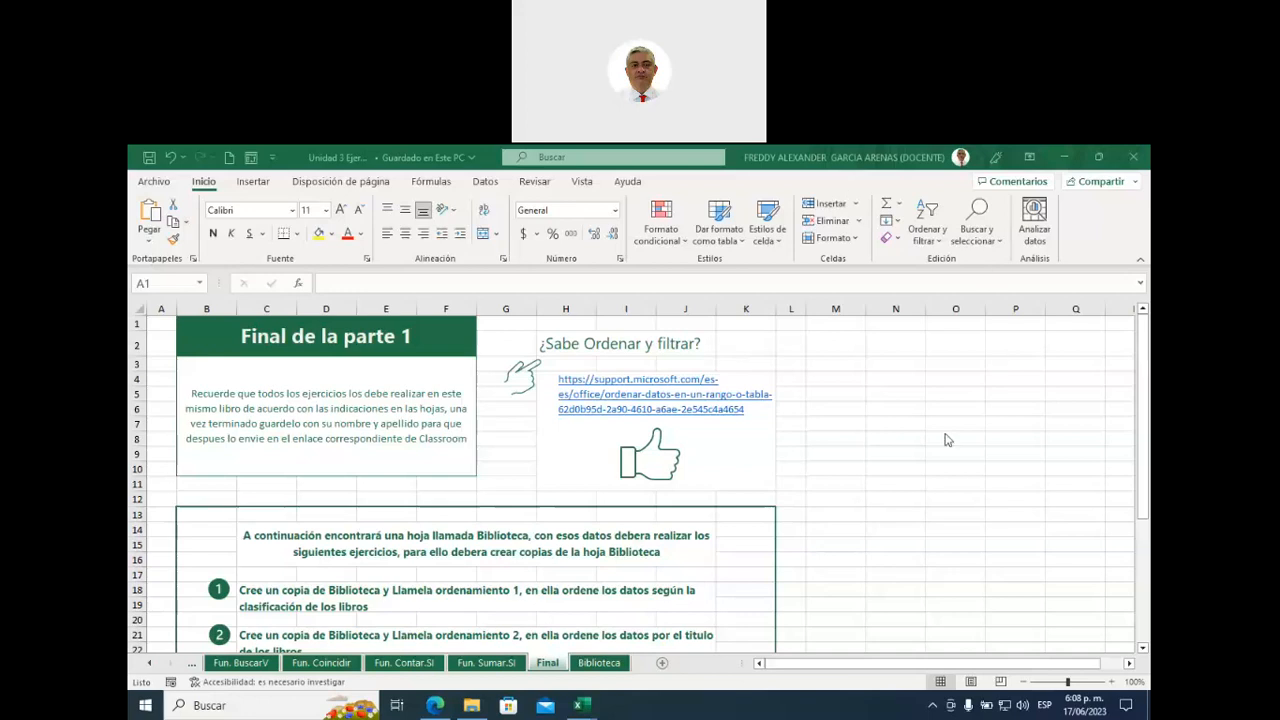
# - Read the sorting and filtering exercises on the Final sheet, and examine the book debtors list on the Biblioteca sheet
pyautogui.click(829, 435)
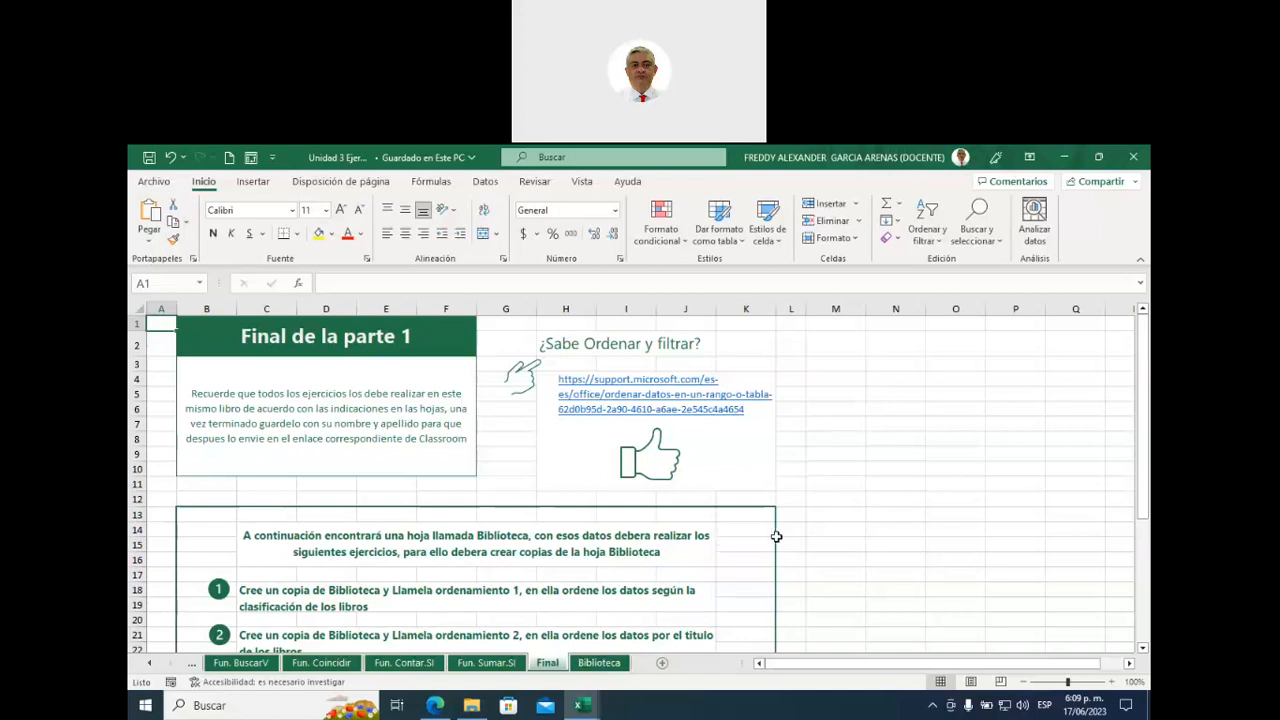
pyautogui.scroll(-4, 790, 532)
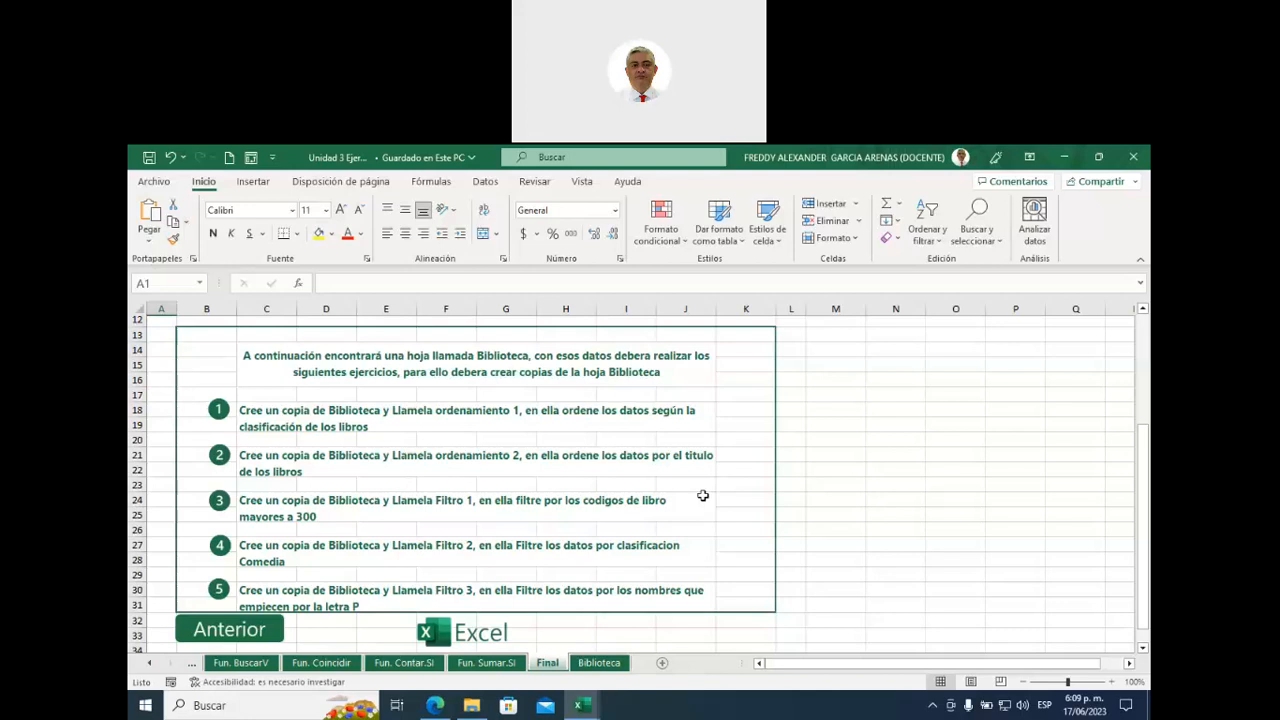
pyautogui.click(598, 663)
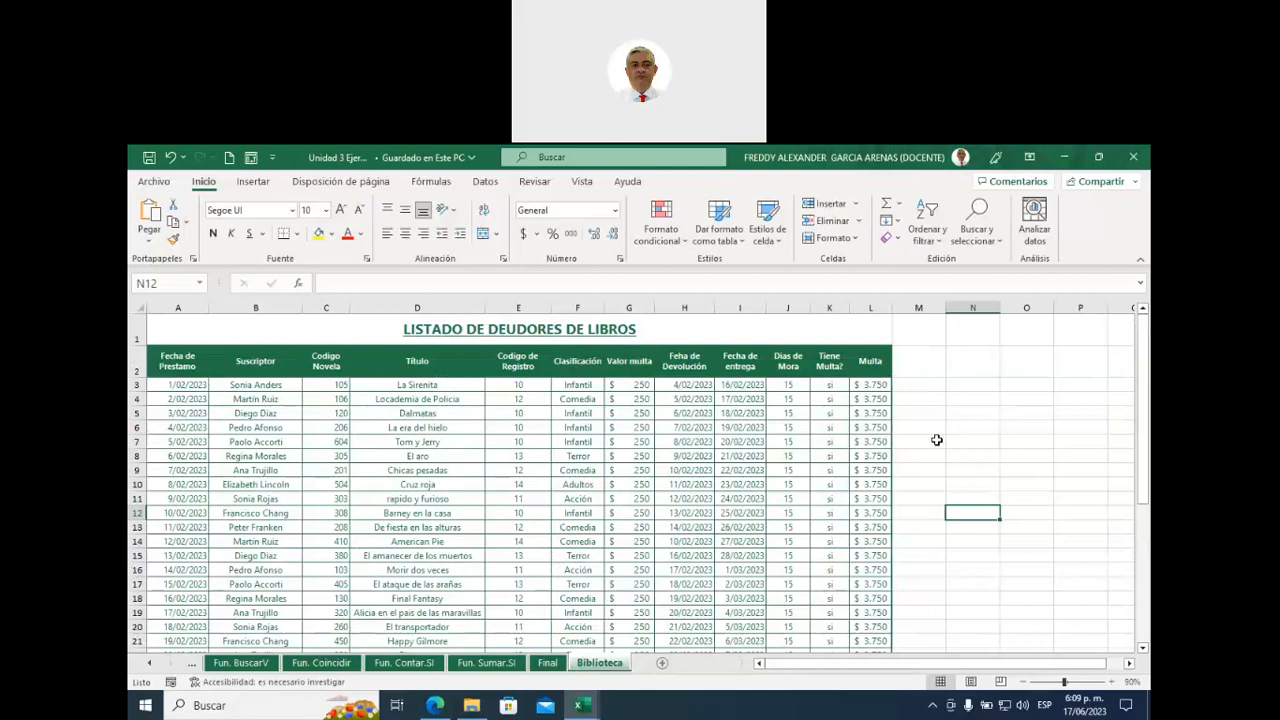
pyautogui.scroll(-1, 937, 440)
pyautogui.scroll(1, 903, 446)
pyautogui.scroll(-3, 452, 418)
pyautogui.scroll(-2, 452, 418)
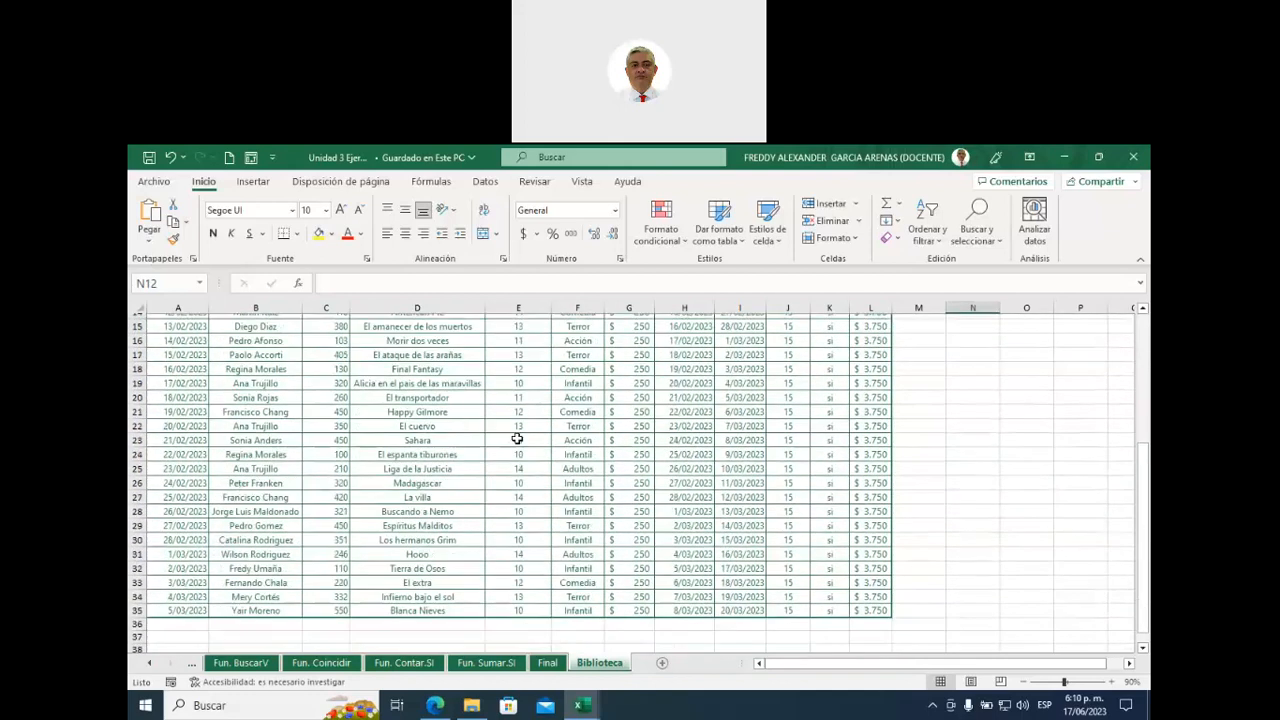
pyautogui.scroll(5, 518, 440)
pyautogui.scroll(1, 520, 440)
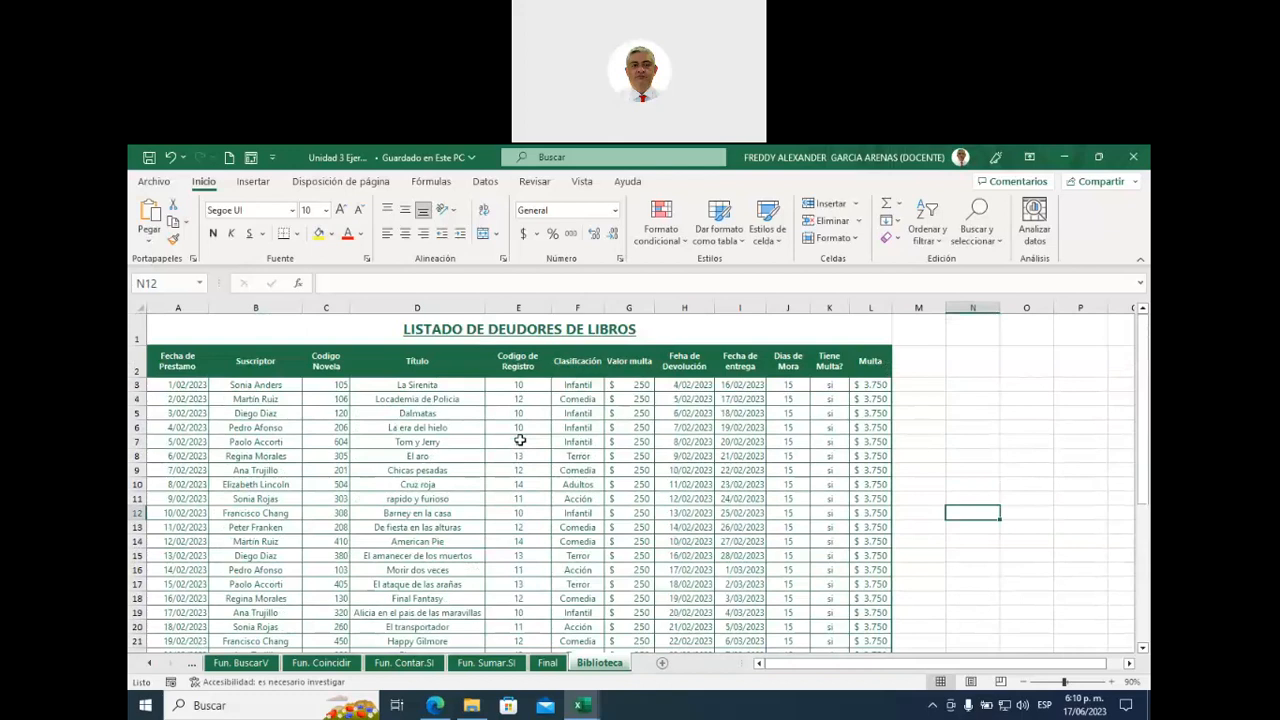
pyautogui.scroll(-2, 520, 440)
pyautogui.scroll(-3, 520, 440)
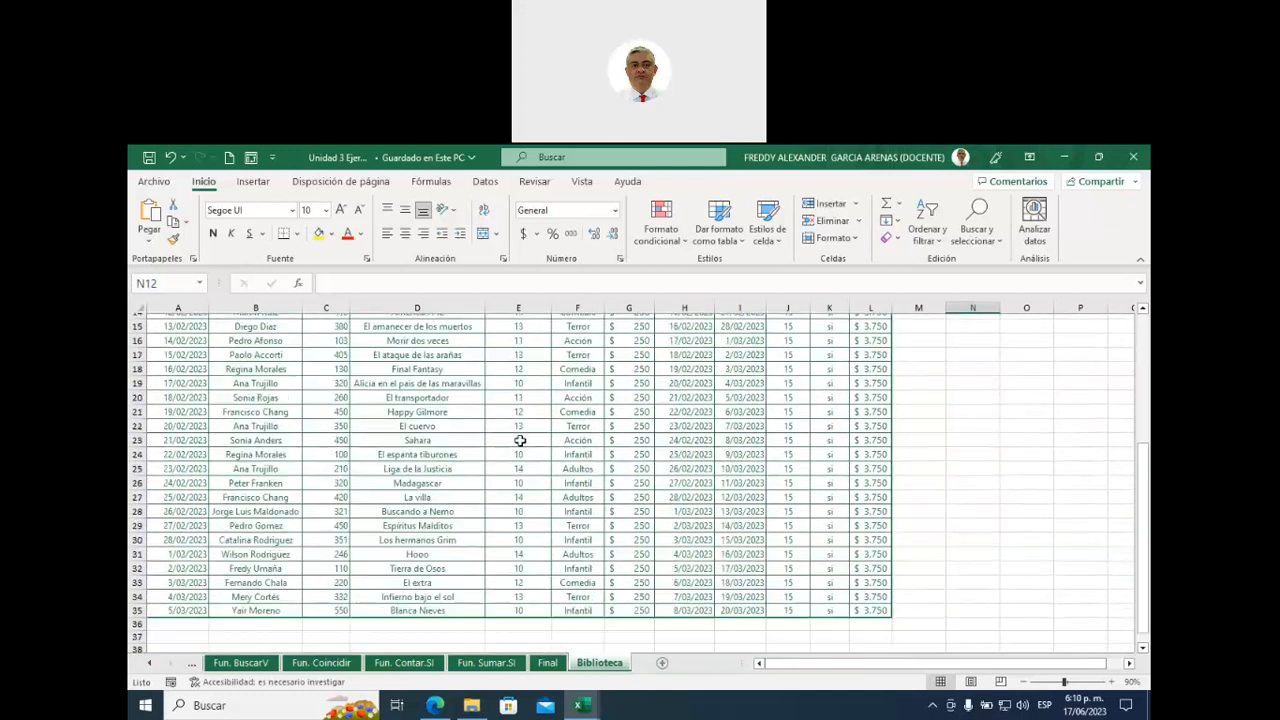
pyautogui.scroll(5, 520, 440)
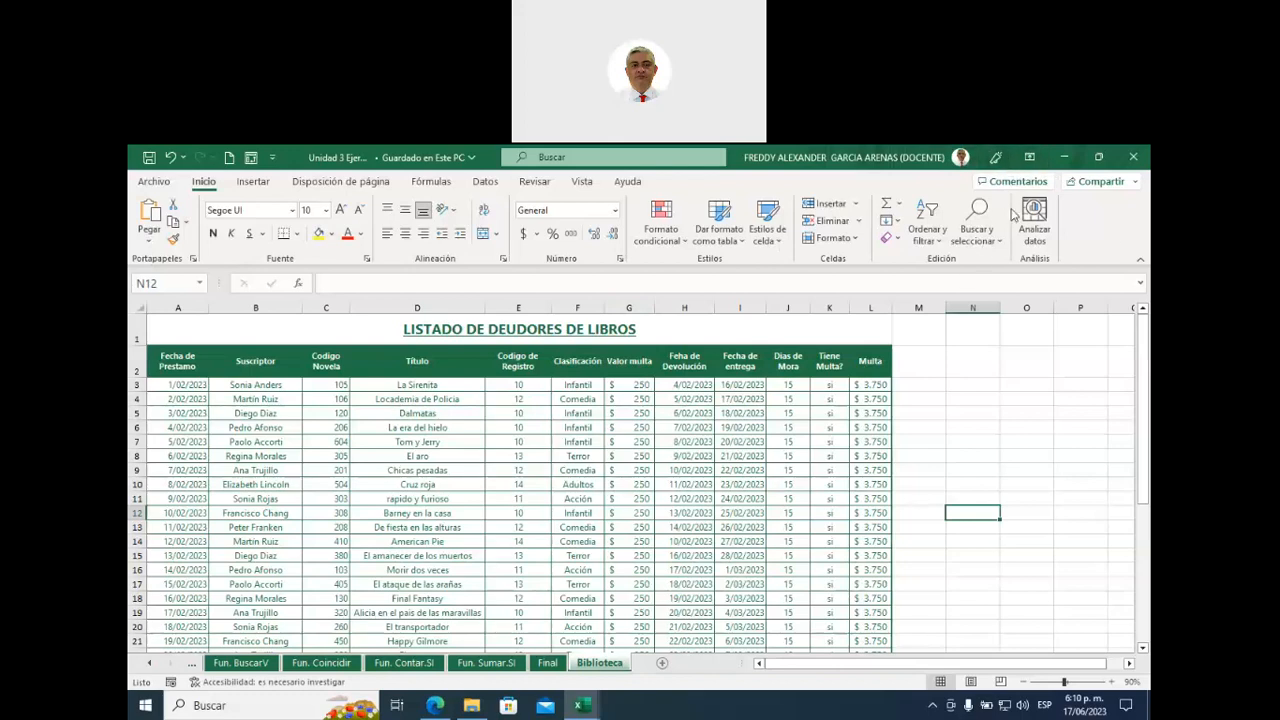
# - Examine the available sorting and filtering commands for the book debtors list
pyautogui.click(1097, 158)
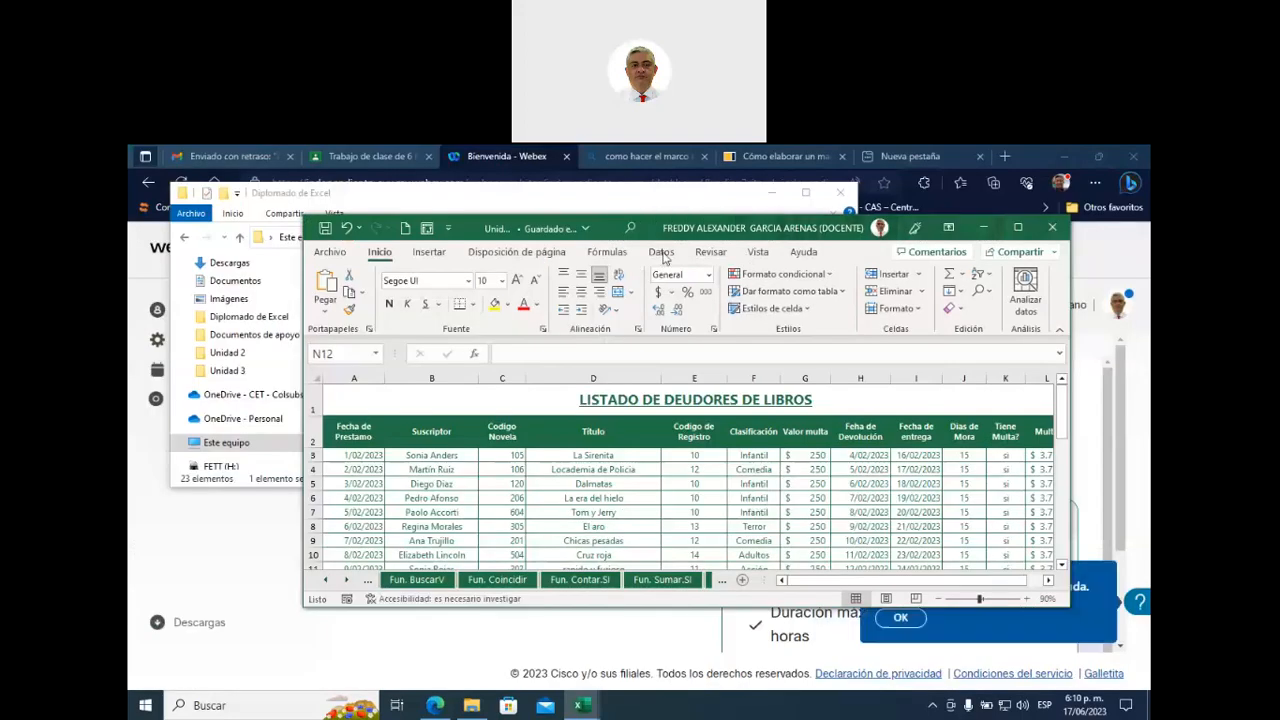
pyautogui.click(661, 252)
pyautogui.click(1017, 229)
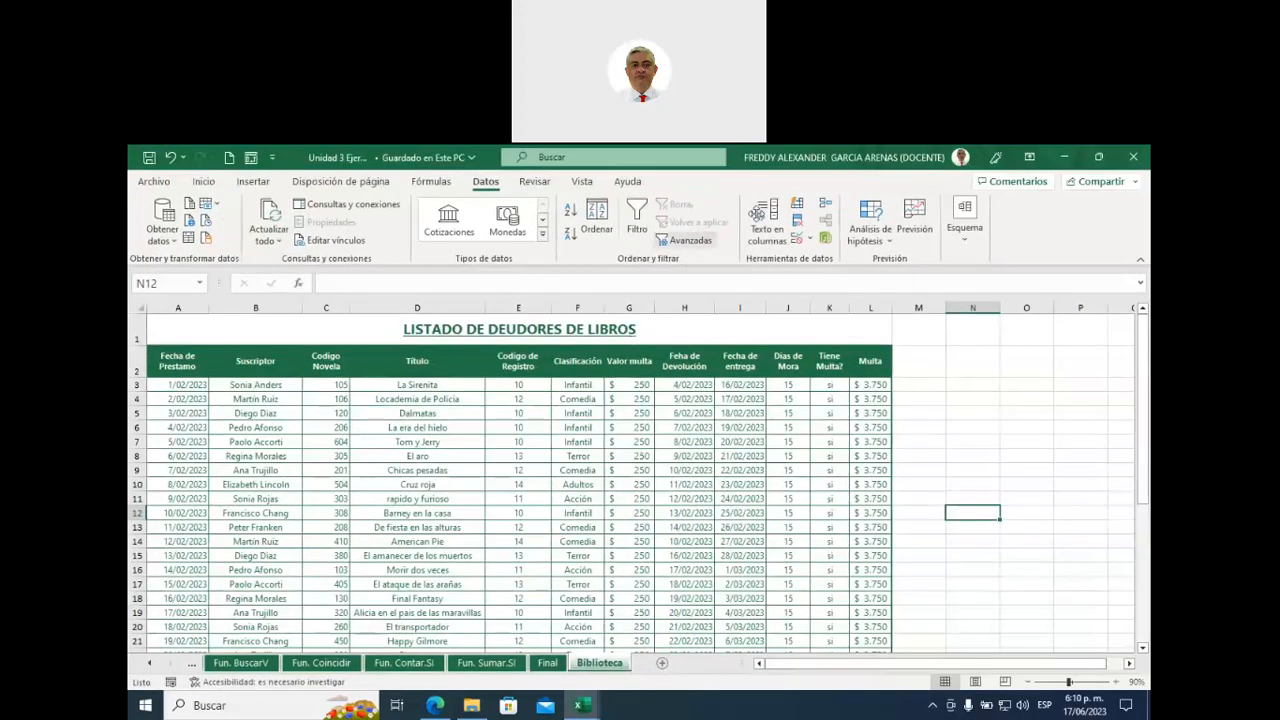
pyautogui.click(791, 189)
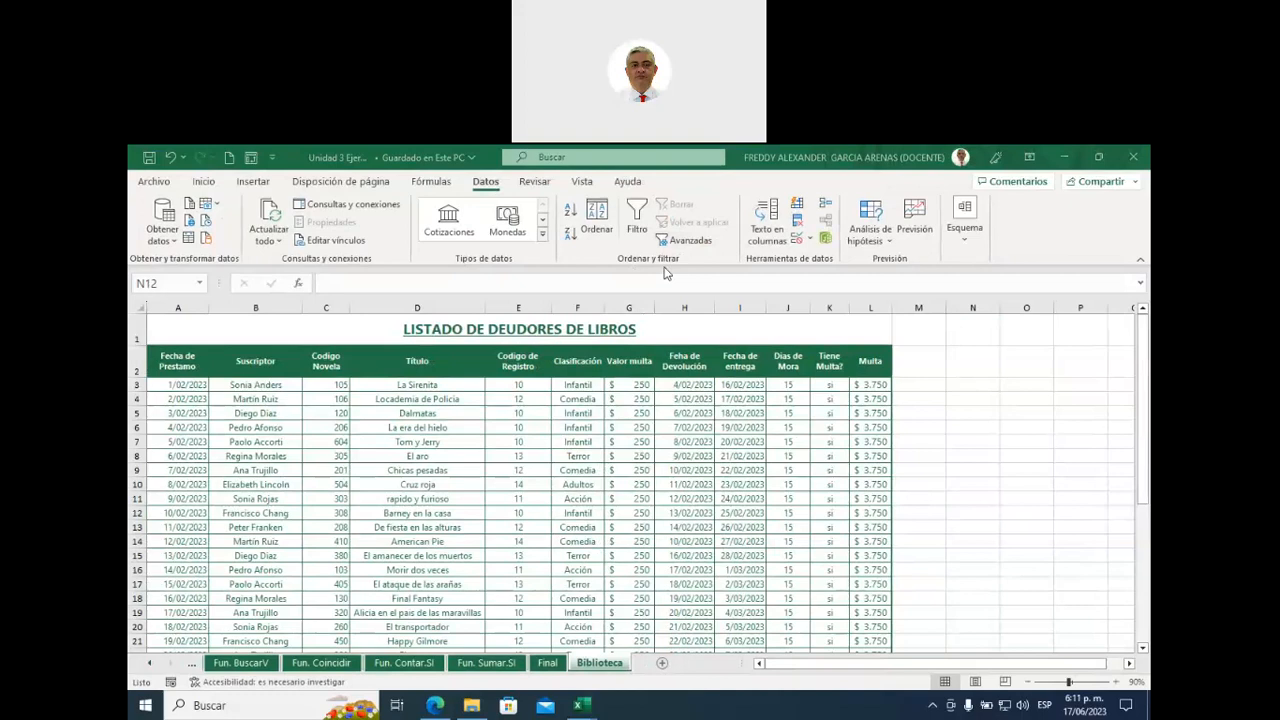
pyautogui.click(203, 184)
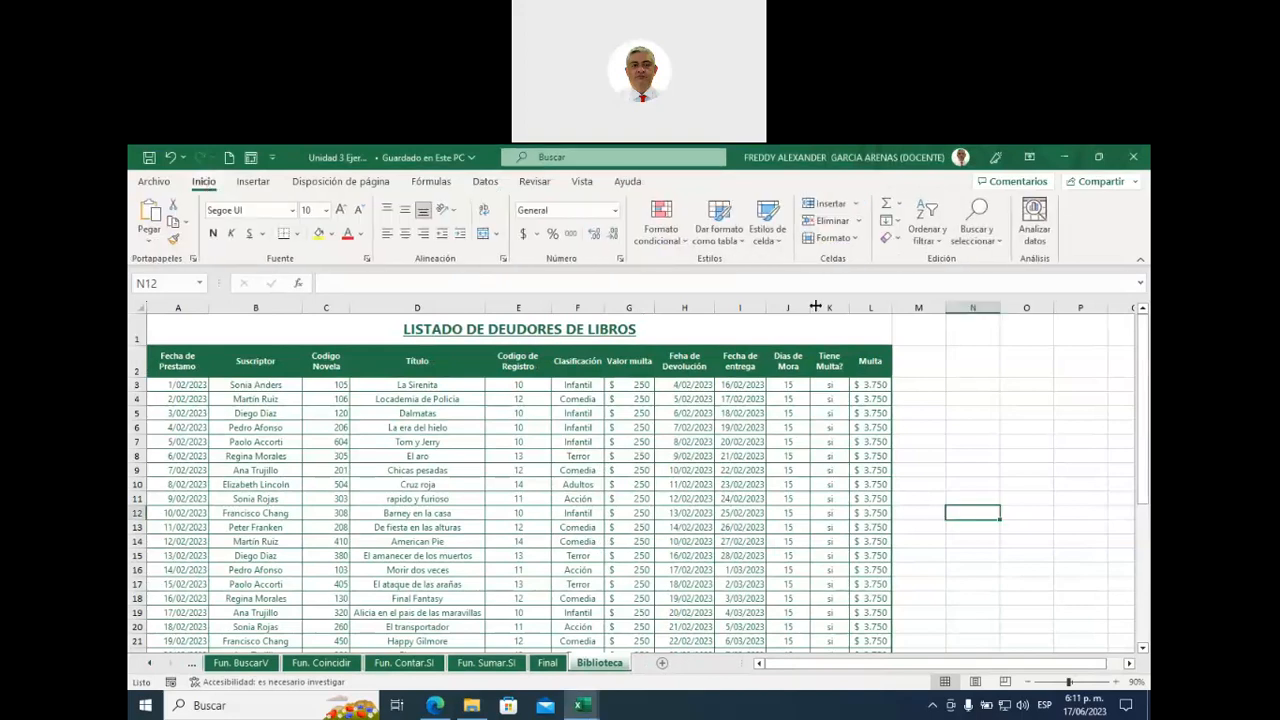
pyautogui.click(932, 242)
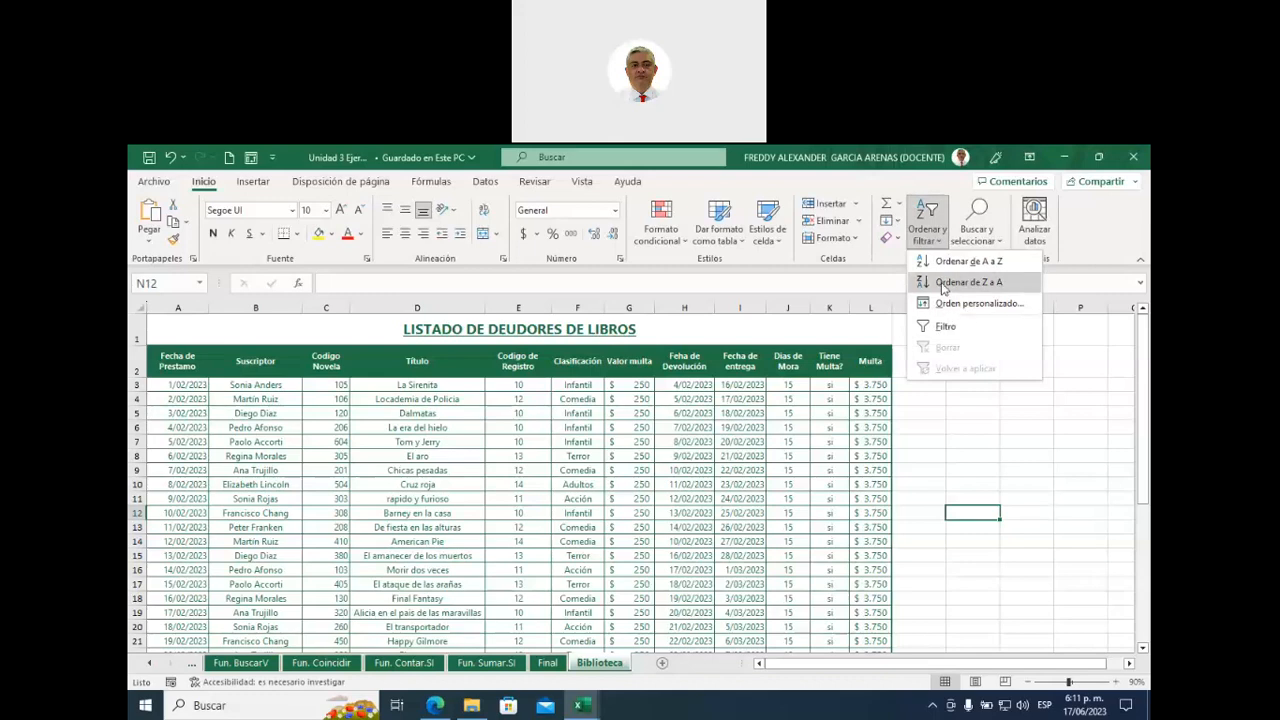
# - Try to sort the list with the empty cell N12 outside the table selected
pyautogui.click(485, 186)
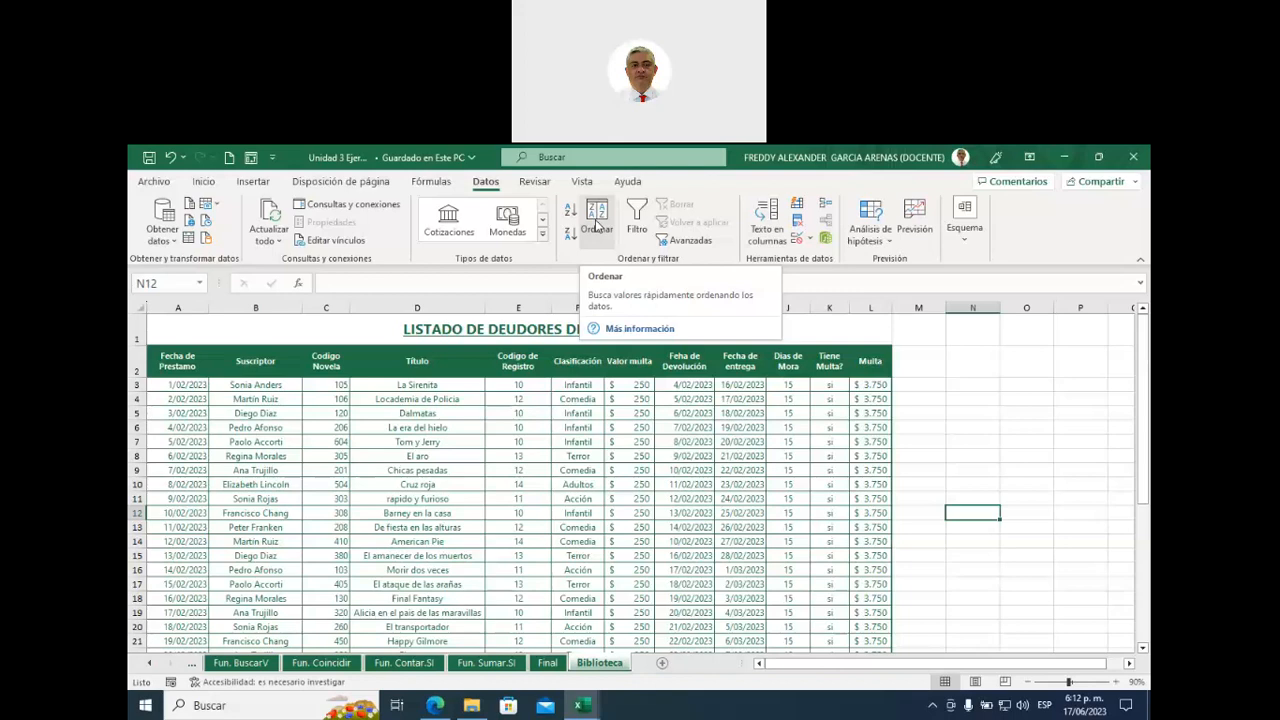
pyautogui.click(597, 222)
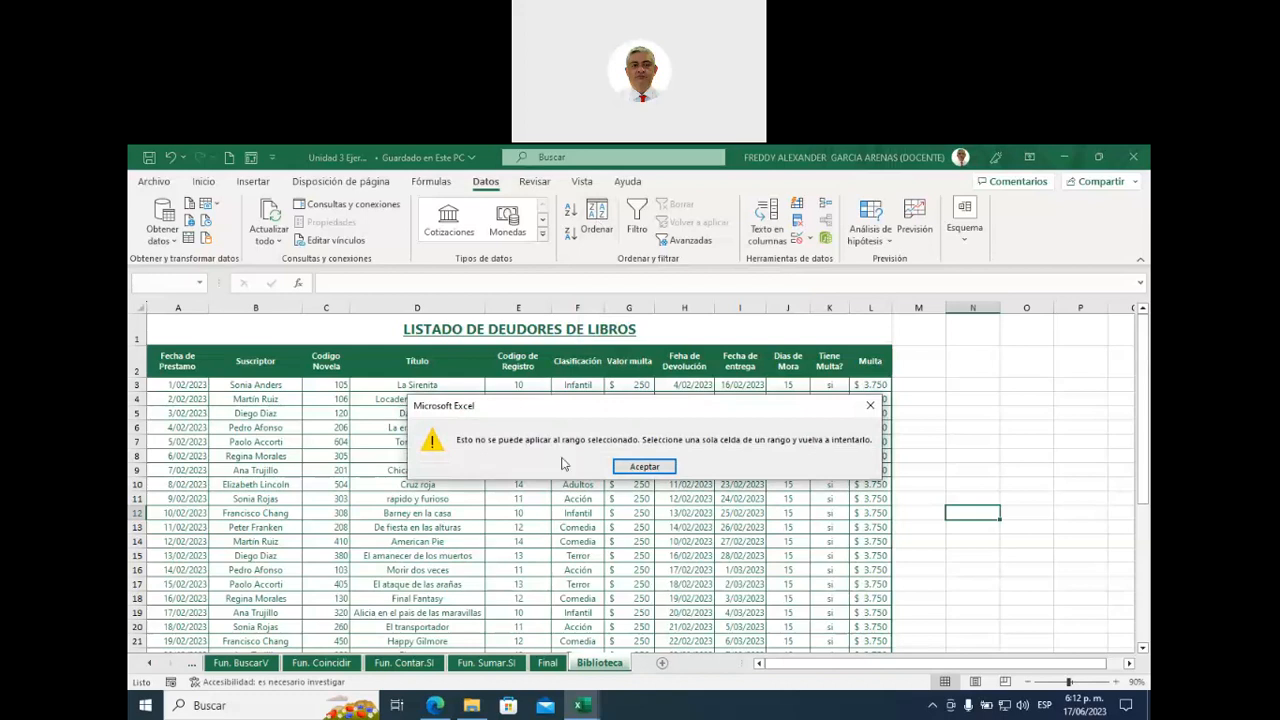
pyautogui.click(644, 466)
# - Select the entire book debtors list starting from cell E11 to check which range it covers
pyautogui.click(506, 443)
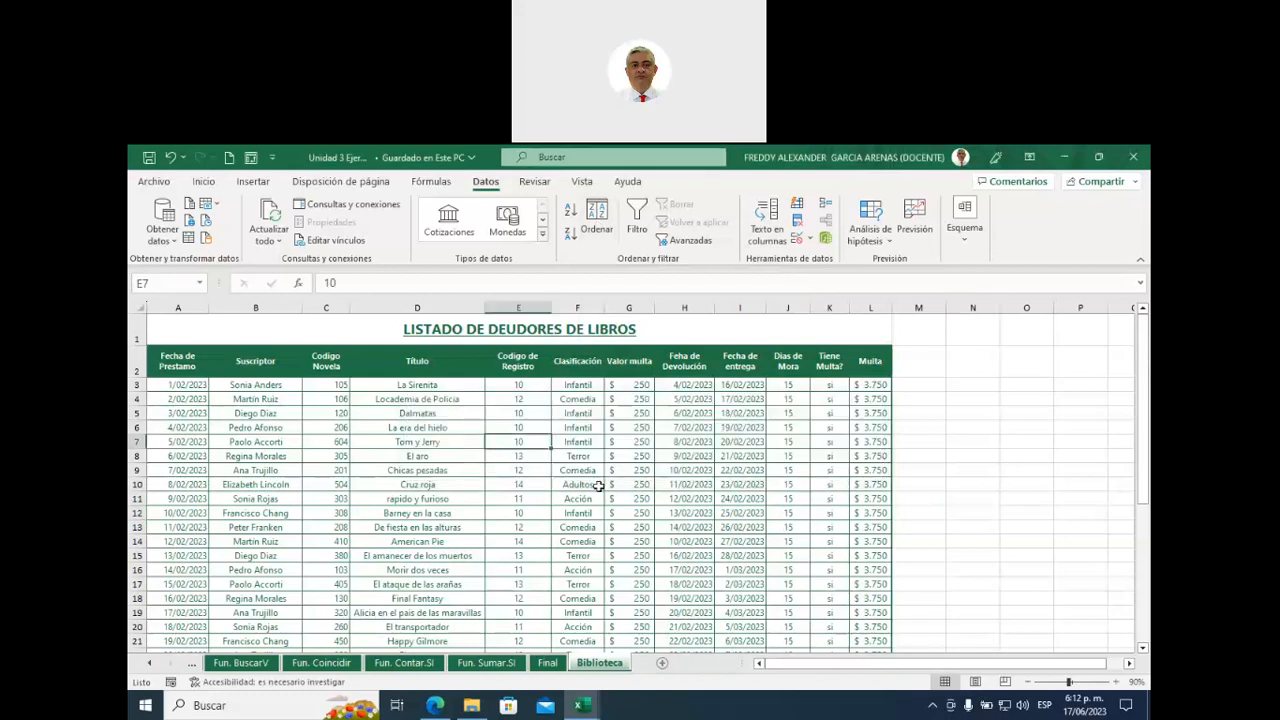
pyautogui.click(176, 361)
pyautogui.moveTo(534, 377); pyautogui.dragTo(843, 483)
pyautogui.click(540, 503)
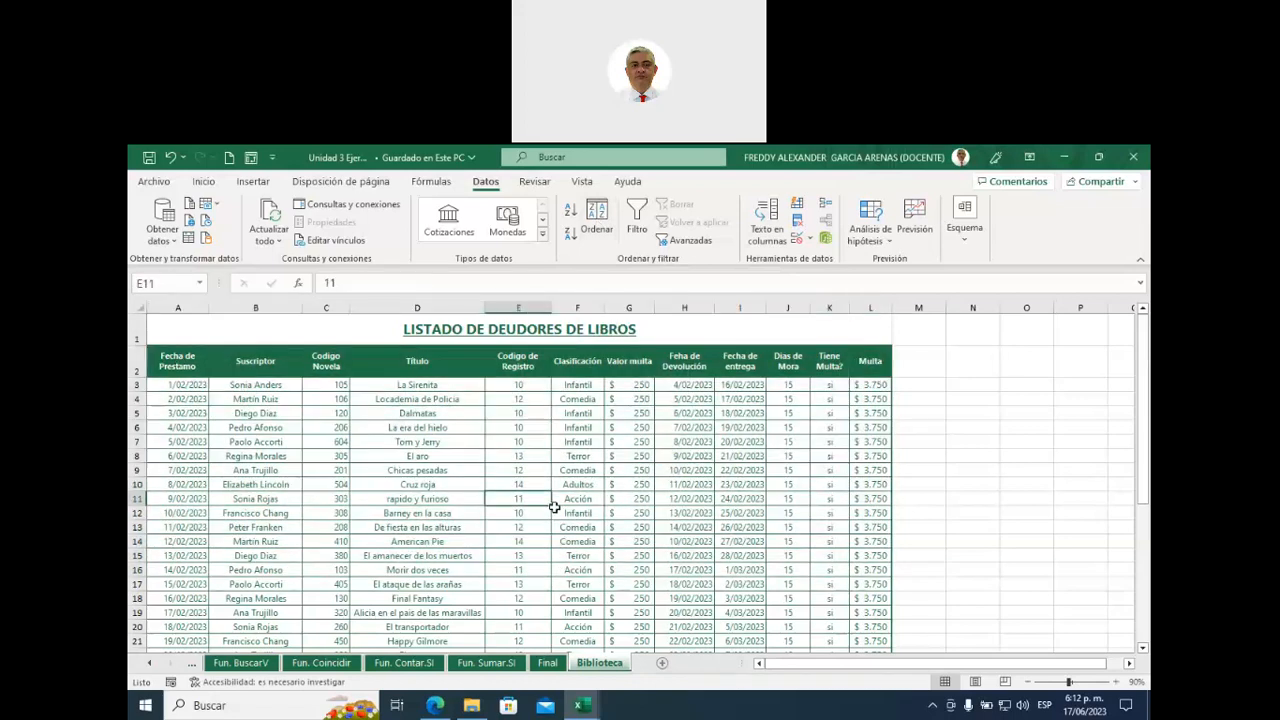
pyautogui.hotkey('ctrl', 'a')
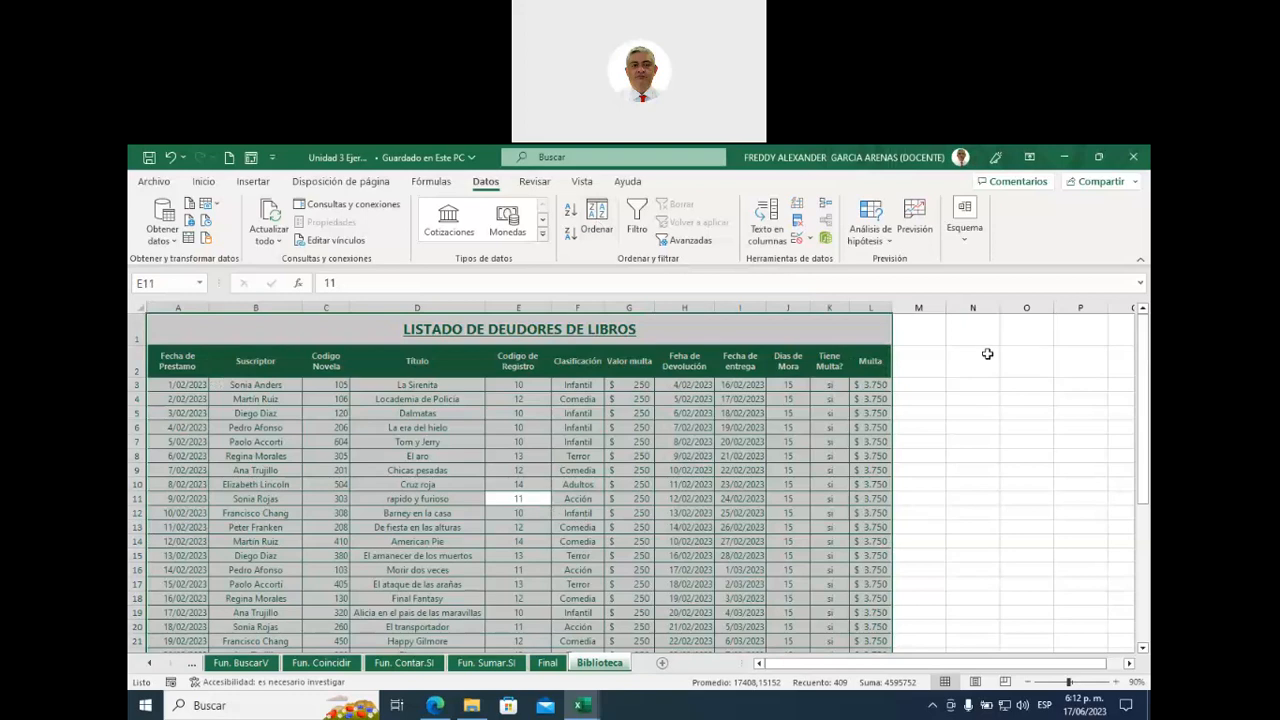
# - Enter the shortcut note "CTRL + E" in cell N5 beside the list
pyautogui.click(976, 411)
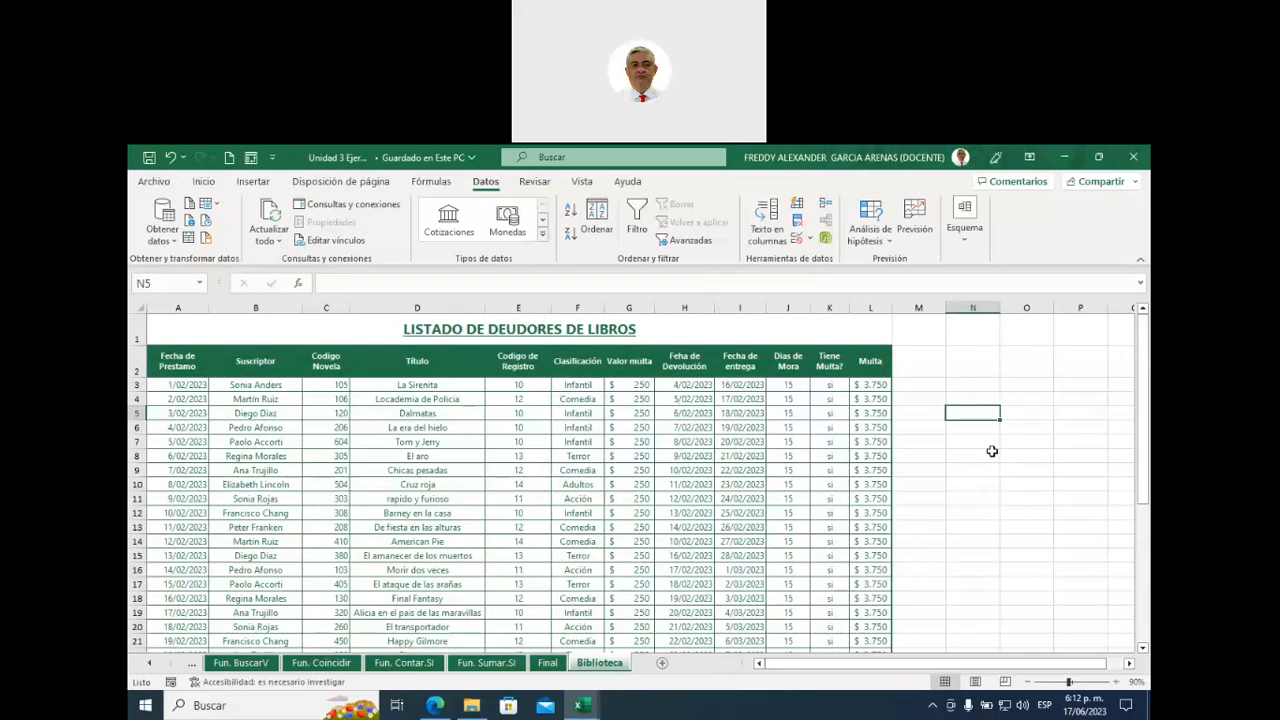
pyautogui.write('e')
pyautogui.press('BackSpace')
pyautogui.write('CTRL e')
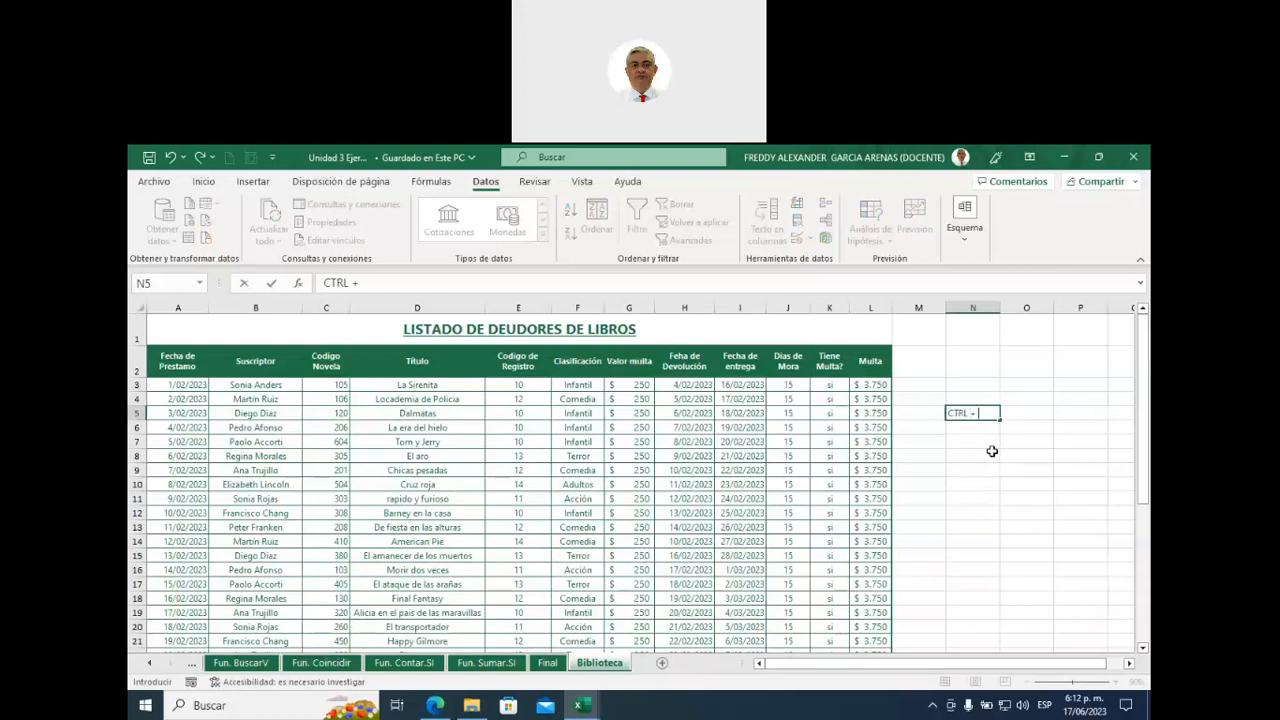
pyautogui.write(' E')
pyautogui.click(992, 452)
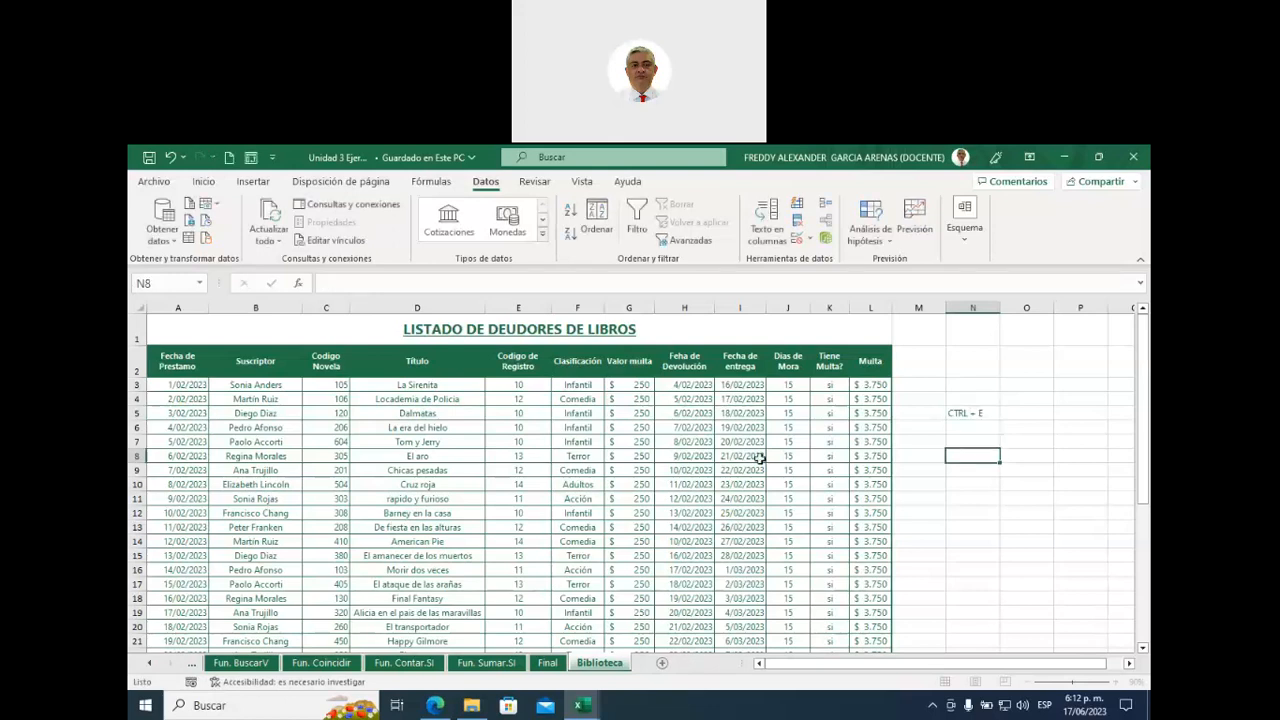
# - Select the whole list from cell E7 and check the selection from the title down to the last record
pyautogui.click(536, 445)
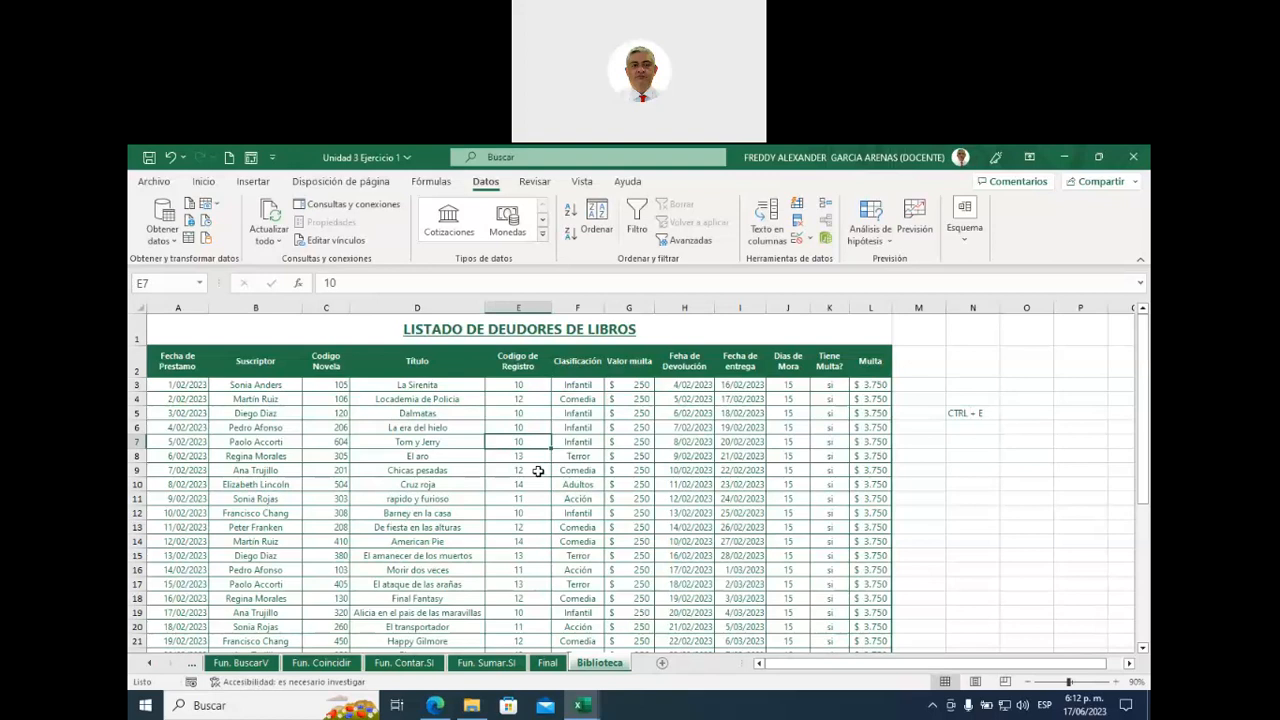
pyautogui.hotkey('ctrl', 'e')
pyautogui.scroll(-6, 582, 459)
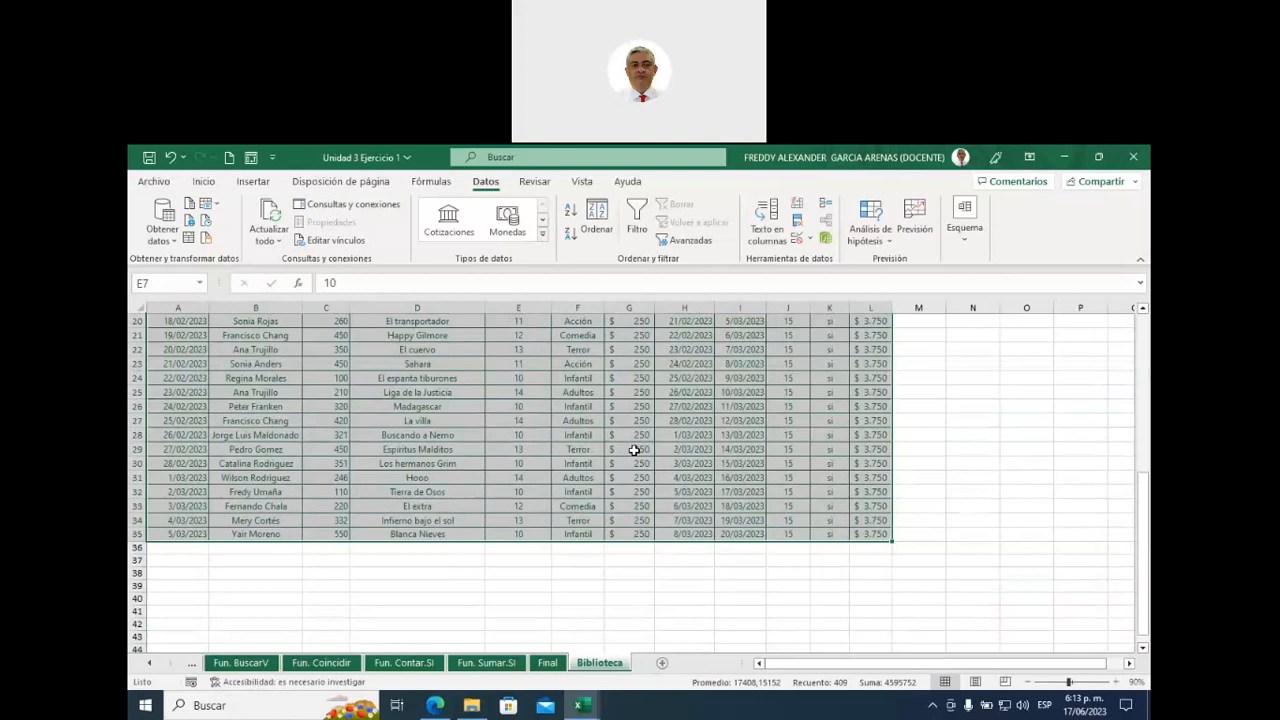
pyautogui.scroll(6, 634, 455)
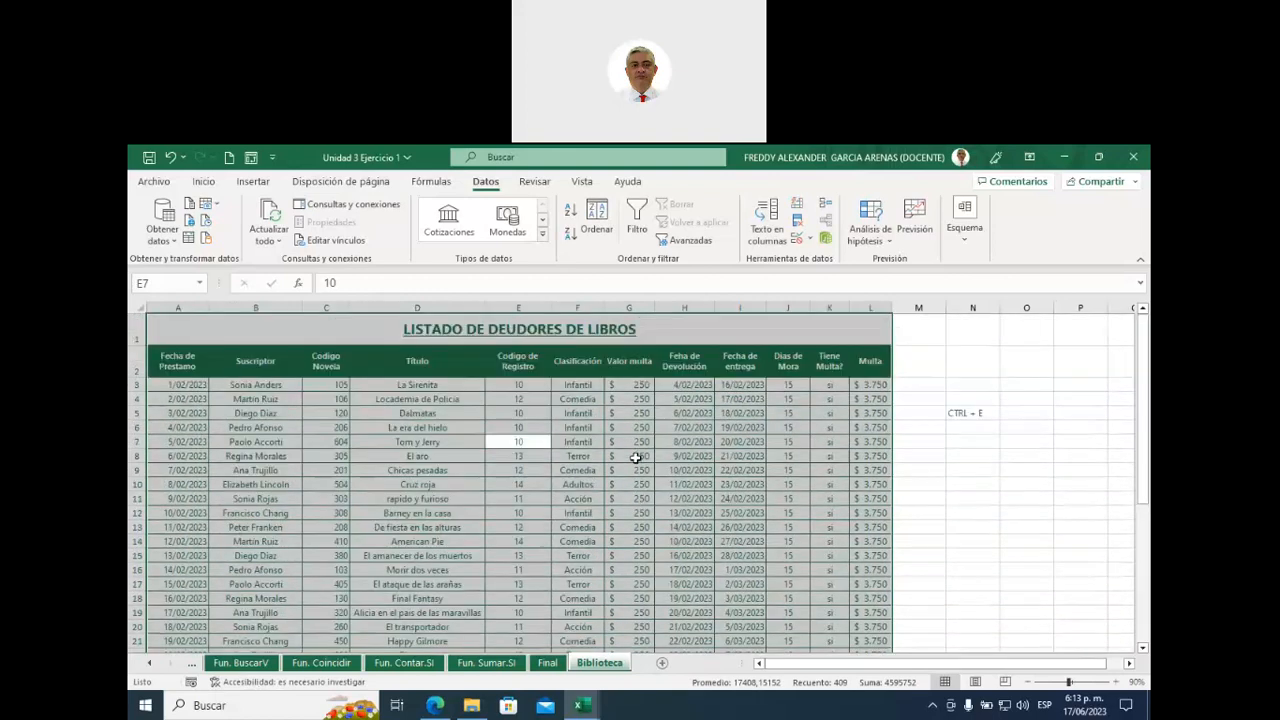
# - Insert an empty row between the title LISTADO DE DEUDORES DE LIBROS and the table's header row
pyautogui.click(349, 328)
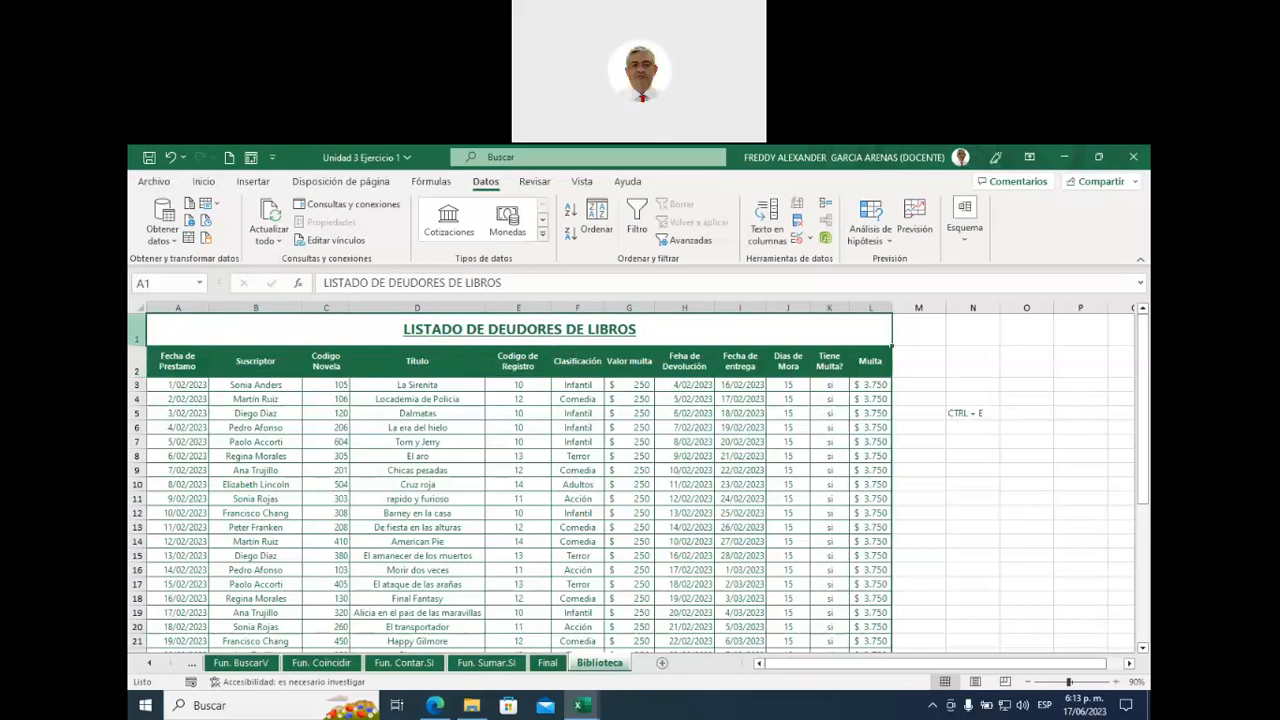
pyautogui.click(137, 362)
pyautogui.rightClick(137, 362)
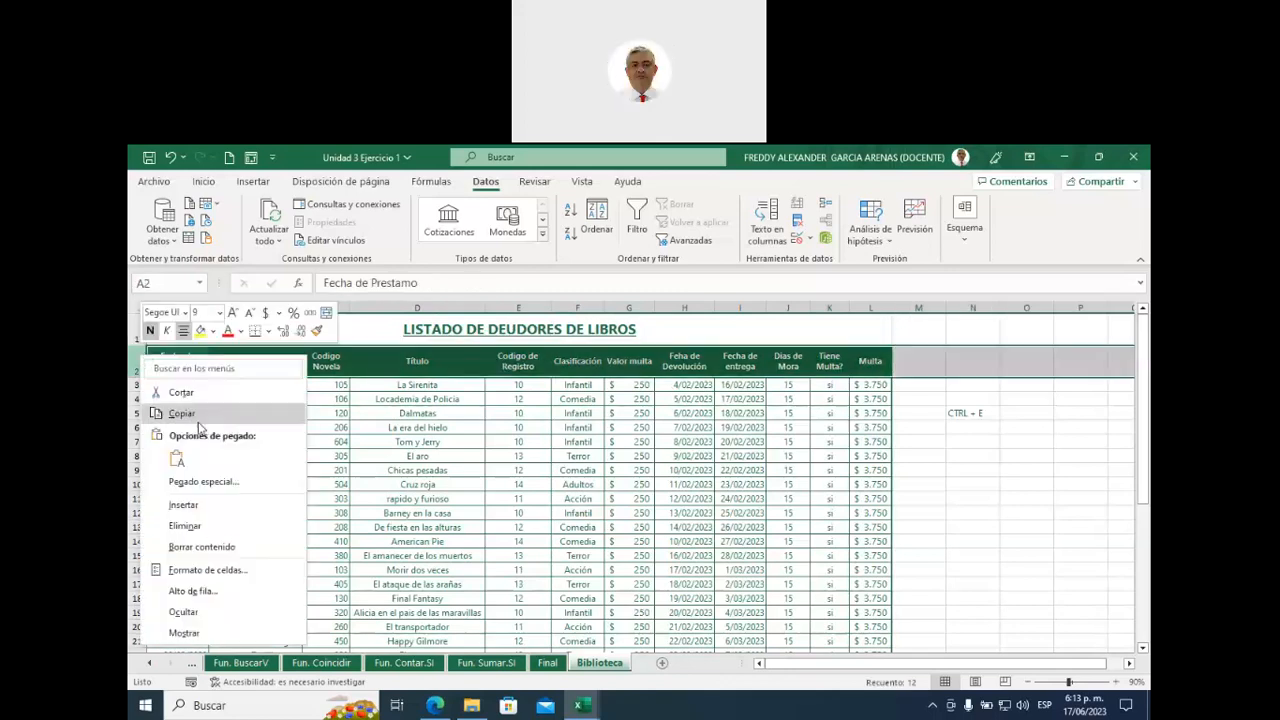
pyautogui.click(202, 505)
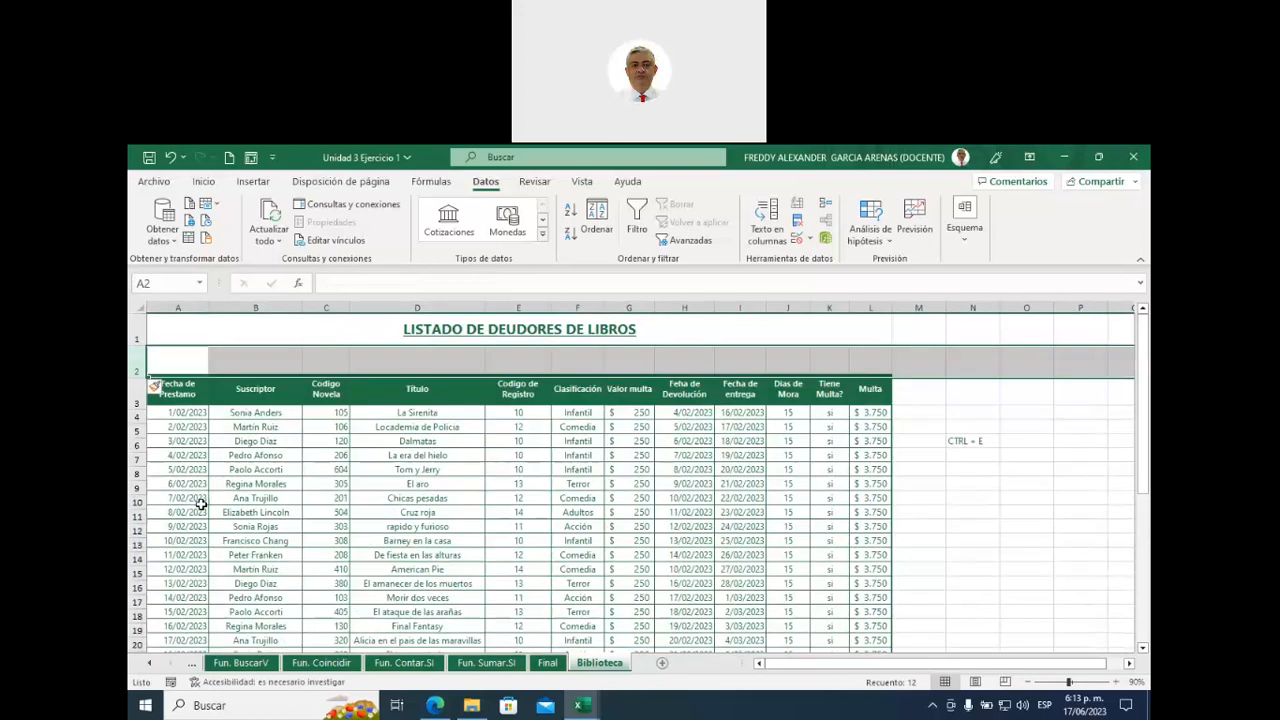
pyautogui.click(403, 393)
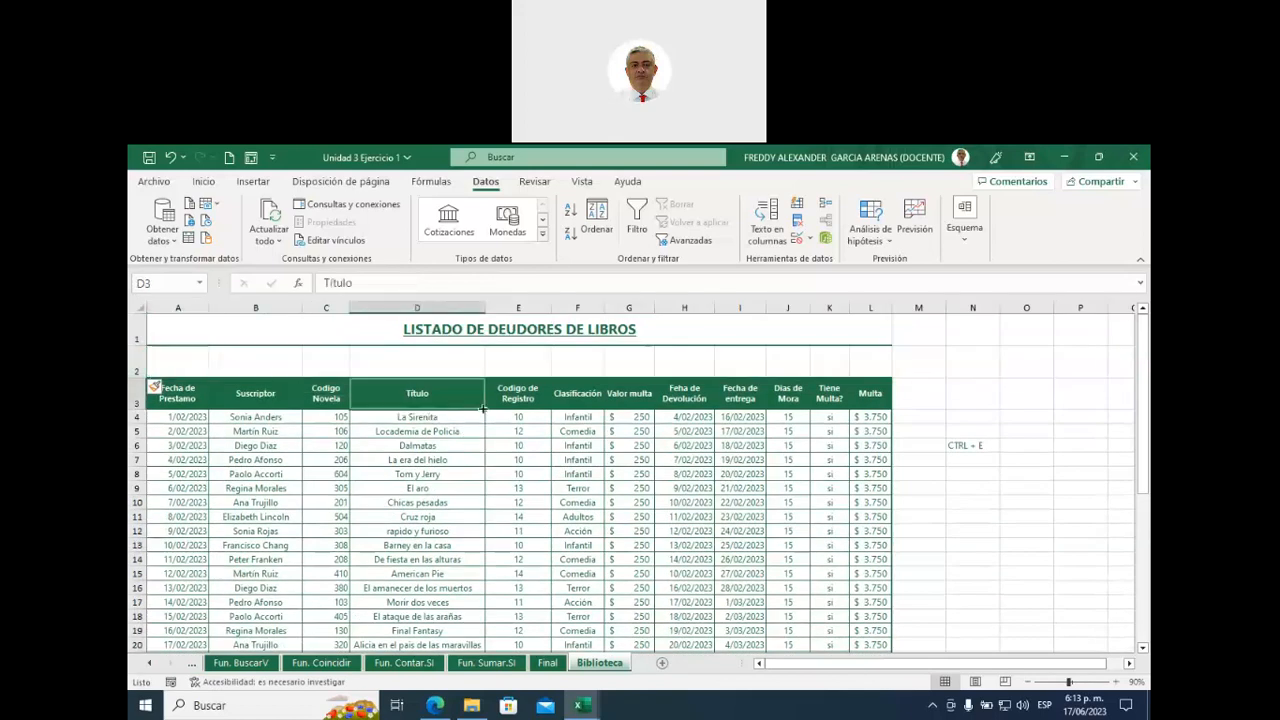
pyautogui.click(368, 326)
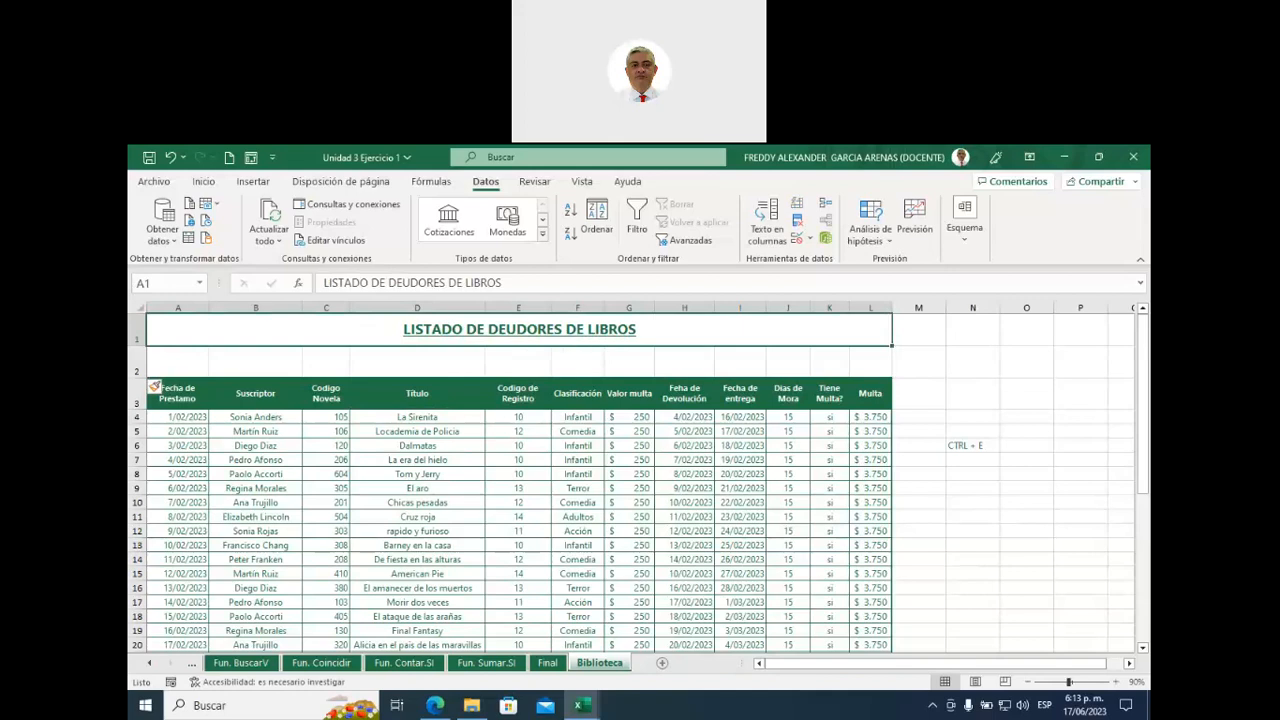
# - Select the table without its title and shrink the empty row 2 to a thin separator
pyautogui.click(478, 472)
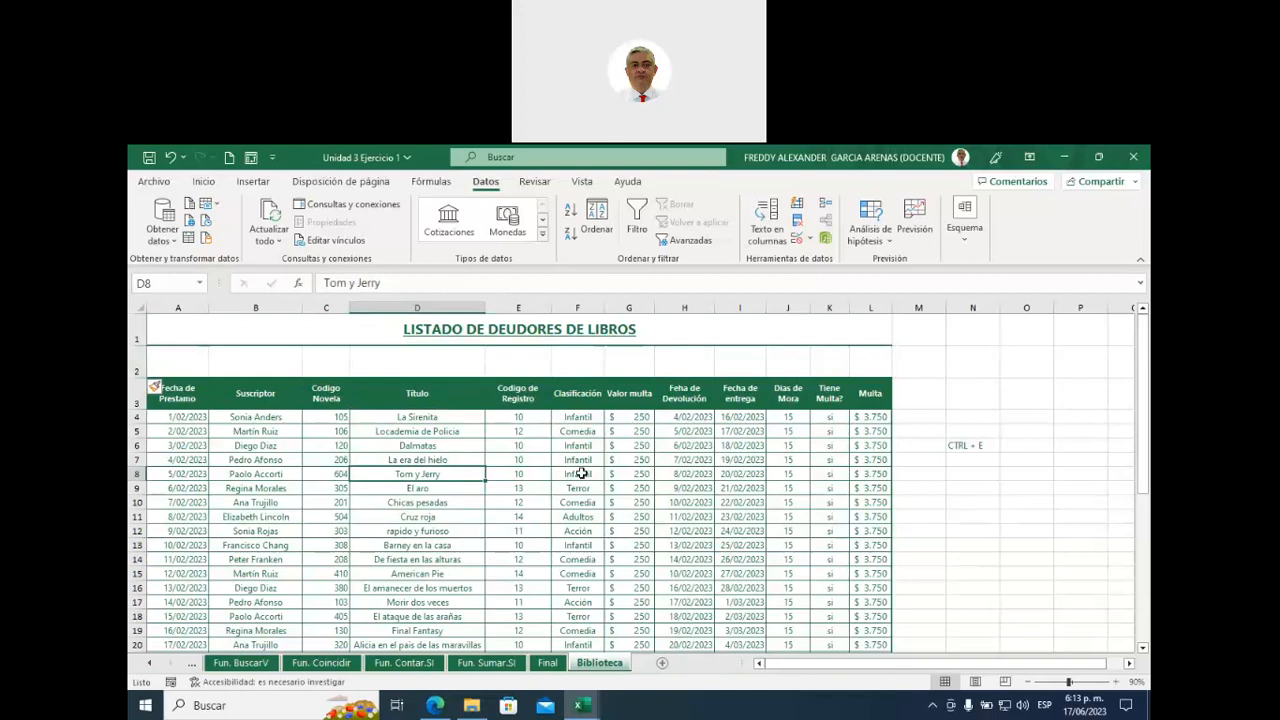
pyautogui.hotkey('ctrl', 'a')
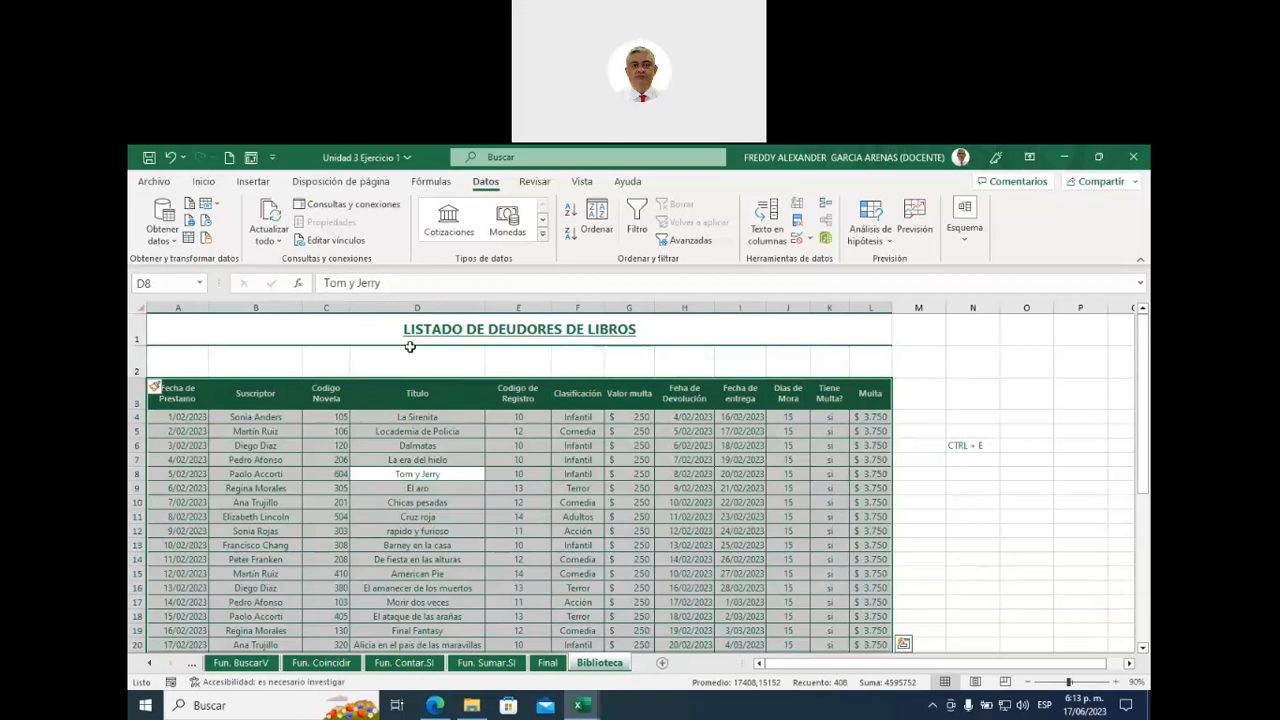
pyautogui.moveTo(140, 373); pyautogui.dragTo(138, 352)
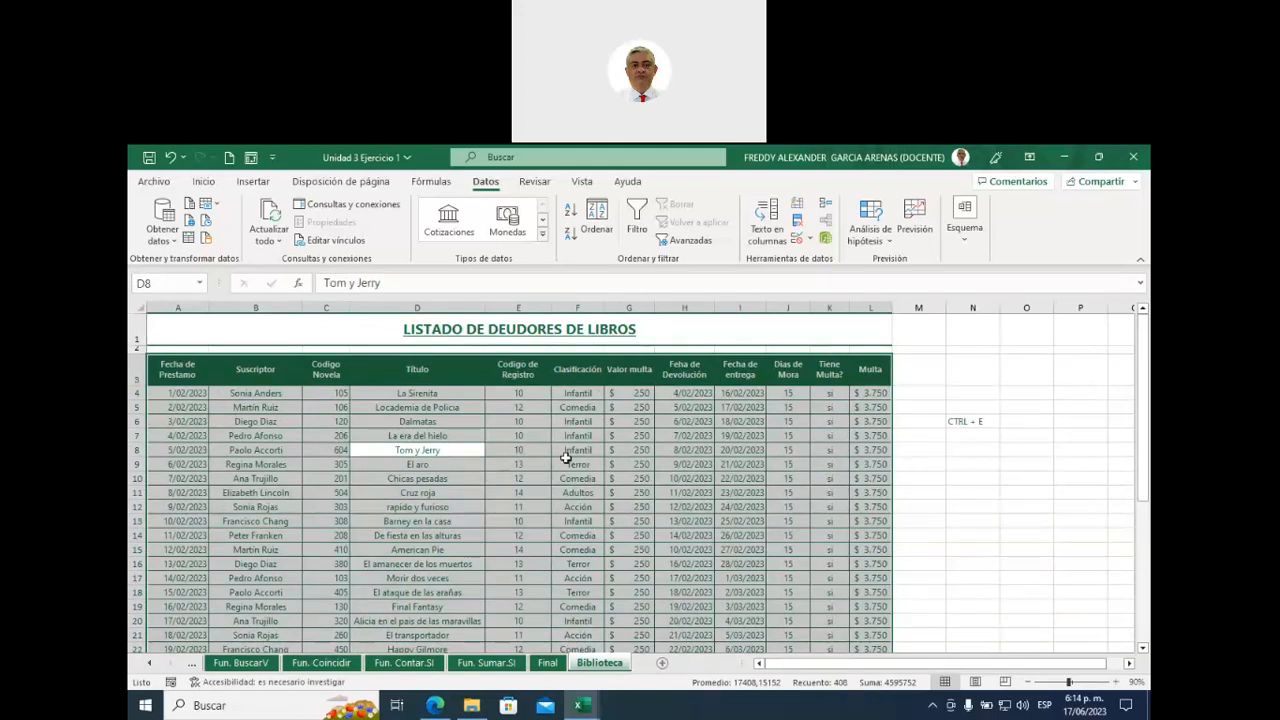
# - Select the full table from cell H8, headers included, and check how far down the selection reaches
pyautogui.click(636, 478)
pyautogui.click(631, 450)
pyautogui.click(366, 490)
pyautogui.click(255, 478)
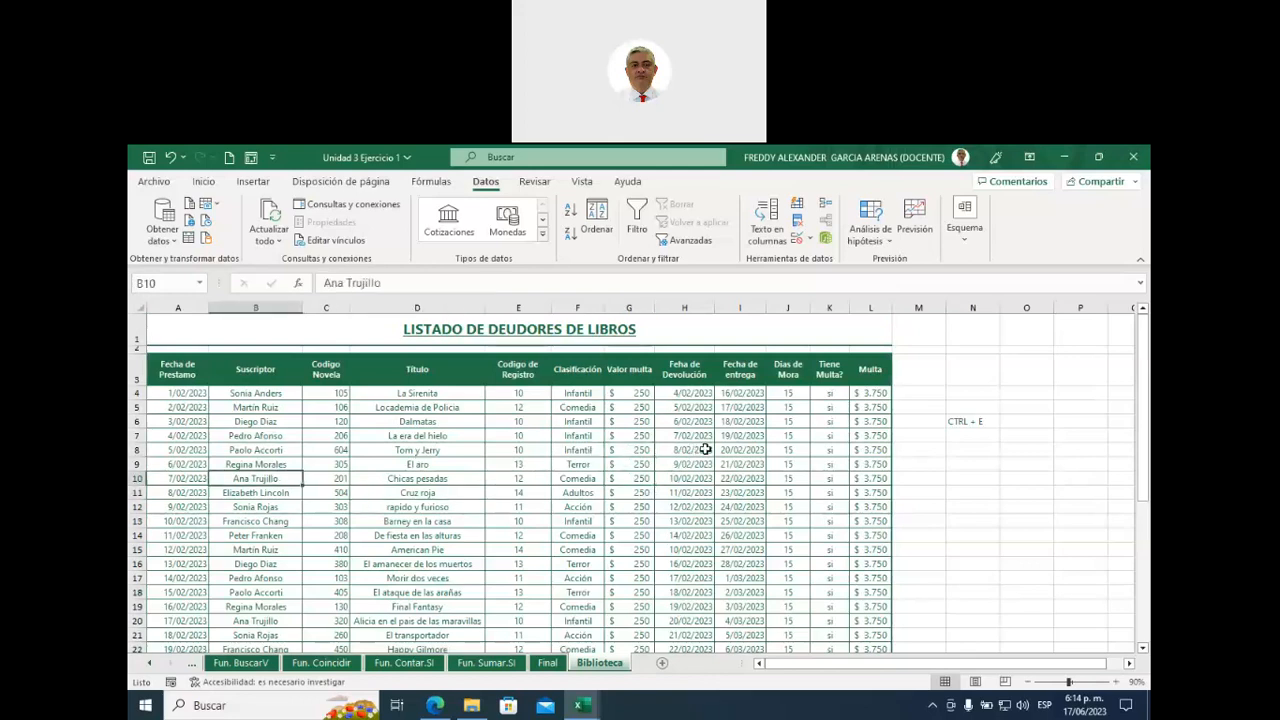
pyautogui.click(690, 449)
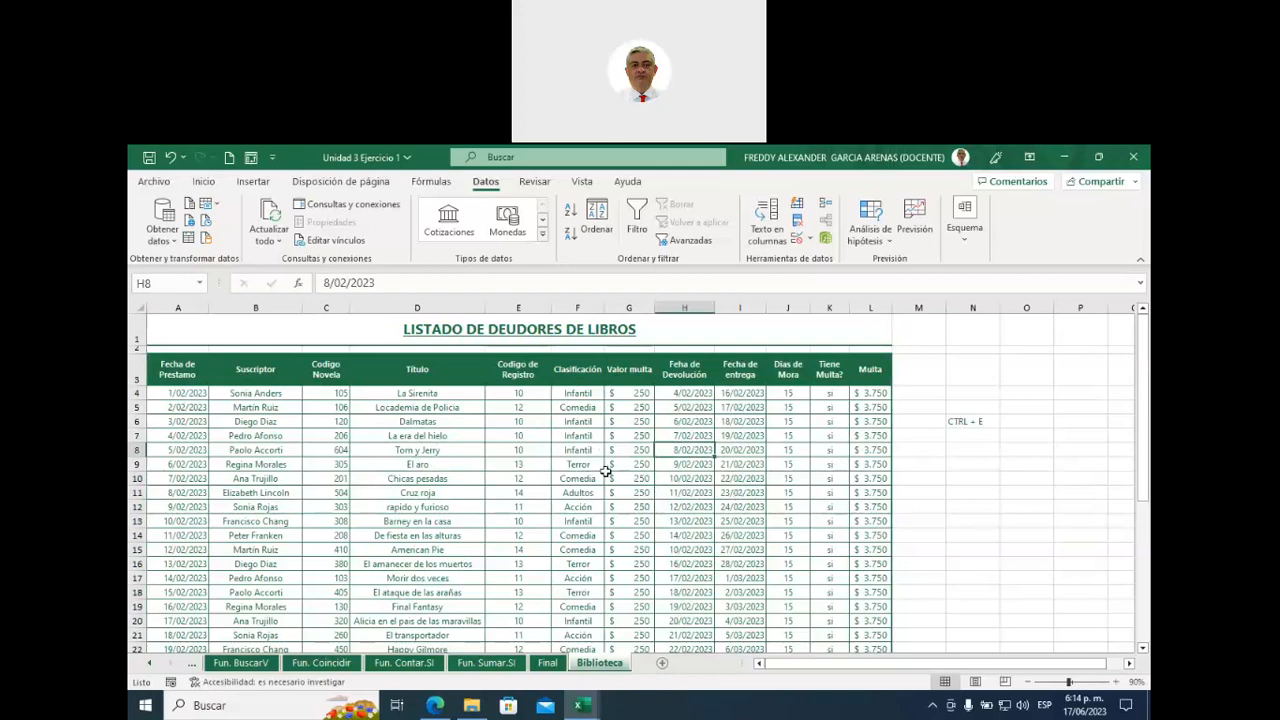
pyautogui.hotkey('ctrl', 'a')
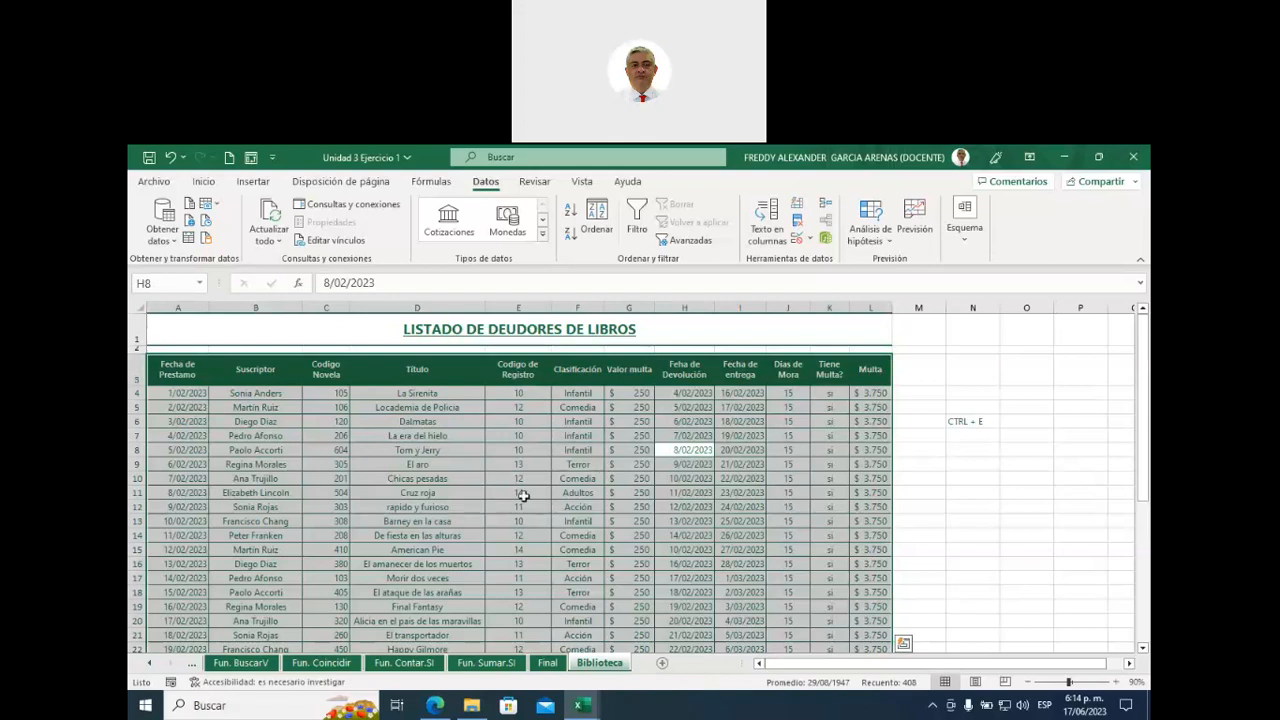
pyautogui.scroll(-2, 618, 490)
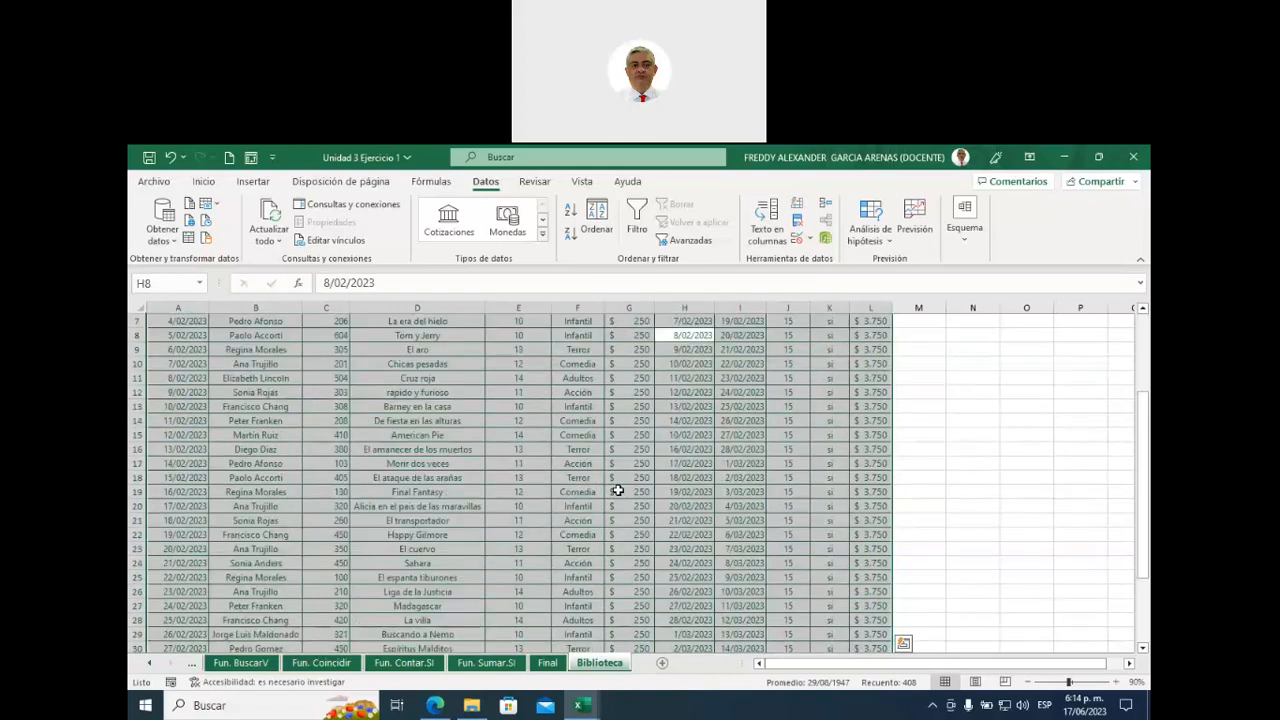
# - Check the selected table down to its last record and open the Sort dialog for it, keeping the title and headers in view
pyautogui.scroll(-1, 618, 490)
pyautogui.scroll(-2, 618, 490)
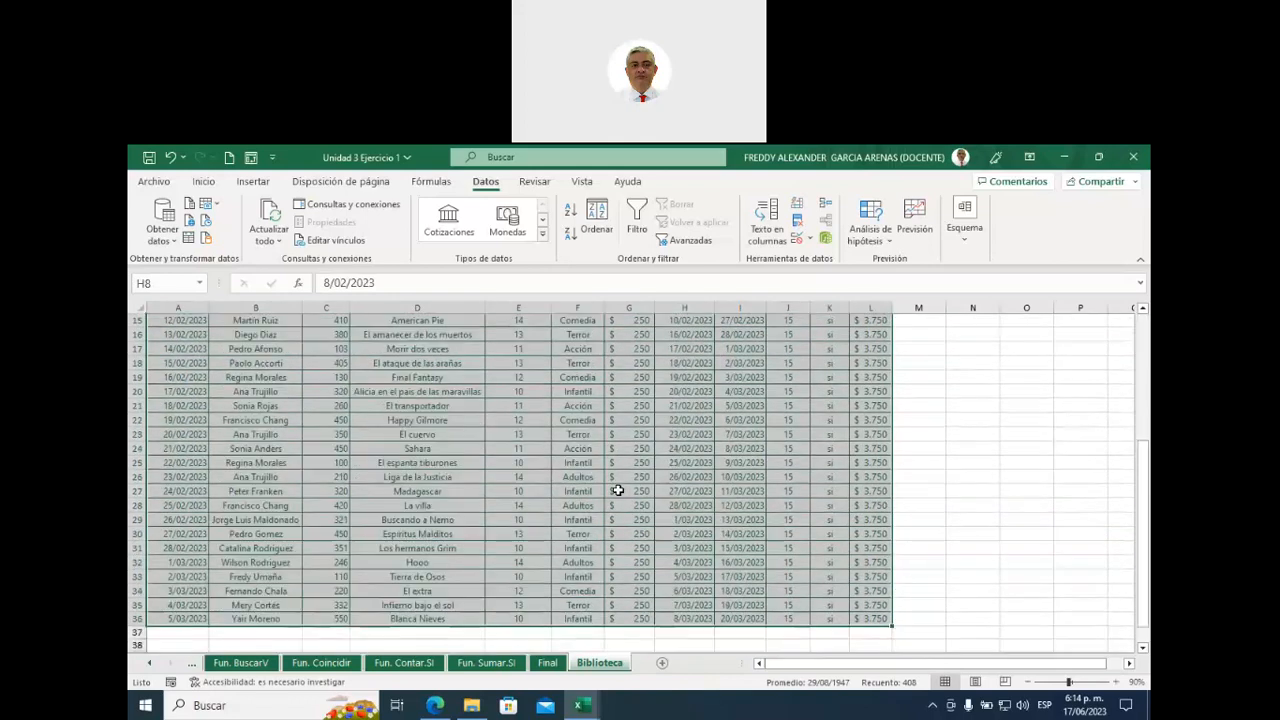
pyautogui.scroll(-2, 618, 490)
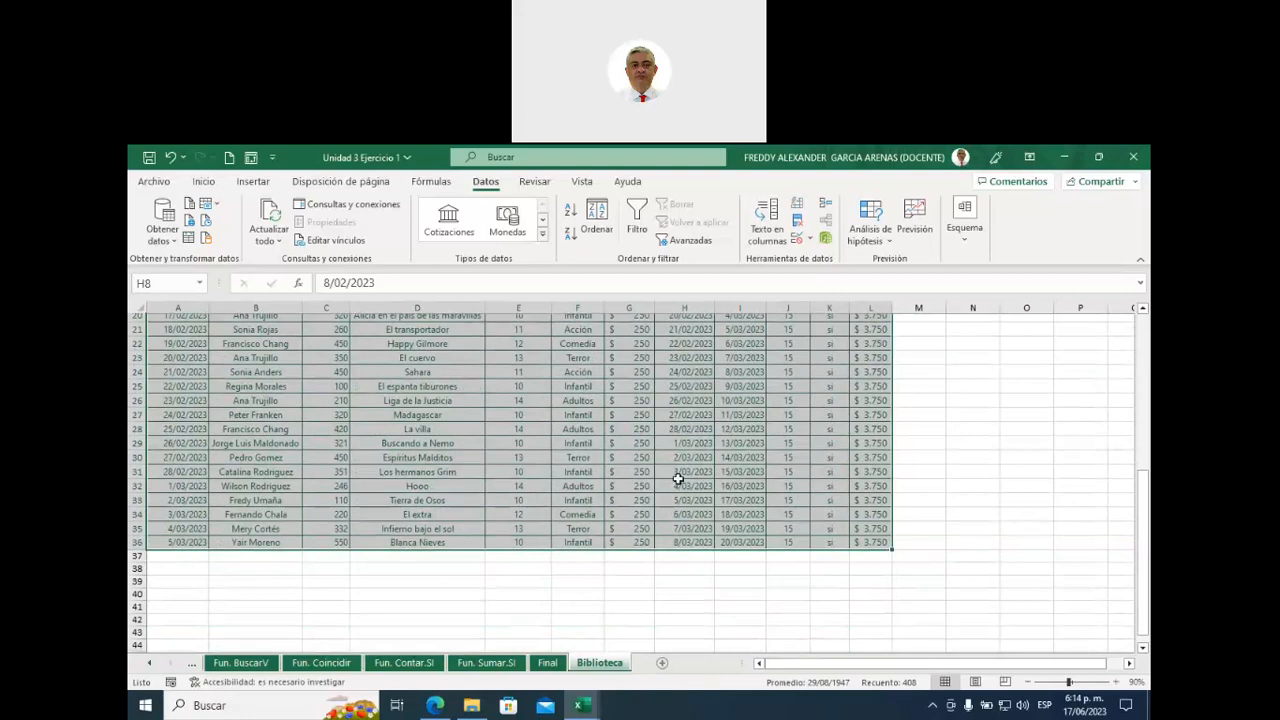
pyautogui.scroll(7, 678, 479)
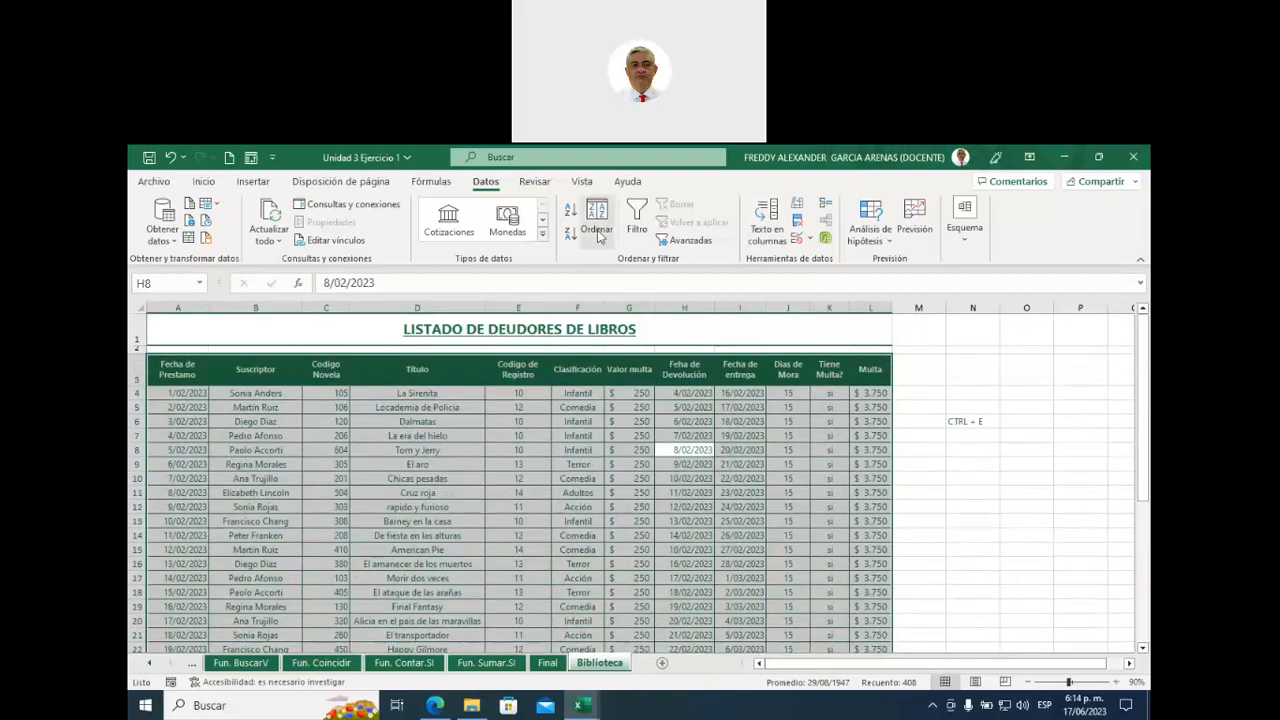
pyautogui.click(597, 232)
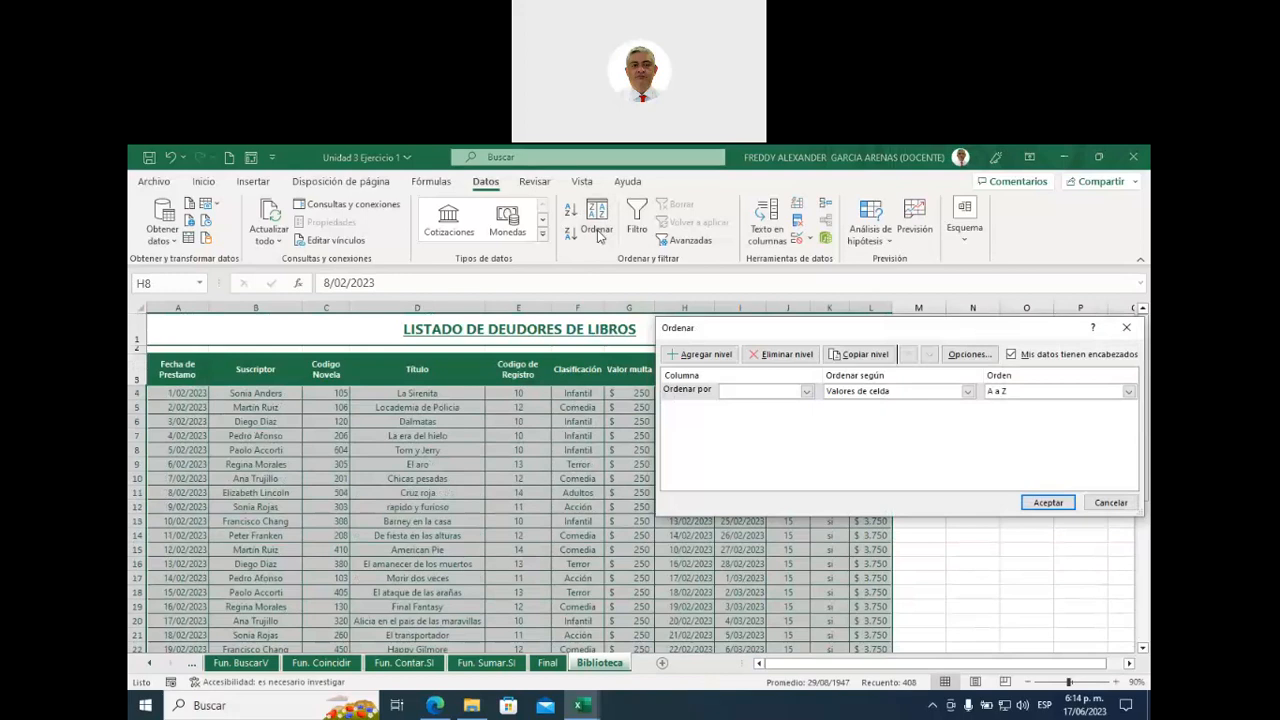
pyautogui.moveTo(784, 331); pyautogui.dragTo(472, 309)
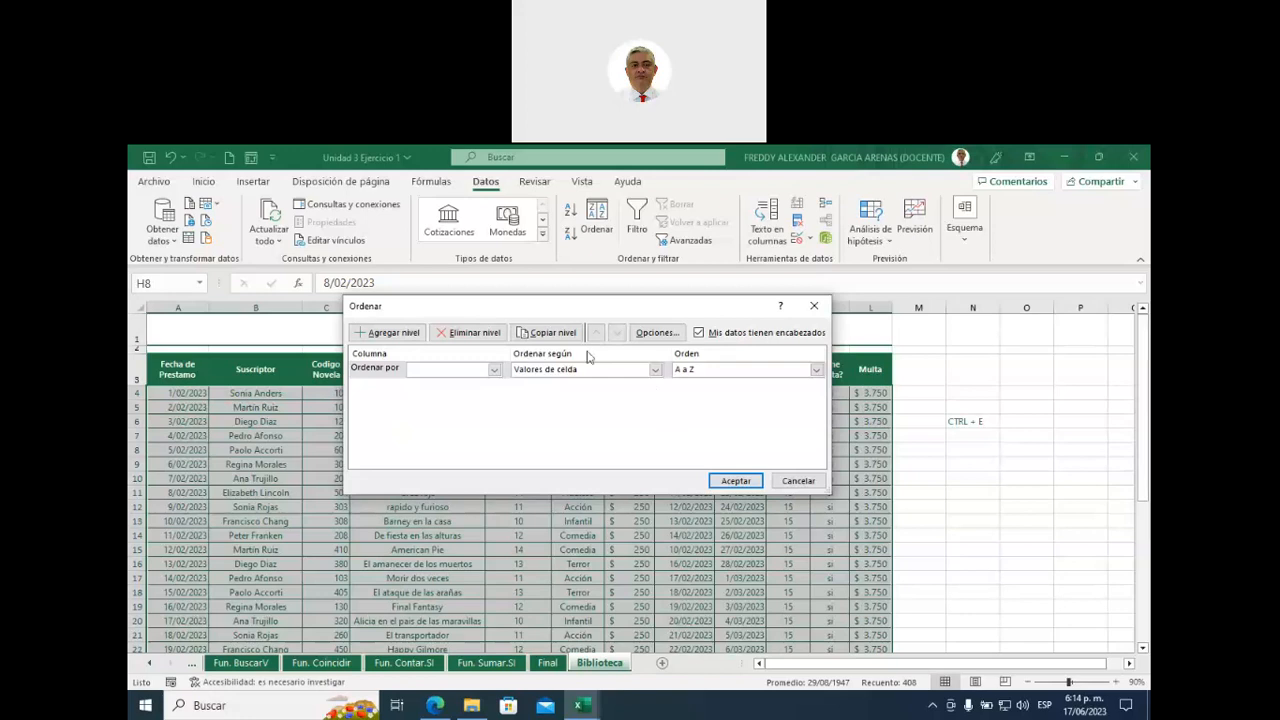
pyautogui.moveTo(522, 308); pyautogui.dragTo(522, 418)
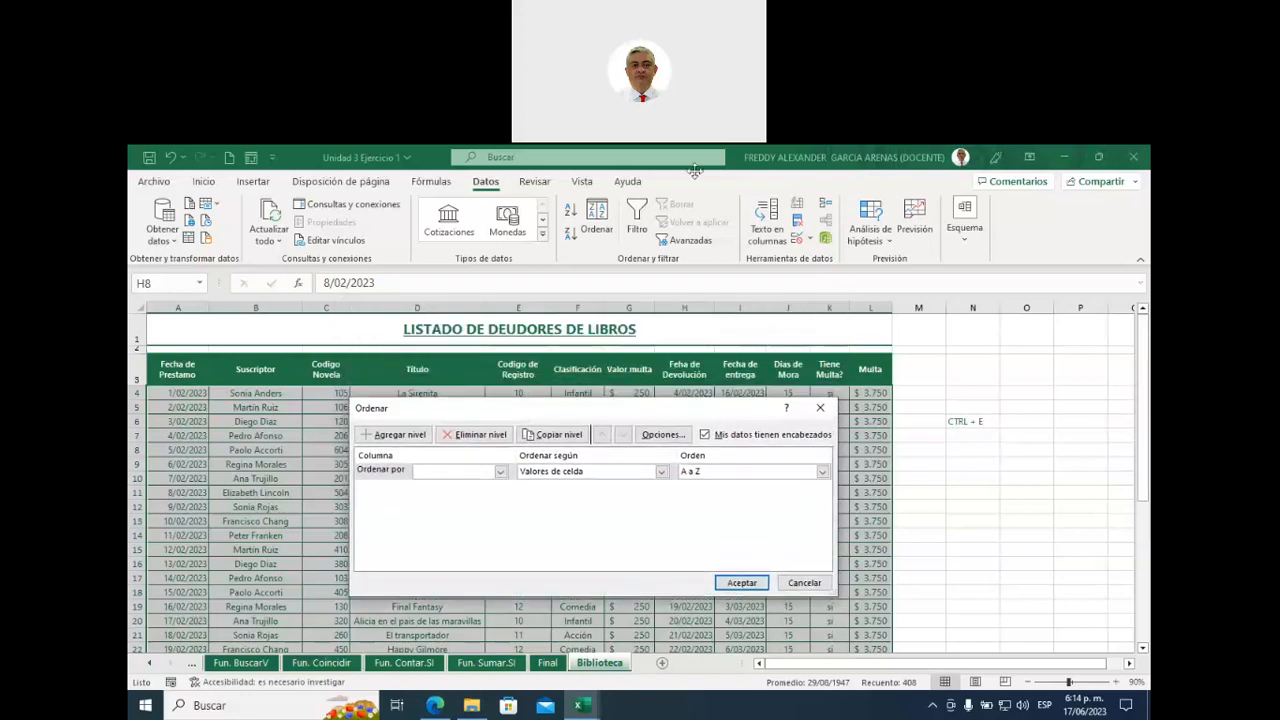
pyautogui.click(793, 159)
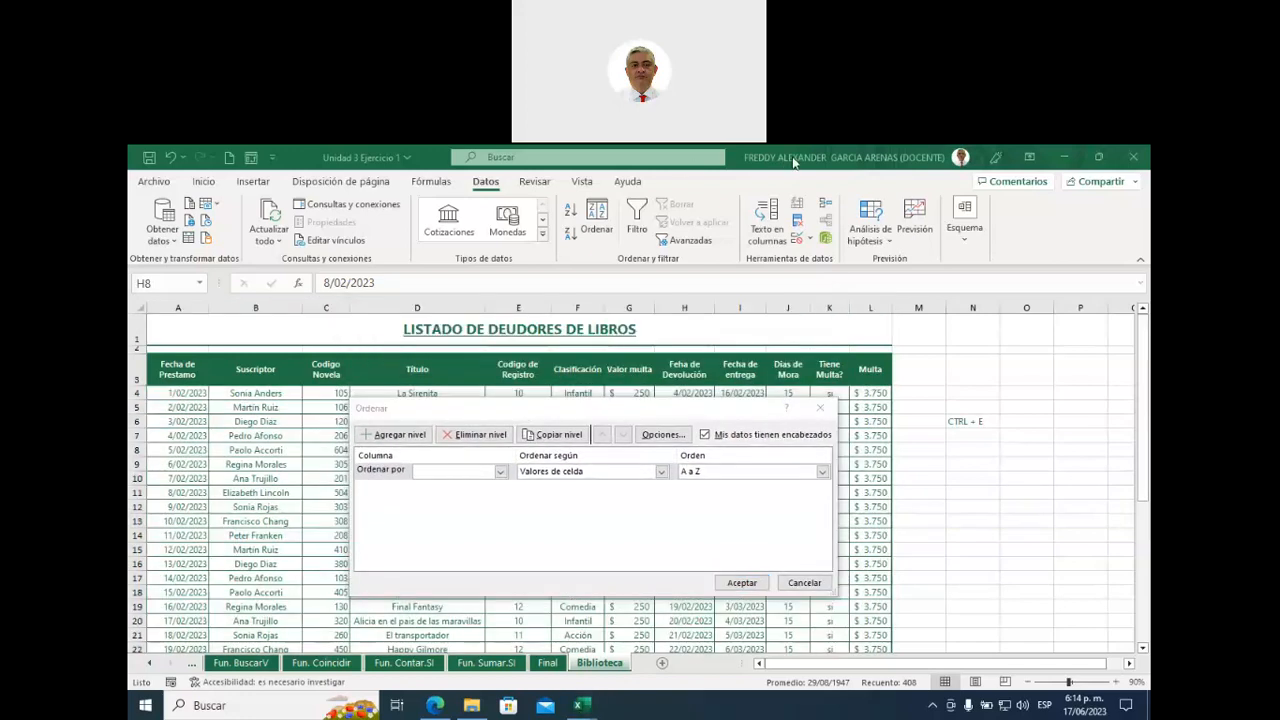
pyautogui.moveTo(463, 309)
pyautogui.mouseDown()
pyautogui.moveTo(426, 416)
pyautogui.moveTo(446, 401)
pyautogui.mouseUp()
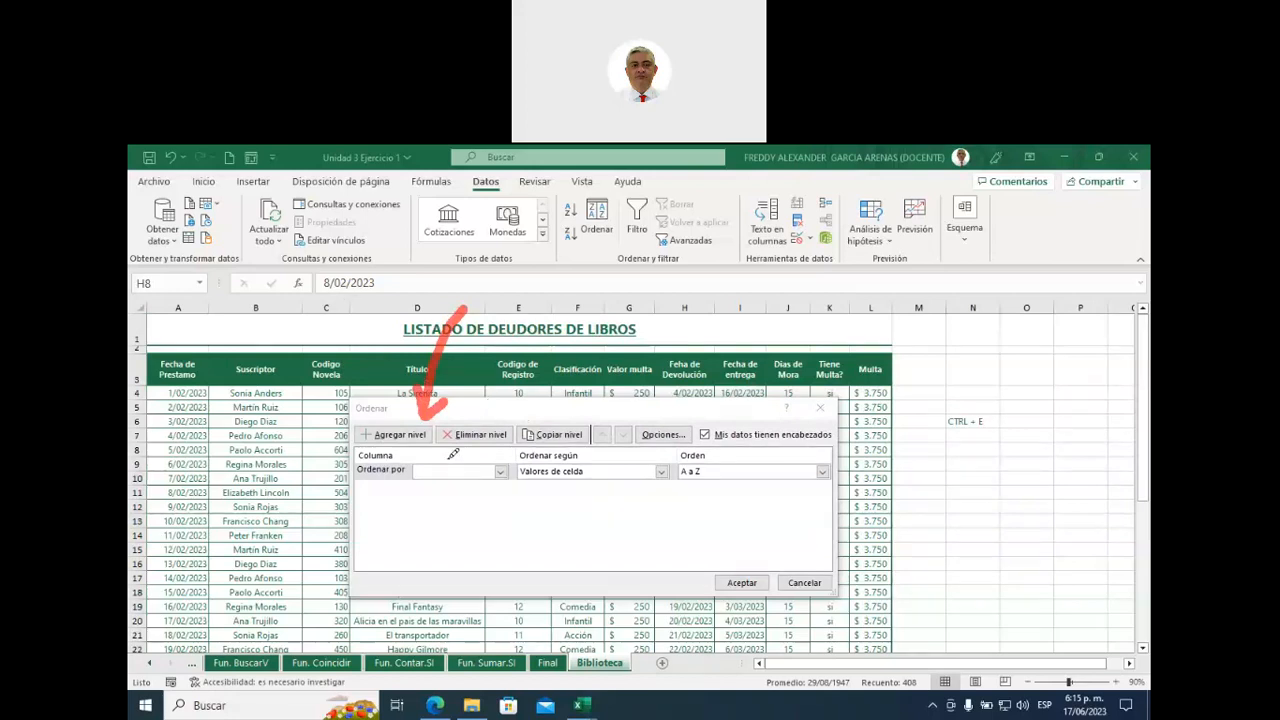
pyautogui.moveTo(366, 521)
pyautogui.mouseDown()
pyautogui.moveTo(414, 486)
pyautogui.moveTo(398, 489)
pyautogui.moveTo(416, 484)
pyautogui.moveTo(422, 502)
pyautogui.mouseUp()
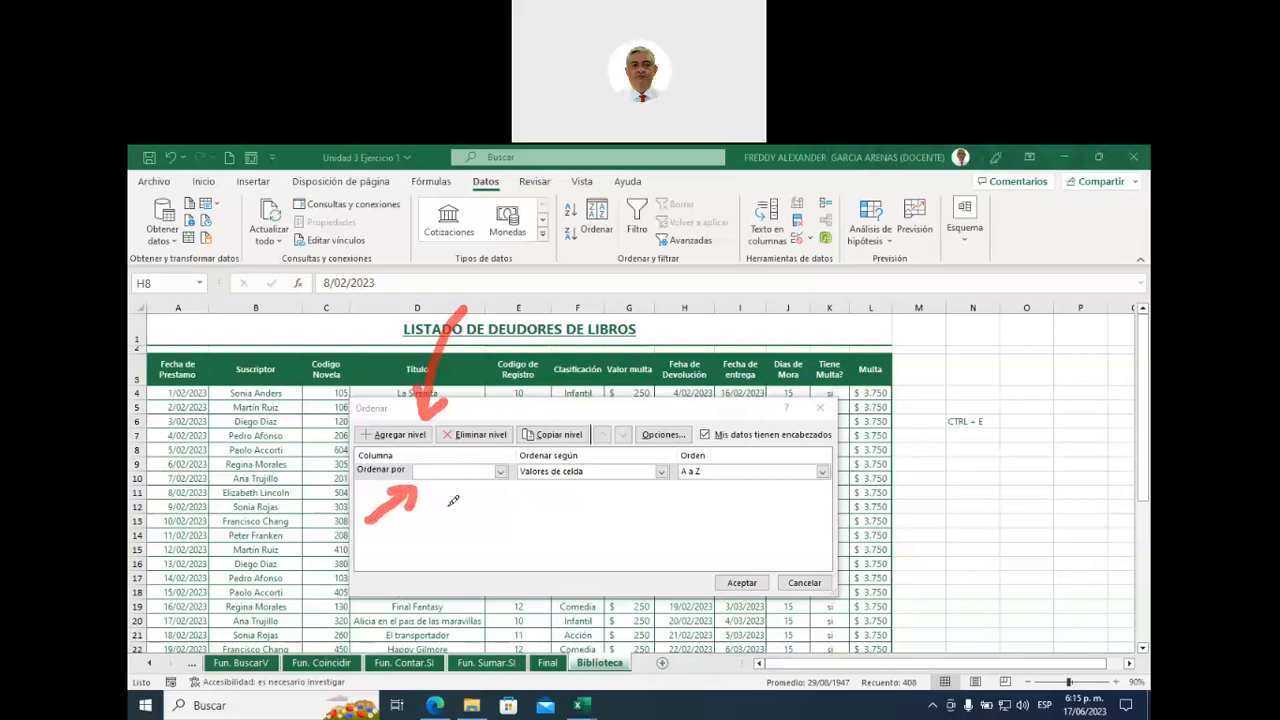
pyautogui.moveTo(360, 474); pyautogui.dragTo(412, 474)
pyautogui.moveTo(485, 406)
pyautogui.mouseDown()
pyautogui.moveTo(484, 422)
pyautogui.moveTo(504, 408)
pyautogui.mouseUp()
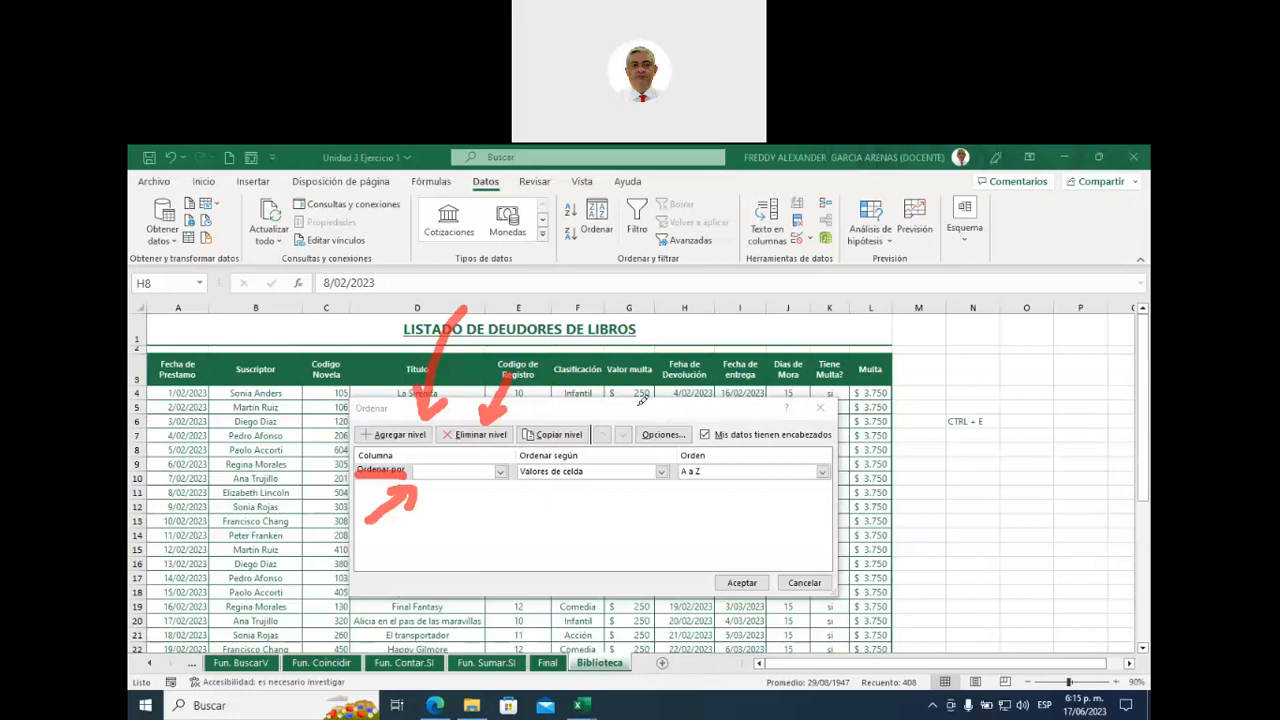
pyautogui.moveTo(657, 378)
pyautogui.mouseDown()
pyautogui.moveTo(736, 408)
pyautogui.moveTo(737, 424)
pyautogui.moveTo(747, 409)
pyautogui.mouseUp()
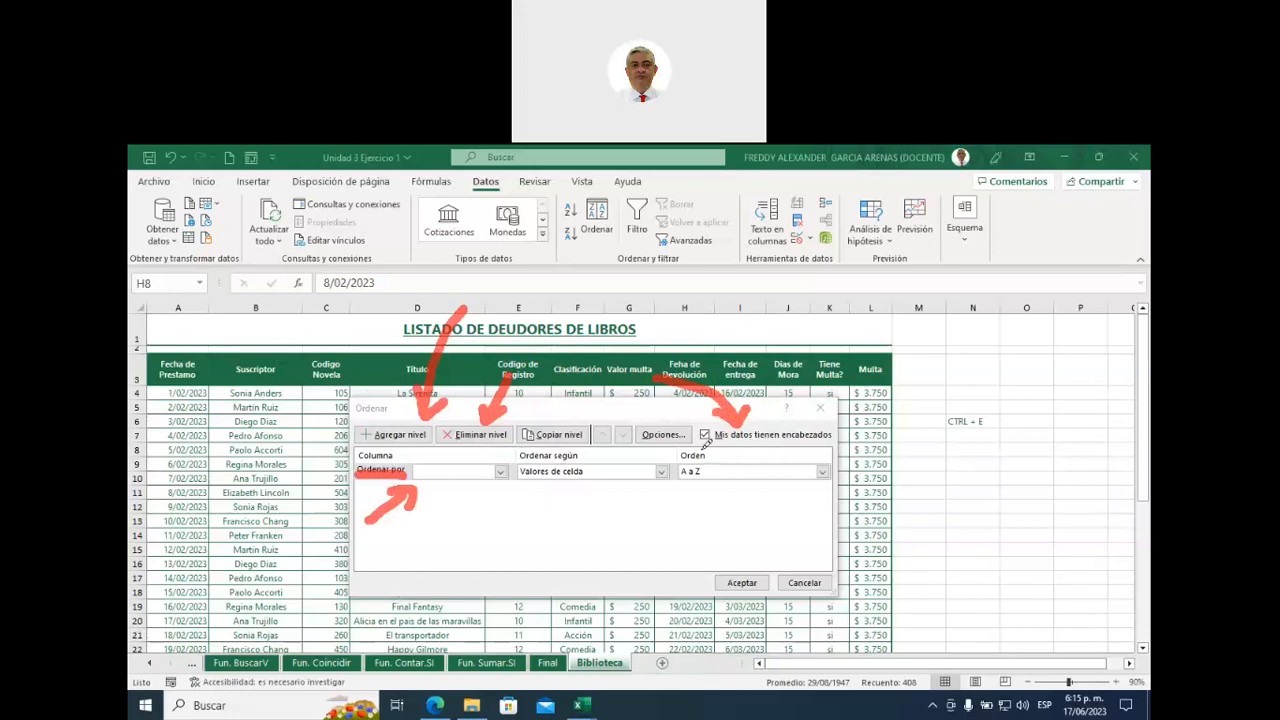
pyautogui.moveTo(706, 444)
pyautogui.mouseDown()
pyautogui.moveTo(724, 450)
pyautogui.moveTo(727, 424)
pyautogui.moveTo(708, 410)
pyautogui.moveTo(702, 442)
pyautogui.mouseUp()
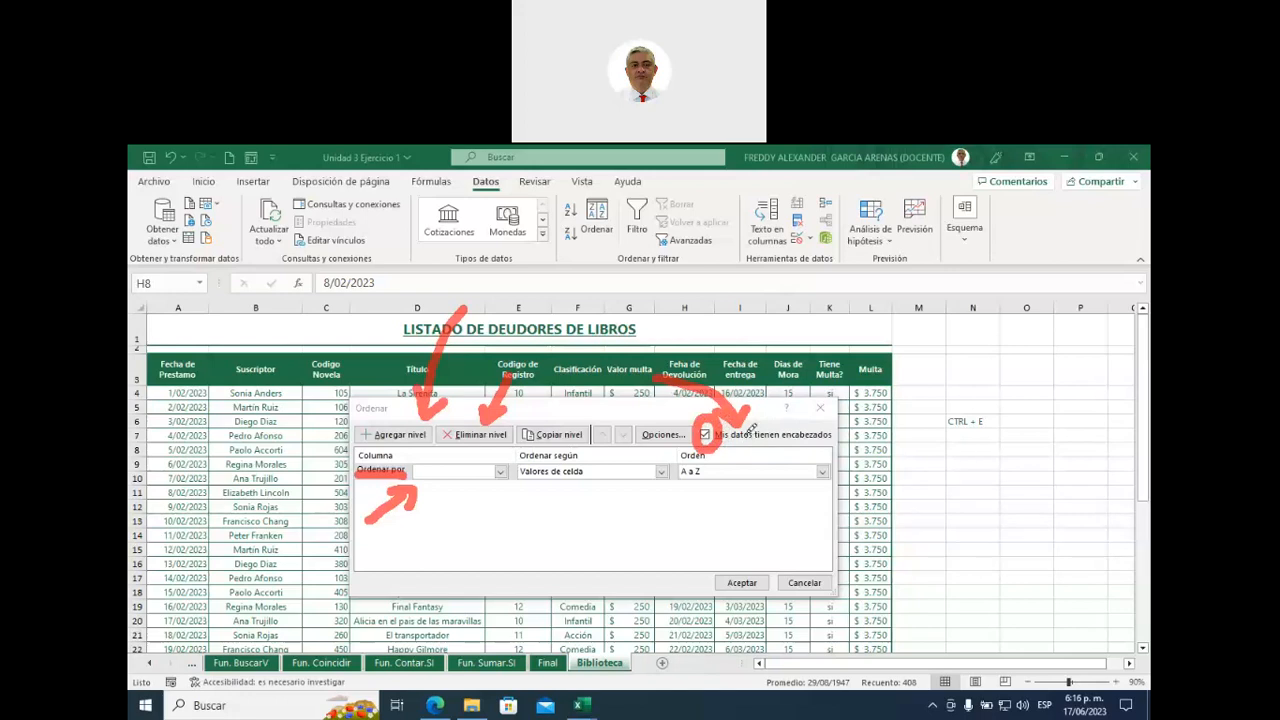
pyautogui.moveTo(846, 272); pyautogui.dragTo(790, 354)
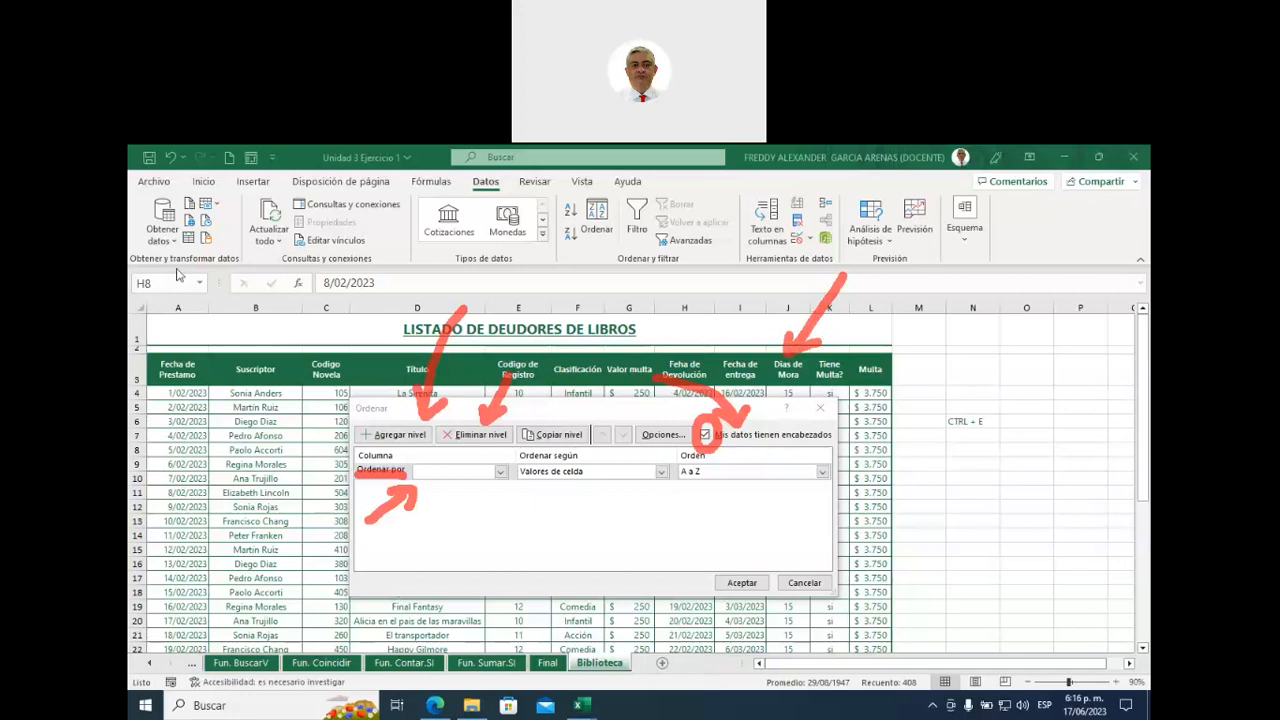
pyautogui.press('Escape')
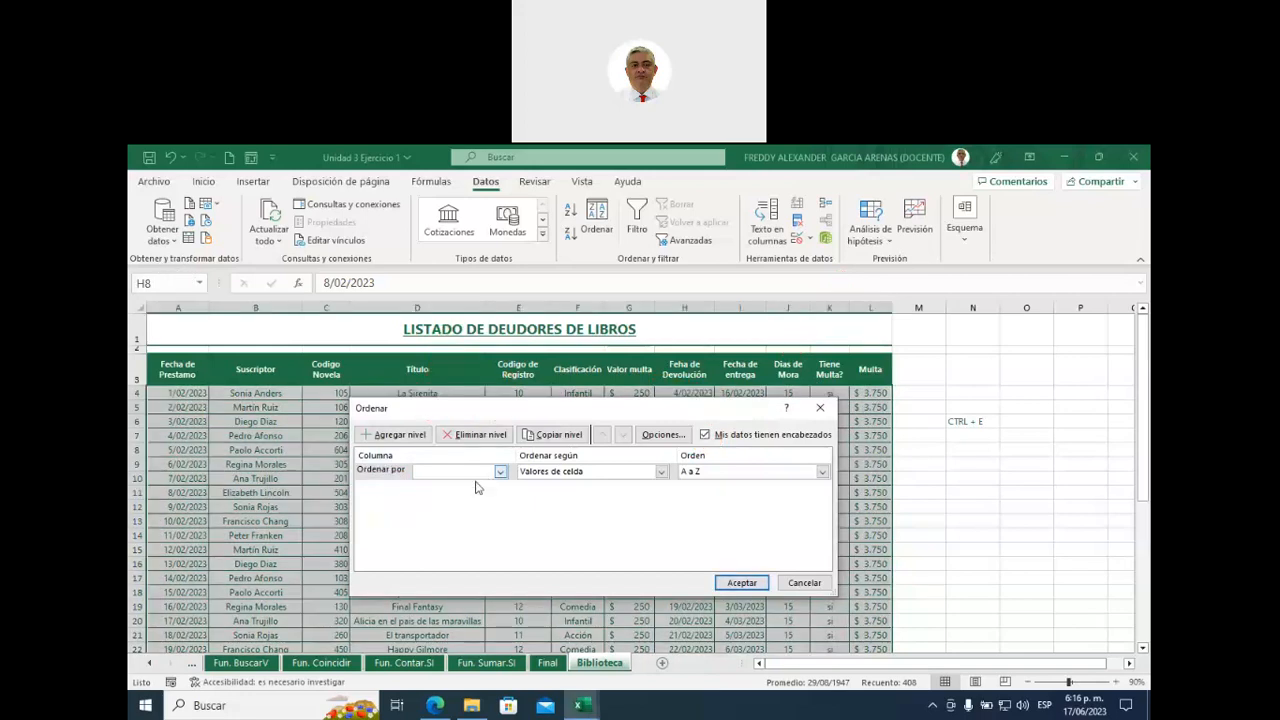
# - Review which table columns the Sort dialog offers as sort key, moving the dialog so the headers can be compared
pyautogui.moveTo(507, 416); pyautogui.dragTo(507, 491)
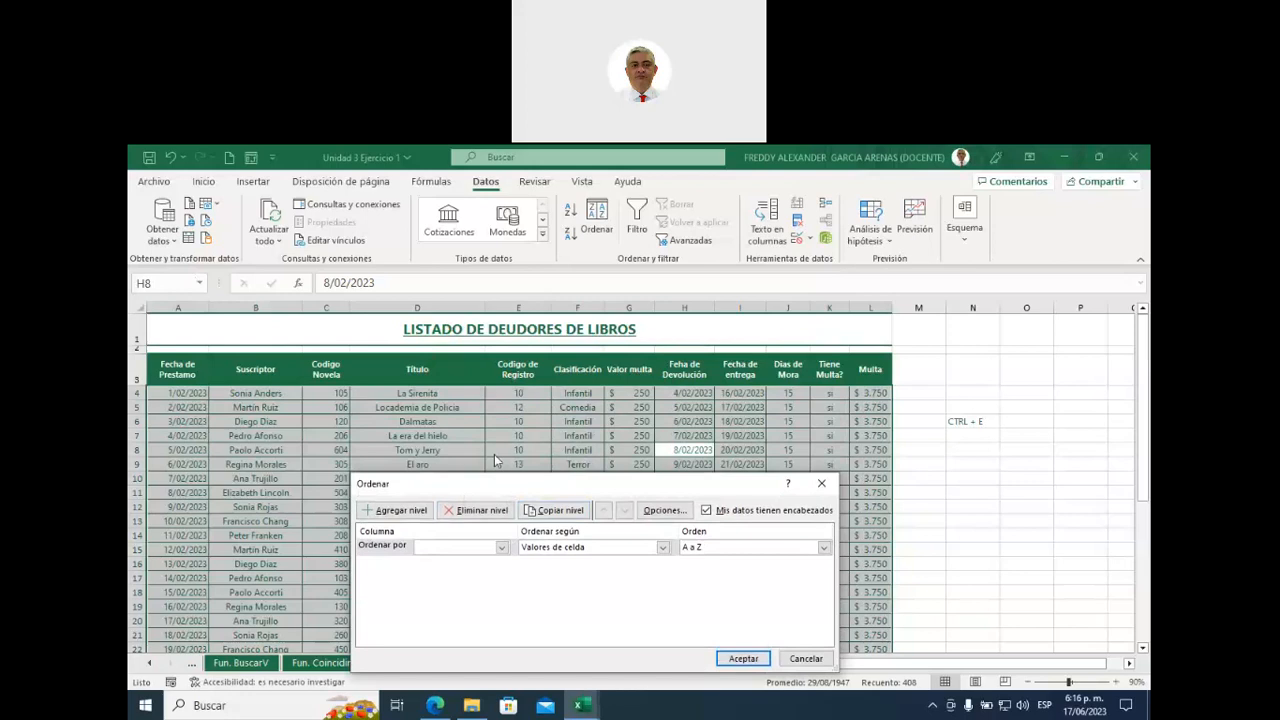
pyautogui.moveTo(482, 485); pyautogui.dragTo(491, 415)
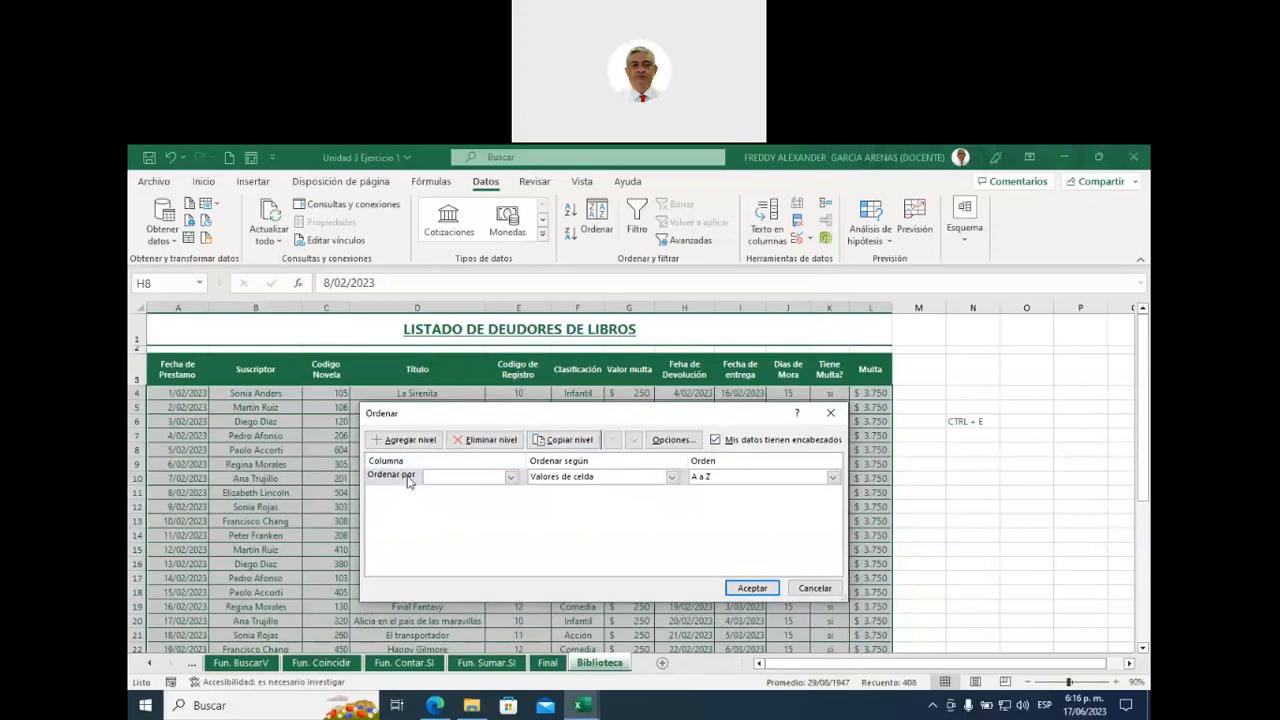
pyautogui.click(511, 478)
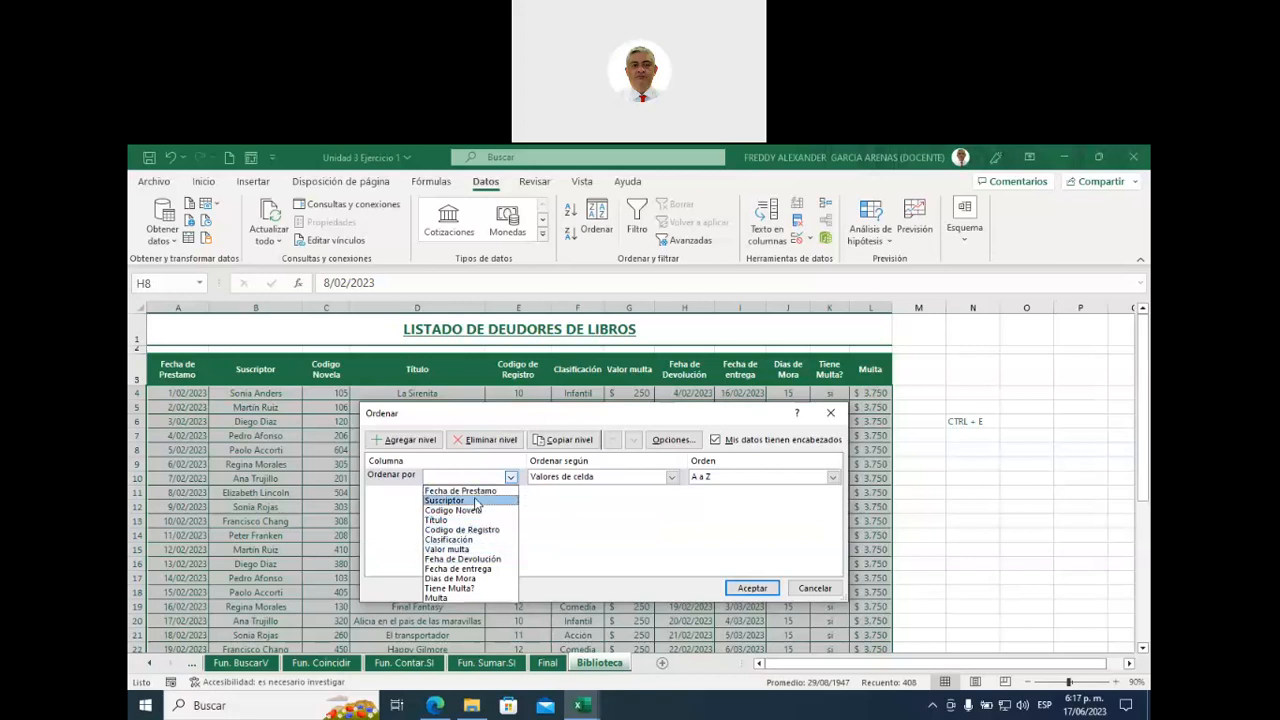
pyautogui.click(460, 417)
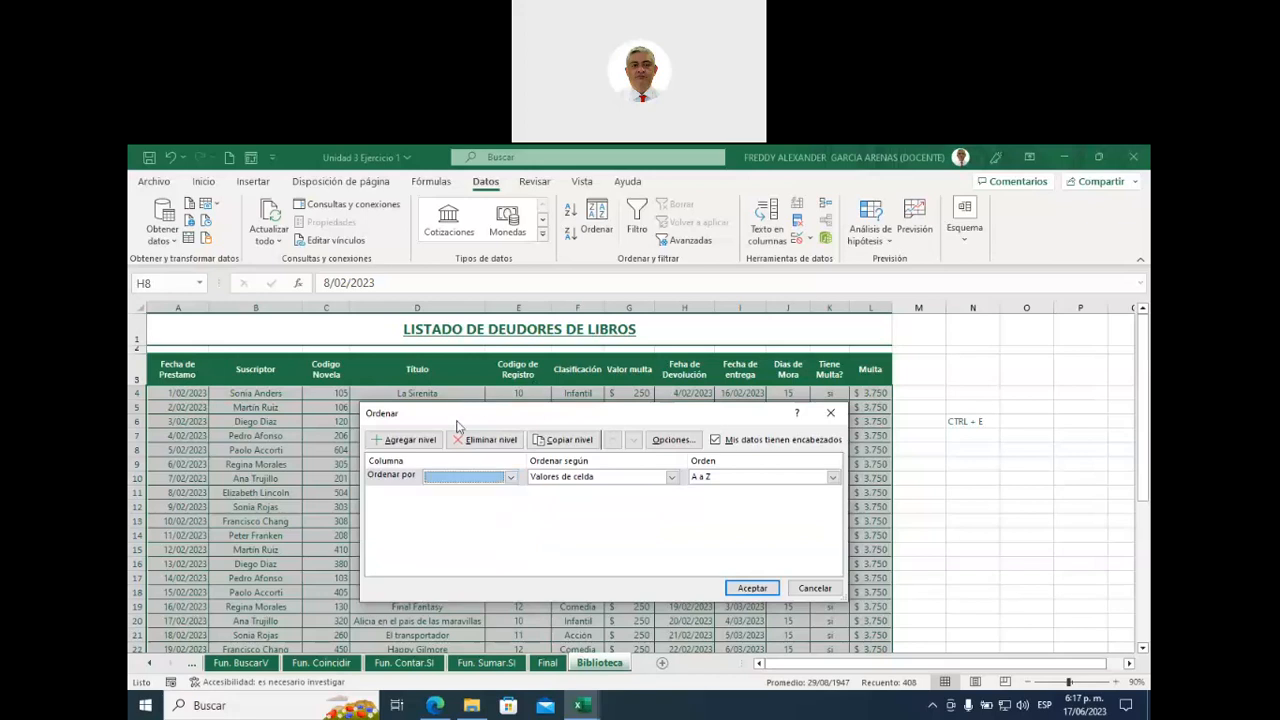
pyautogui.moveTo(451, 414); pyautogui.dragTo(469, 343)
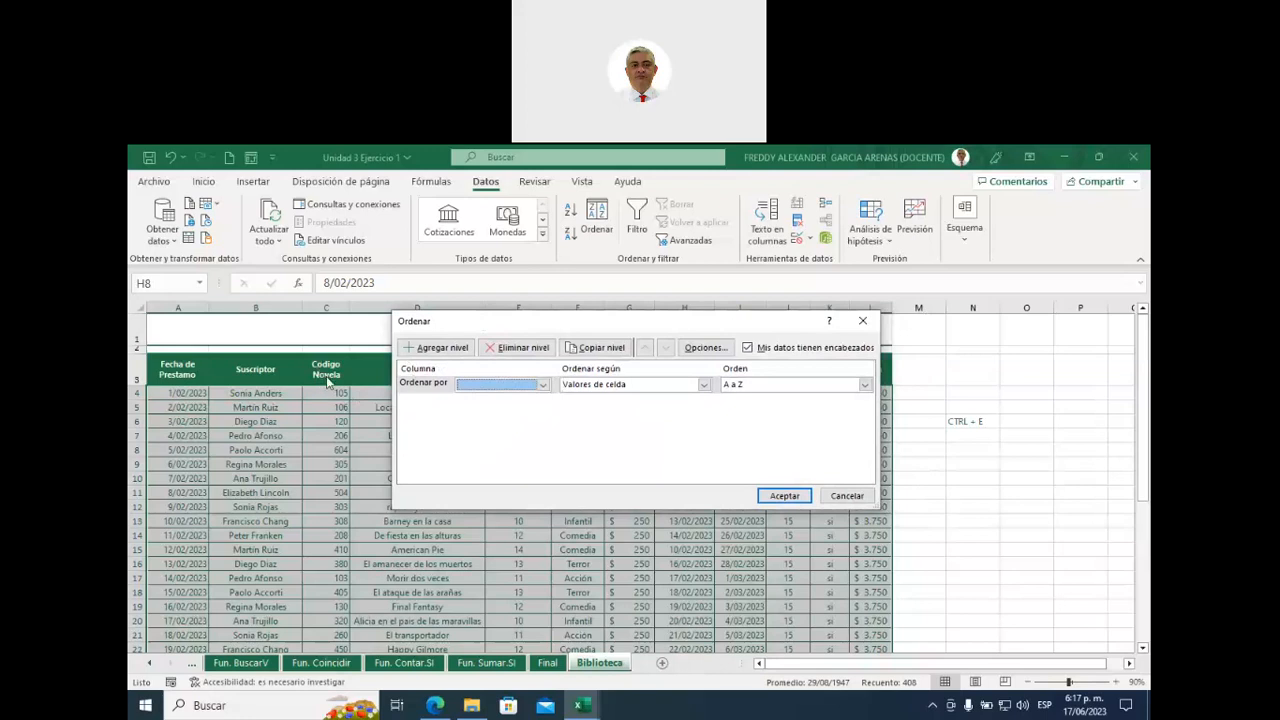
# - Try a sort by Codigo Novela on cell values, review the order options, cancel the sort and deselect the table
pyautogui.click(540, 386)
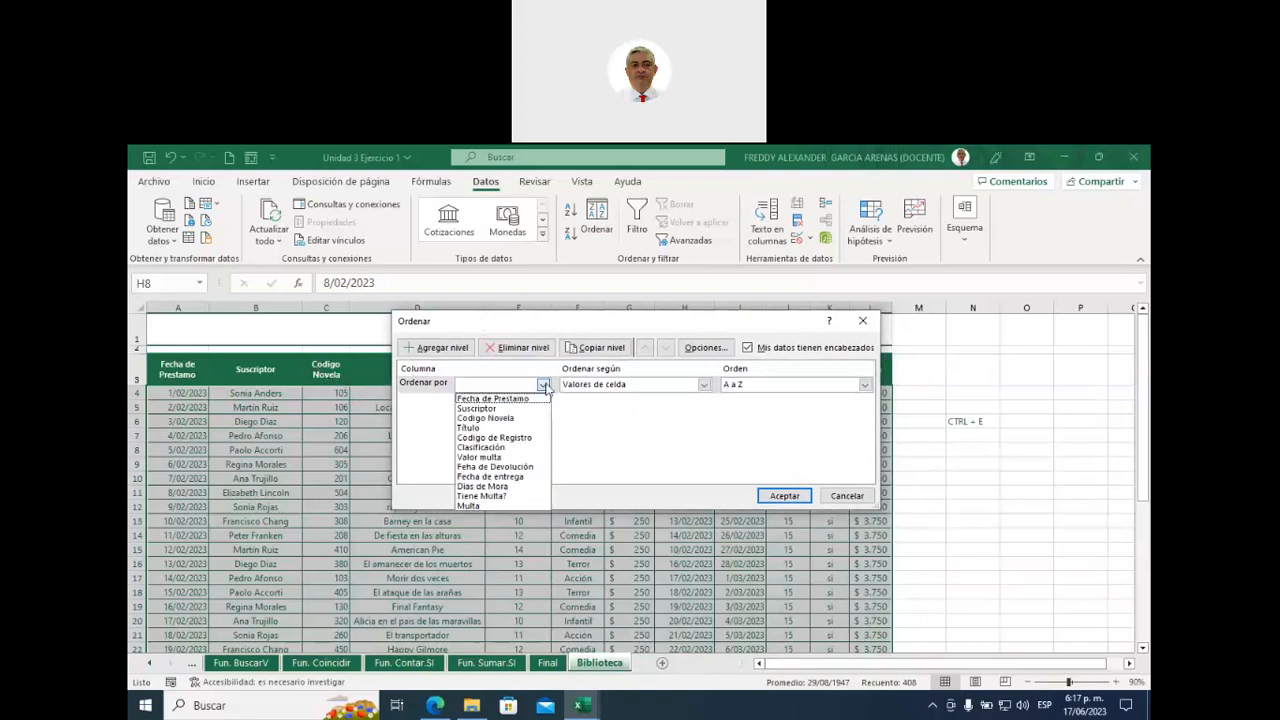
pyautogui.click(518, 418)
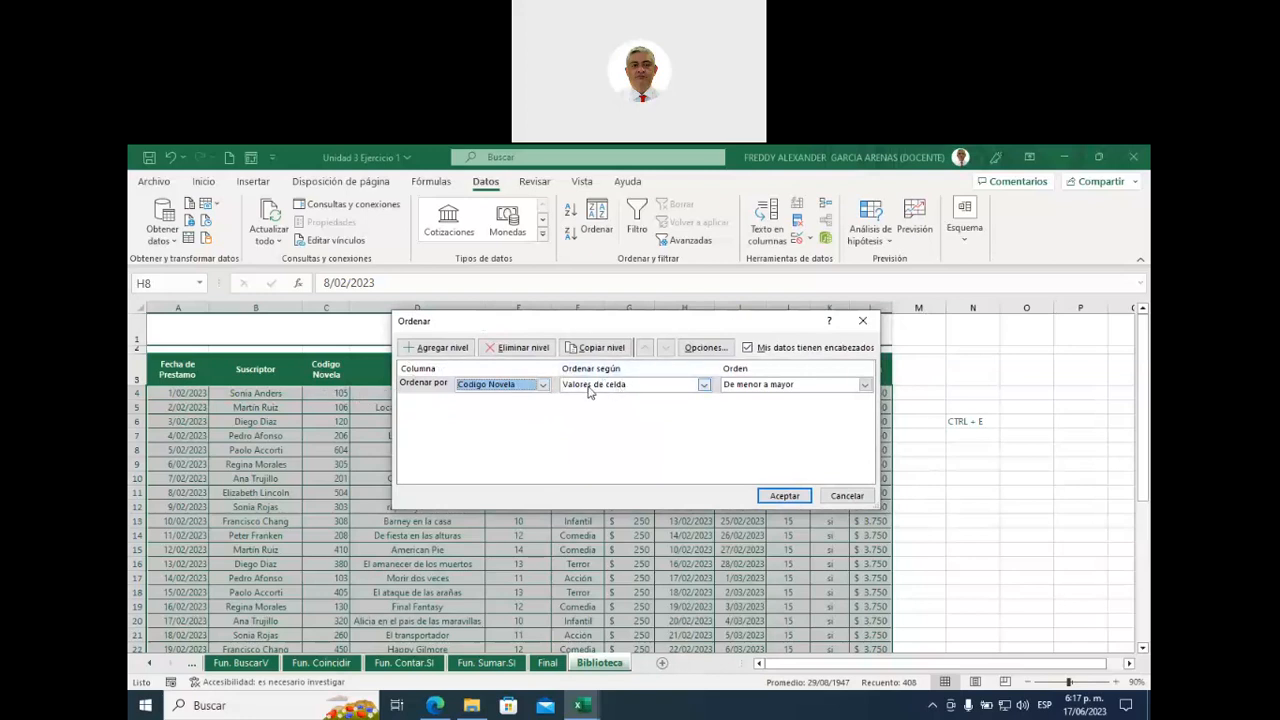
pyautogui.click(704, 385)
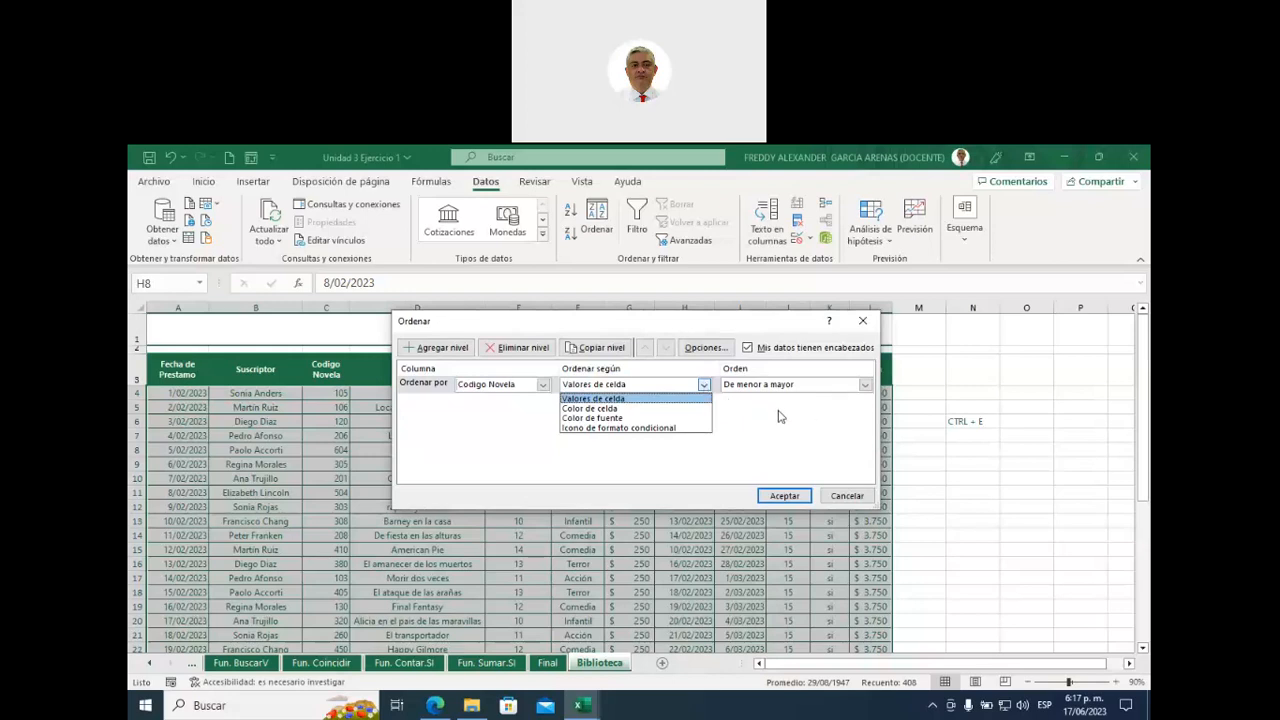
pyautogui.click(625, 399)
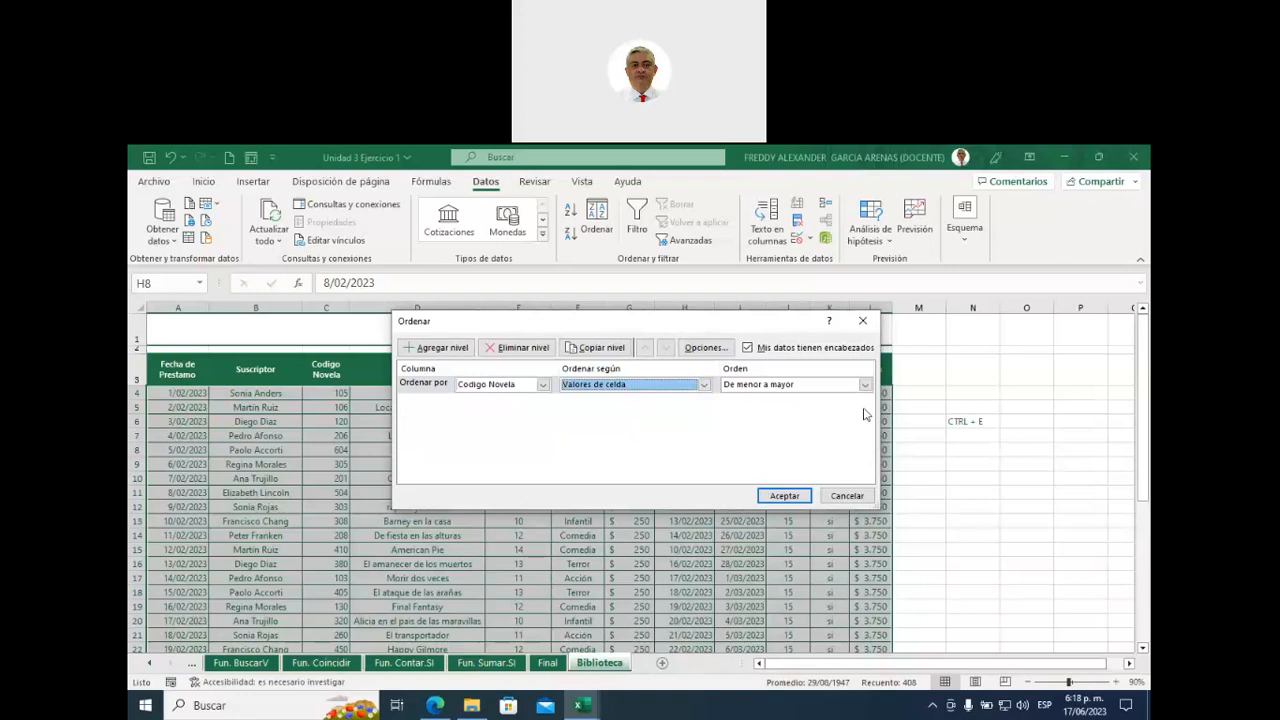
pyautogui.click(866, 386)
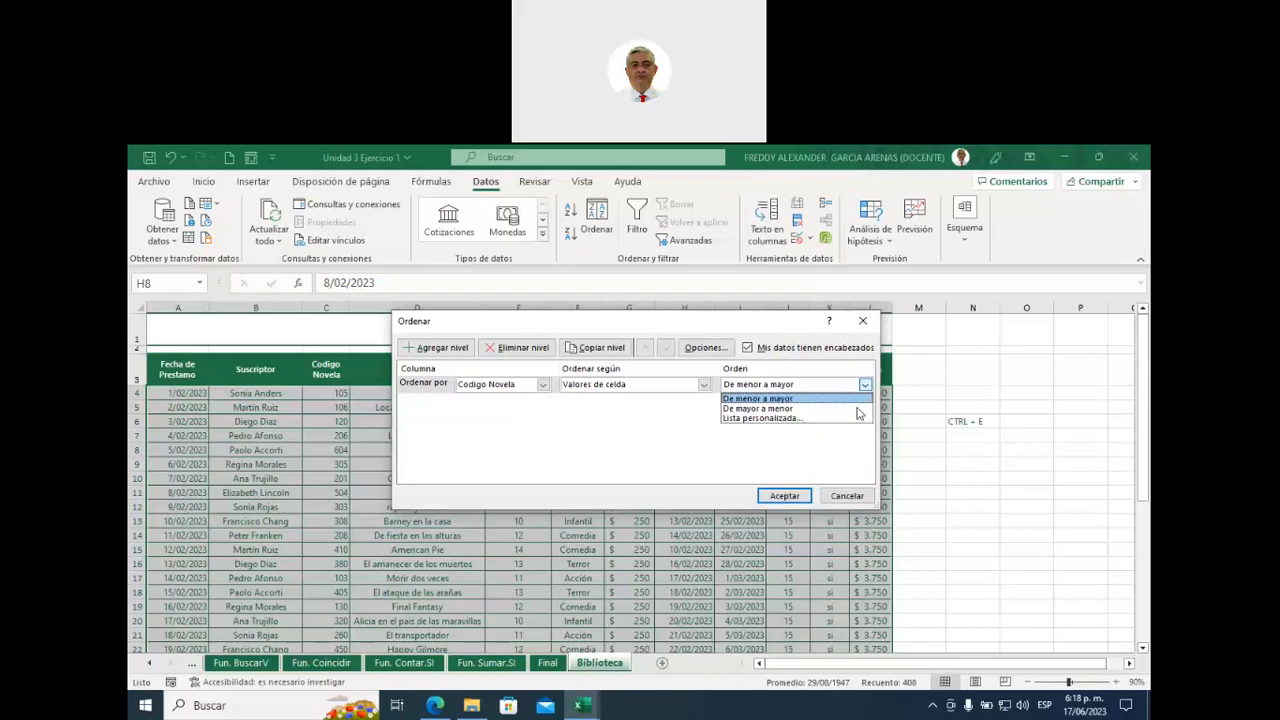
pyautogui.click(846, 497)
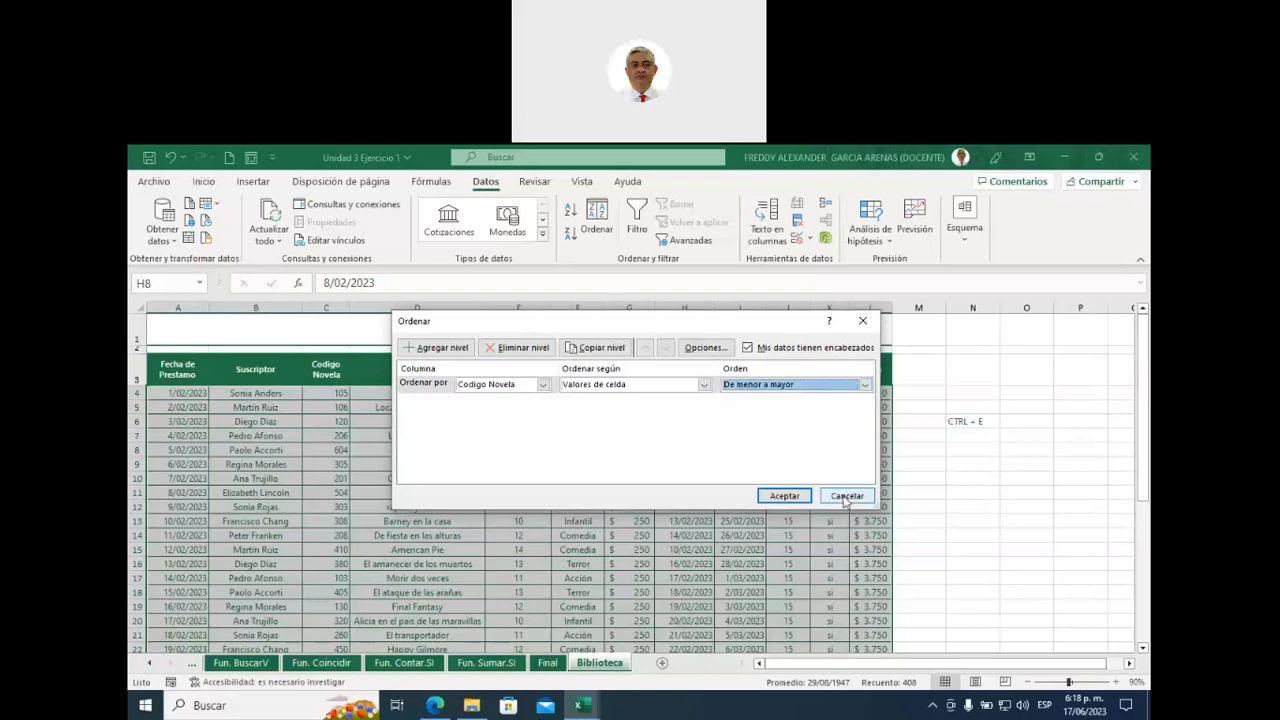
pyautogui.click(847, 497)
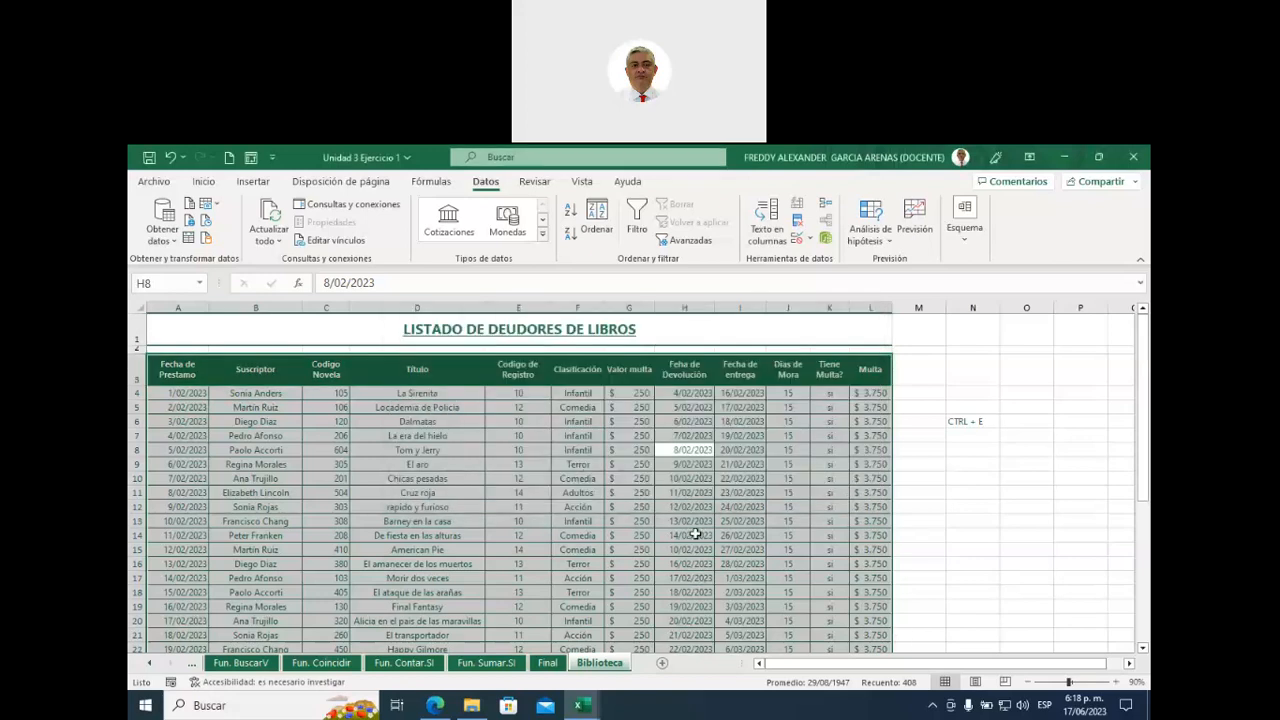
pyautogui.click(726, 519)
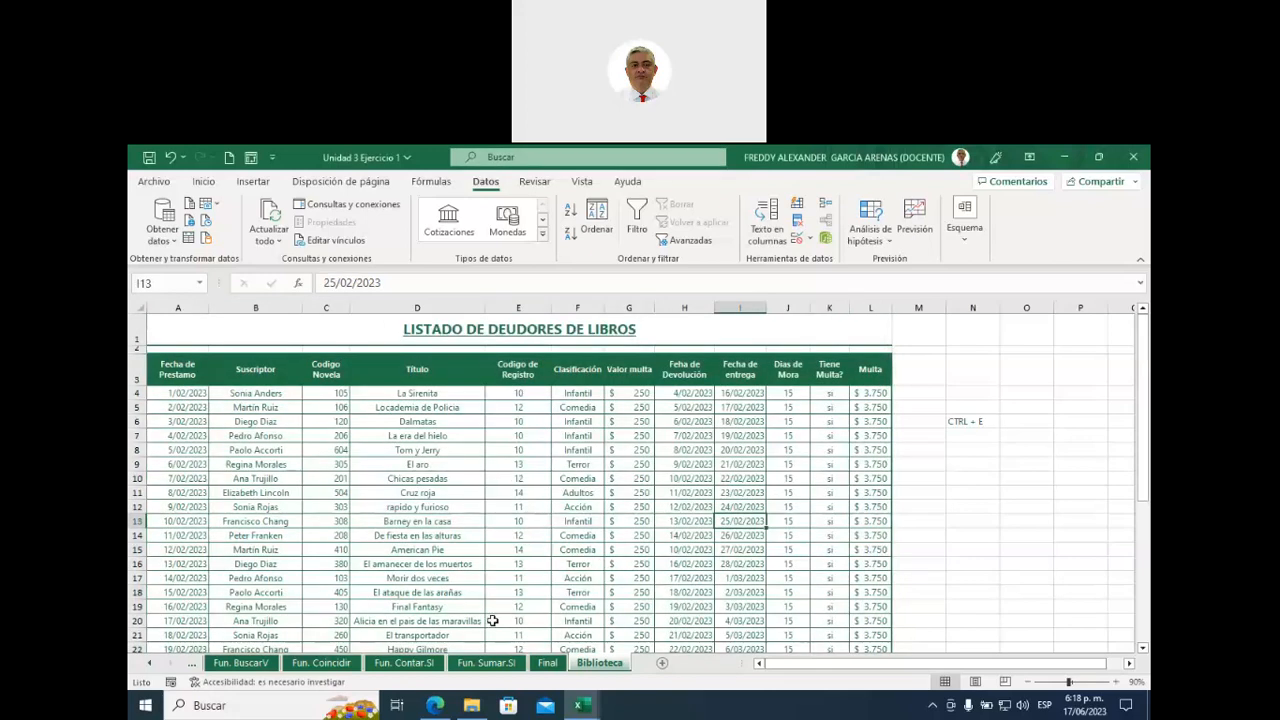
# - Create a copy of the Biblioteca sheet in the same workbook and place it after the original sheet
pyautogui.rightClick(594, 668)
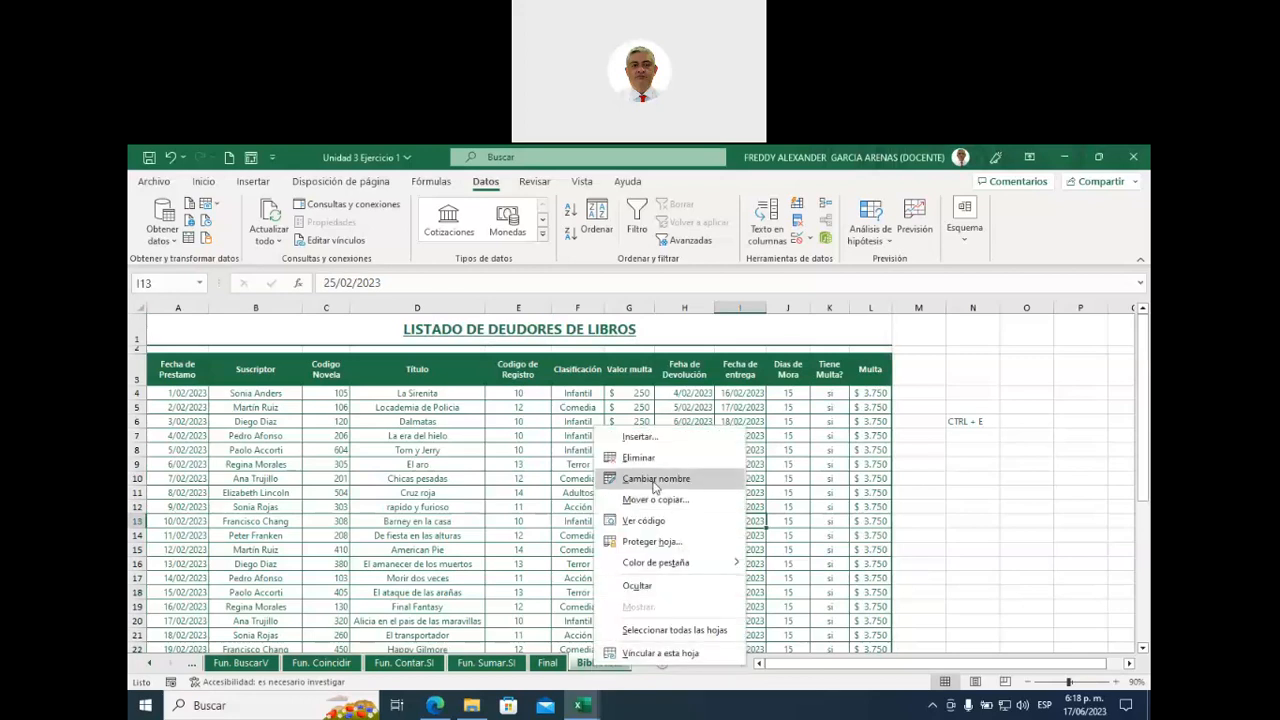
pyautogui.click(657, 500)
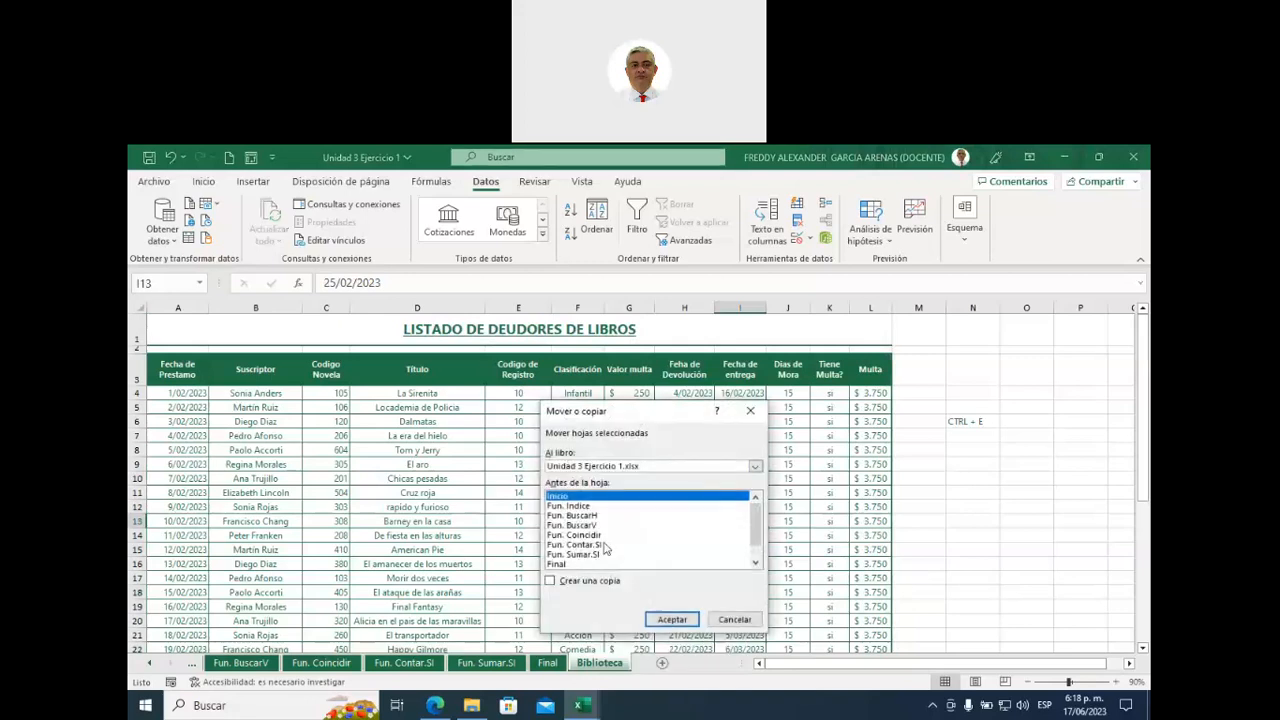
pyautogui.scroll(-1, 604, 548)
pyautogui.click(566, 554)
pyautogui.click(551, 581)
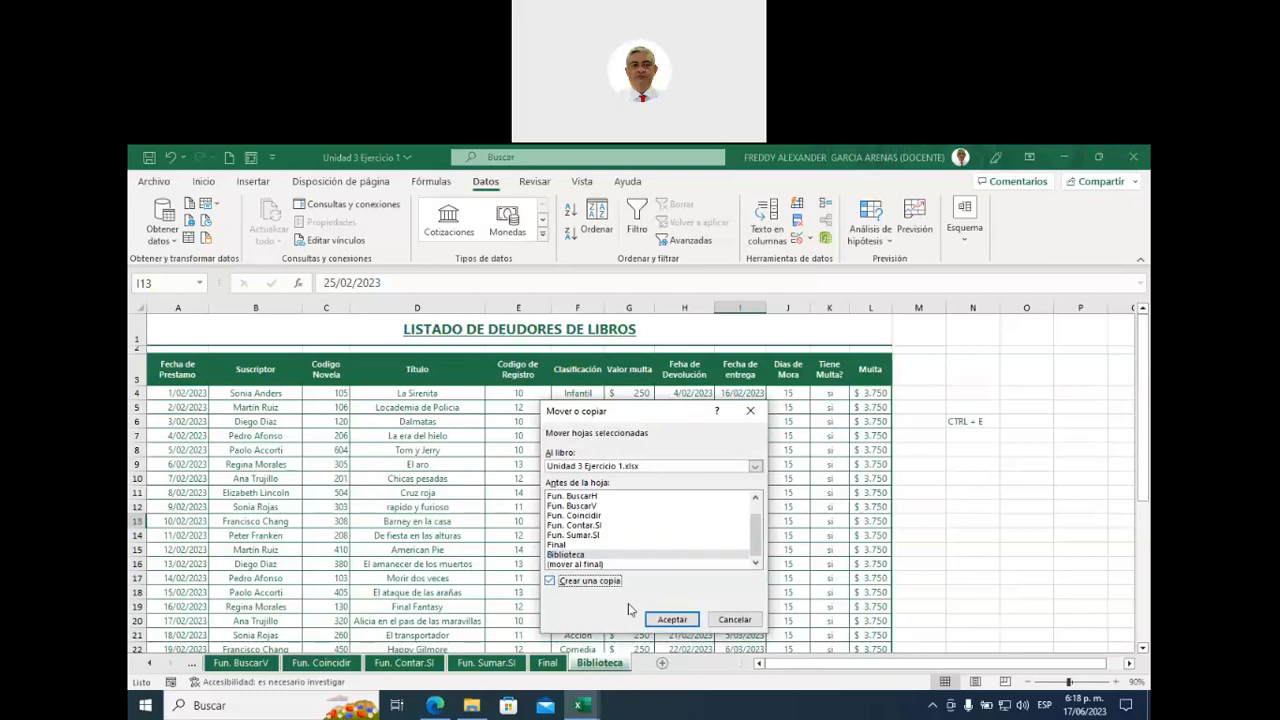
pyautogui.click(660, 619)
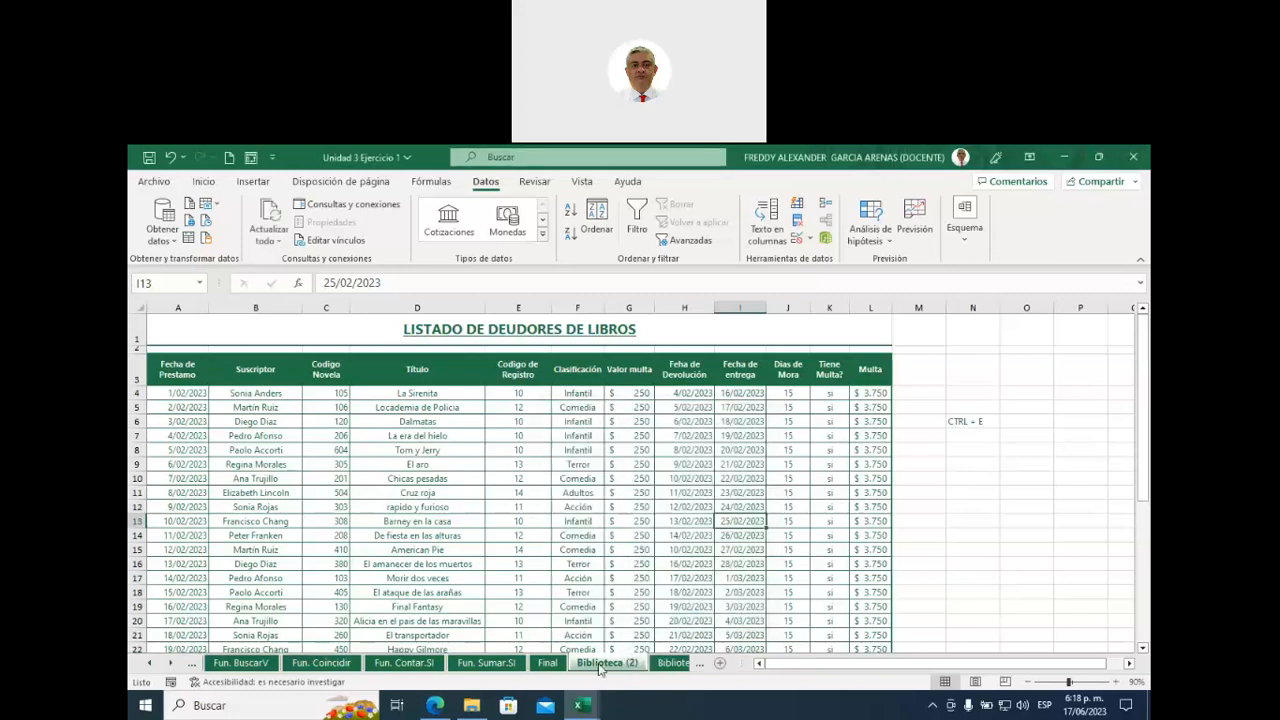
pyautogui.click(698, 662)
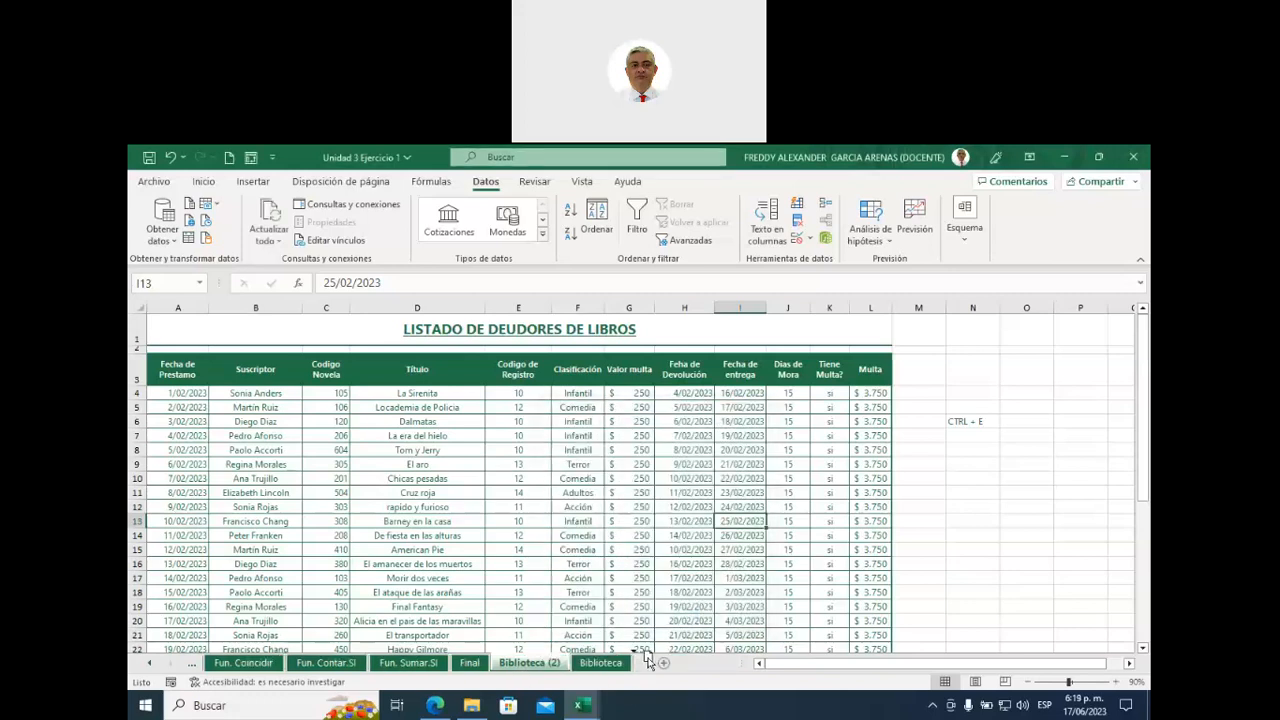
pyautogui.moveTo(648, 662); pyautogui.dragTo(598, 668)
# - Rename the copied sheet Biblioteca (2) as EJERCICIO 1
pyautogui.rightClick(598, 666)
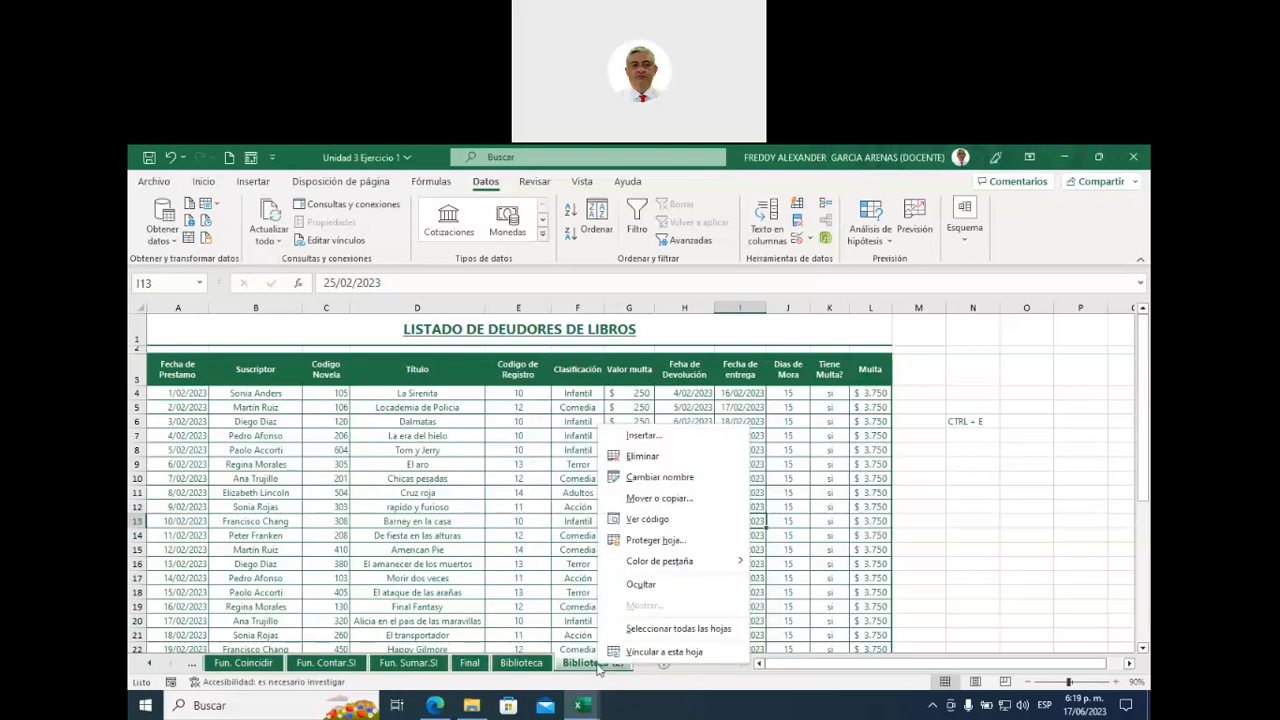
pyautogui.click(668, 477)
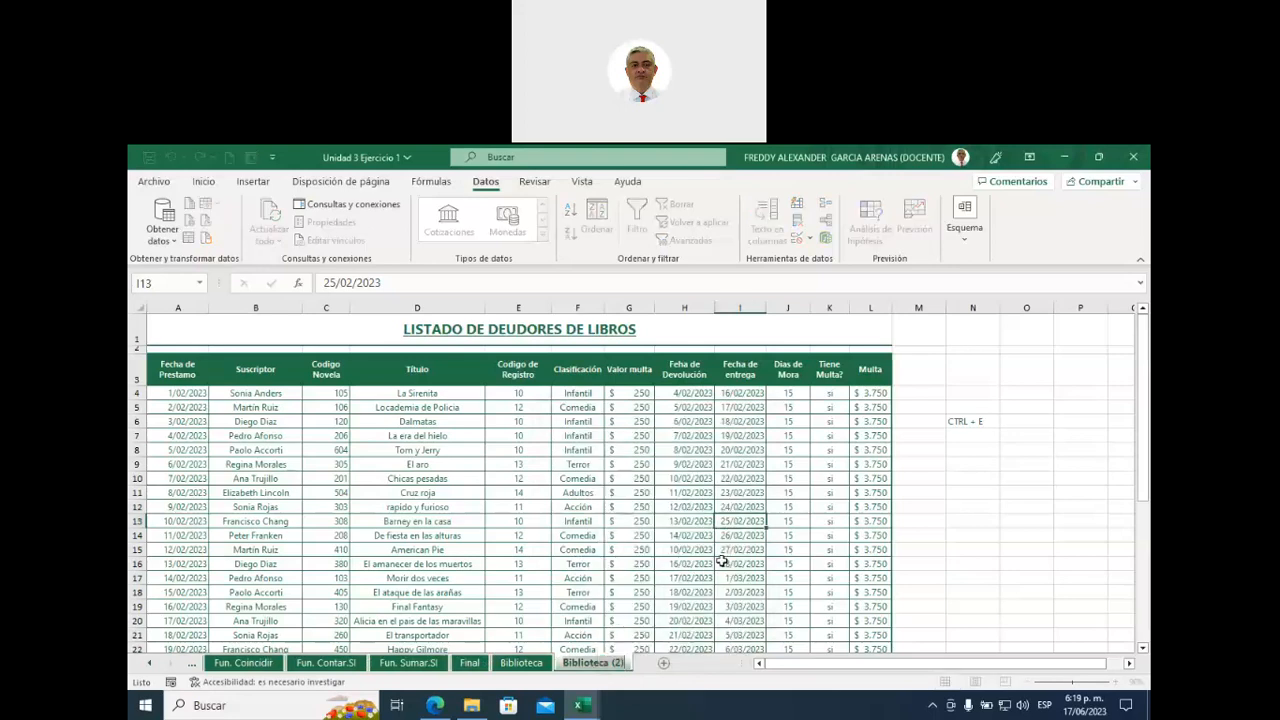
pyautogui.write('e')
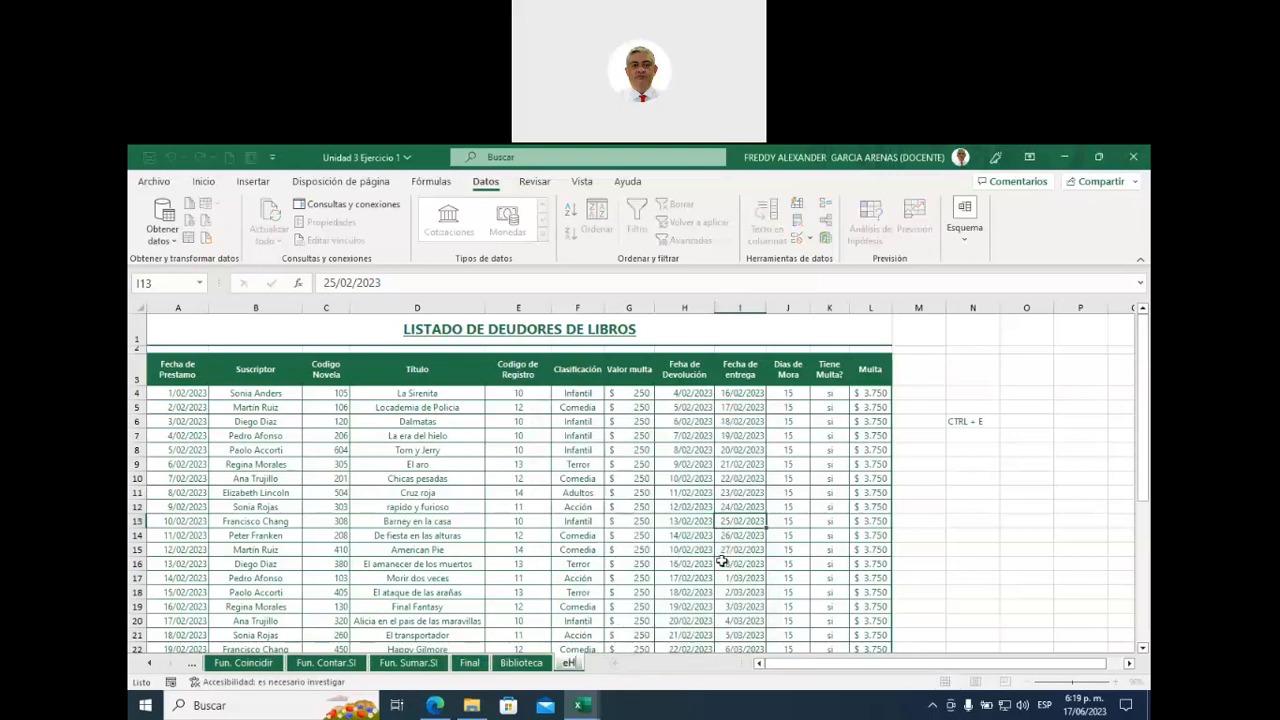
pyautogui.write('JERCICIO')
pyautogui.press('BackSpace')
pyautogui.press('BackSpace')
pyautogui.press('BackSpace')
pyautogui.press('BackSpace')
pyautogui.press('BackSpace')
pyautogui.press('BackSpace')
pyautogui.press('BackSpace')
pyautogui.press('BackSpace')
pyautogui.press('BackSpace')
pyautogui.write('EJERCICIO')
pyautogui.press('Return')
pyautogui.write('1')
pyautogui.press('Return')
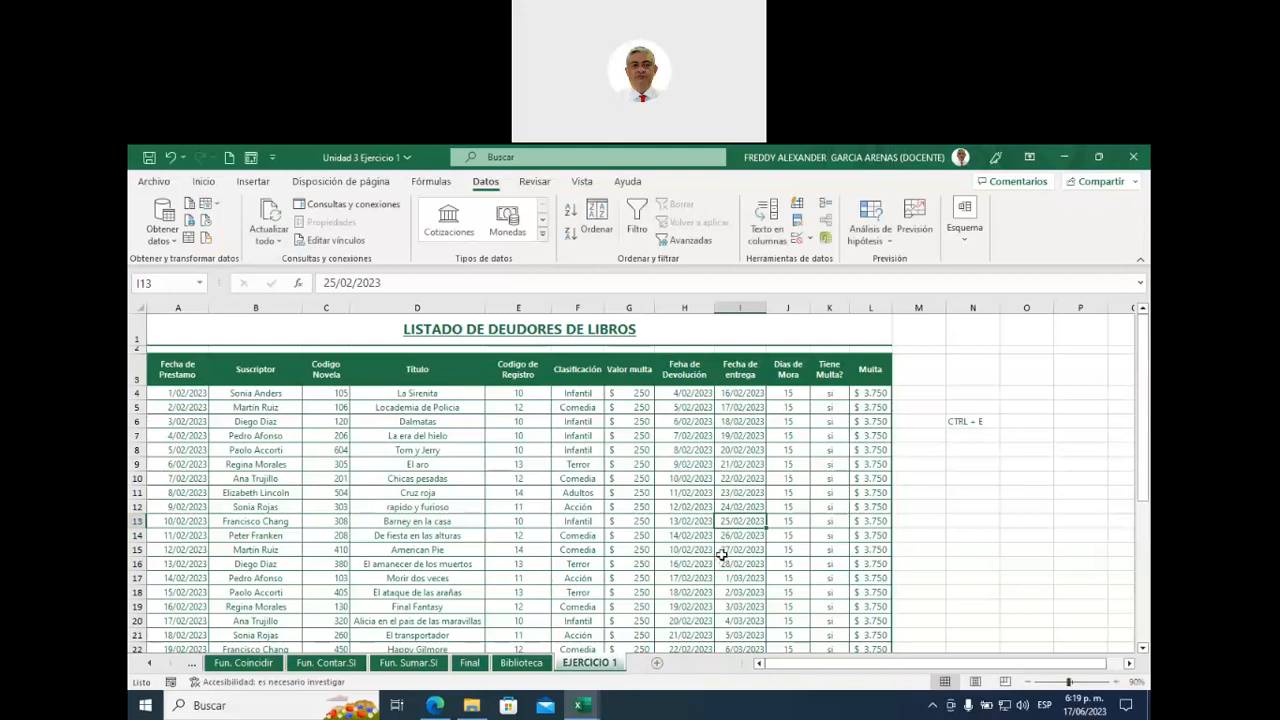
pyautogui.click(636, 436)
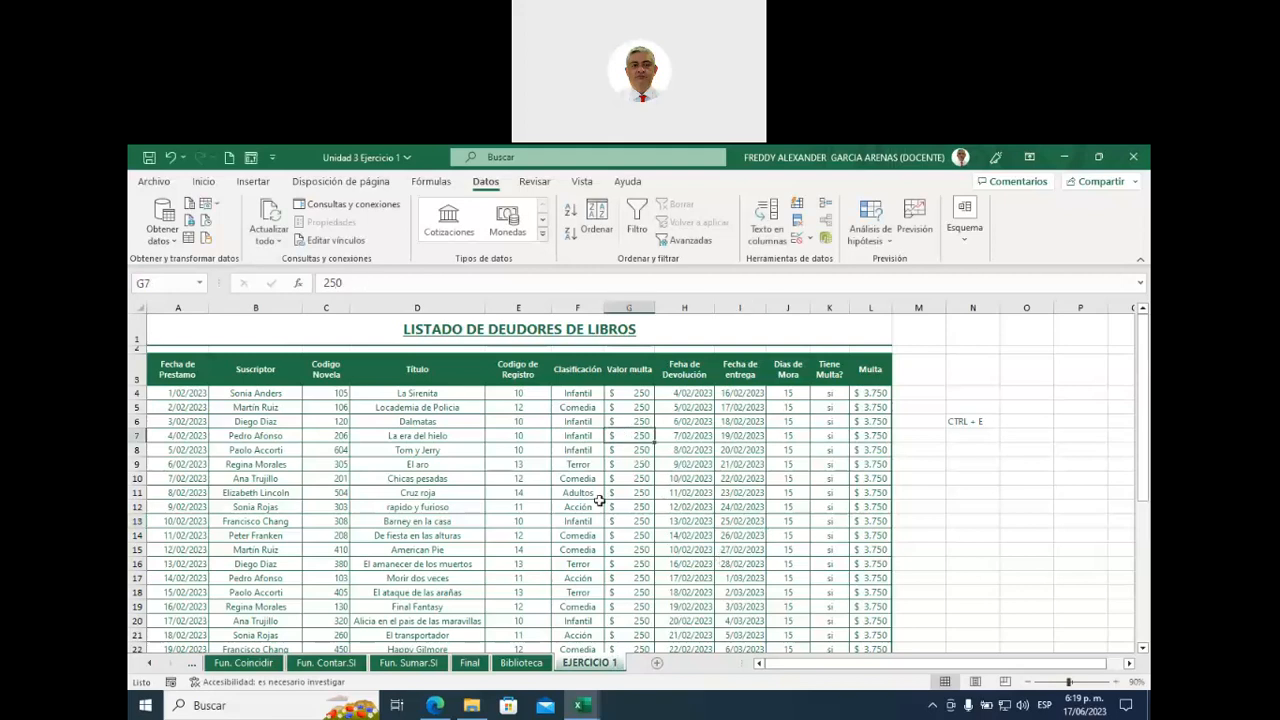
pyautogui.hotkey('ctrl', 'e')
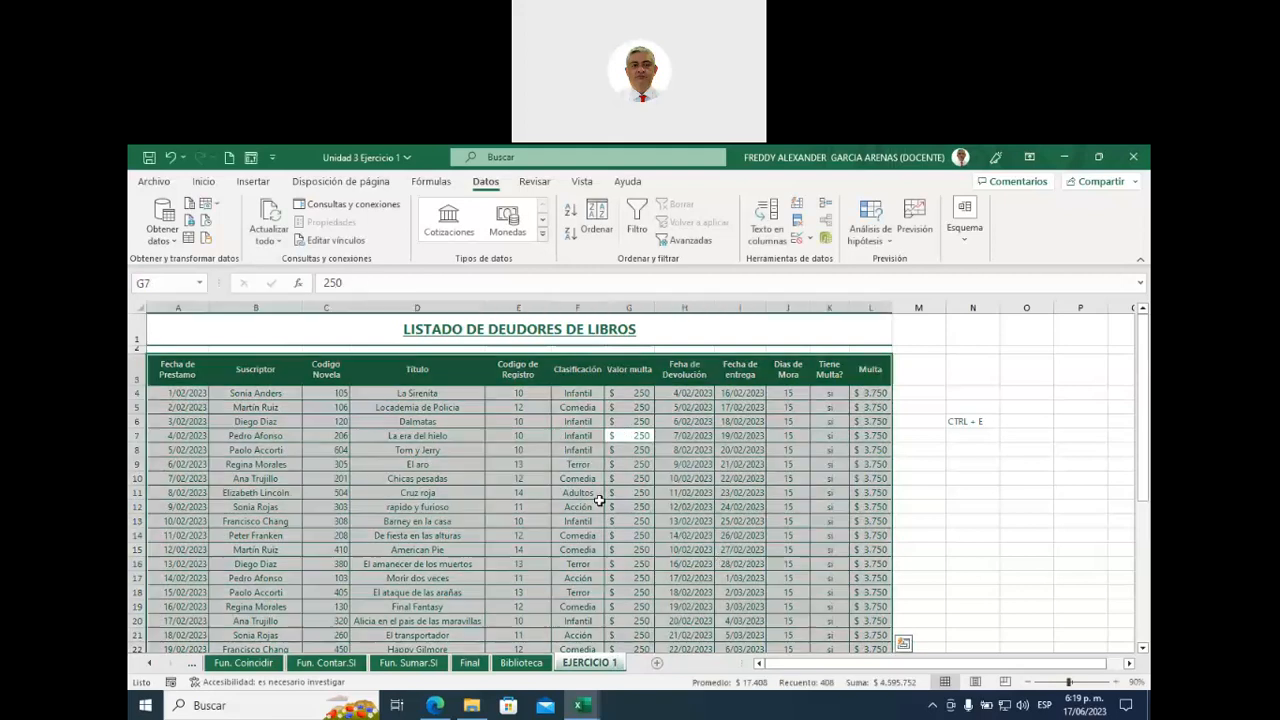
pyautogui.click(598, 232)
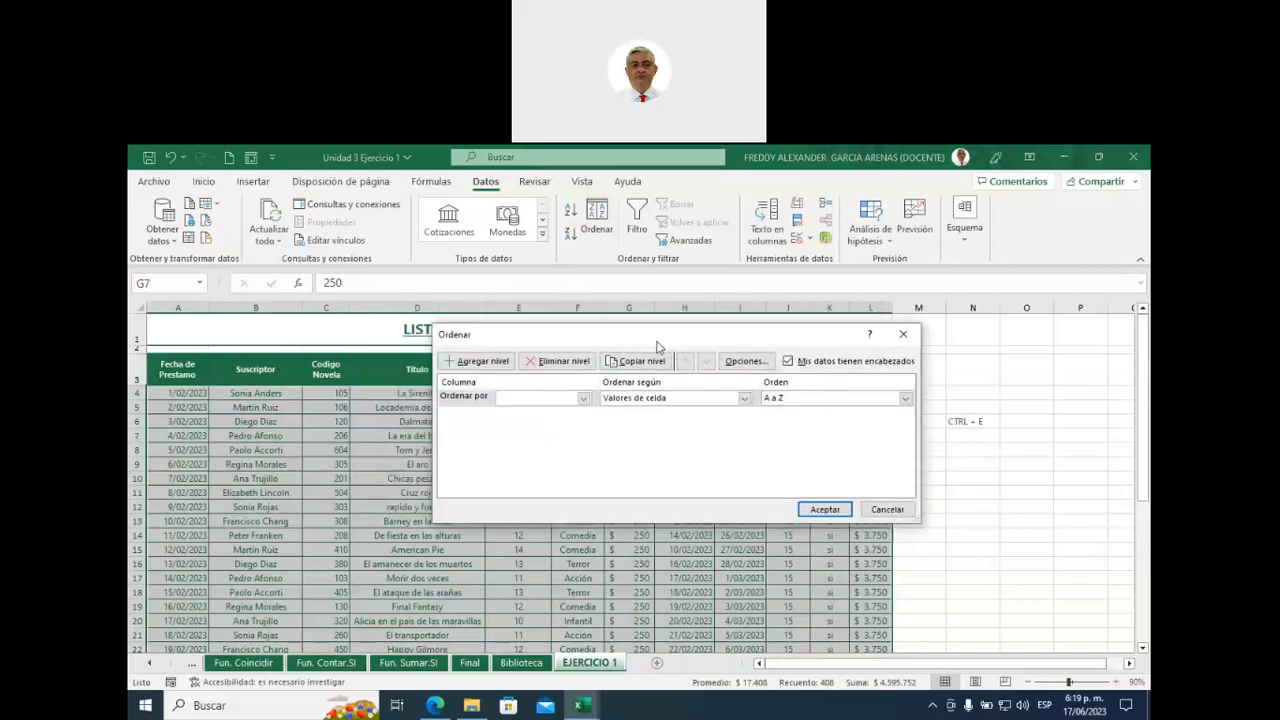
pyautogui.click(646, 407)
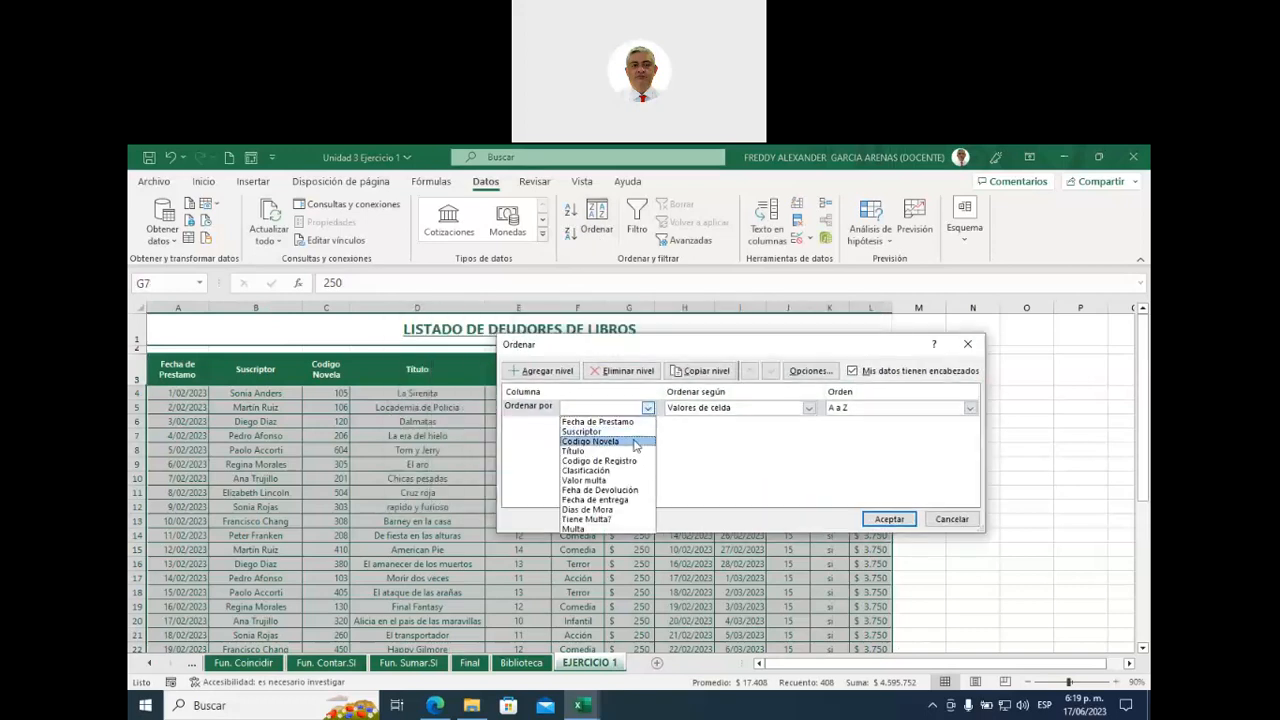
pyautogui.click(634, 442)
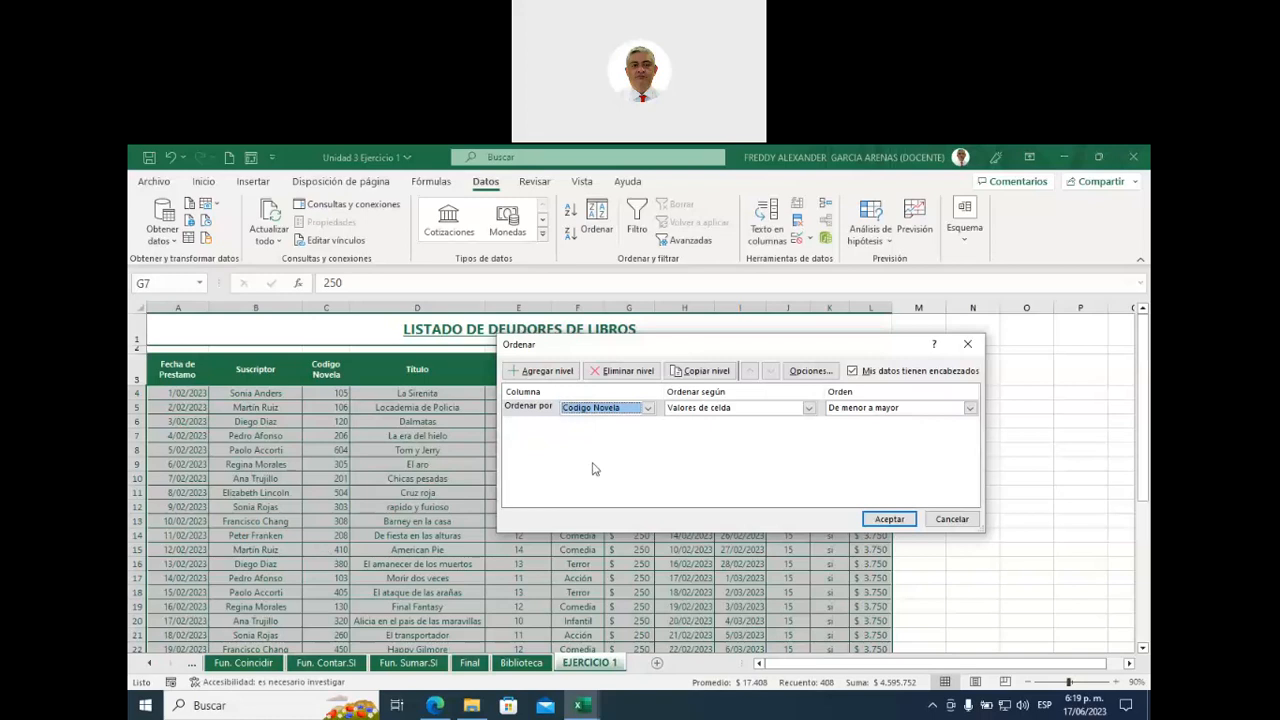
pyautogui.click(970, 347)
pyautogui.click(612, 492)
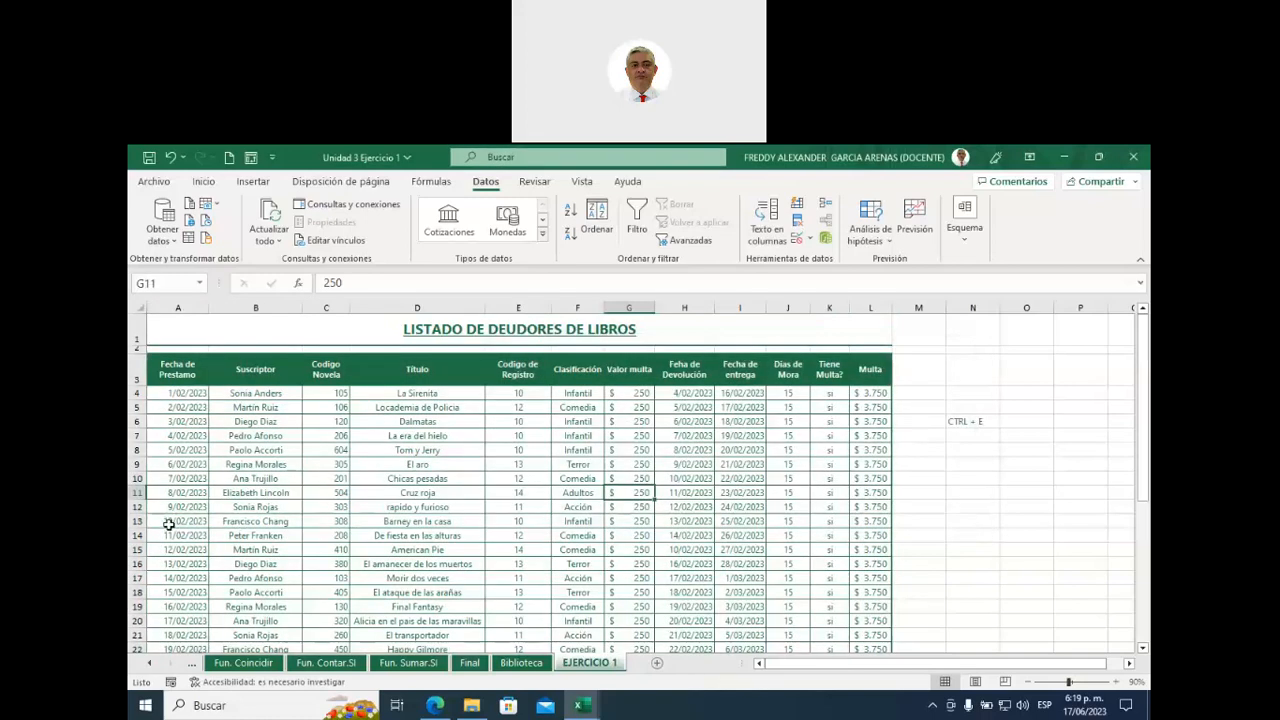
# - Fill the whole "Barney en la casa" record in row 13, from A13 to L13, with yellow
pyautogui.moveTo(177, 526); pyautogui.dragTo(872, 522)
pyautogui.click(203, 181)
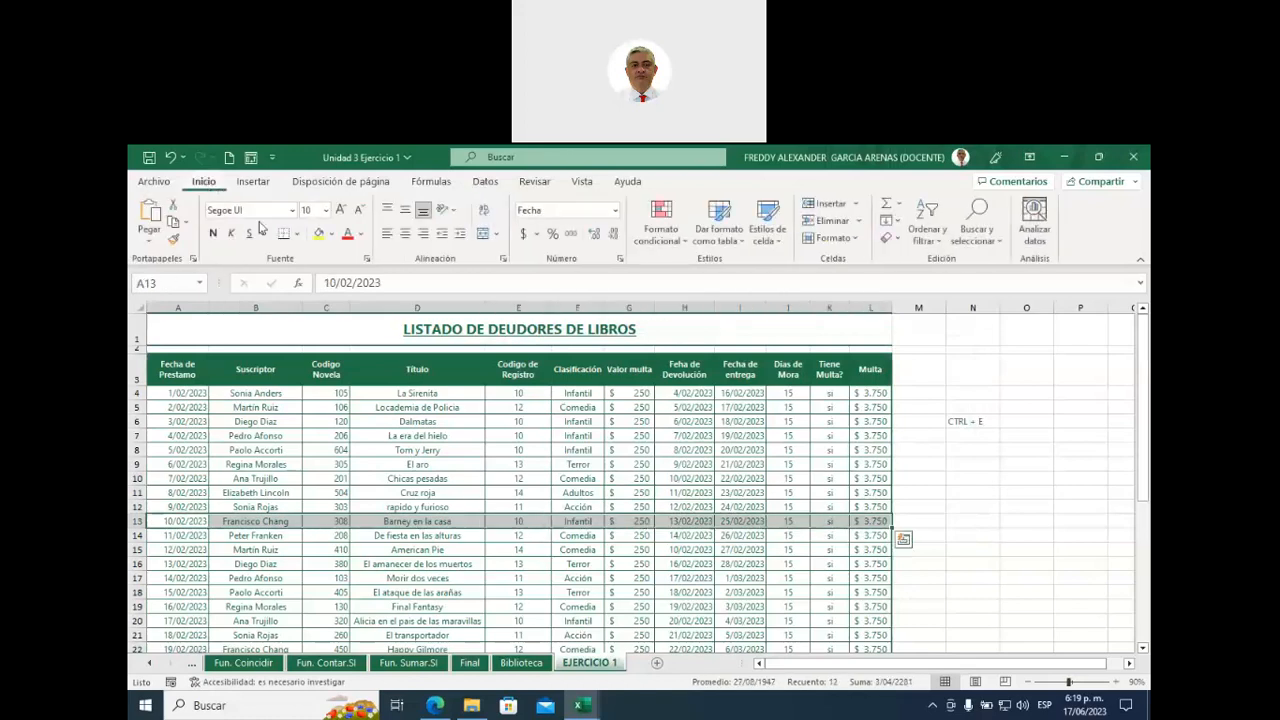
pyautogui.click(318, 233)
pyautogui.click(564, 566)
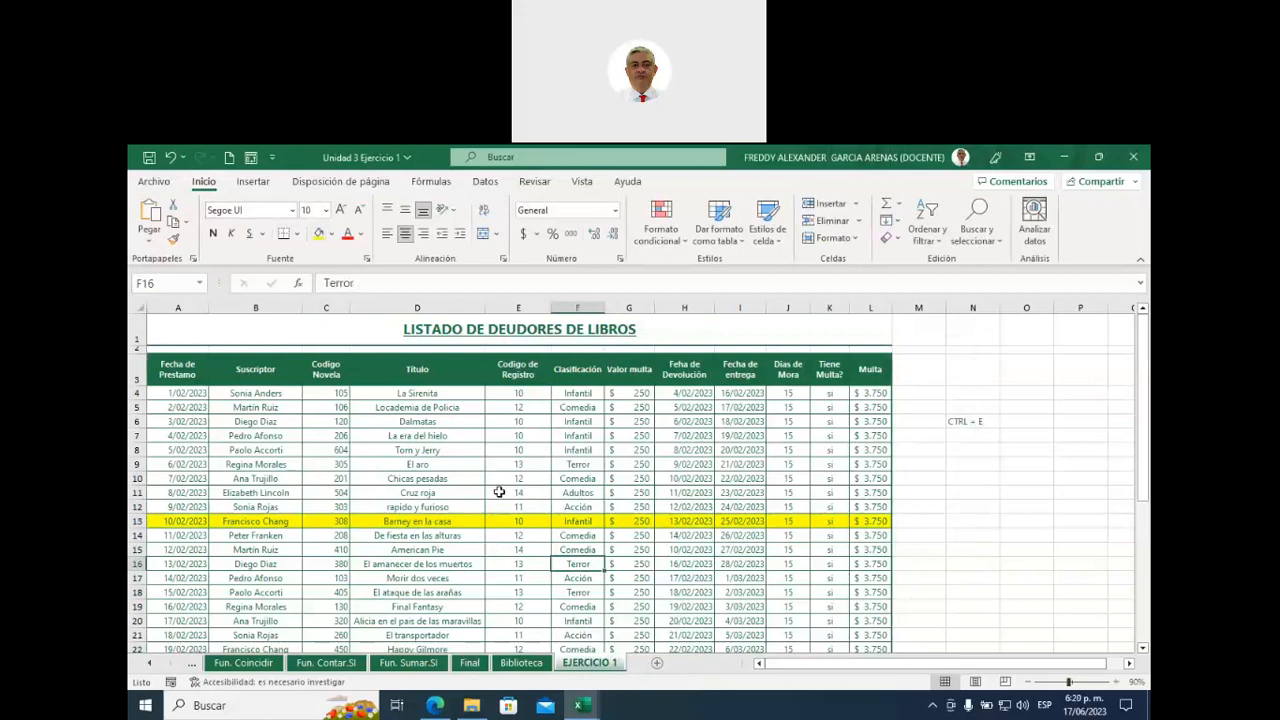
# - Sort the whole debtors table by Codigo Novela on cell values, De menor a mayor, keeping the header row excluded
pyautogui.click(524, 466)
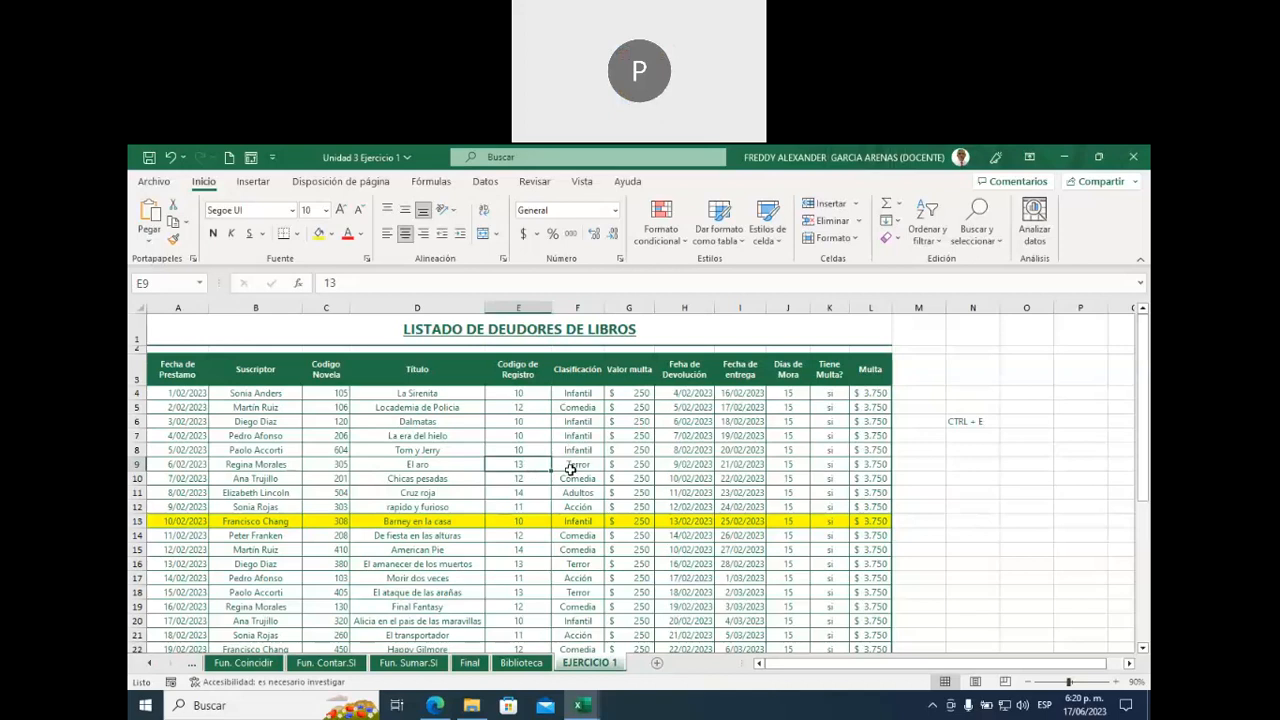
pyautogui.hotkey('ctrl', 'a')
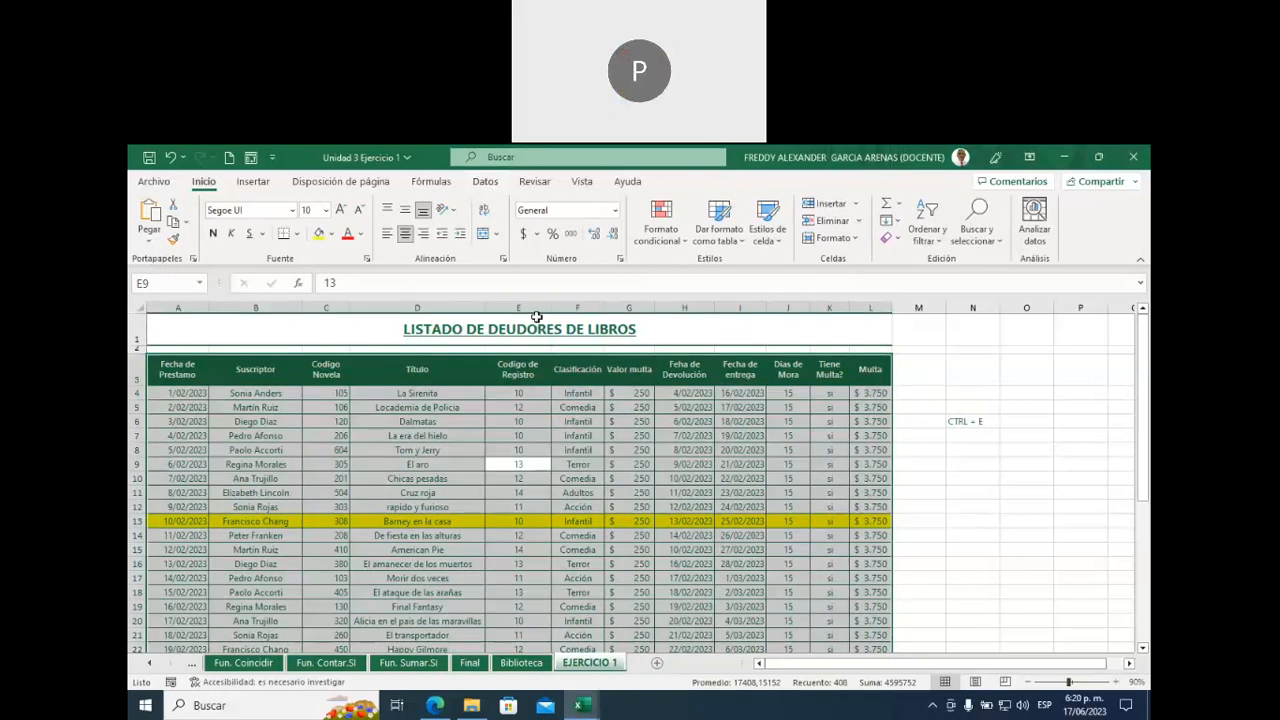
pyautogui.click(486, 182)
pyautogui.click(597, 220)
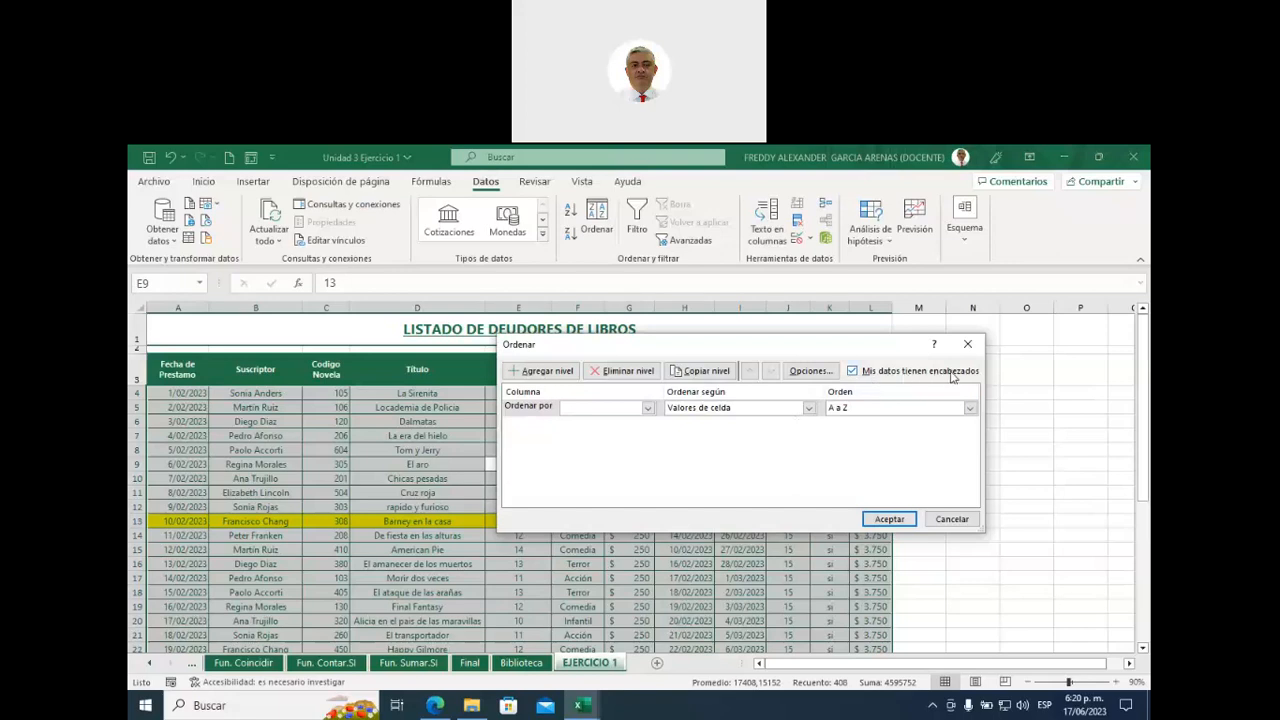
pyautogui.click(647, 409)
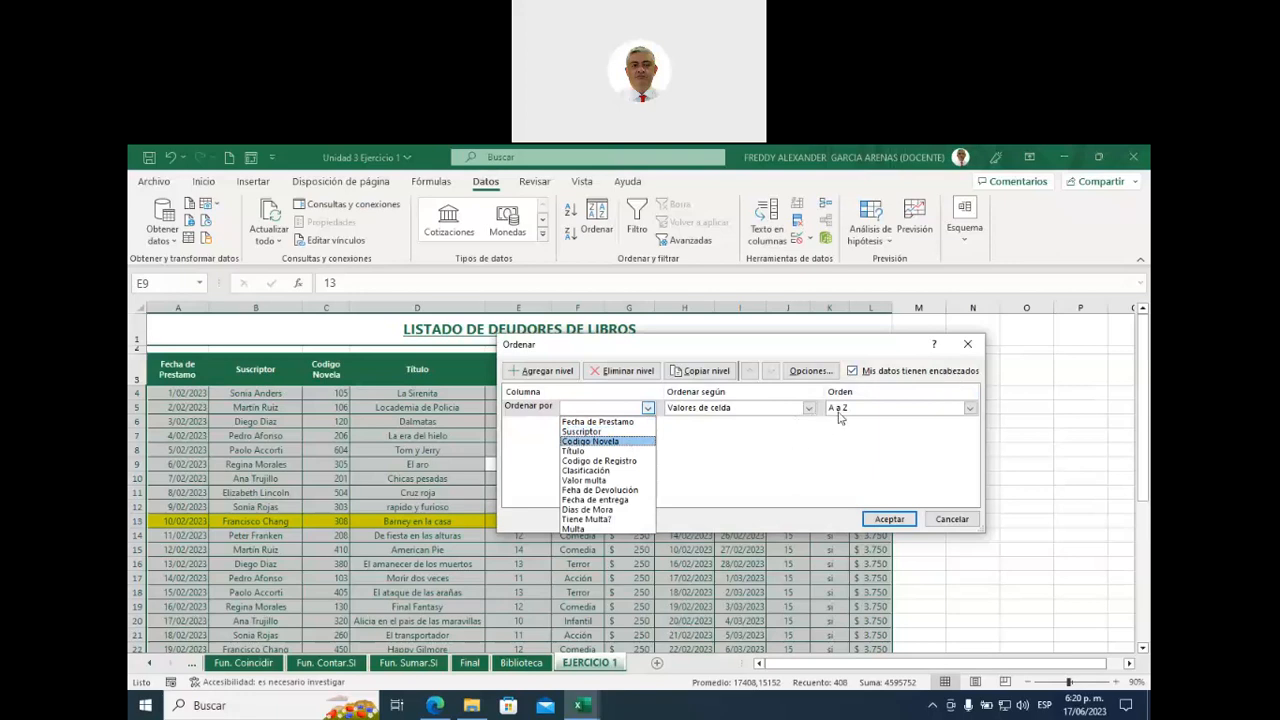
pyautogui.click(906, 412)
pyautogui.click(970, 410)
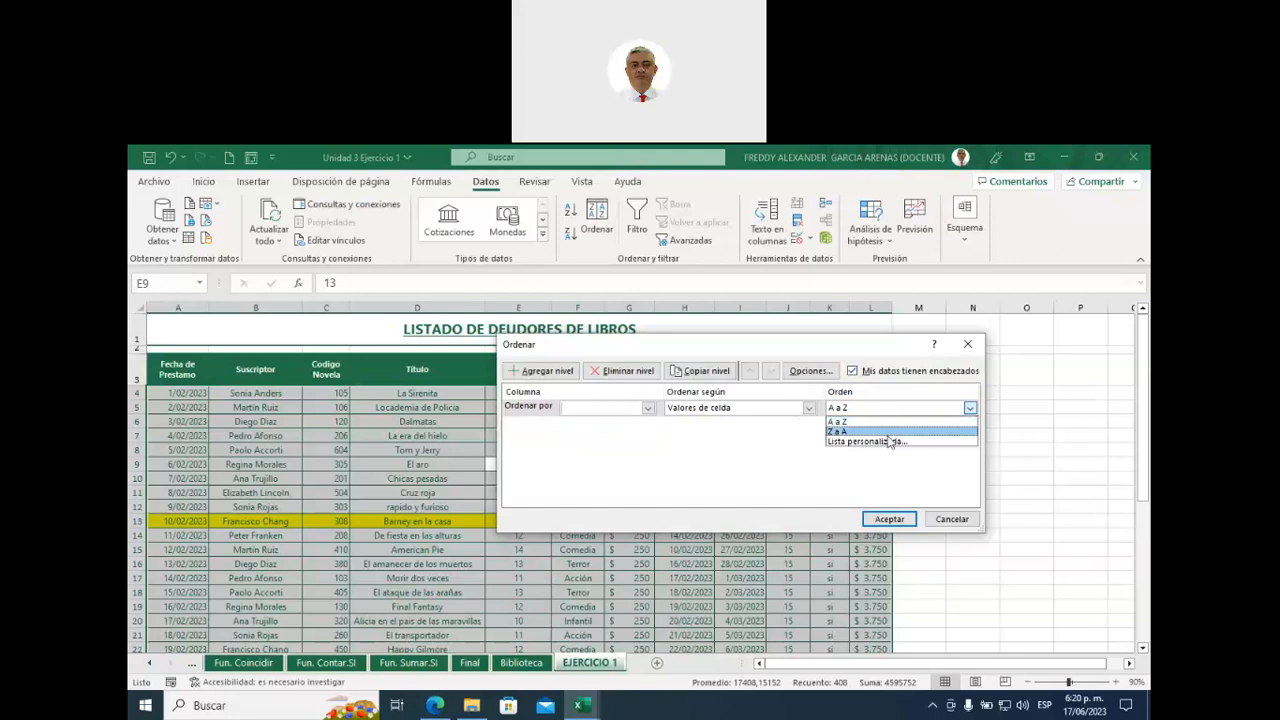
pyautogui.click(641, 404)
pyautogui.click(646, 408)
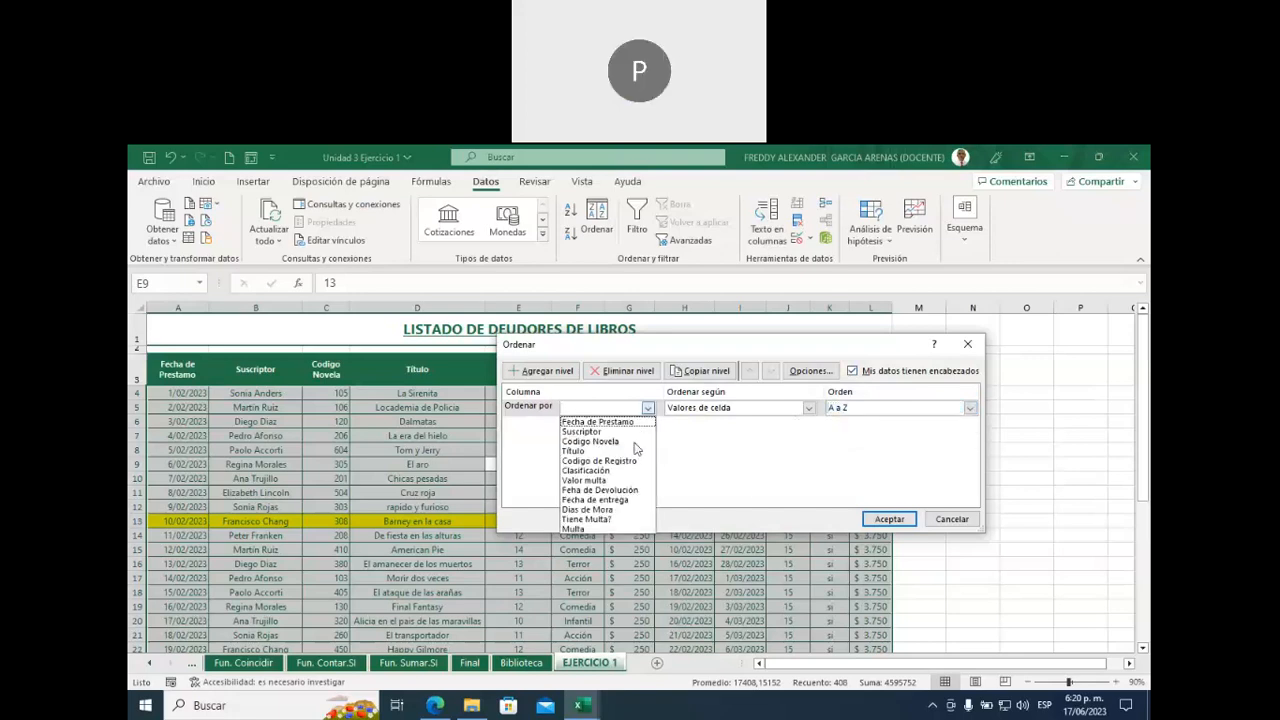
pyautogui.click(600, 443)
pyautogui.click(968, 409)
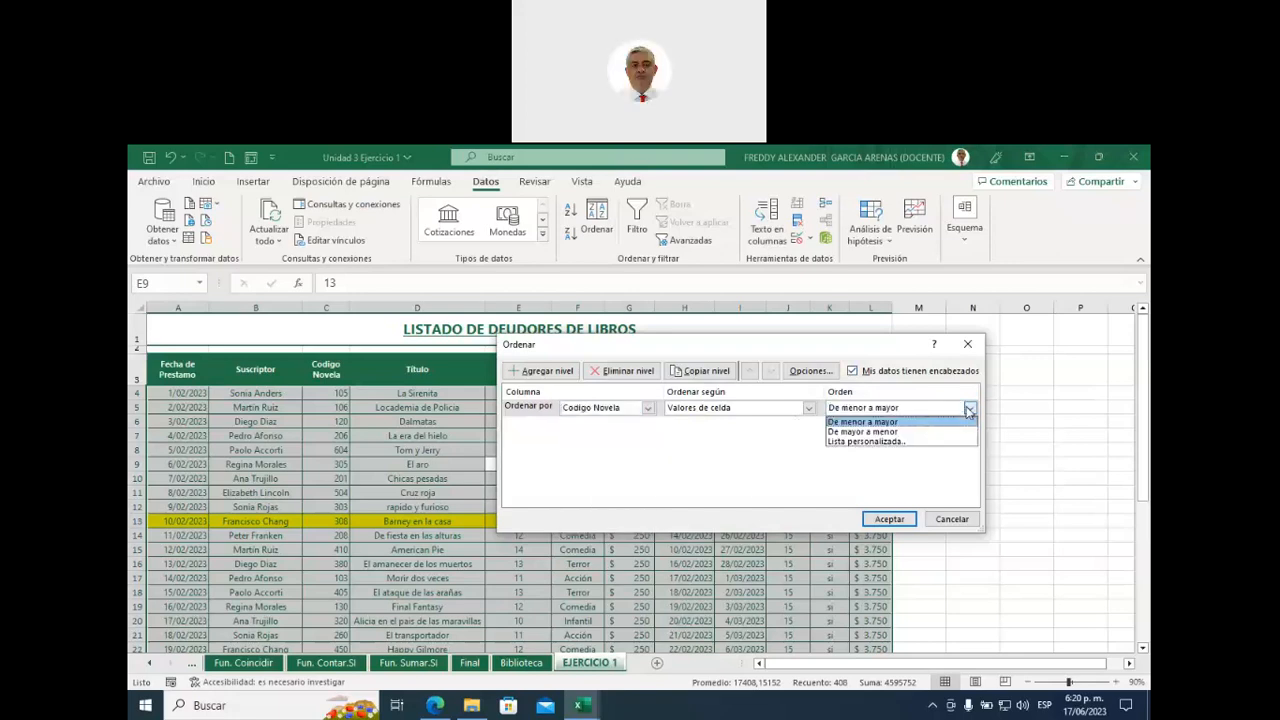
pyautogui.click(897, 422)
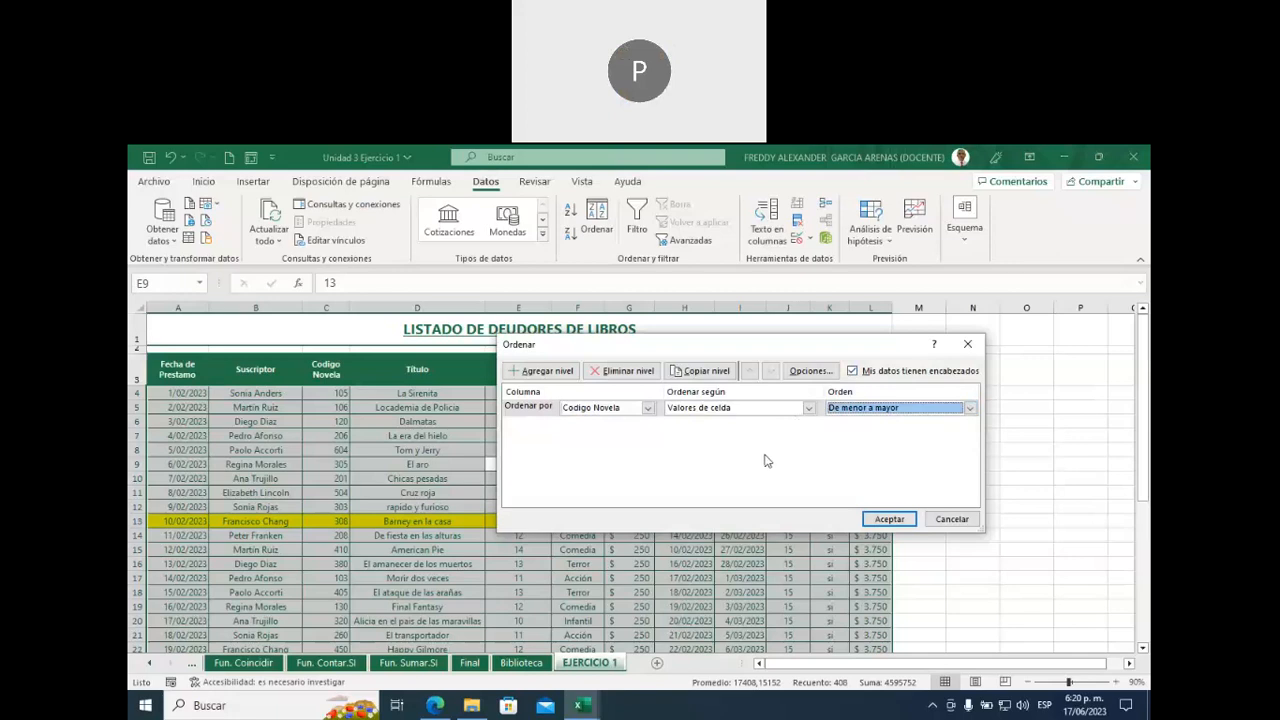
pyautogui.click(889, 519)
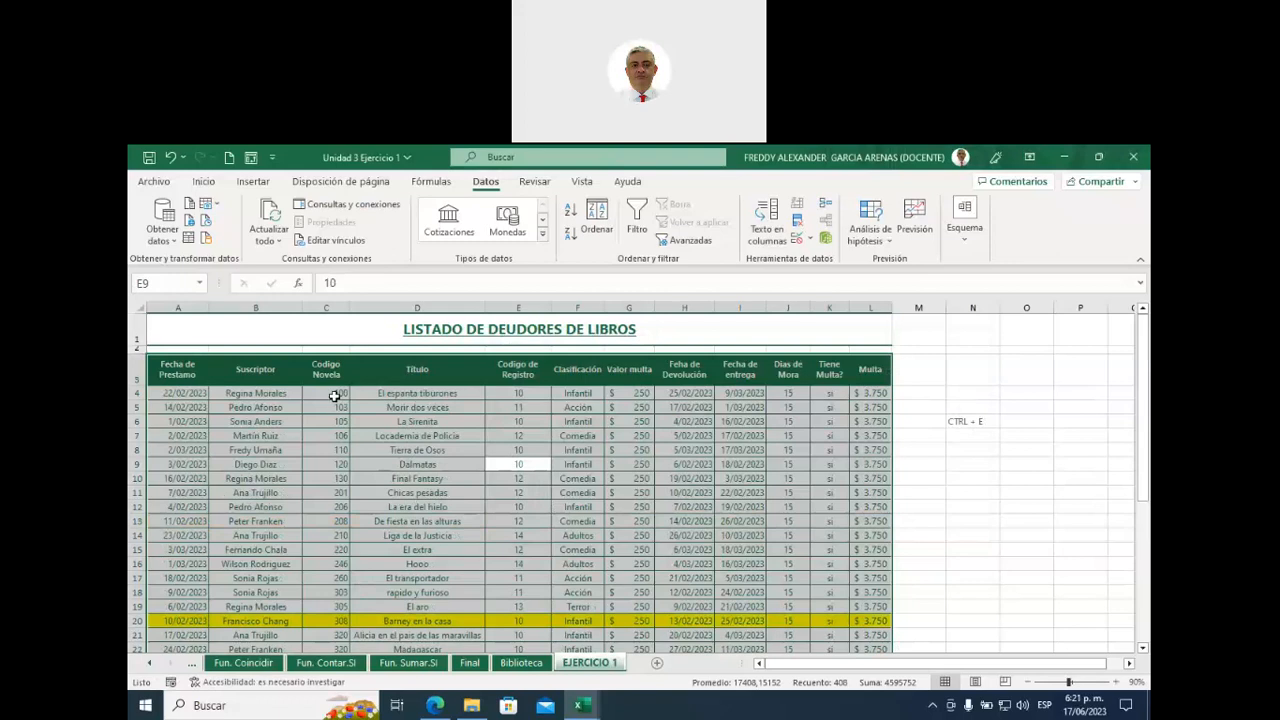
# - Check the order of the Codigo Novela column from its header down to the last record of the sorted table
pyautogui.moveTo(334, 391); pyautogui.dragTo(344, 606)
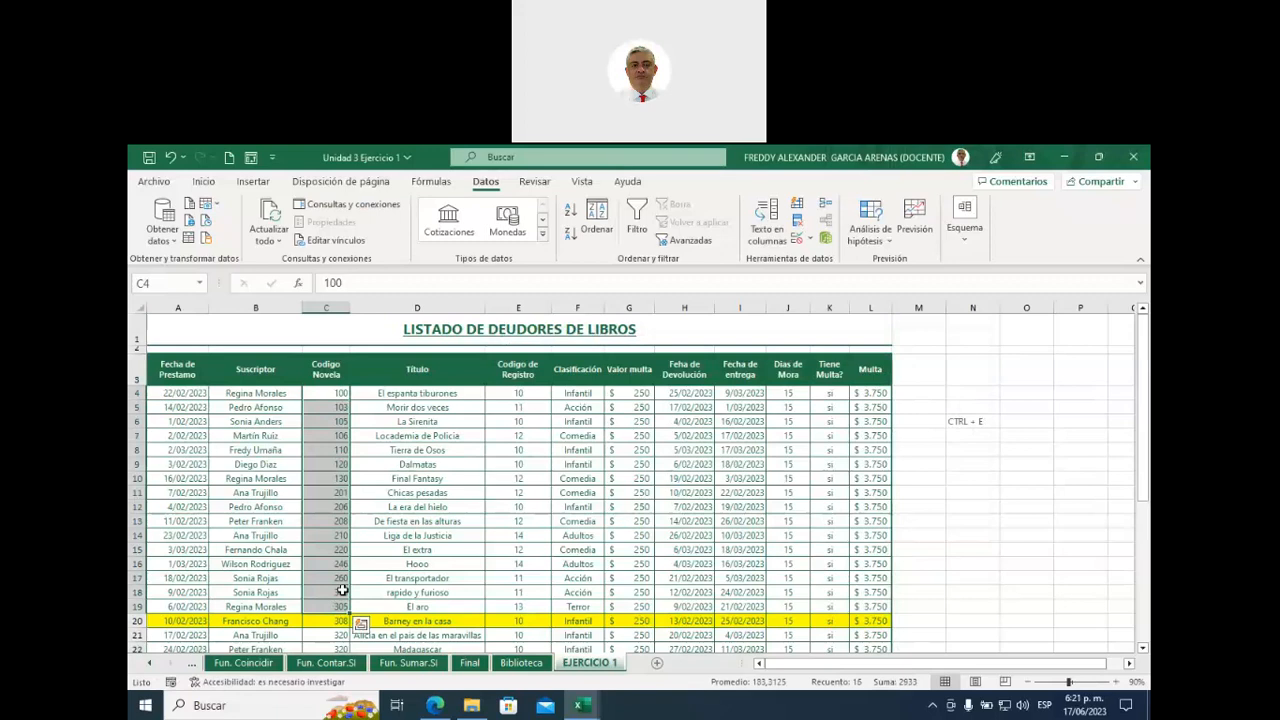
pyautogui.click(325, 372)
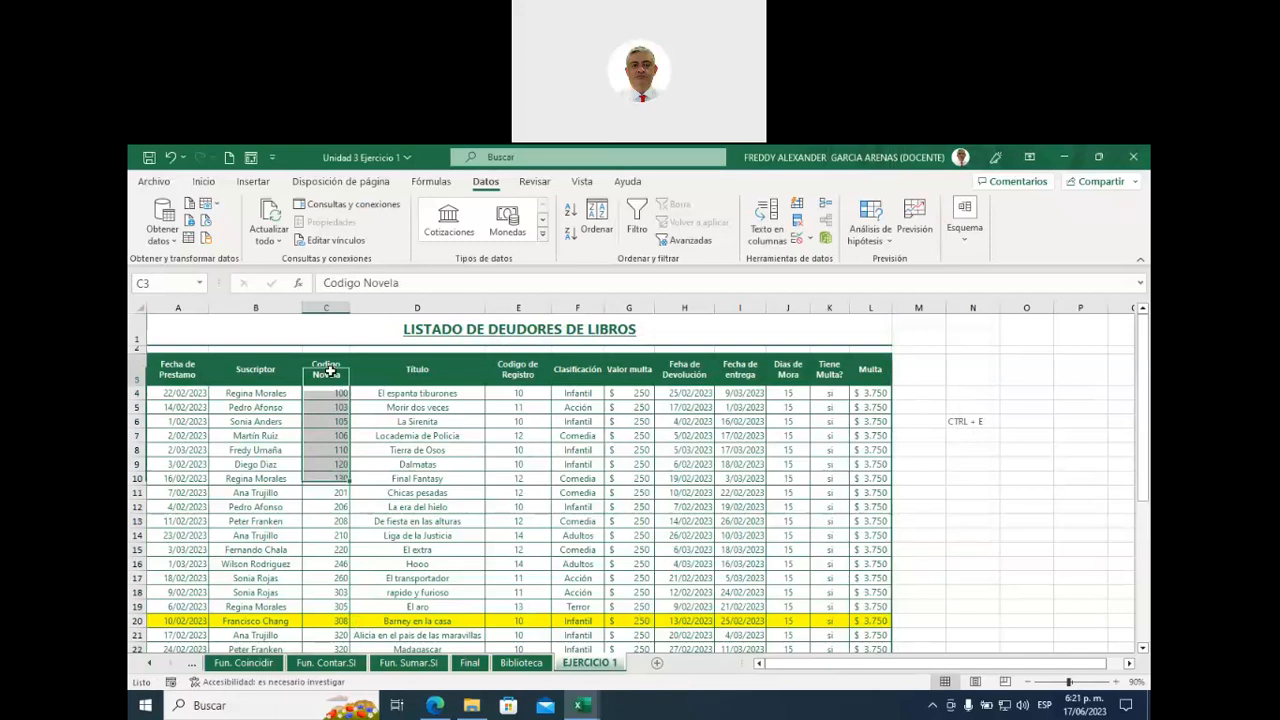
pyautogui.click(452, 451)
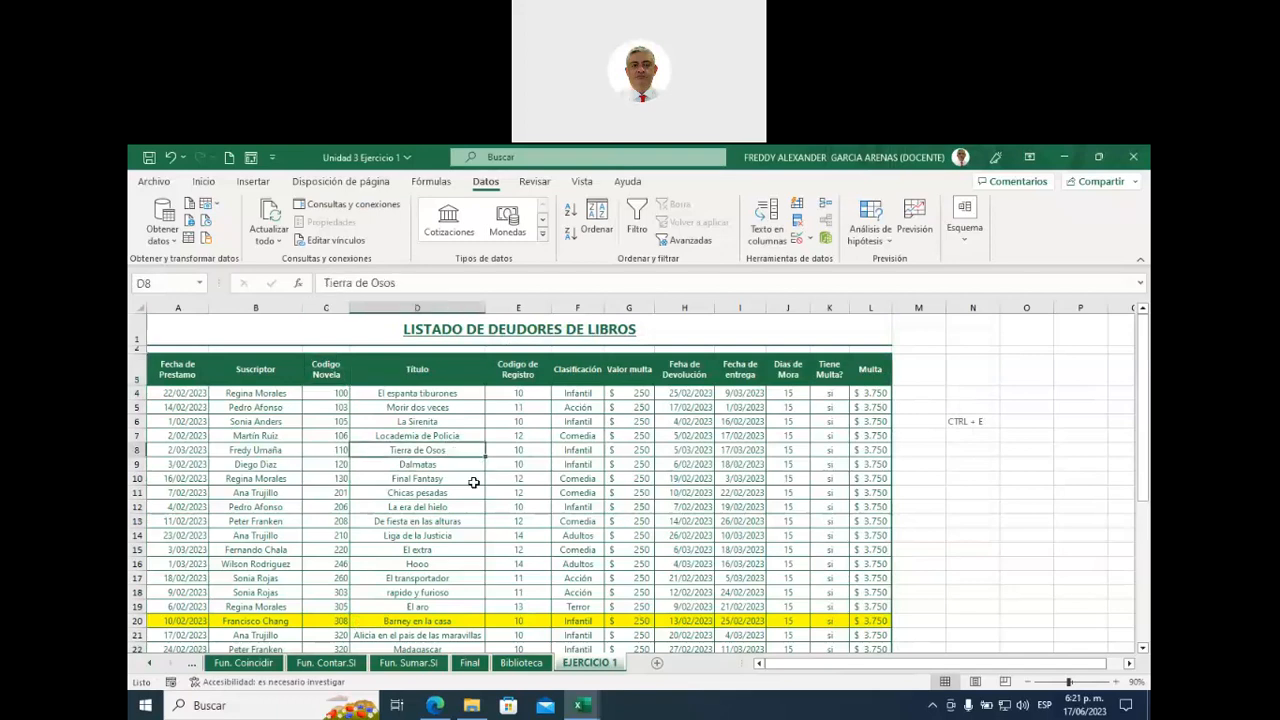
pyautogui.hotkey('ctrl', 'a')
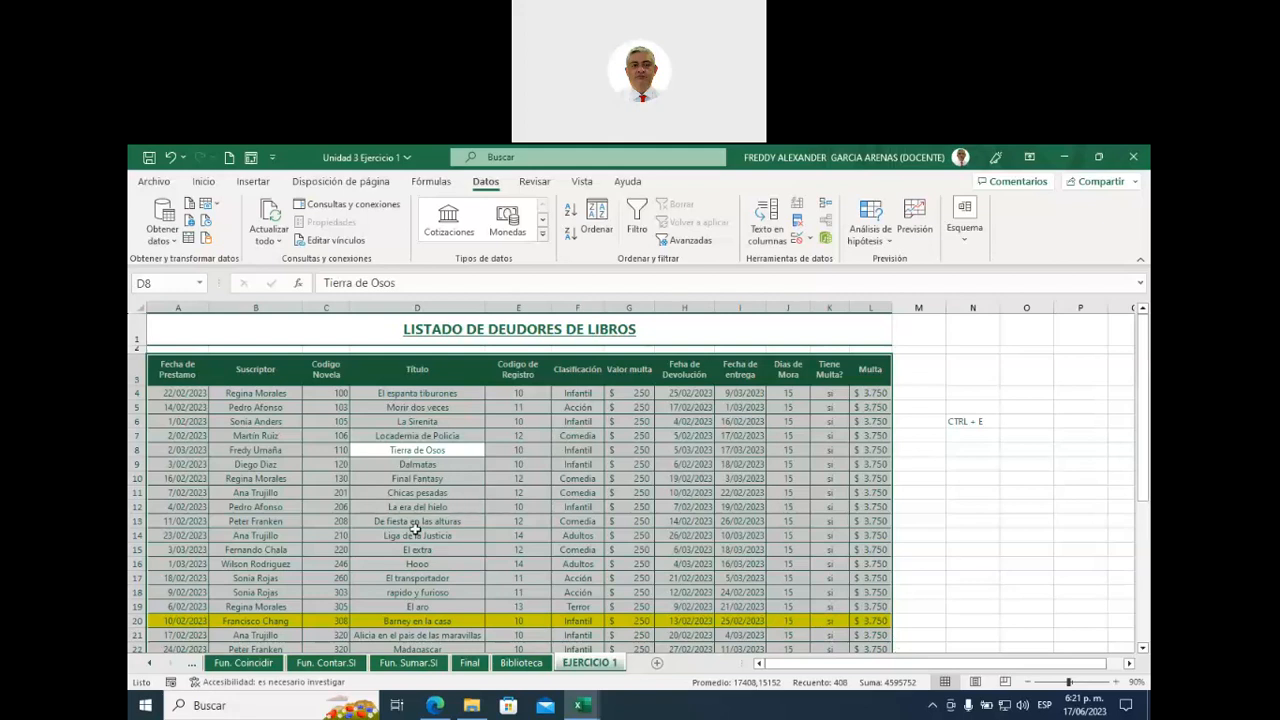
pyautogui.scroll(-5, 416, 530)
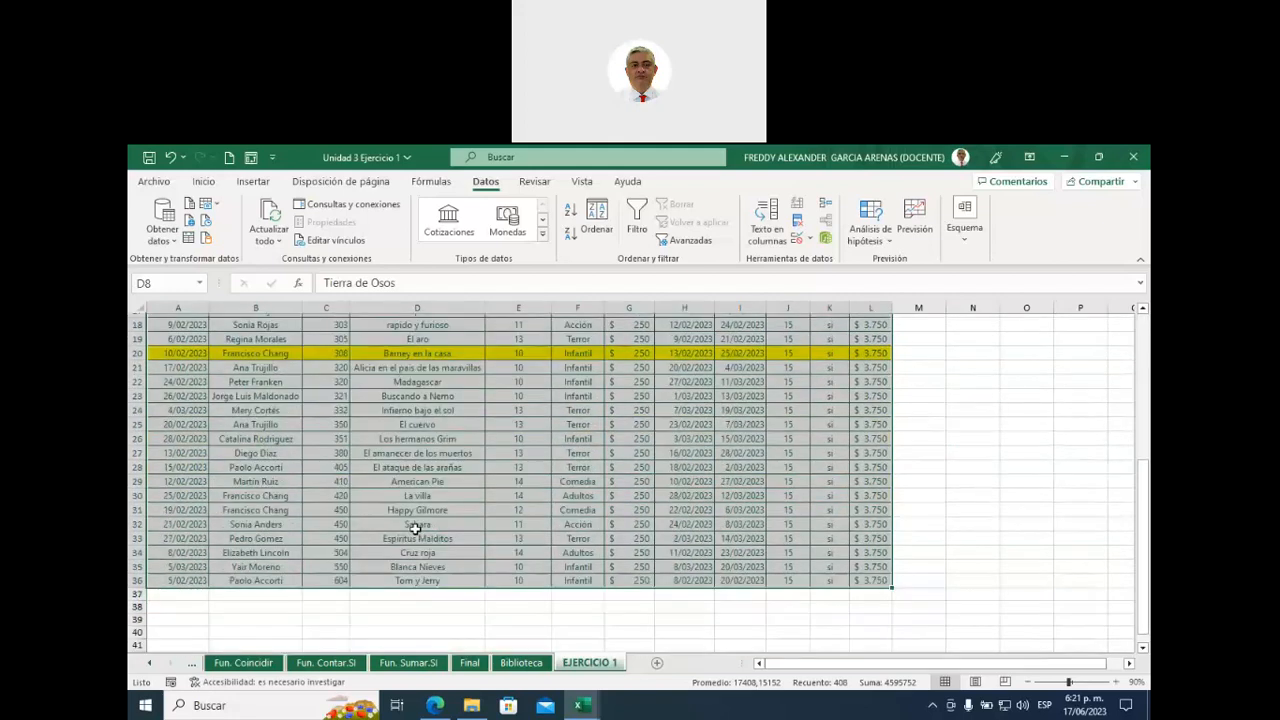
pyautogui.scroll(6, 416, 528)
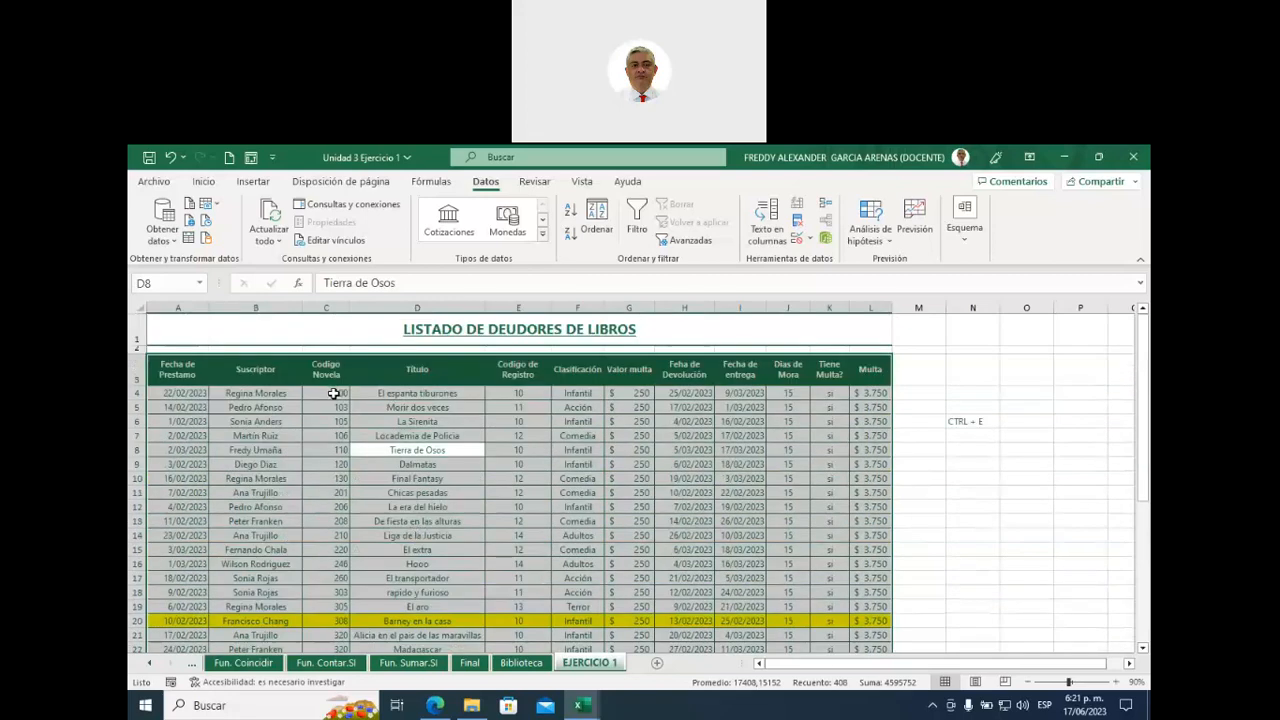
pyautogui.moveTo(324, 362); pyautogui.dragTo(326, 622)
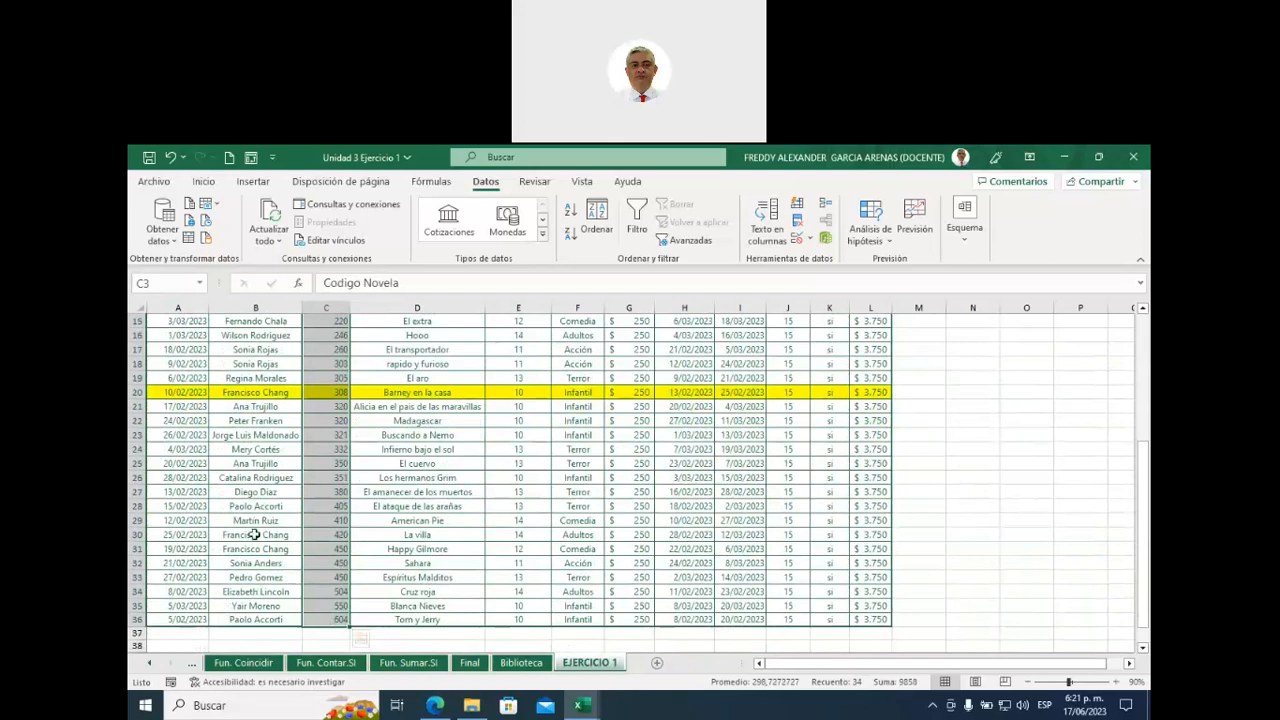
pyautogui.scroll(3, 255, 535)
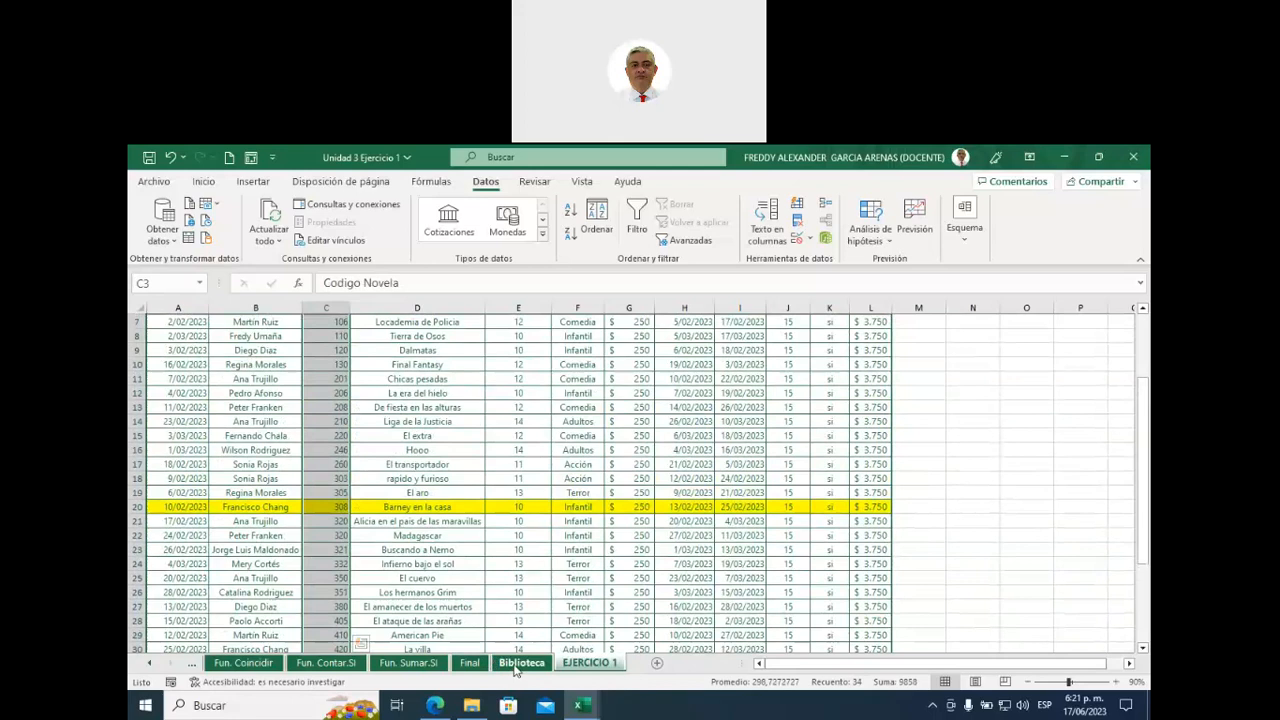
# - Compare the order of the Fecha de Prestamo dates in Biblioteca and EJERCICIO 1, and recheck the Codigo Novela column in EJERCICIO 1
pyautogui.click(521, 663)
pyautogui.moveTo(176, 393); pyautogui.dragTo(182, 506)
pyautogui.moveTo(183, 515); pyautogui.dragTo(185, 540)
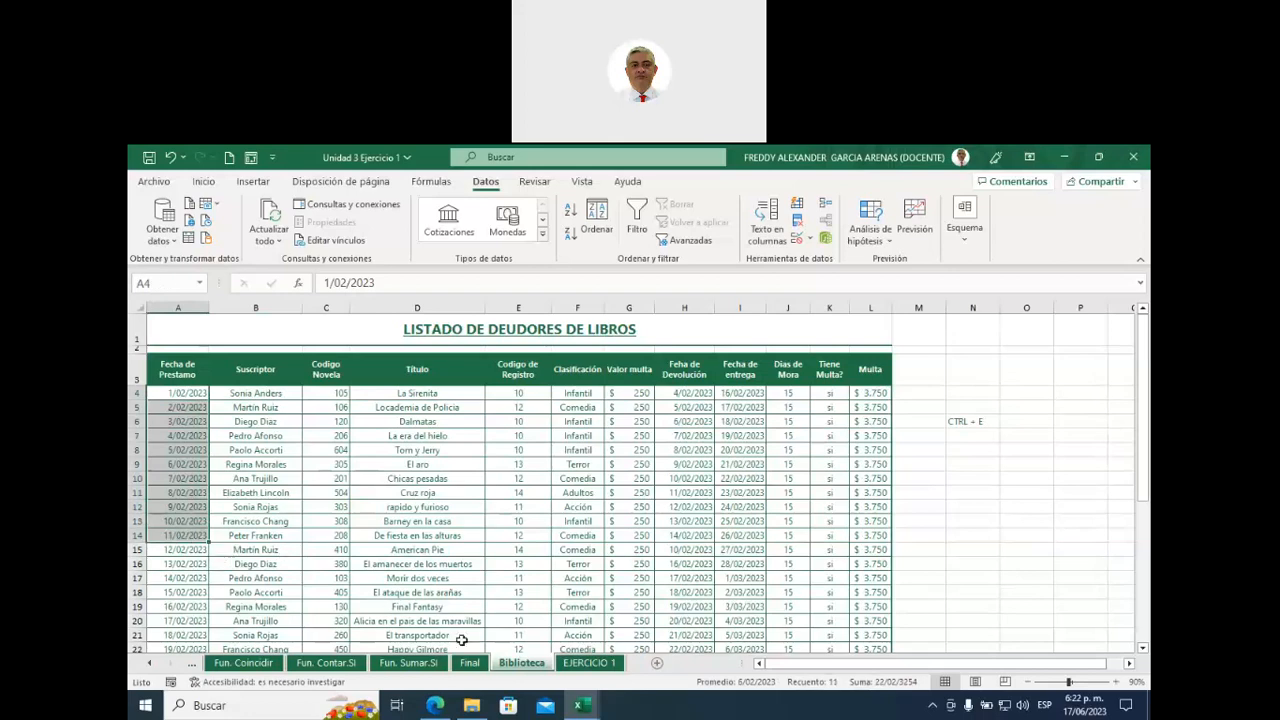
pyautogui.click(584, 664)
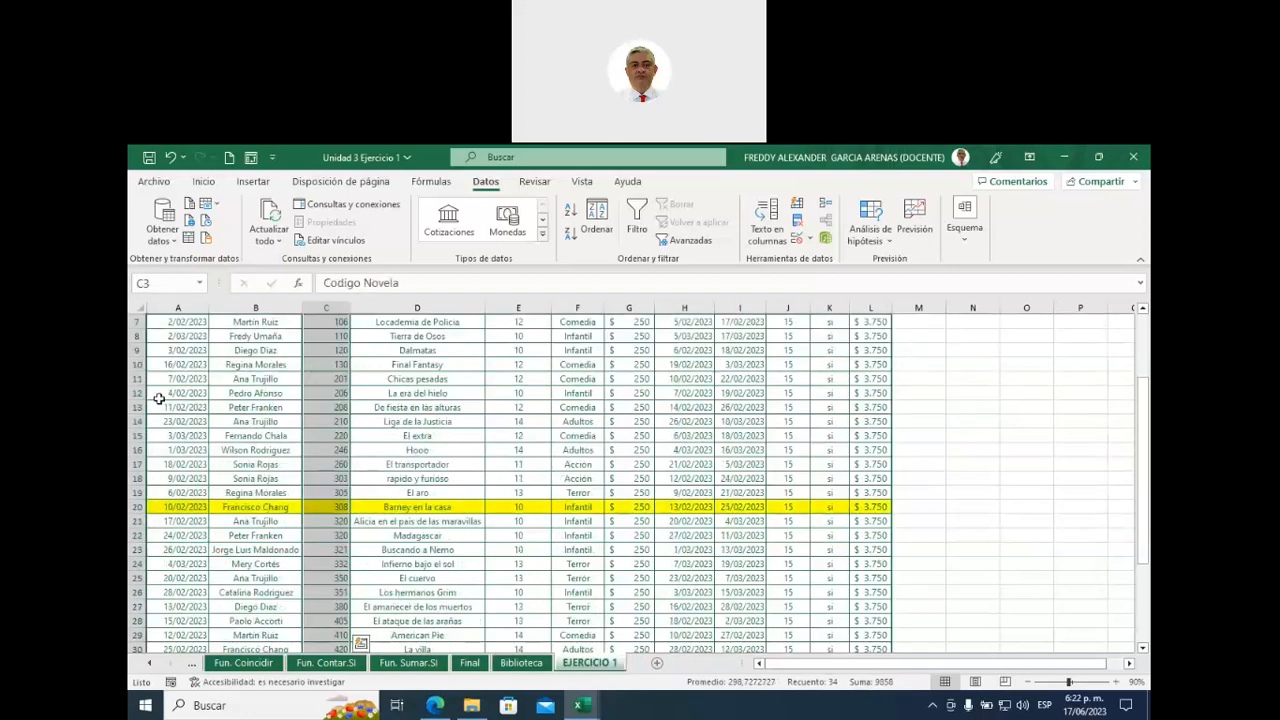
pyautogui.scroll(2, 159, 399)
pyautogui.click(172, 395)
pyautogui.moveTo(174, 407); pyautogui.dragTo(176, 549)
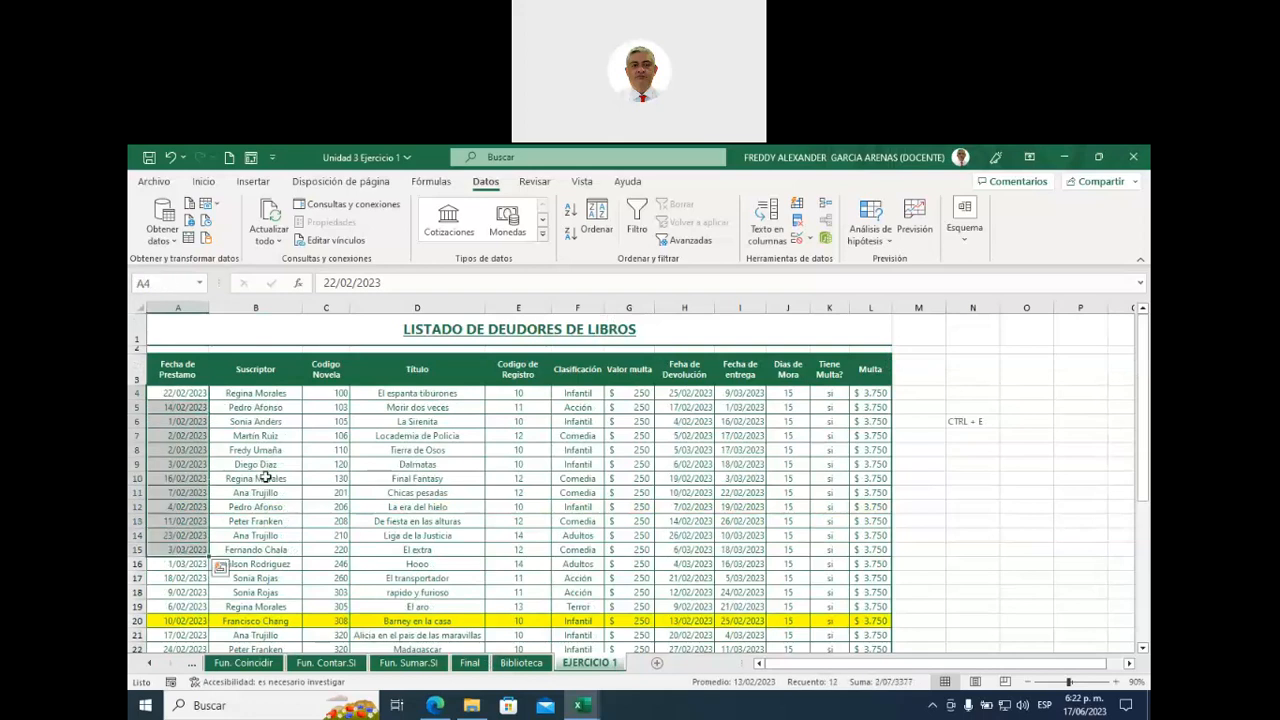
pyautogui.moveTo(322, 396); pyautogui.dragTo(328, 630)
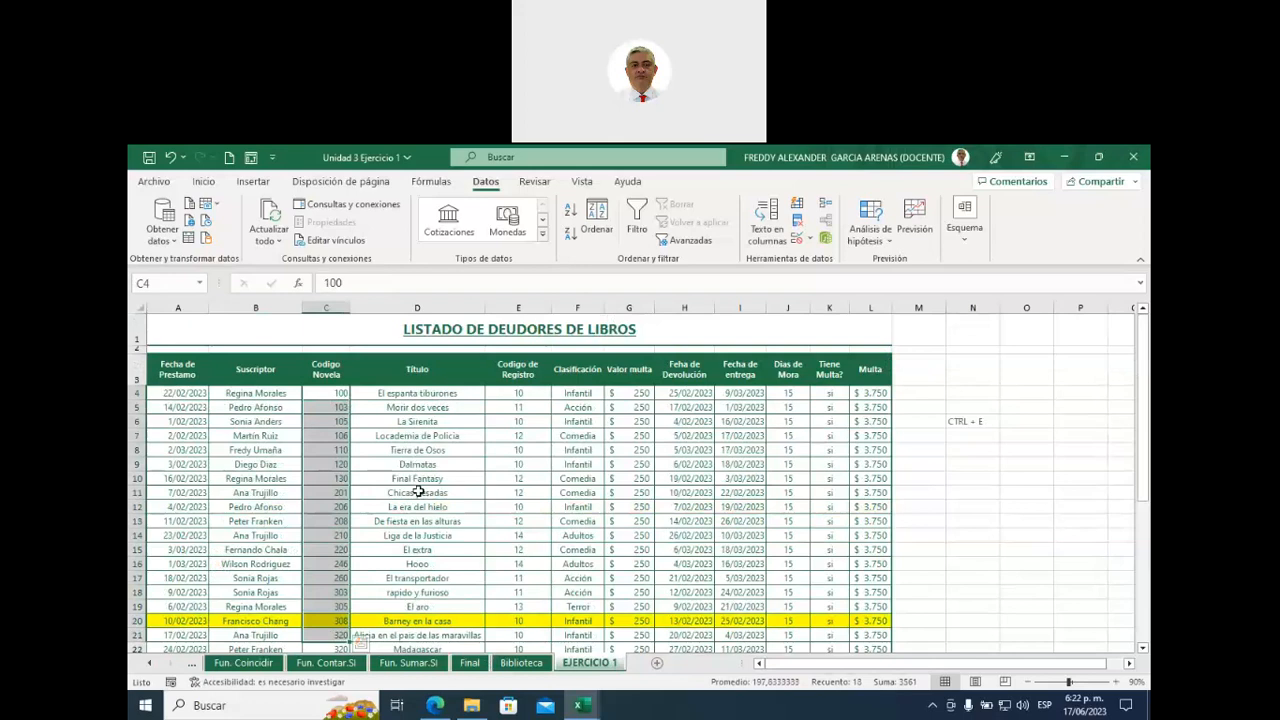
# - Select the whole debtors table in EJERCICIO 1, including its header row
pyautogui.click(448, 433)
pyautogui.hotkey('ctrl', 'e')
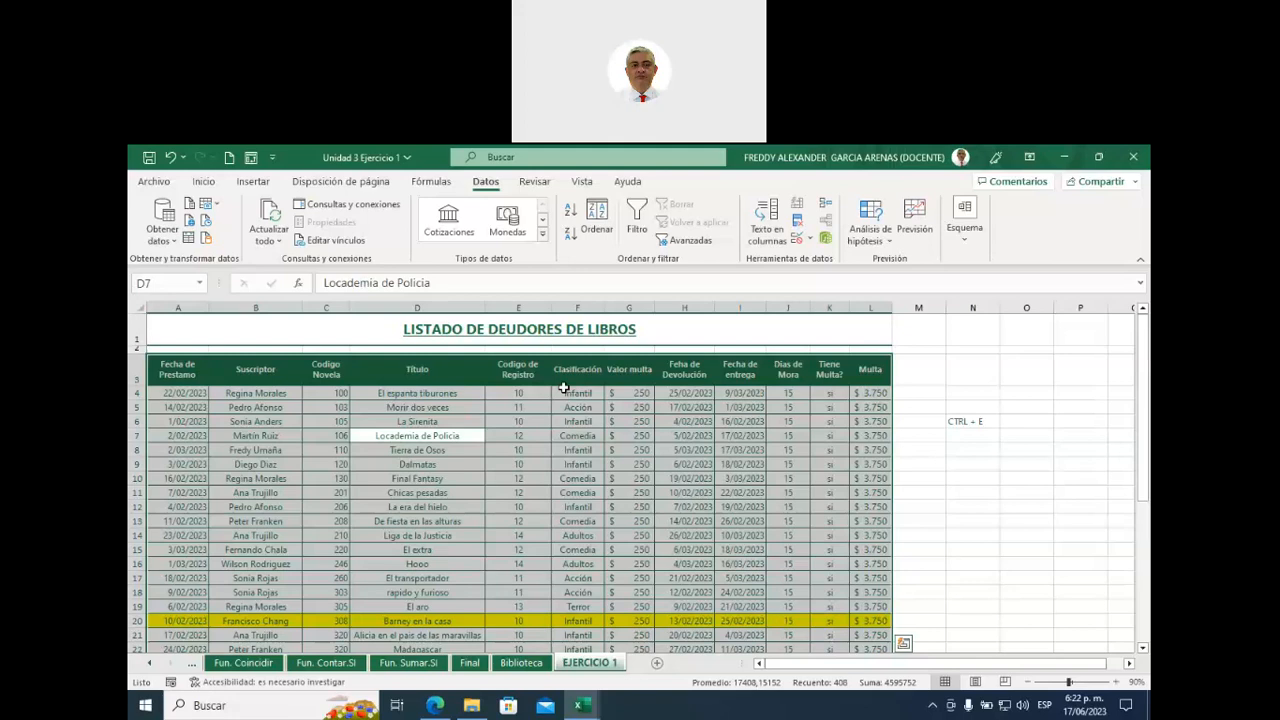
pyautogui.click(598, 222)
pyautogui.moveTo(781, 330); pyautogui.dragTo(895, 278)
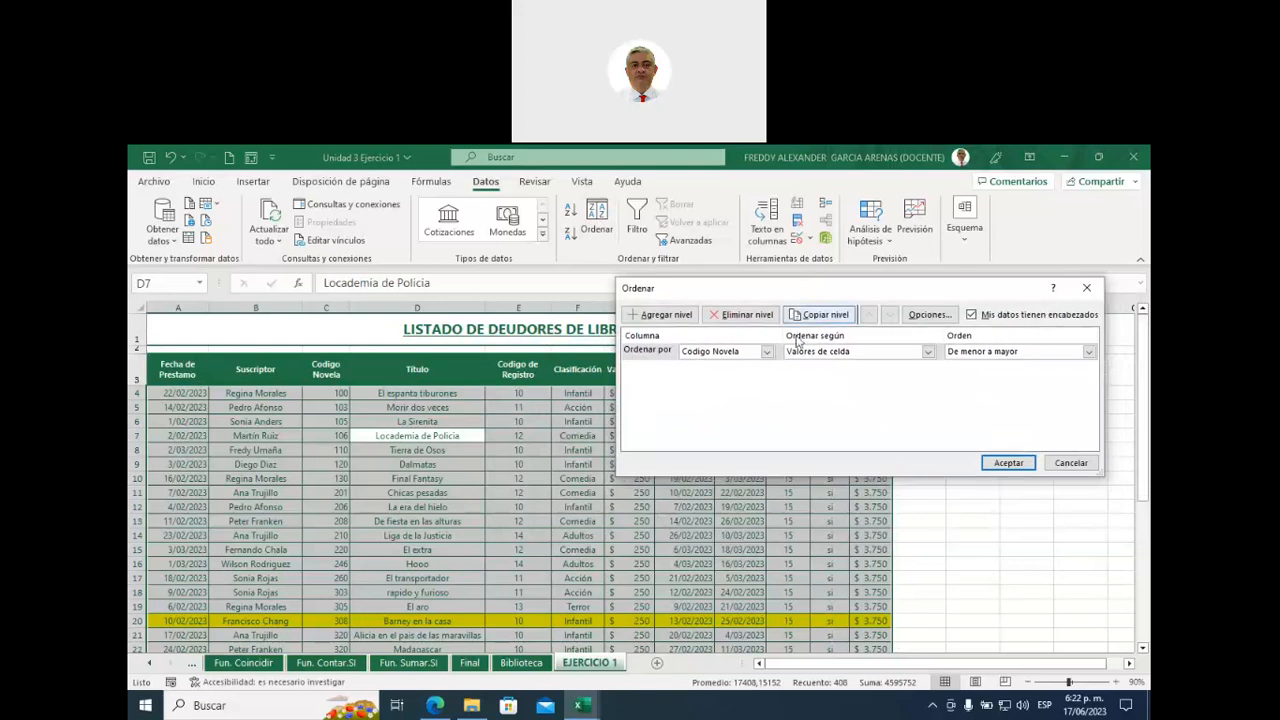
pyautogui.click(767, 353)
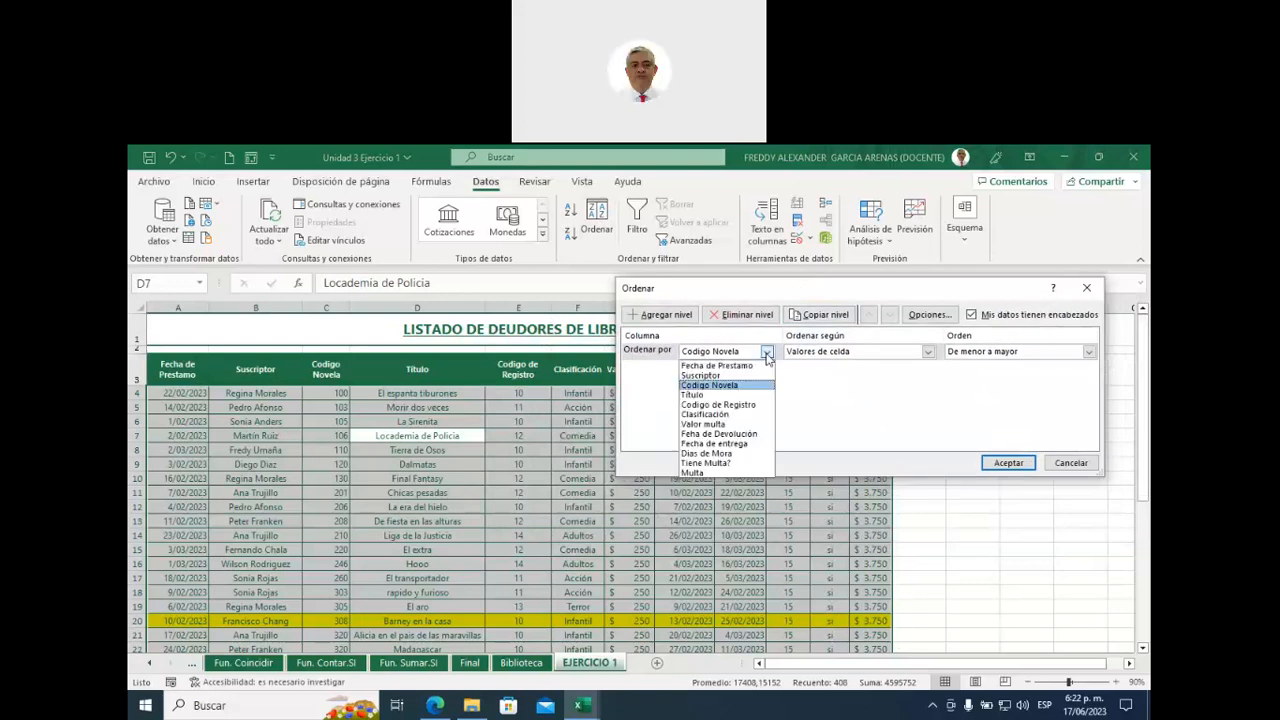
pyautogui.click(808, 389)
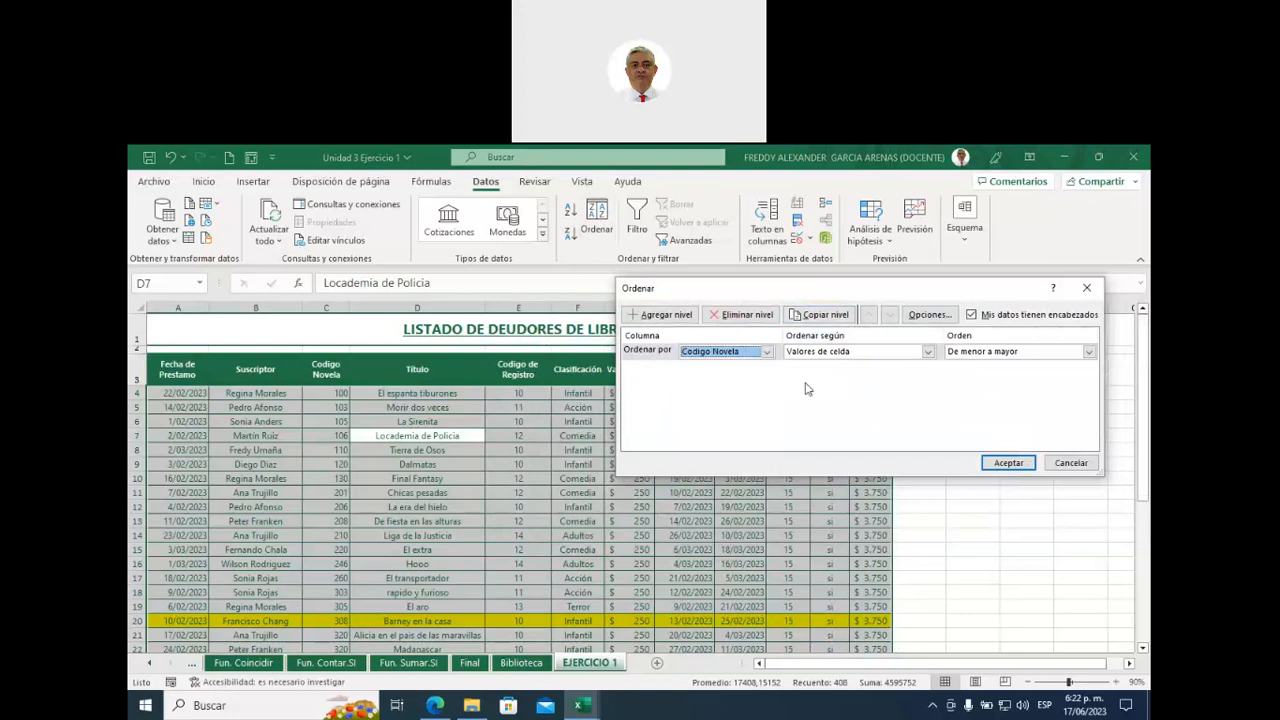
pyautogui.click(1070, 464)
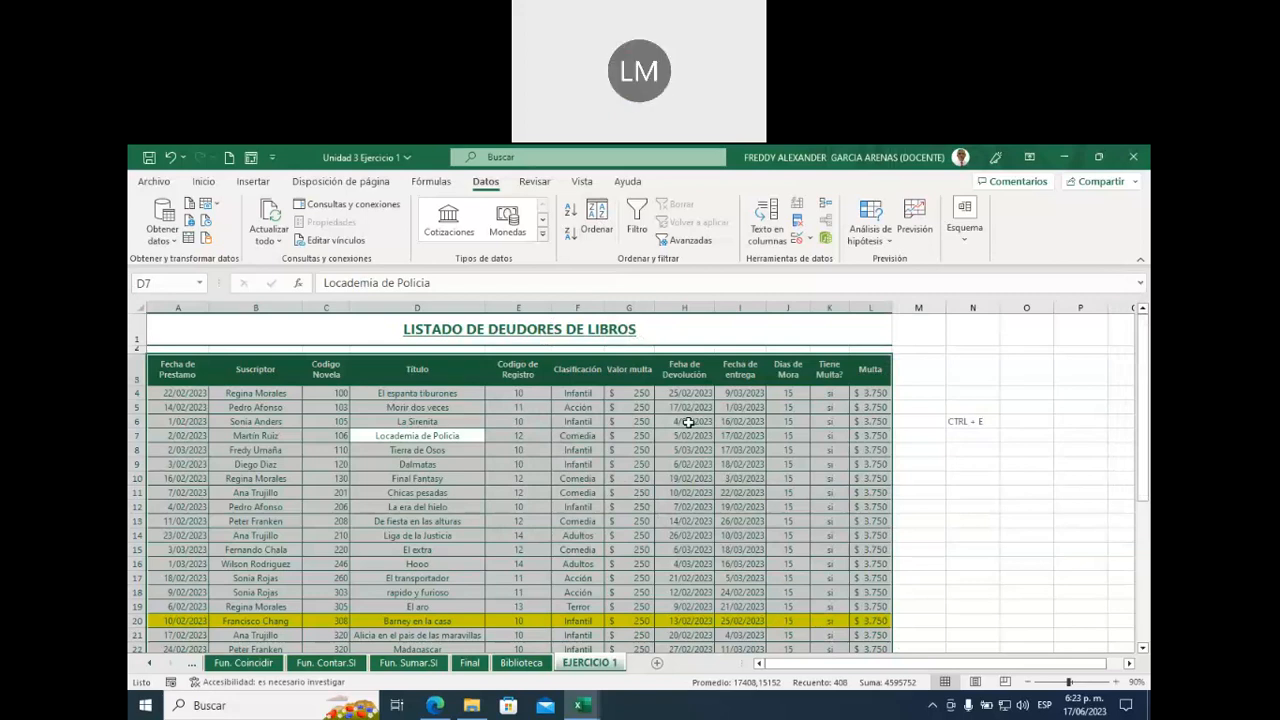
# - Reread the sorting exercises on the Final sheet and return to the debtors table in EJERCICIO 1
pyautogui.click(470, 665)
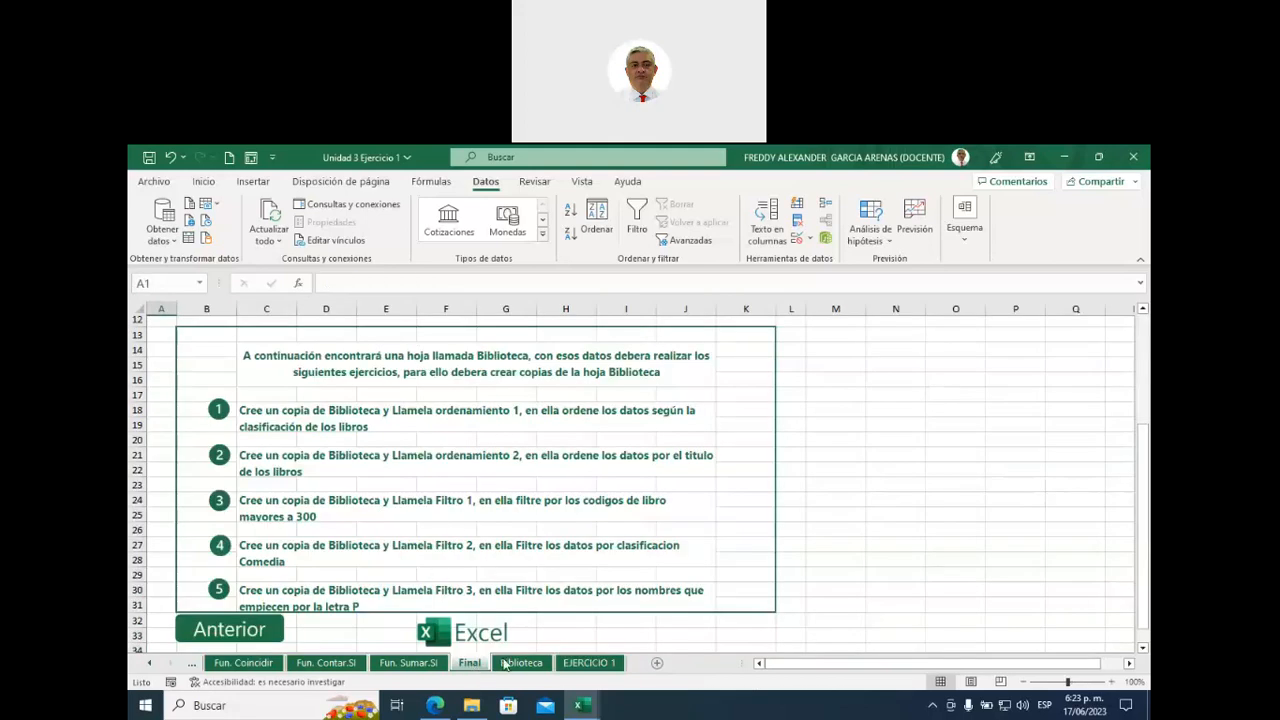
pyautogui.click(582, 665)
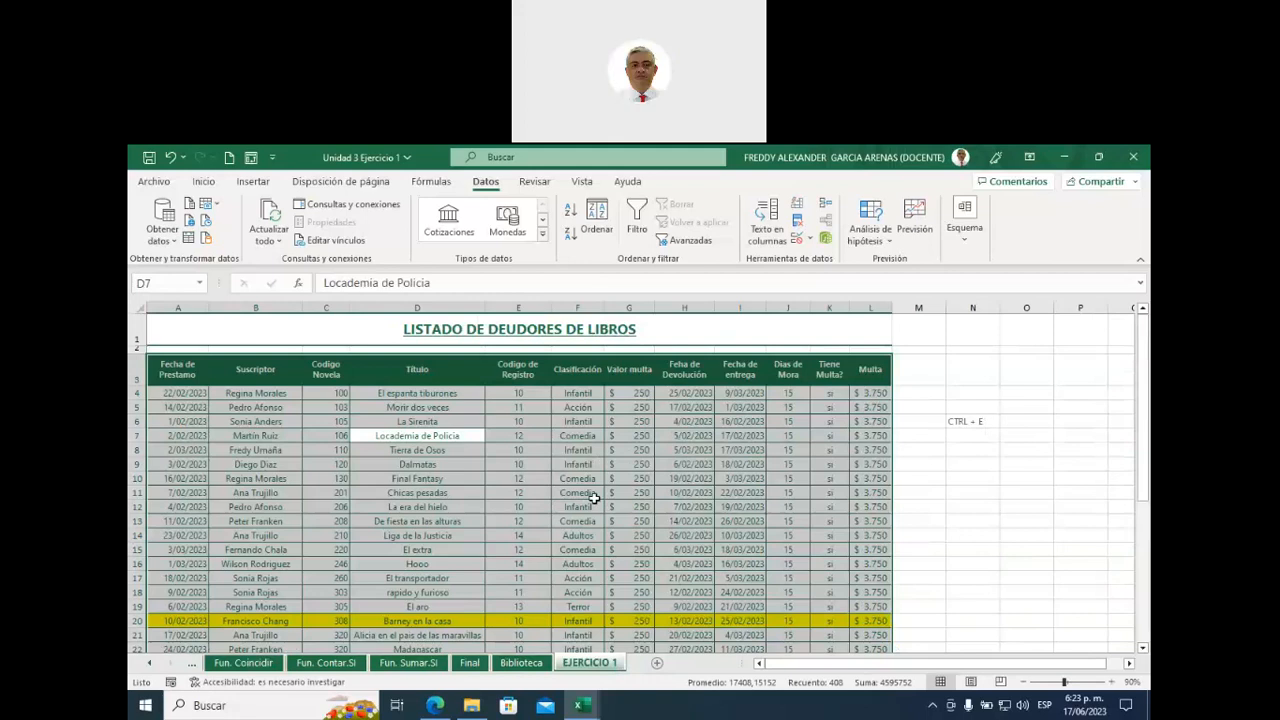
pyautogui.scroll(-1, 594, 497)
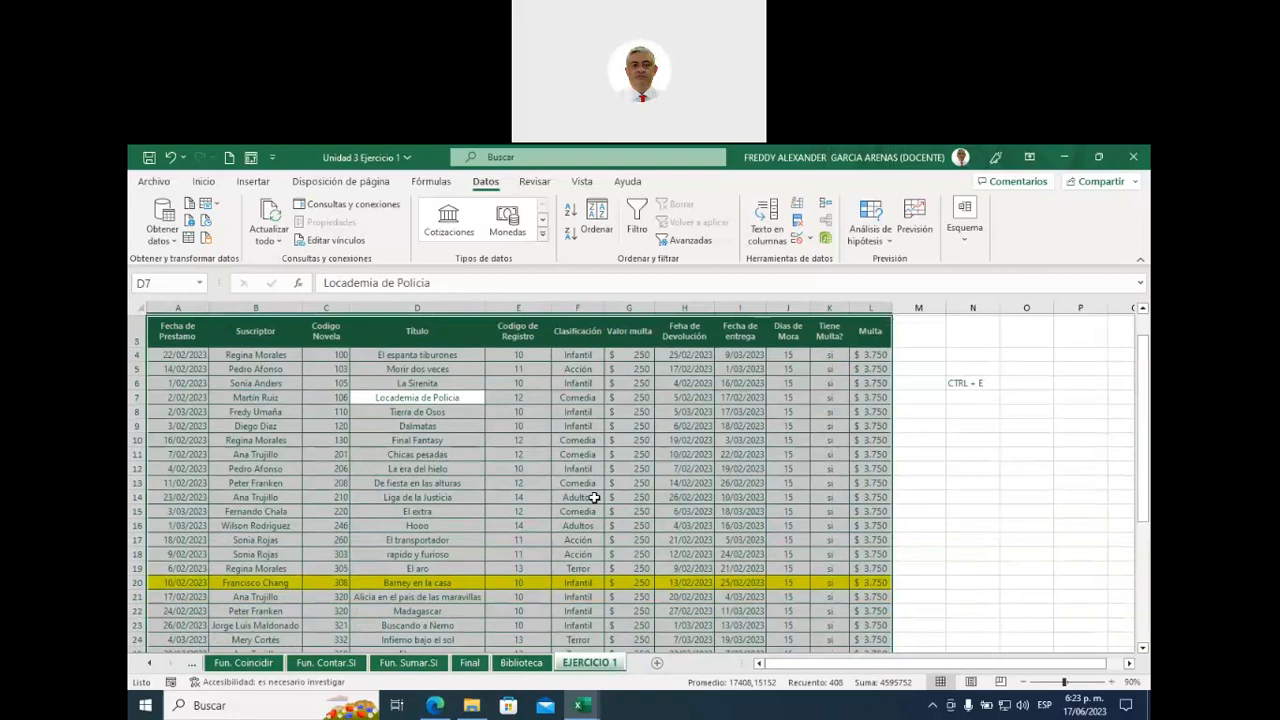
pyautogui.scroll(1, 579, 469)
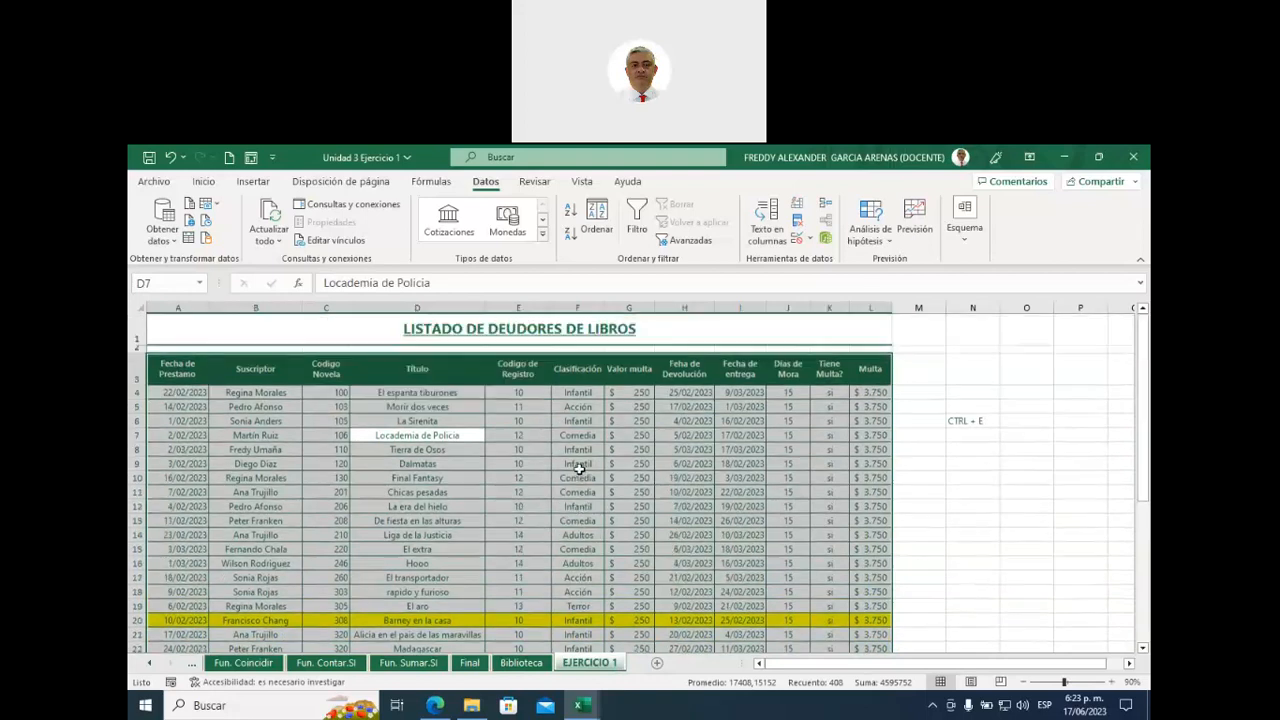
pyautogui.scroll(-1, 579, 469)
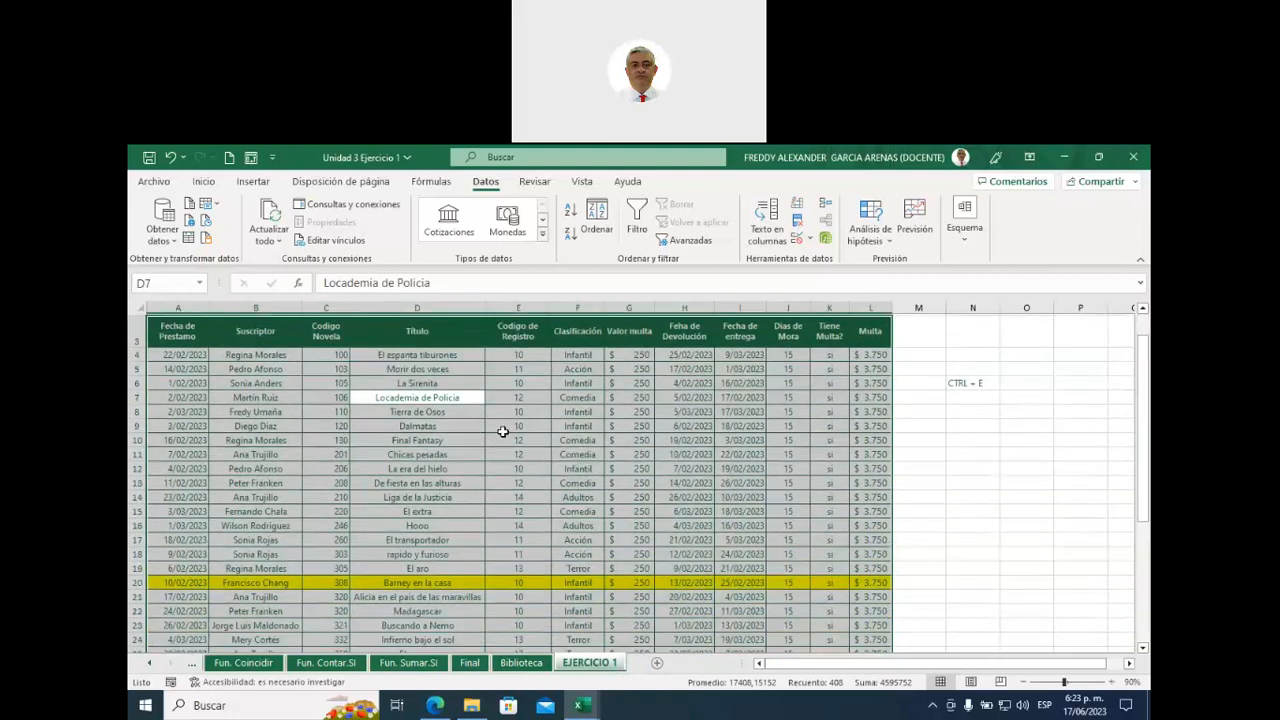
pyautogui.scroll(1, 497, 425)
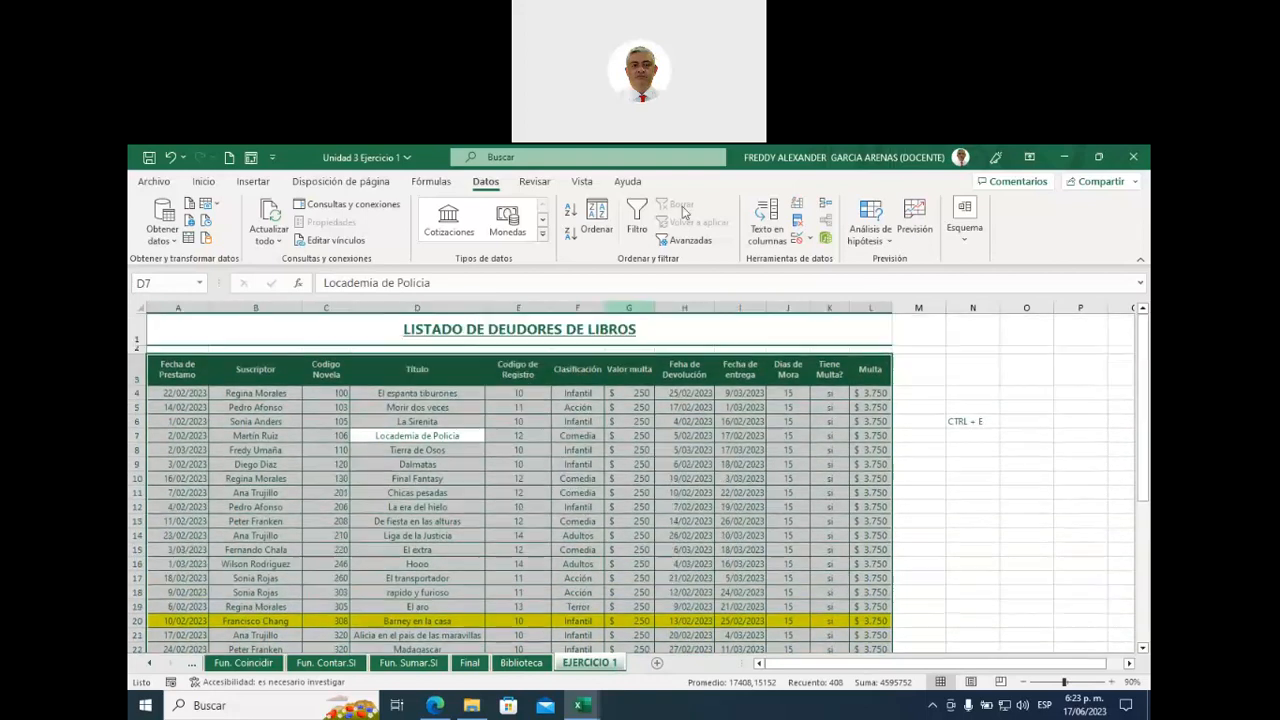
# - Sort the selected debtors table by Clasificación on cell values, in A a Z order
pyautogui.click(596, 226)
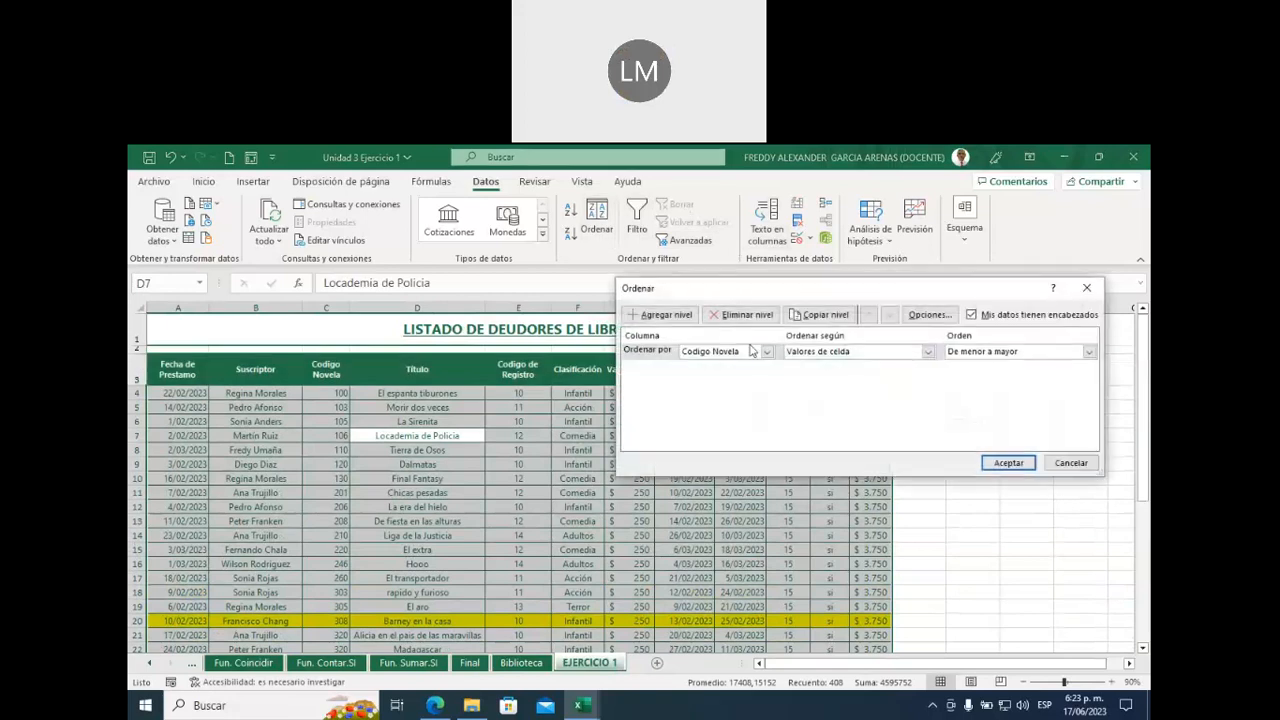
pyautogui.click(767, 352)
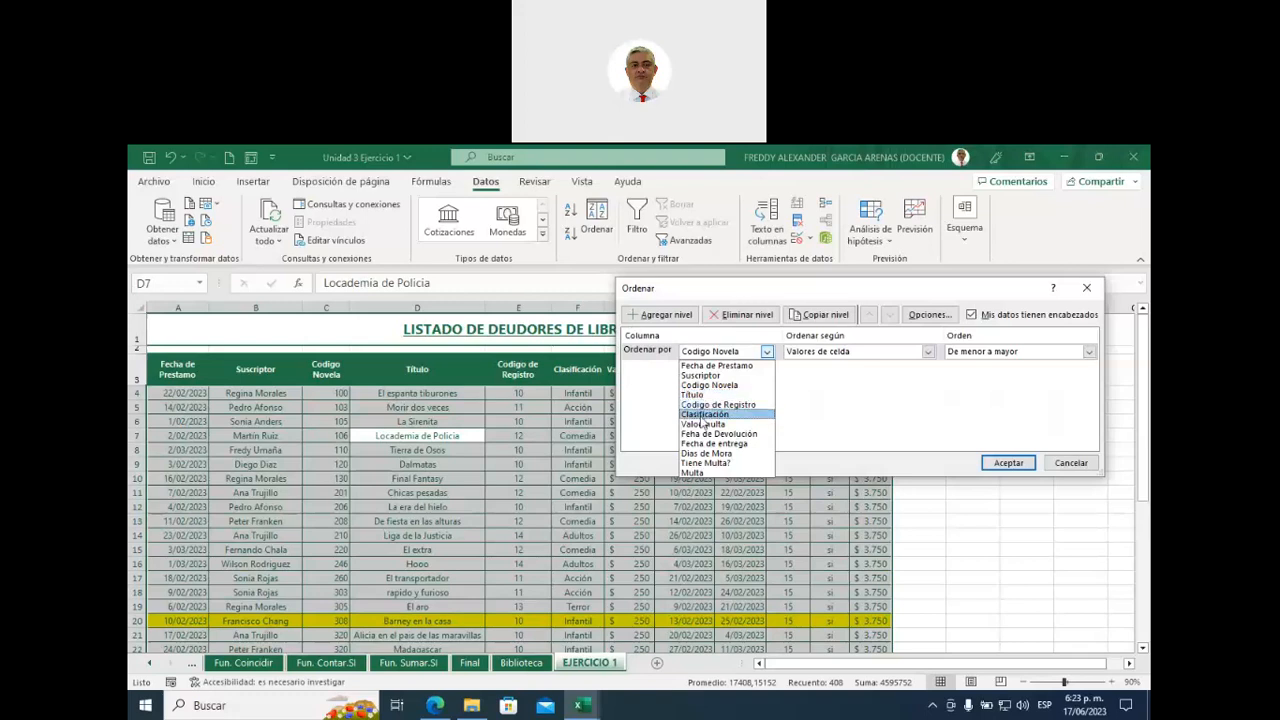
pyautogui.click(704, 416)
pyautogui.moveTo(786, 291); pyautogui.dragTo(774, 342)
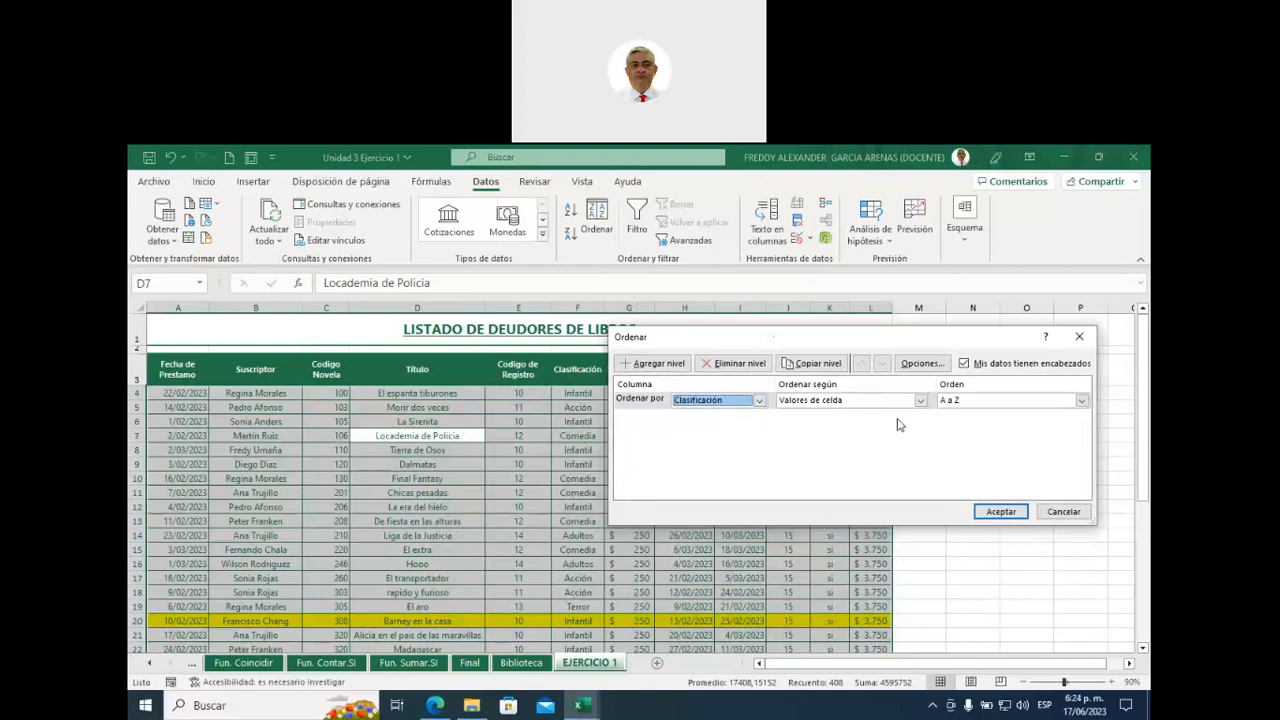
pyautogui.click(1082, 402)
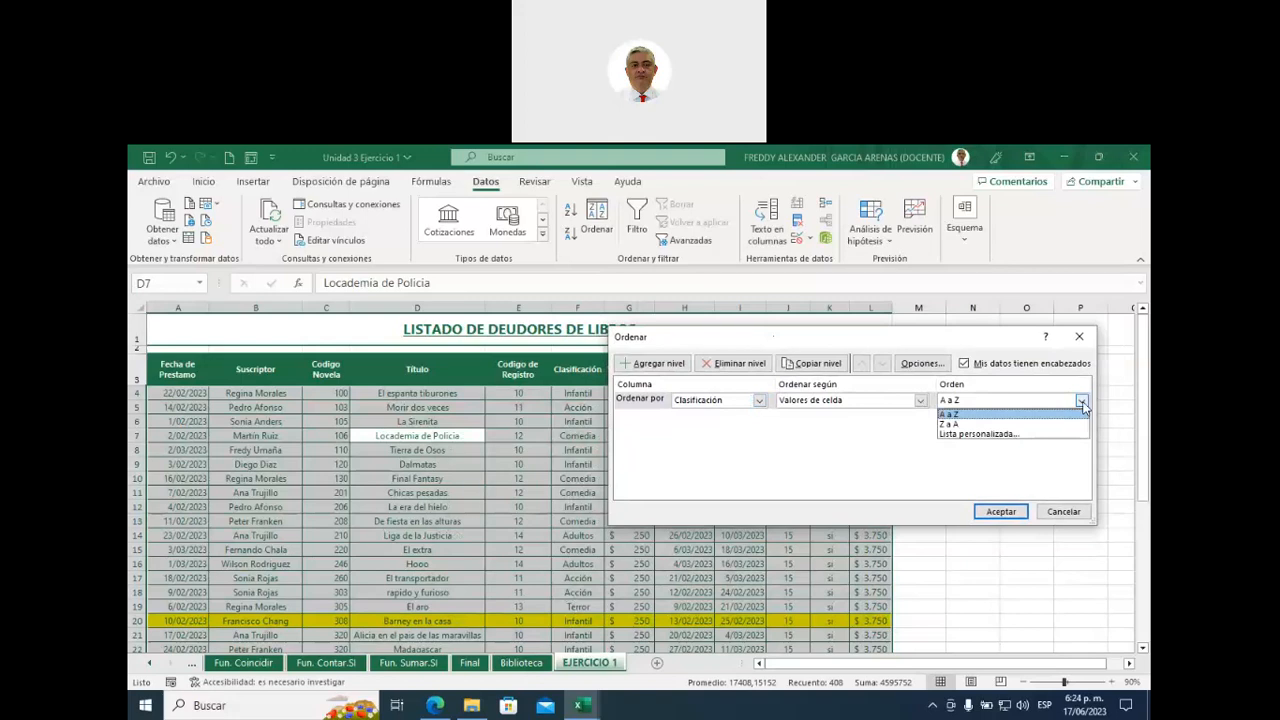
pyautogui.click(948, 416)
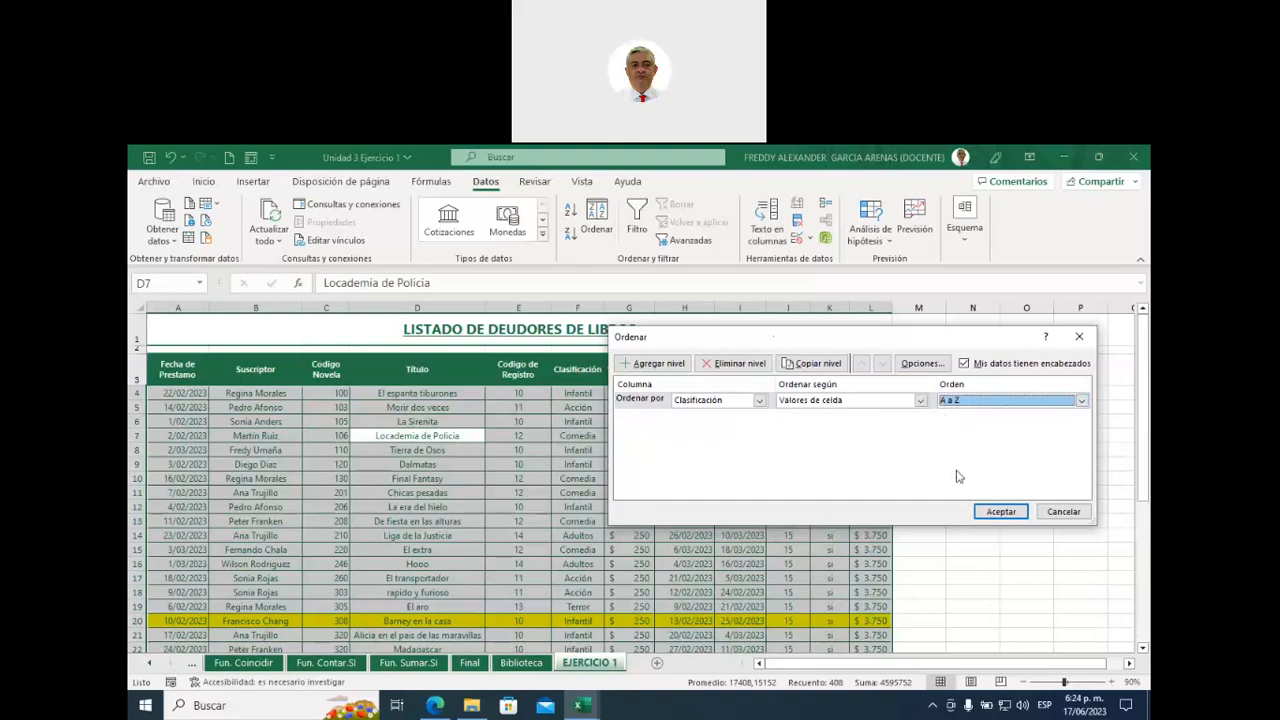
pyautogui.click(1001, 512)
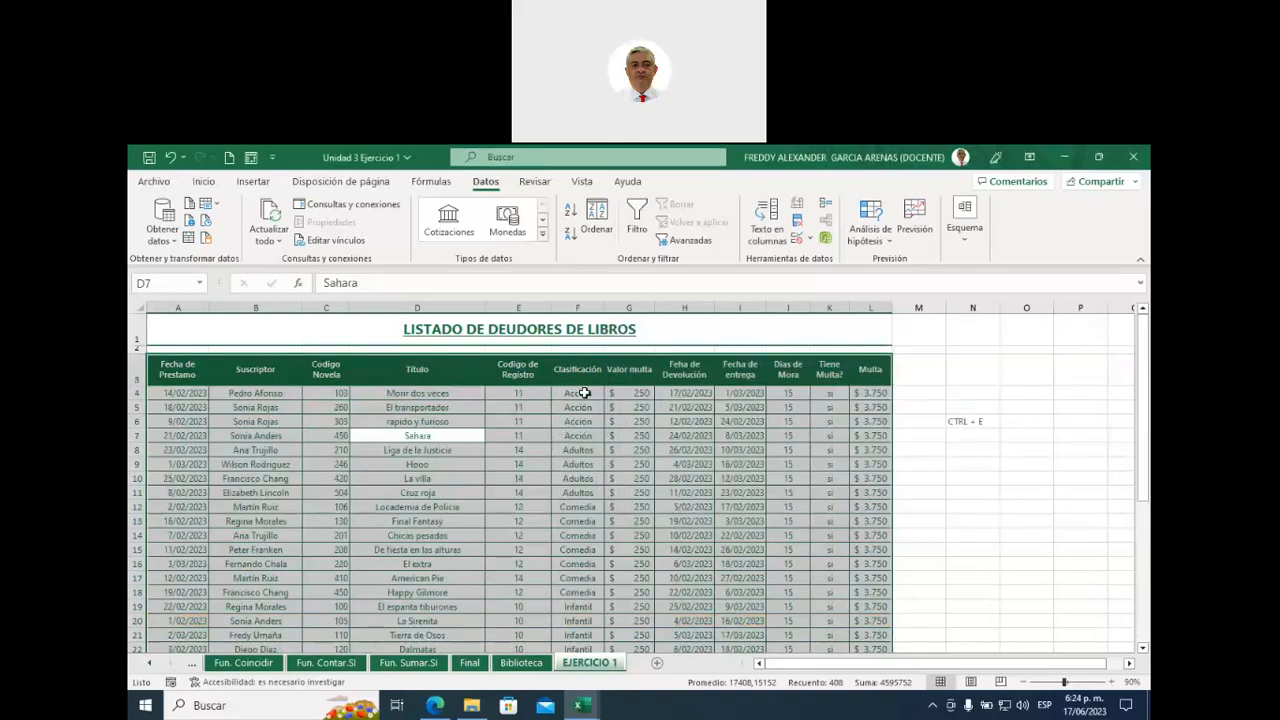
# - Check the Clasificación column group by group, from the Acción records through Adultos, Comedia and Infantil to Terror
pyautogui.moveTo(584, 393); pyautogui.dragTo(580, 436)
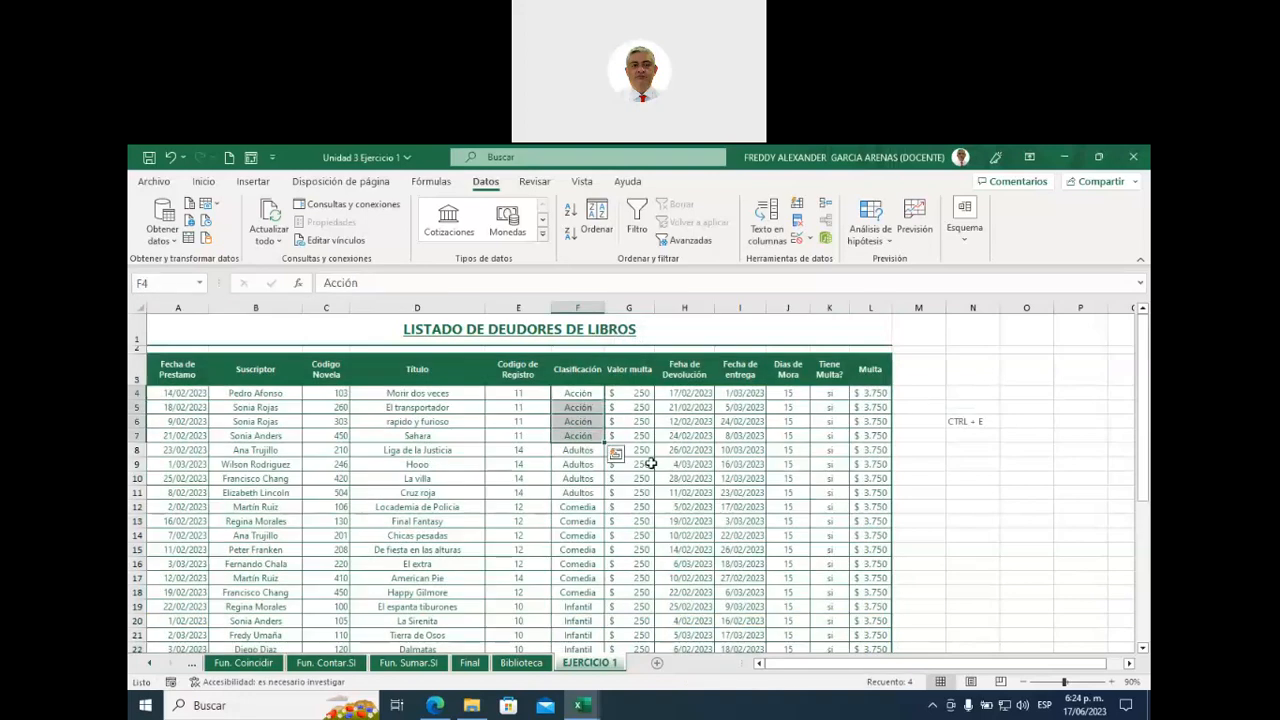
pyautogui.moveTo(570, 395); pyautogui.dragTo(572, 495)
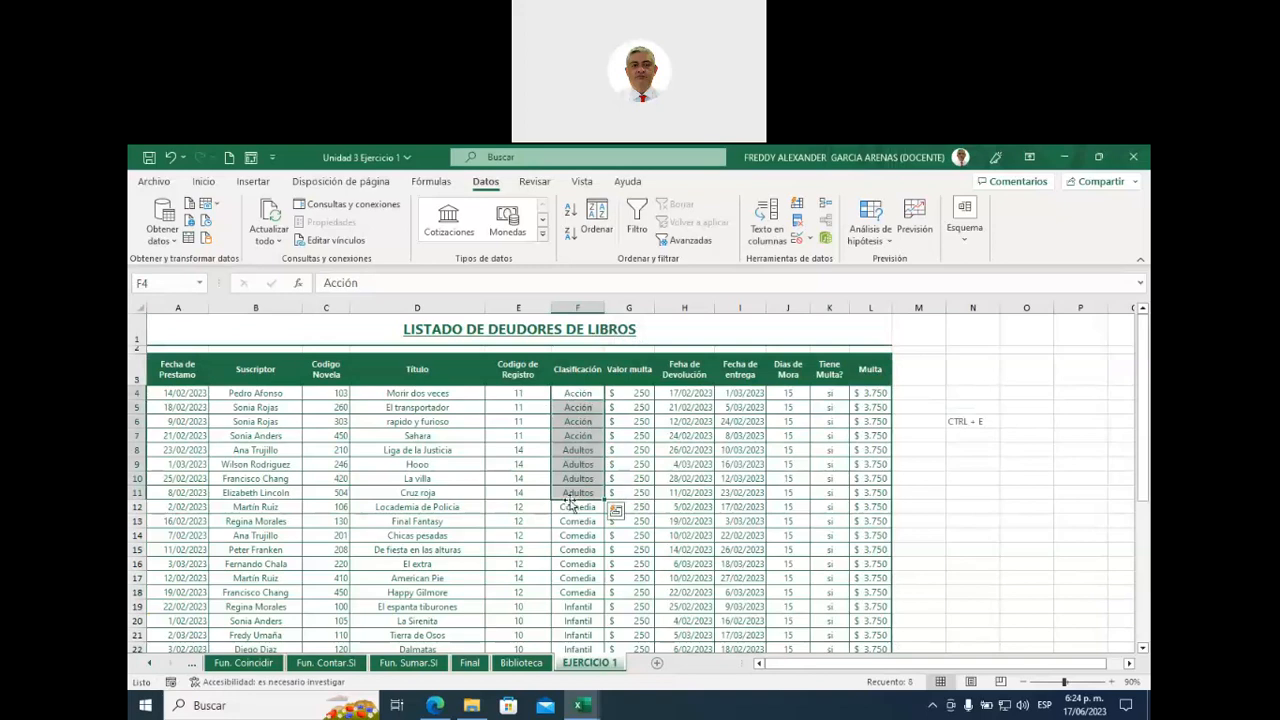
pyautogui.moveTo(568, 509); pyautogui.dragTo(577, 594)
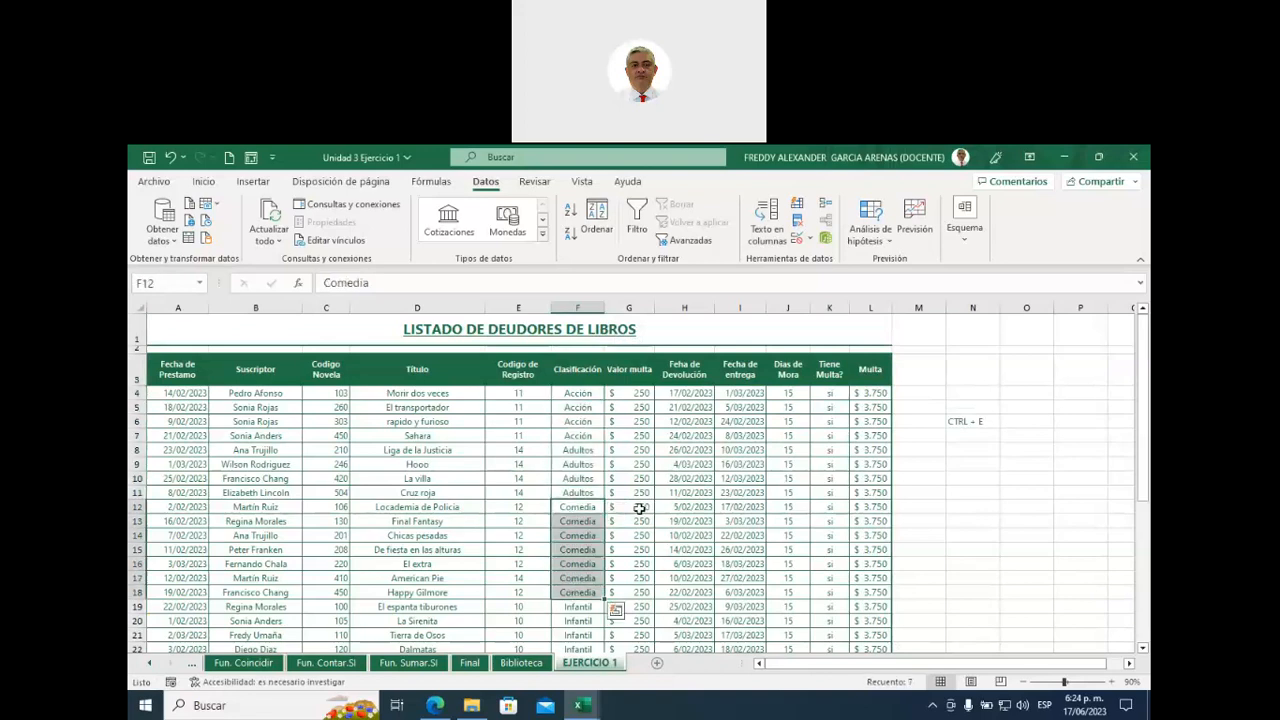
pyautogui.scroll(-1, 637, 508)
pyautogui.moveTo(576, 493); pyautogui.dragTo(573, 563)
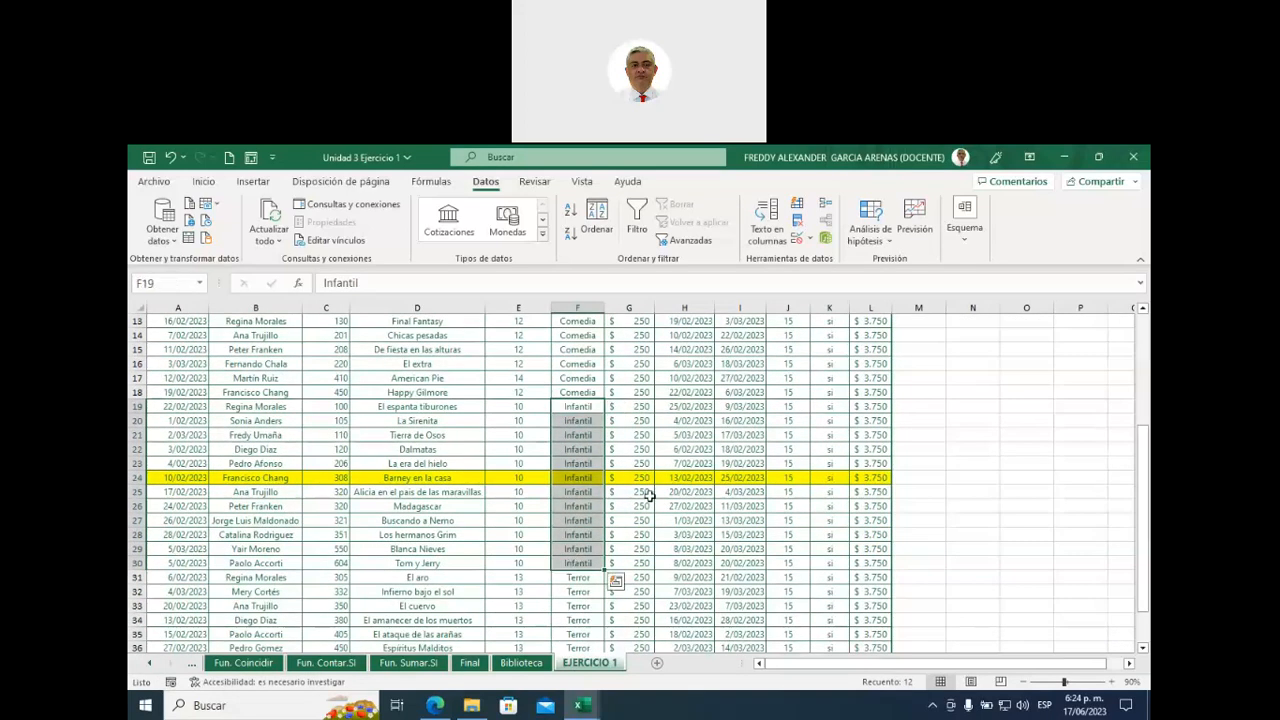
pyautogui.scroll(-2, 648, 495)
pyautogui.moveTo(578, 500); pyautogui.dragTo(578, 571)
pyautogui.scroll(3, 656, 512)
pyautogui.scroll(4, 656, 512)
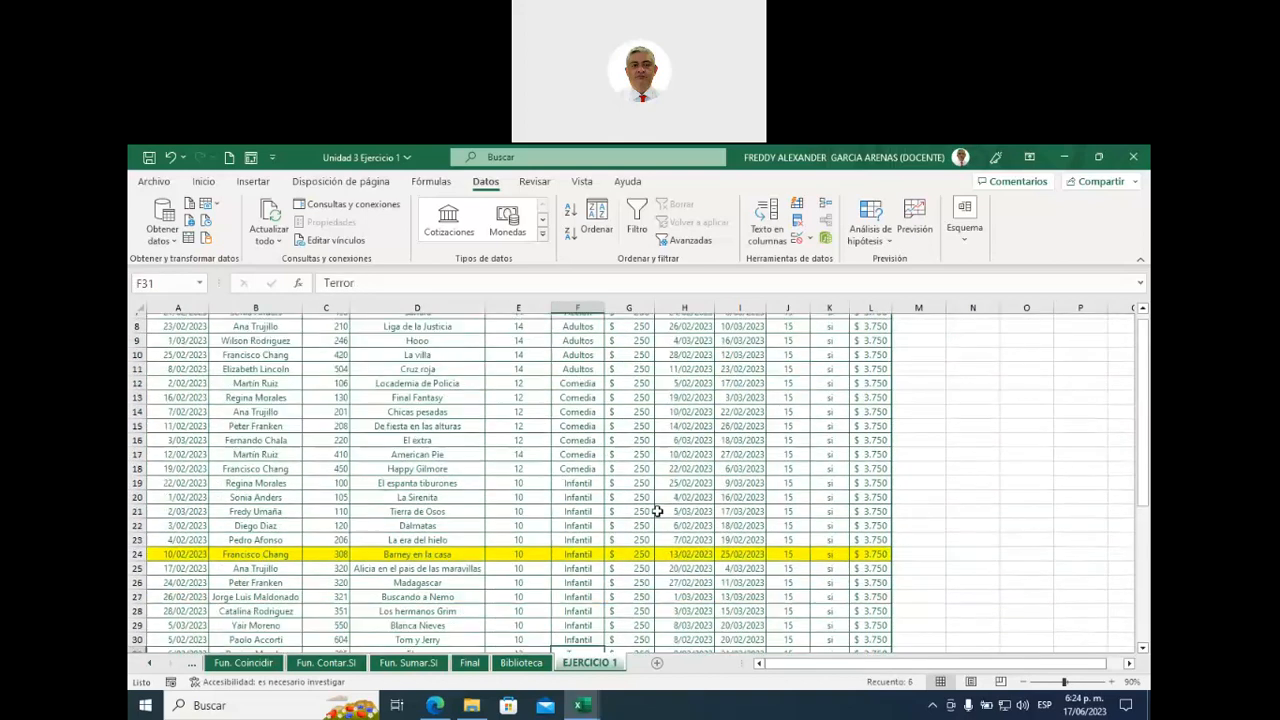
pyautogui.scroll(-1, 668, 500)
pyautogui.scroll(1, 660, 495)
# - Set up a new sort of the whole debtors table, adding Codigo Novela as a second level under Clasificación
pyautogui.click(512, 464)
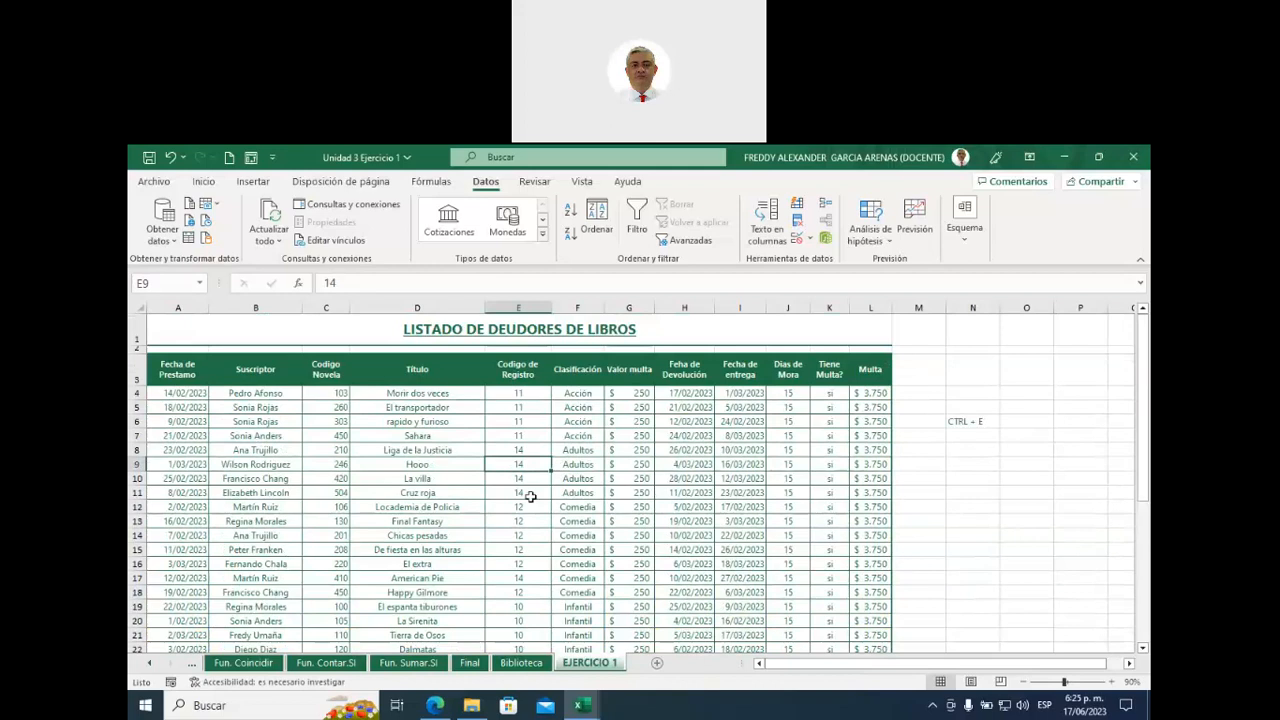
pyautogui.hotkey('ctrl', 'a')
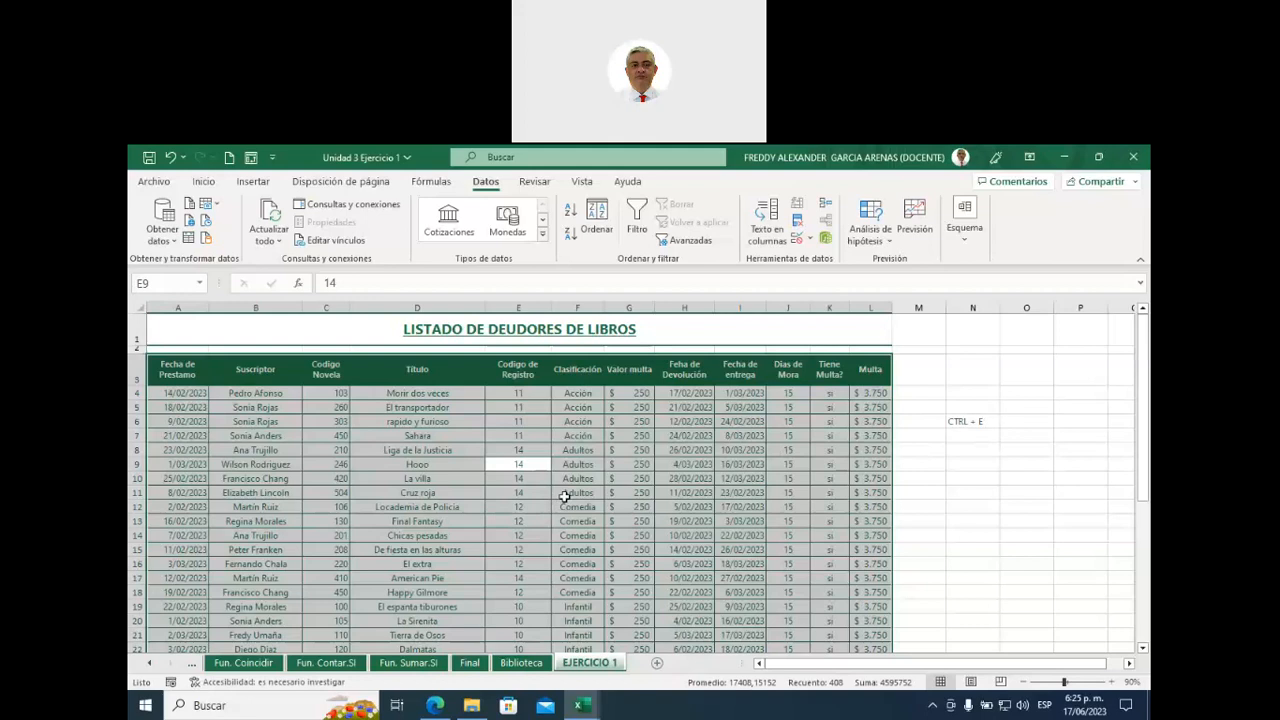
pyautogui.click(597, 237)
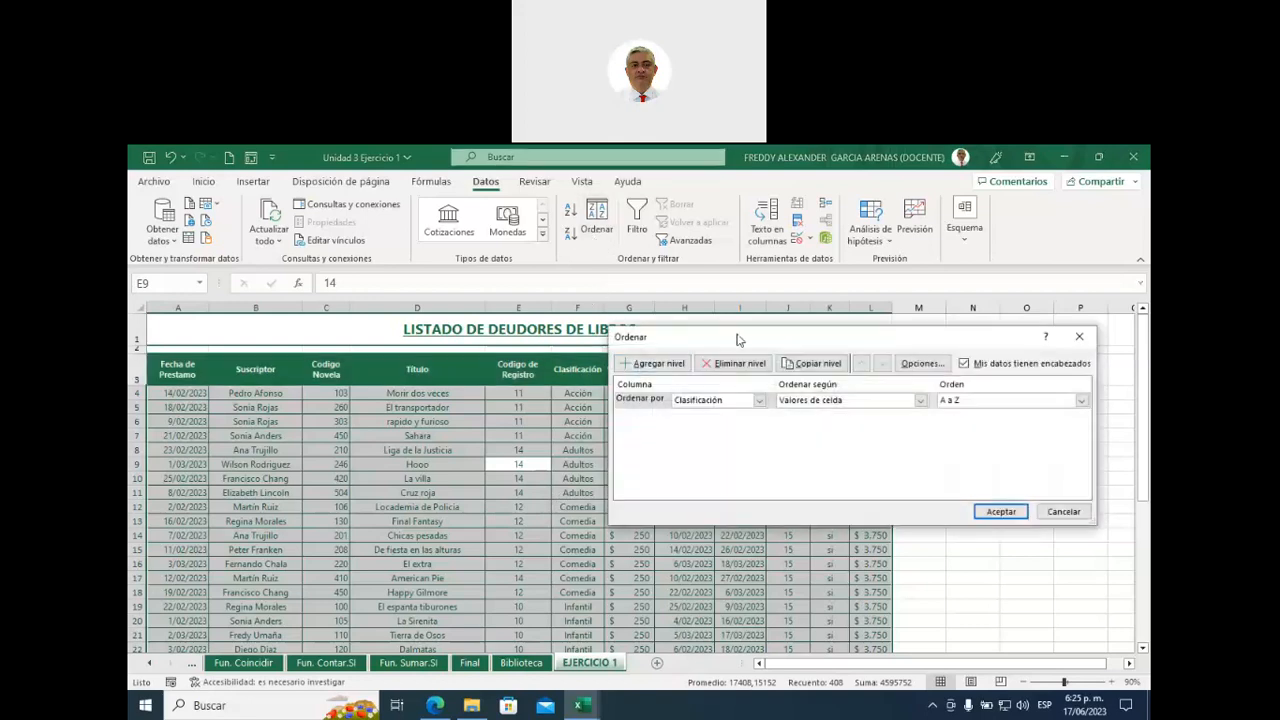
pyautogui.moveTo(742, 336); pyautogui.dragTo(767, 404)
pyautogui.moveTo(780, 466); pyautogui.dragTo(744, 248)
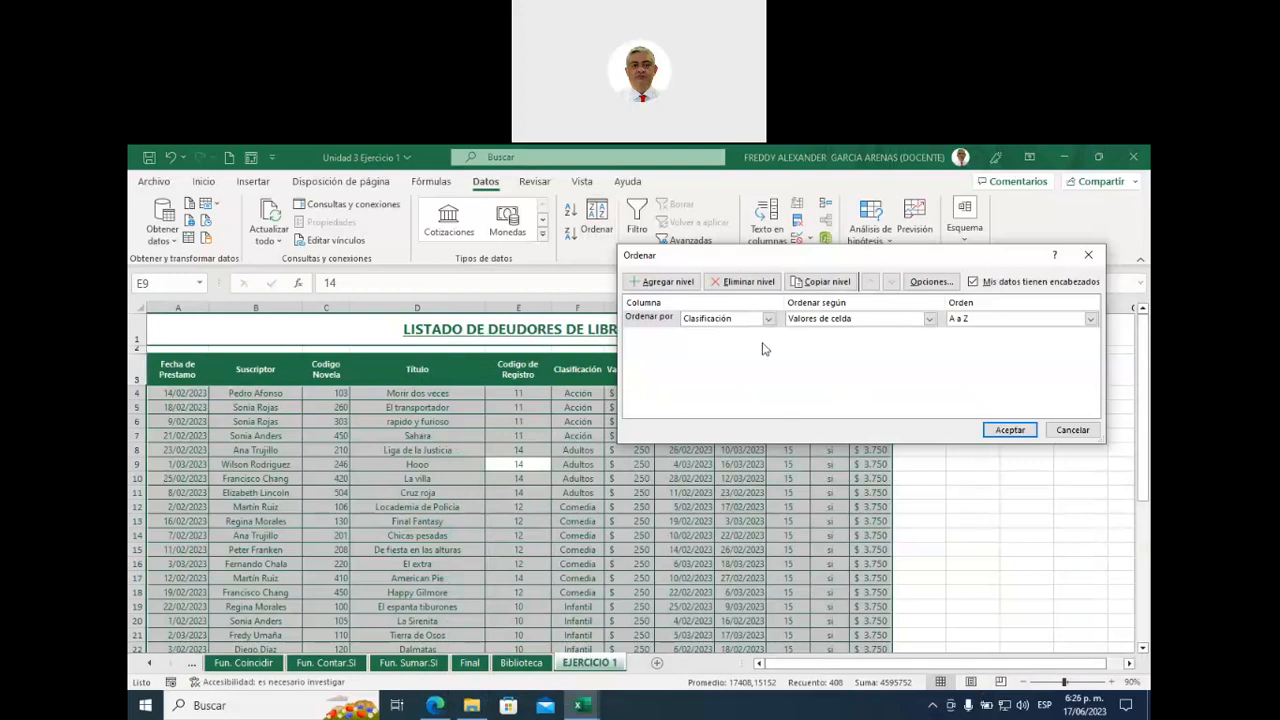
pyautogui.click(662, 284)
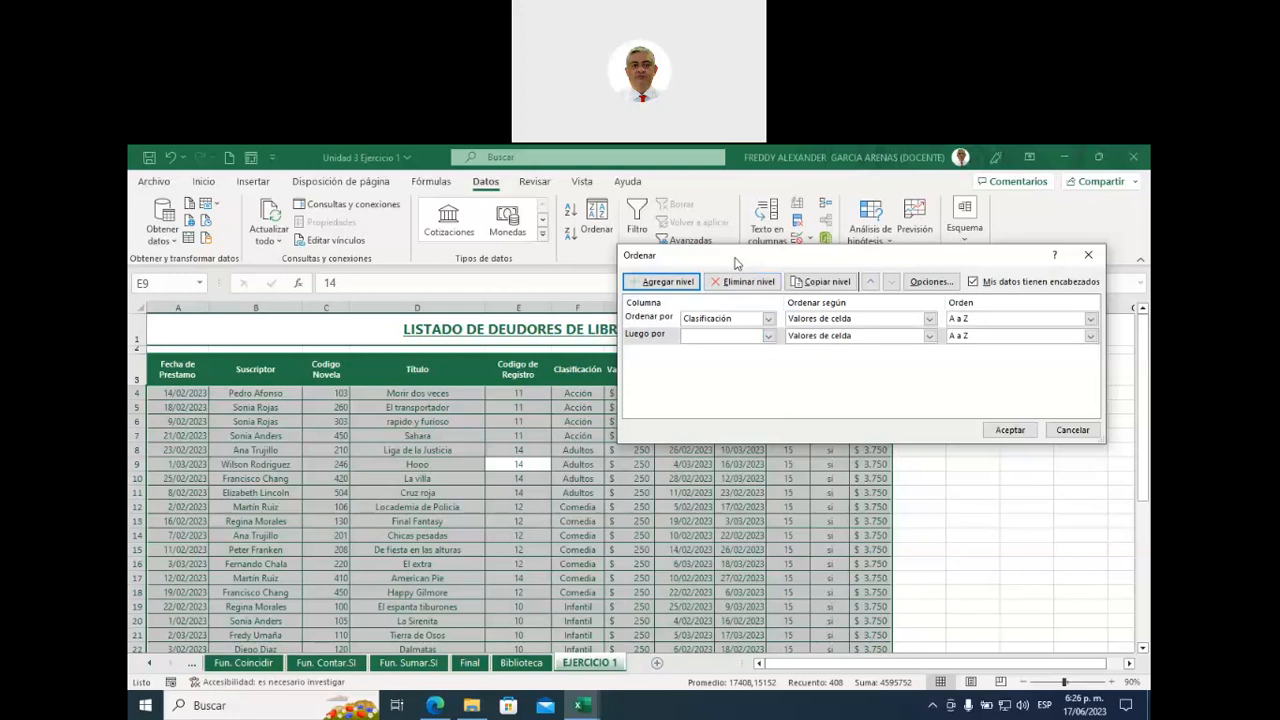
pyautogui.moveTo(736, 262); pyautogui.dragTo(770, 248)
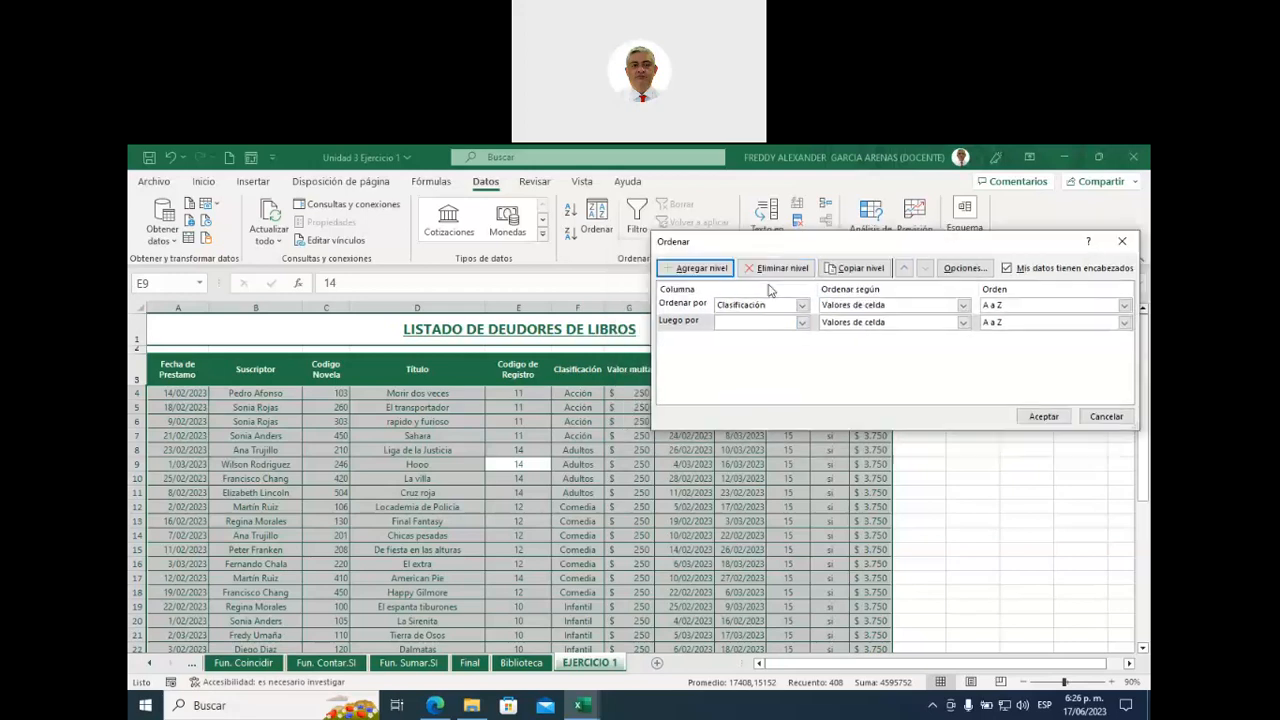
pyautogui.click(802, 322)
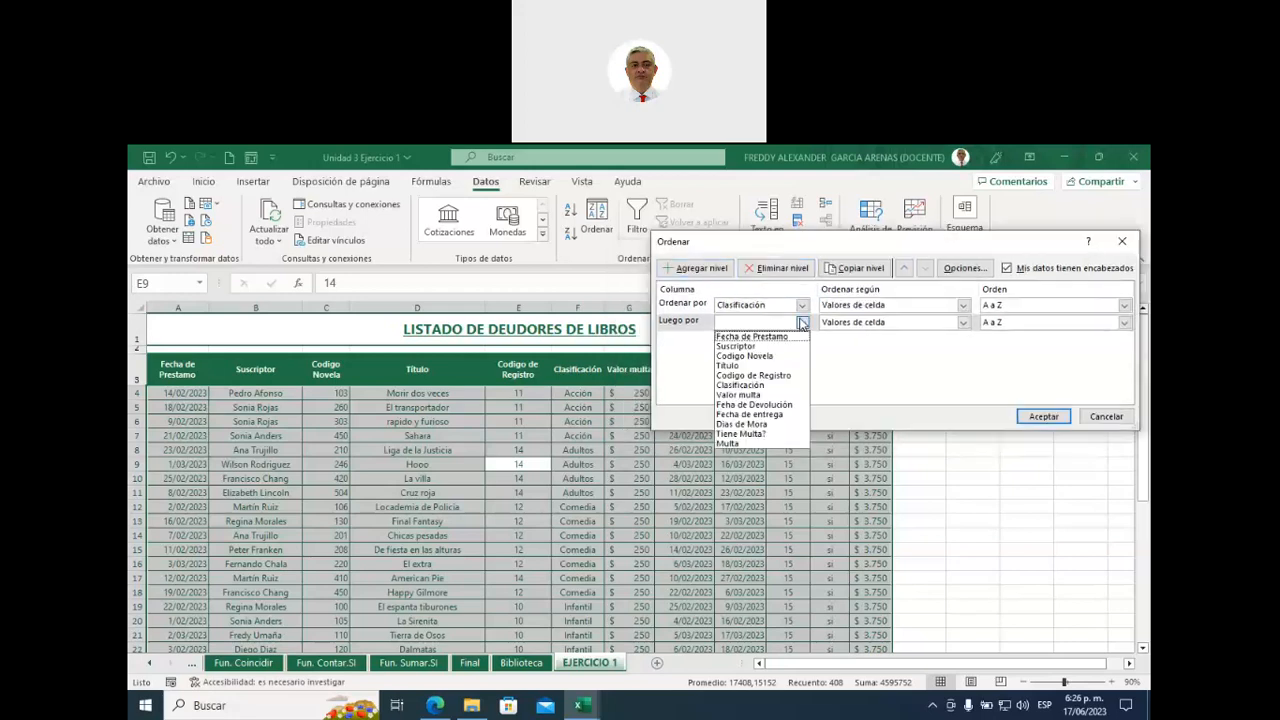
pyautogui.click(767, 357)
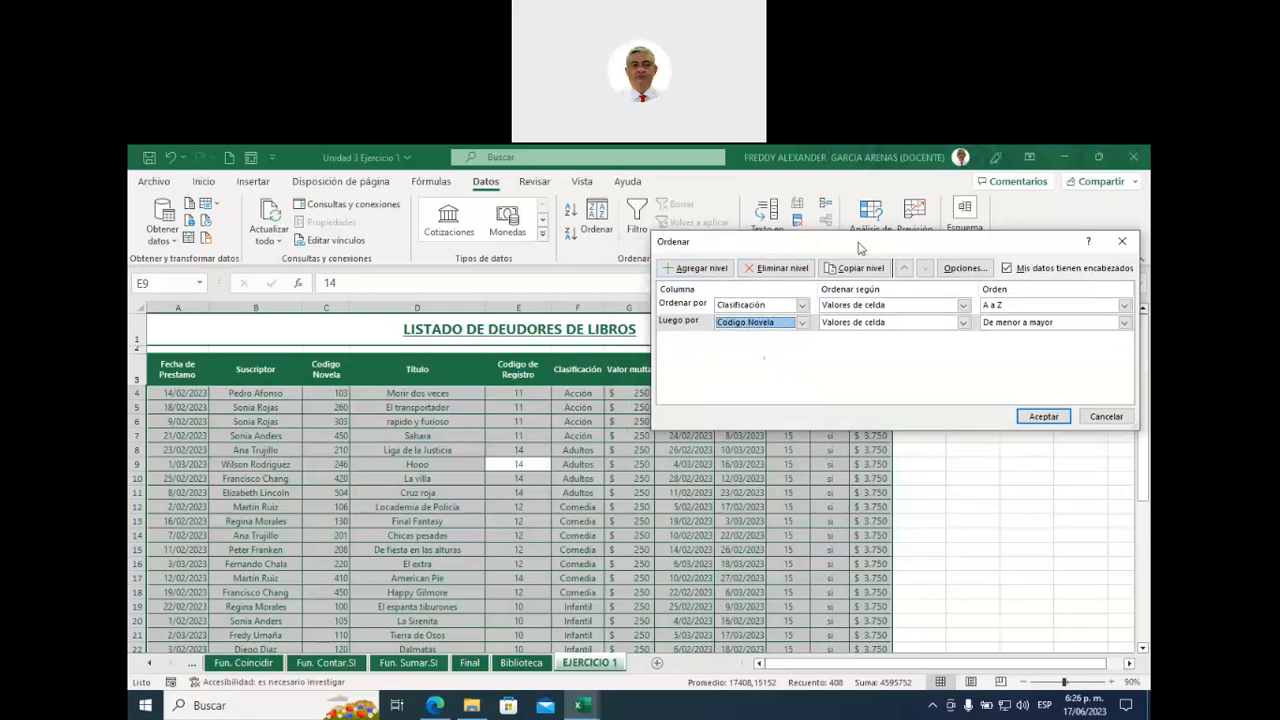
pyautogui.moveTo(858, 247); pyautogui.dragTo(816, 245)
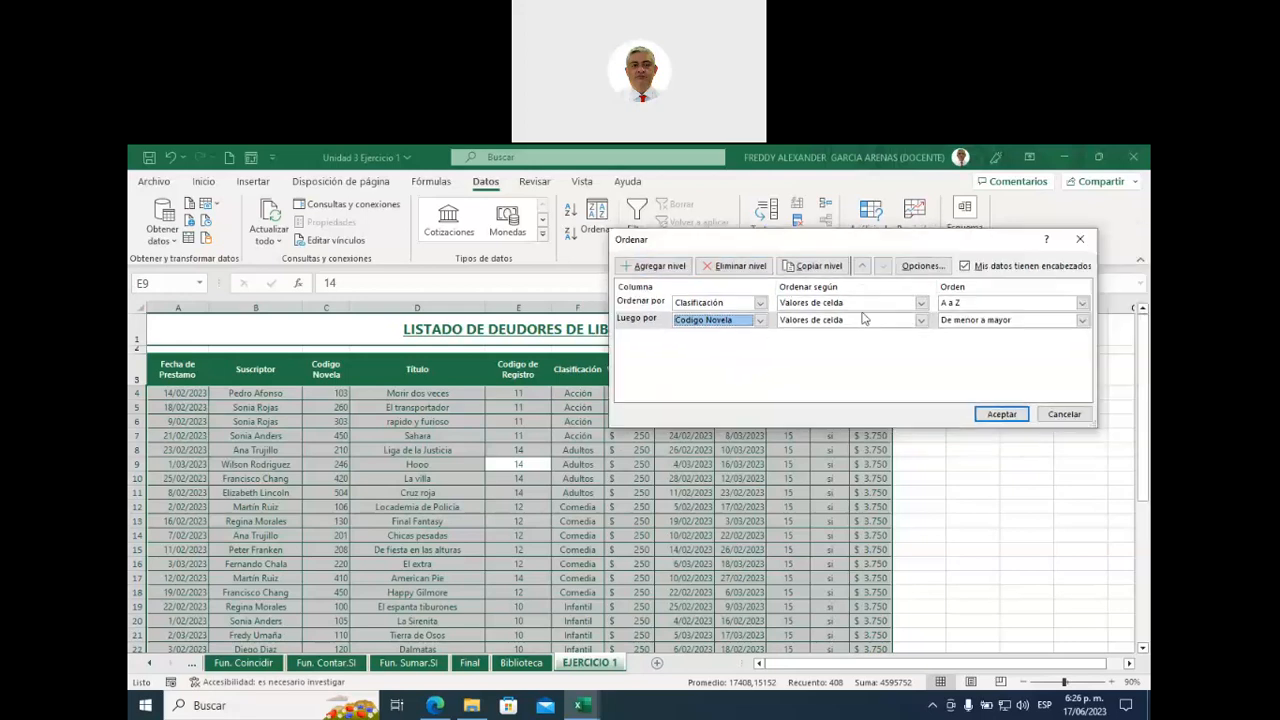
# - Set the Codigo Novela level's order to De mayor a menor and apply the two-level sort
pyautogui.click(1081, 324)
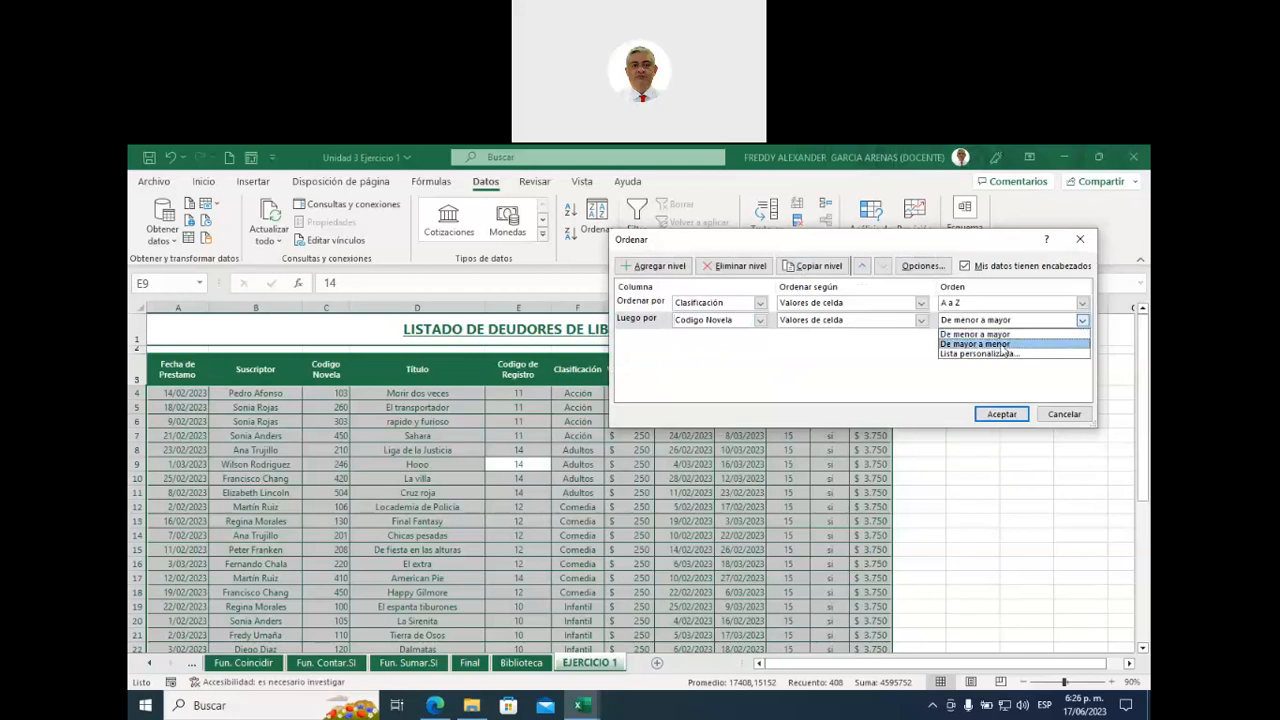
pyautogui.click(1000, 345)
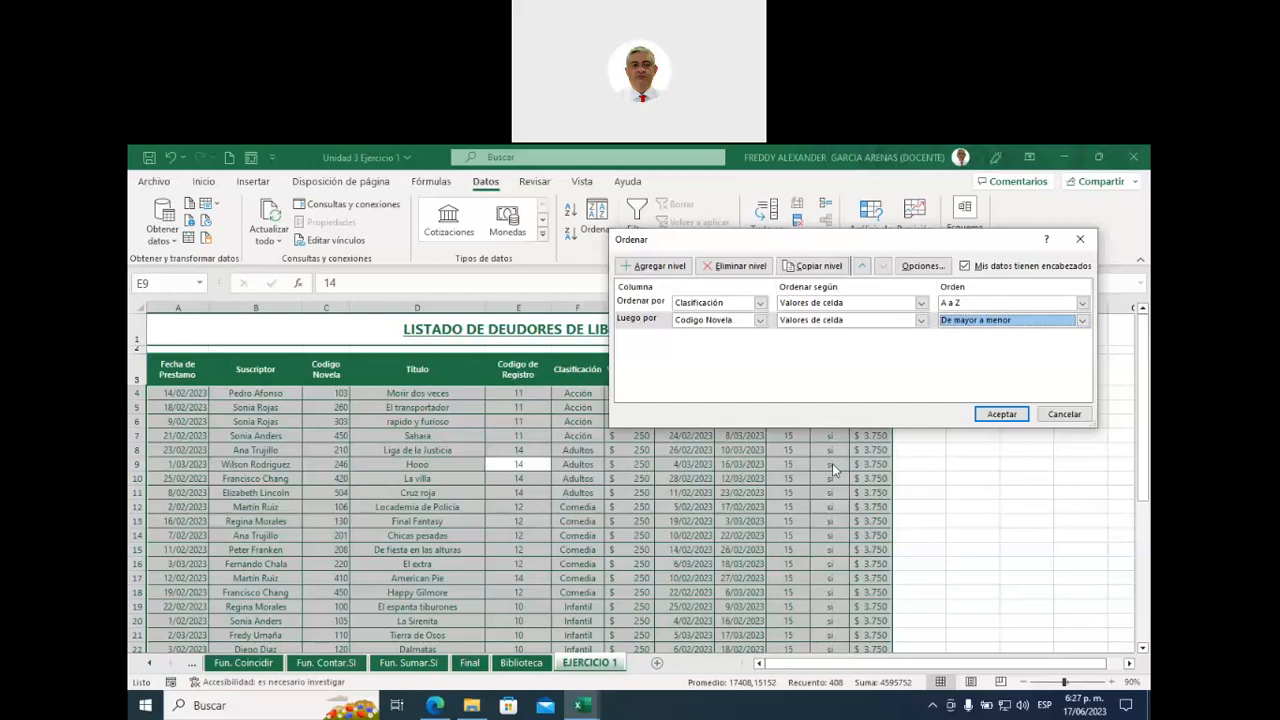
pyautogui.click(1001, 416)
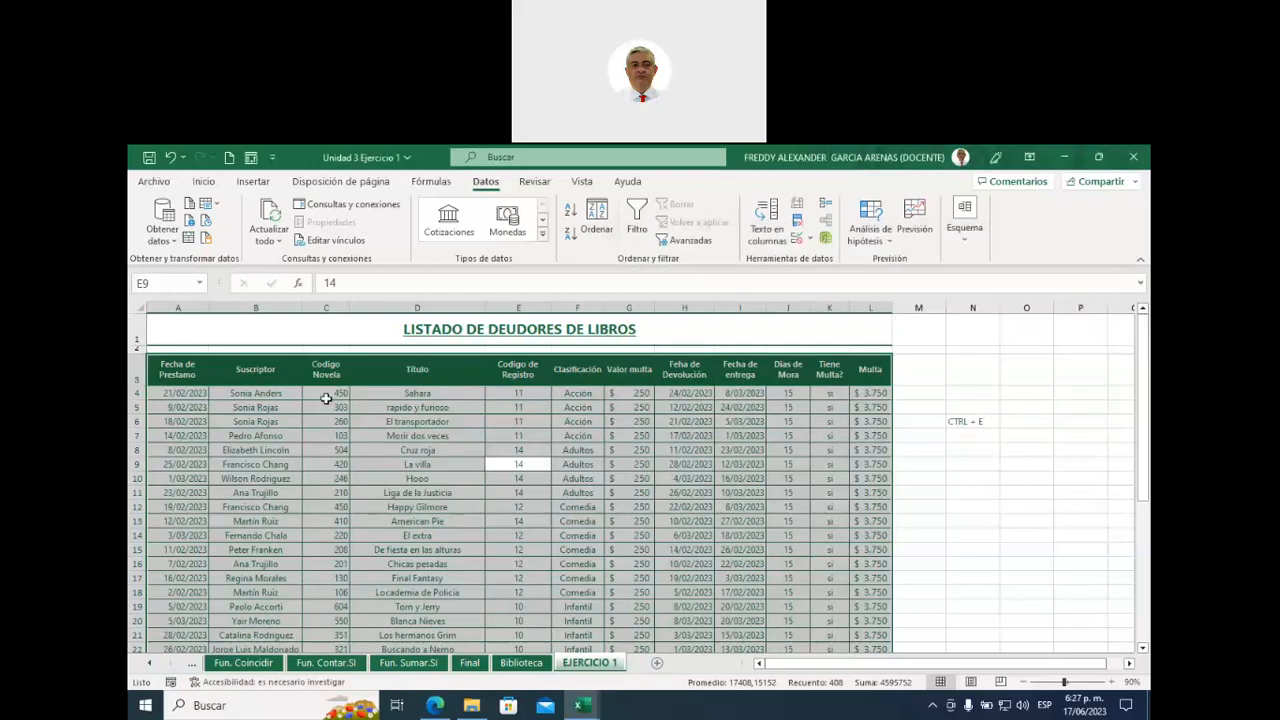
# - Check the Codigo Novela order within the Clasificación groups, comparing the codes of the Acción and Adultos records
pyautogui.moveTo(326, 393); pyautogui.dragTo(583, 432)
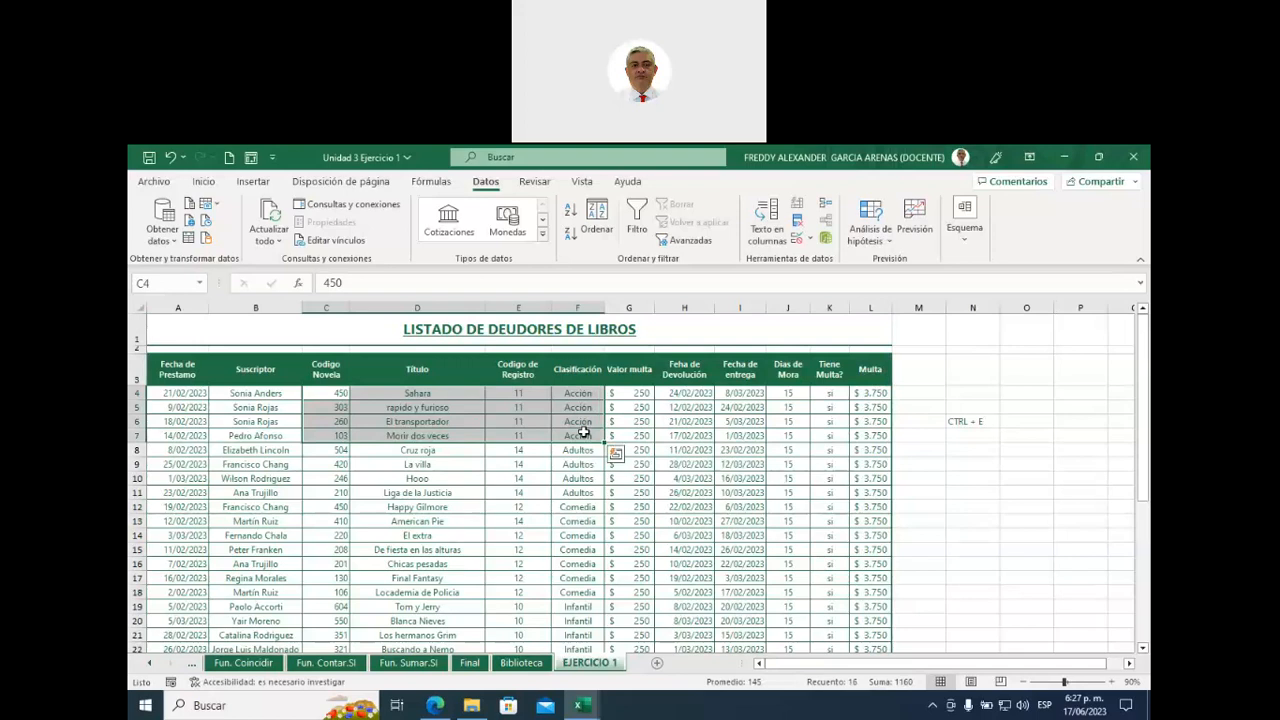
pyautogui.click(330, 394)
pyautogui.moveTo(330, 394); pyautogui.dragTo(330, 436)
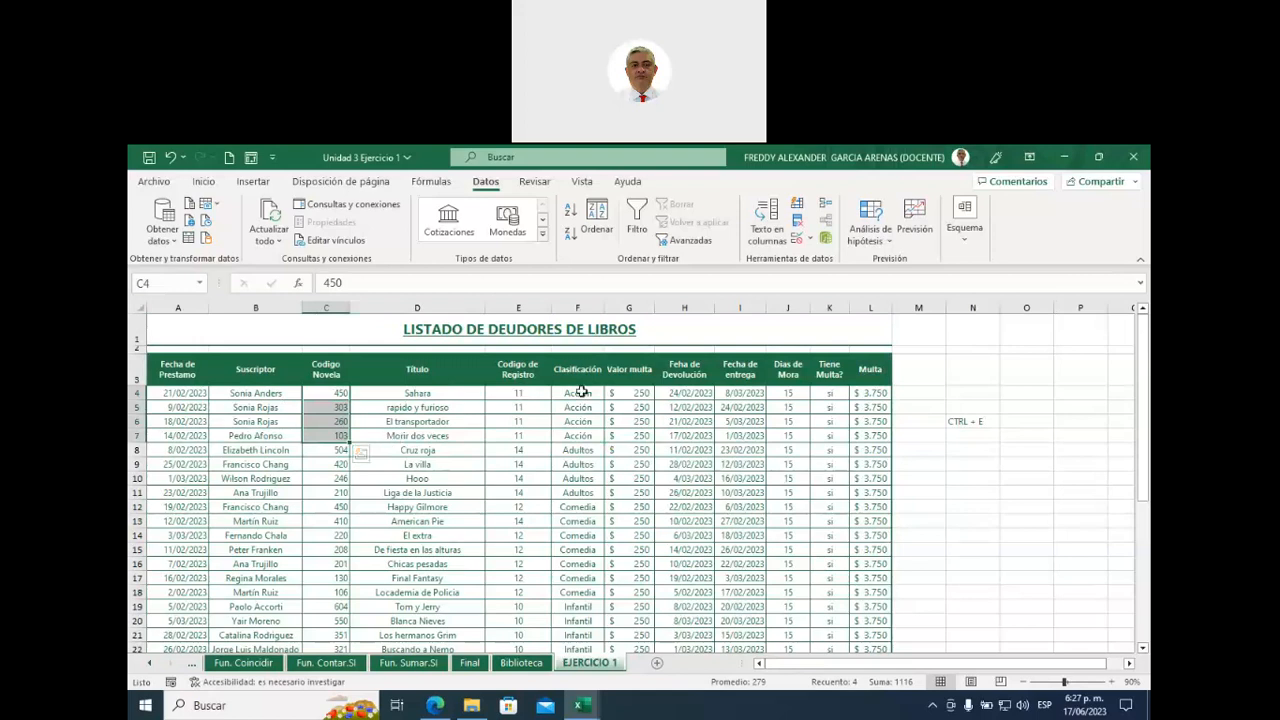
pyautogui.moveTo(579, 392); pyautogui.dragTo(578, 628)
pyautogui.moveTo(325, 392); pyautogui.dragTo(336, 438)
pyautogui.moveTo(328, 451); pyautogui.dragTo(329, 492)
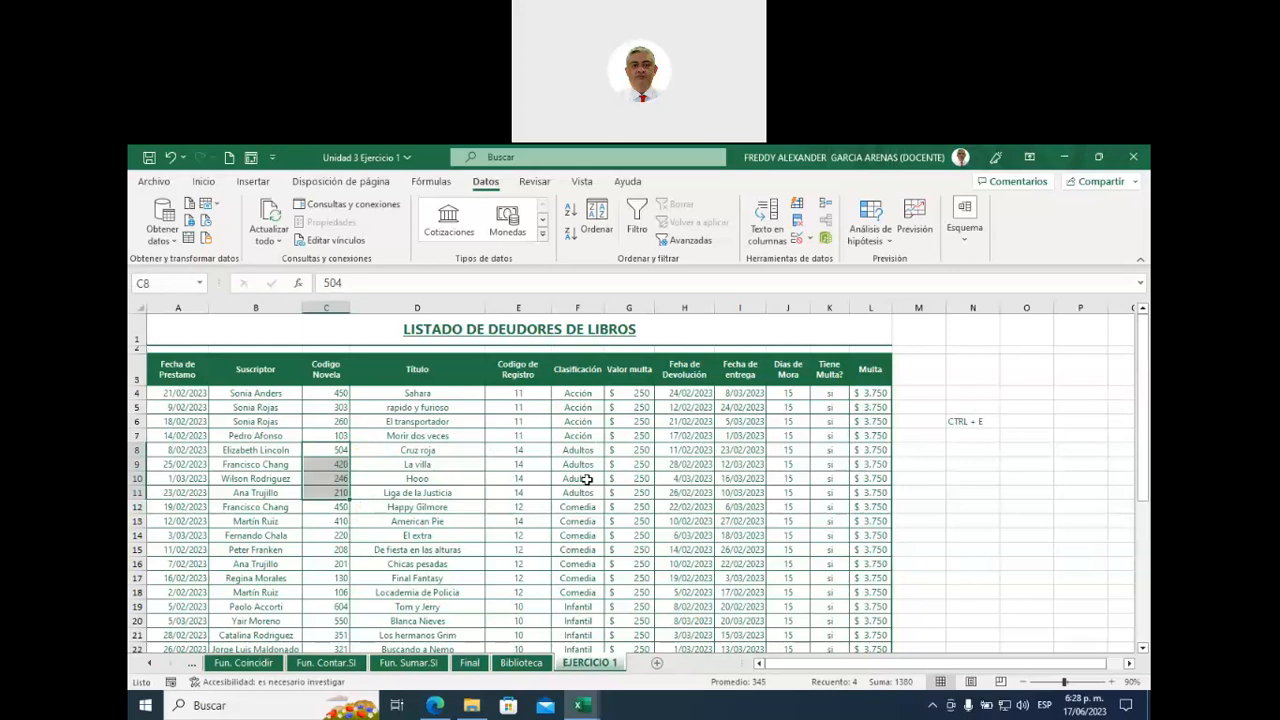
# - Select the whole debtors table and remove the Codigo Novela level from its sort settings
pyautogui.click(522, 452)
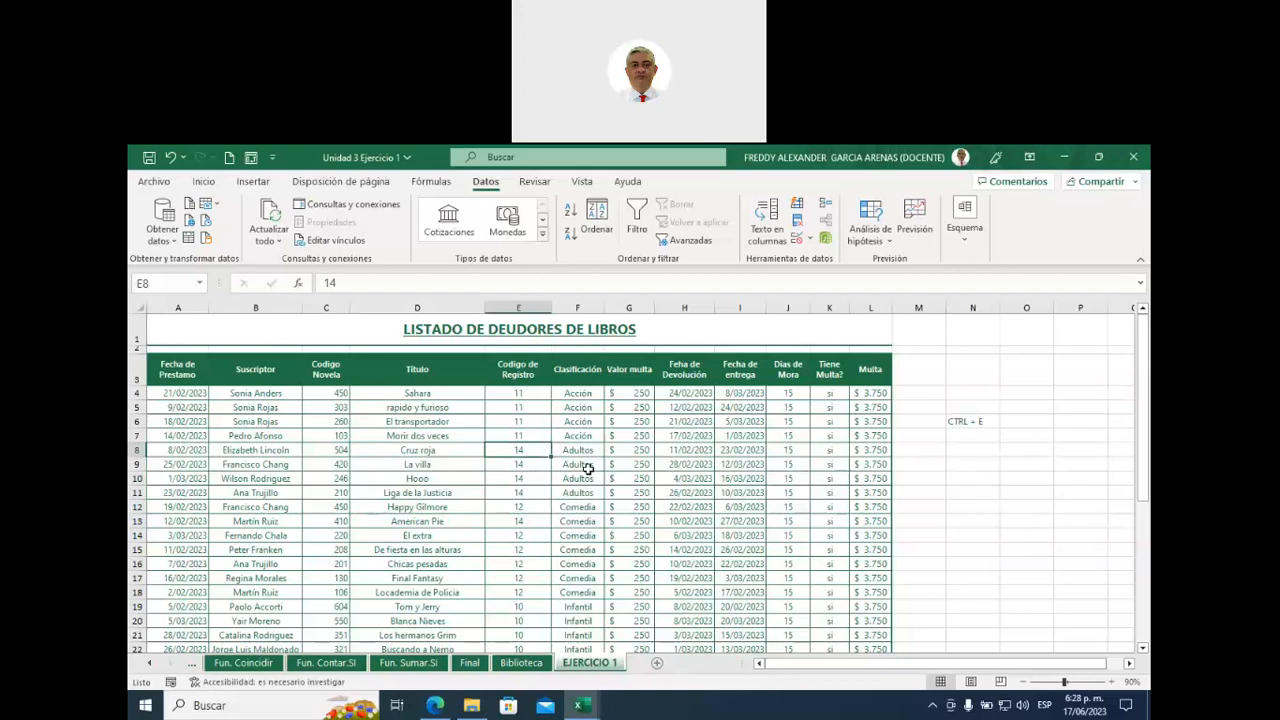
pyautogui.hotkey('ctrl', 'a')
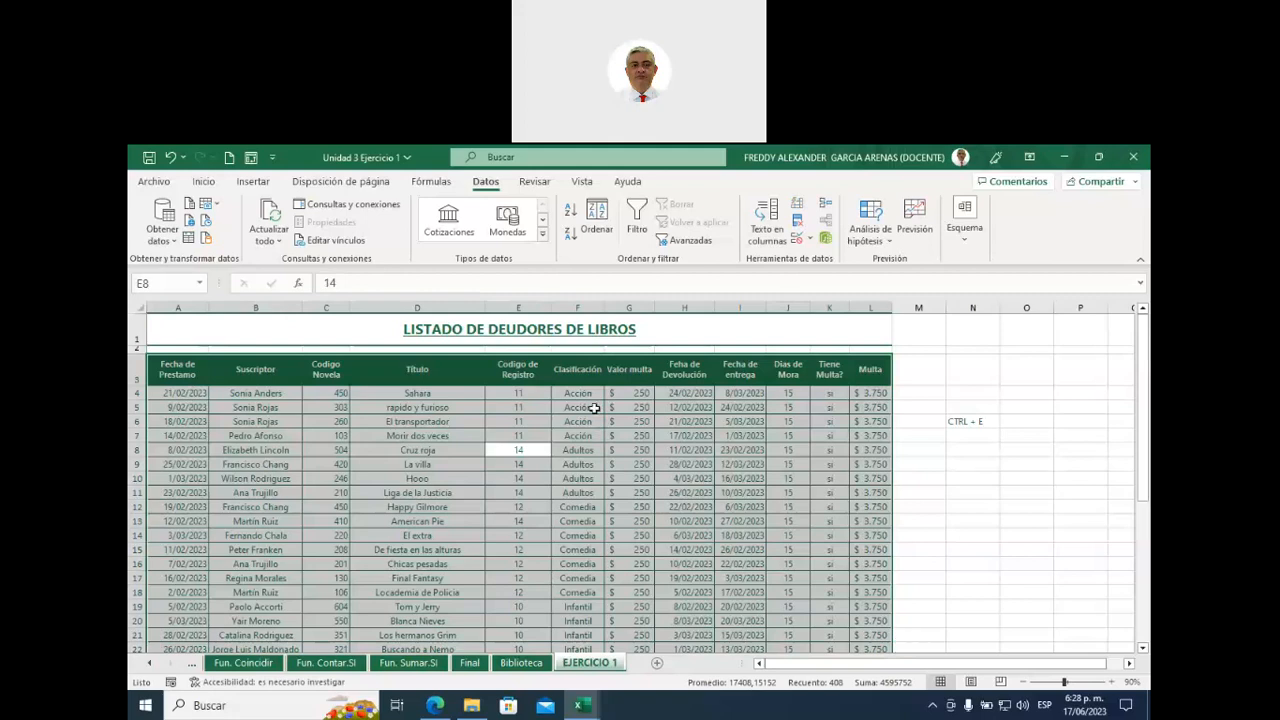
pyautogui.click(597, 222)
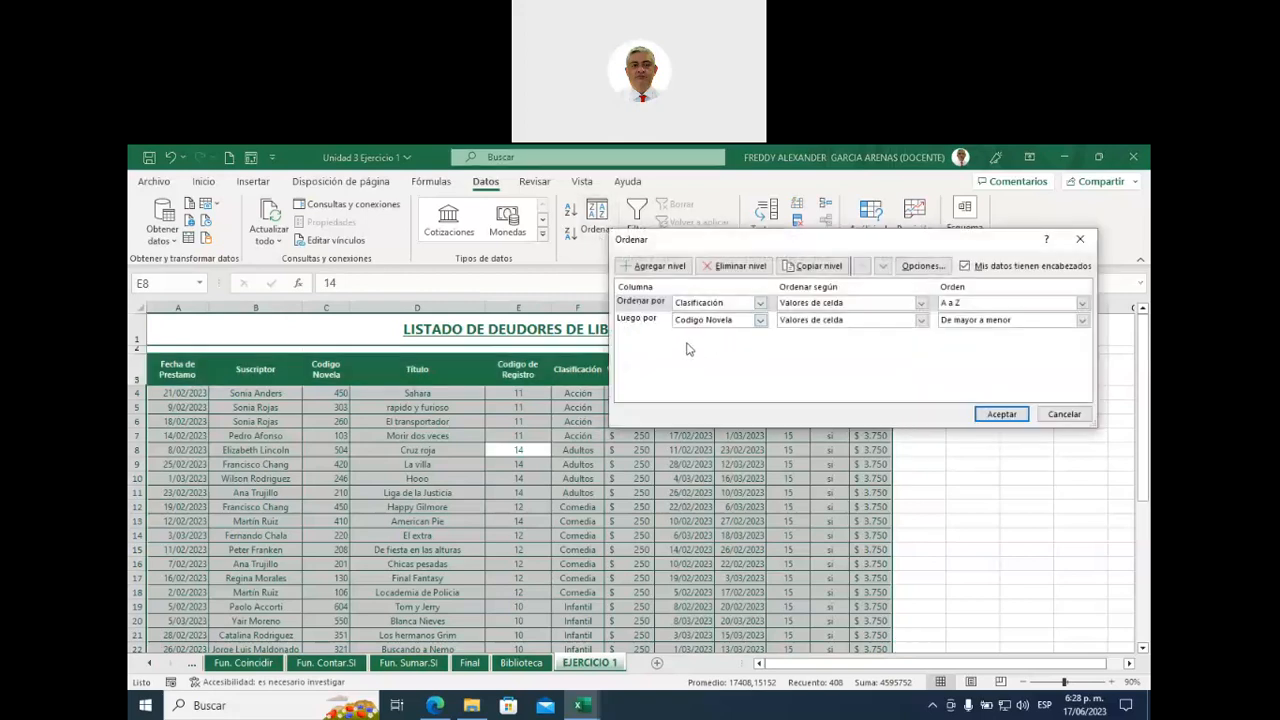
pyautogui.click(651, 326)
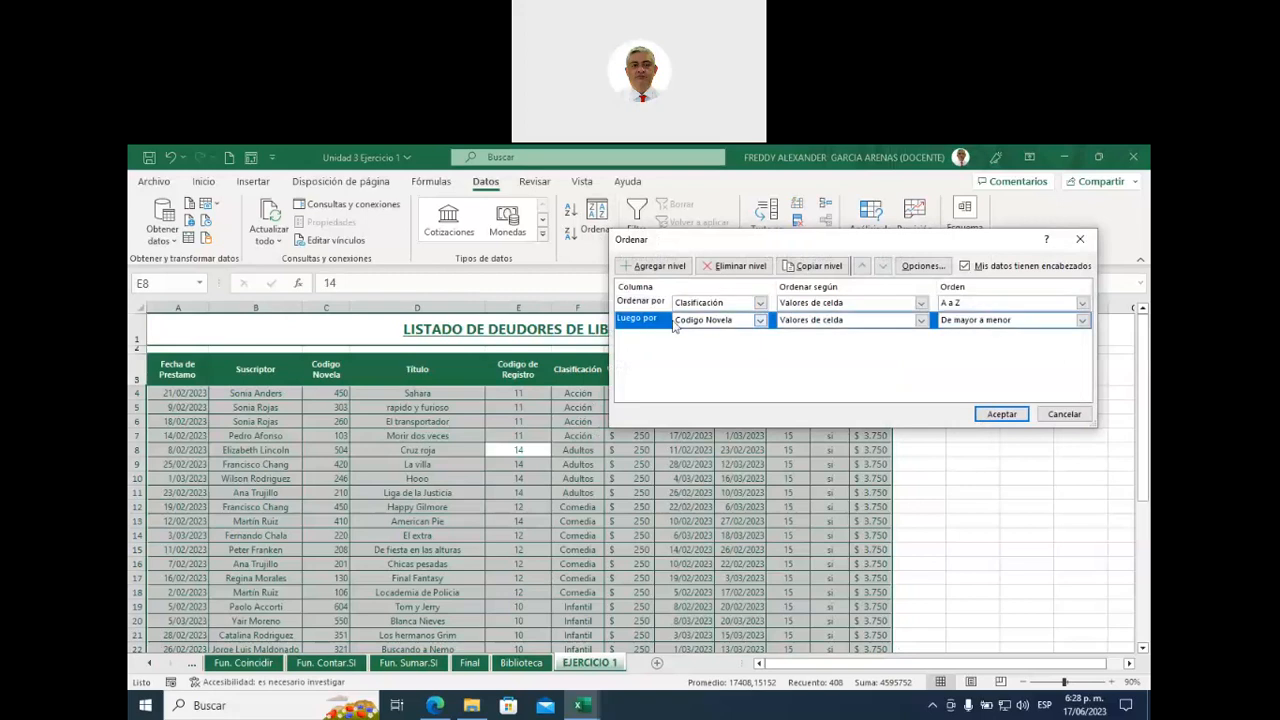
pyautogui.click(731, 266)
# - Sort the table by Fecha de Prestamo on cell values, ordered De más antiguos a más recientes
pyautogui.click(760, 303)
pyautogui.click(712, 317)
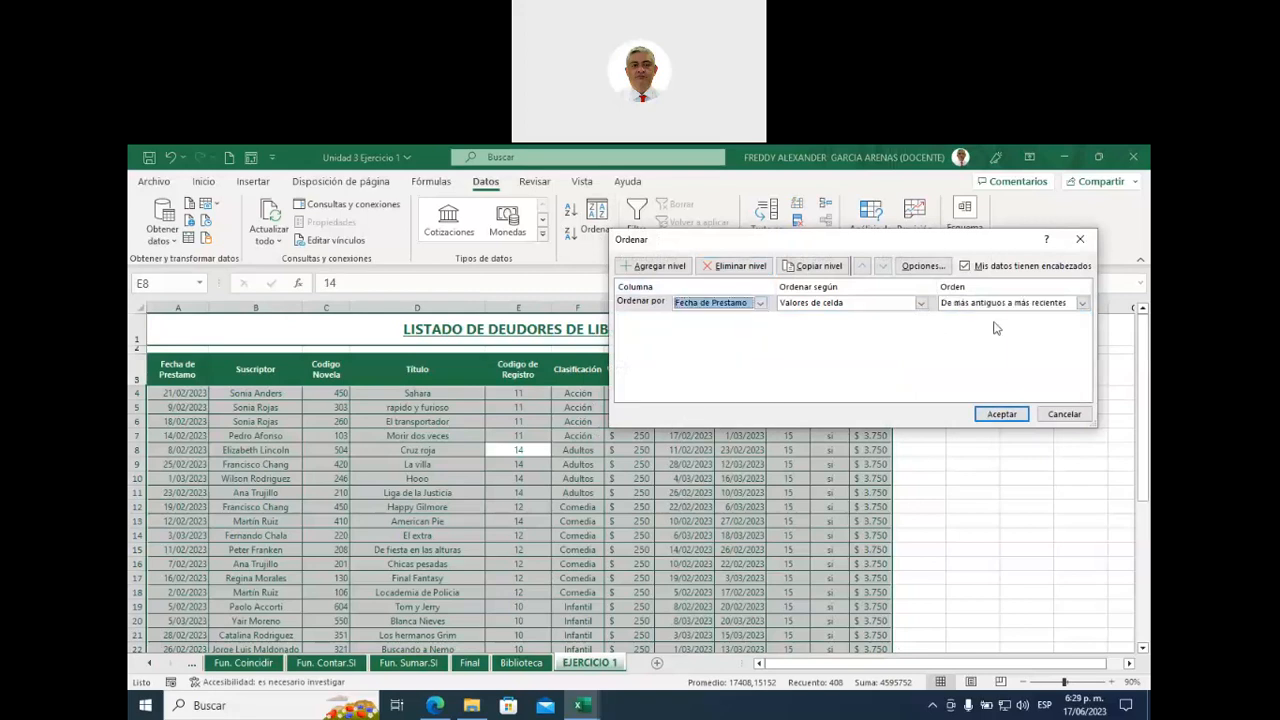
pyautogui.click(1082, 303)
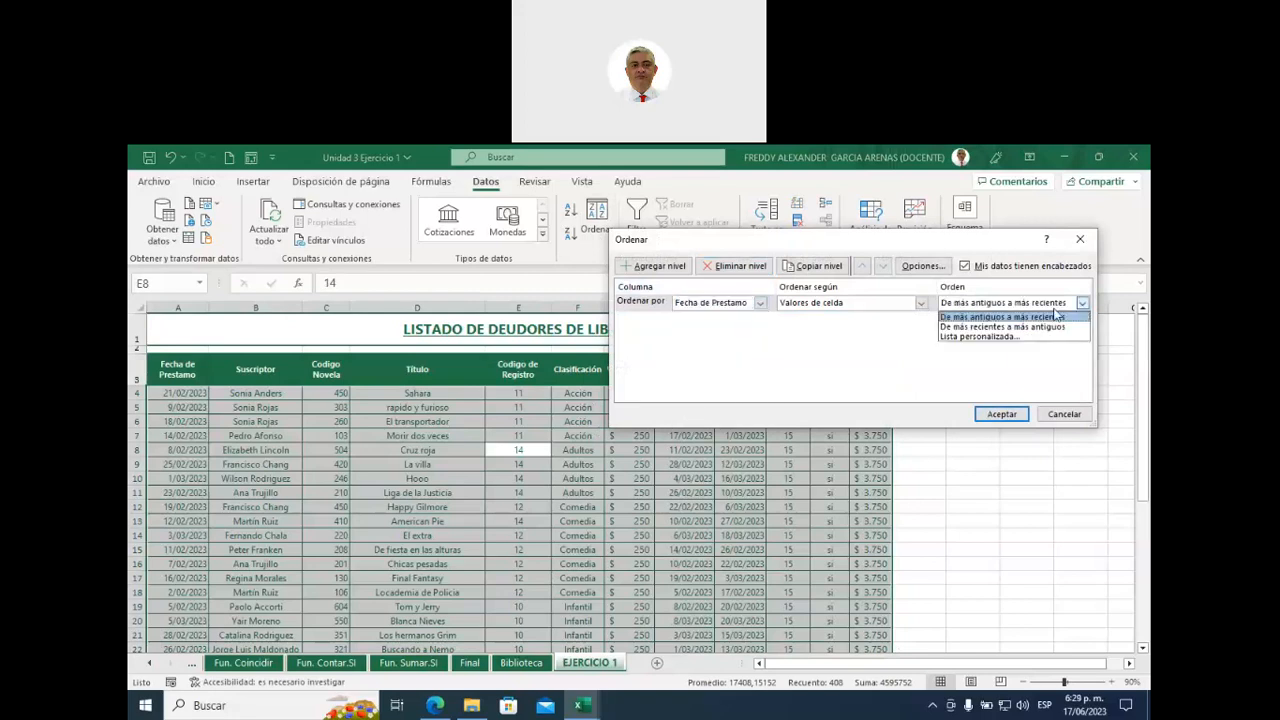
pyautogui.click(990, 318)
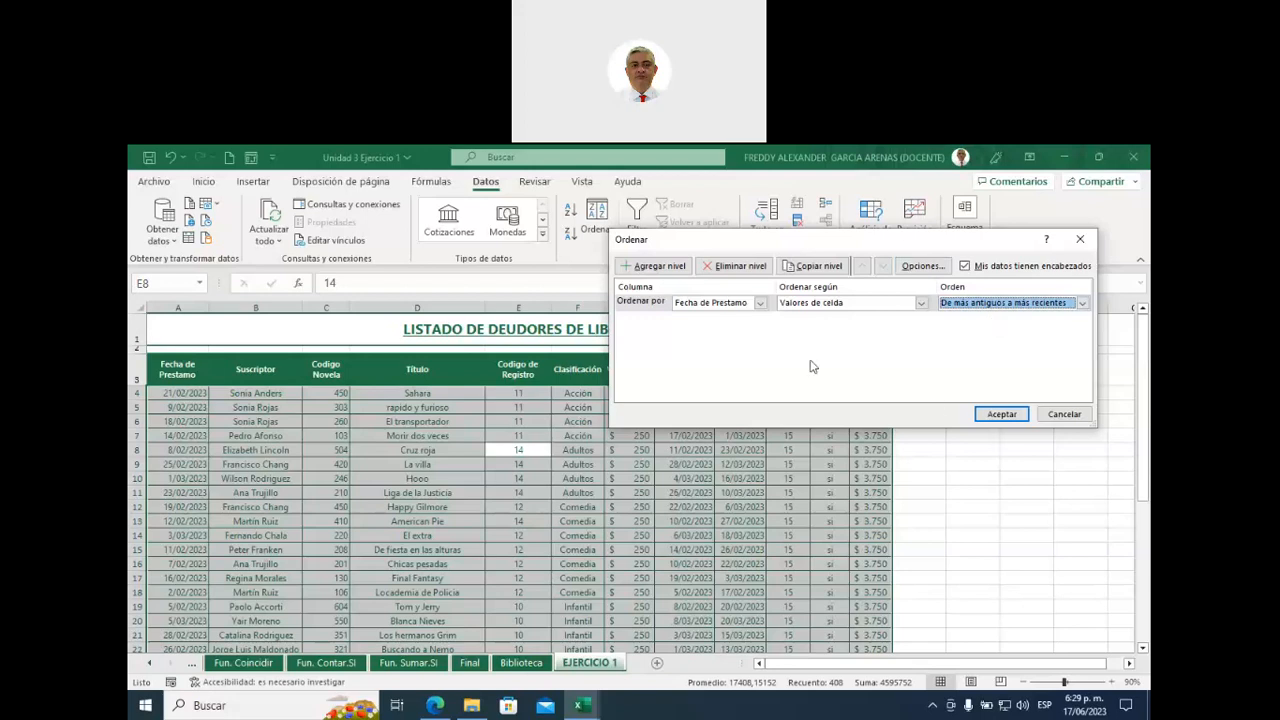
pyautogui.click(1003, 415)
# - Check the Fecha de Prestamo column from the first record down to the last one
pyautogui.click(180, 394)
pyautogui.moveTo(181, 412); pyautogui.dragTo(183, 621)
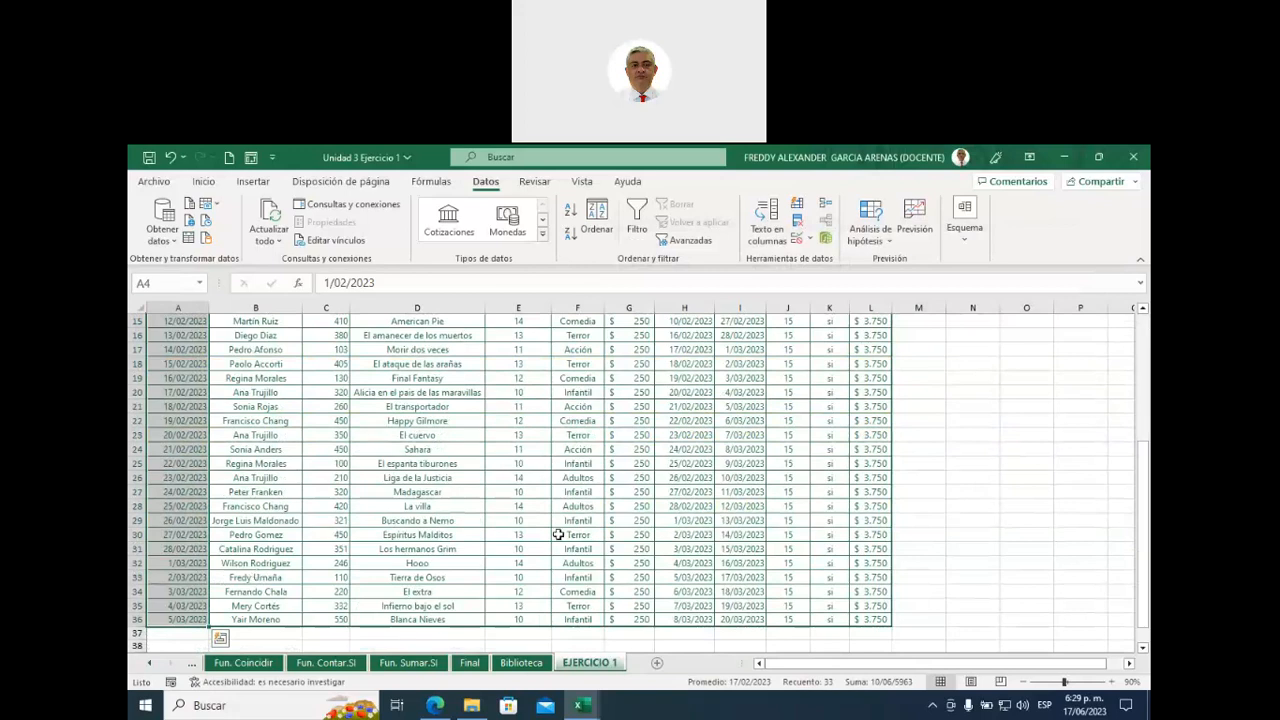
pyautogui.scroll(4, 558, 536)
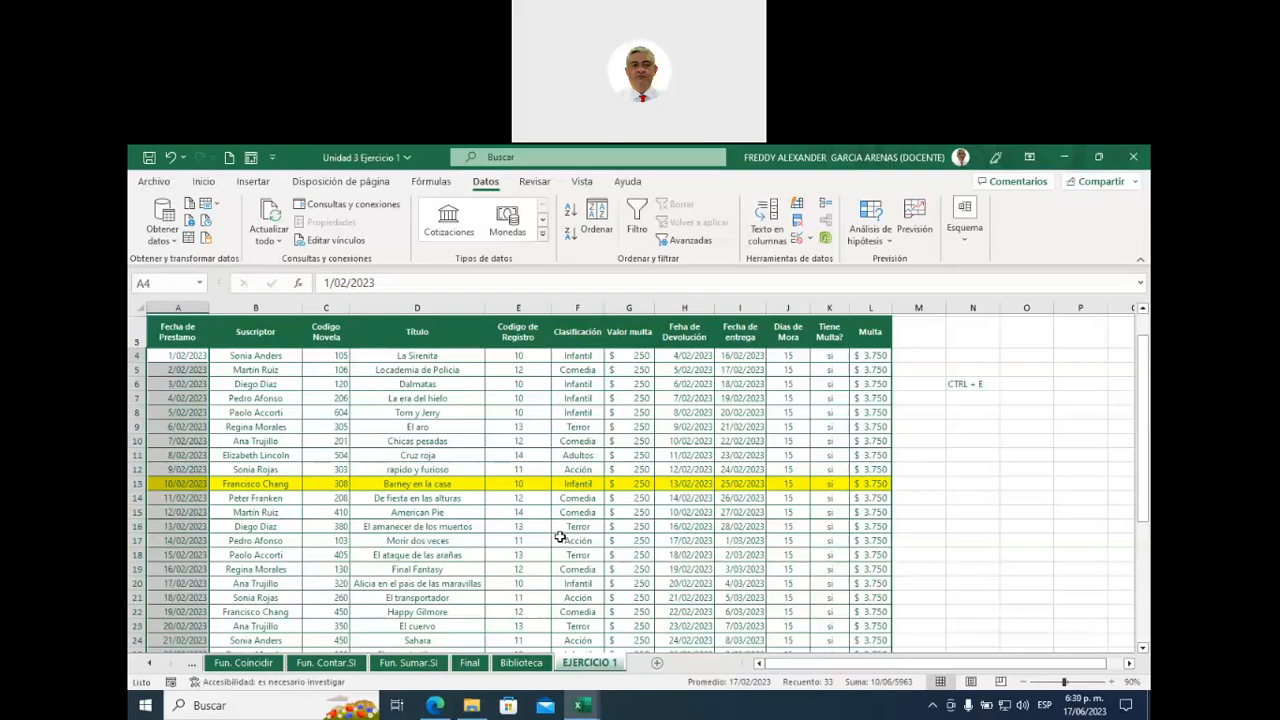
pyautogui.click(575, 426)
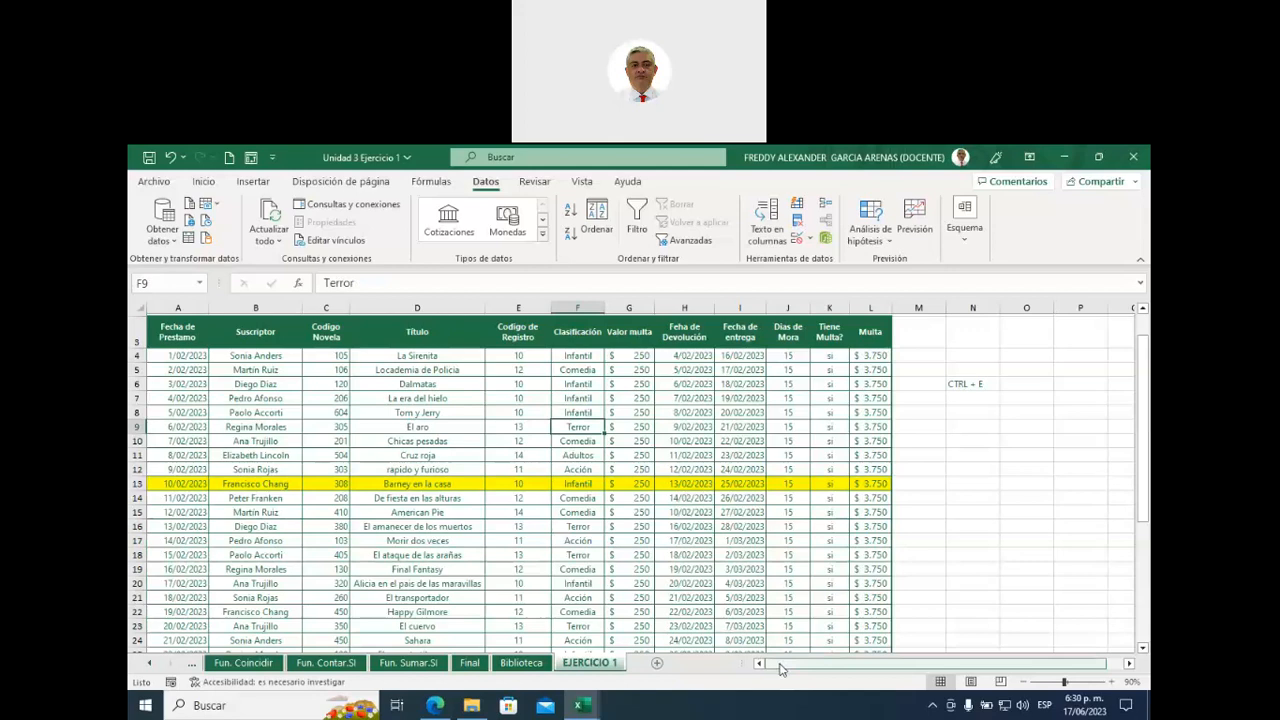
# - Enter the heading MESES in cell N8, in the empty area beside the debtors table
pyautogui.moveTo(781, 668); pyautogui.dragTo(795, 668)
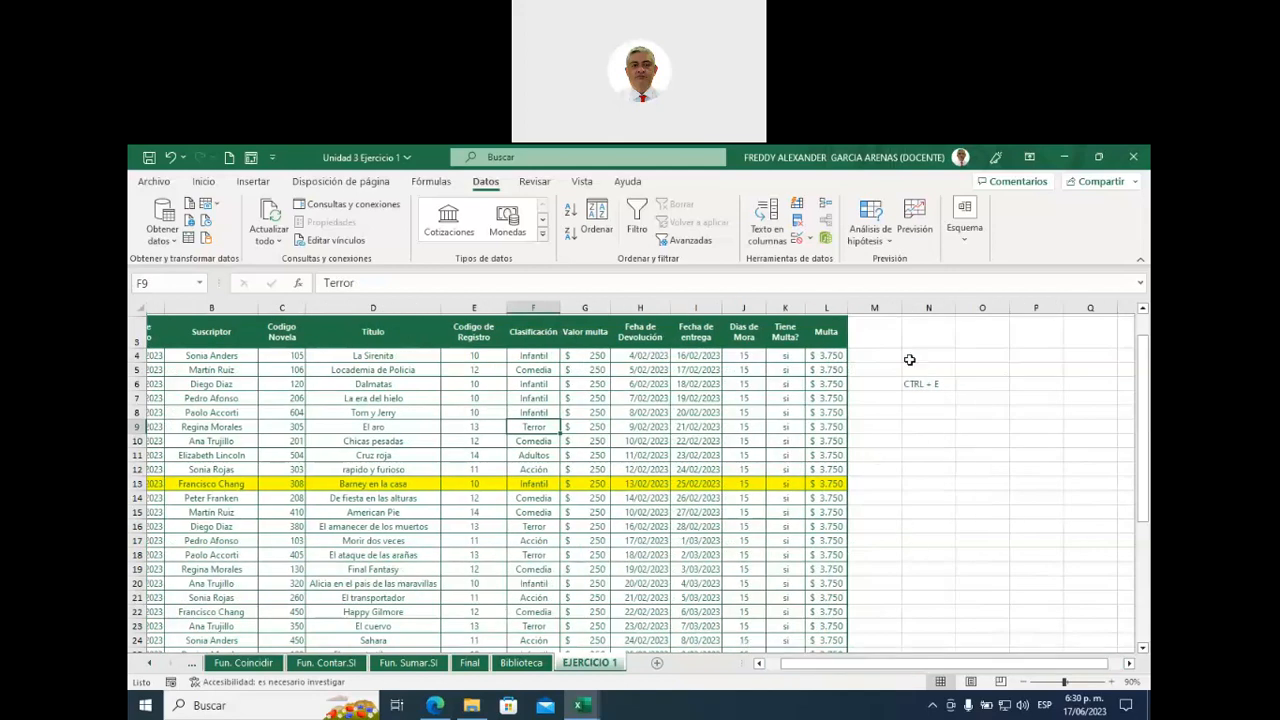
pyautogui.click(936, 412)
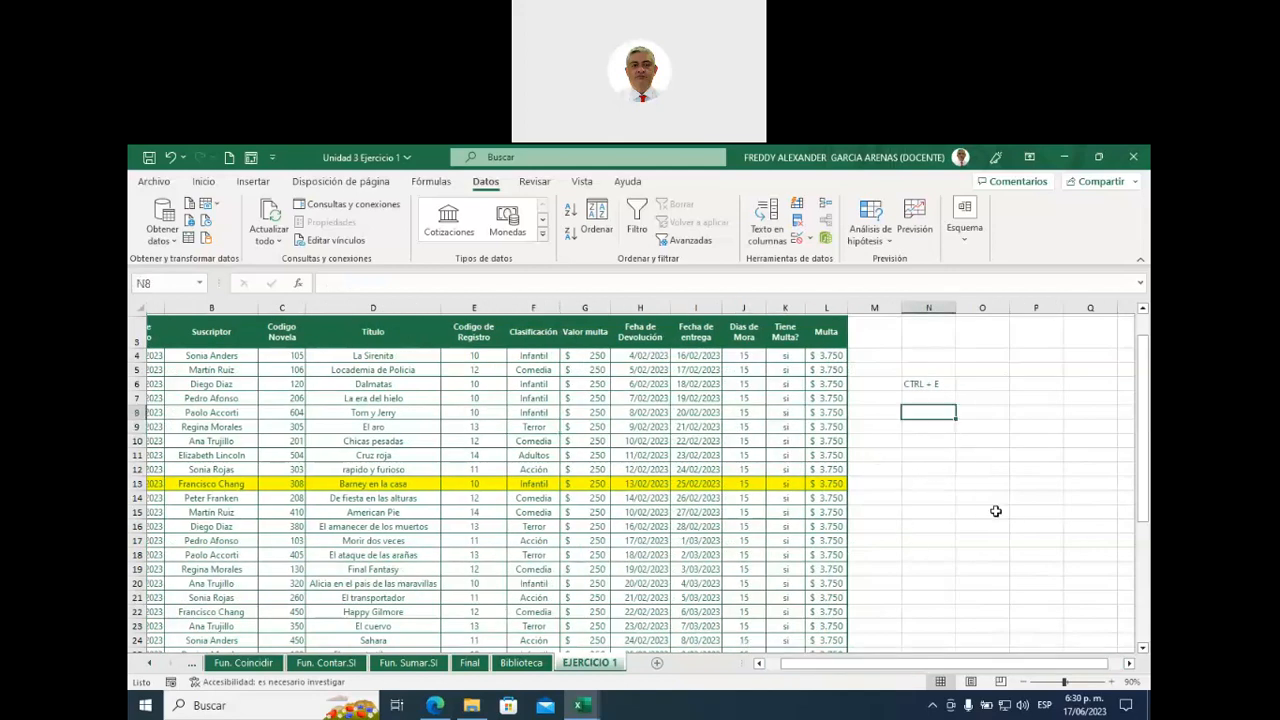
pyautogui.write('MESES')
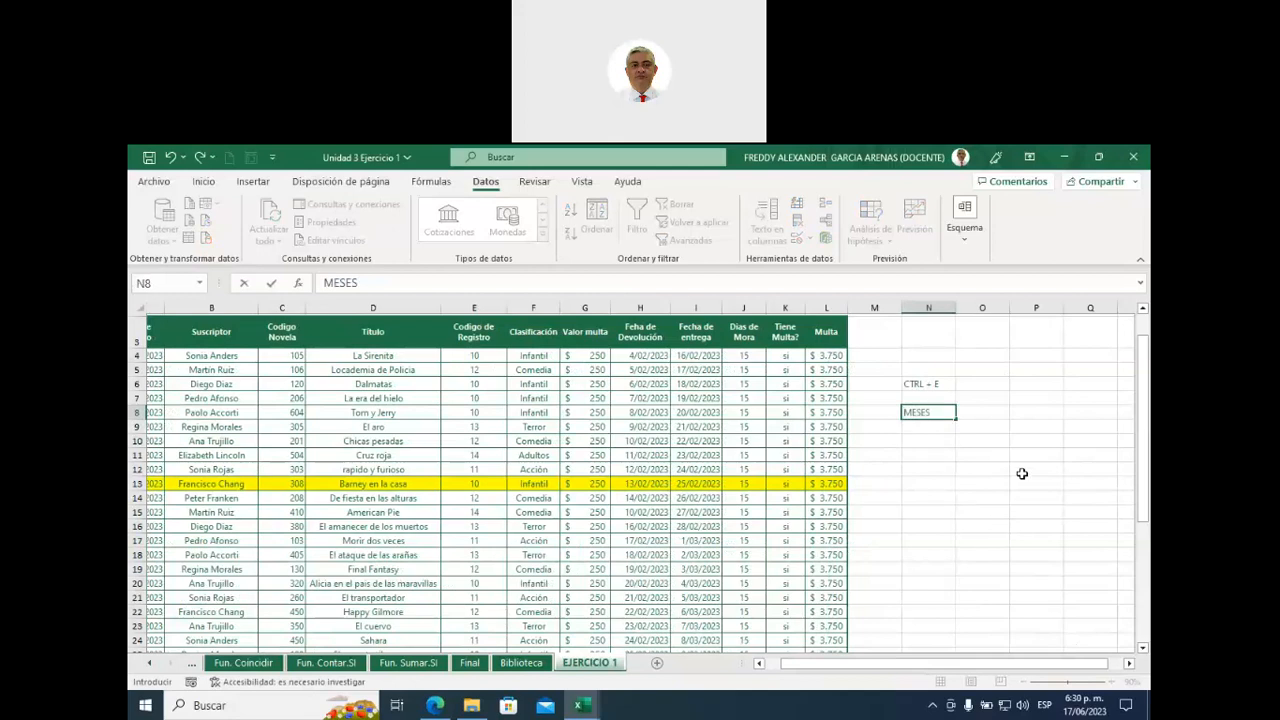
pyautogui.click(1023, 472)
# - Enter ENERO in cell N9 and FEBRERO out of order in cell N15
pyautogui.click(932, 428)
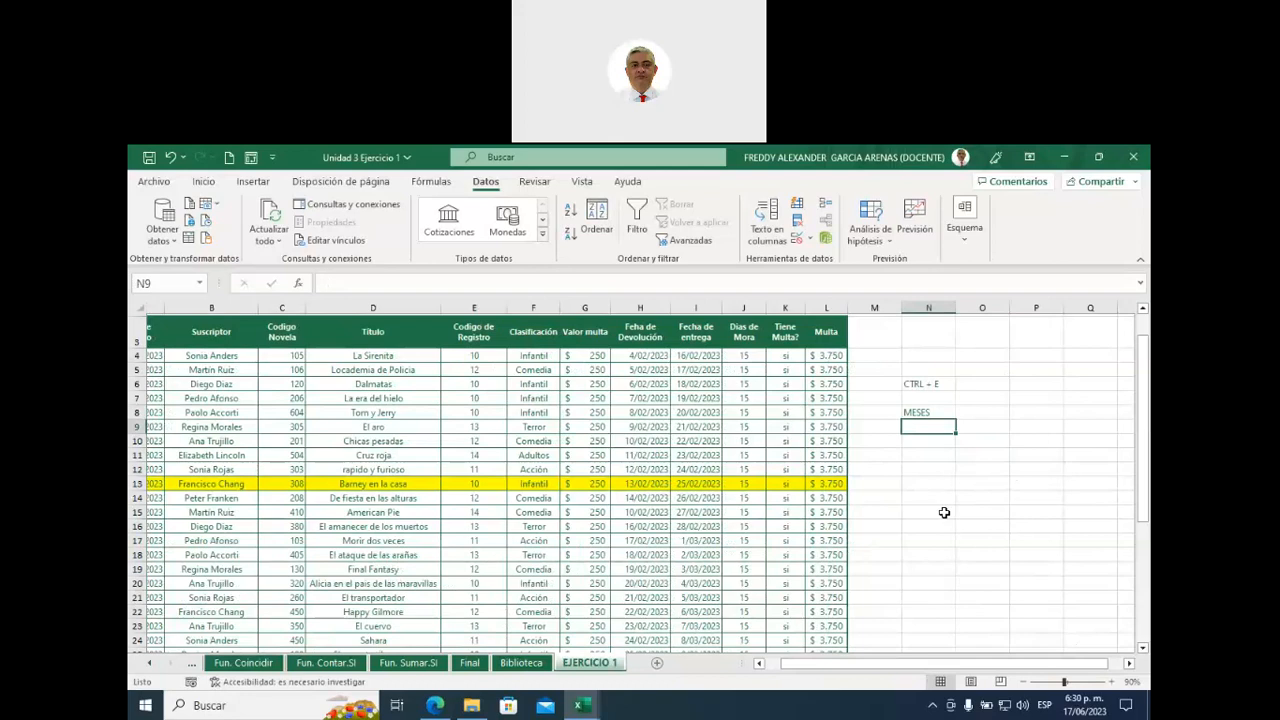
pyautogui.write('ENERO')
pyautogui.press('Return')
pyautogui.press('Down')
pyautogui.press('Down')
pyautogui.press('Down')
pyautogui.press('Down')
pyautogui.click(944, 512)
pyautogui.write('FEBRERO')
# - Add MARZO in cell N10 and ABRIL in cell N12 of the MESES list
pyautogui.press('Up')
pyautogui.press('Up')
pyautogui.press('Up')
pyautogui.press('Up')
pyautogui.press('Up')
pyautogui.write('MARZO')
pyautogui.press('Return')
pyautogui.press('Down')
pyautogui.write('ABRIL')
pyautogui.press('Return')
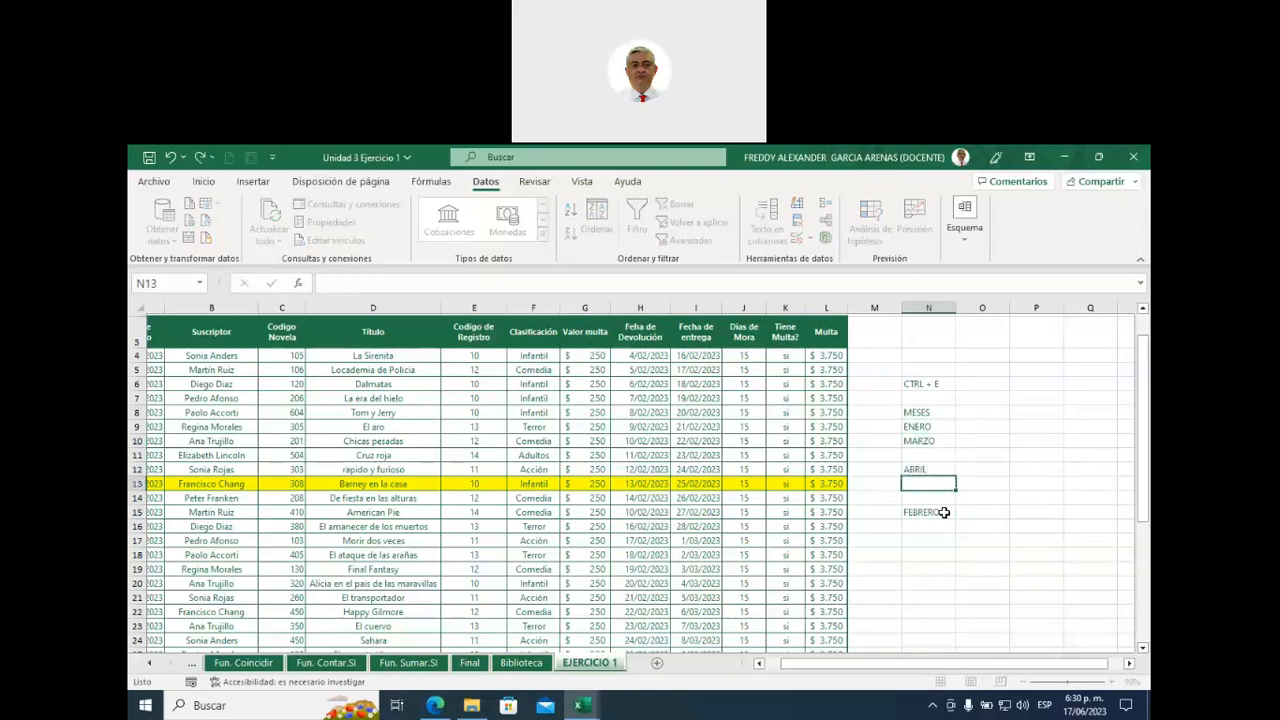
# - Fill N11 with MAYO, N13 with JUNIO and N14 with JULIO in the MESES list
pyautogui.press('Up')
pyautogui.press('Up')
pyautogui.press('Up')
pyautogui.press('Down')
pyautogui.write('MAYO')
pyautogui.press('Return')
pyautogui.press('Down')
pyautogui.write('JUNIO')
pyautogui.press('Return')
pyautogui.write('JULIO')
pyautogui.press('Return')
# - Enter AGOSTO in cell N16, under FEBRERO in the MESES list
pyautogui.press('Down')
pyautogui.write('AGOTO')
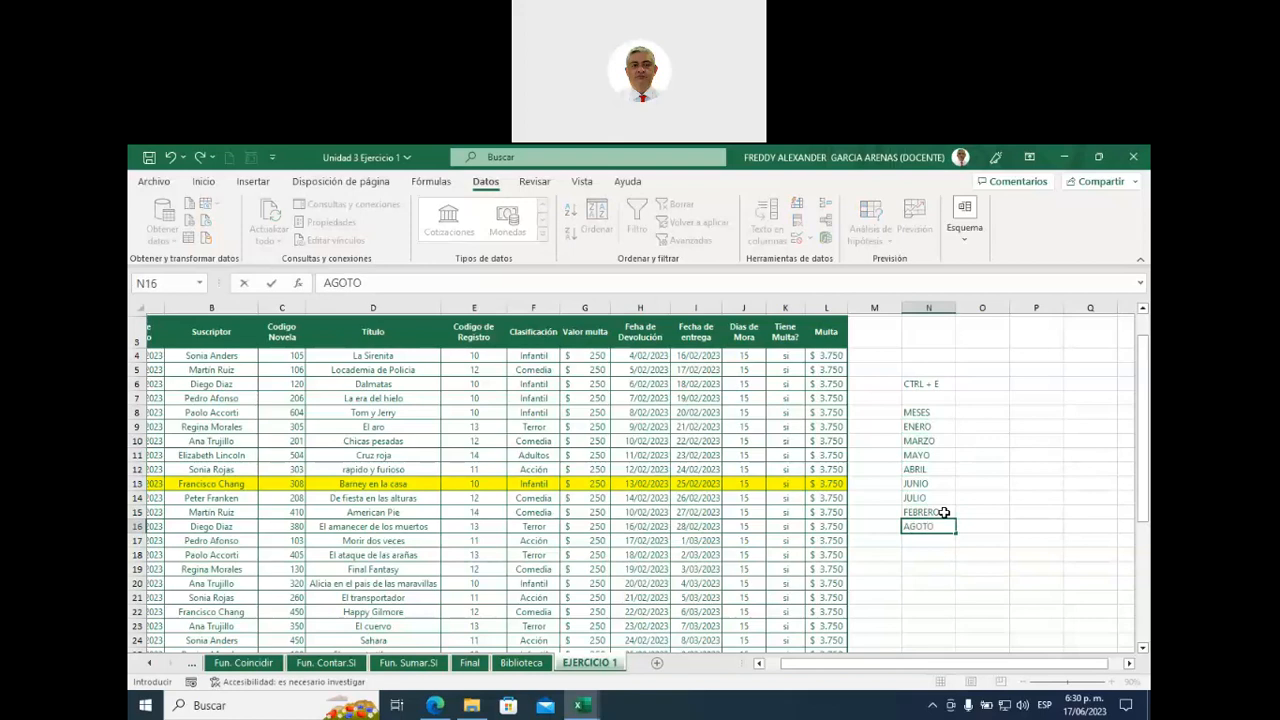
pyautogui.press('Up')
pyautogui.press('Up')
pyautogui.press('Down')
pyautogui.press('Down')
pyautogui.write('AGOSTO')
pyautogui.press('Return')
# - Go through the months entered so far in the MESES list to see which are missing
pyautogui.press('Up')
pyautogui.press('Up')
pyautogui.press('Up')
pyautogui.press('Up')
pyautogui.press('Up')
pyautogui.press('Up')
pyautogui.press('Up')
pyautogui.press('Up')
pyautogui.press('Up')
pyautogui.press('Down')
pyautogui.press('Down')
pyautogui.press('Down')
pyautogui.press('Down')
pyautogui.press('Down')
pyautogui.press('Down')
pyautogui.press('Down')
pyautogui.press('Down')
pyautogui.press('Down')
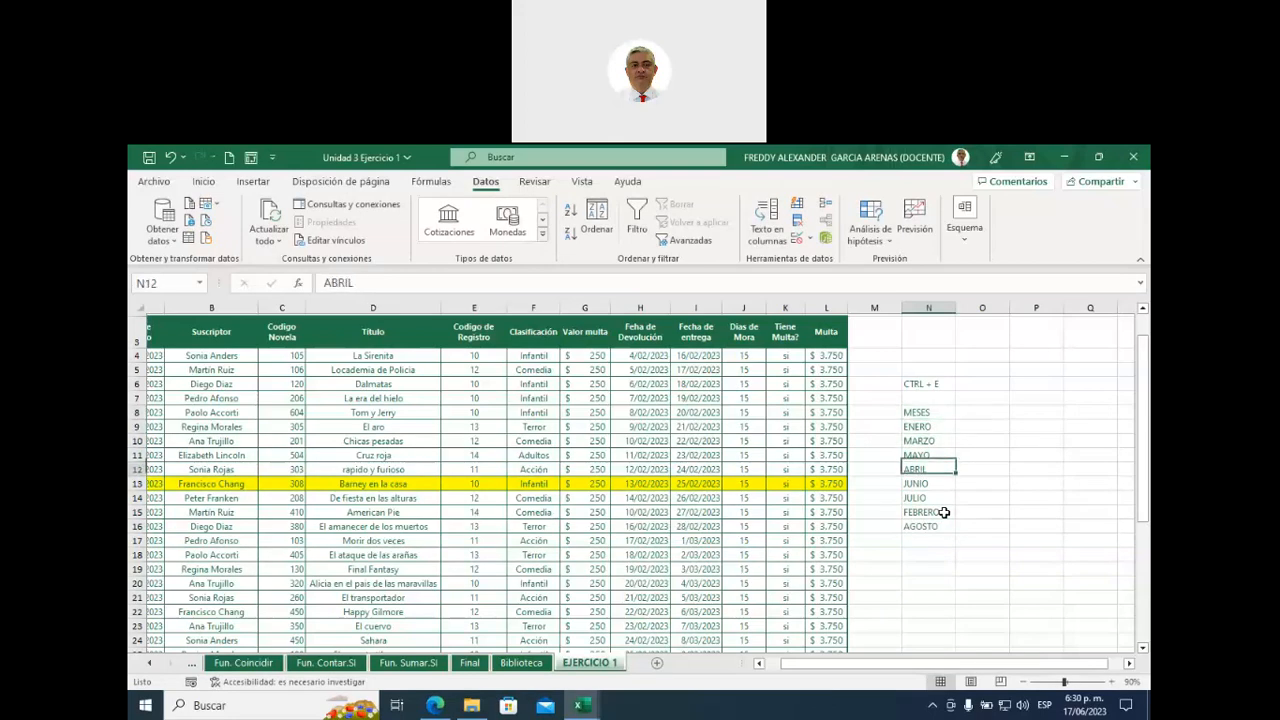
# - Enter SEPTIEMBRE in cell N19, leaving two blank cells under AGOSTO
pyautogui.press('Down')
pyautogui.press('Down')
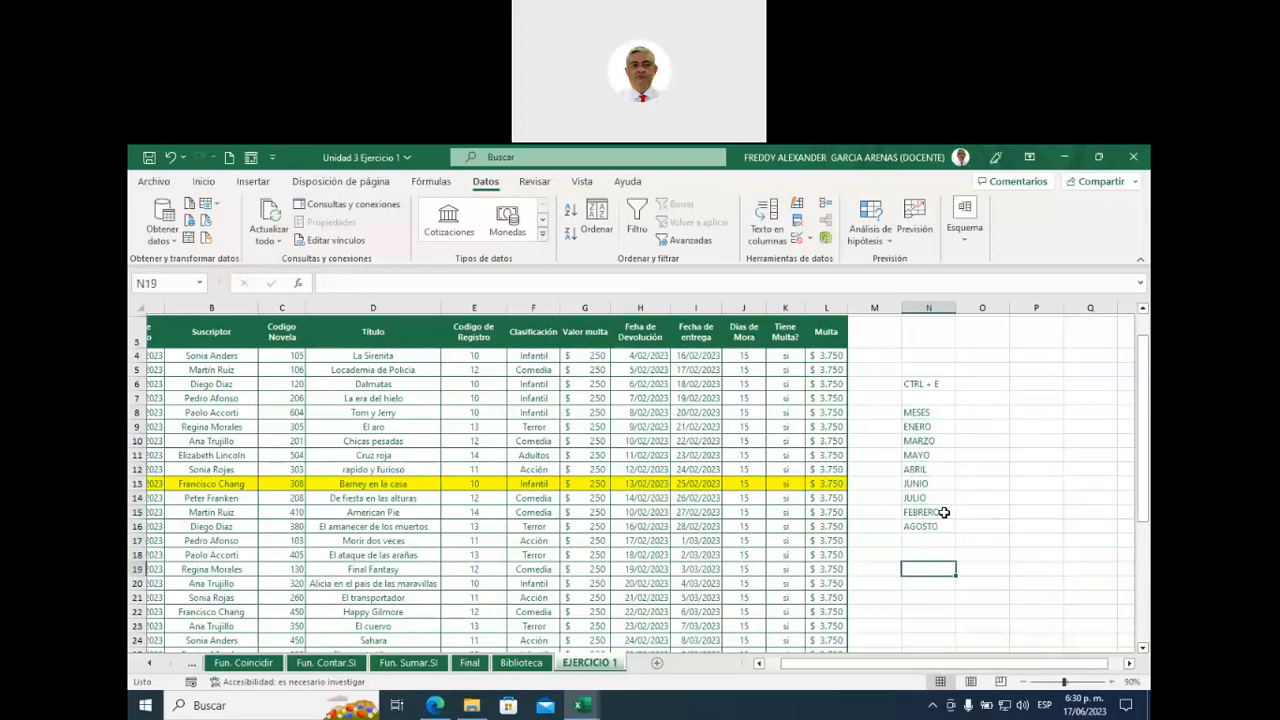
pyautogui.write('SEPTIERMBTR')
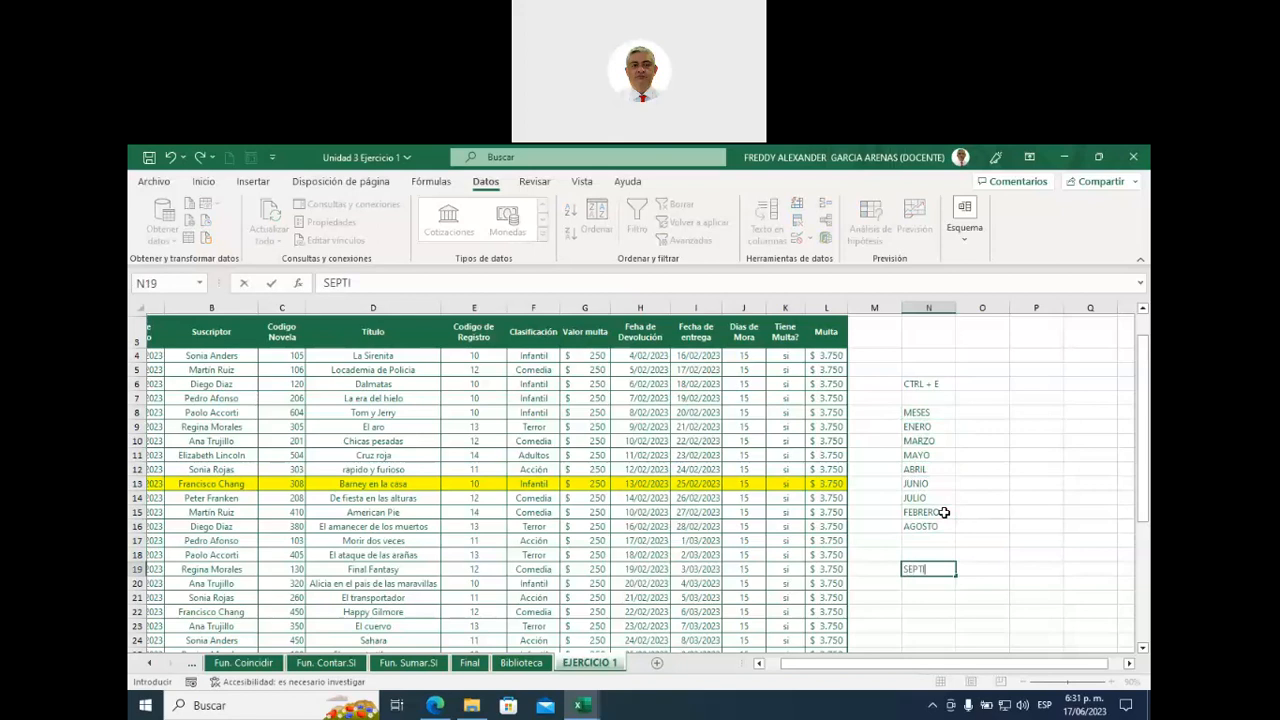
pyautogui.press('BackSpace')
pyautogui.press('BackSpace')
pyautogui.press('BackSpace')
pyautogui.press('BackSpace')
pyautogui.press('BackSpace')
pyautogui.press('BackSpace')
pyautogui.write('EMBTR')
pyautogui.press('BackSpace')
pyautogui.press('BackSpace')
pyautogui.write('RE')
# - Complete the MESES list with OCTUBRE in N17, NOVIEMBRE in N18 and DICIEMBRE in N20
pyautogui.press('Up')
pyautogui.press('Up')
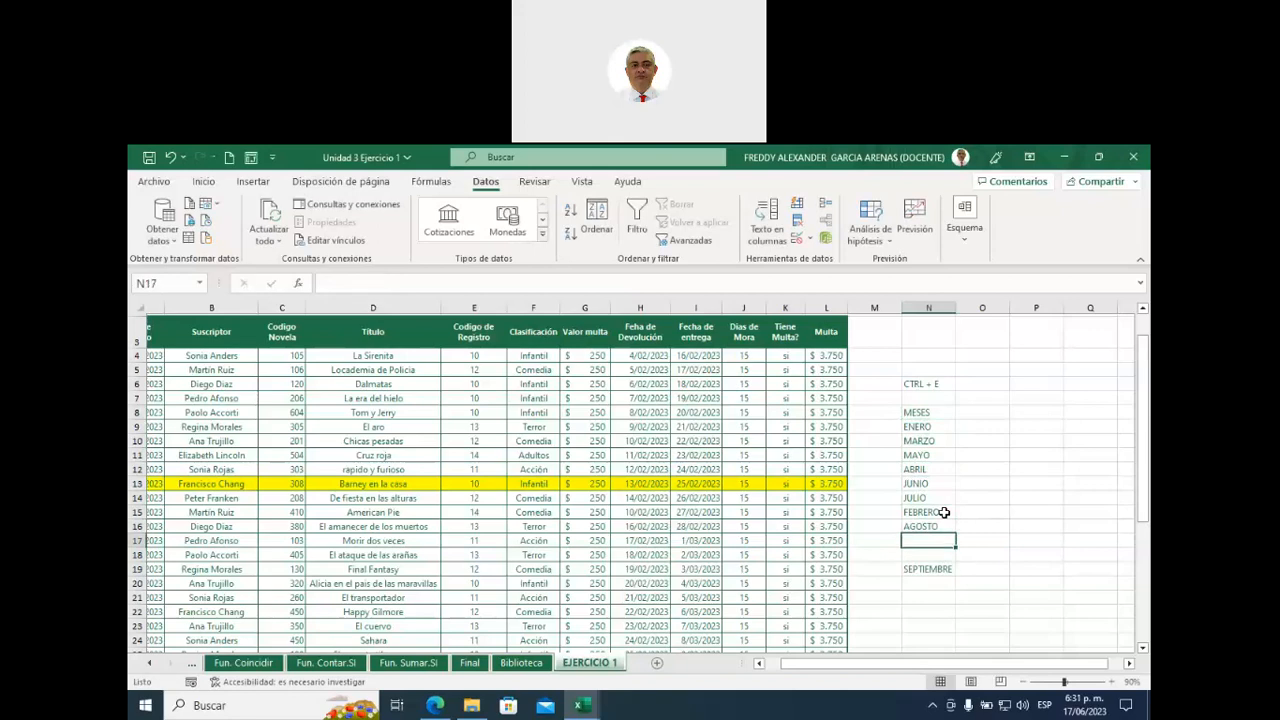
pyautogui.write('OCTUBRE')
pyautogui.press('Return')
pyautogui.write('NOVIEMBRE')
pyautogui.press('Return')
pyautogui.press('Return')
pyautogui.write('DICIEMBRE')
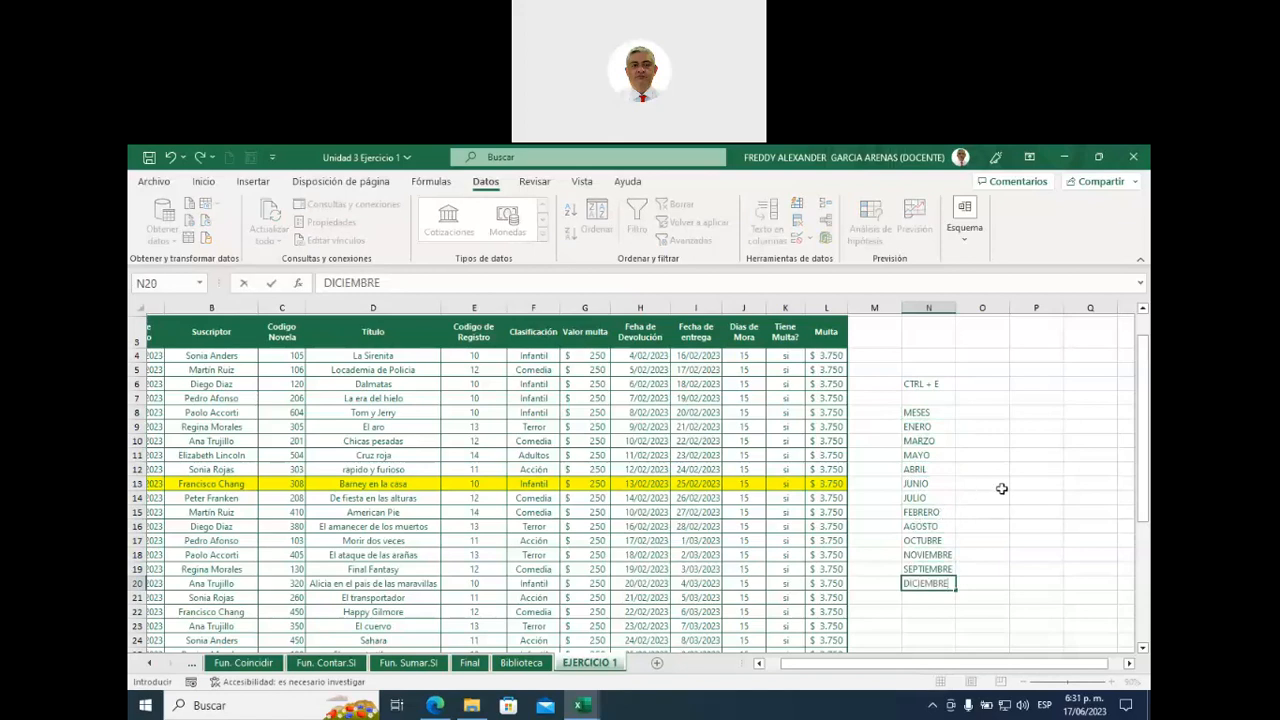
pyautogui.click(1003, 487)
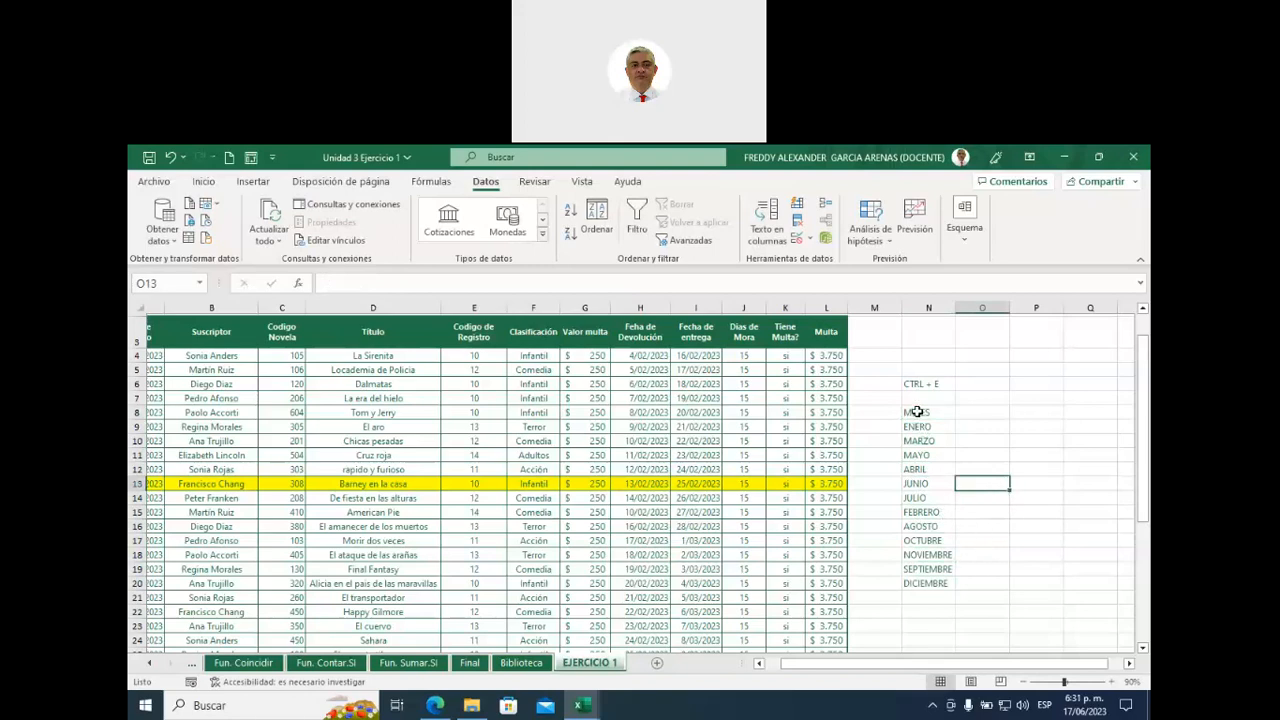
# - Select the MESES list with its heading, N8:N20, and open the custom sort settings for it
pyautogui.moveTo(917, 426); pyautogui.dragTo(923, 588)
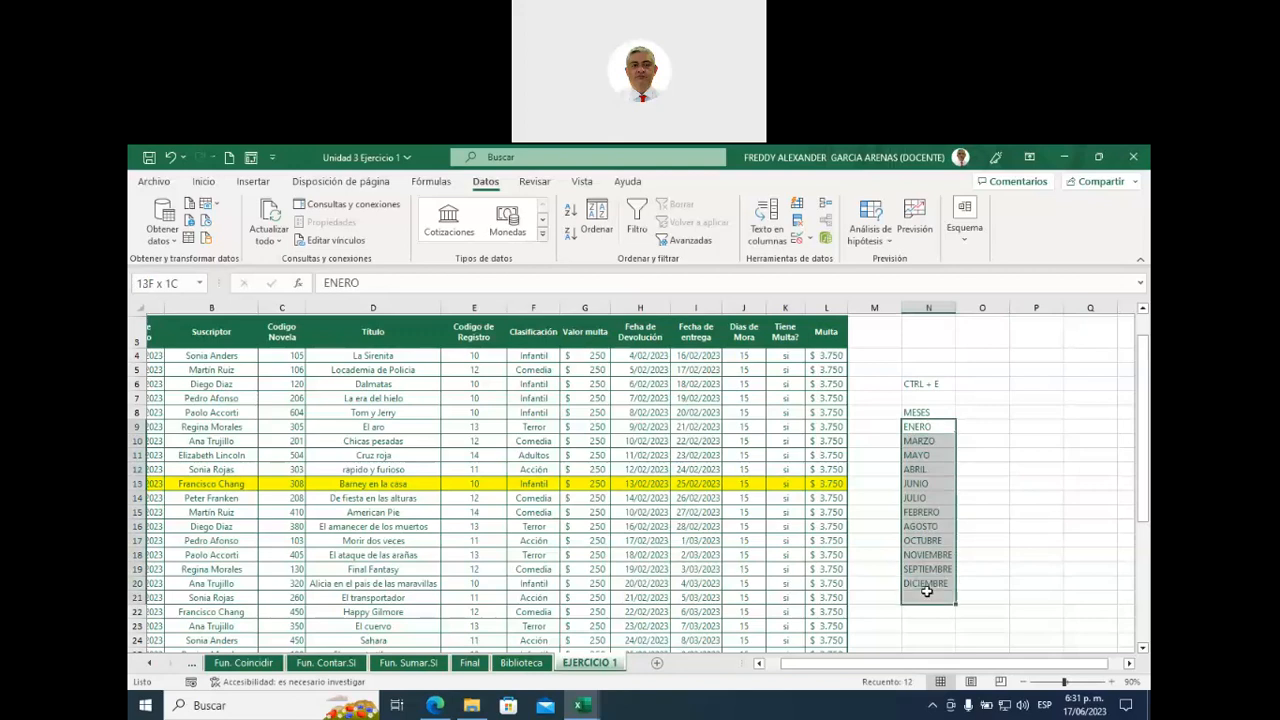
pyautogui.click(926, 596)
pyautogui.moveTo(912, 430); pyautogui.dragTo(924, 588)
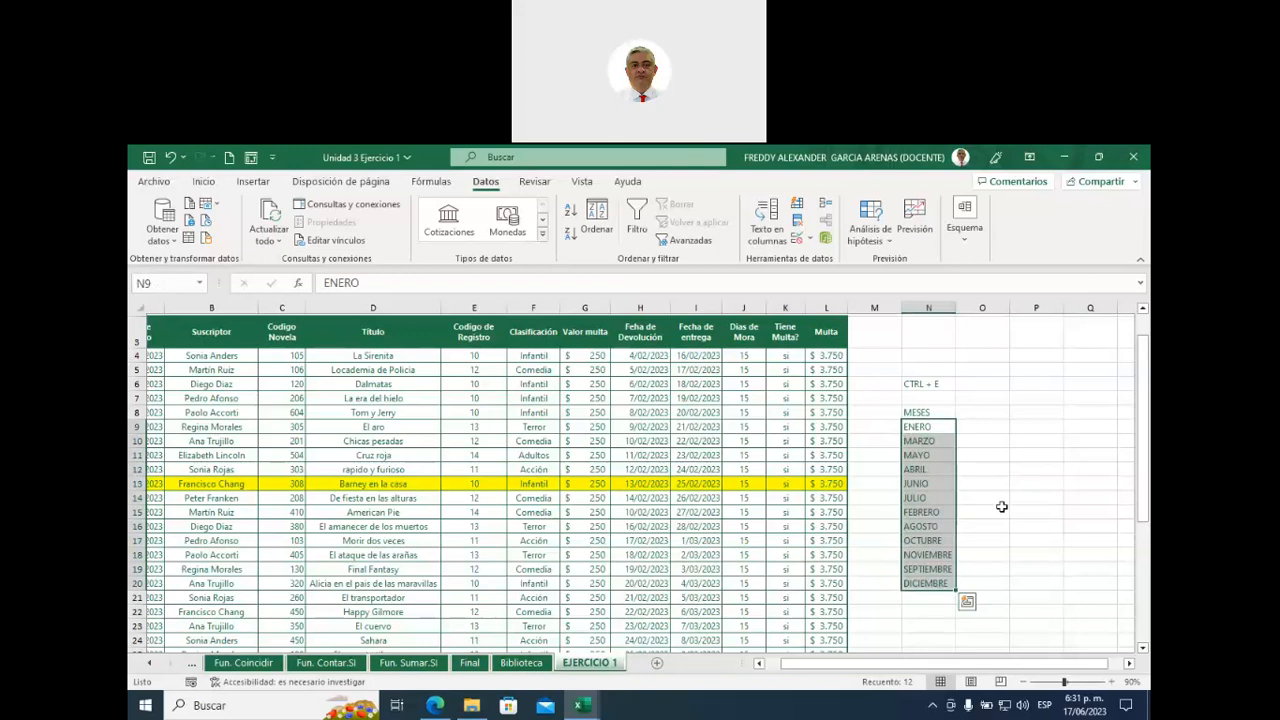
pyautogui.moveTo(916, 412); pyautogui.dragTo(928, 582)
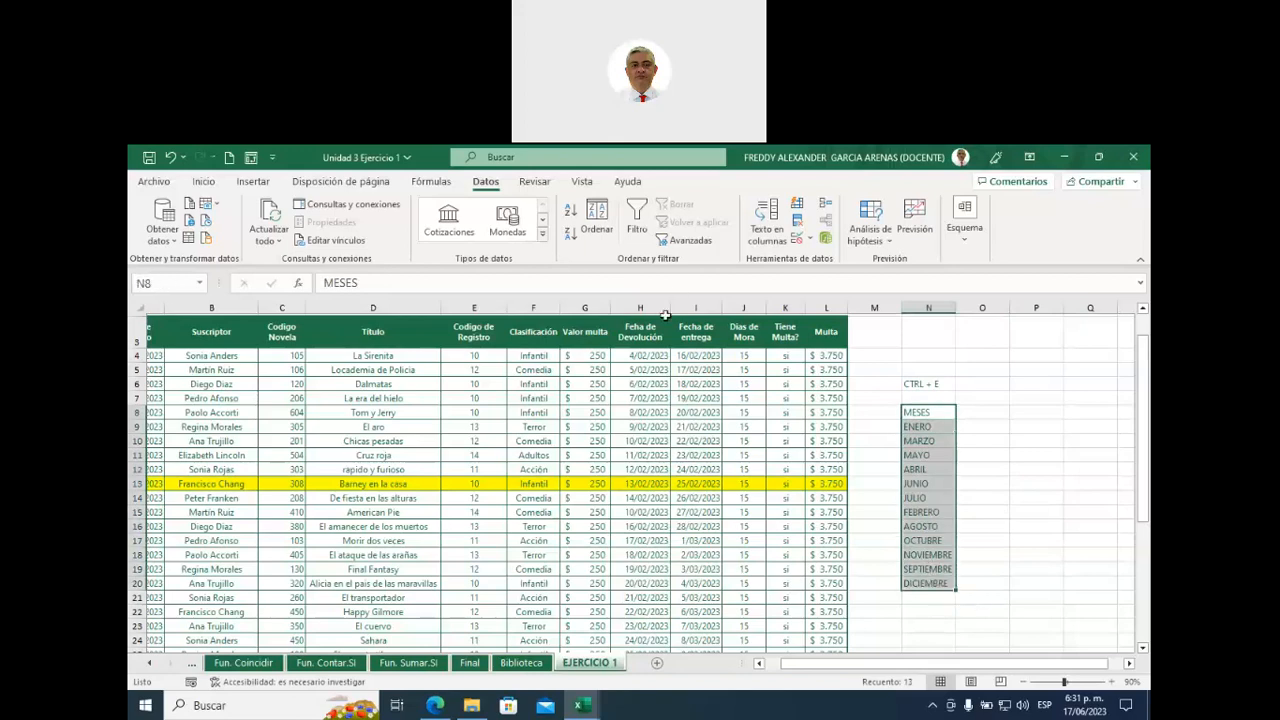
pyautogui.click(598, 228)
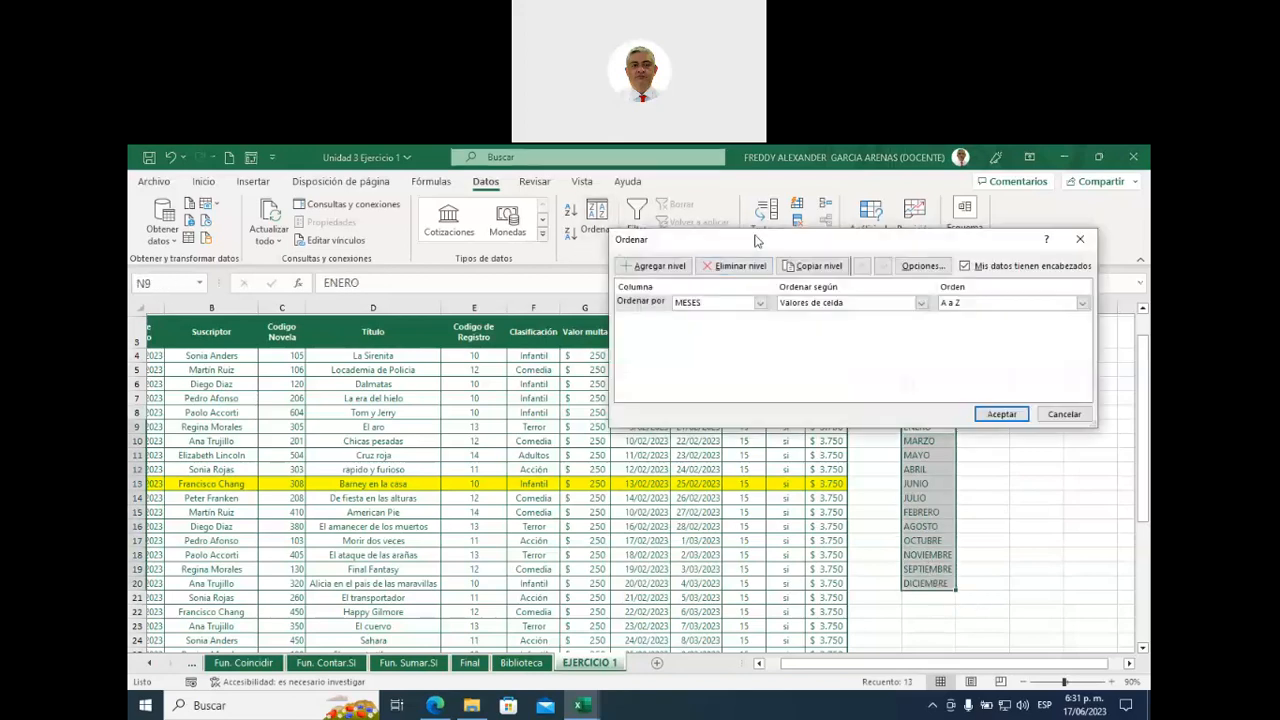
pyautogui.moveTo(755, 240); pyautogui.dragTo(519, 253)
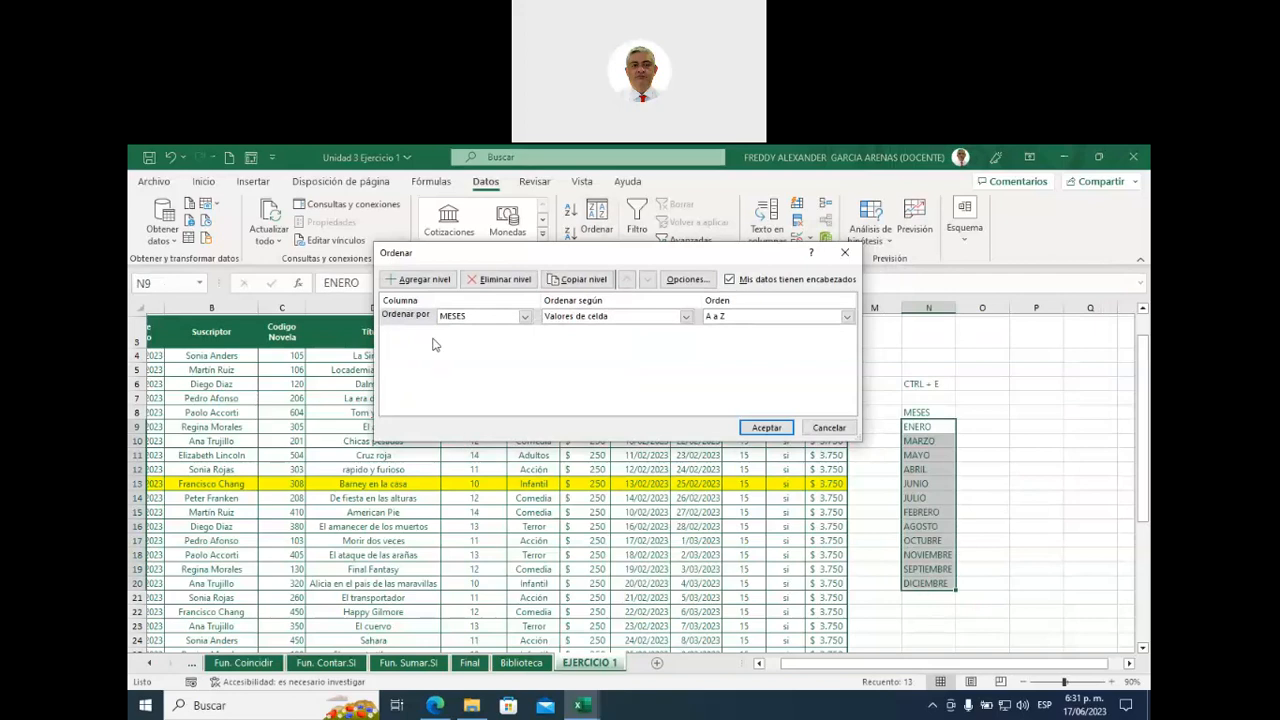
# - Choose Lista personalizada as the order of the MESES sort level, keeping the months visible beside the dialog
pyautogui.click(847, 318)
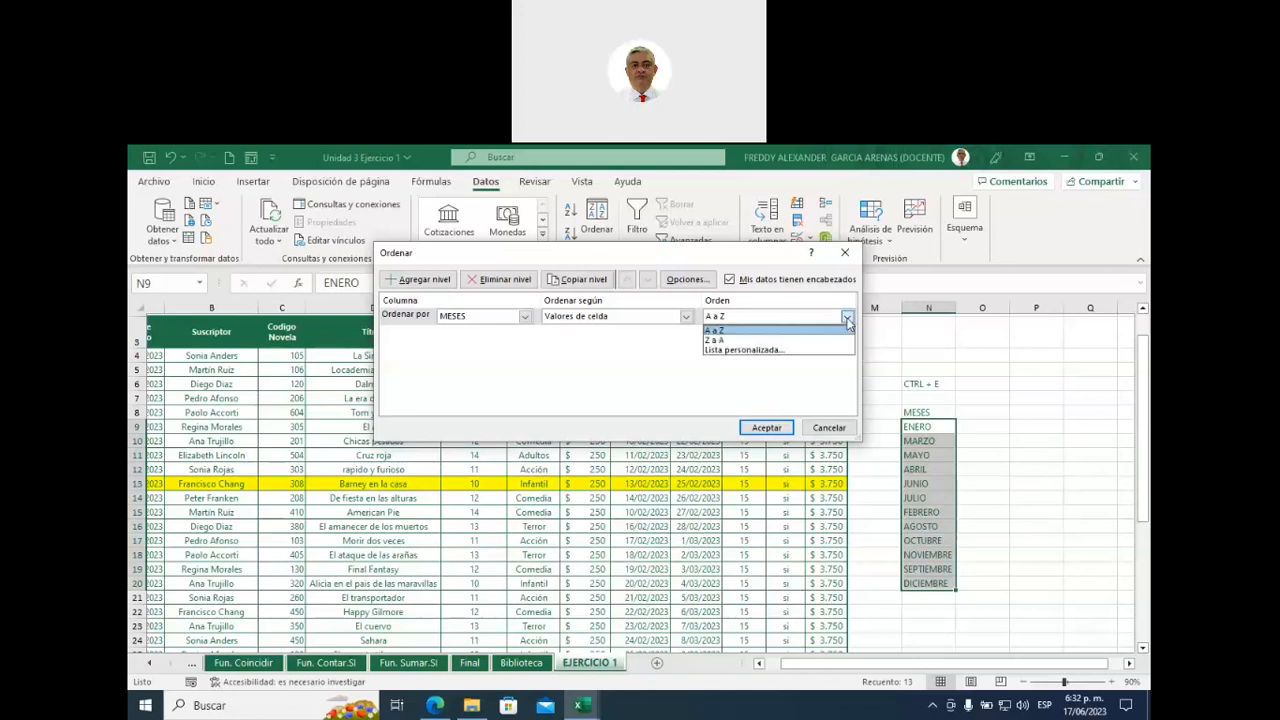
pyautogui.click(770, 351)
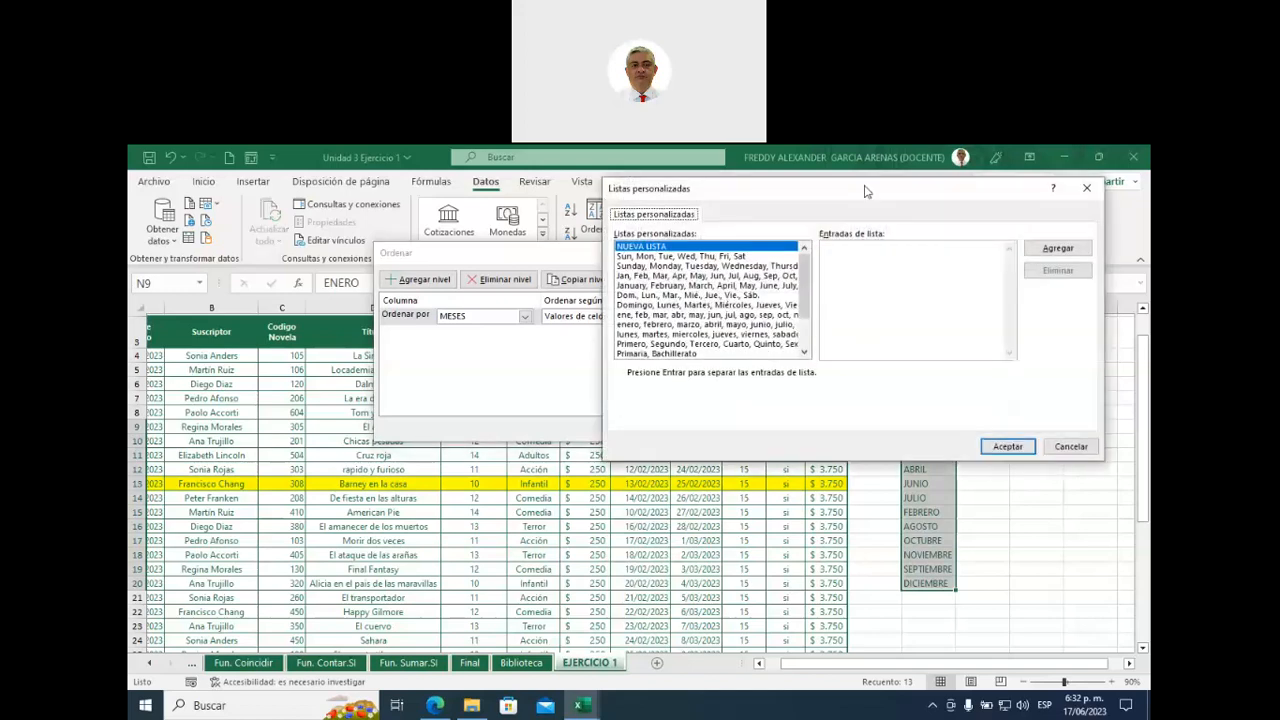
pyautogui.moveTo(866, 191); pyautogui.dragTo(607, 349)
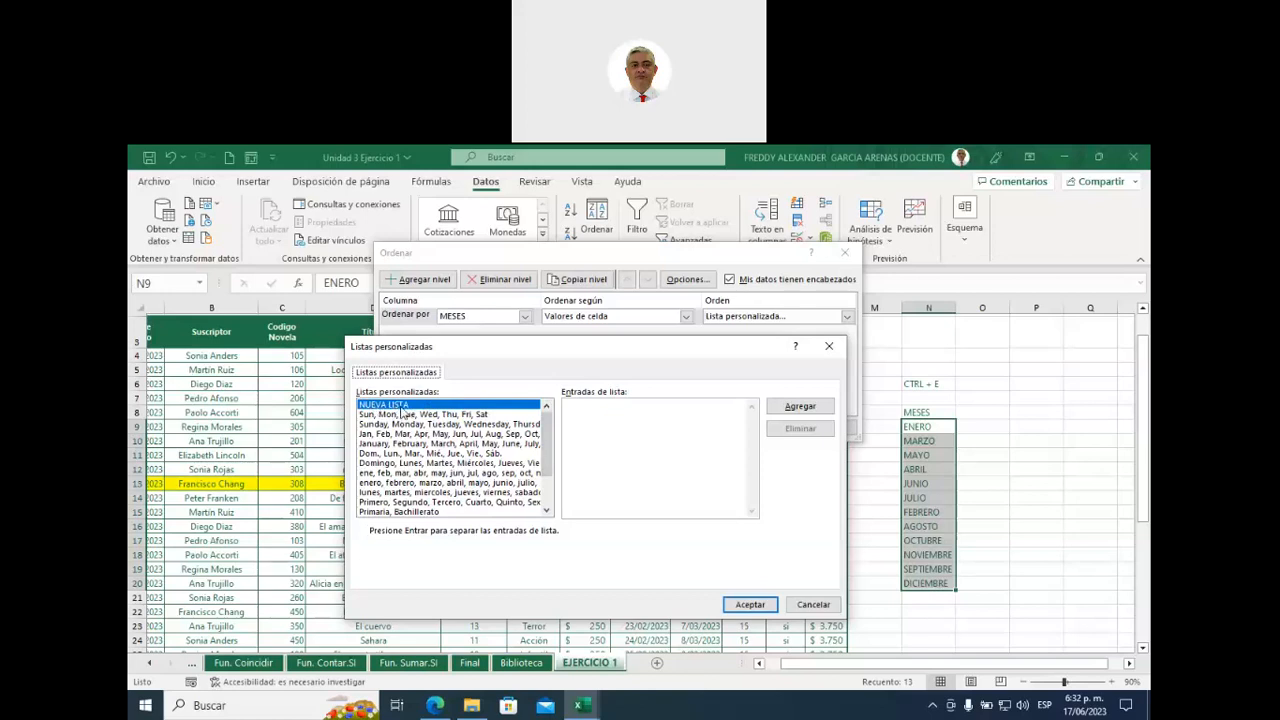
# - Add a new custom list with the entries DICIEMBRE, NOVIEMBRE, OCTUBRE, SEPTIEMBRE, AGOSTO, JULIO, JUNIO, MAYO, ABRIL, MARZO, FEBRERO, ENERO
pyautogui.click(401, 407)
pyautogui.write('DICIEMBRE')
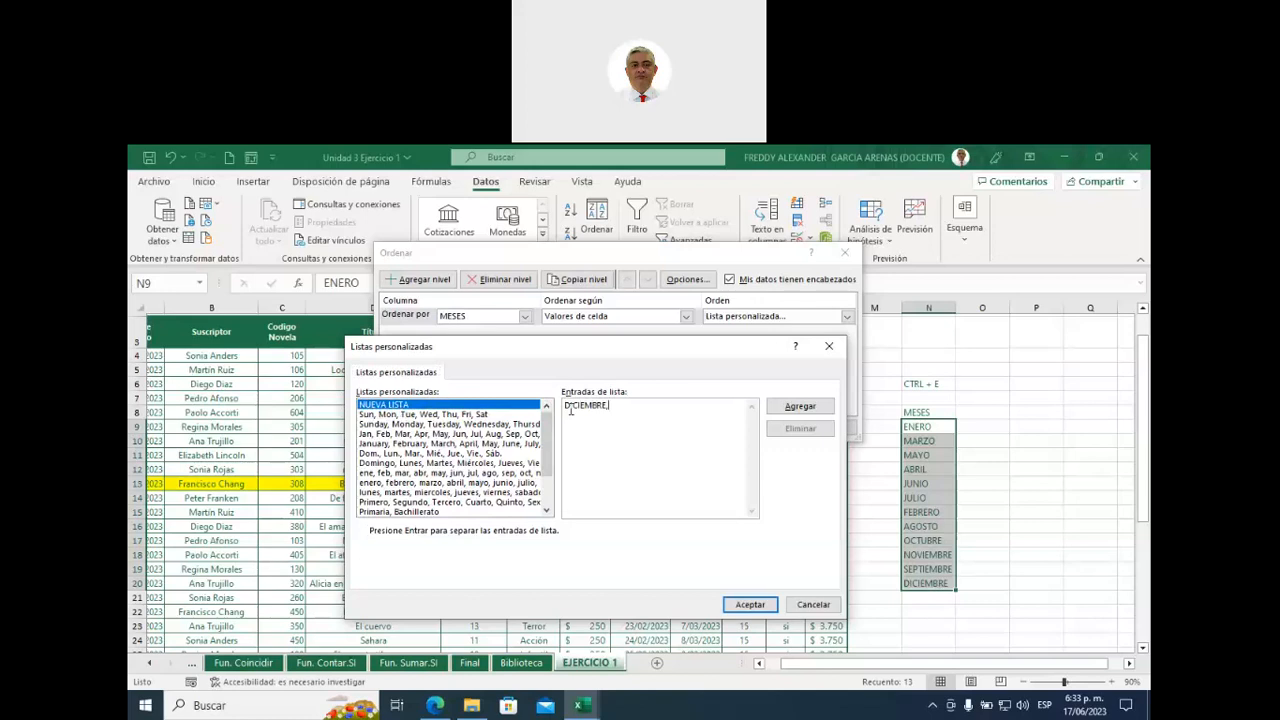
pyautogui.write(', NOVIEMBRE, OCTUBRE, SEPTIEM')
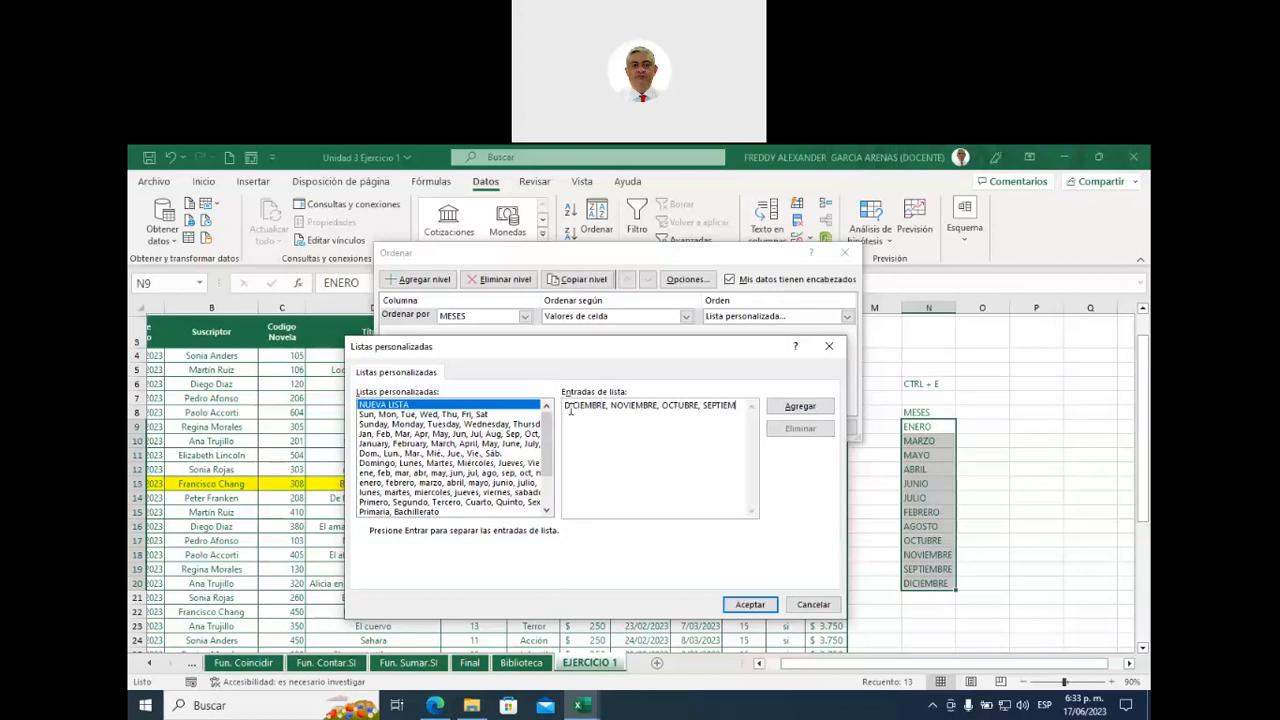
pyautogui.write('BRE, AGOSTO, J')
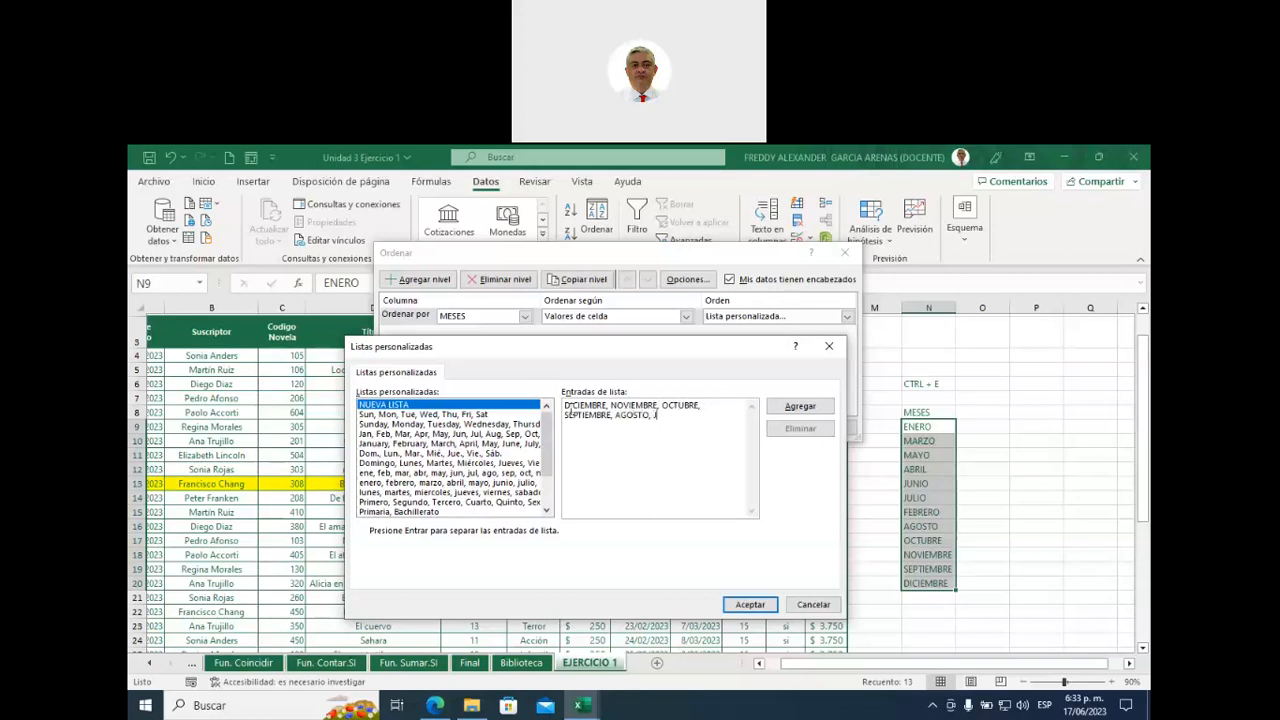
pyautogui.write('ULIO, JUNI')
pyautogui.write('O')
pyautogui.write(', ')
pyautogui.write('MA')
pyautogui.write('YO')
pyautogui.write(', ABRIL')
pyautogui.write(', MAR')
pyautogui.write('ZO, ')
pyautogui.write('FEBRERO')
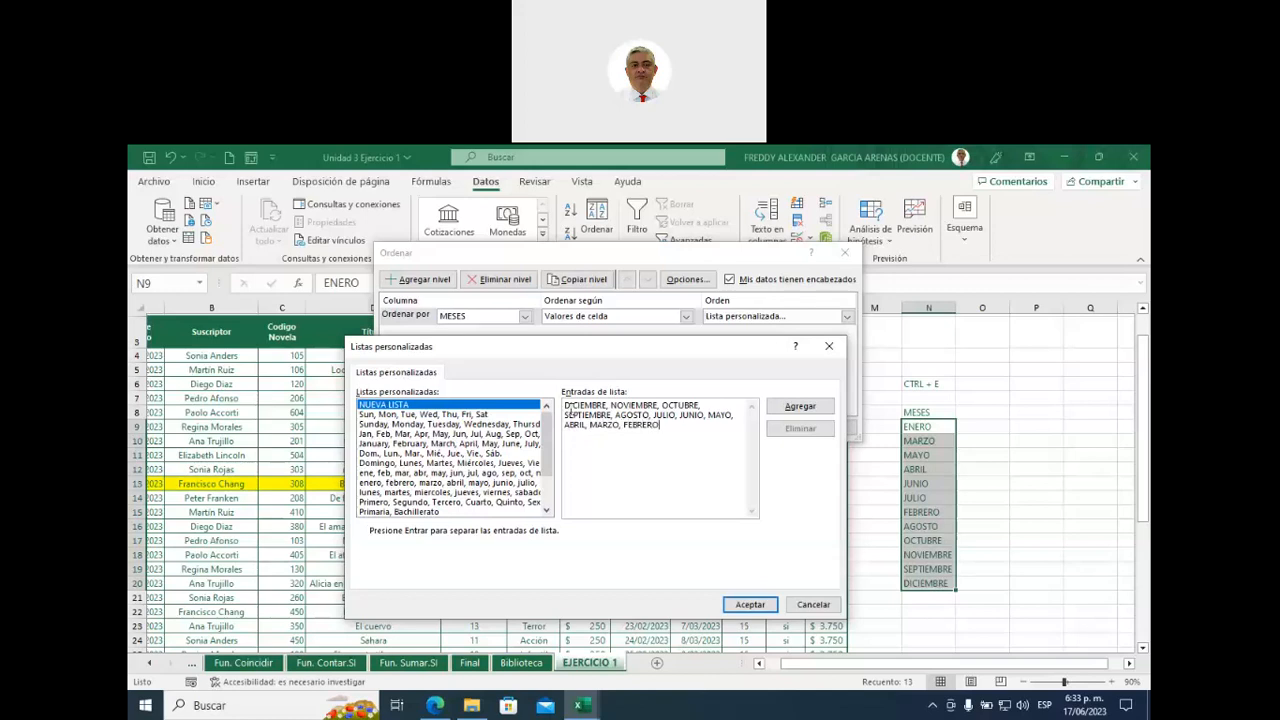
pyautogui.write(', ENERO')
pyautogui.click(800, 407)
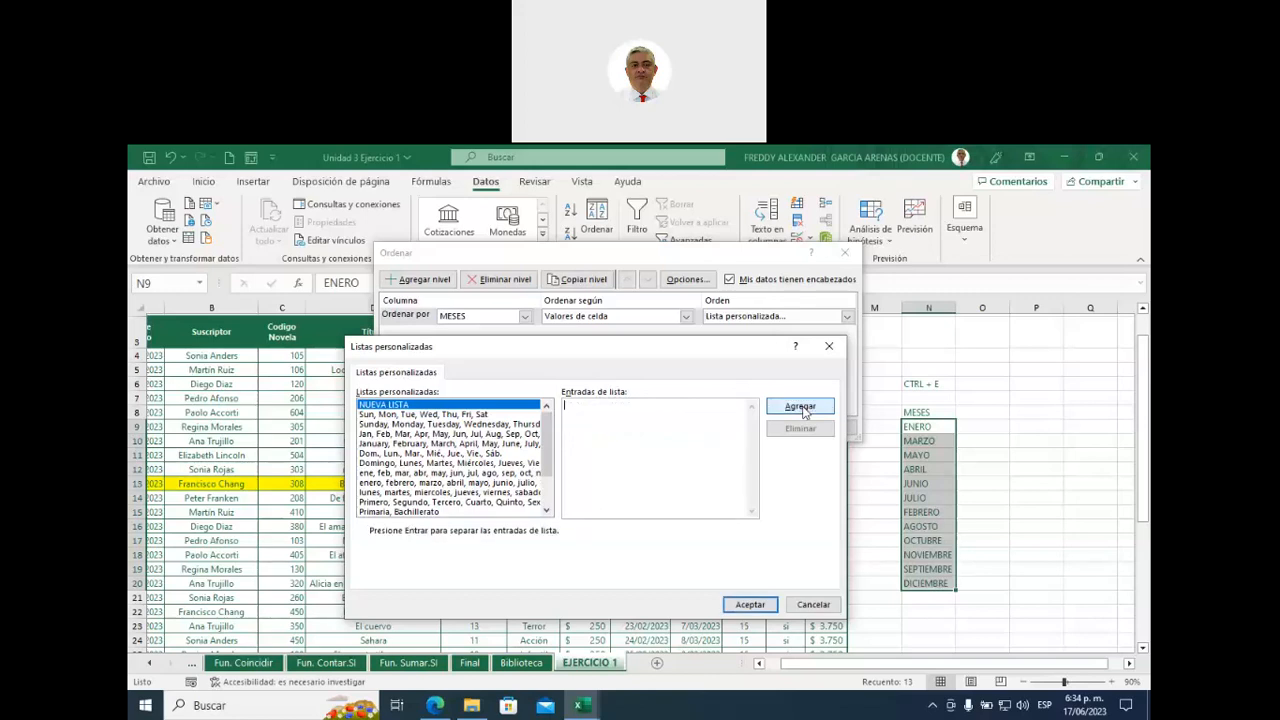
# - Choose the Diciembre-to-Enero custom list as the order and sort the MESES list by it
pyautogui.scroll(-2, 539, 445)
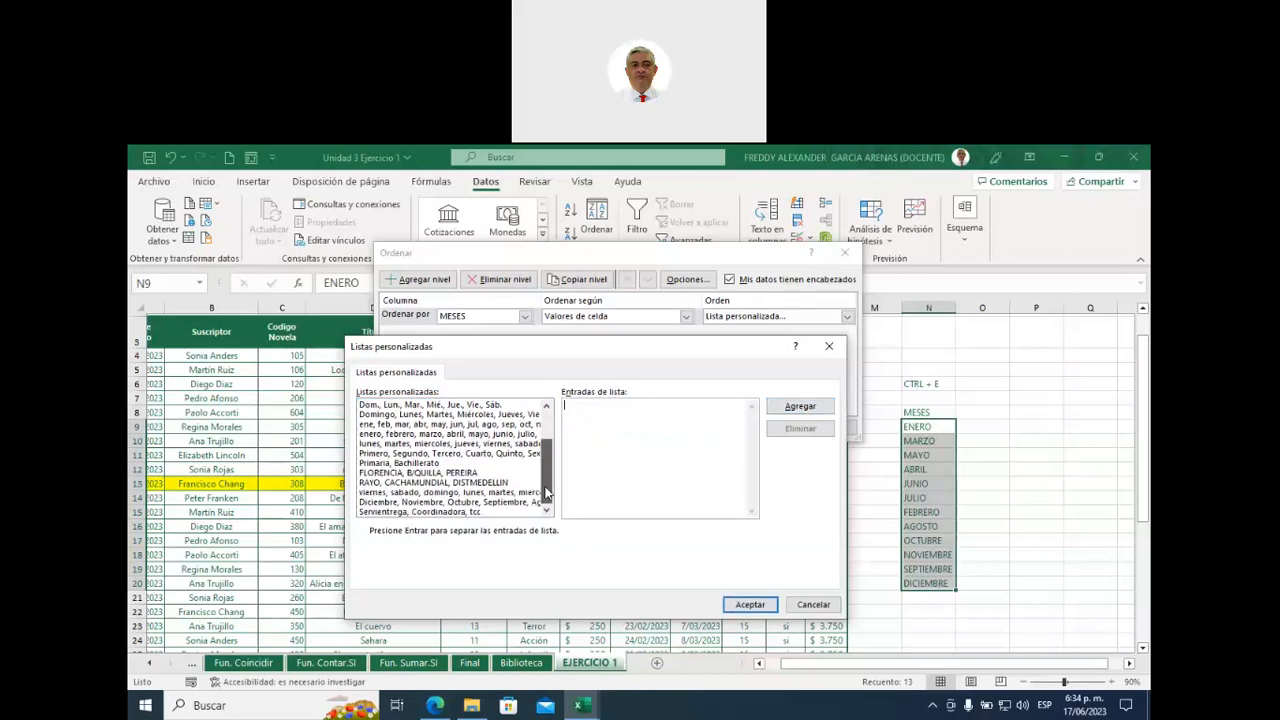
pyautogui.click(370, 504)
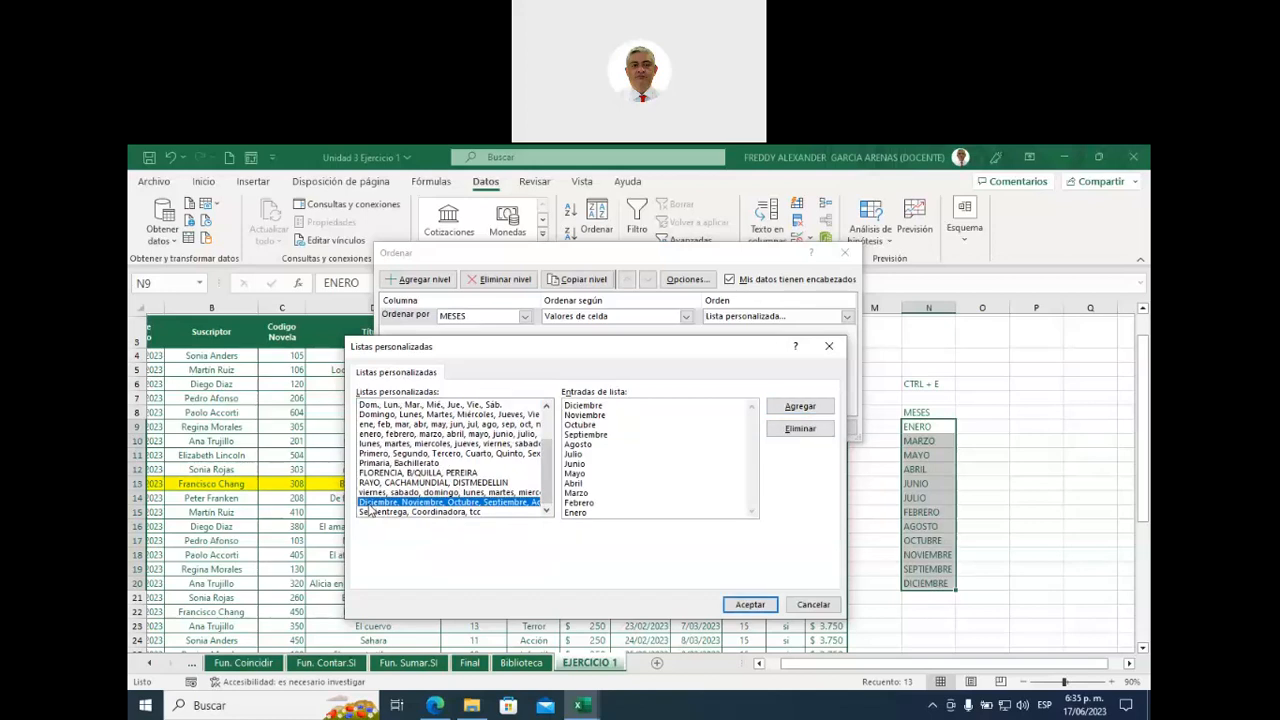
pyautogui.click(750, 605)
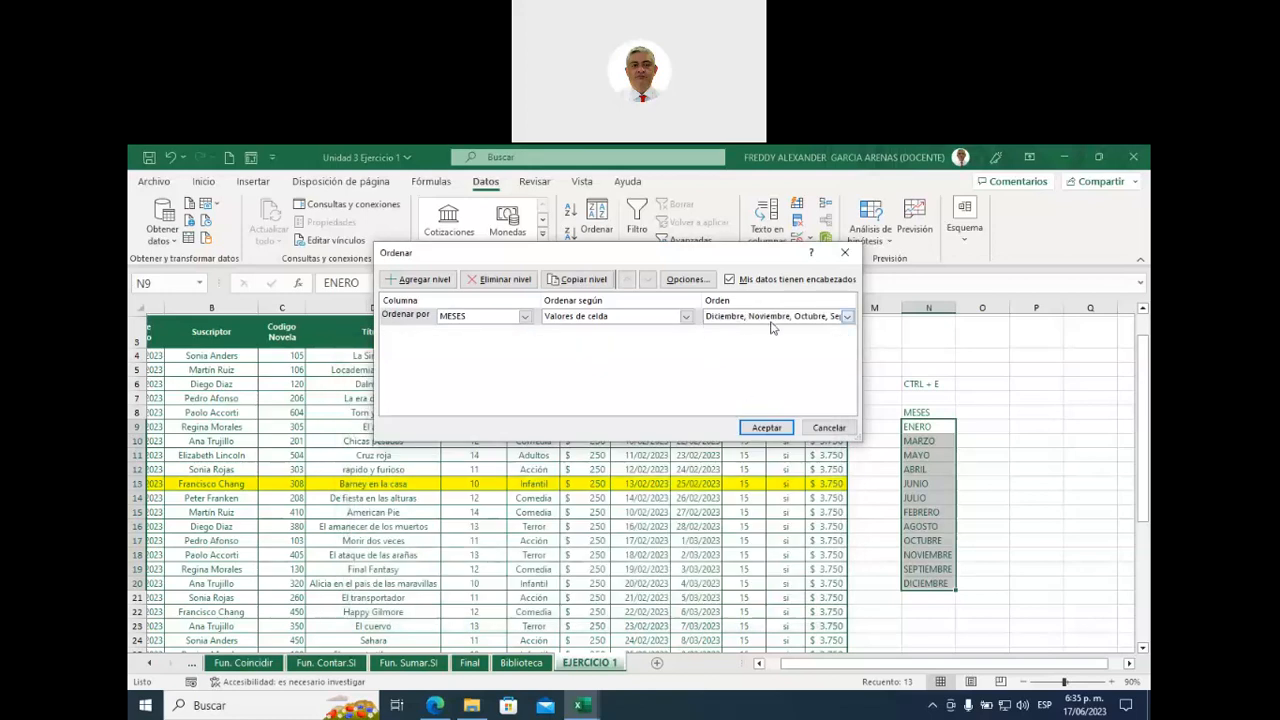
pyautogui.click(762, 427)
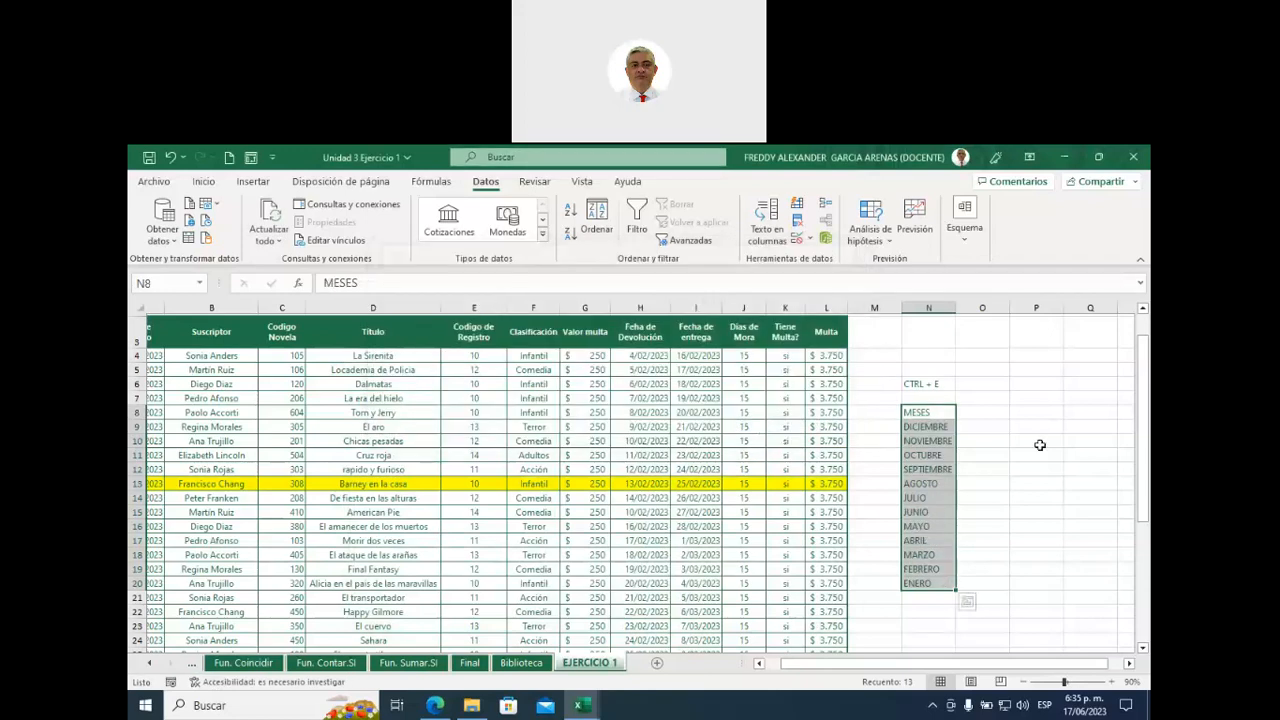
# - Examine the sorted MESES list beside the book debtors table, selecting each range in turn to compare them
pyautogui.click(1020, 440)
pyautogui.moveTo(934, 426); pyautogui.dragTo(934, 536)
pyautogui.moveTo(932, 552); pyautogui.dragTo(932, 589)
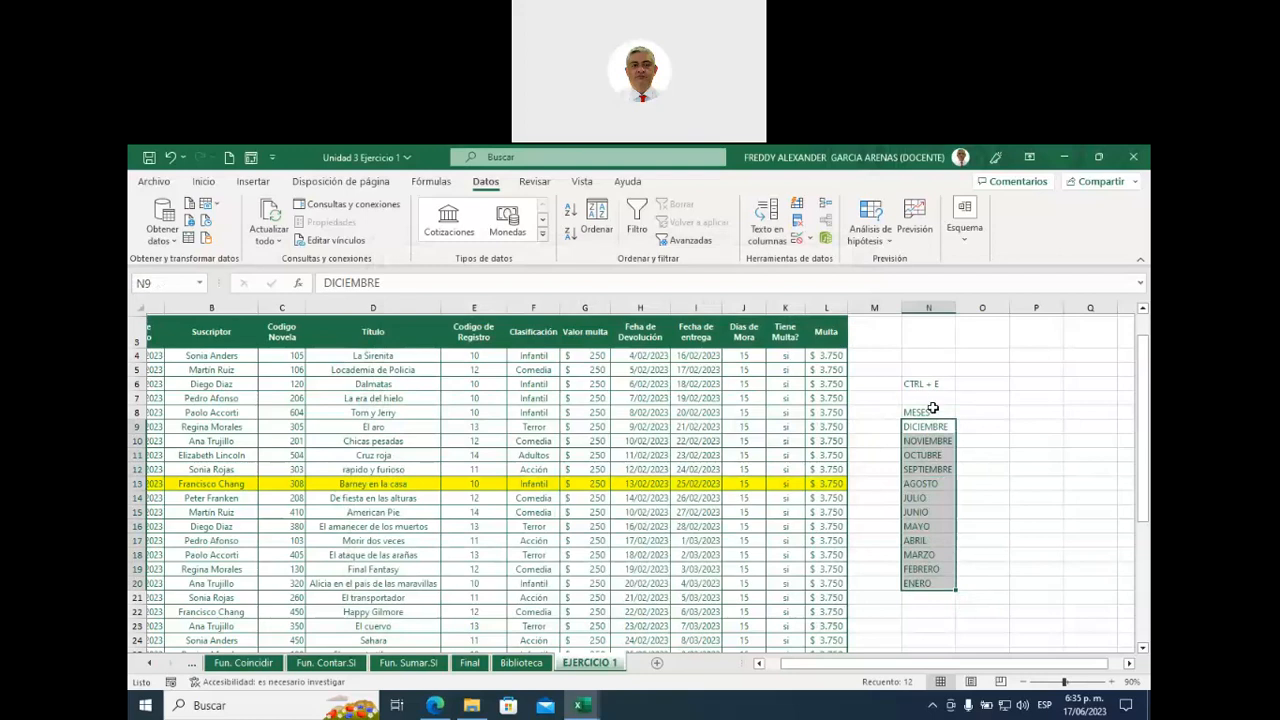
pyautogui.moveTo(932, 410); pyautogui.dragTo(930, 584)
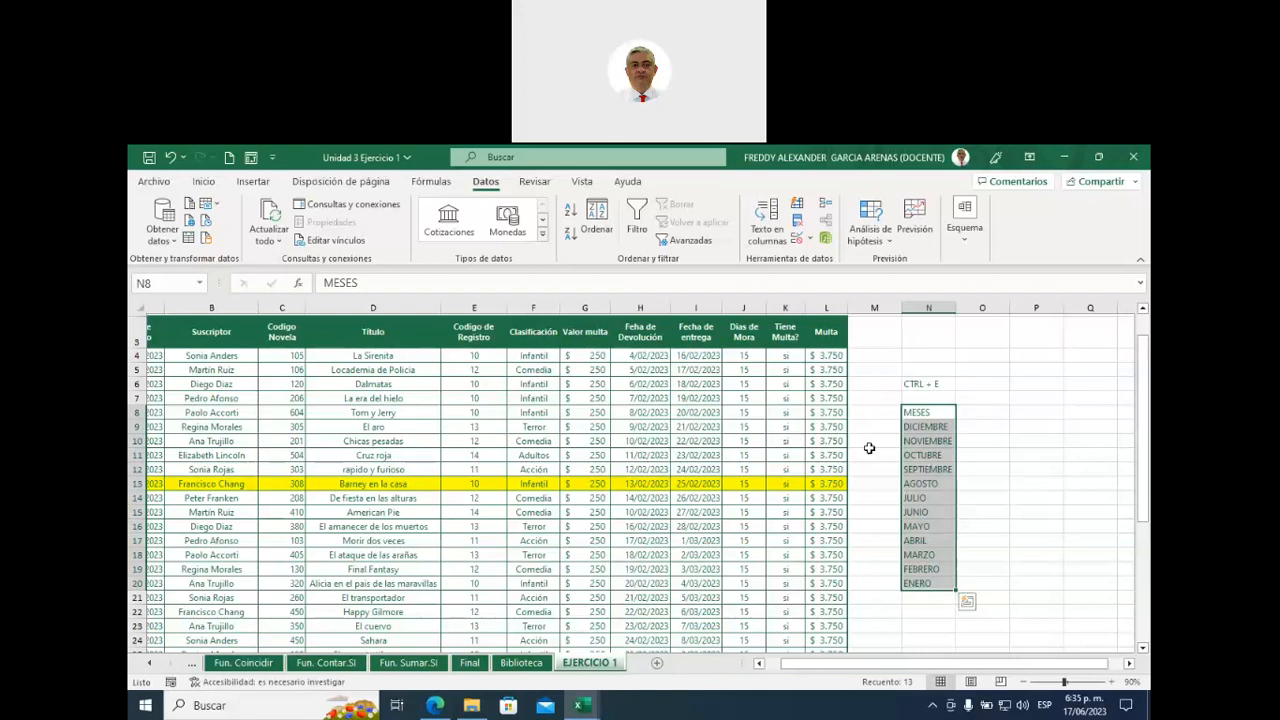
pyautogui.moveTo(195, 343); pyautogui.dragTo(815, 641)
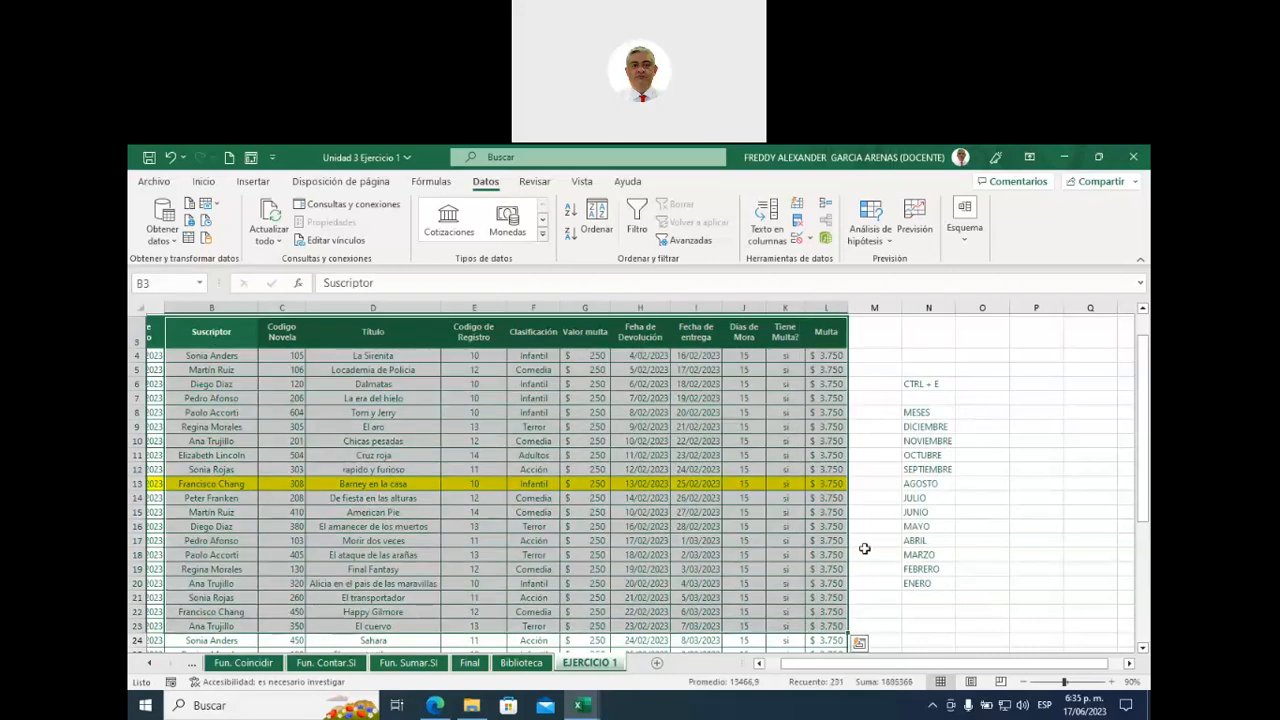
pyautogui.moveTo(917, 411); pyautogui.dragTo(924, 583)
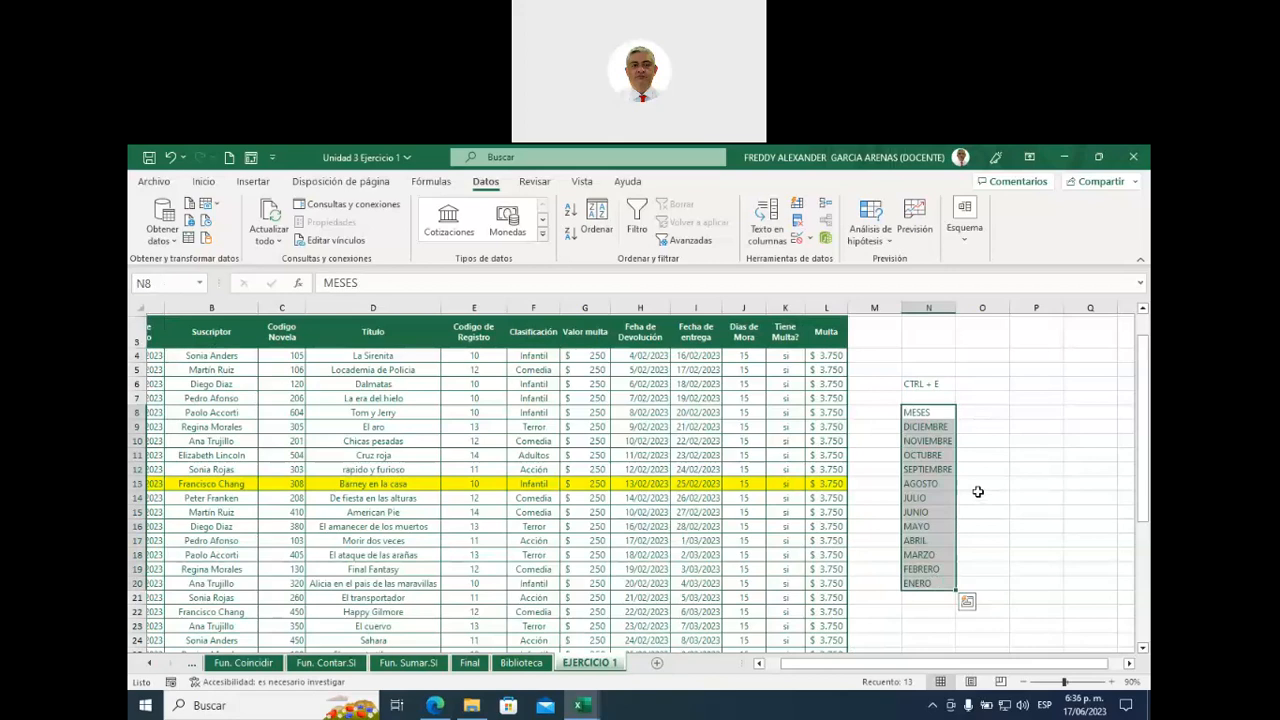
pyautogui.click(464, 440)
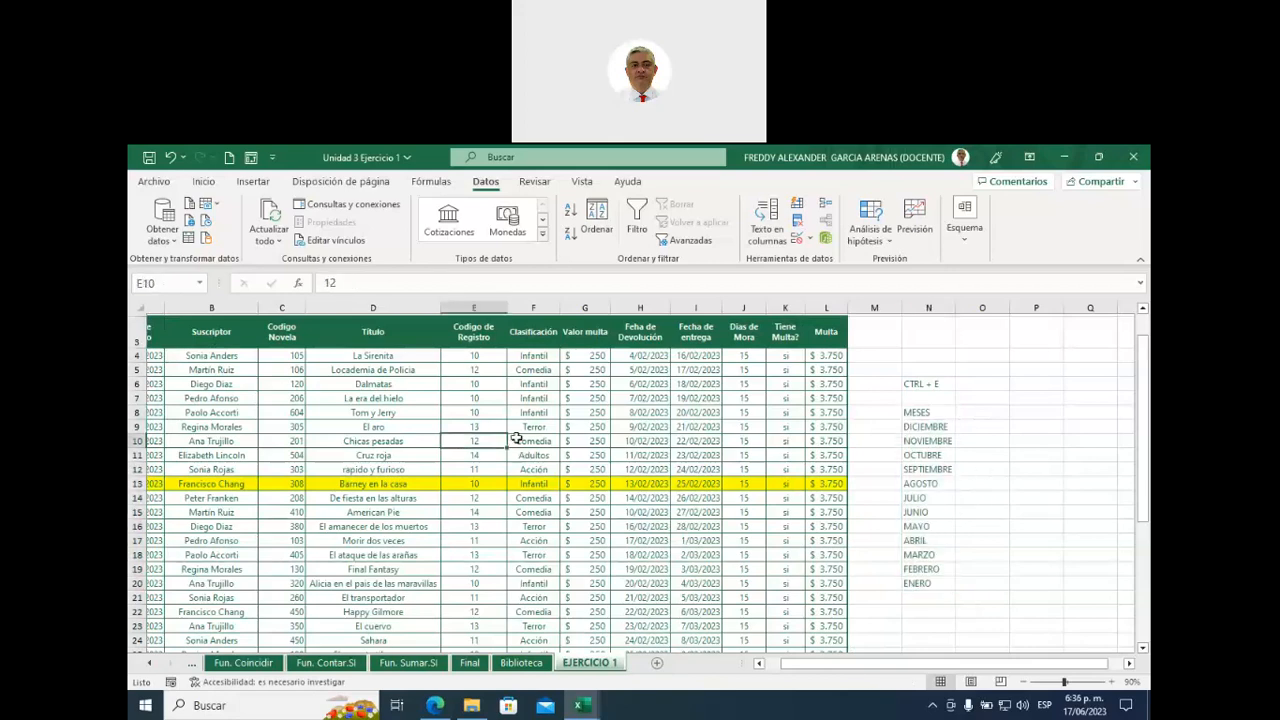
pyautogui.scroll(1, 420, 443)
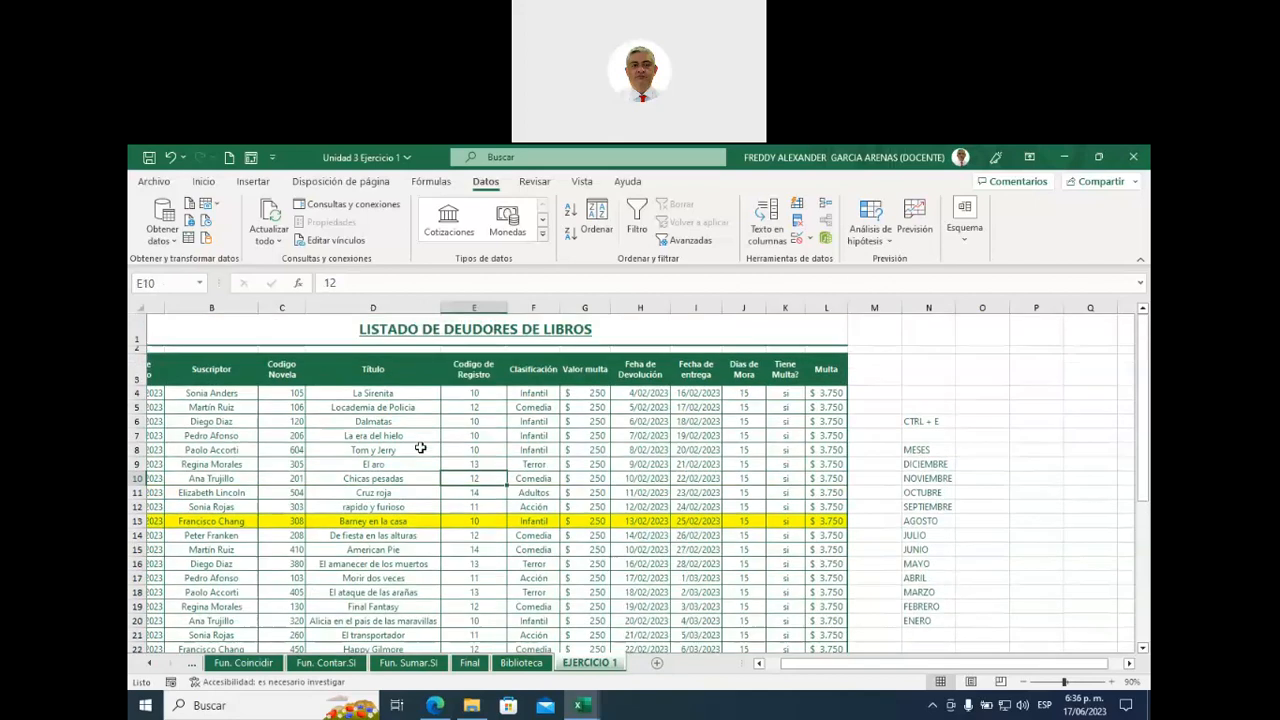
pyautogui.moveTo(810, 670); pyautogui.dragTo(795, 670)
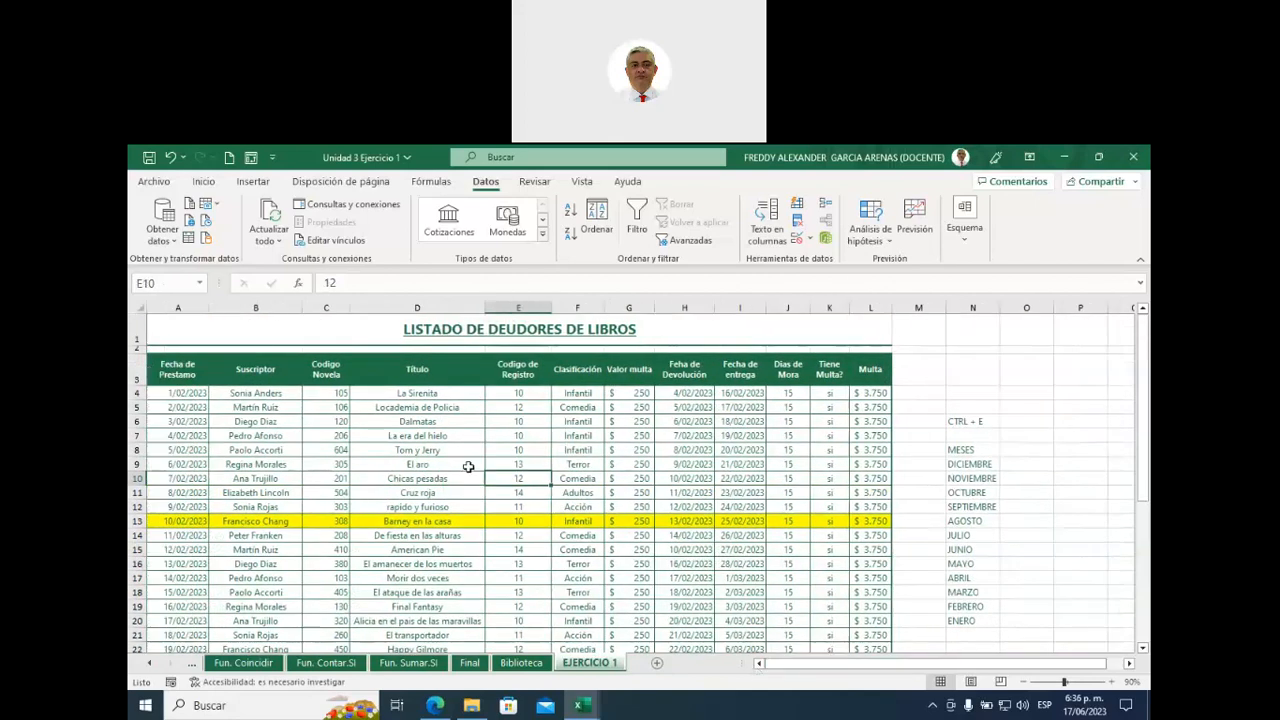
pyautogui.moveTo(185, 370); pyautogui.dragTo(893, 614)
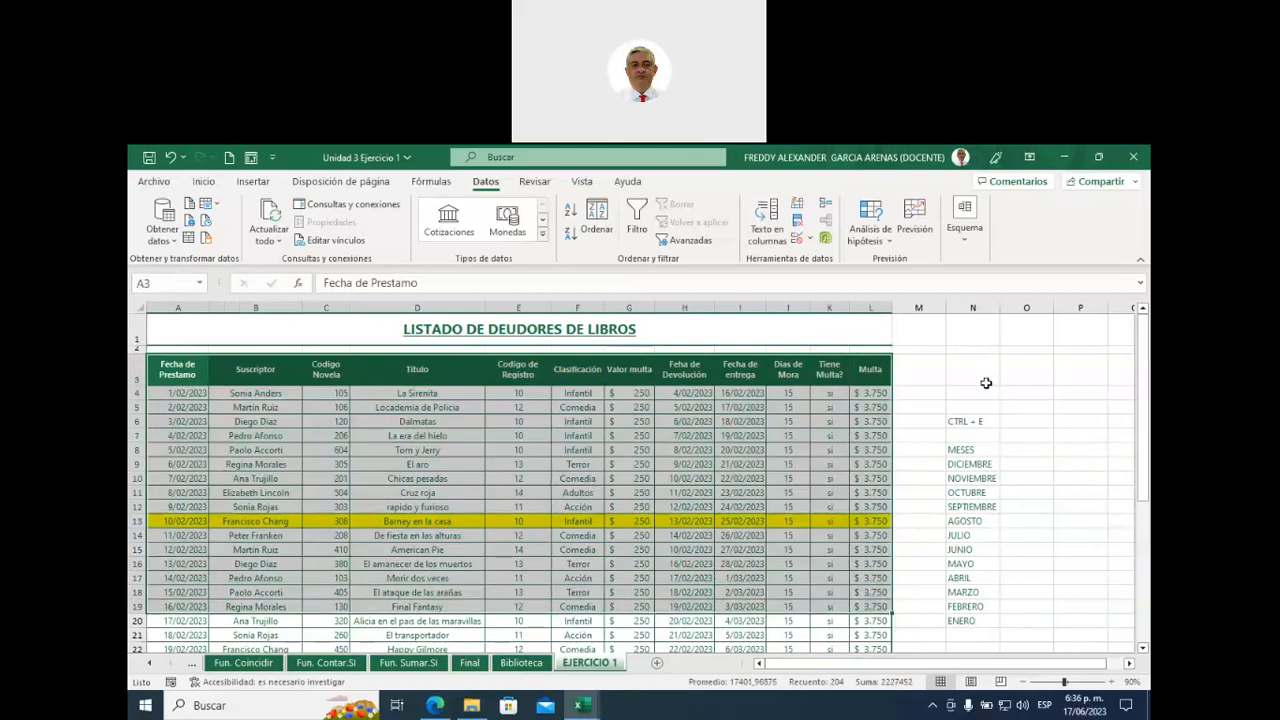
pyautogui.moveTo(970, 450); pyautogui.dragTo(972, 614)
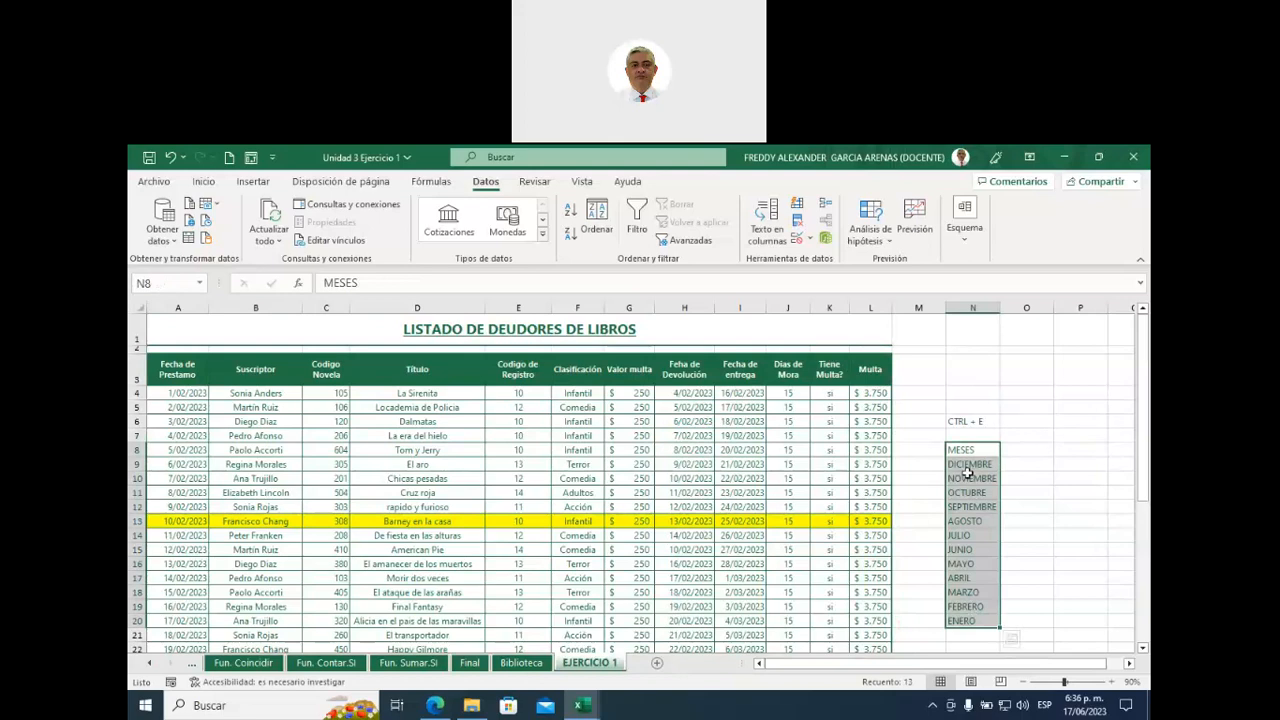
# - Select the months N9:N20, examine the Diciembre-to-Enero custom list in the sort settings, and leave without sorting again
pyautogui.moveTo(967, 464); pyautogui.dragTo(972, 621)
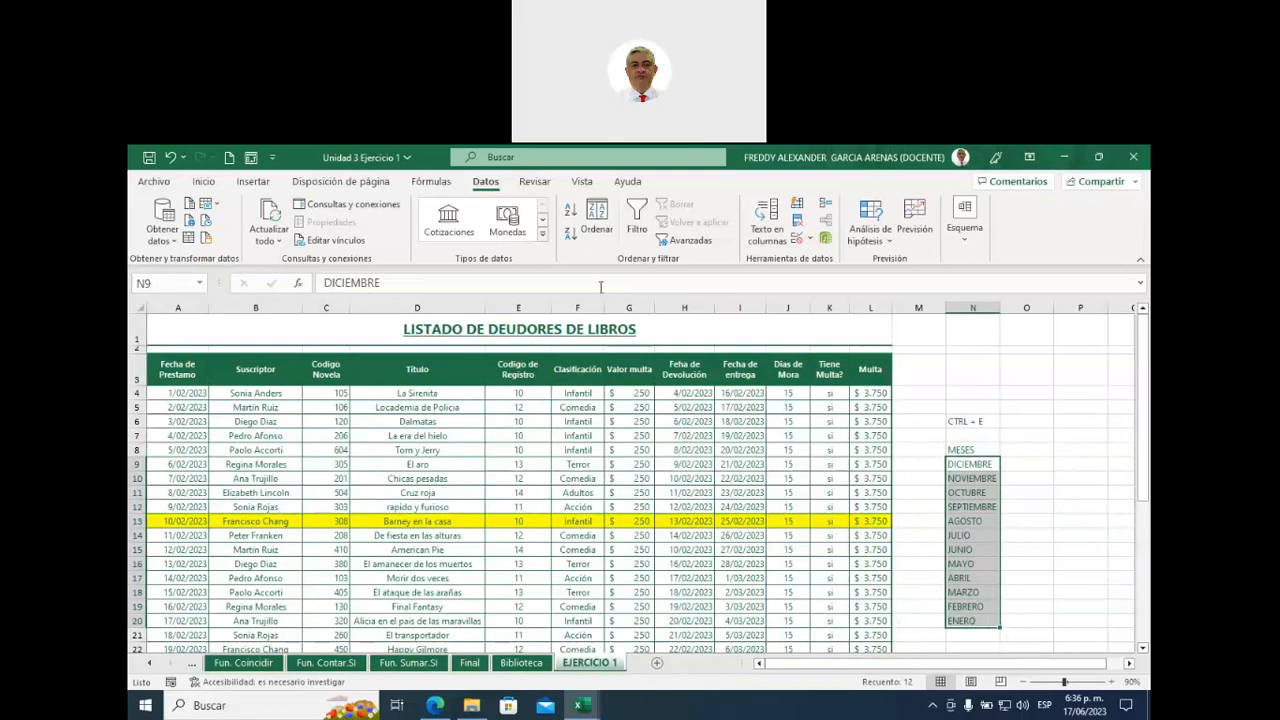
pyautogui.click(605, 236)
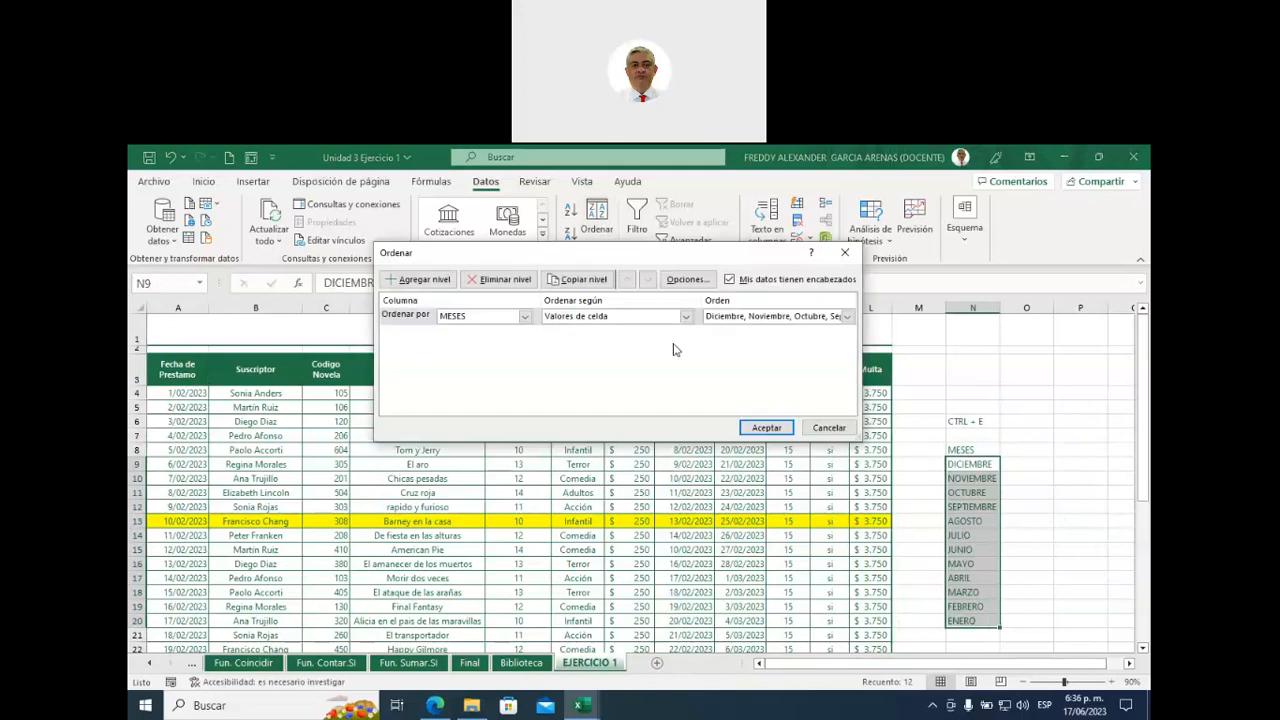
pyautogui.click(847, 316)
pyautogui.click(768, 370)
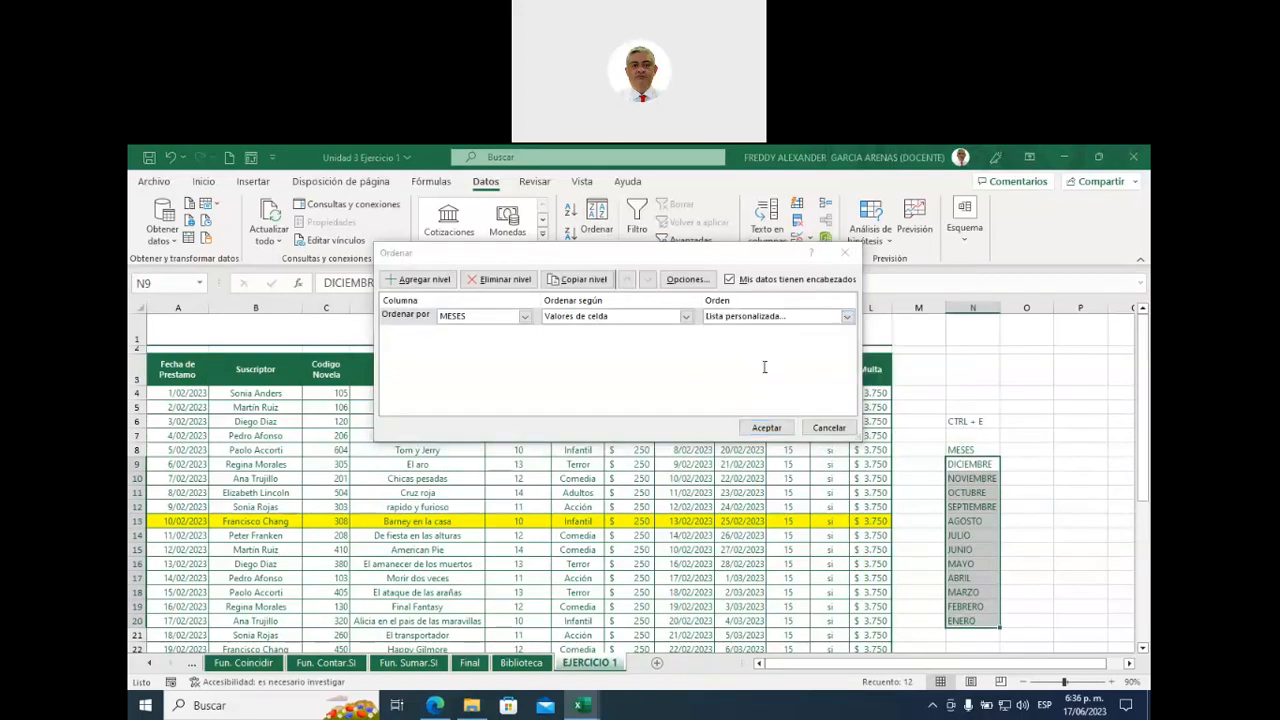
pyautogui.moveTo(570, 299); pyautogui.dragTo(570, 350)
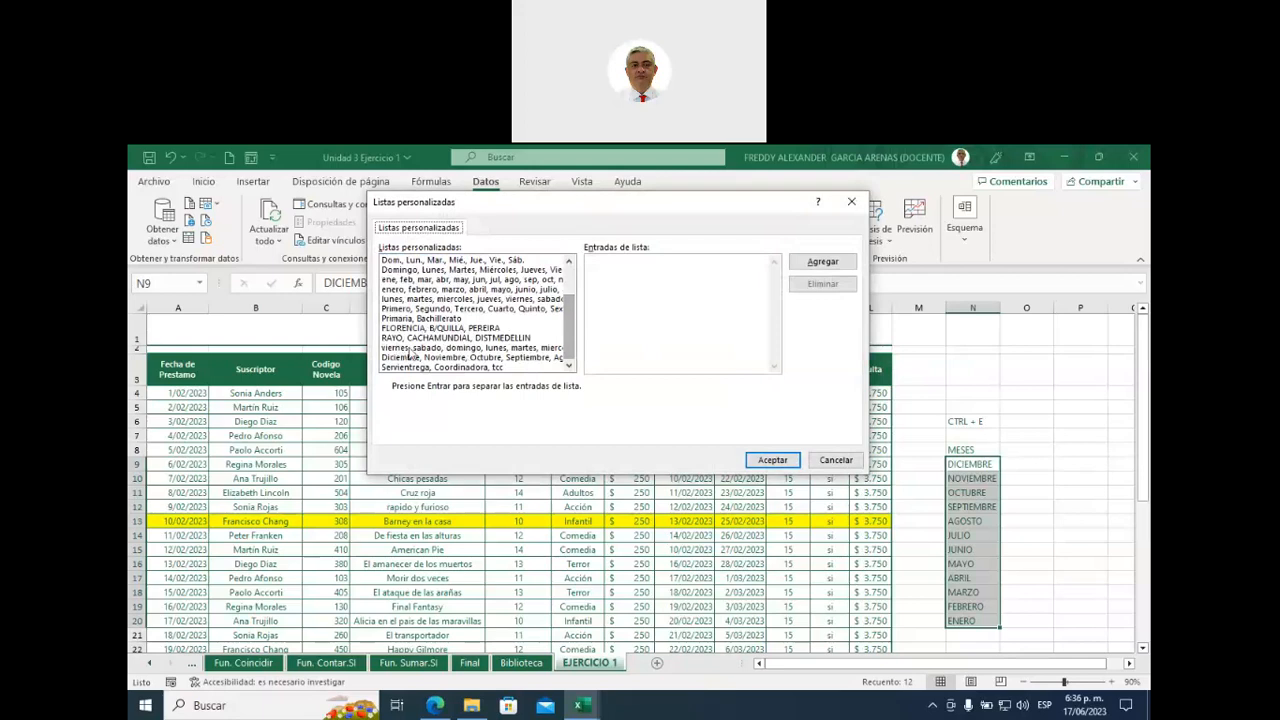
pyautogui.click(400, 358)
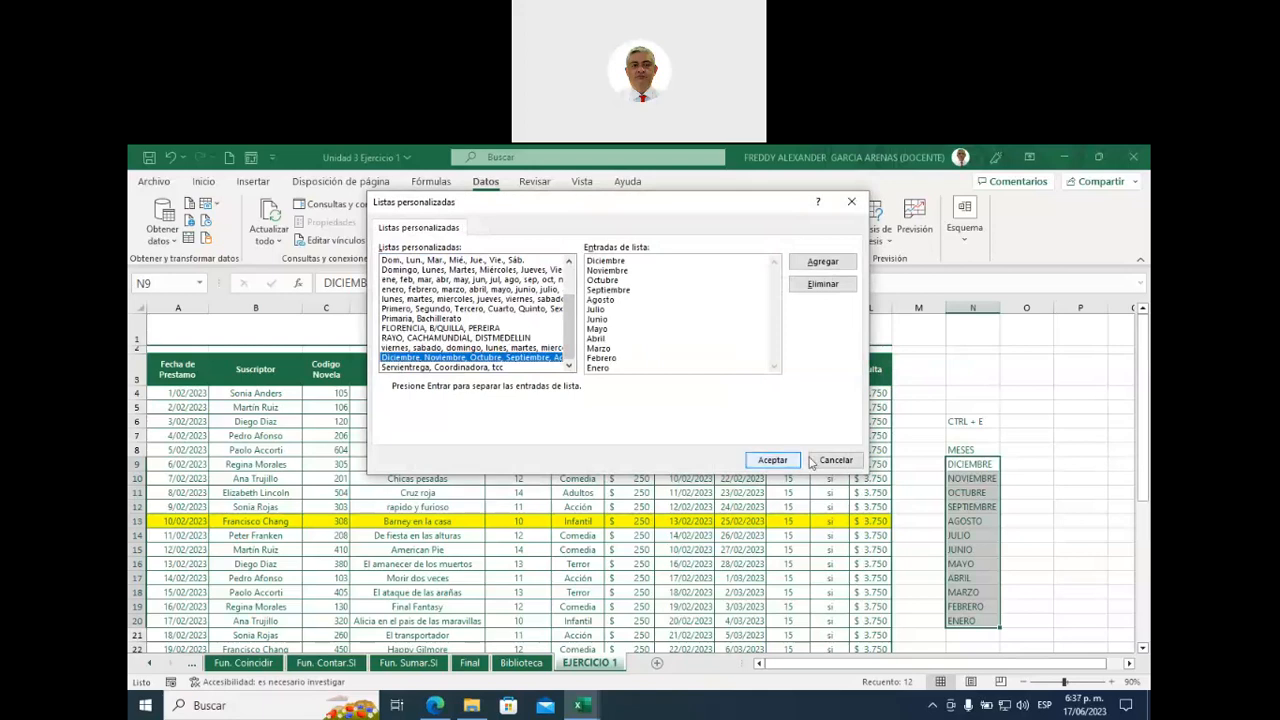
pyautogui.click(830, 461)
pyautogui.click(826, 428)
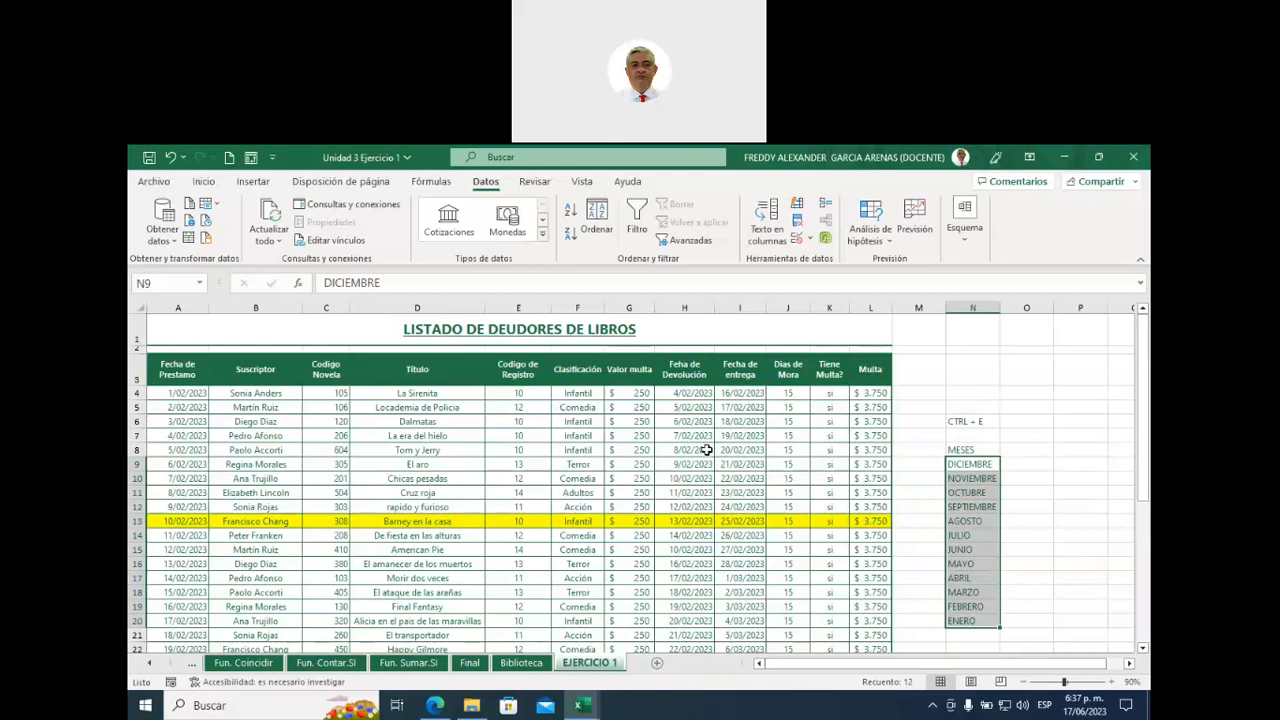
pyautogui.click(1079, 421)
pyautogui.click(501, 464)
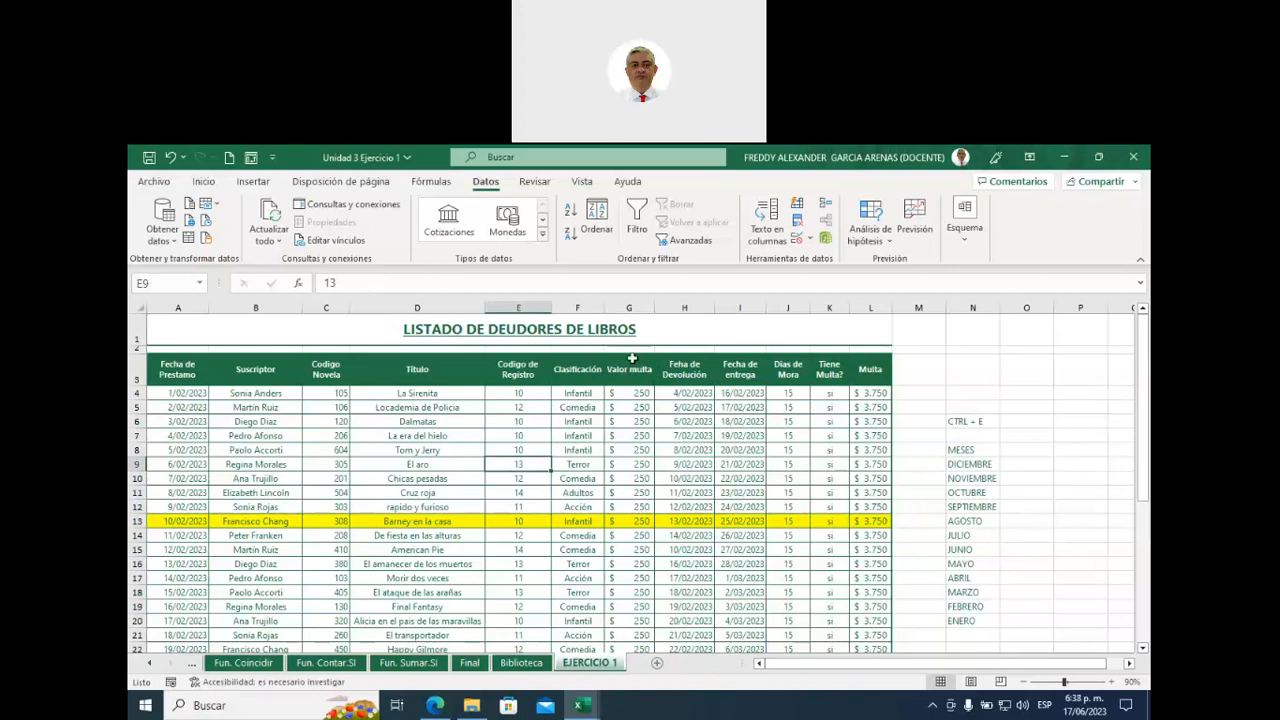
pyautogui.click(549, 421)
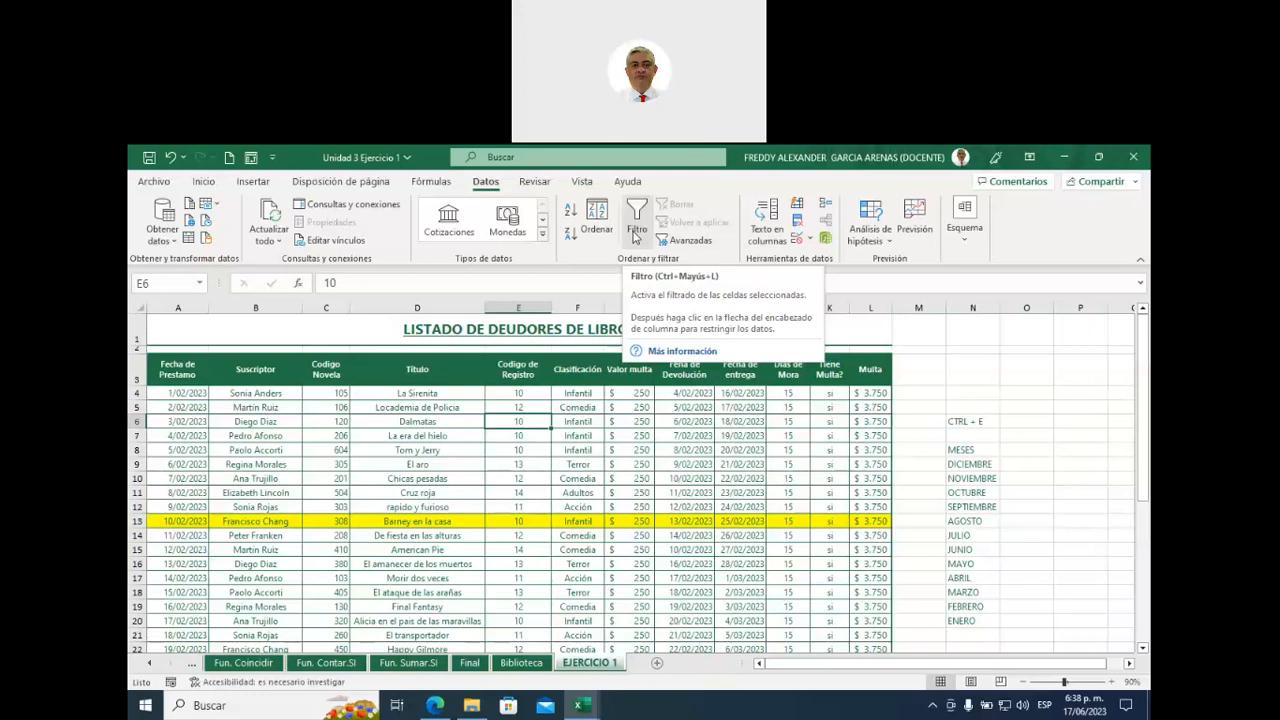
# - Create a copy of the EJERCICIO 1 sheet in the same workbook, placed before EJERCICIO 1
pyautogui.rightClick(577, 668)
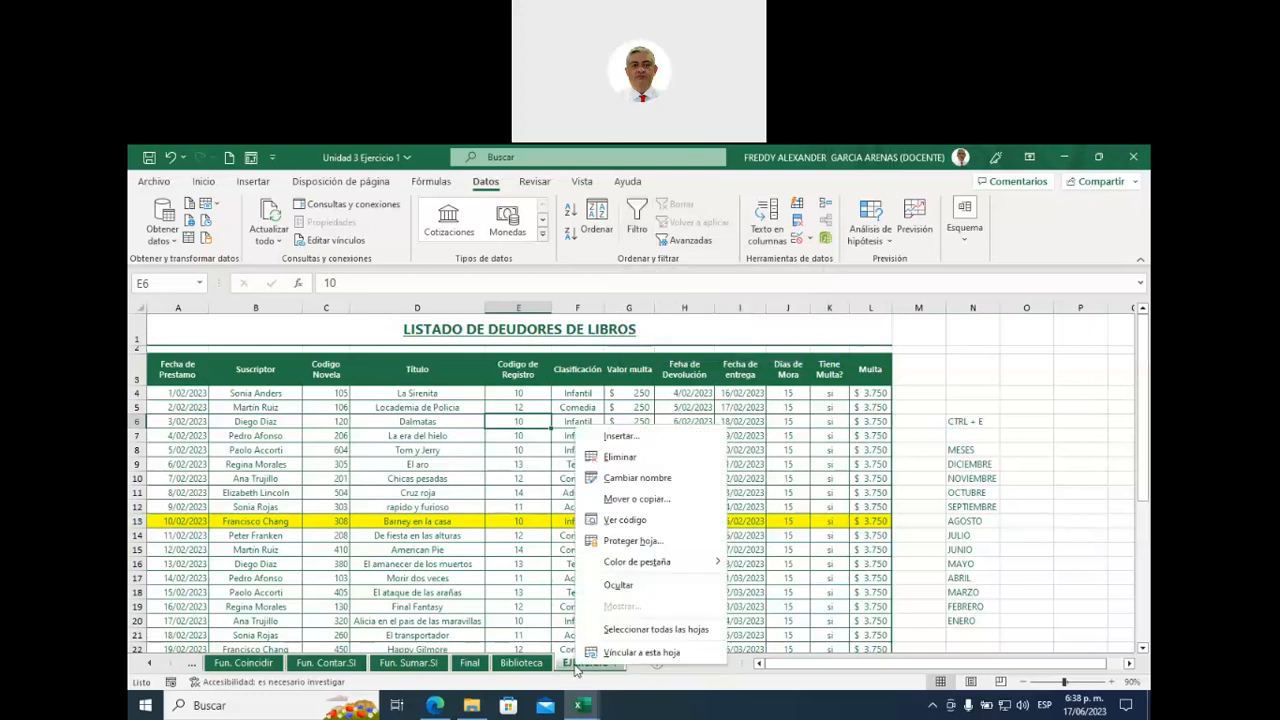
pyautogui.click(655, 498)
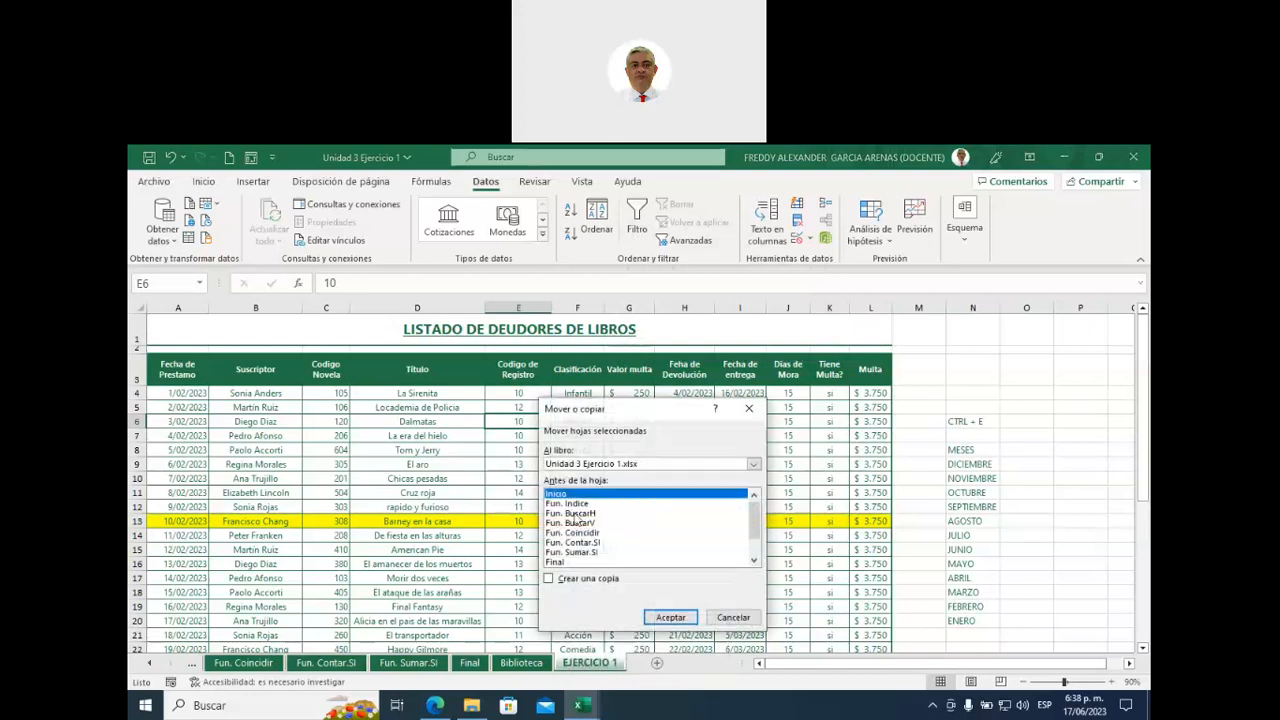
pyautogui.scroll(-1, 610, 540)
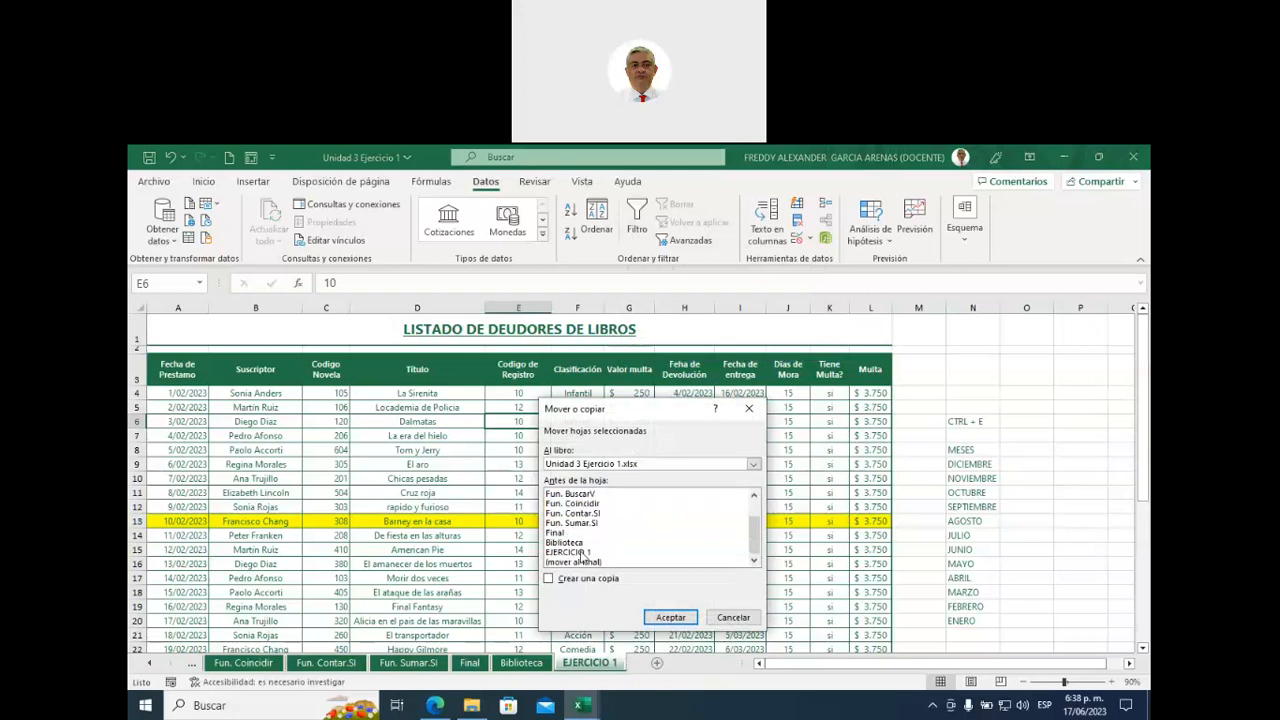
pyautogui.click(581, 553)
pyautogui.click(549, 579)
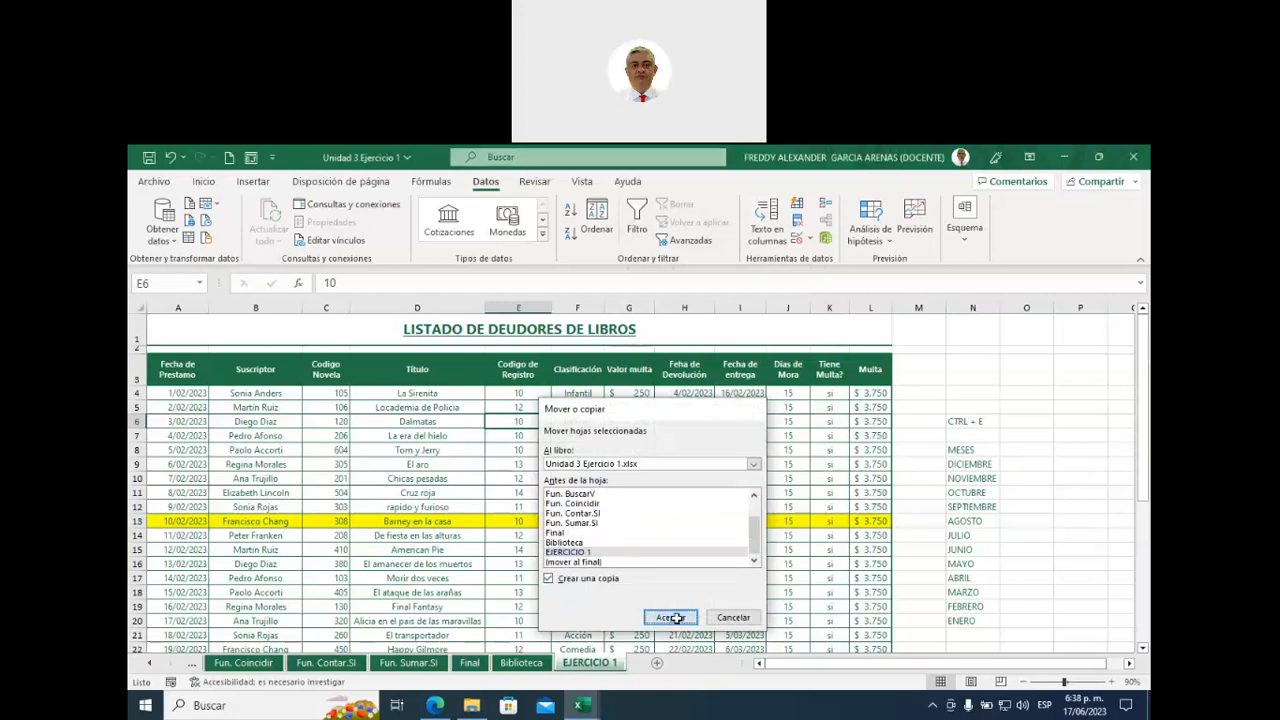
pyautogui.click(671, 618)
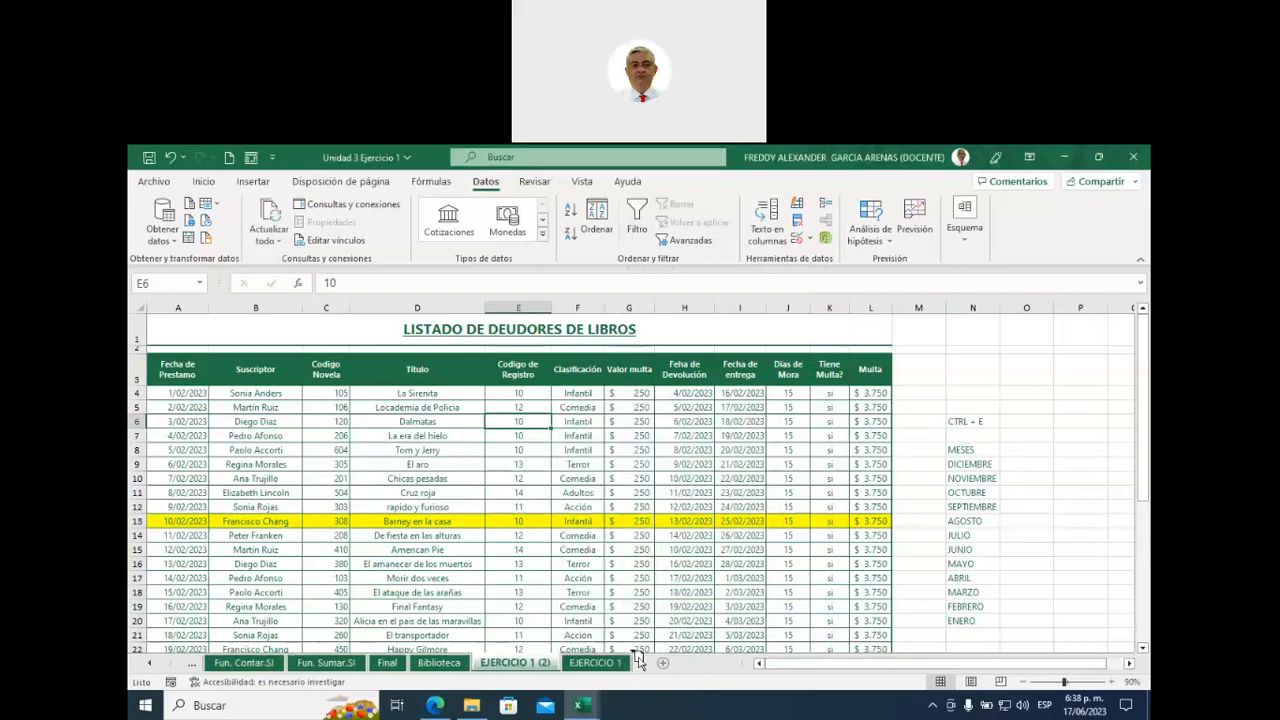
# - Move the copied sheet after EJERCICIO 1 and rename it EJERCICIO 2
pyautogui.moveTo(655, 648); pyautogui.dragTo(604, 676)
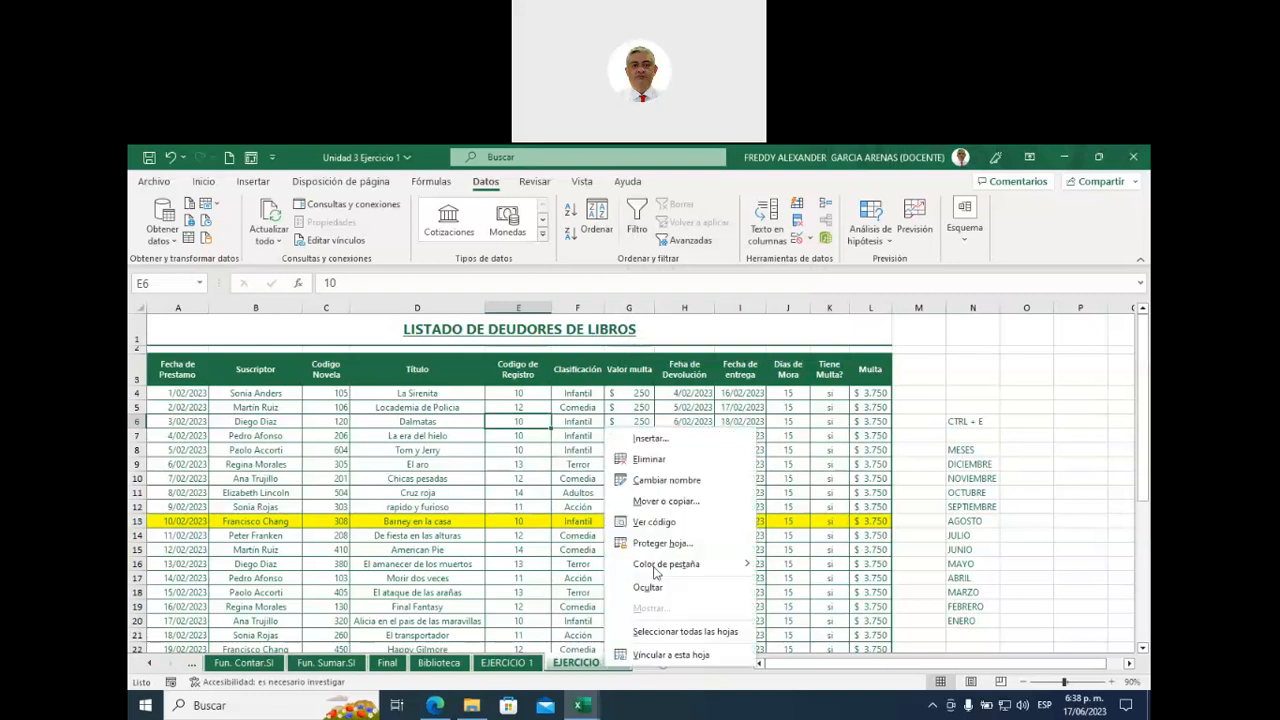
pyautogui.click(666, 480)
pyautogui.click(626, 663)
pyautogui.press('BackSpace')
pyautogui.press('BackSpace')
pyautogui.press('BackSpace')
pyautogui.press('BackSpace')
pyautogui.press('BackSpace')
pyautogui.press('BackSpace')
pyautogui.write('2')
pyautogui.press('Return')
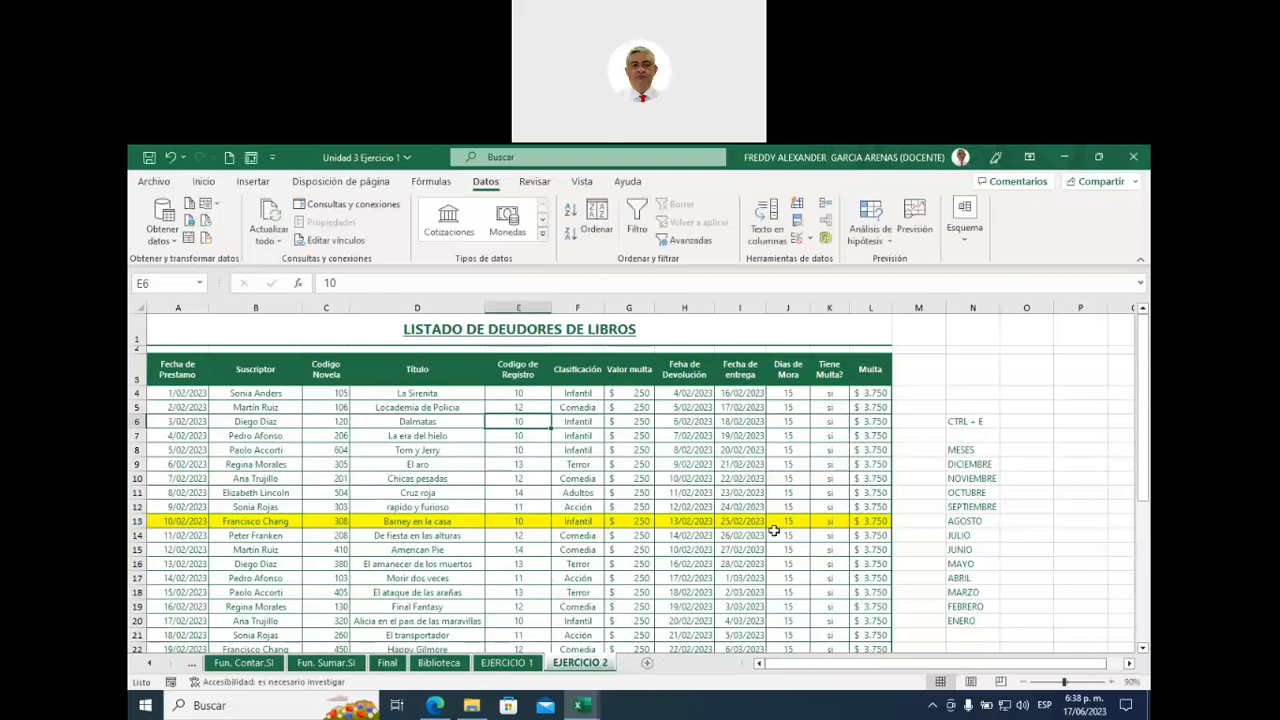
# - Clear the CTRL + E note and the MESES list from N6:N20 on the EJERCICIO 2 sheet
pyautogui.moveTo(976, 424); pyautogui.dragTo(969, 621)
pyautogui.press('Delete')
pyautogui.click(931, 397)
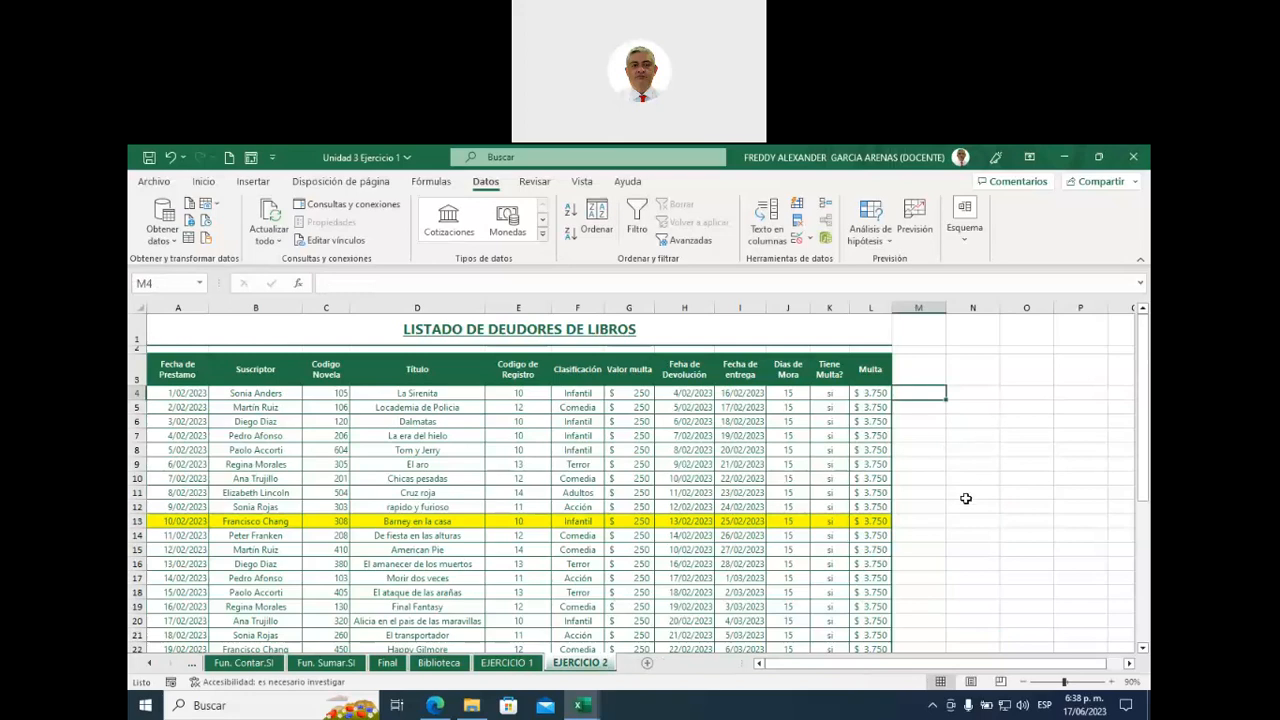
pyautogui.click(515, 463)
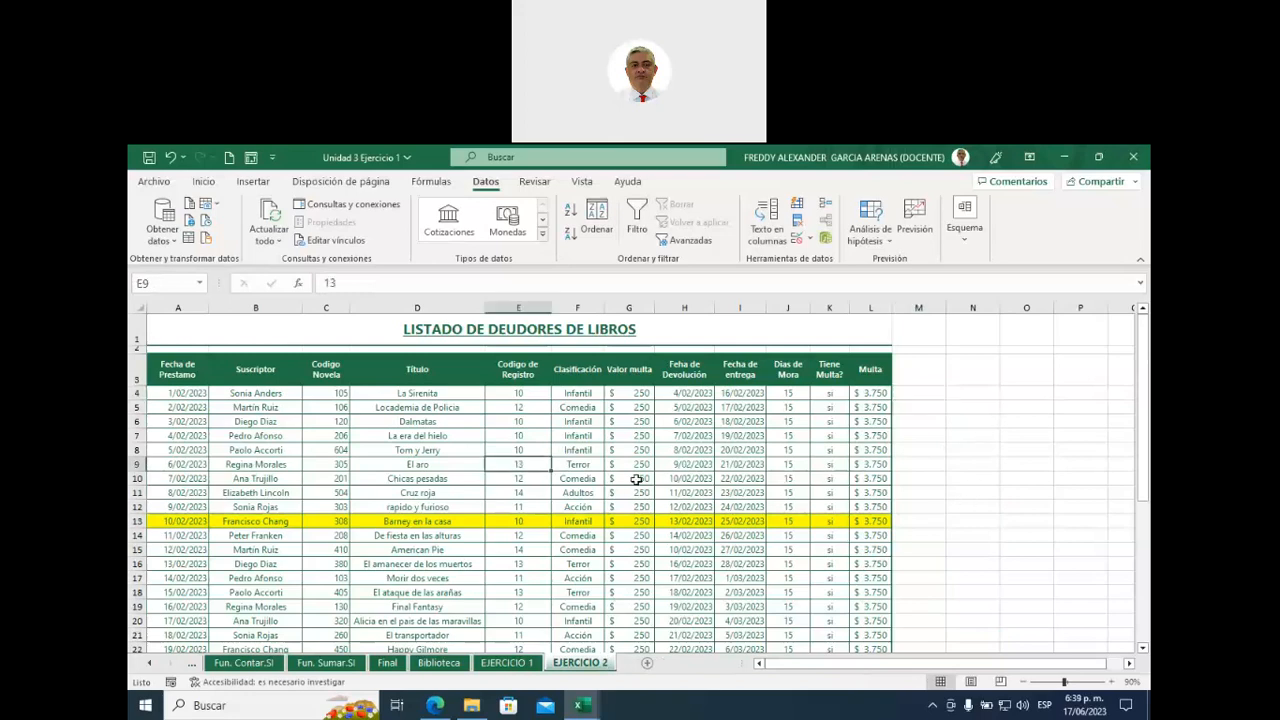
# - Turn on filtering for the whole book debtors table and examine the filter options of the Multa column
pyautogui.hotkey('ctrl', 'a')
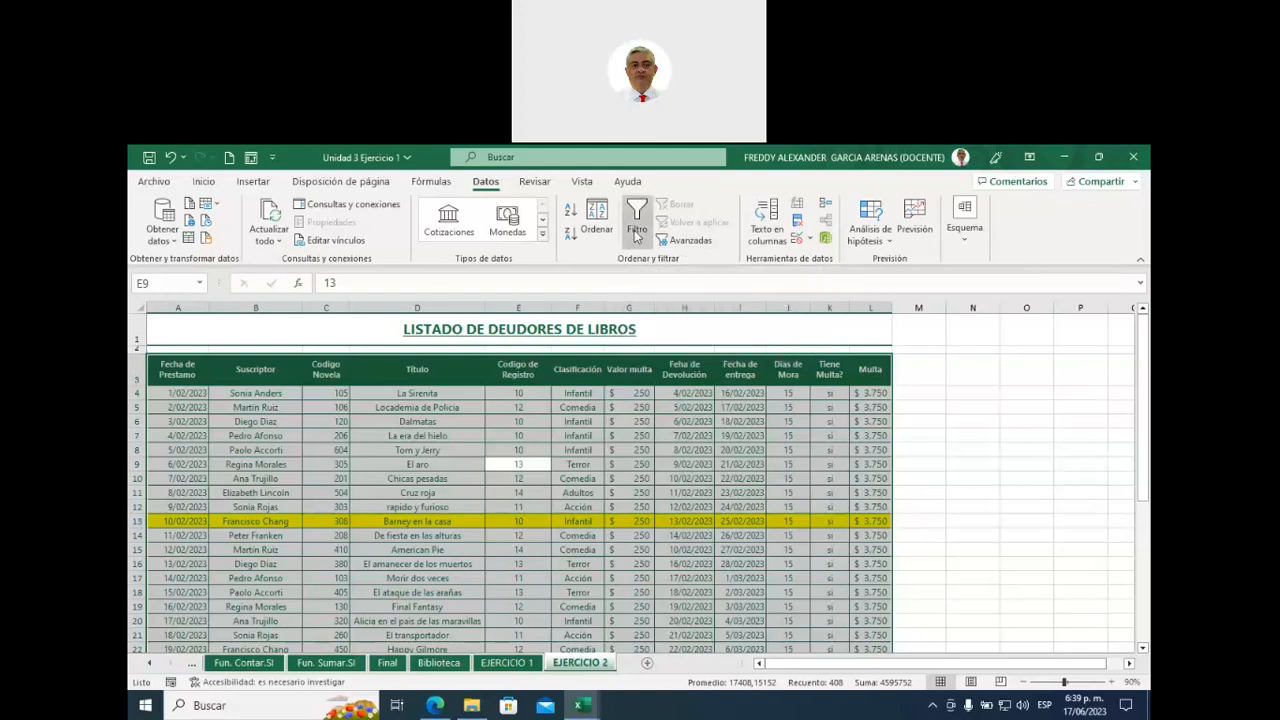
pyautogui.click(634, 230)
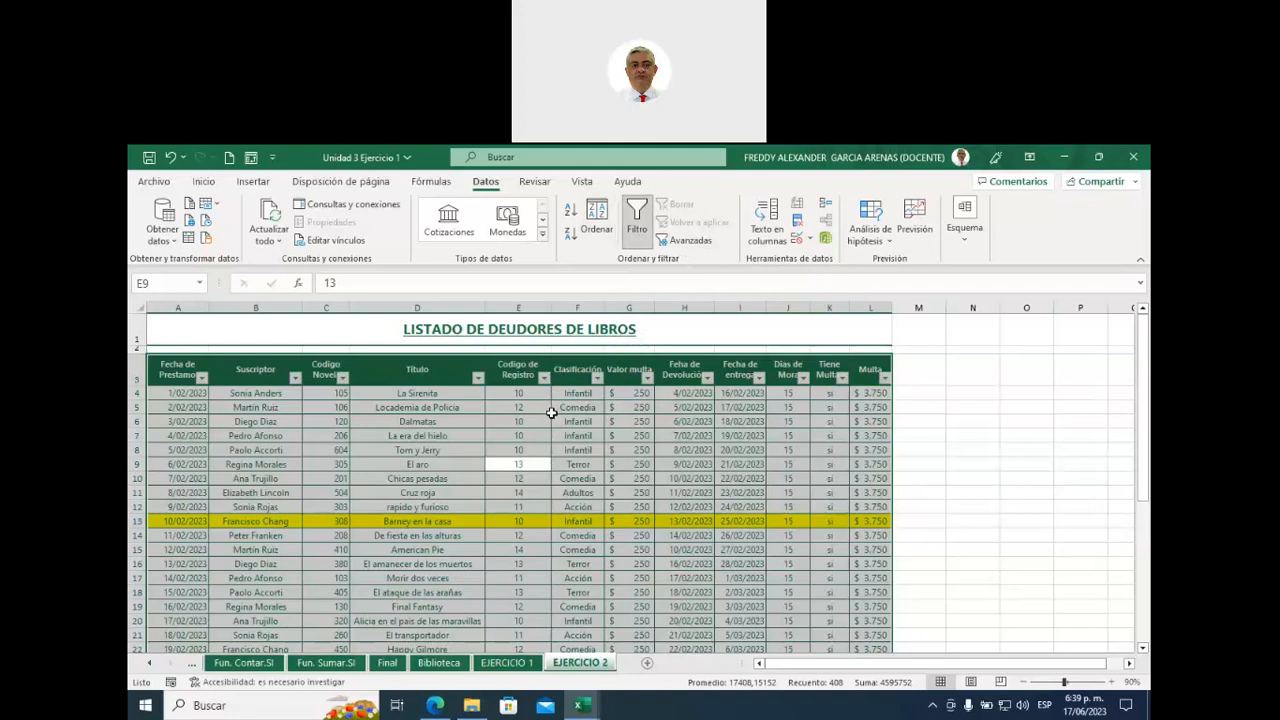
pyautogui.click(950, 395)
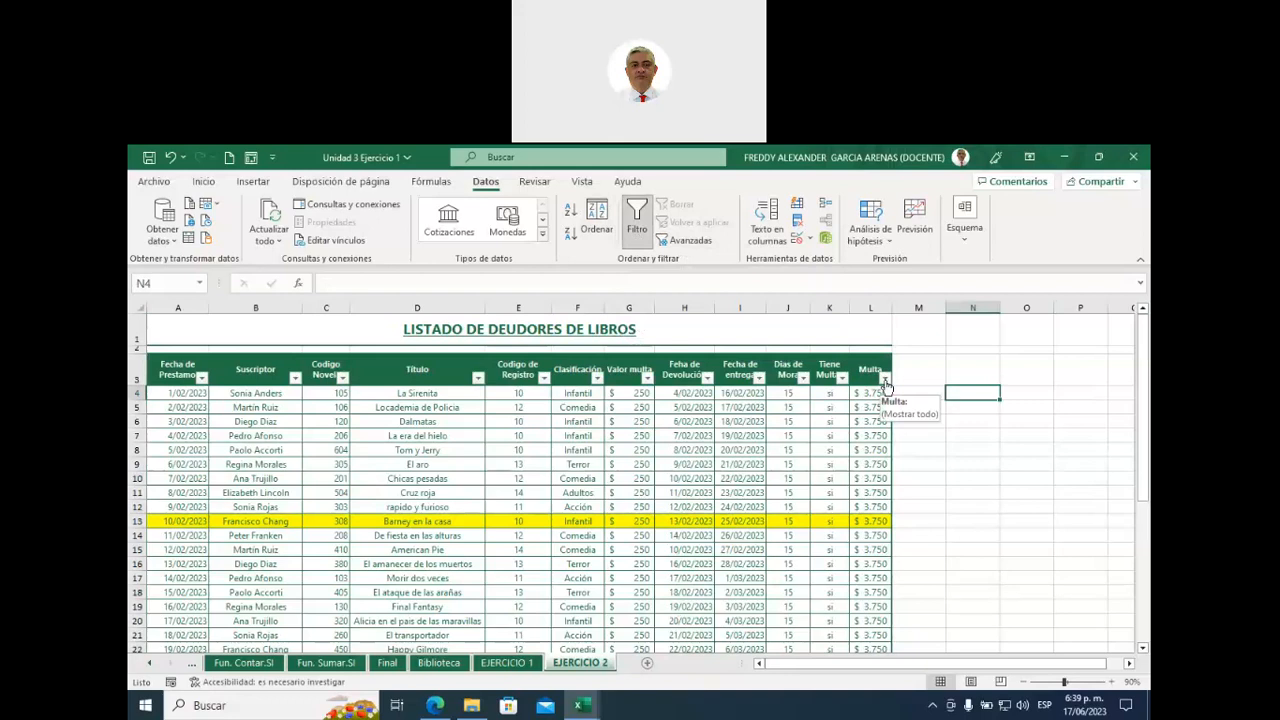
pyautogui.click(885, 378)
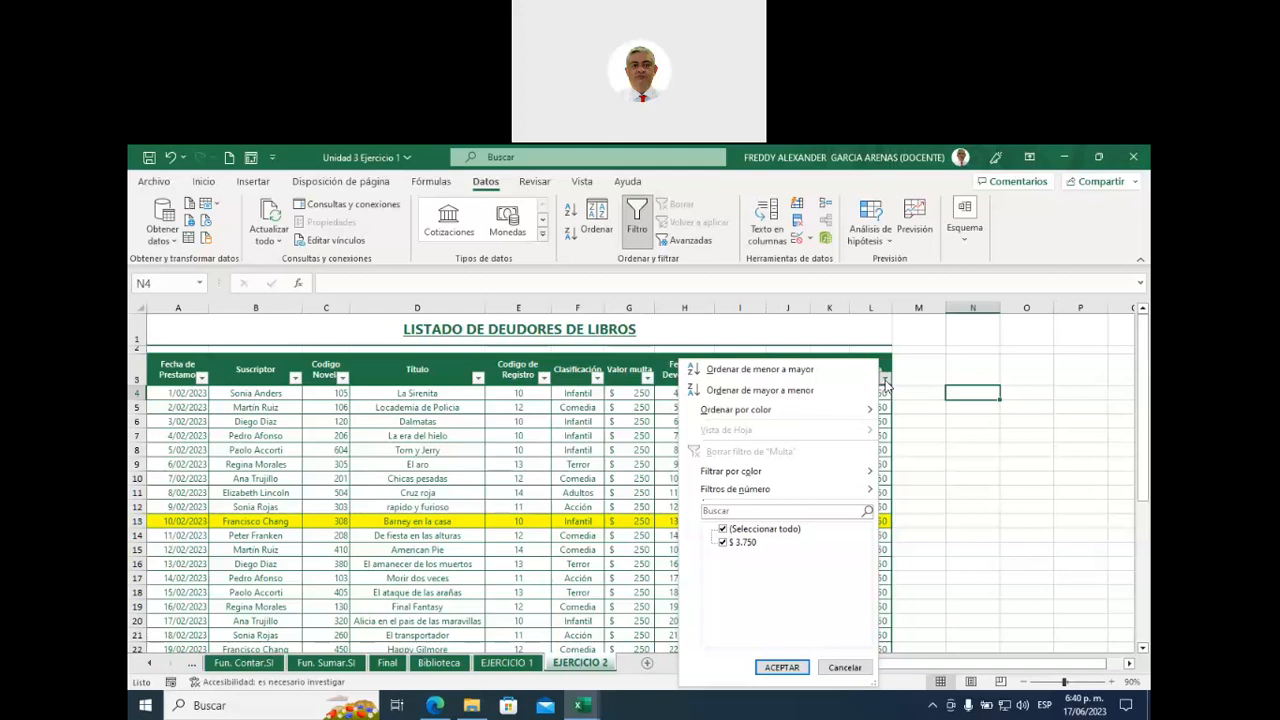
pyautogui.click(928, 405)
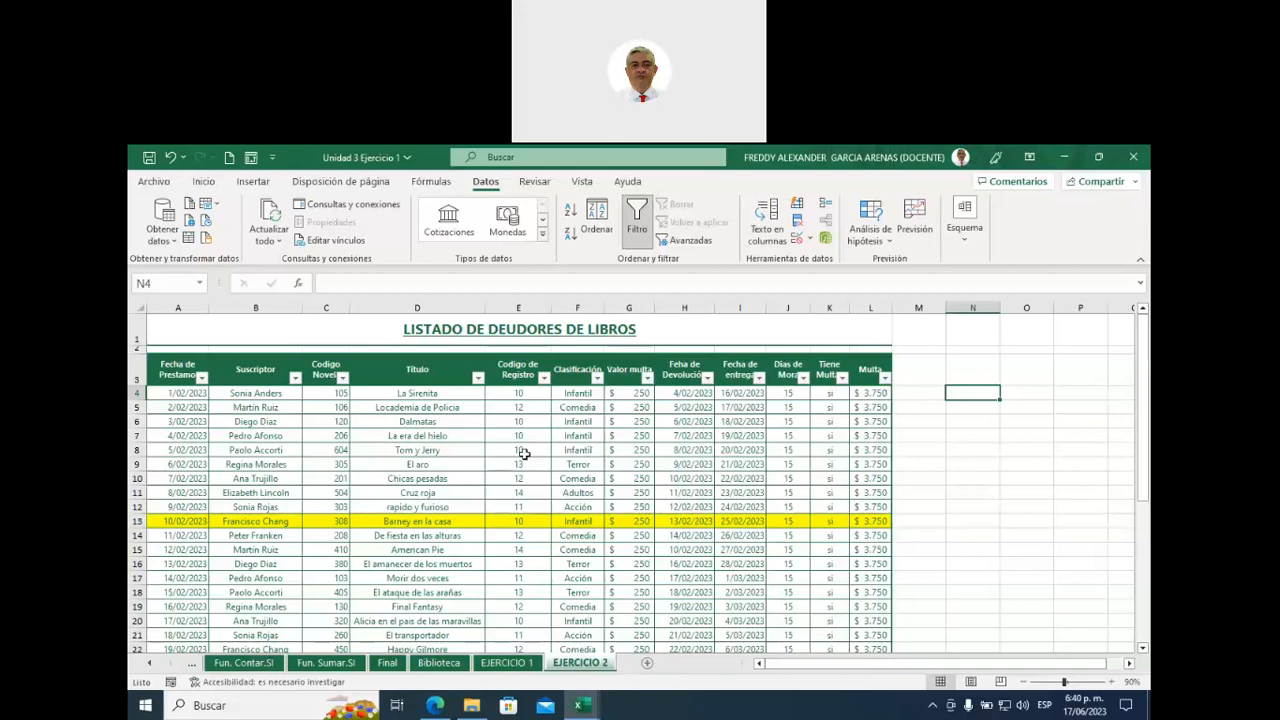
# - Filter the Suscriptor column to a single subscriber by their full name and select the header with the filtered entry
pyautogui.click(295, 378)
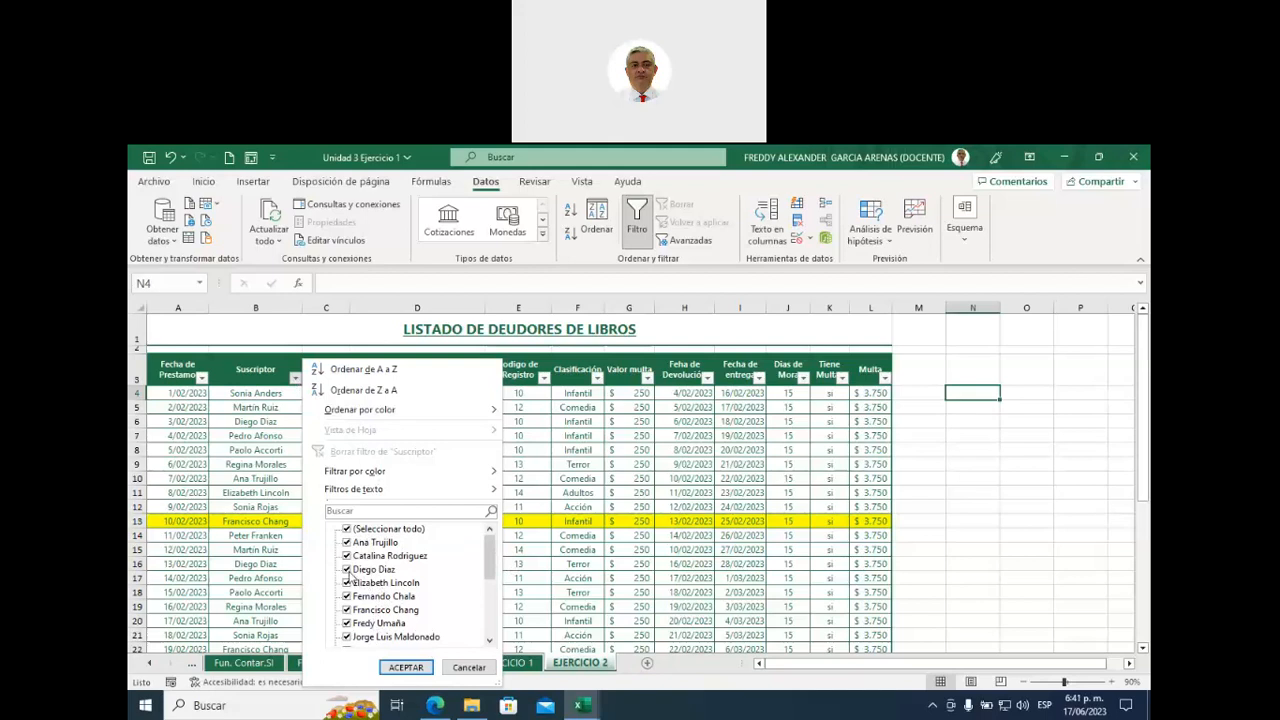
pyautogui.click(346, 569)
pyautogui.click(347, 529)
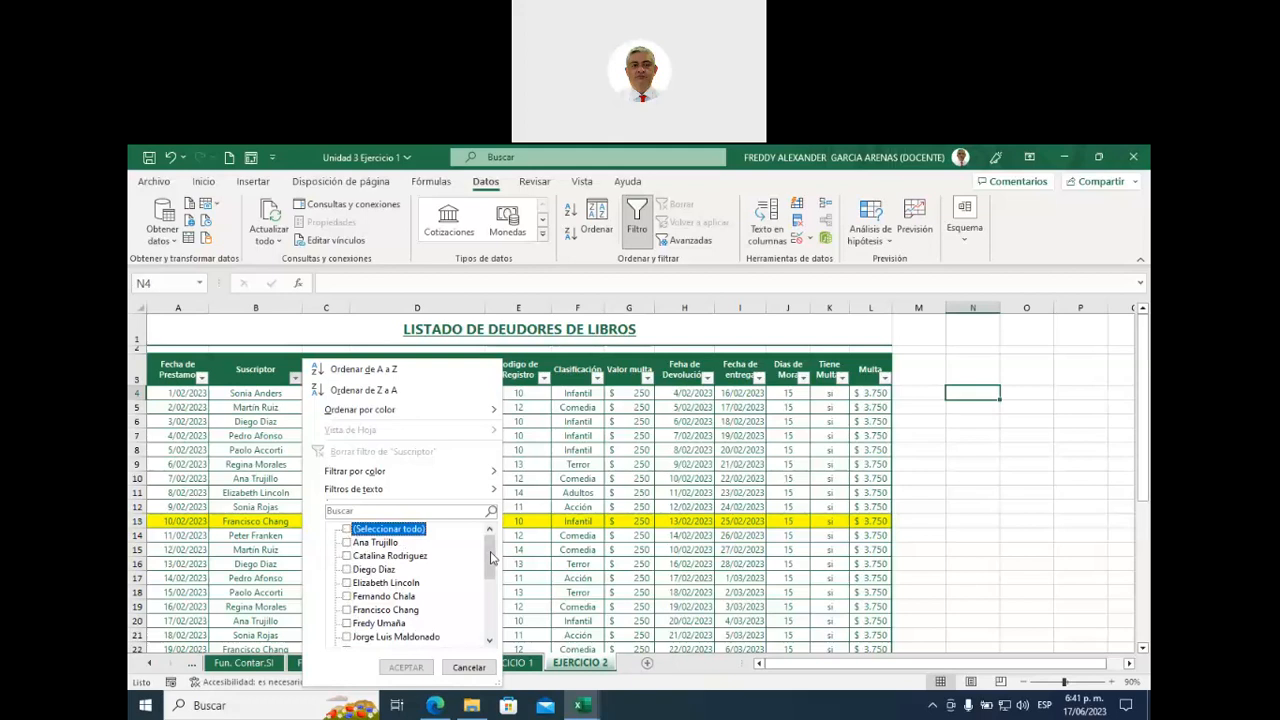
pyautogui.moveTo(490, 557); pyautogui.dragTo(490, 612)
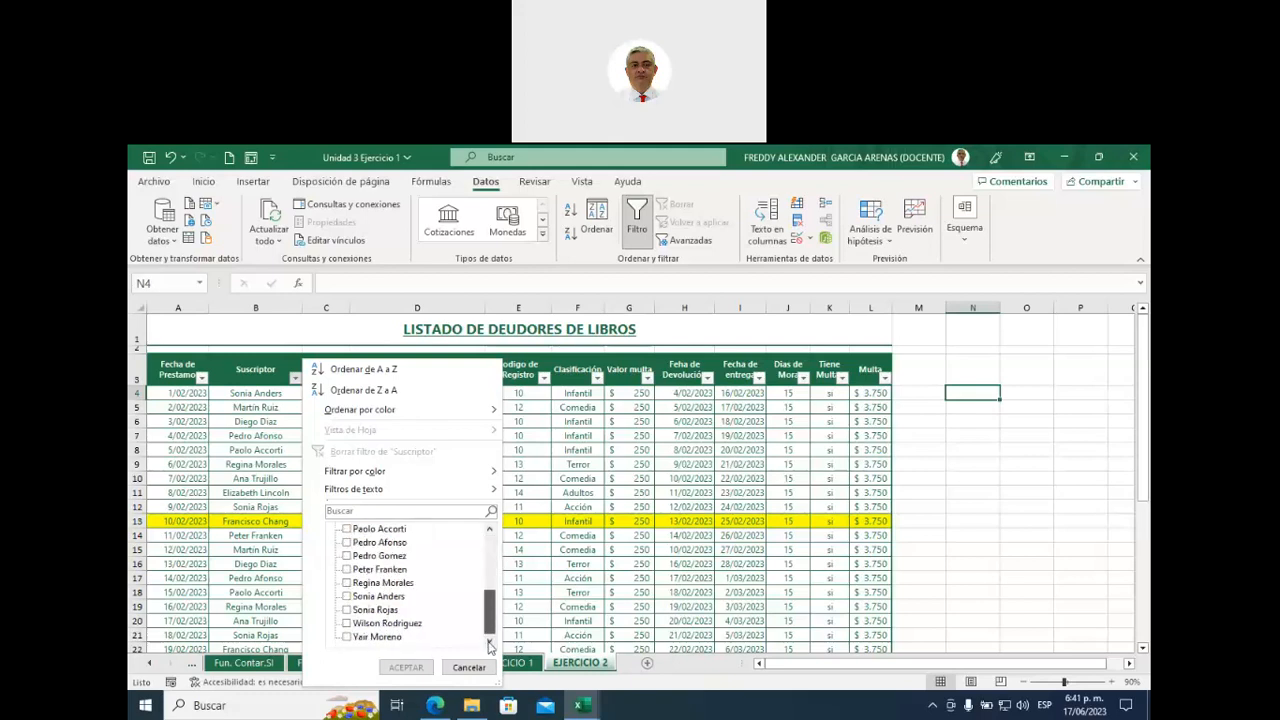
pyautogui.click(347, 556)
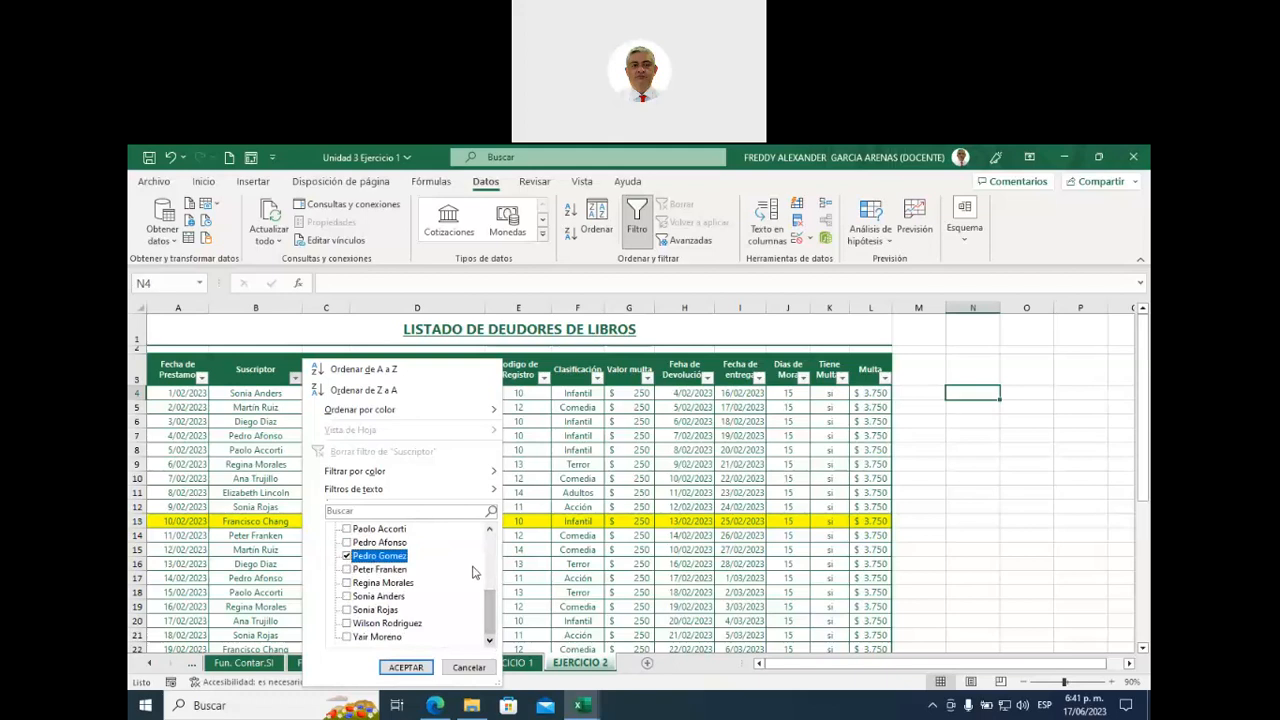
pyautogui.click(405, 668)
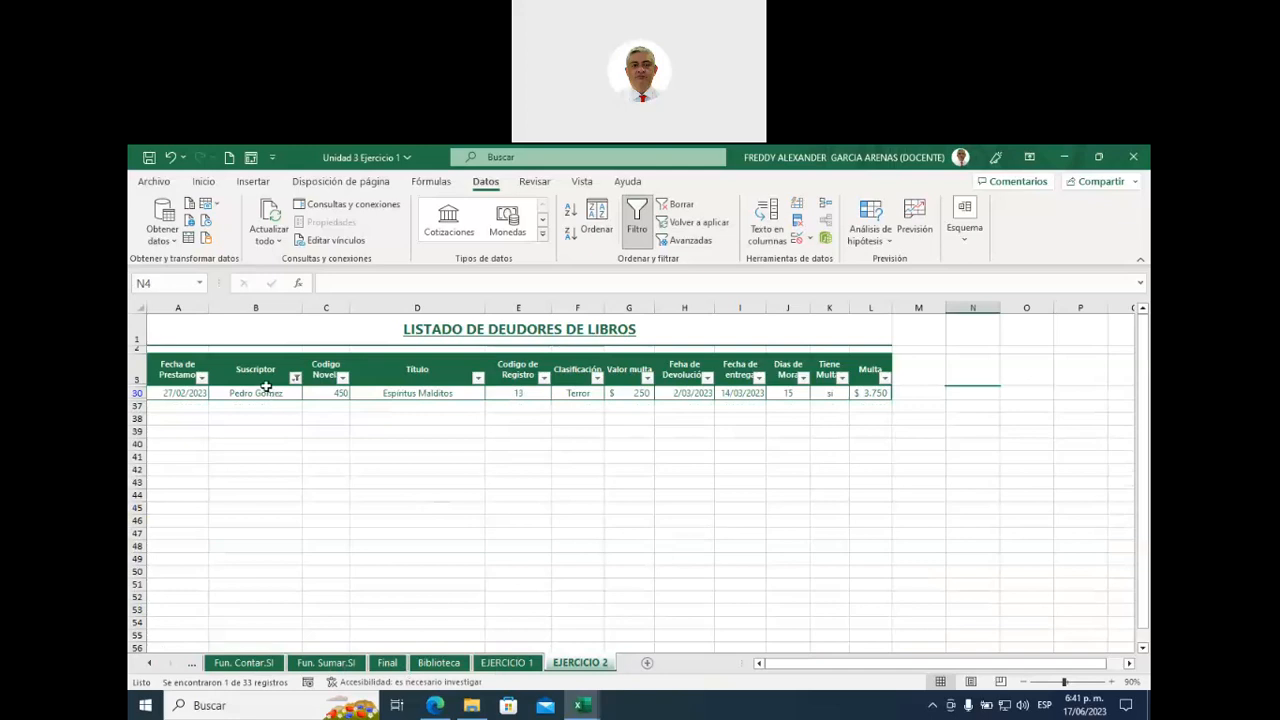
pyautogui.moveTo(258, 372); pyautogui.dragTo(258, 392)
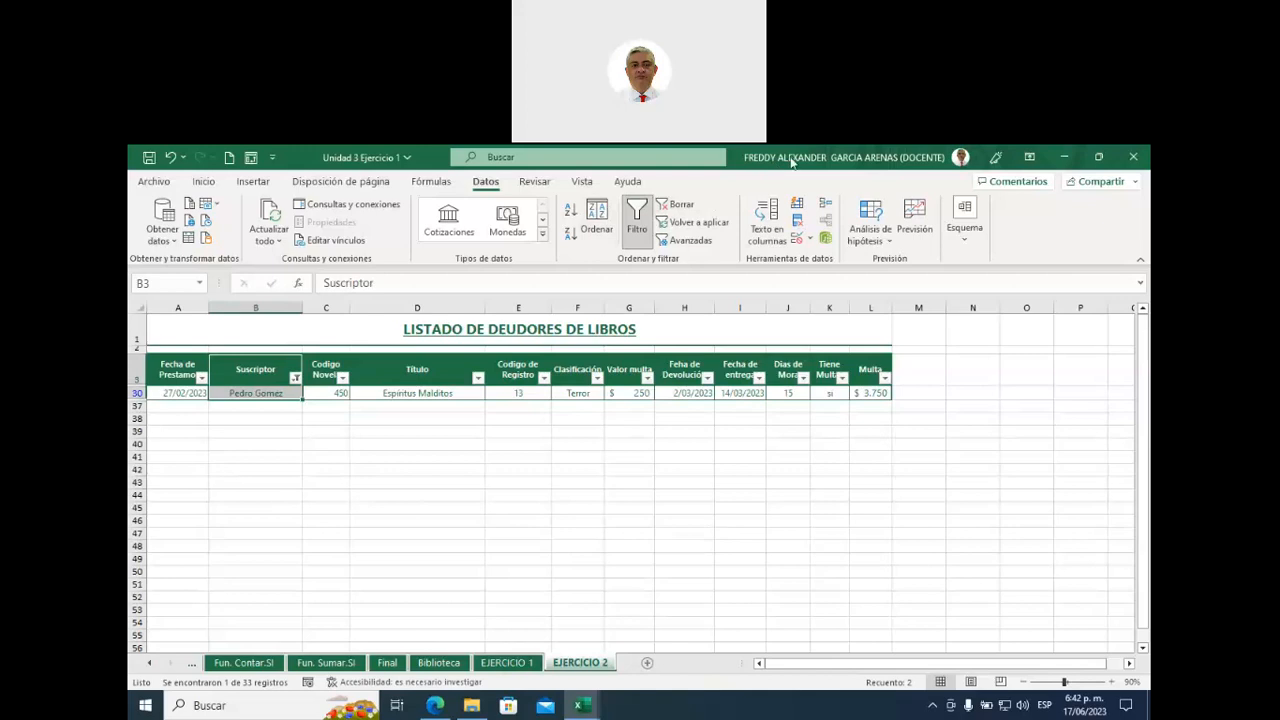
pyautogui.click(792, 162)
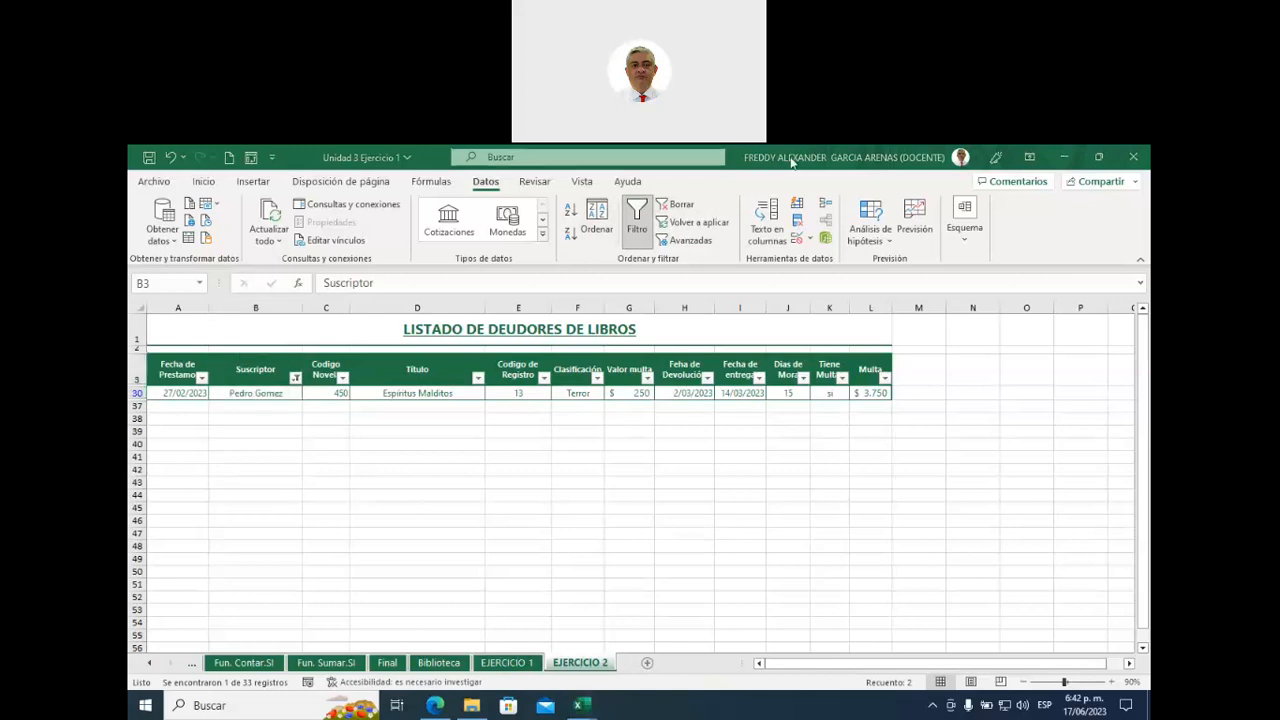
pyautogui.moveTo(296, 472)
pyautogui.mouseDown()
pyautogui.moveTo(200, 411)
pyautogui.moveTo(157, 401)
pyautogui.moveTo(134, 420)
pyautogui.moveTo(150, 396)
pyautogui.moveTo(148, 320)
pyautogui.moveTo(128, 312)
pyautogui.mouseUp()
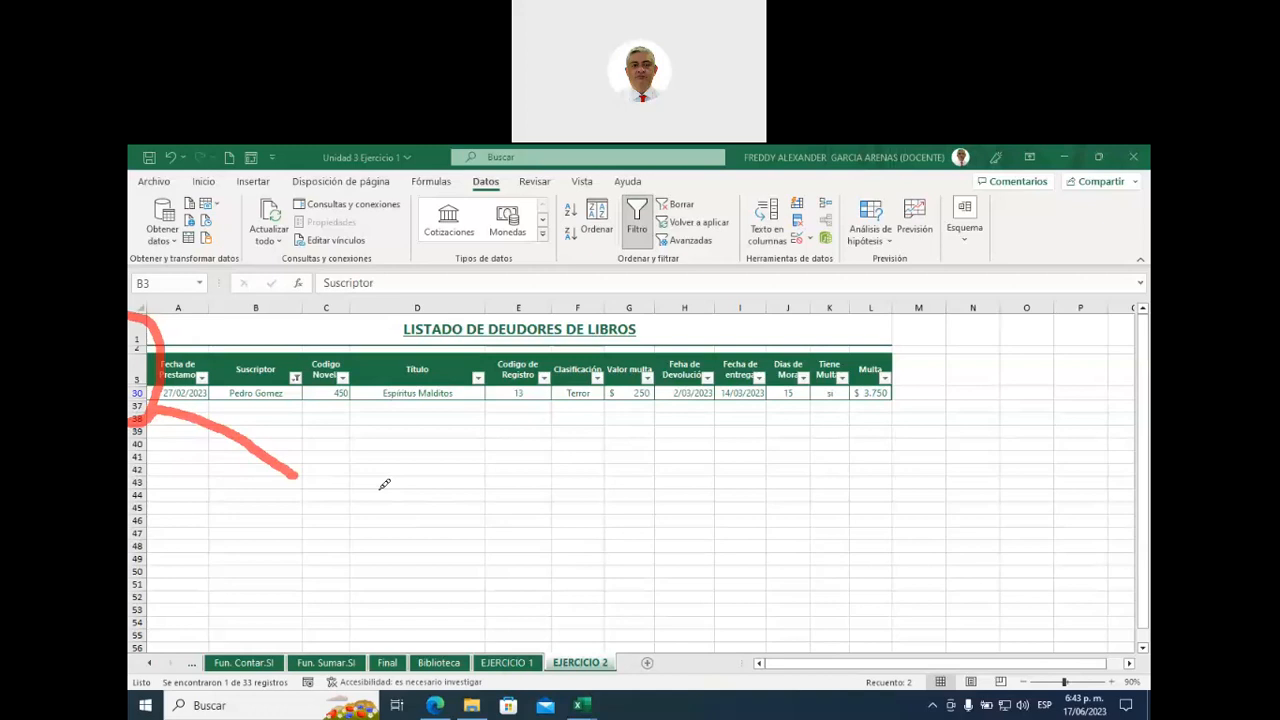
pyautogui.click(184, 272)
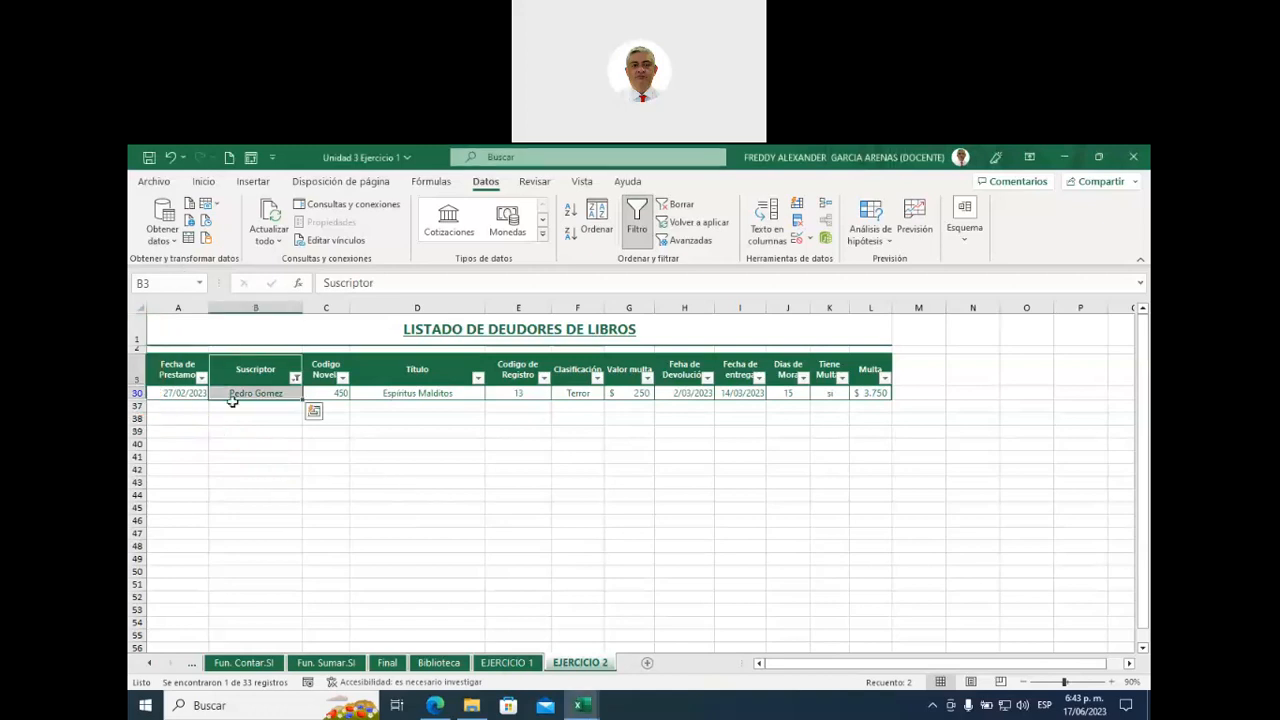
# - Clear the single-subscriber filter from the book debtors table
pyautogui.click(295, 378)
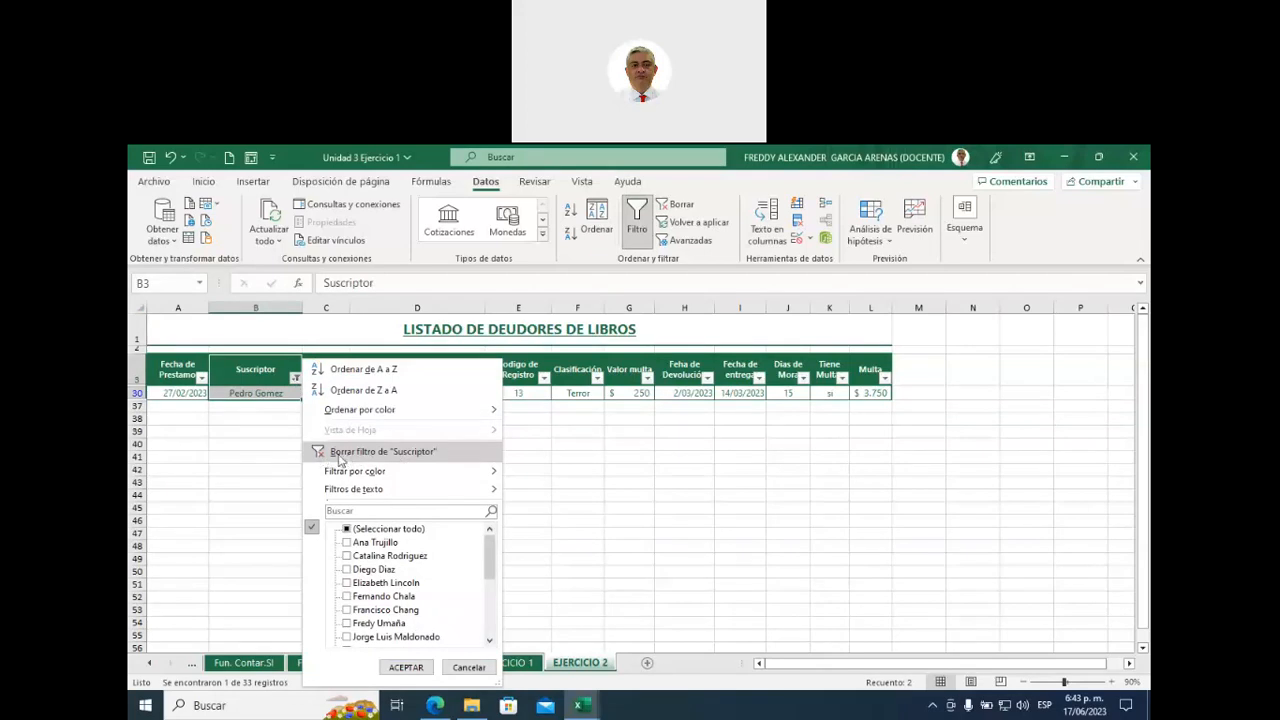
pyautogui.click(790, 206)
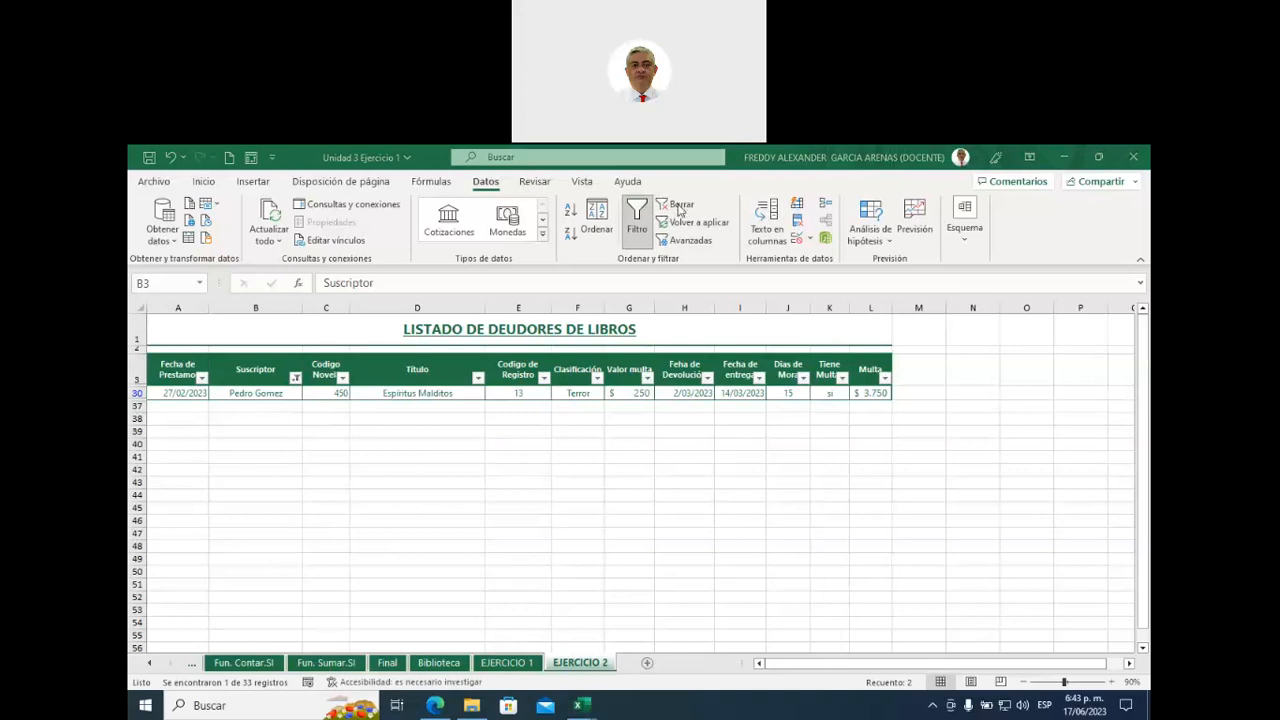
pyautogui.click(679, 206)
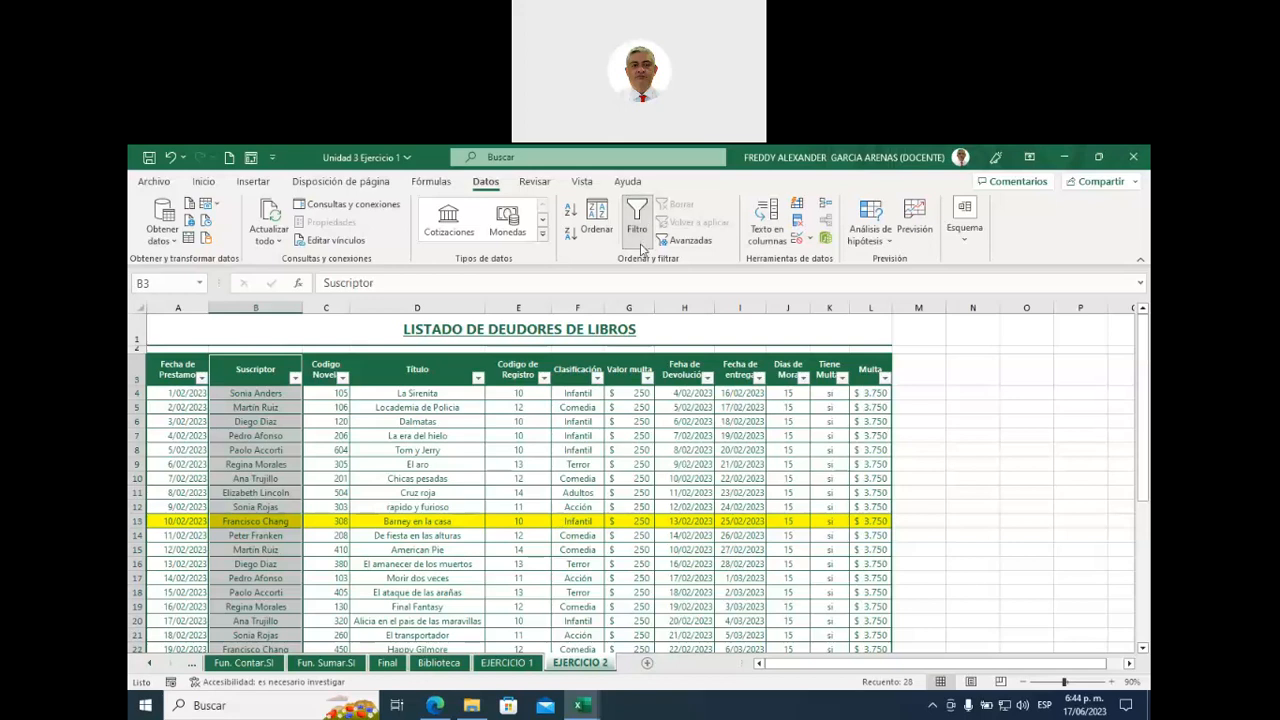
# - Filter the Suscriptor column by the yellow cell colour and clear that filter again
pyautogui.click(295, 381)
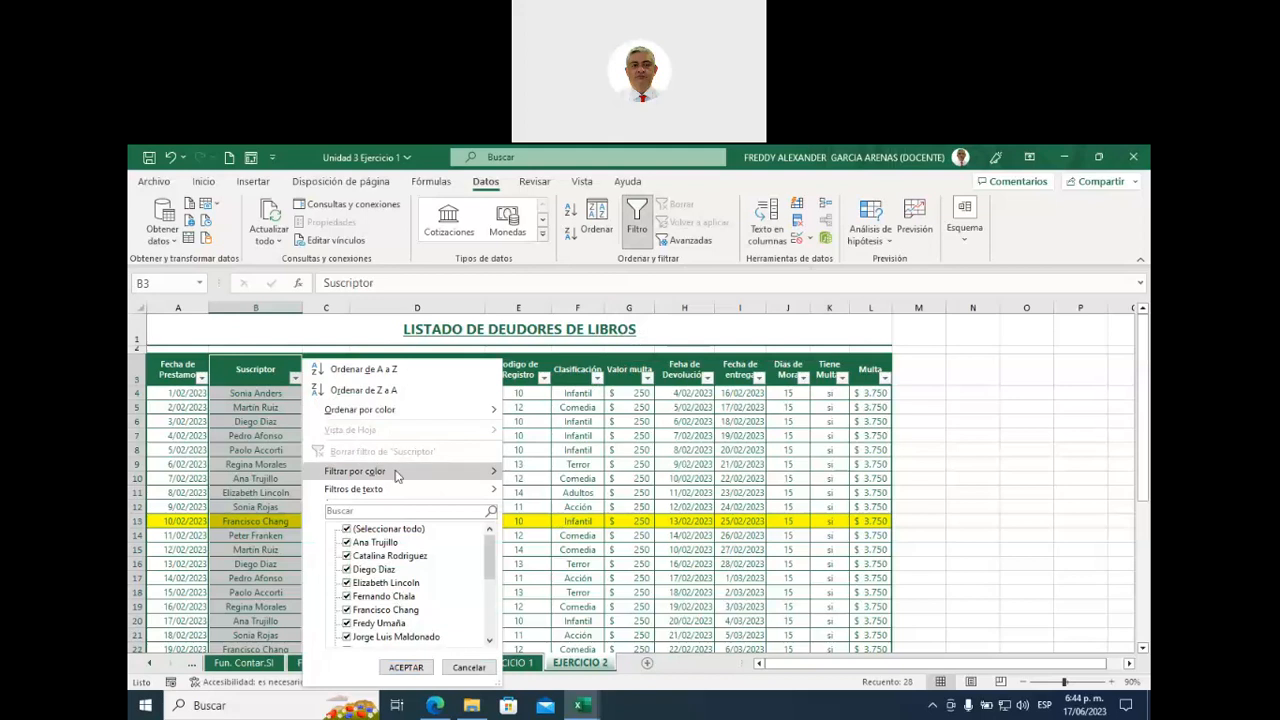
pyautogui.moveTo(399, 477)
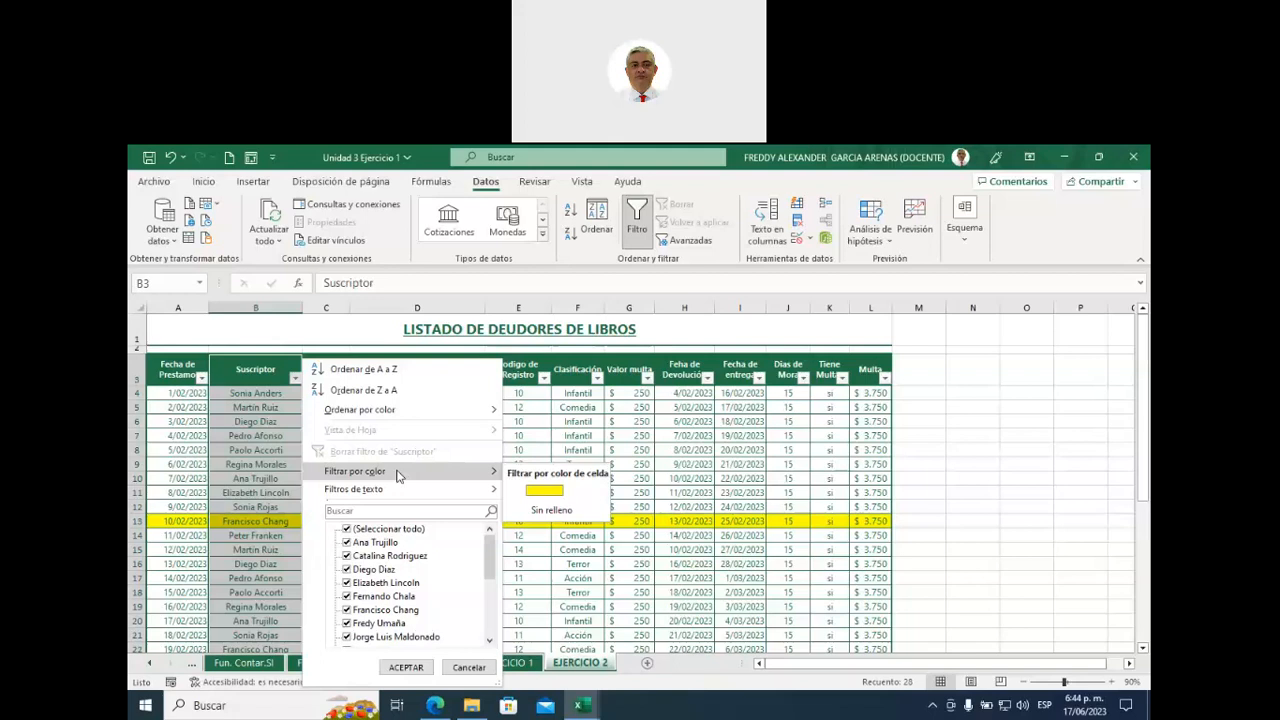
pyautogui.click(546, 491)
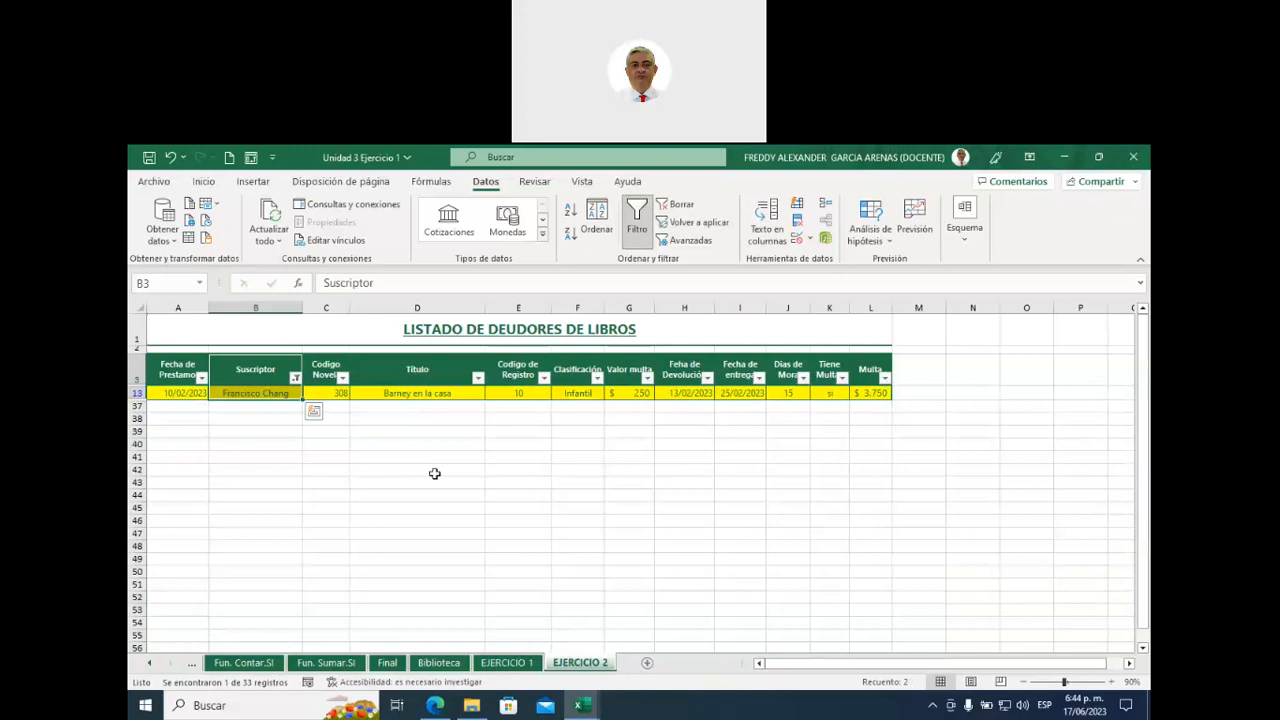
pyautogui.click(296, 378)
pyautogui.click(340, 451)
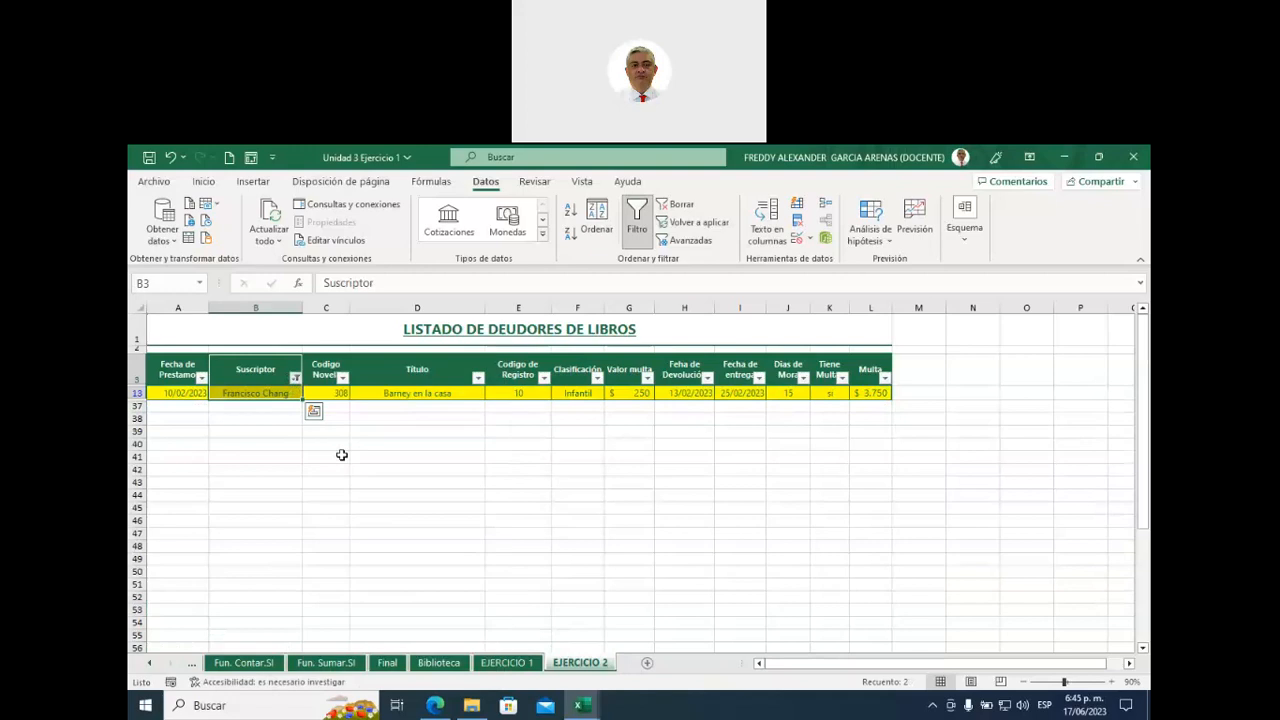
# - Apply a text filter to the Suscriptor column for entries that contain a subscriber's first name in capitals
pyautogui.click(294, 378)
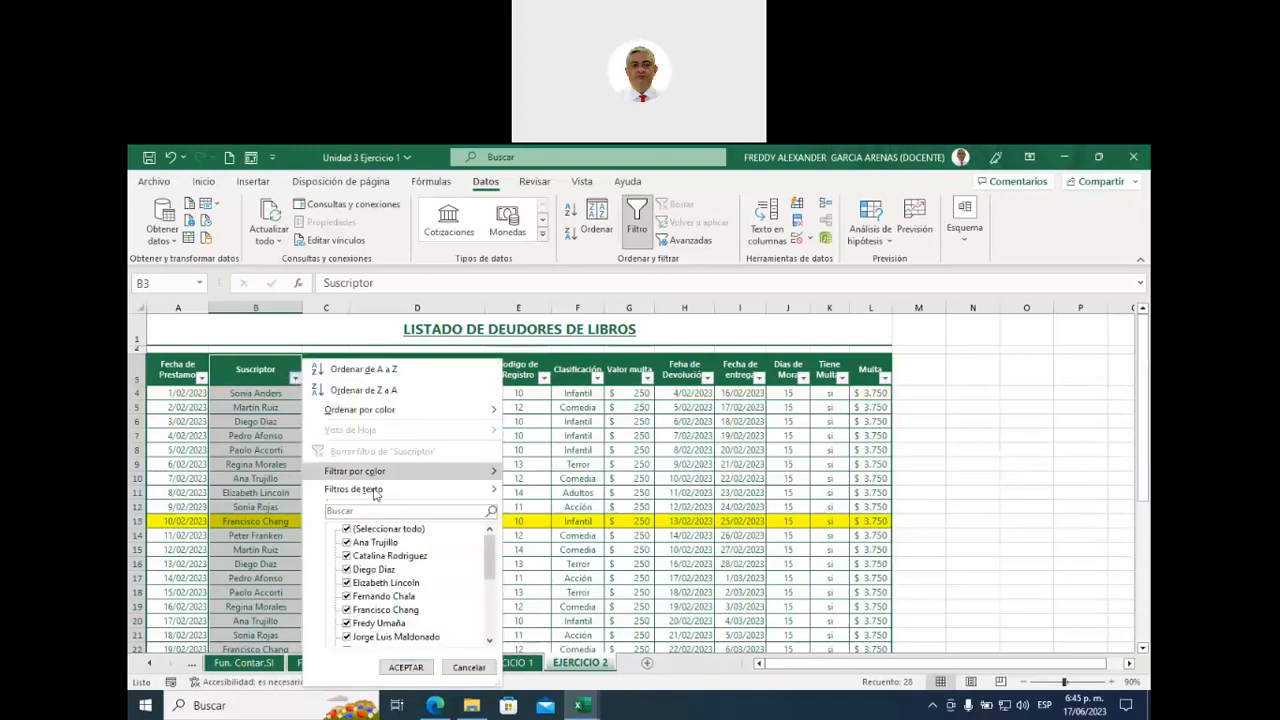
pyautogui.moveTo(391, 499)
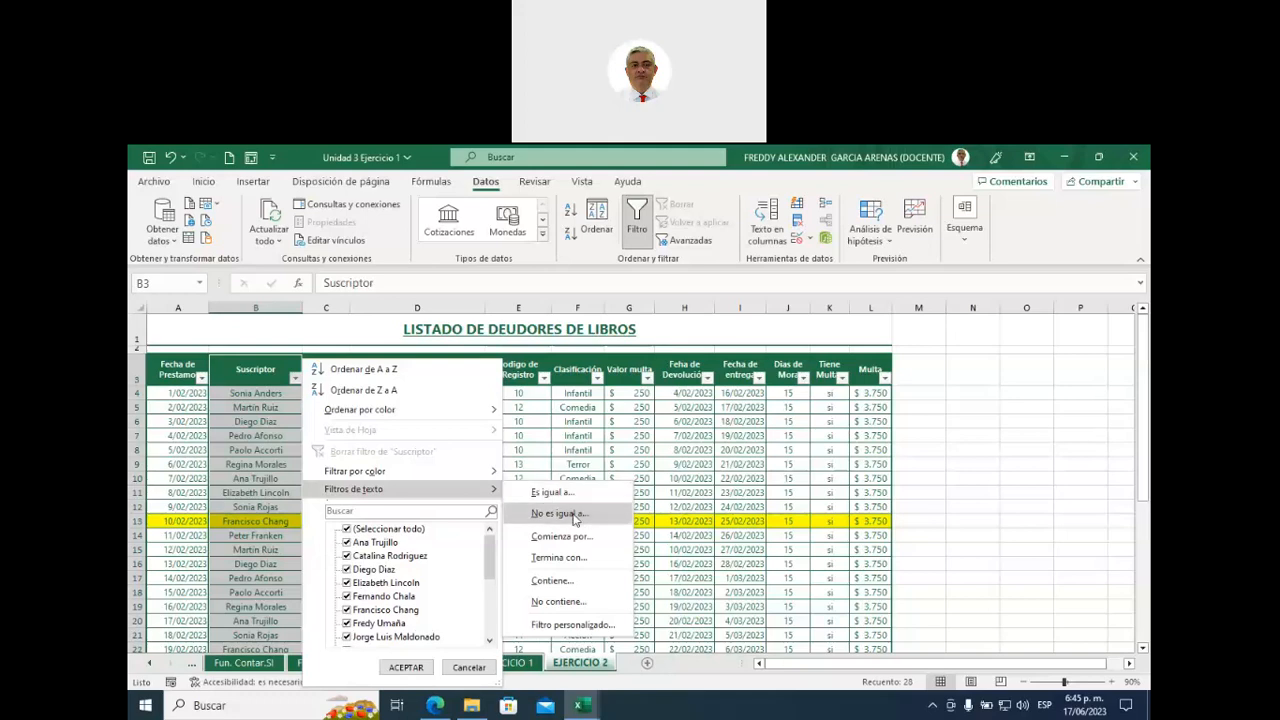
pyautogui.click(571, 583)
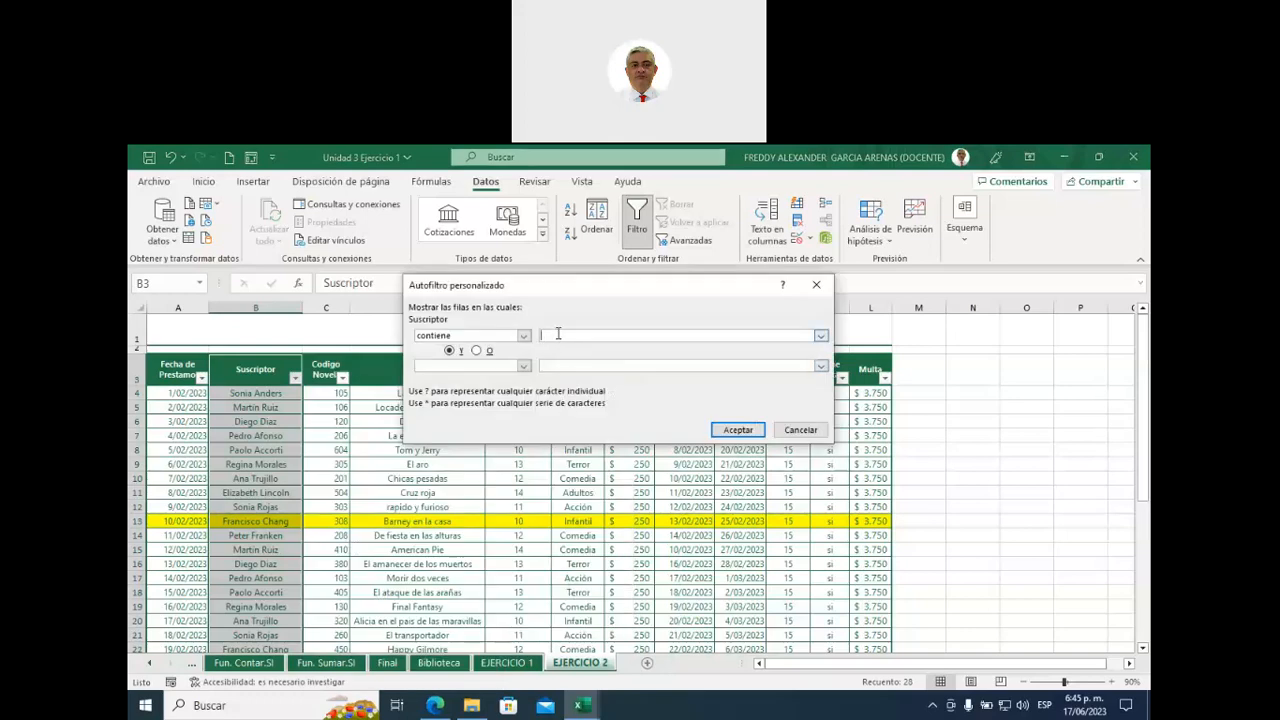
pyautogui.write('pEDRO')
pyautogui.press('BackSpace')
pyautogui.press('BackSpace')
pyautogui.press('BackSpace')
pyautogui.press('BackSpace')
pyautogui.press('BackSpace')
pyautogui.write('PEDRO')
pyautogui.click(738, 432)
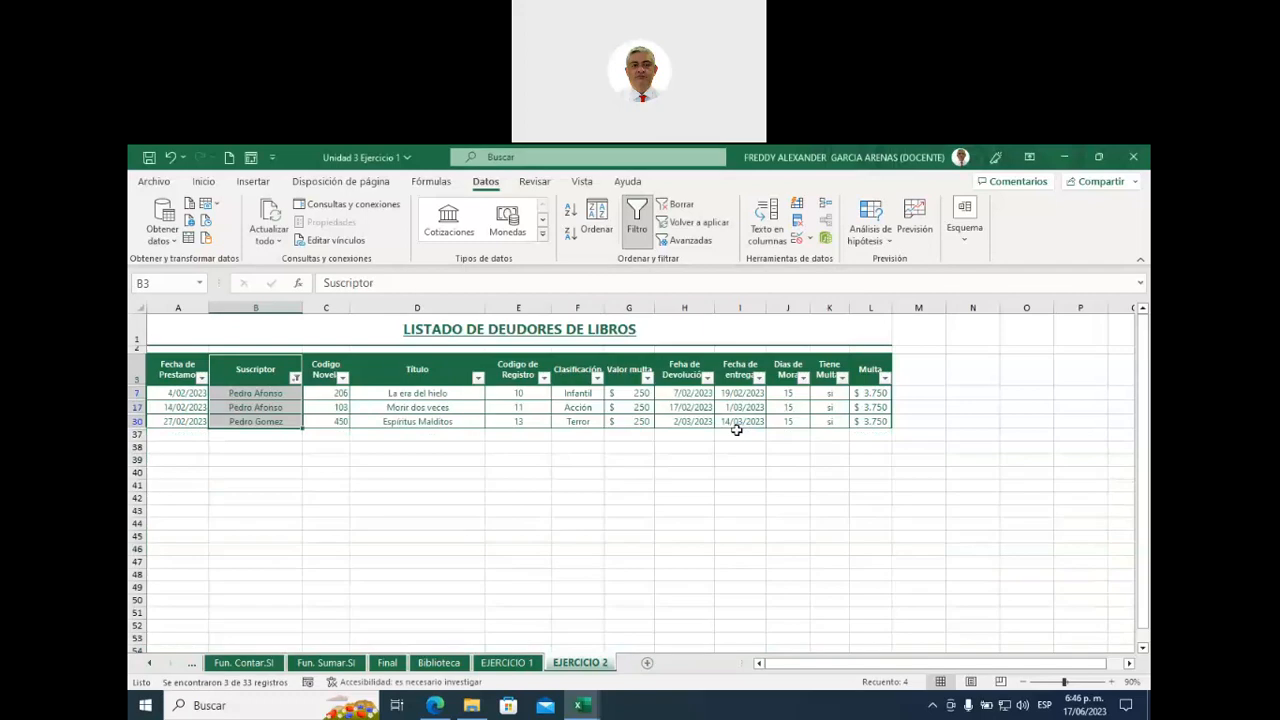
# - Select the filtered subscriber names and clear the text filter from the Suscriptor column
pyautogui.moveTo(236, 393); pyautogui.dragTo(243, 424)
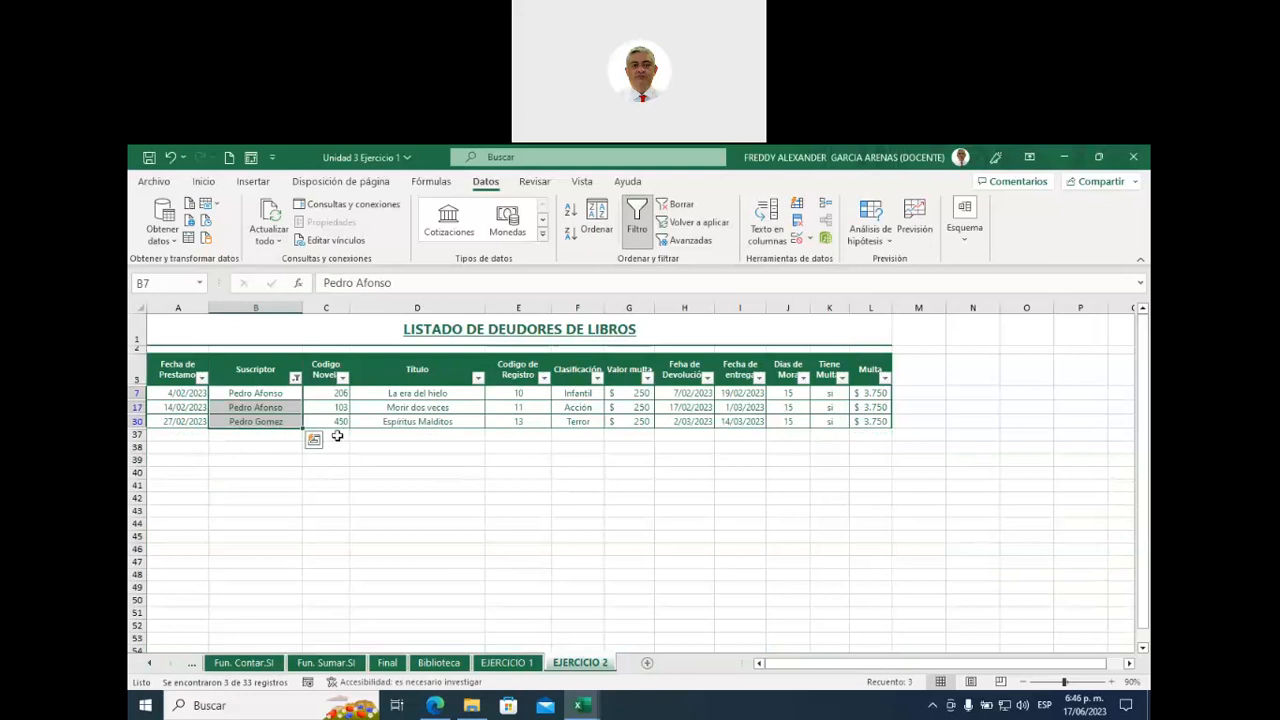
pyautogui.click(295, 378)
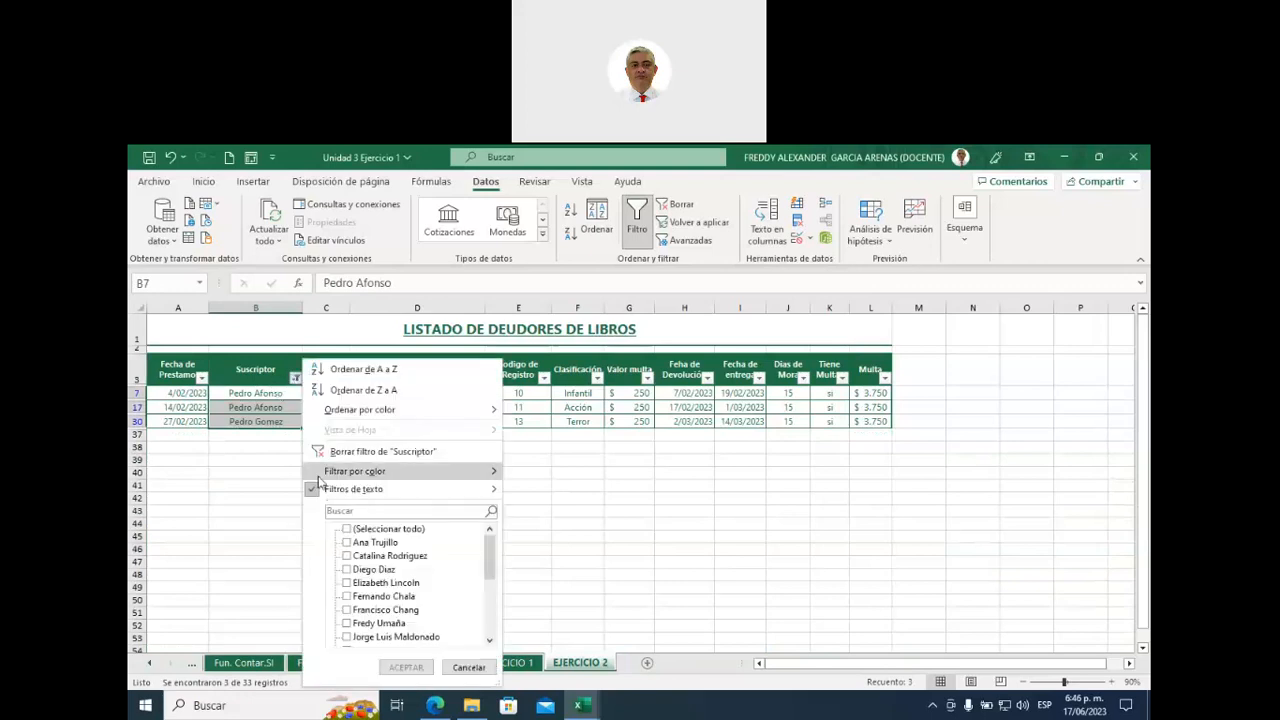
pyautogui.click(360, 451)
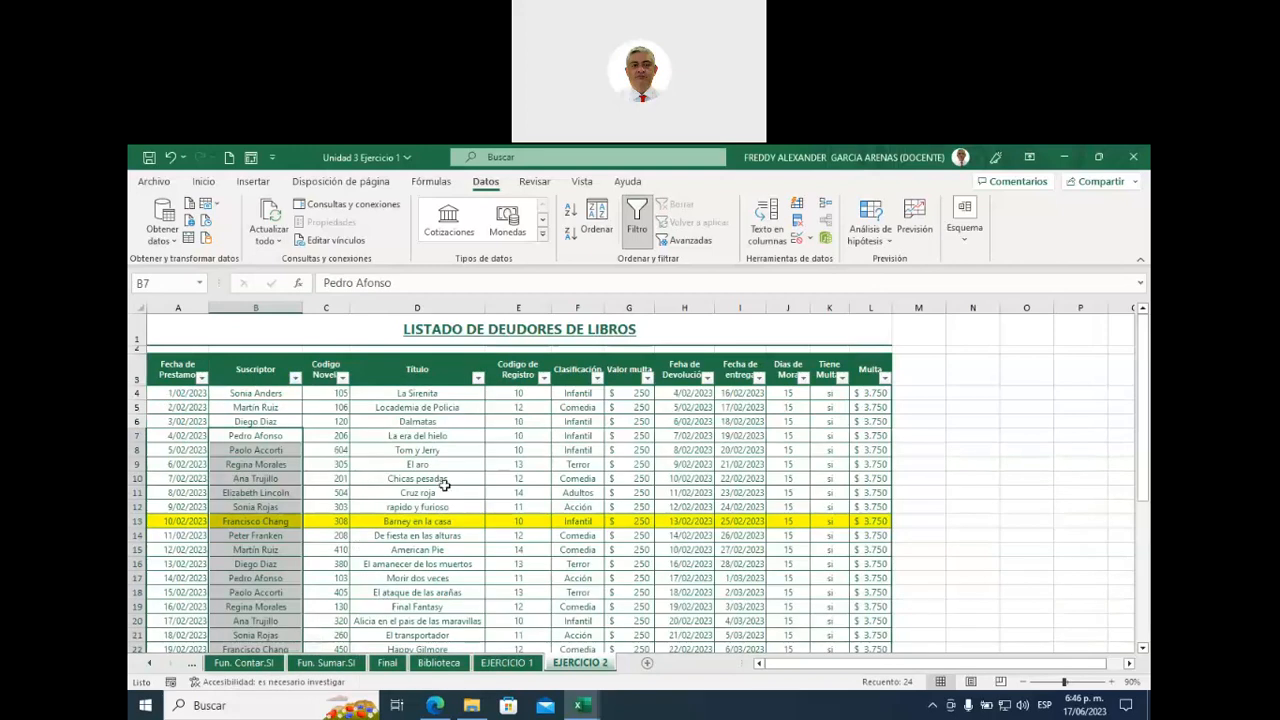
pyautogui.click(434, 450)
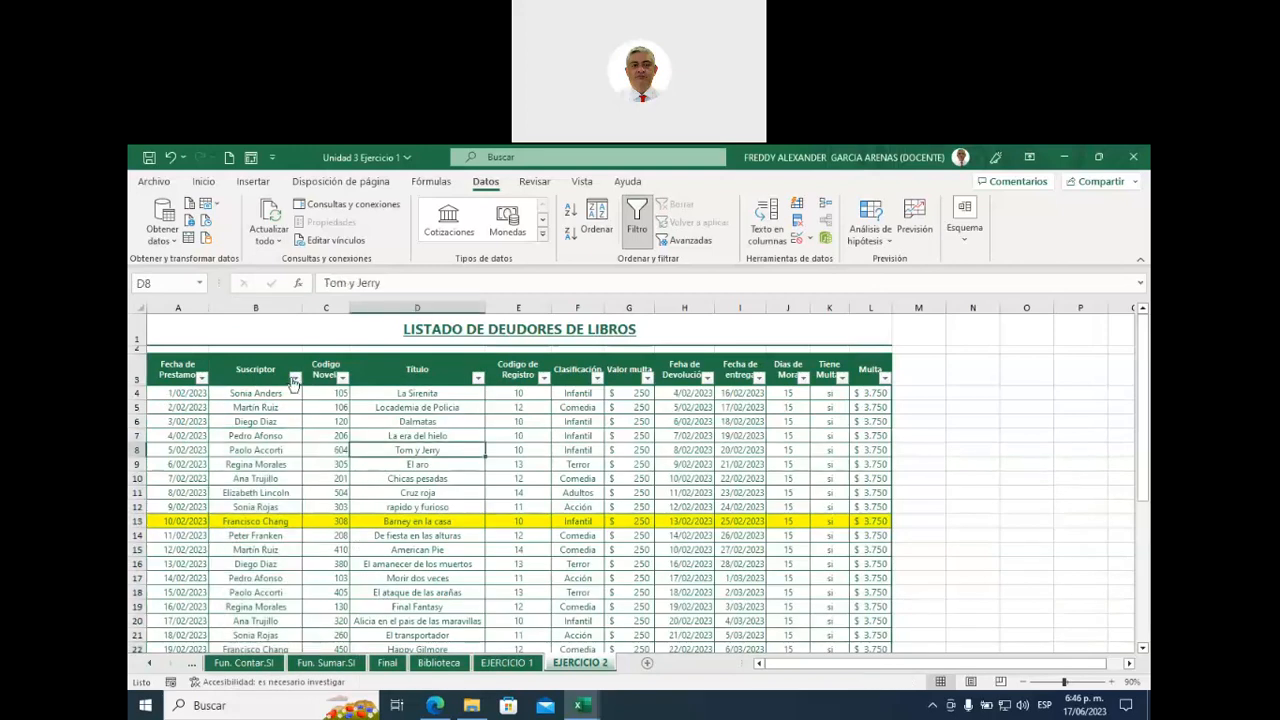
# - Search the Suscriptor filter list for a subscriber's first name, clear the search and leave without applying a filter
pyautogui.click(295, 379)
pyautogui.moveTo(426, 494)
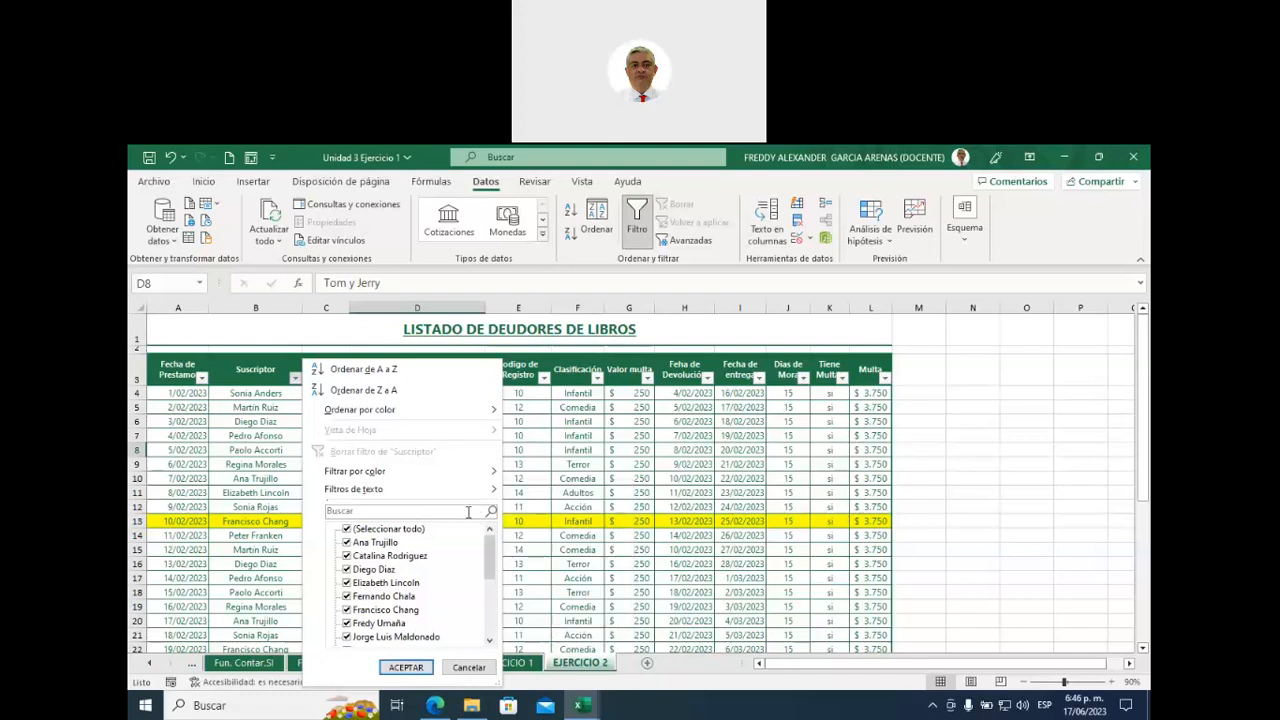
pyautogui.click(370, 512)
pyautogui.write('sONI')
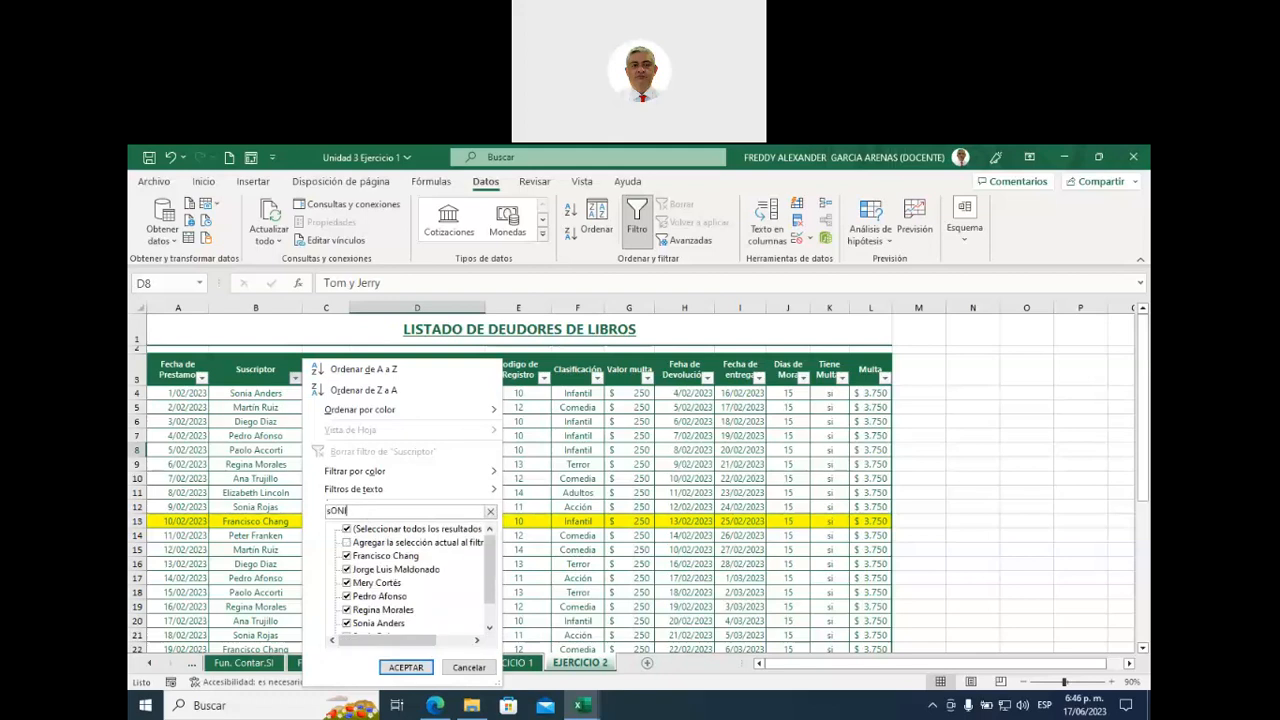
pyautogui.write('A')
pyautogui.press('BackSpace')
pyautogui.press('BackSpace')
pyautogui.press('BackSpace')
pyautogui.press('BackSpace')
pyautogui.press('BackSpace')
pyautogui.write('SONIA')
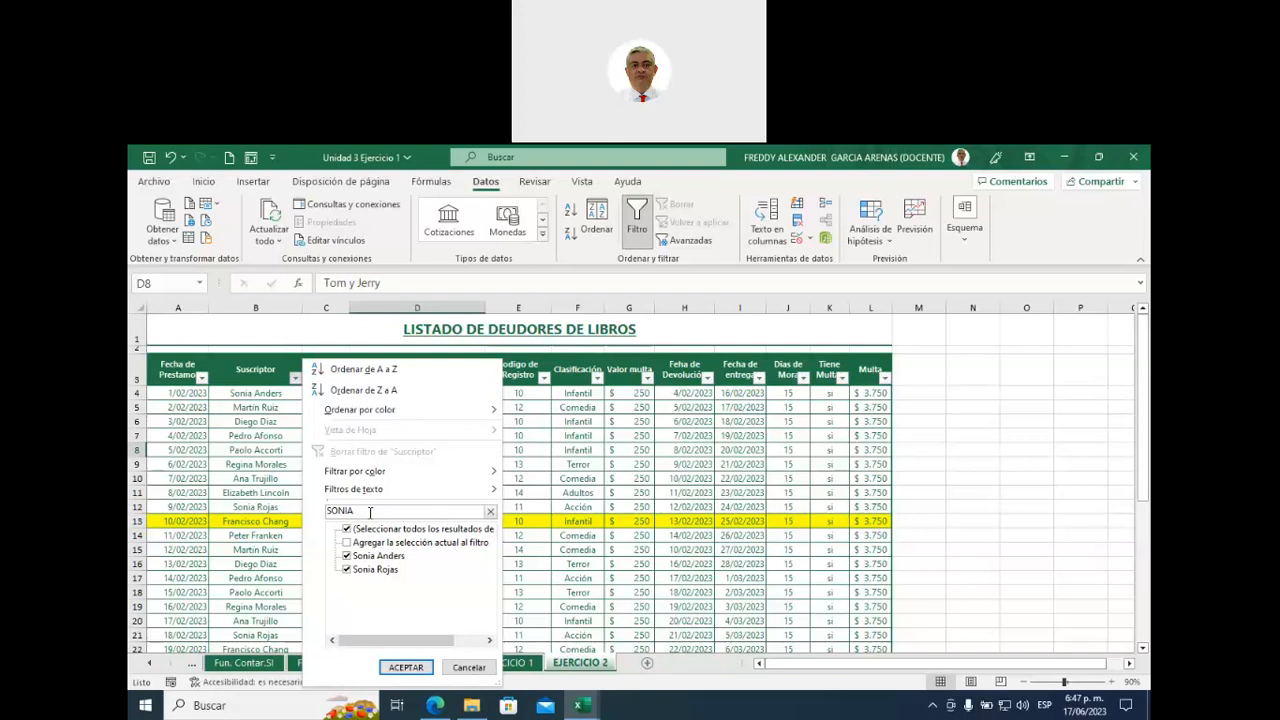
pyautogui.click(491, 514)
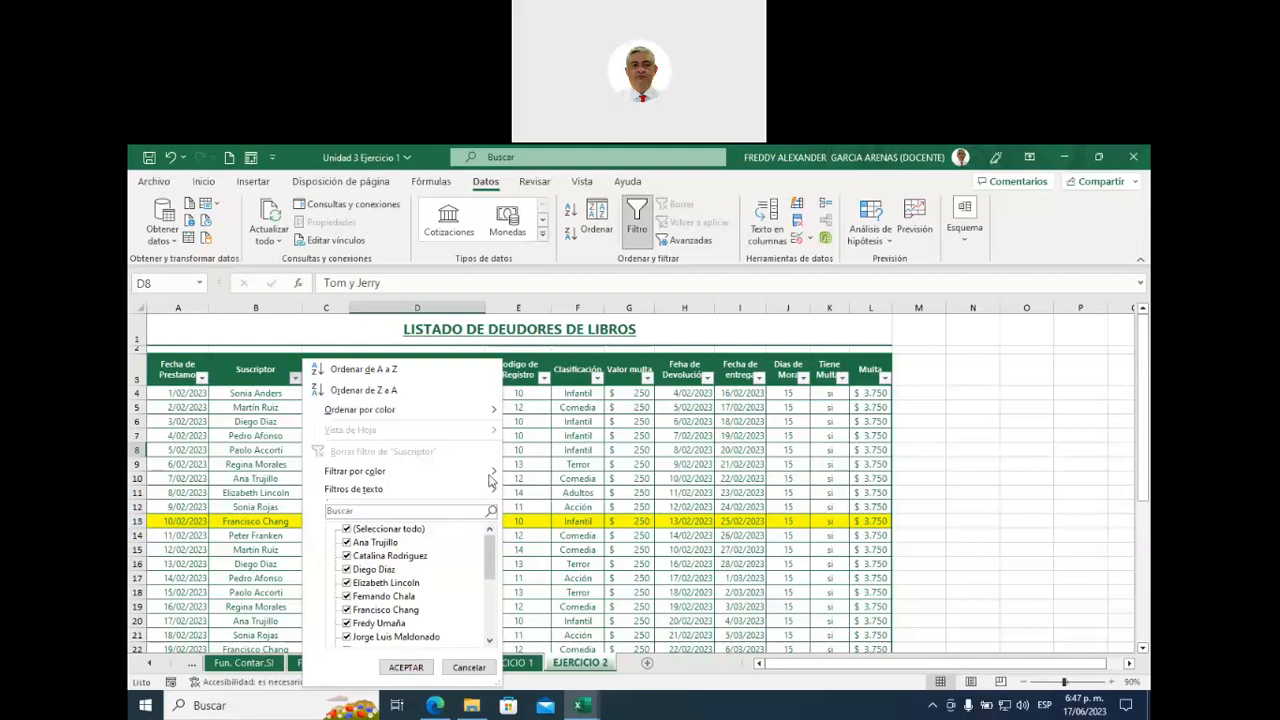
pyautogui.click(470, 667)
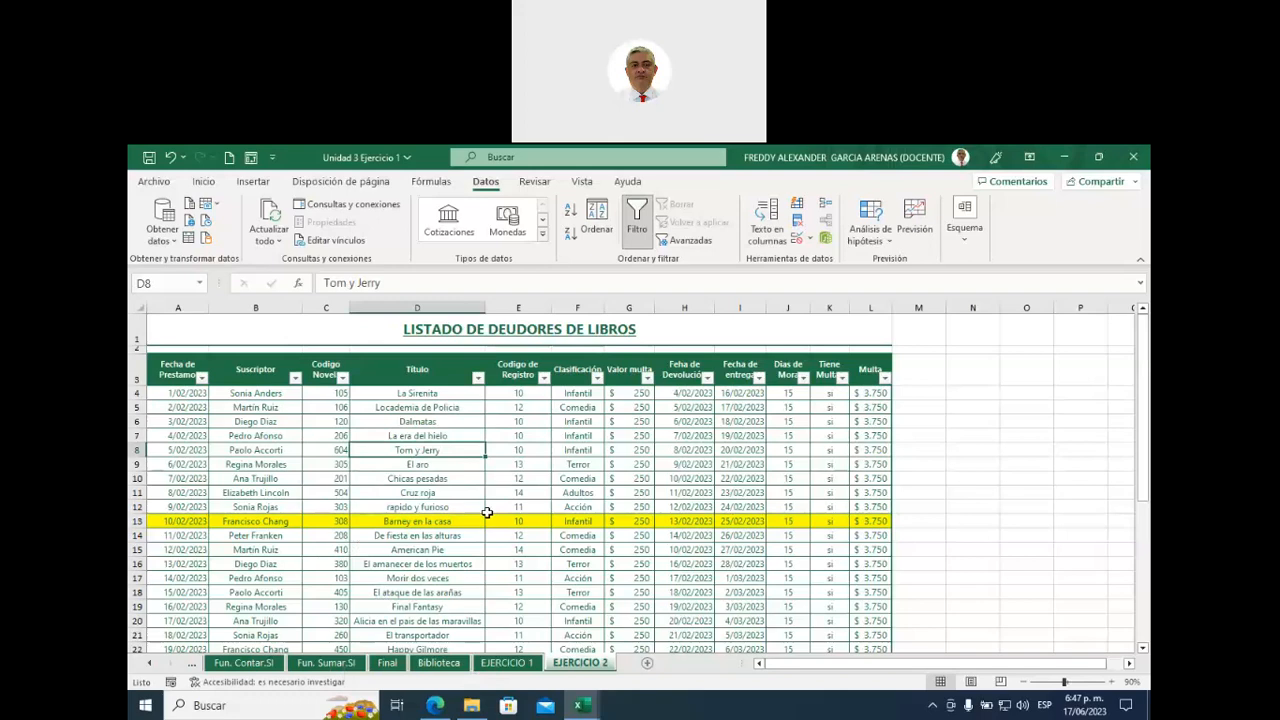
# - Apply a number filter to the Codigo de Registro column for values equal to 10
pyautogui.click(543, 379)
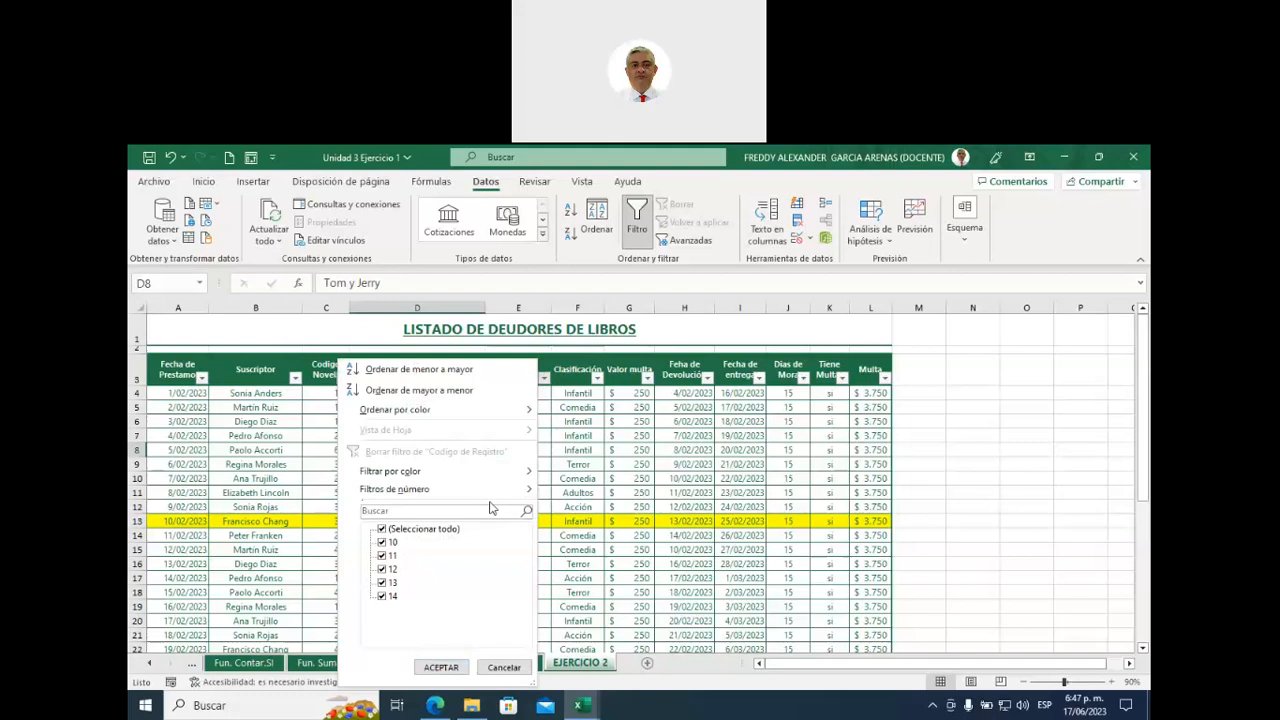
pyautogui.moveTo(517, 495)
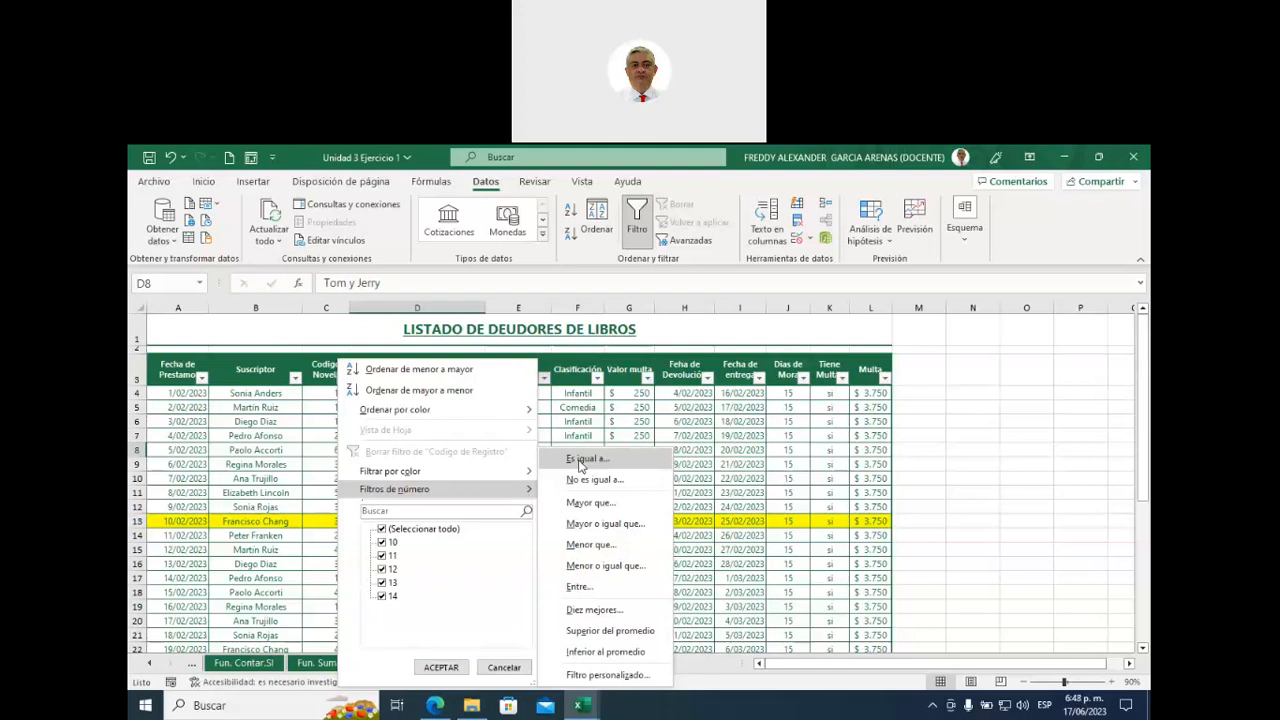
pyautogui.click(579, 462)
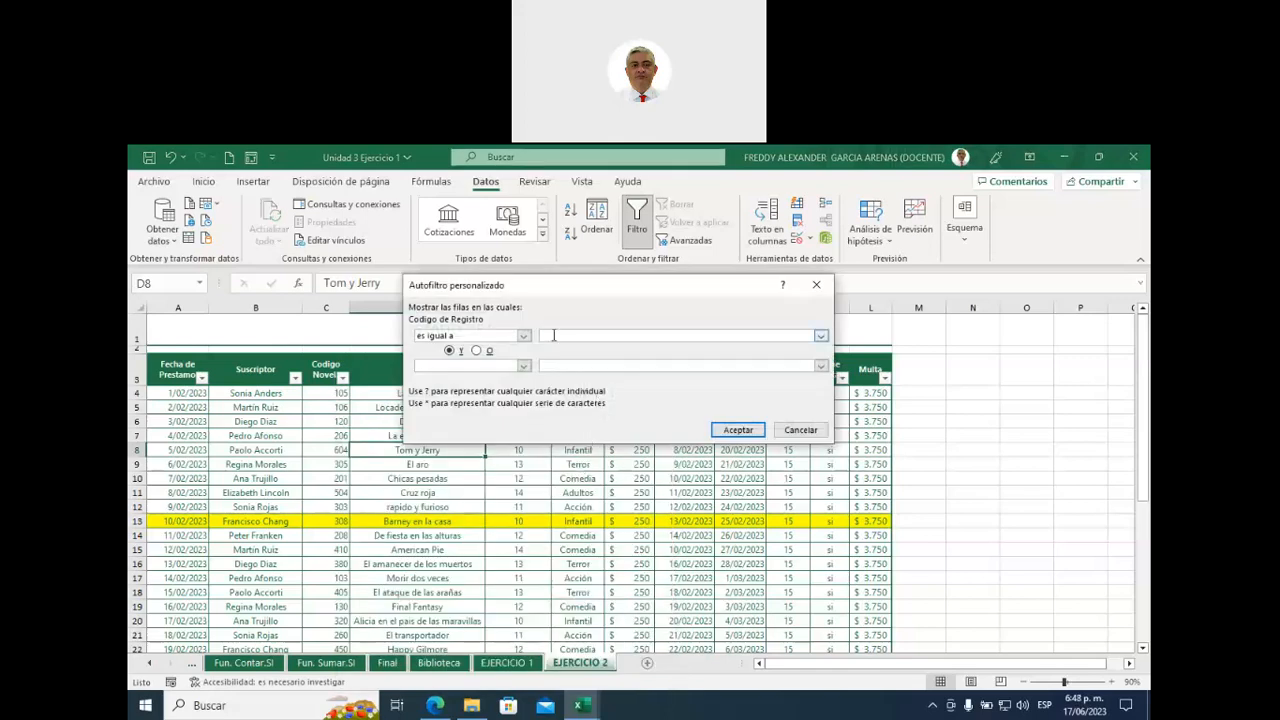
pyautogui.write('10')
pyautogui.click(740, 430)
# - Select the filtered codes equal to 10 and clear the filter from the Codigo de Registro column
pyautogui.click(519, 393)
pyautogui.moveTo(519, 431); pyautogui.dragTo(519, 549)
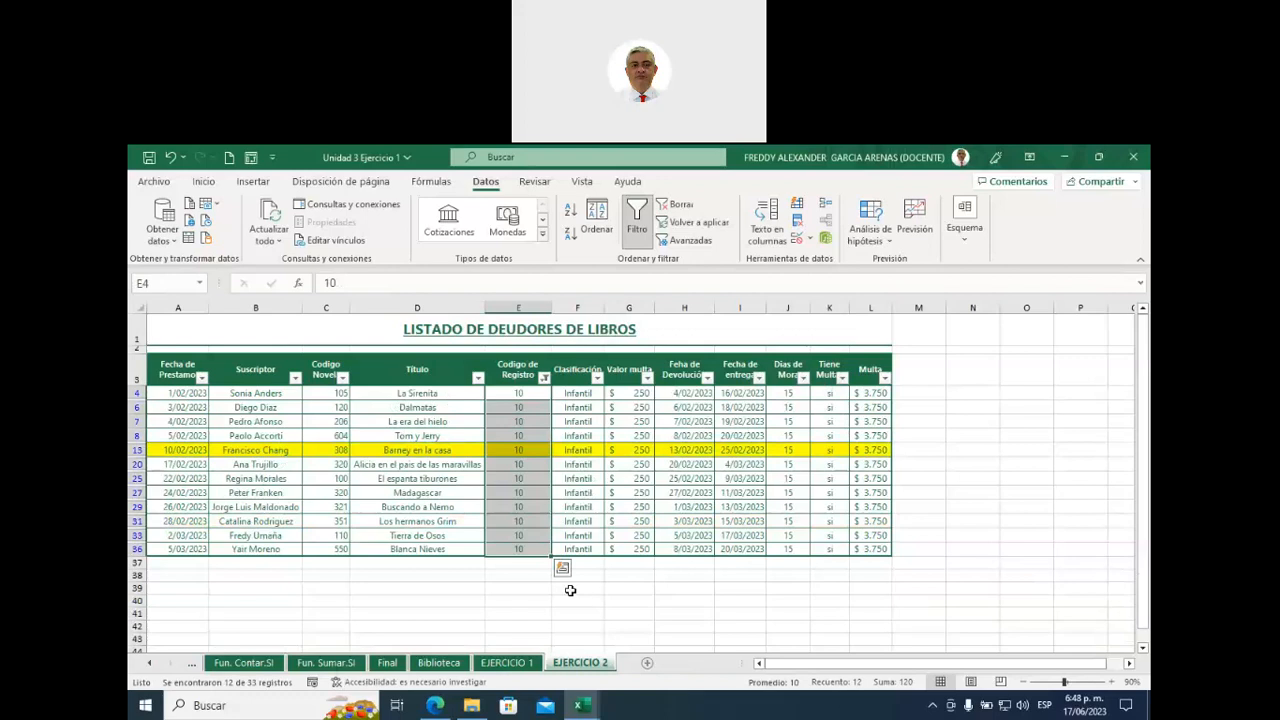
pyautogui.click(543, 378)
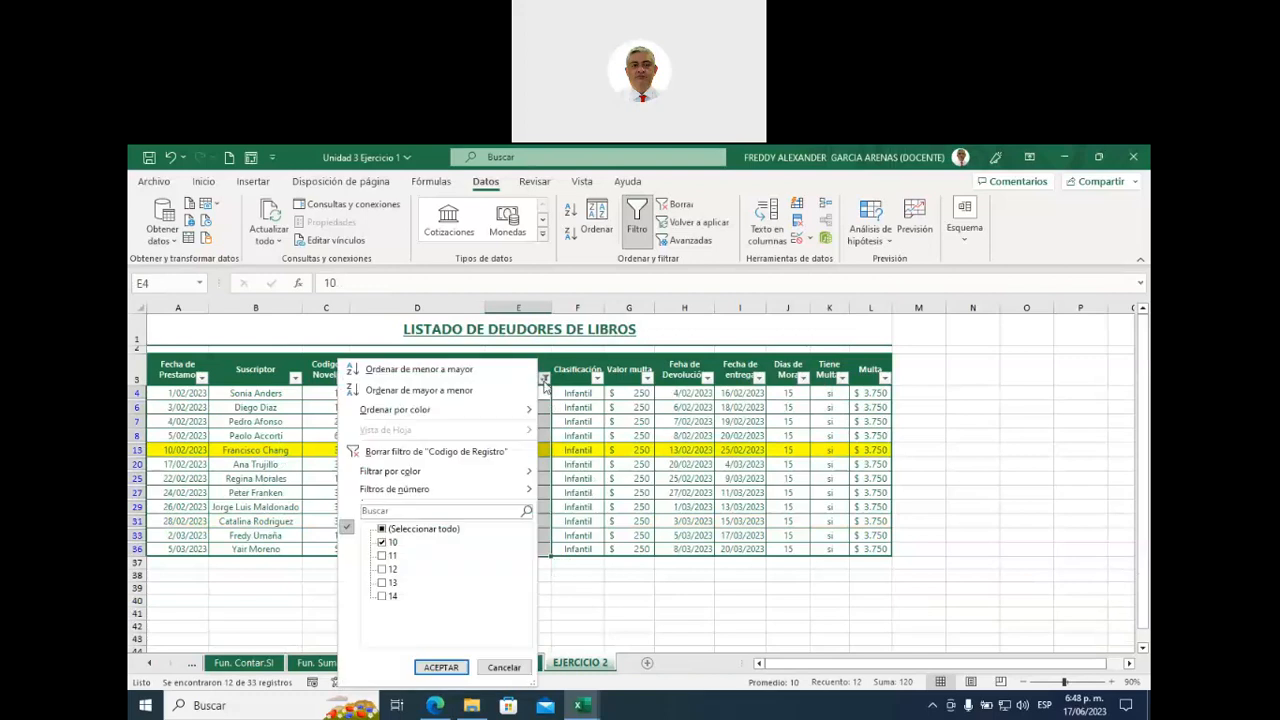
pyautogui.click(411, 454)
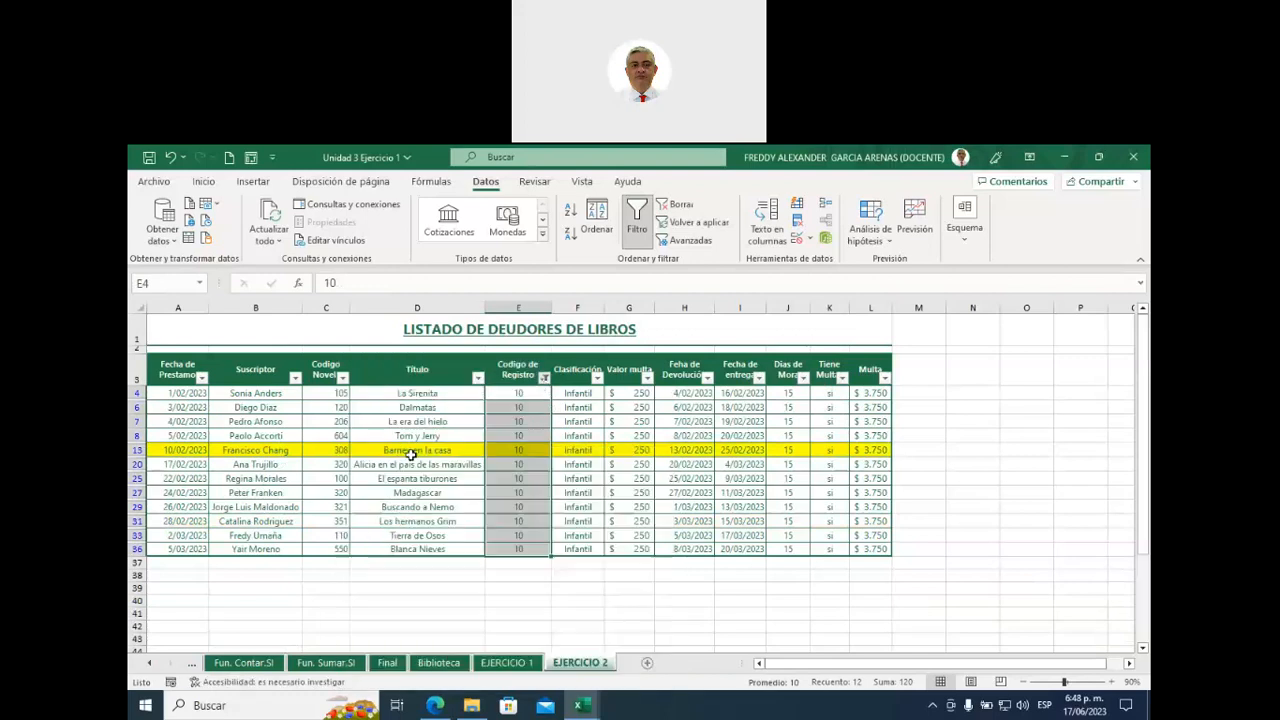
# - Apply a between number filter to the Codigo de Registro column, from 12 to 15
pyautogui.click(543, 378)
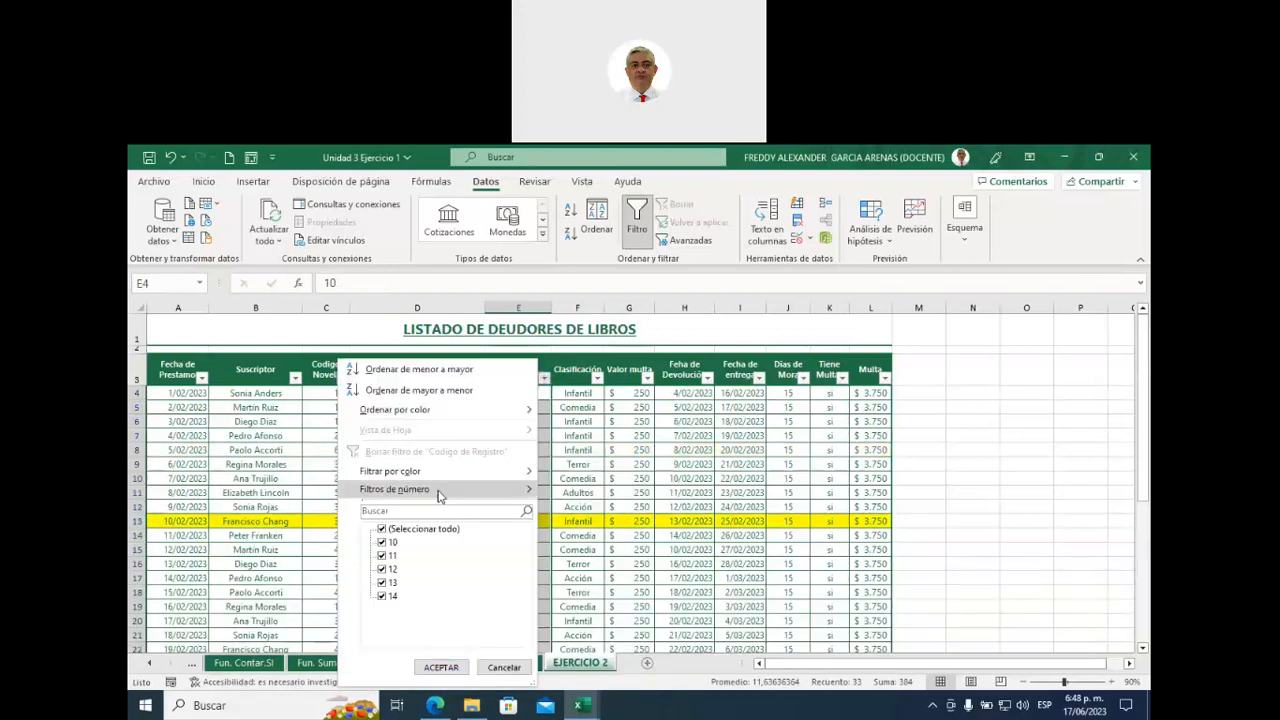
pyautogui.moveTo(437, 497)
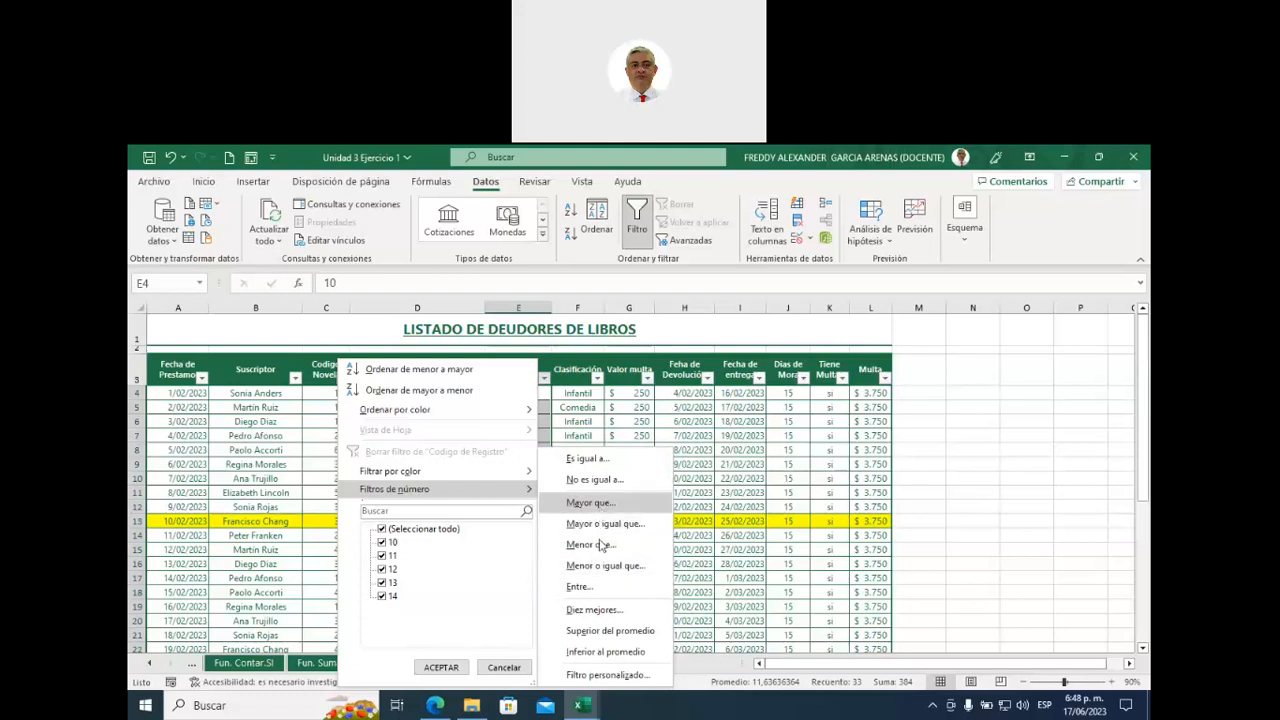
pyautogui.click(576, 590)
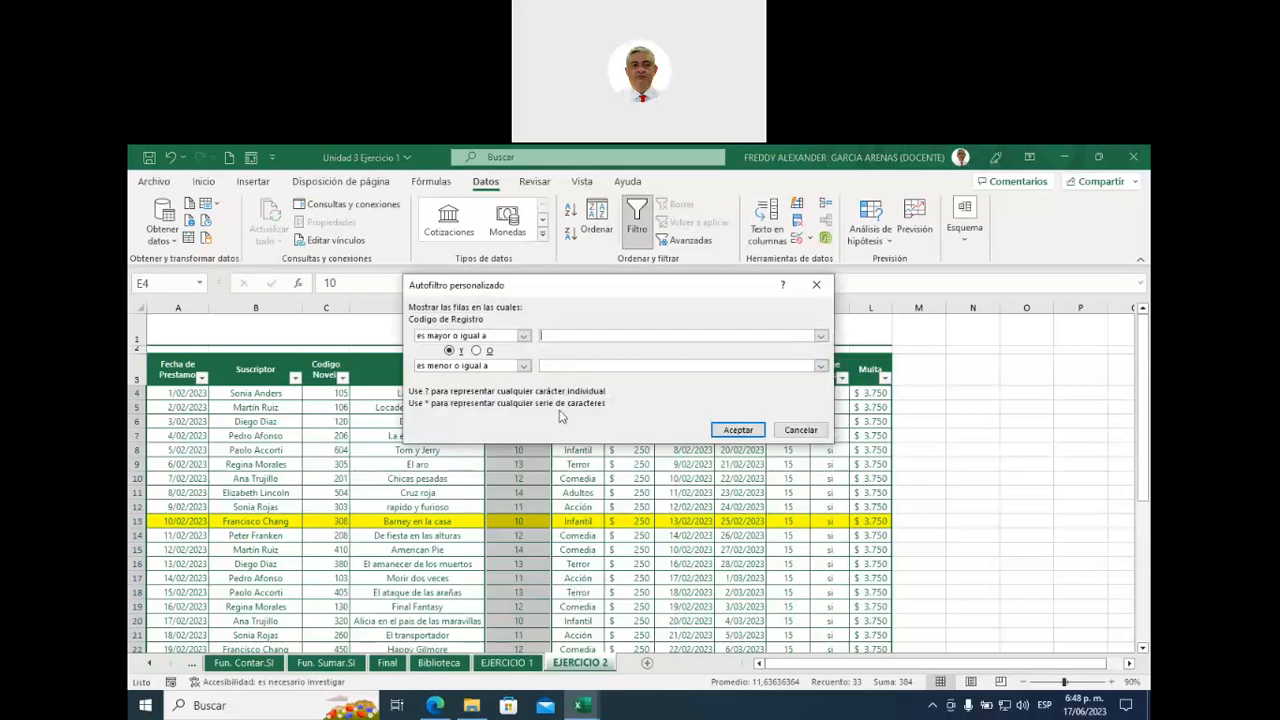
pyautogui.write('12')
pyautogui.click(551, 367)
pyautogui.write('15')
pyautogui.click(560, 335)
pyautogui.click(550, 336)
pyautogui.click(555, 365)
pyautogui.click(542, 365)
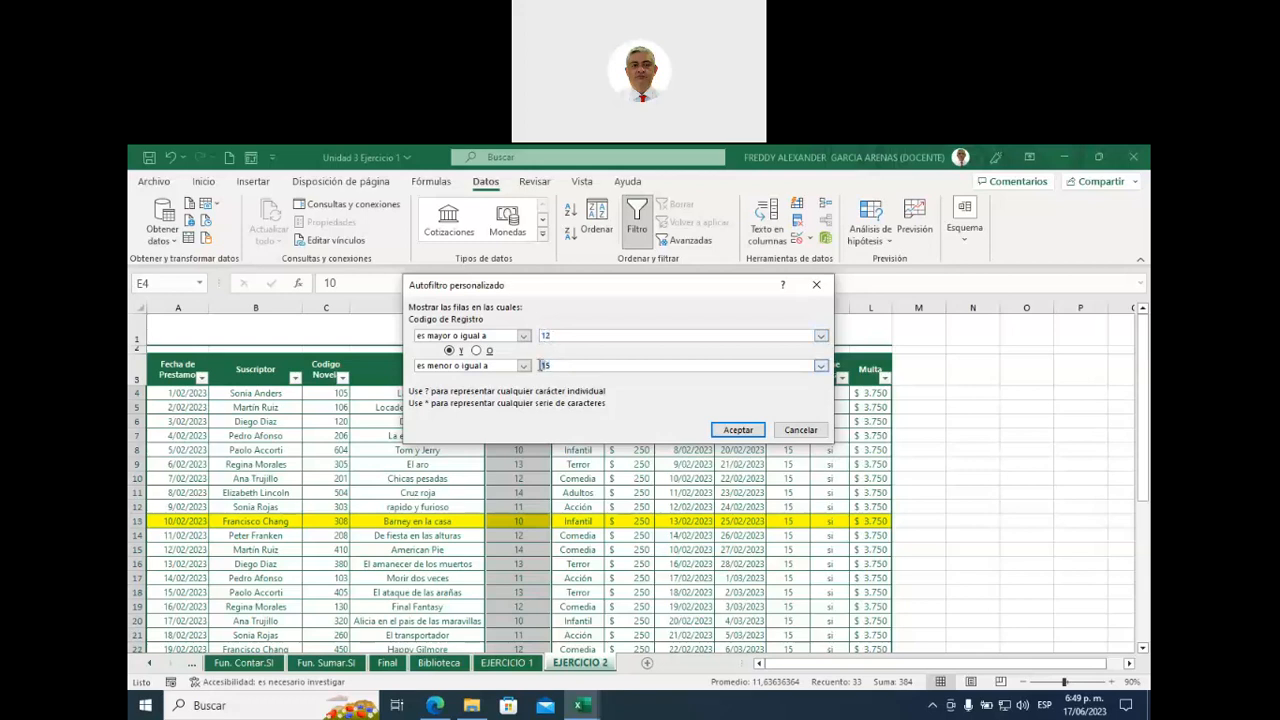
pyautogui.click(737, 430)
# - Select the codes filtered between 12 and 15 and clear the Codigo de Registro filter
pyautogui.moveTo(528, 392); pyautogui.dragTo(538, 622)
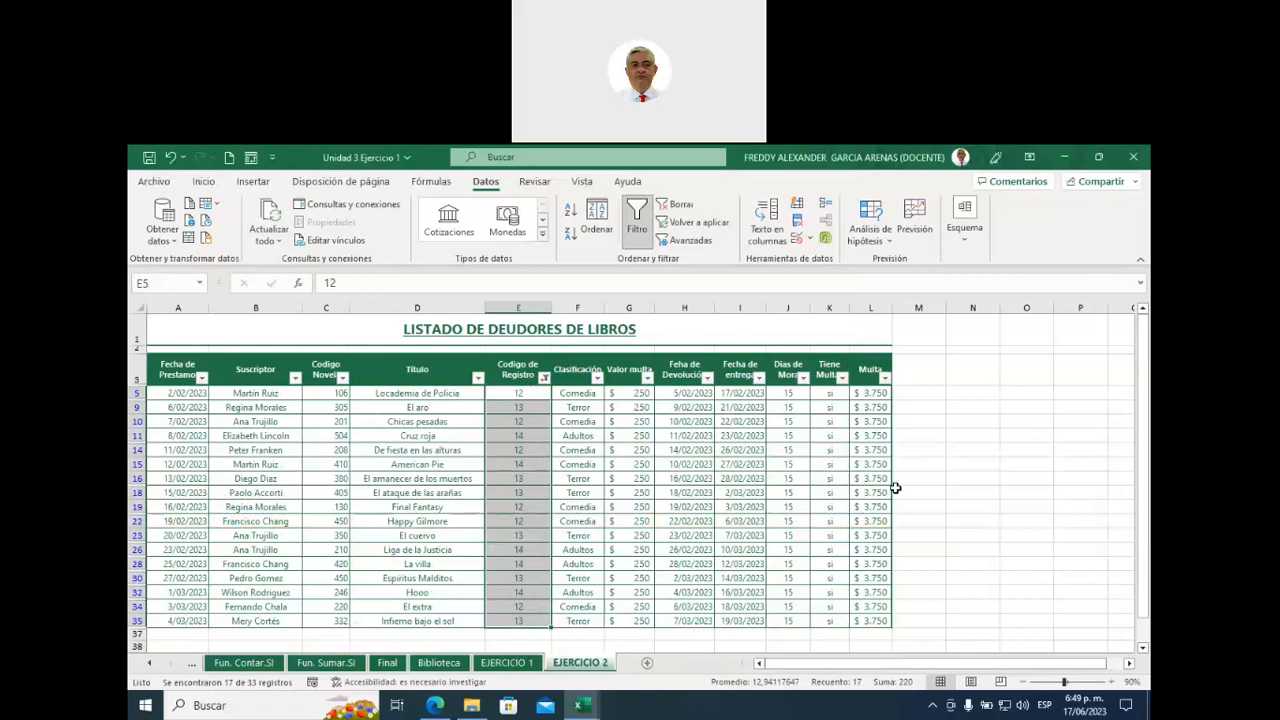
pyautogui.click(544, 377)
pyautogui.click(500, 452)
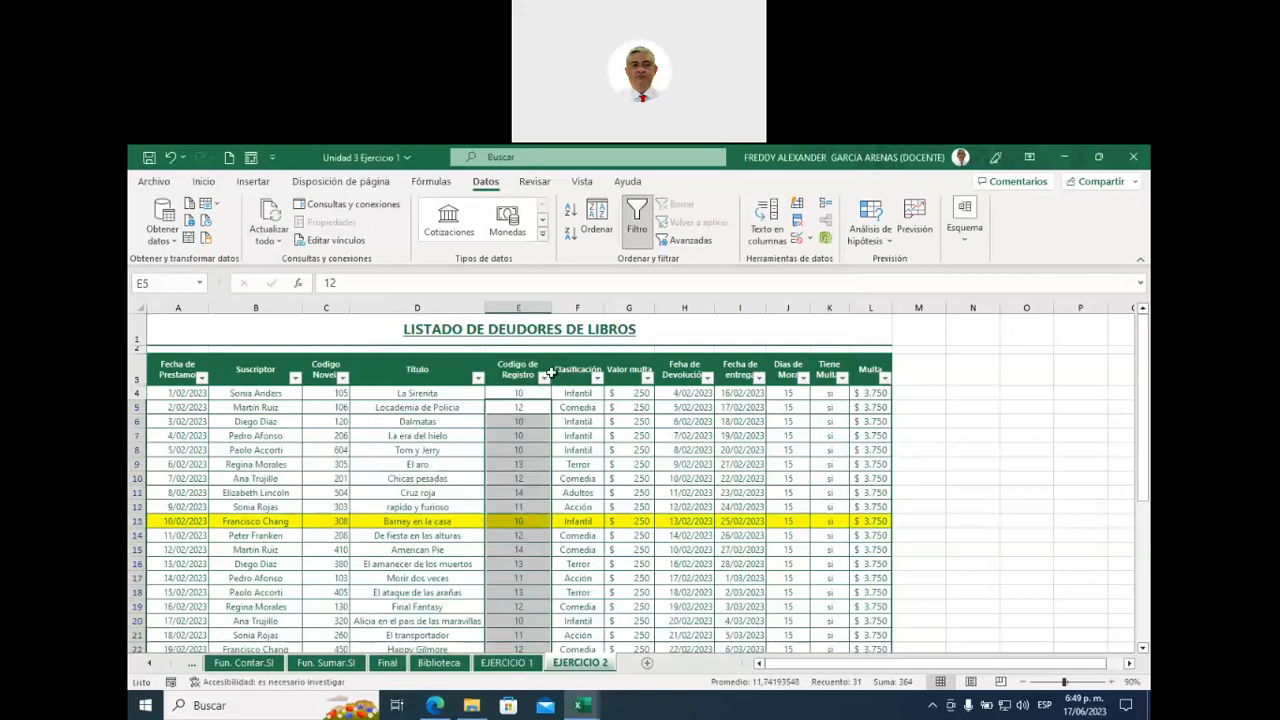
pyautogui.click(544, 377)
pyautogui.moveTo(486, 498)
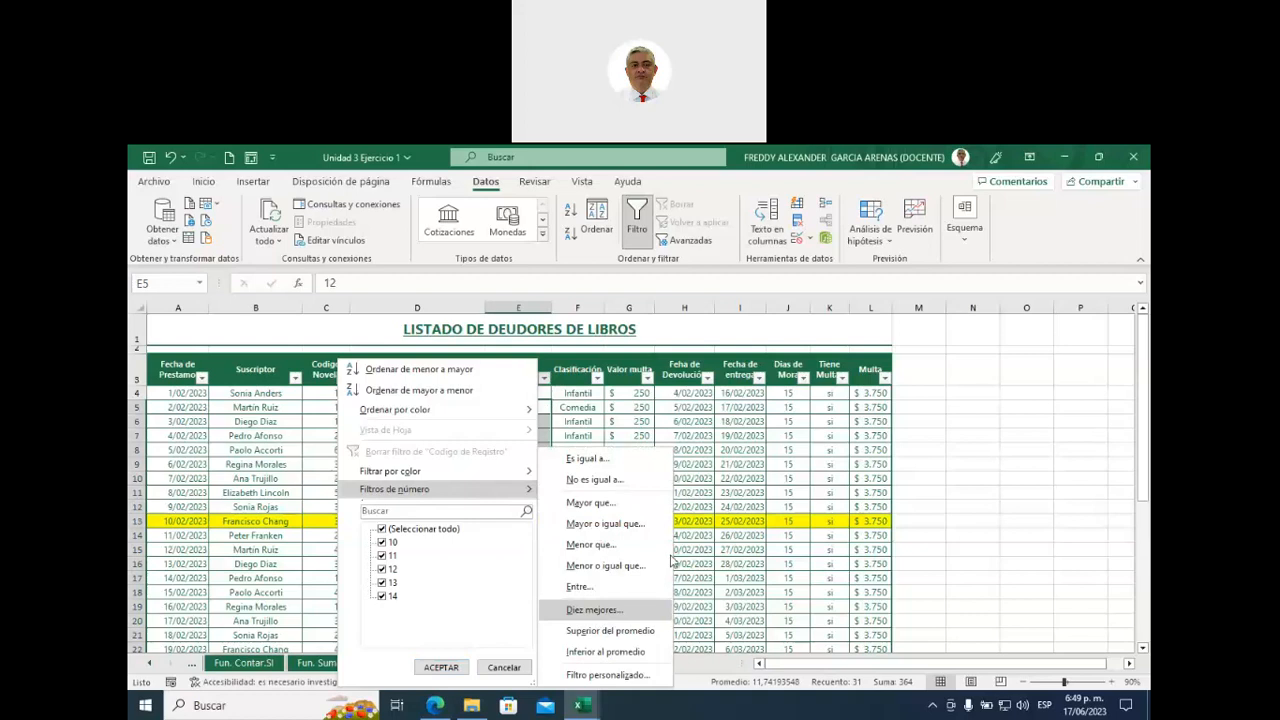
pyautogui.click(740, 518)
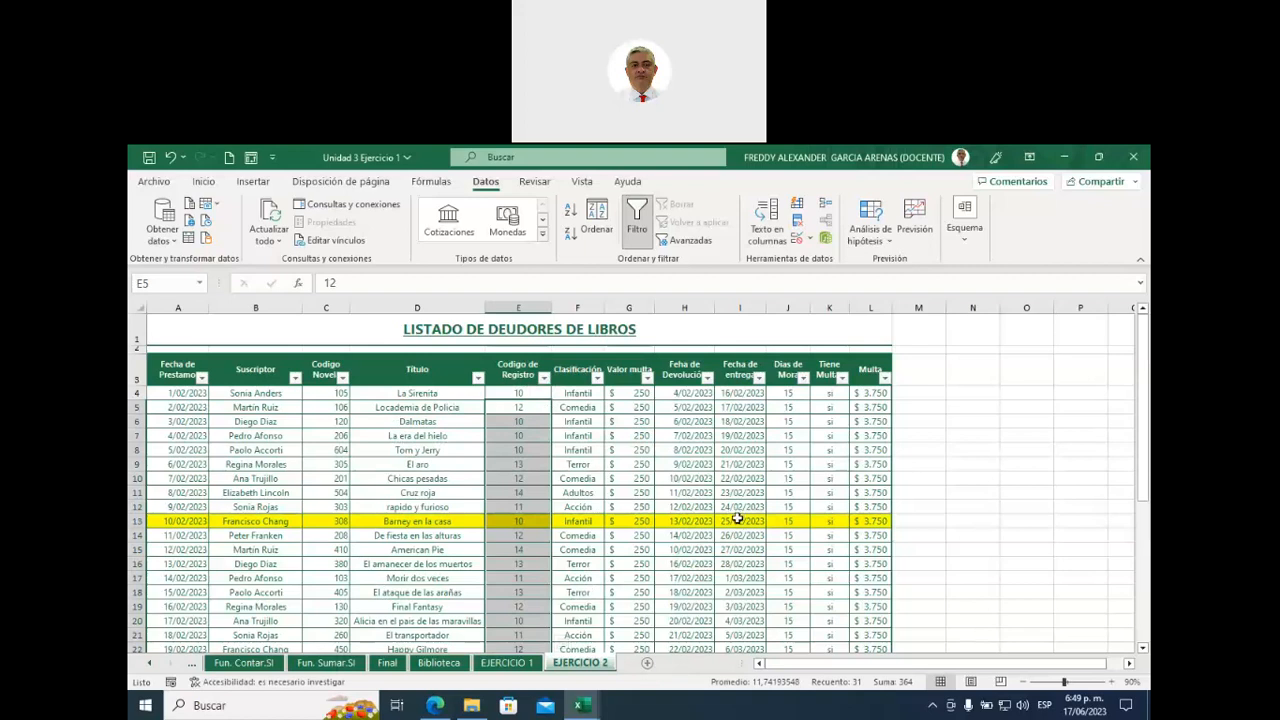
pyautogui.click(544, 378)
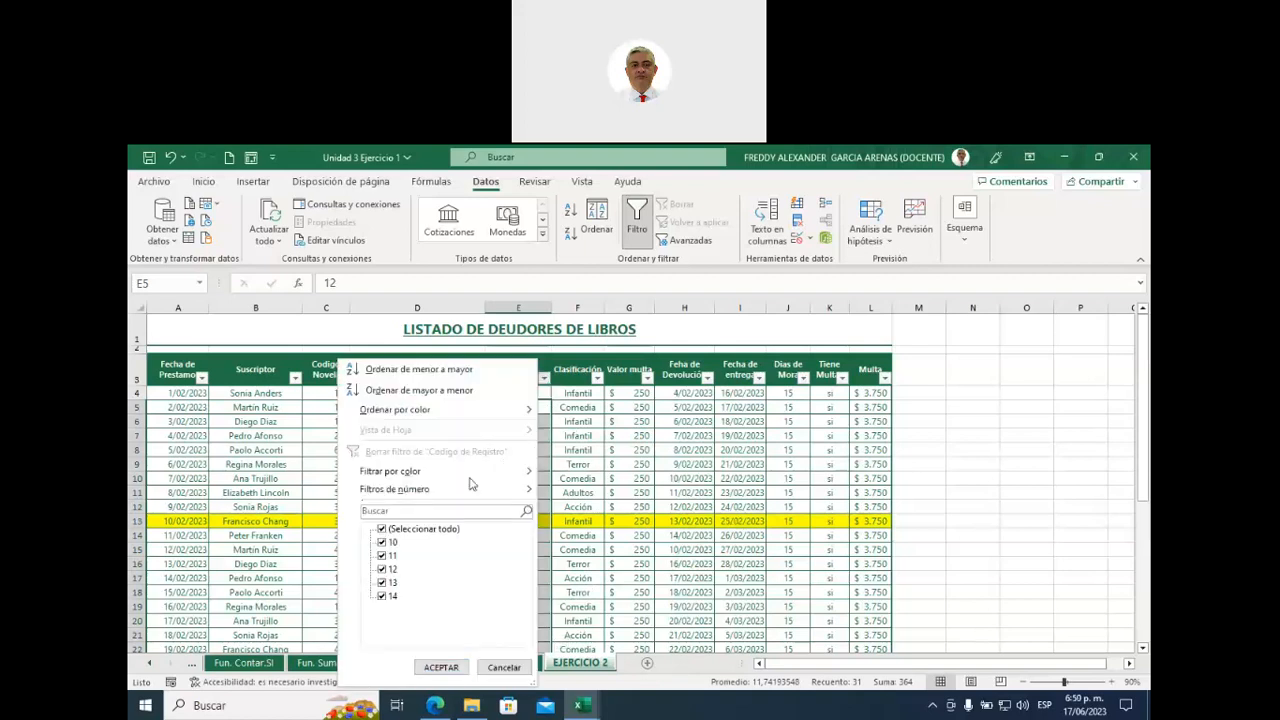
pyautogui.moveTo(464, 494)
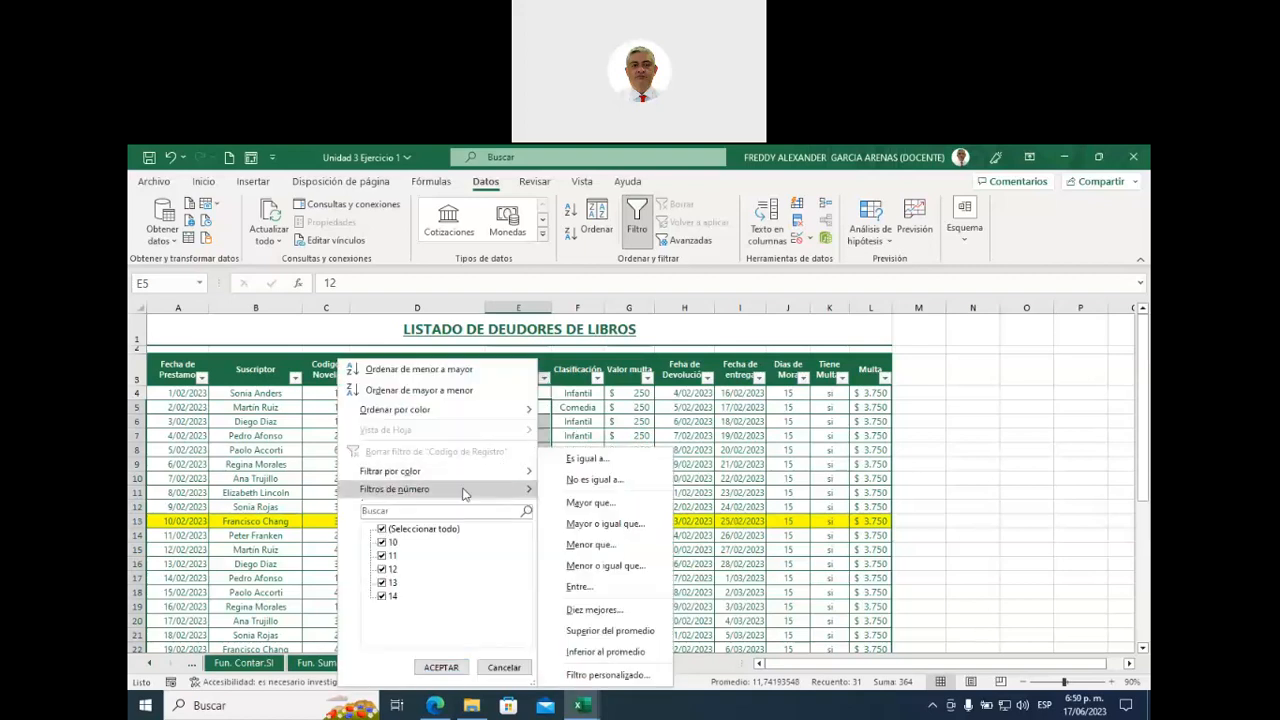
pyautogui.click(598, 612)
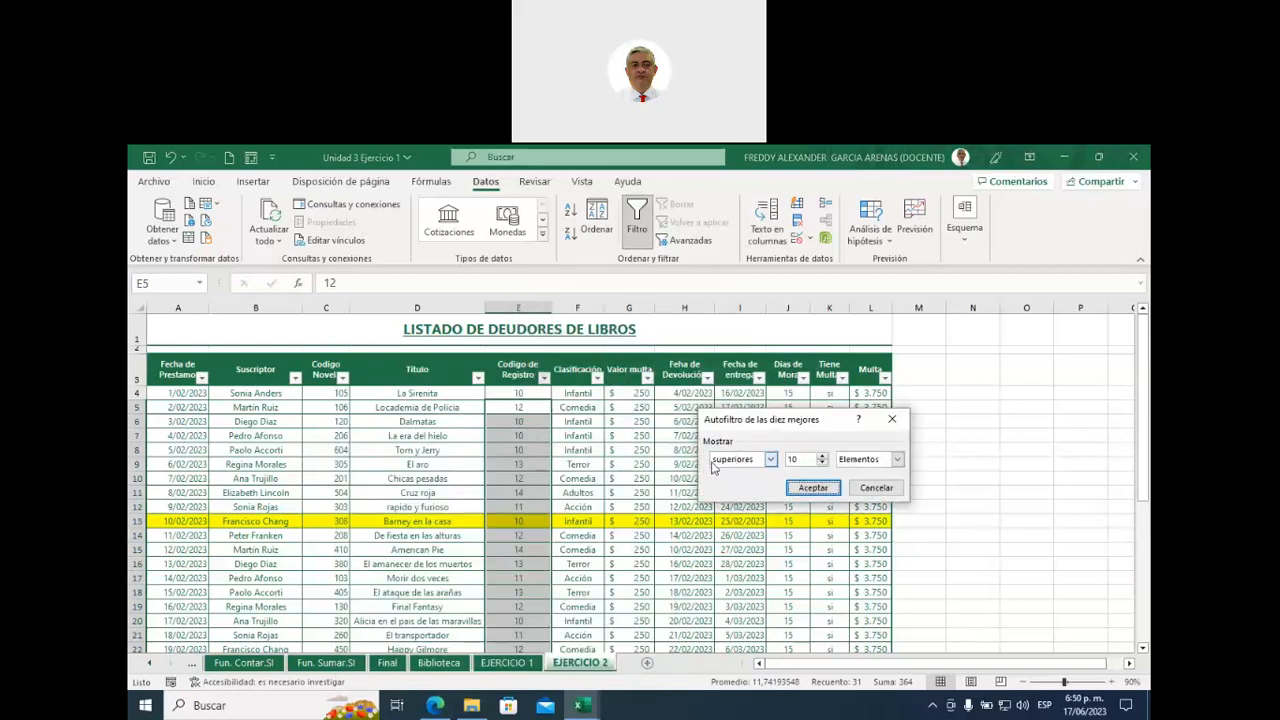
pyautogui.click(770, 460)
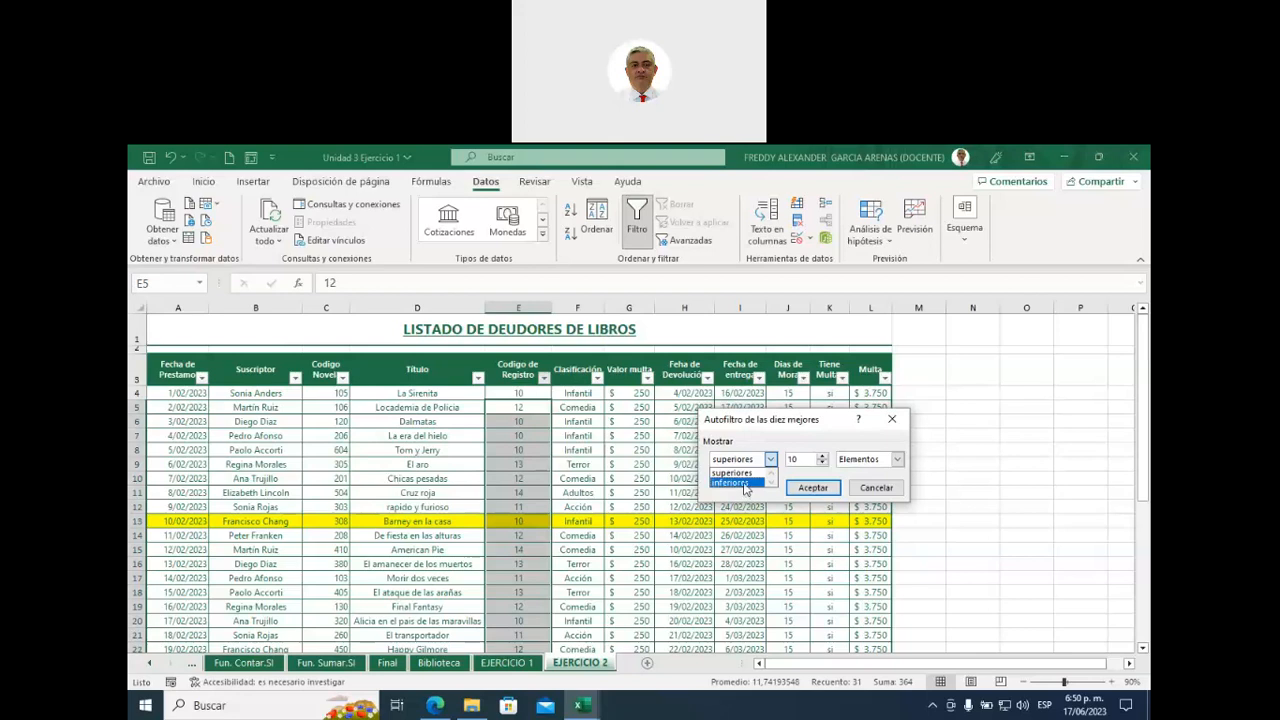
pyautogui.click(744, 474)
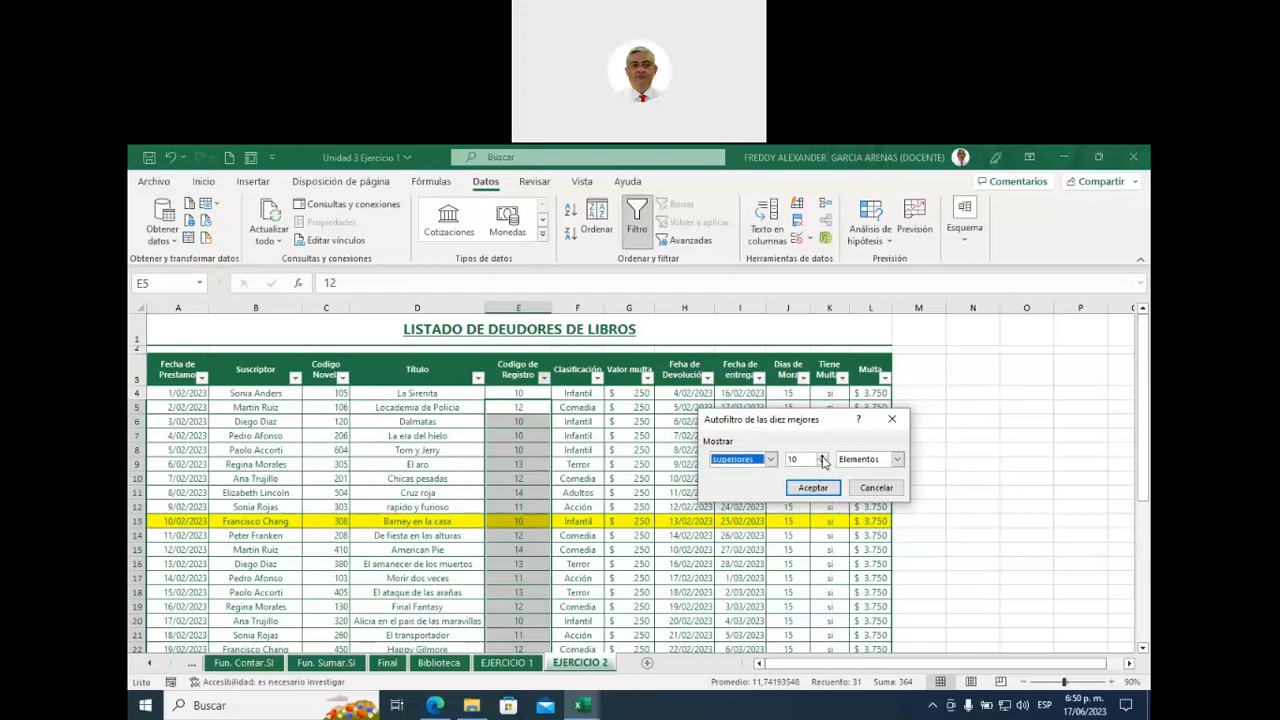
pyautogui.doubleClick(800, 458)
pyautogui.write('3')
pyautogui.click(876, 488)
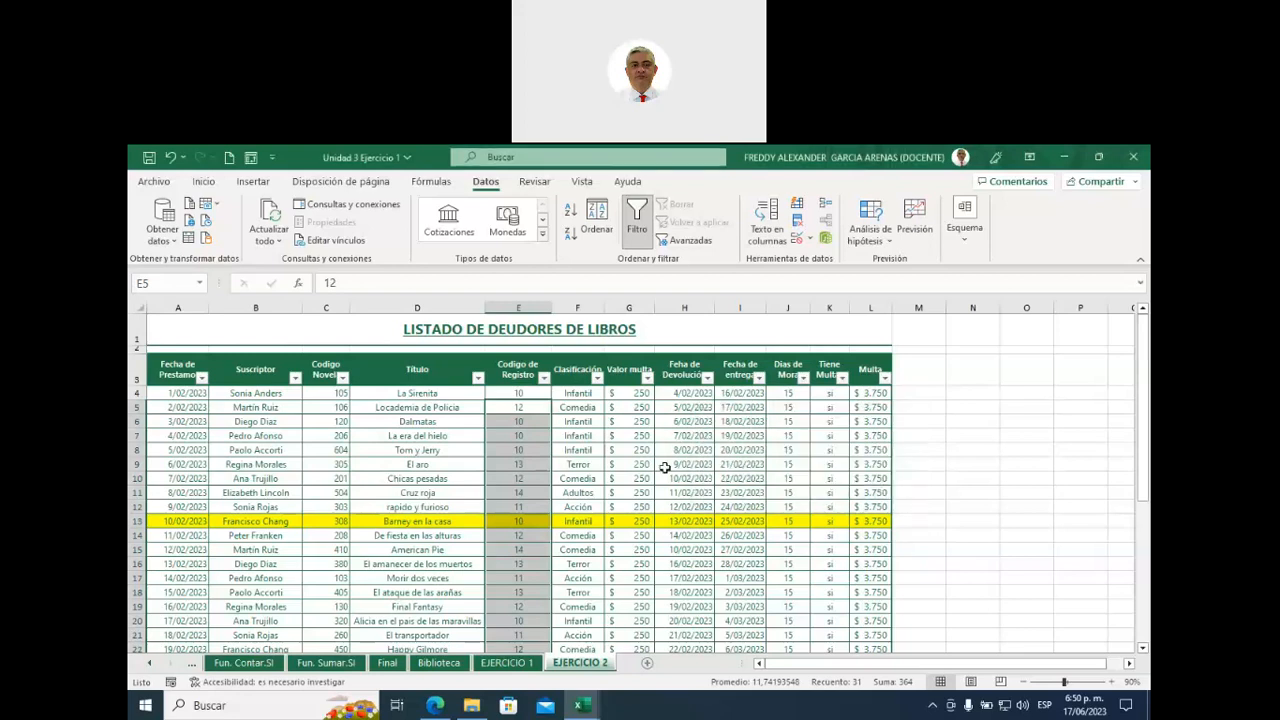
# - Select the whole debtors table and filter the Codigo de Registro column to the top 3 items
pyautogui.click(660, 466)
pyautogui.hotkey('ctrl', 'a')
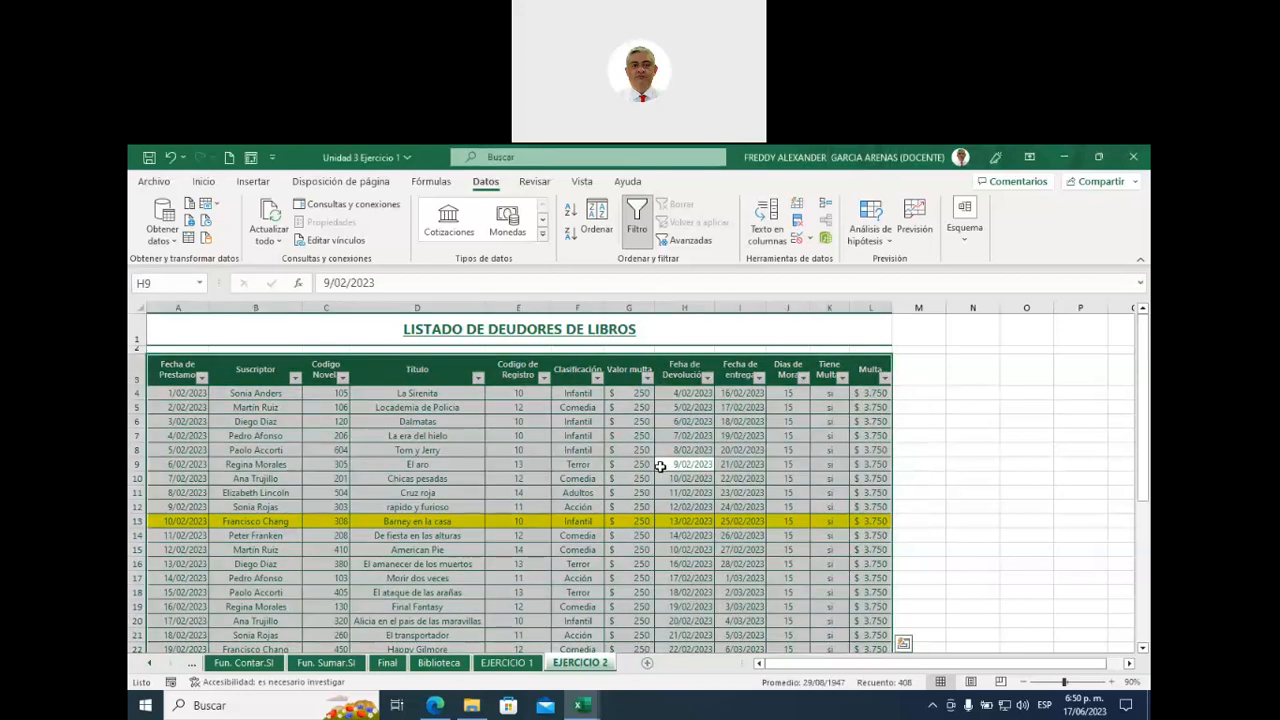
pyautogui.click(545, 379)
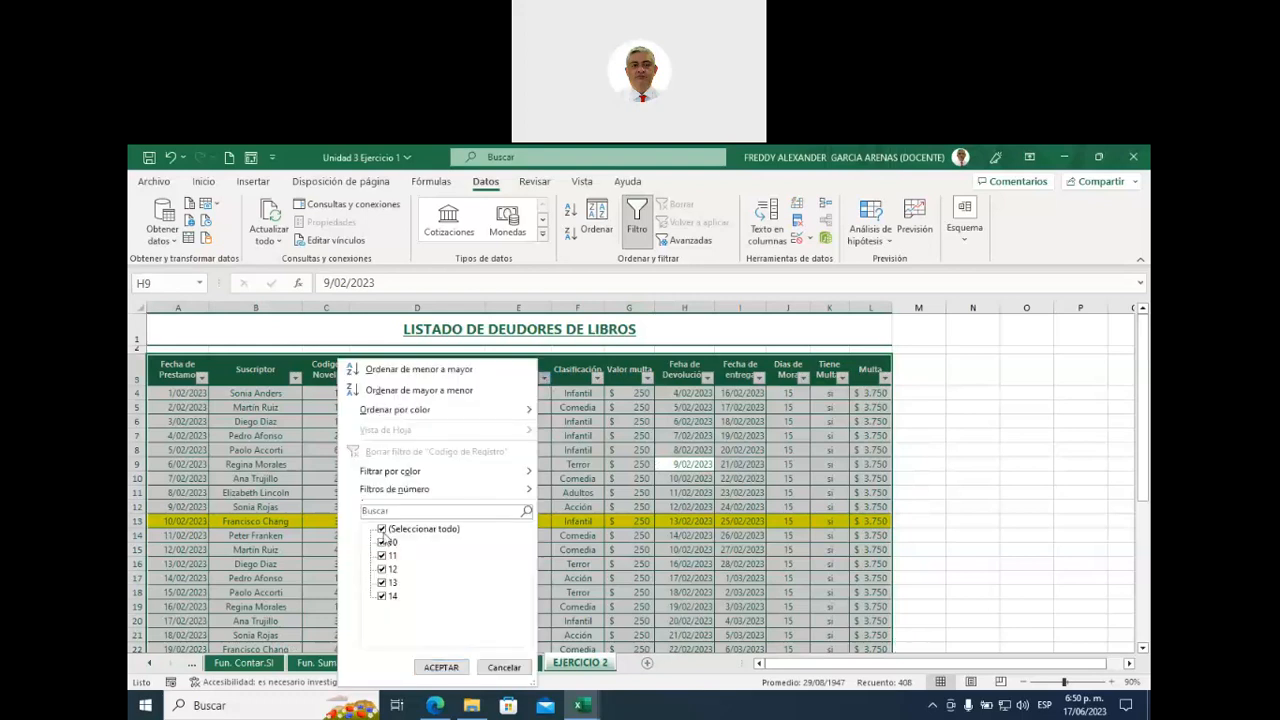
pyautogui.moveTo(400, 490)
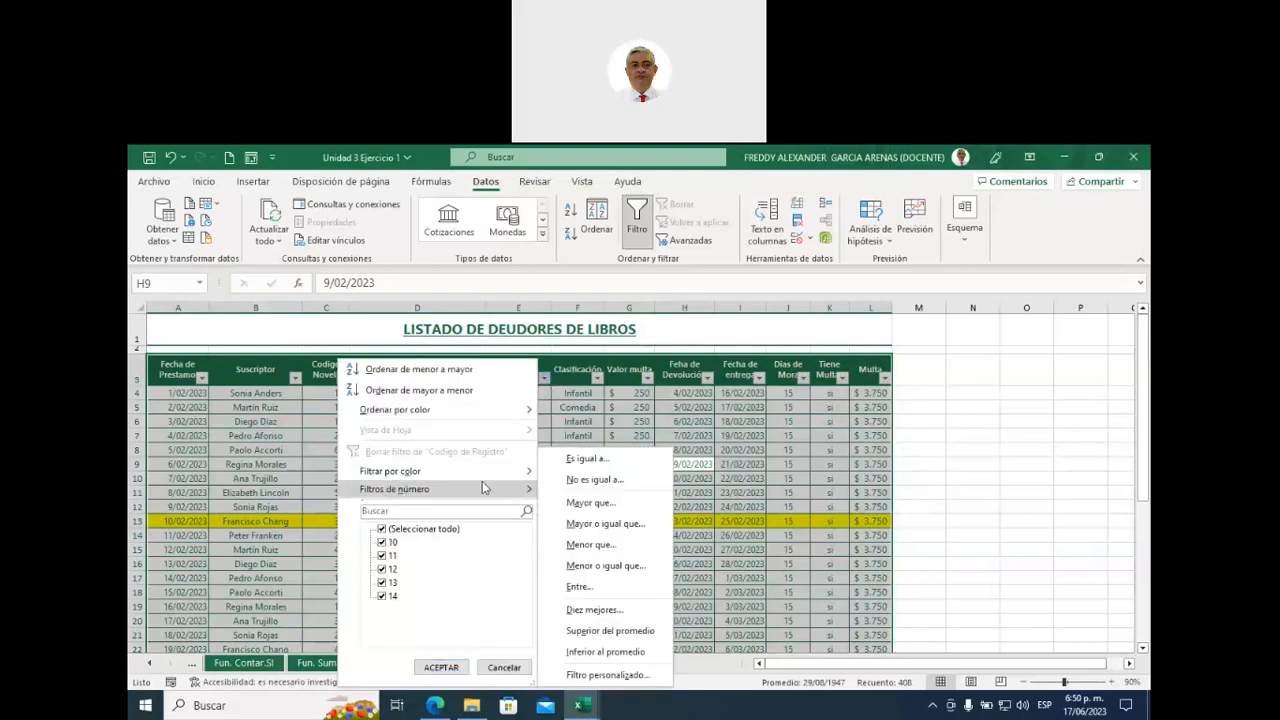
pyautogui.click(603, 612)
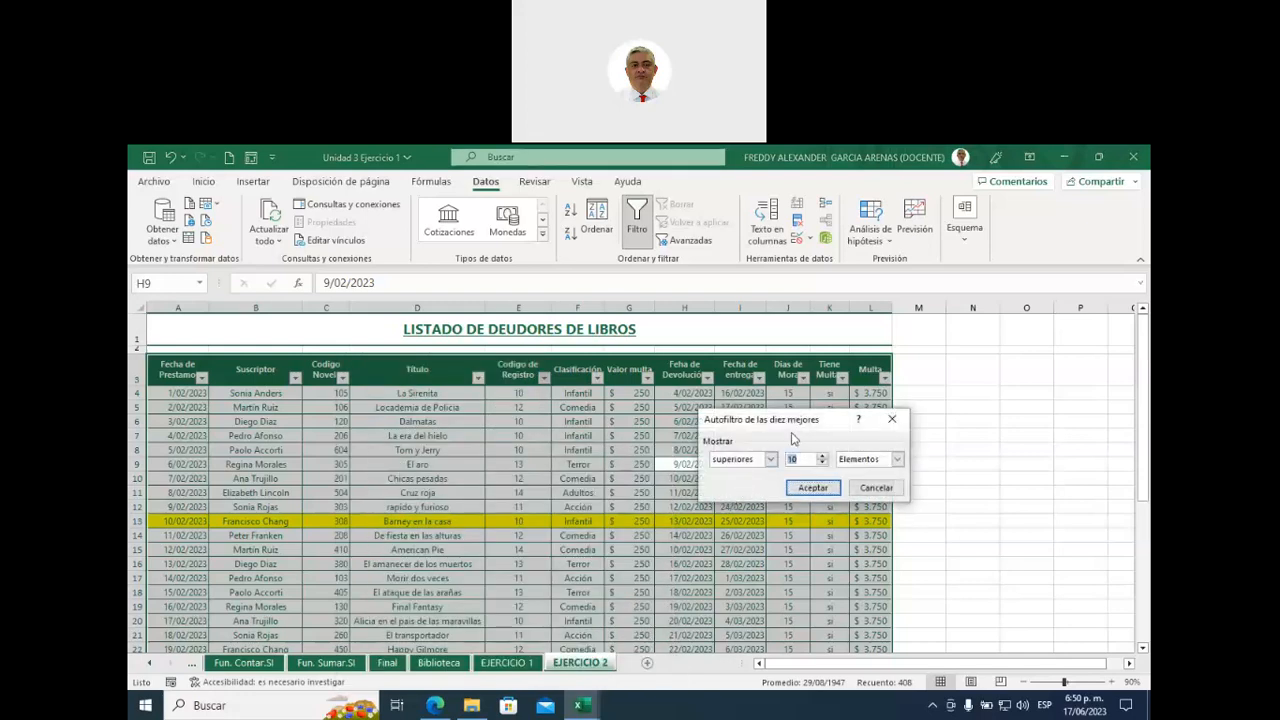
pyautogui.write('3')
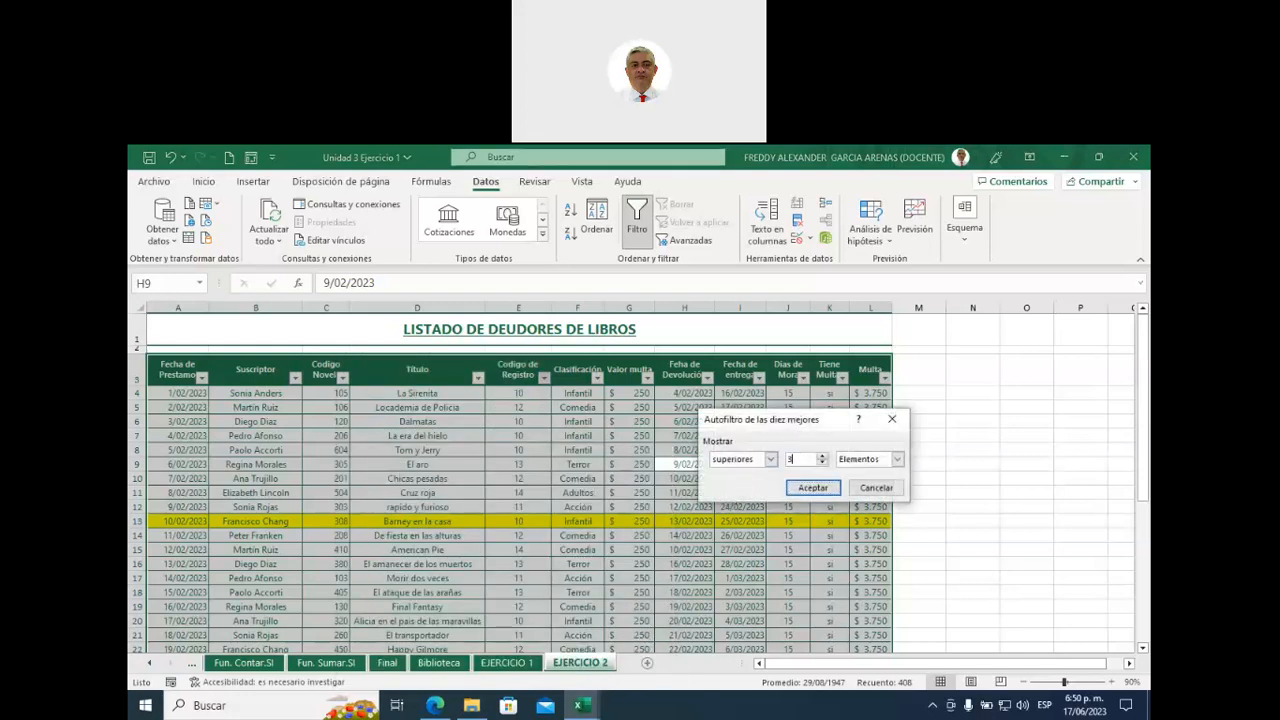
pyautogui.click(813, 488)
pyautogui.click(565, 488)
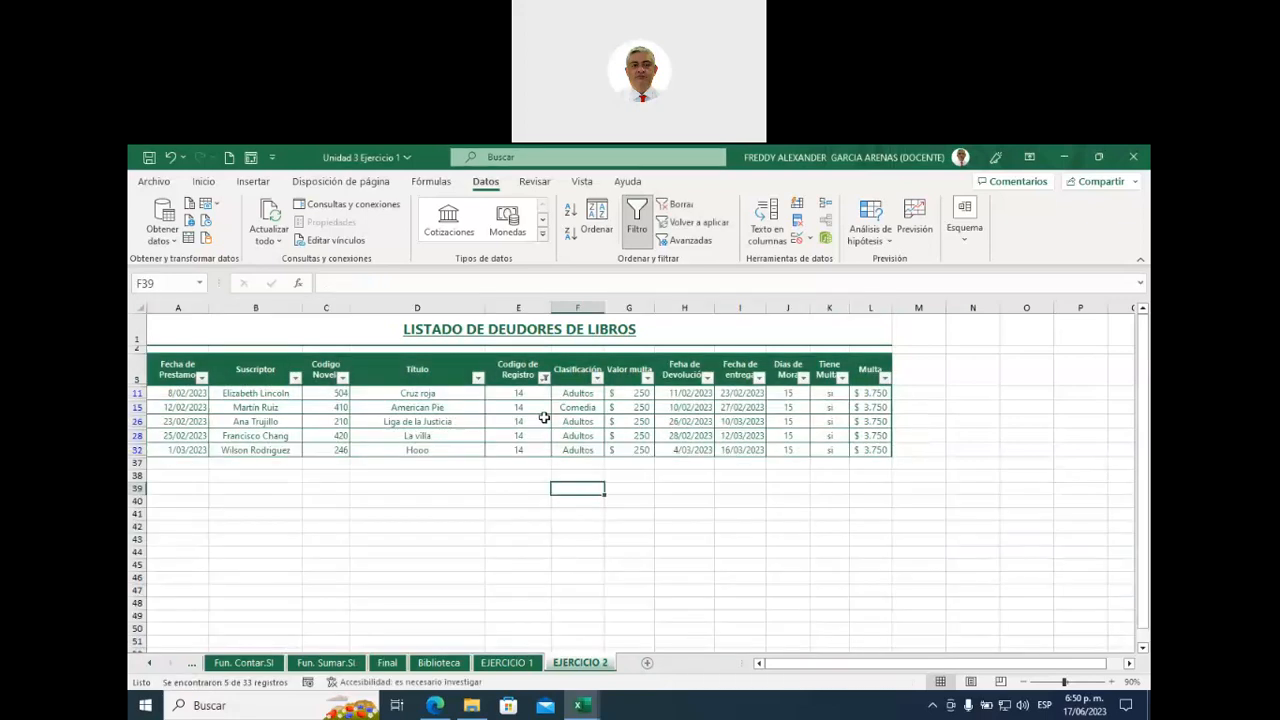
# - Select the codes left by the top 3 filter and clear that filter from the Codigo de Registro column
pyautogui.moveTo(538, 393); pyautogui.dragTo(538, 449)
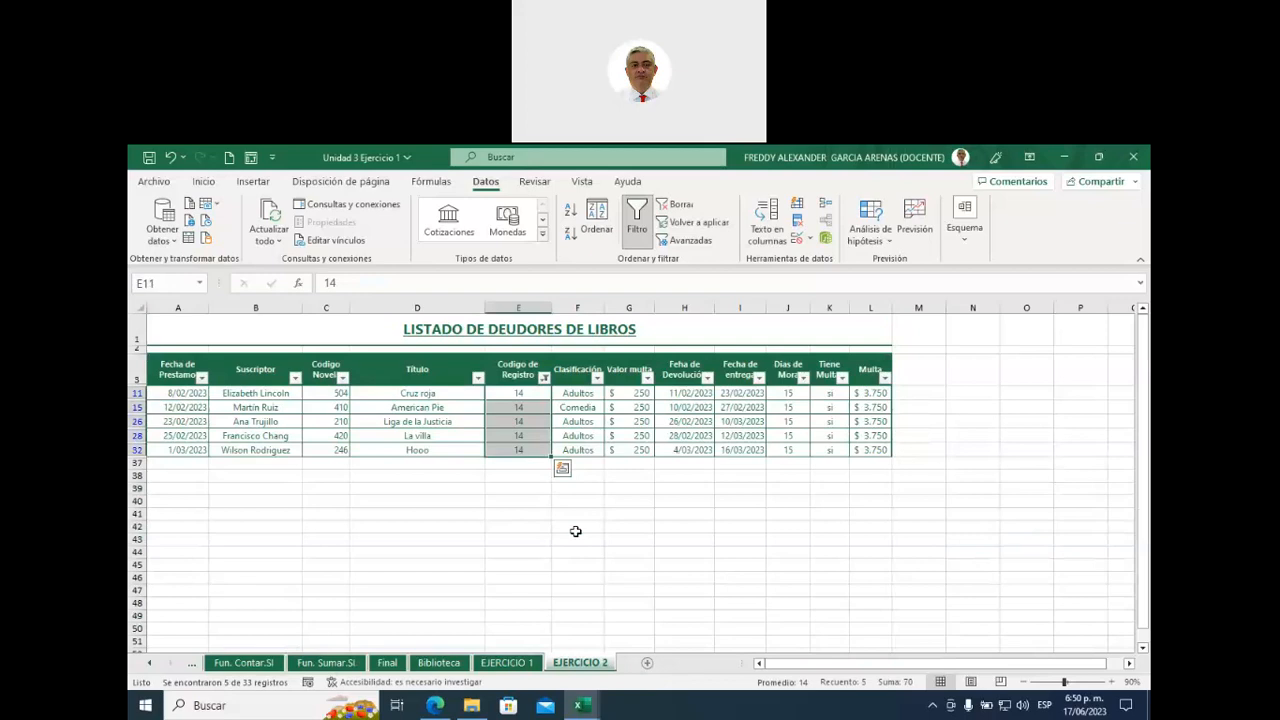
pyautogui.click(544, 379)
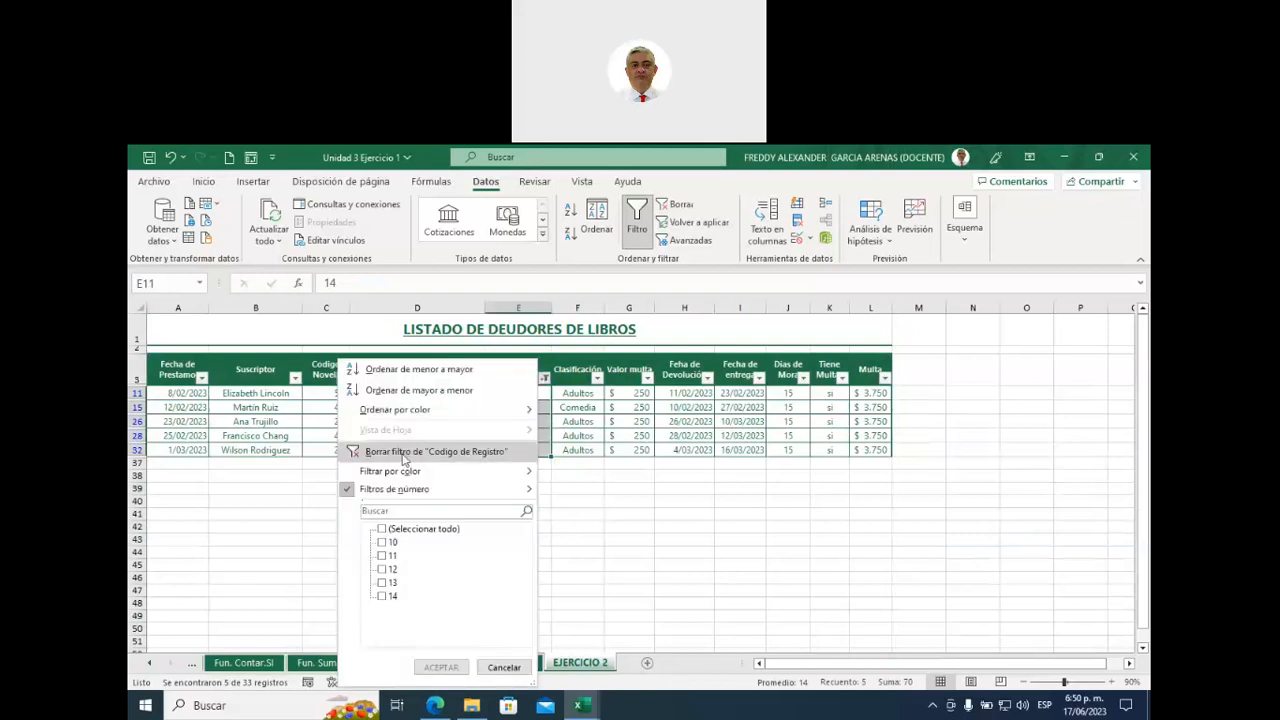
pyautogui.click(410, 452)
pyautogui.click(606, 478)
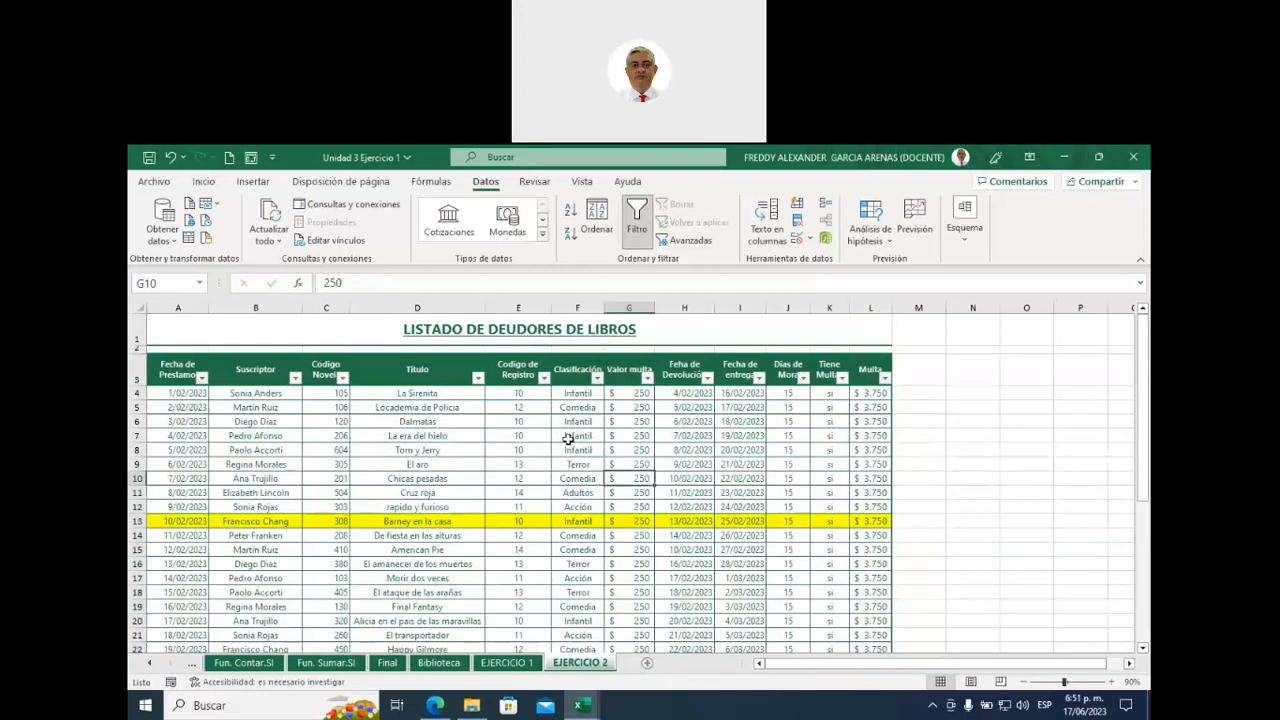
# - Filter the Codigo de Registro column to the top 5 items and select the filtered codes
pyautogui.click(544, 378)
pyautogui.moveTo(446, 486)
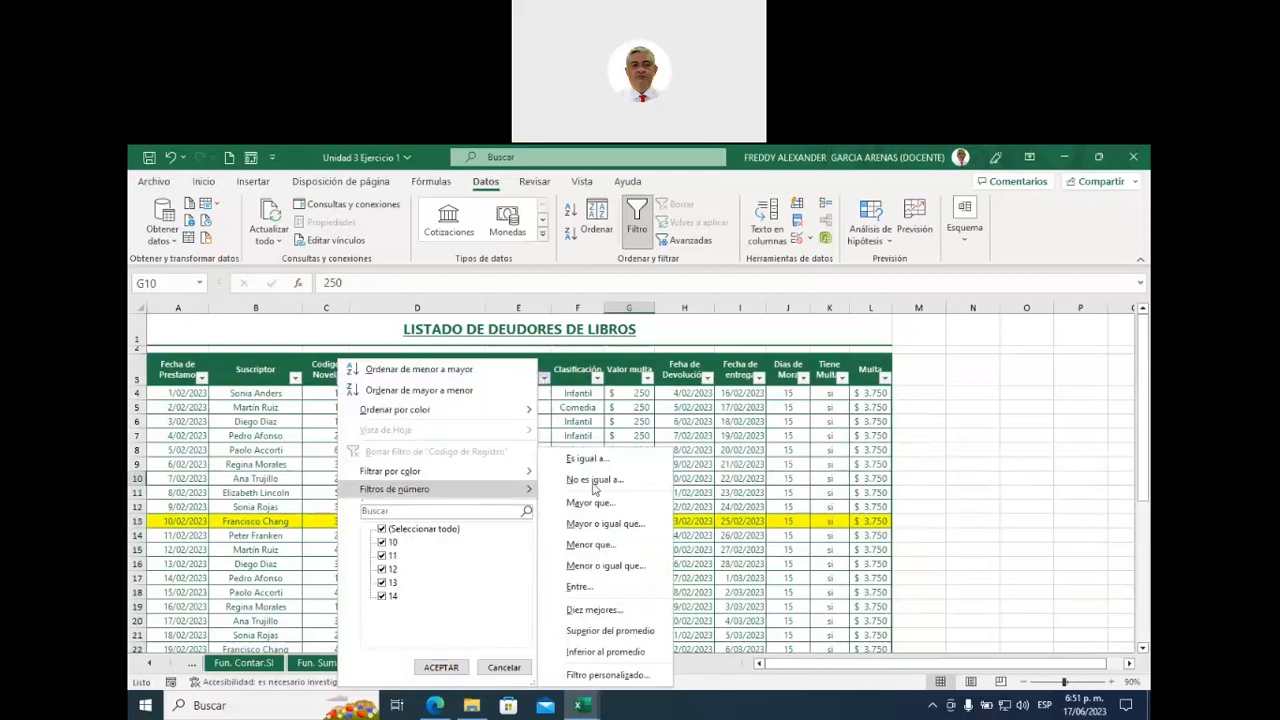
pyautogui.click(594, 610)
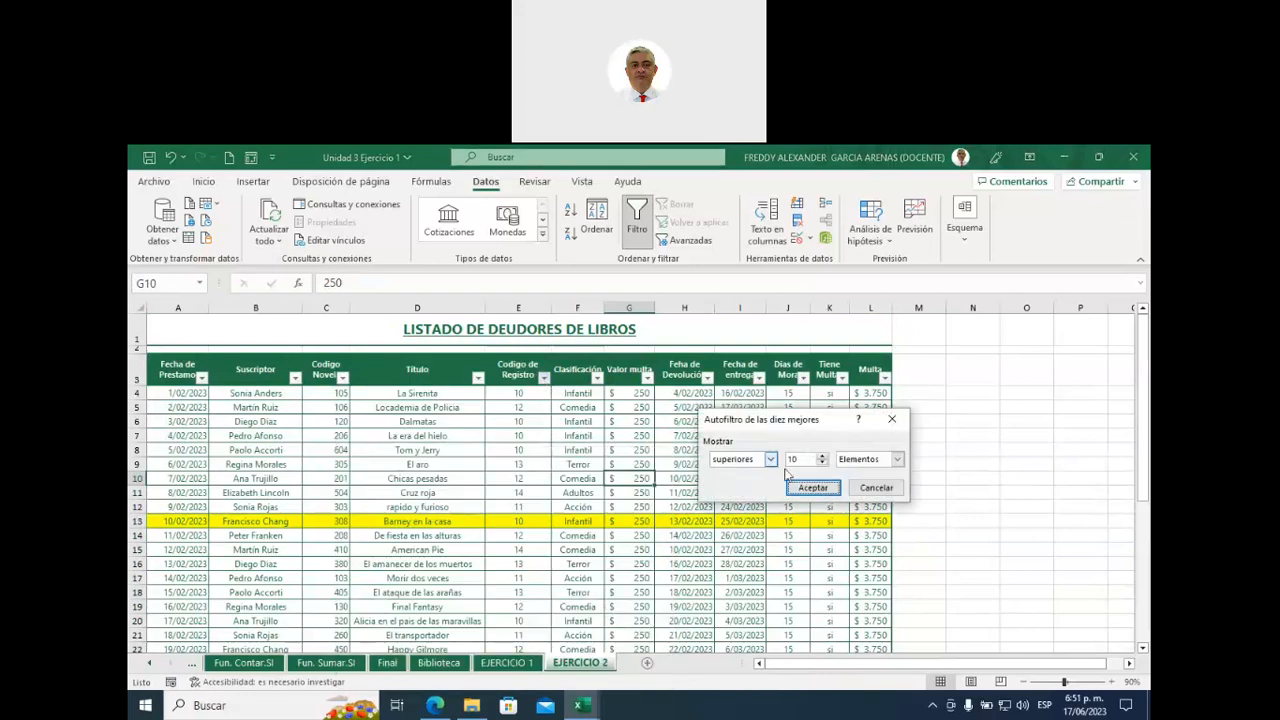
pyautogui.click(897, 460)
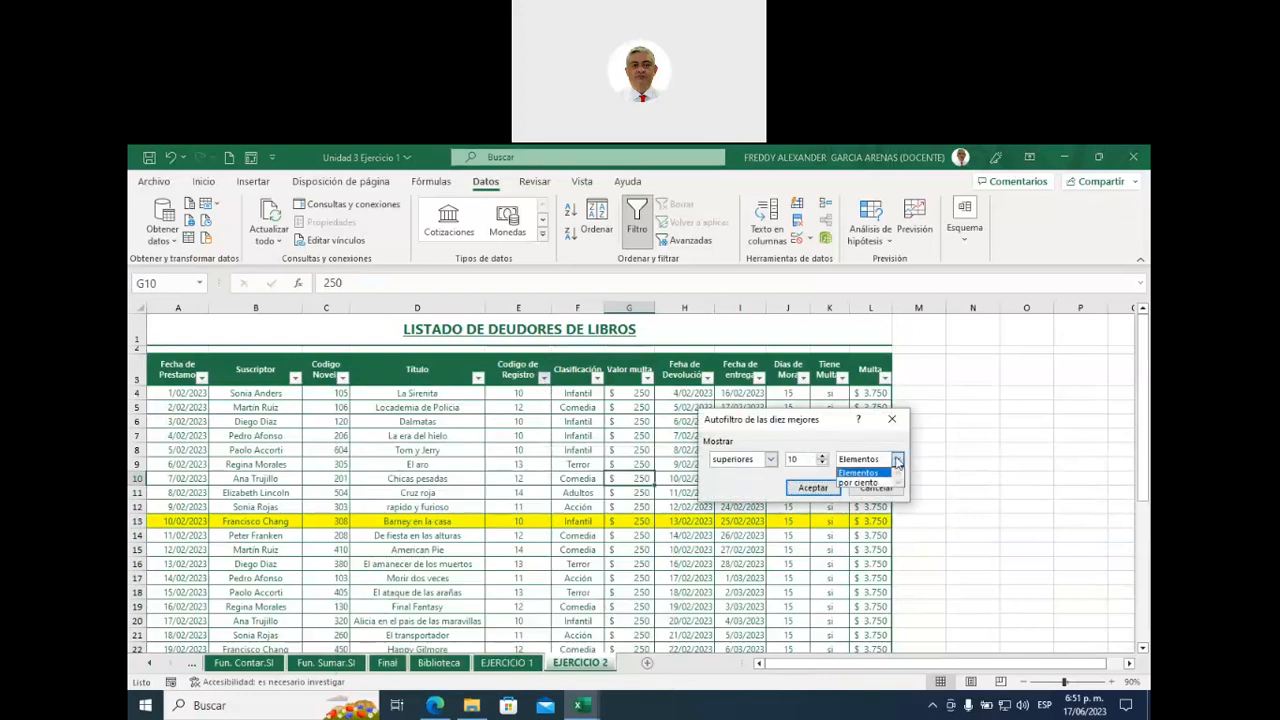
pyautogui.click(897, 460)
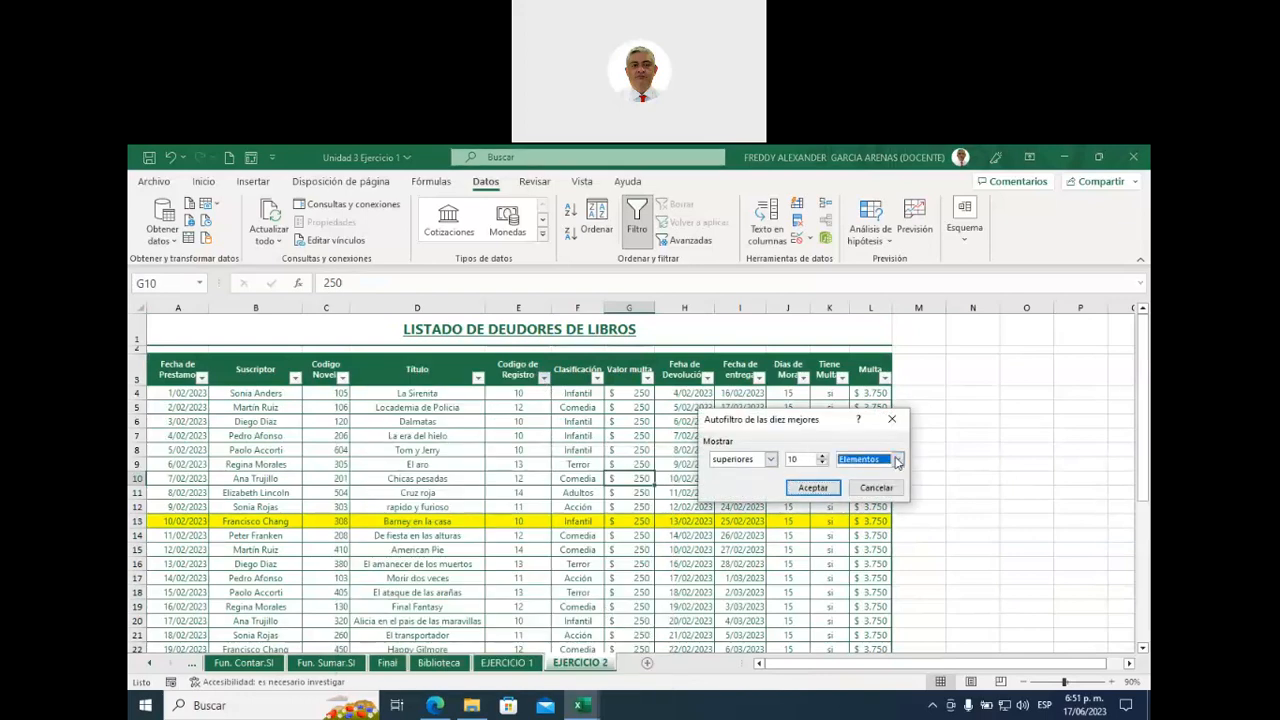
pyautogui.doubleClick(801, 457)
pyautogui.write('5')
pyautogui.click(814, 487)
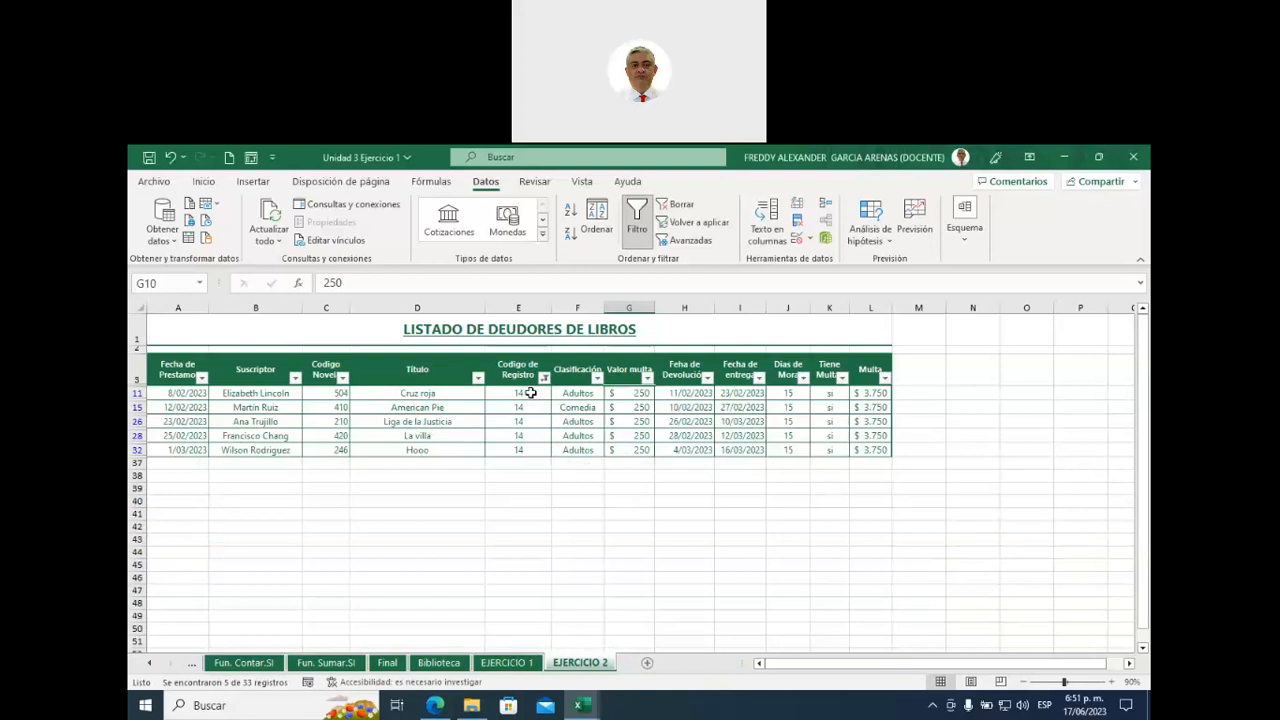
pyautogui.moveTo(530, 393); pyautogui.dragTo(524, 449)
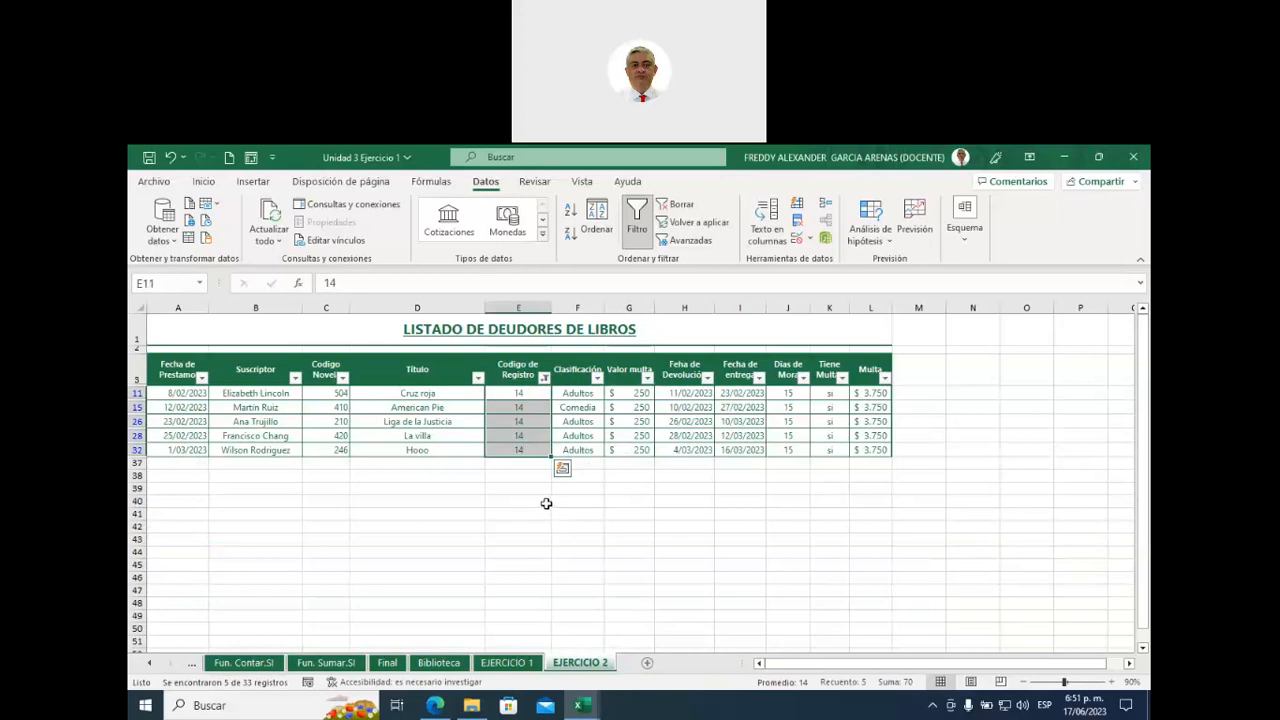
# - Clear the top 5 filter from the Codigo de Registro column and look over the restored list
pyautogui.click(546, 379)
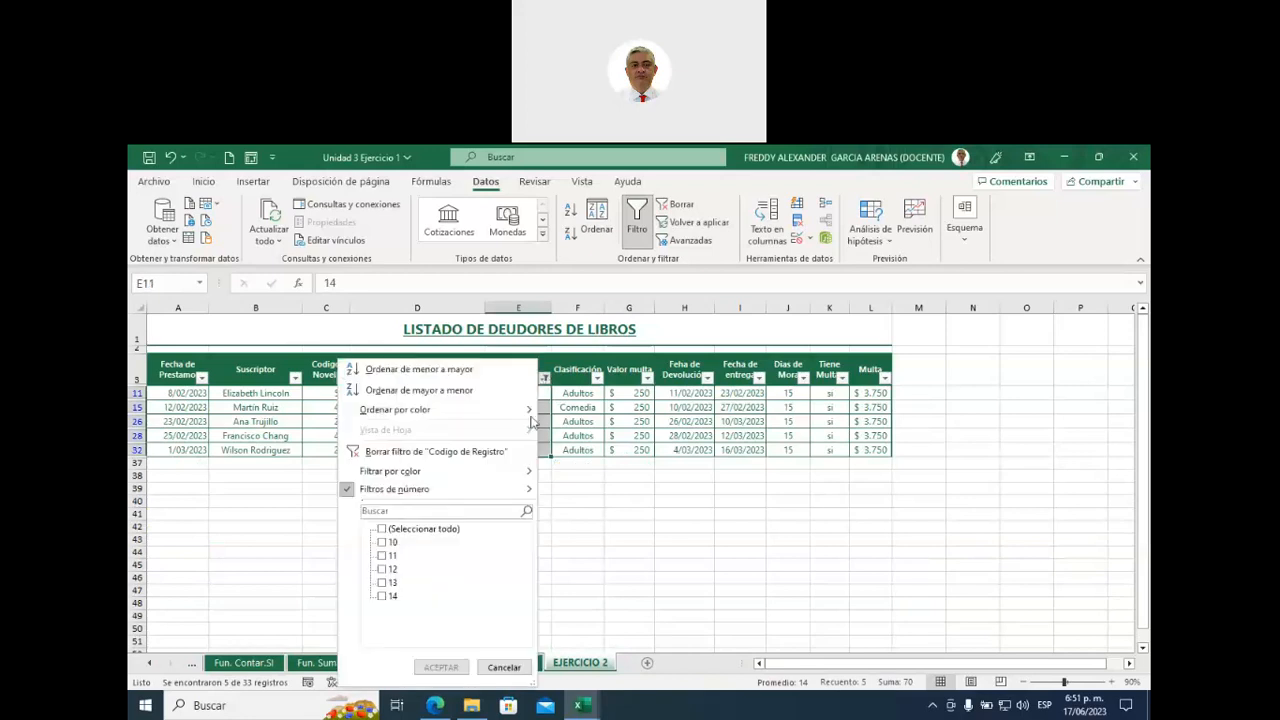
pyautogui.click(387, 455)
pyautogui.scroll(-1, 608, 555)
pyautogui.scroll(-1, 609, 563)
pyautogui.scroll(2, 609, 566)
pyautogui.scroll(-1, 609, 567)
pyautogui.scroll(1, 609, 567)
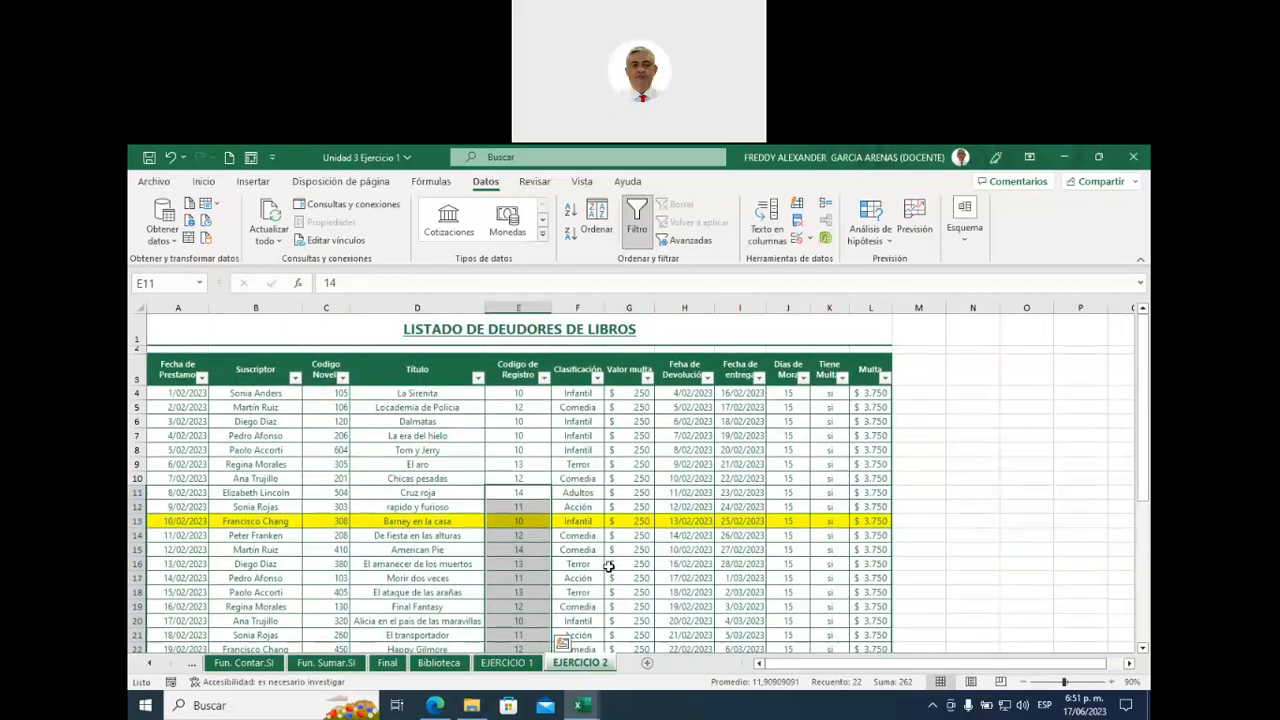
# - Filter the Codigo de Registro column to the top 10 items
pyautogui.click(544, 380)
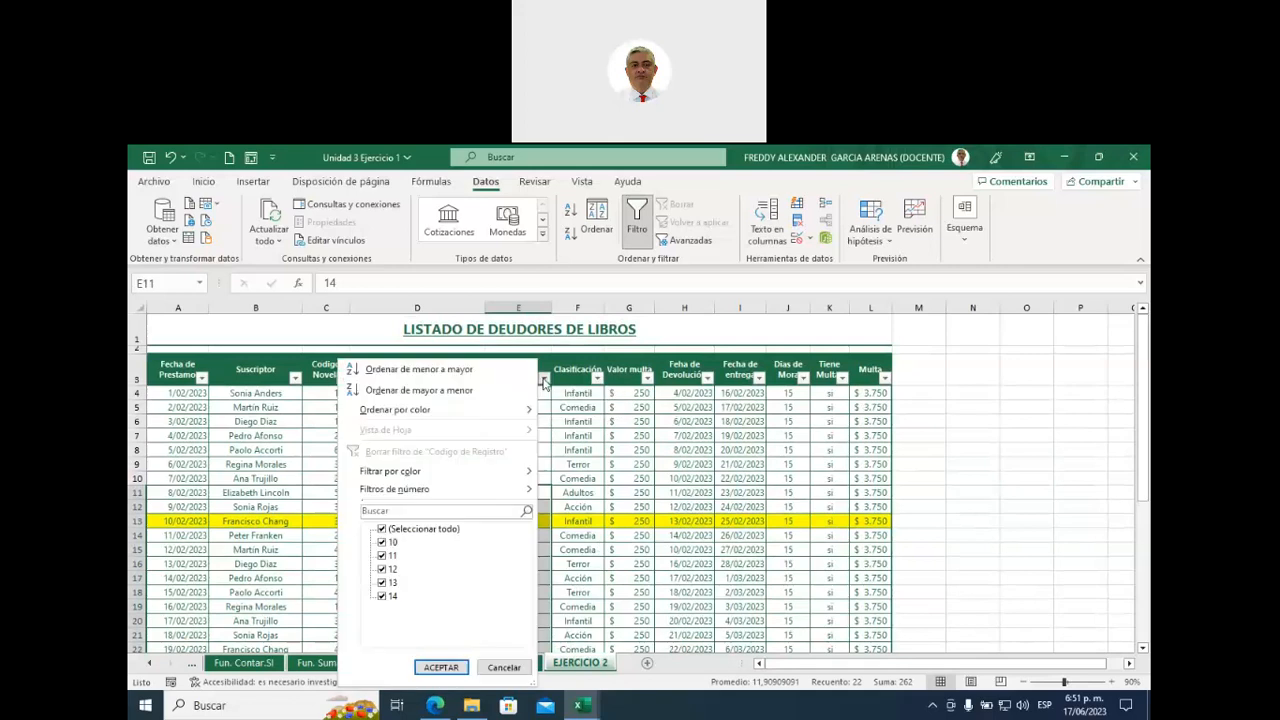
pyautogui.moveTo(525, 489)
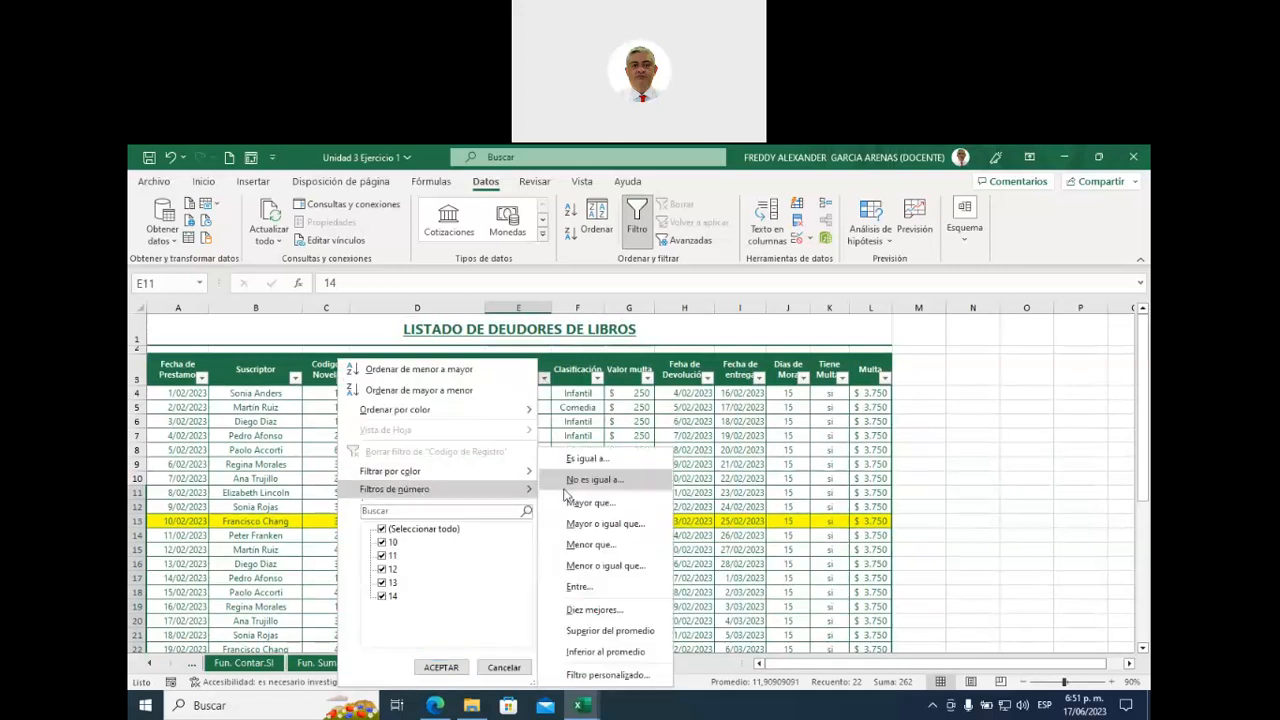
pyautogui.click(592, 610)
pyautogui.click(815, 487)
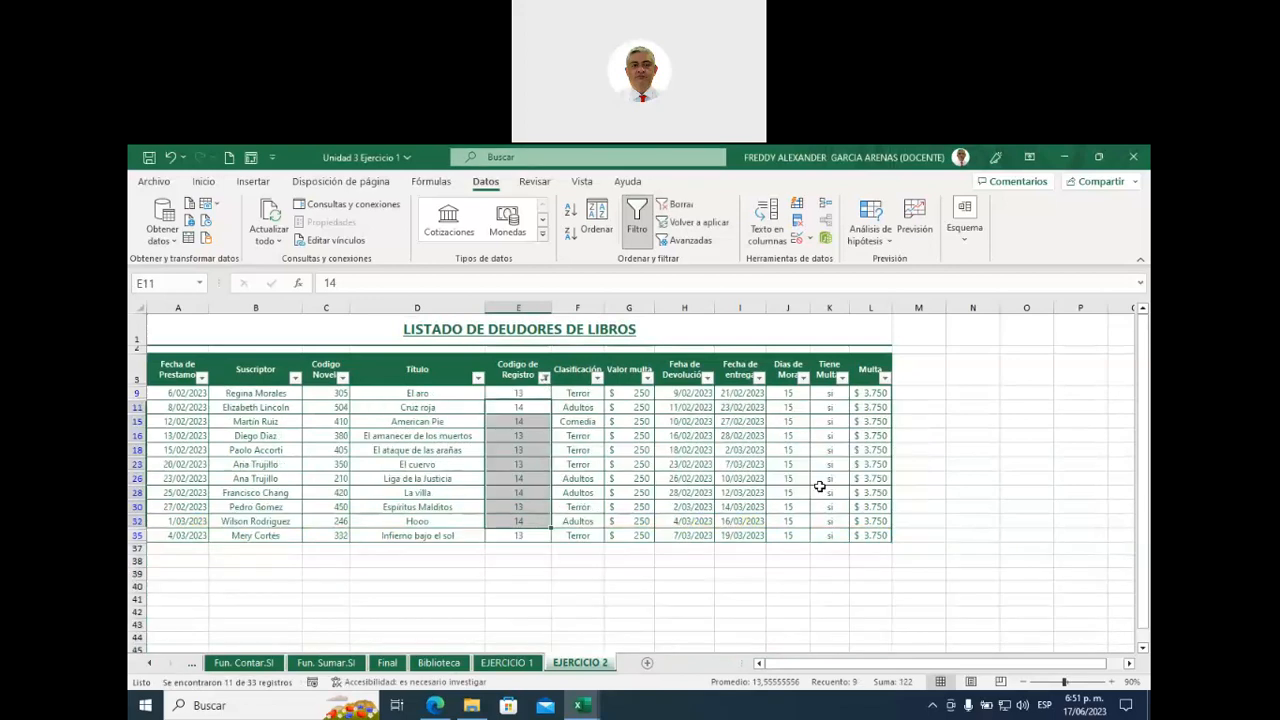
# - Examine the filtered registration codes by value, 14 first and 13 after that, and select all the filtered codes
pyautogui.moveTo(530, 407); pyautogui.dragTo(534, 421)
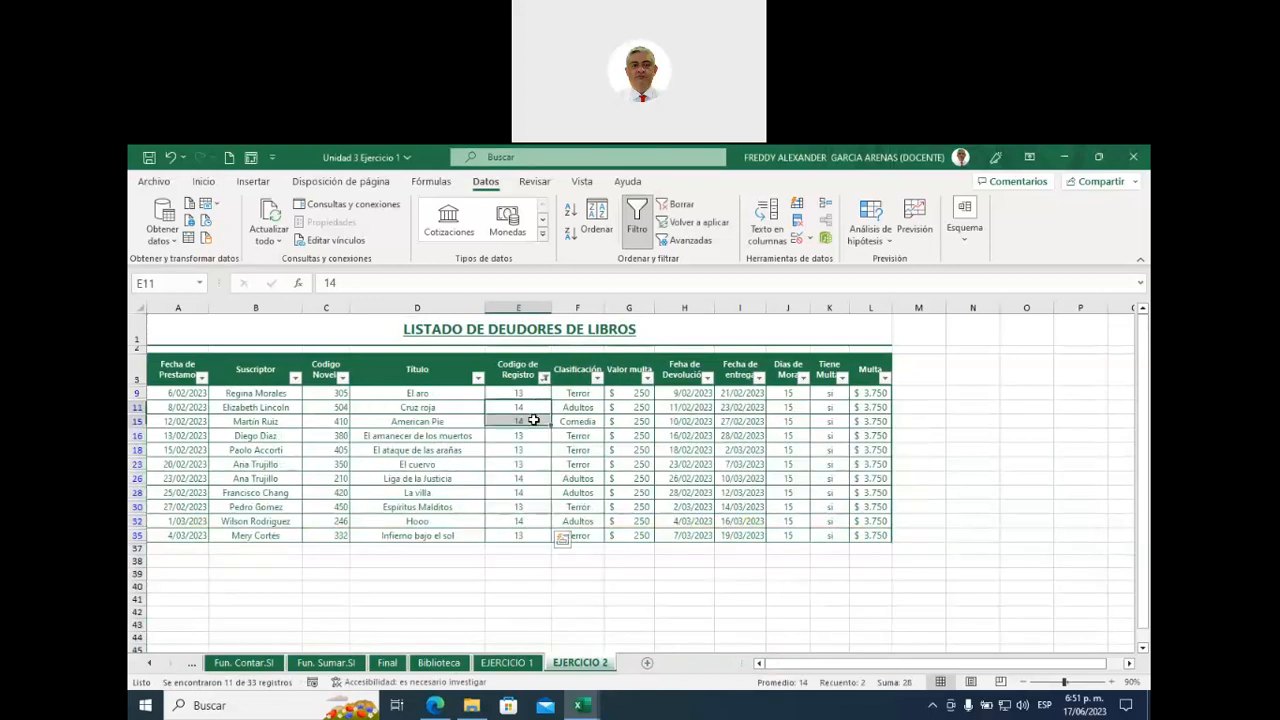
pyautogui.moveTo(523, 478); pyautogui.dragTo(527, 491)
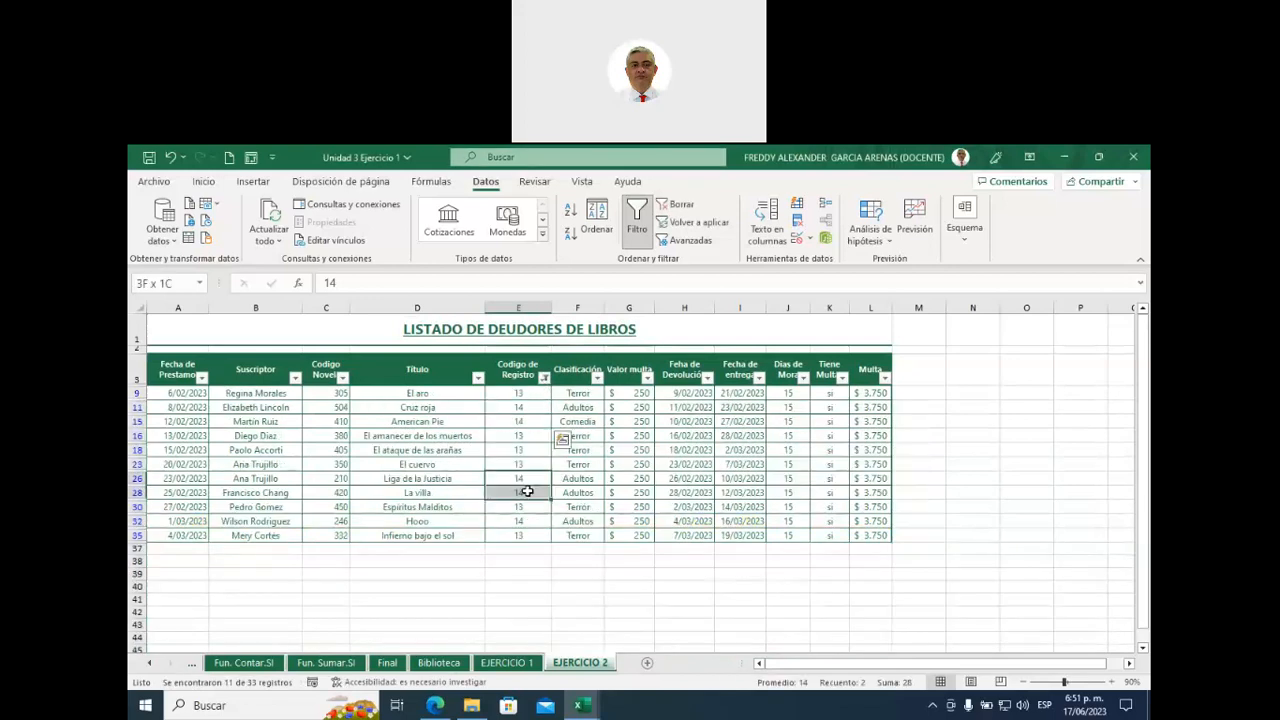
pyautogui.click(527, 520)
pyautogui.click(532, 393)
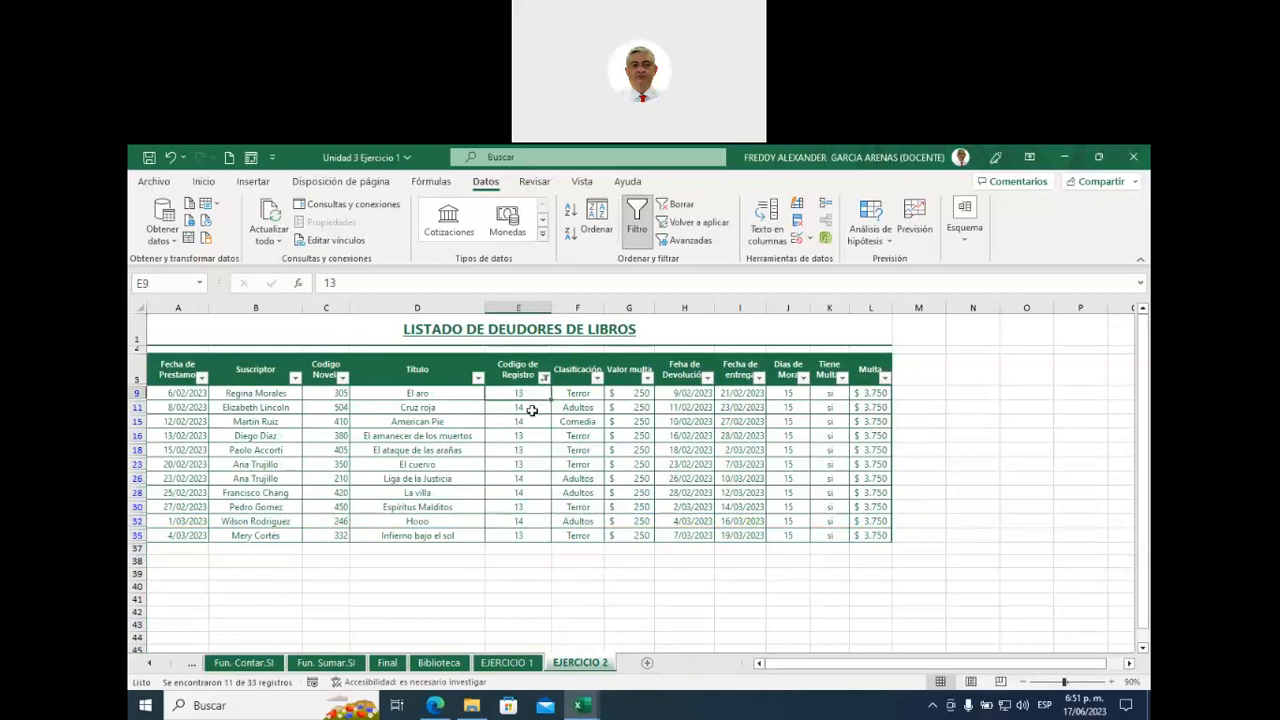
pyautogui.click(534, 436)
pyautogui.click(535, 450)
pyautogui.click(534, 464)
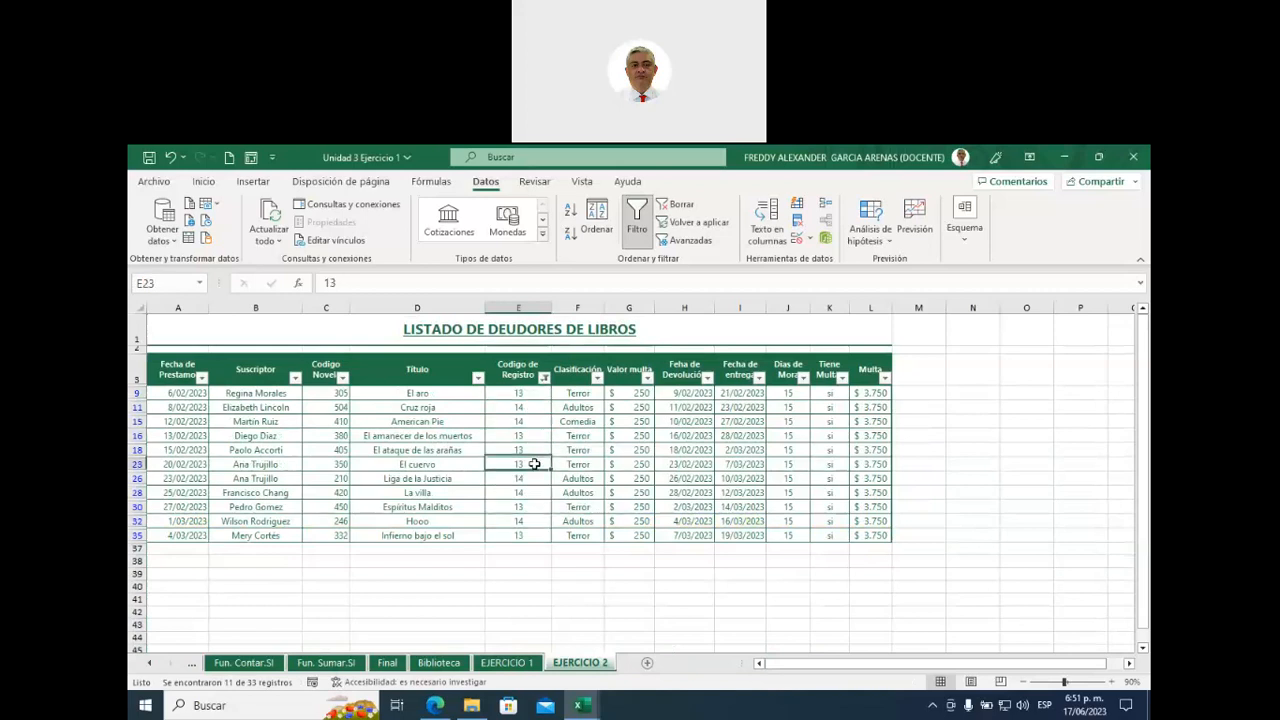
pyautogui.click(531, 507)
pyautogui.moveTo(530, 393); pyautogui.dragTo(525, 535)
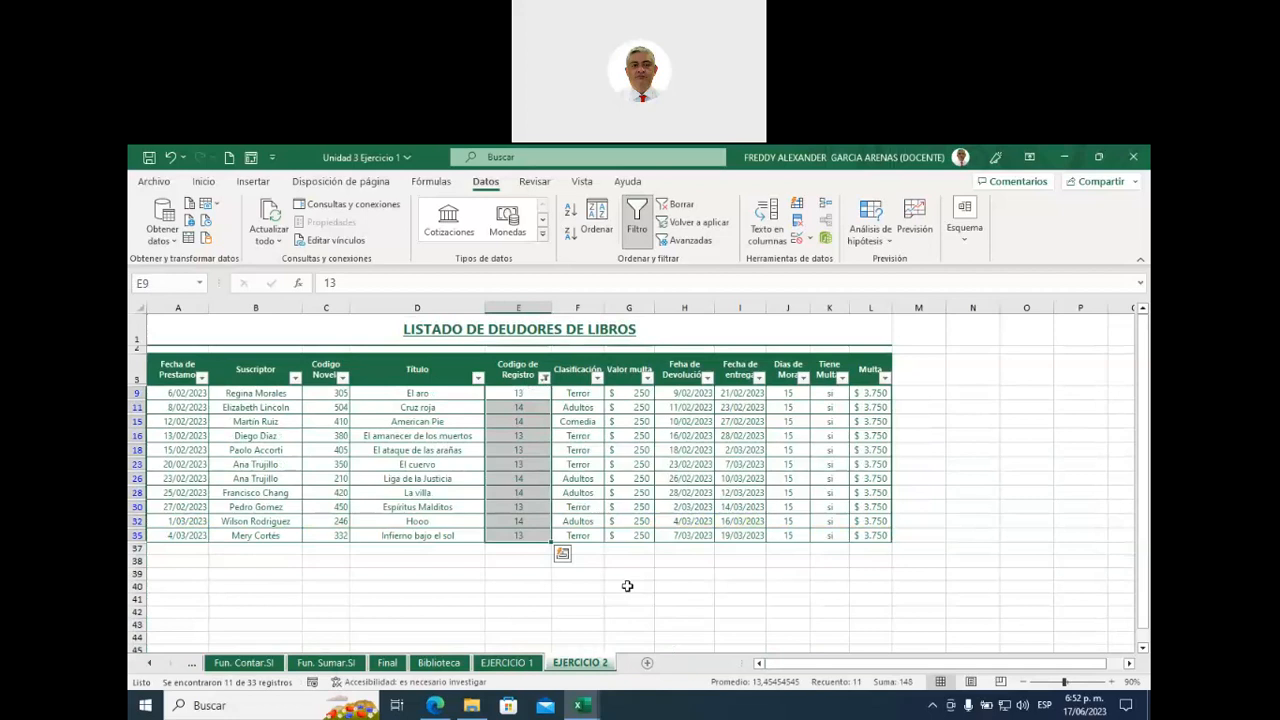
# - Clear the top 10 filter from the Codigo de Registro column
pyautogui.click(544, 379)
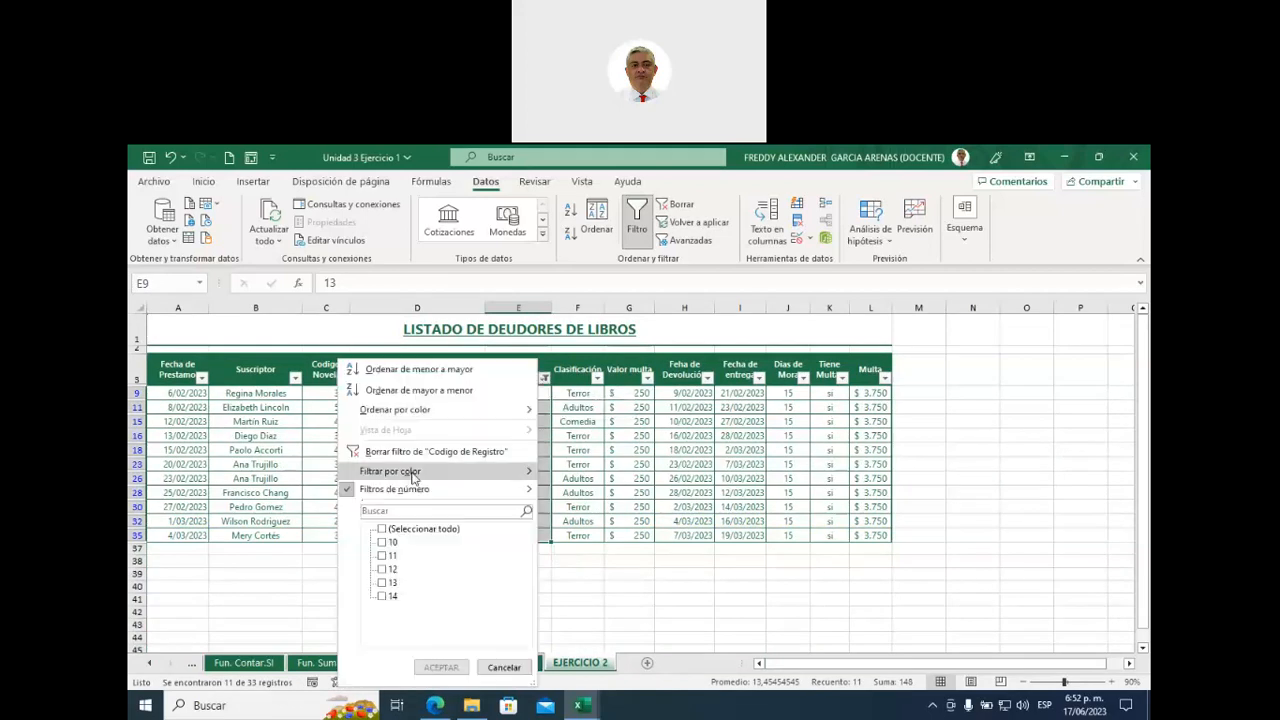
pyautogui.click(436, 451)
pyautogui.click(544, 378)
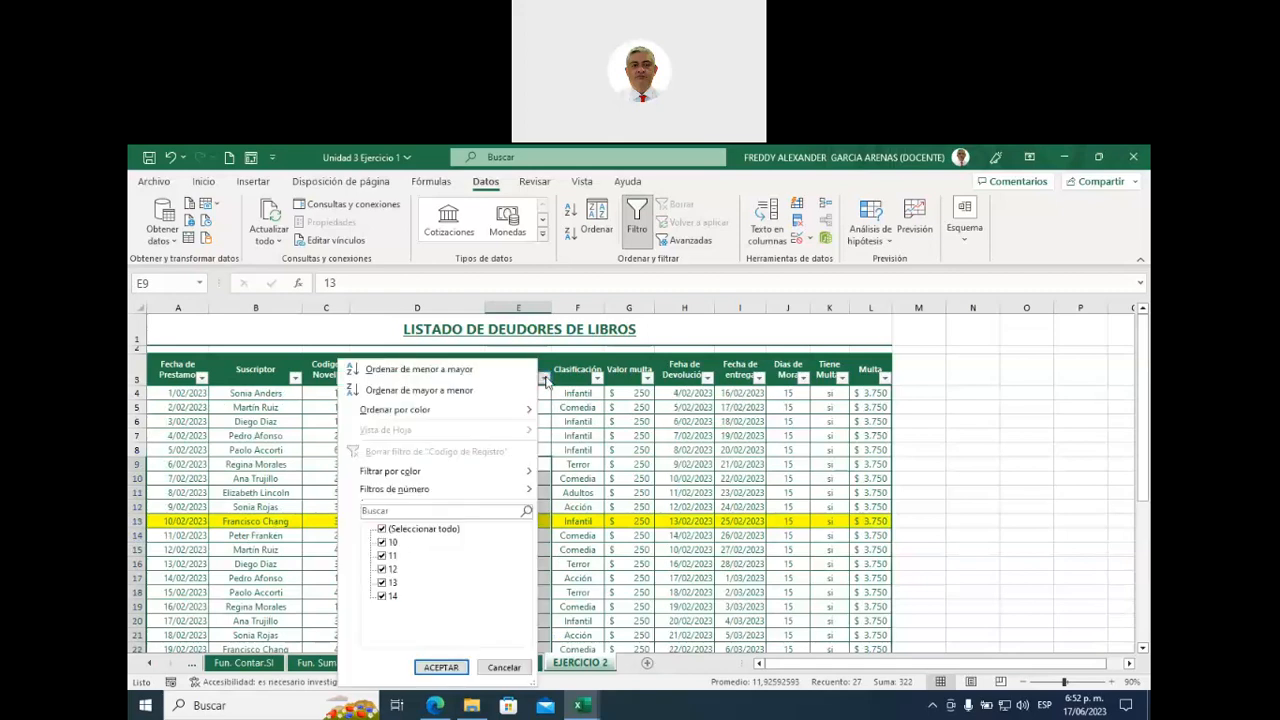
pyautogui.click(603, 591)
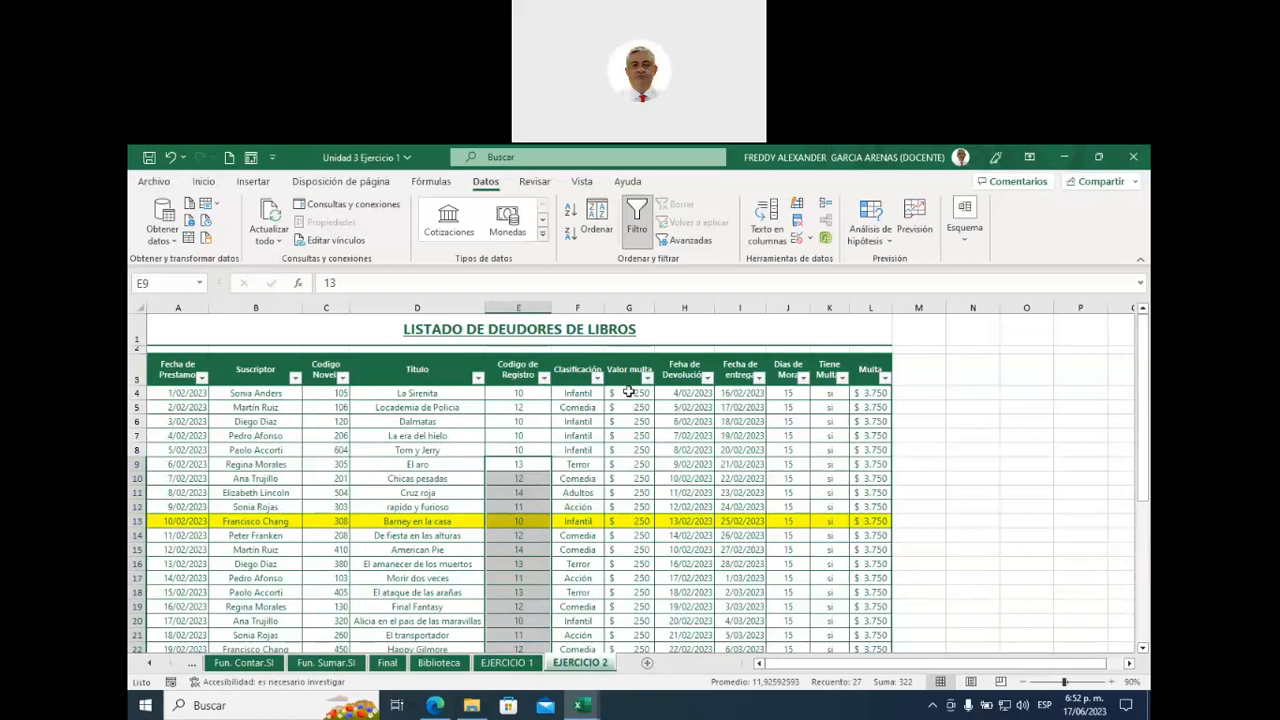
# - Filter the Codigo Novela column to the top 5 items and select the filtered novel codes
pyautogui.click(342, 380)
pyautogui.moveTo(263, 495)
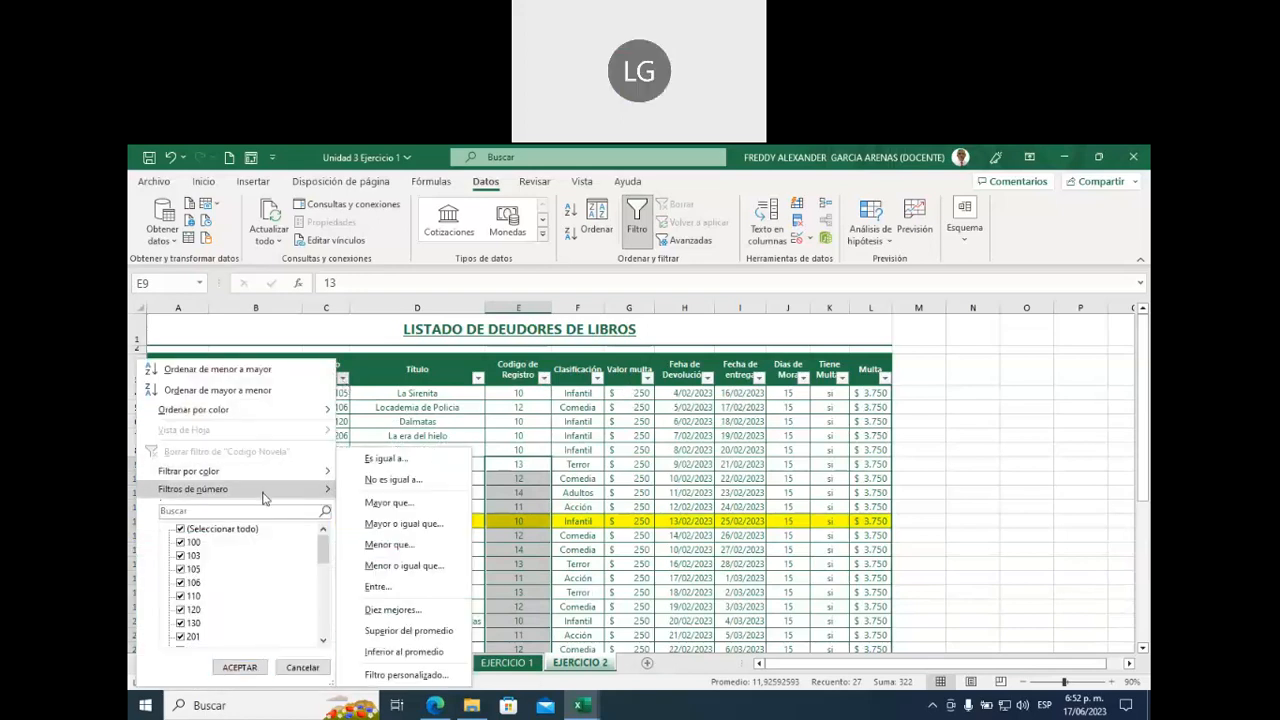
pyautogui.click(395, 609)
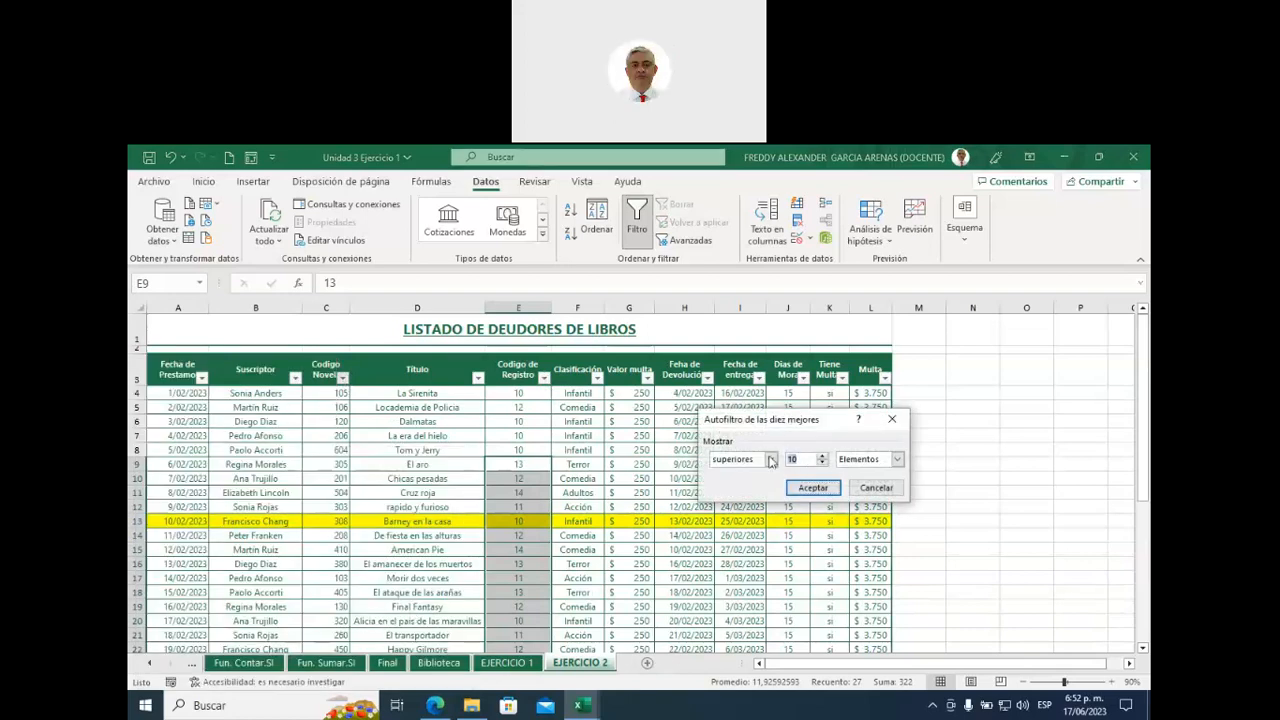
pyautogui.write('5')
pyautogui.click(815, 487)
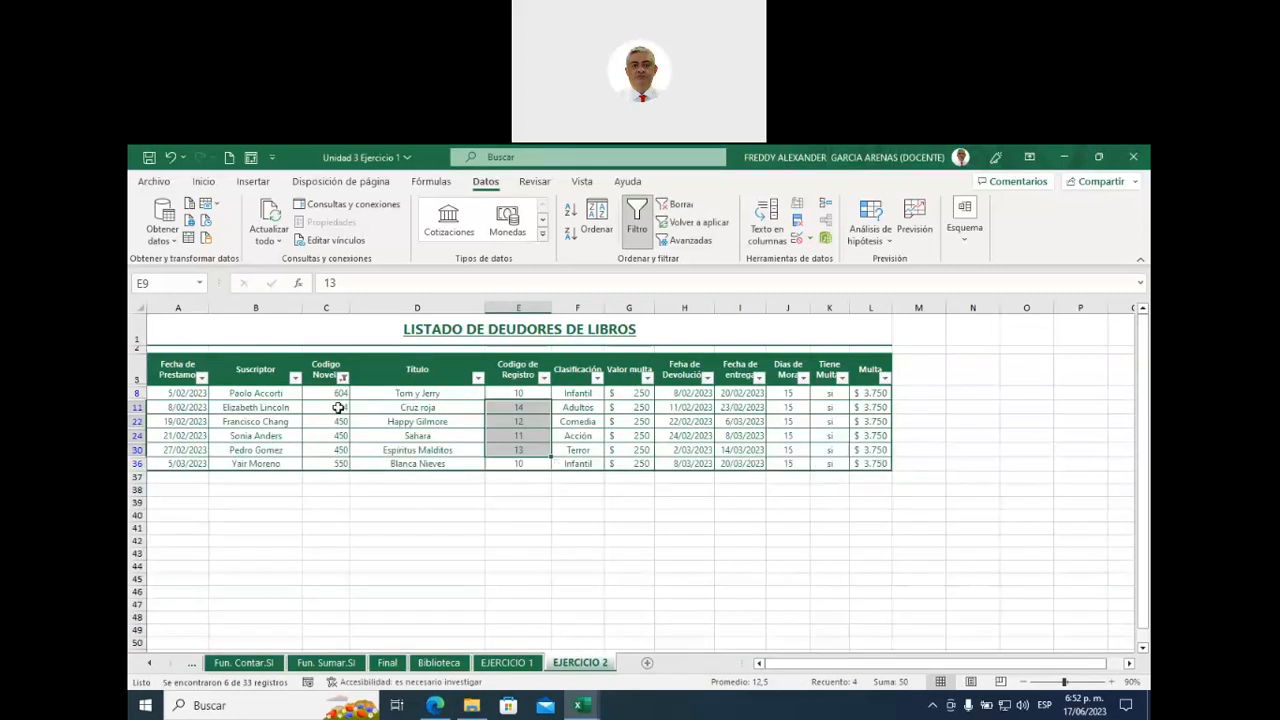
pyautogui.moveTo(331, 393); pyautogui.dragTo(331, 449)
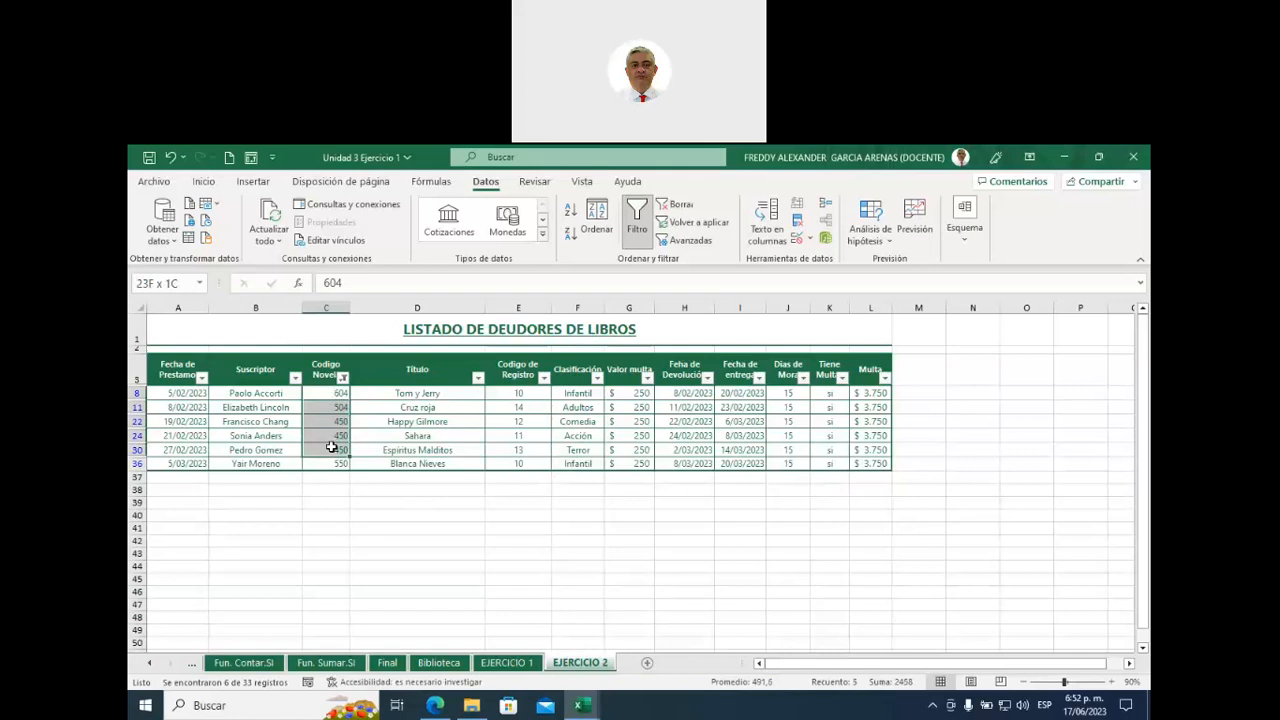
pyautogui.moveTo(331, 449); pyautogui.dragTo(331, 470)
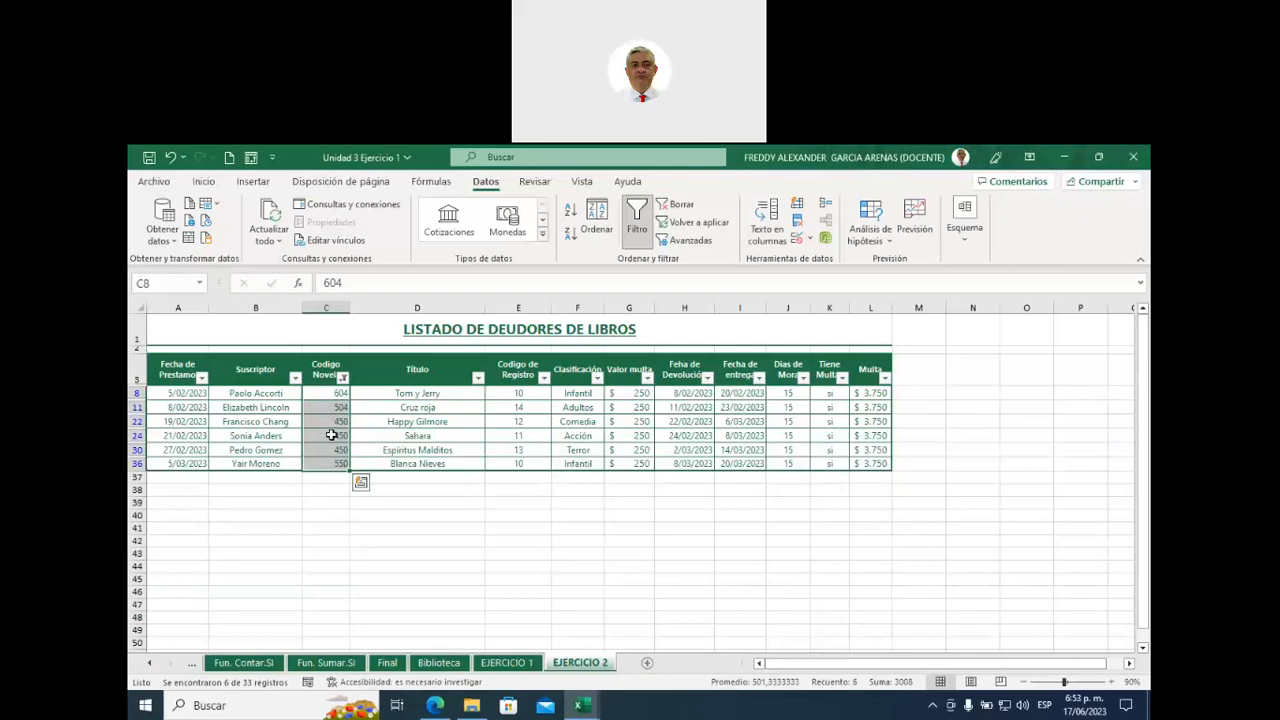
# - Clear the Codigo Novela filter and review the number filter options of the Codigo de Registro column
pyautogui.click(342, 377)
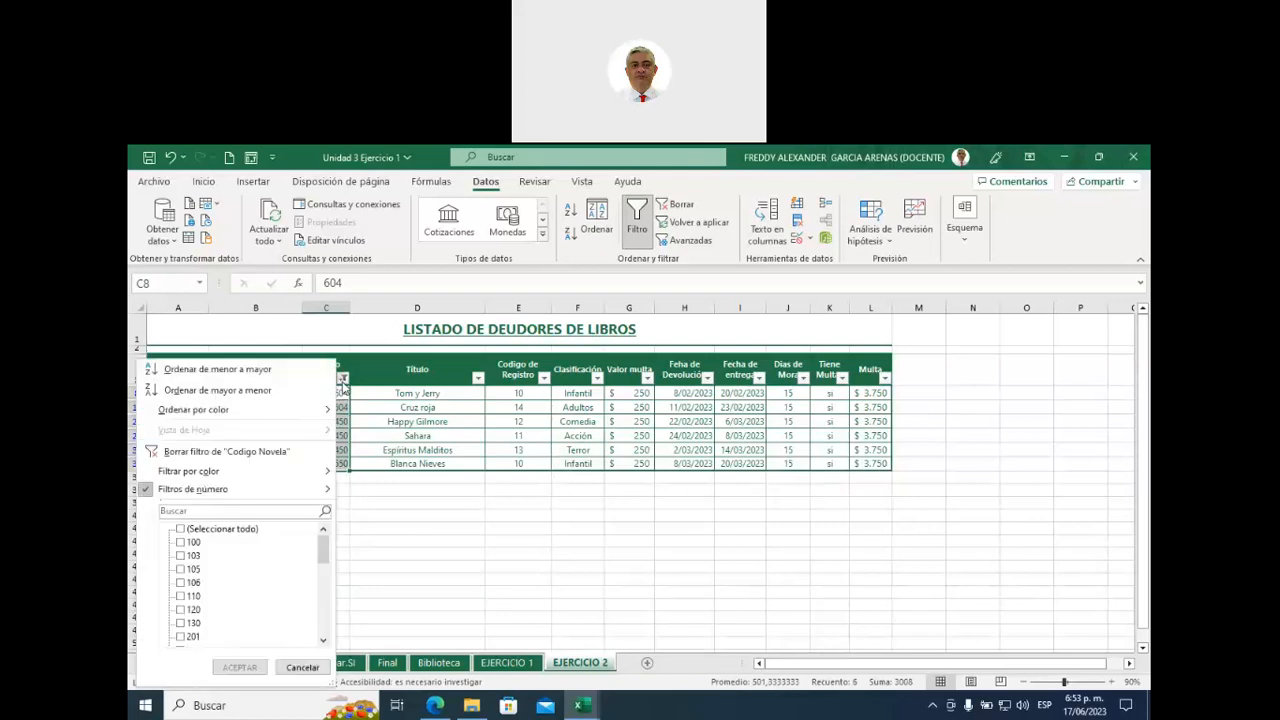
pyautogui.click(199, 452)
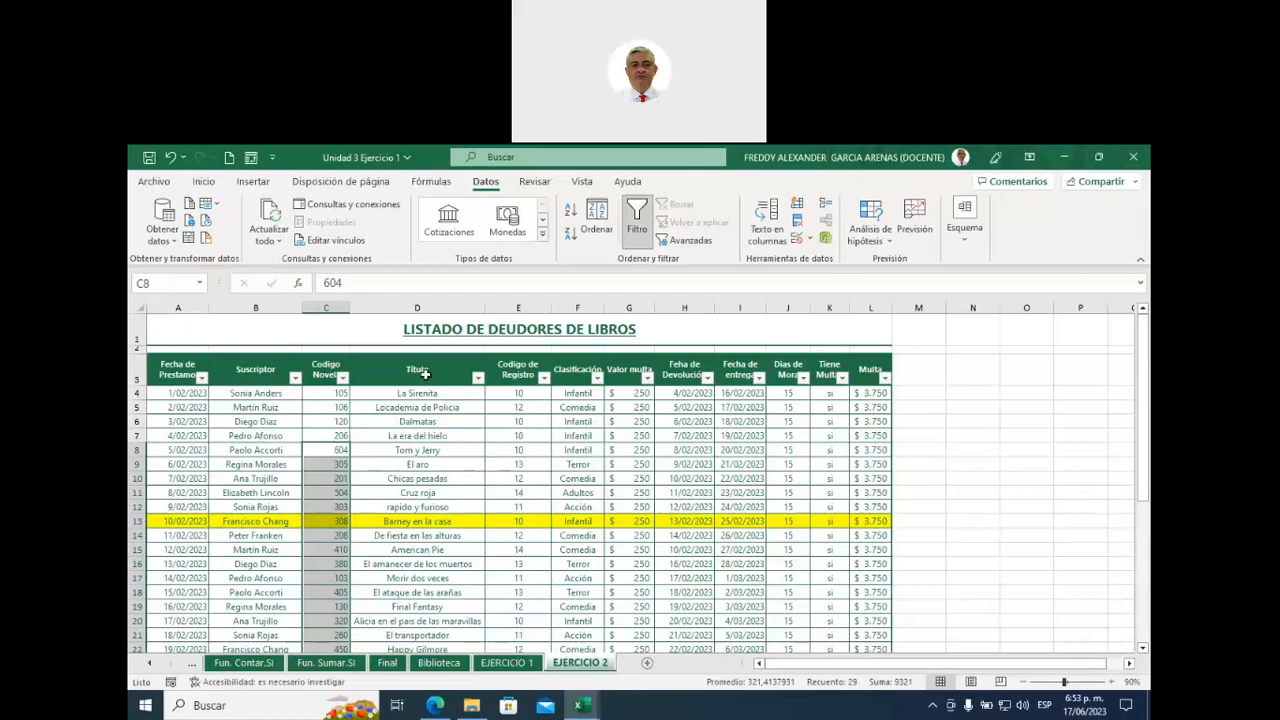
pyautogui.click(518, 449)
pyautogui.click(544, 379)
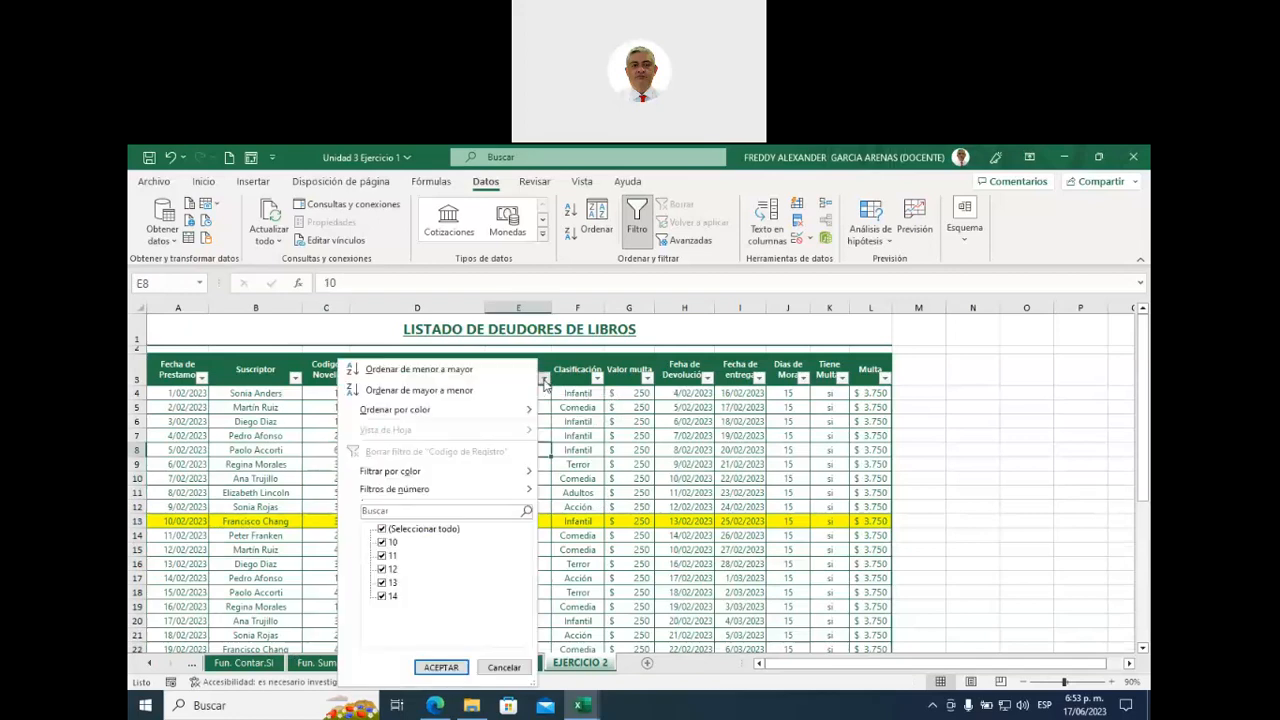
pyautogui.moveTo(478, 491)
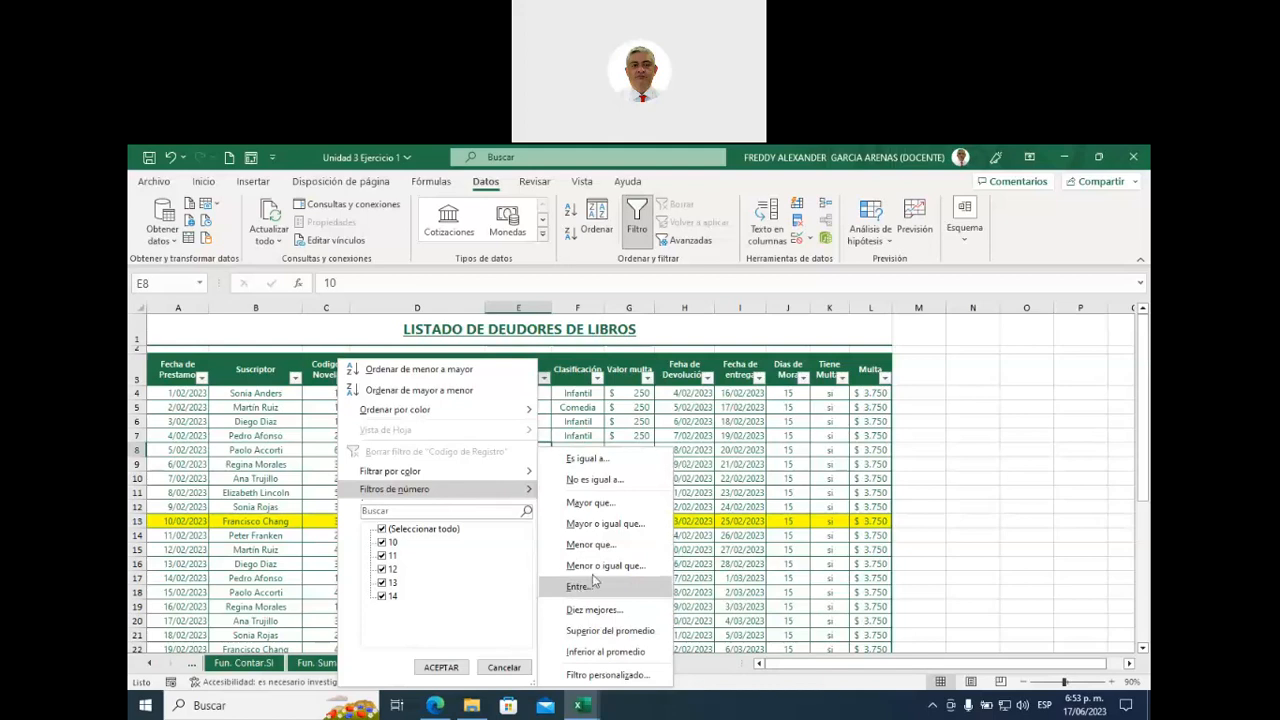
pyautogui.click(946, 485)
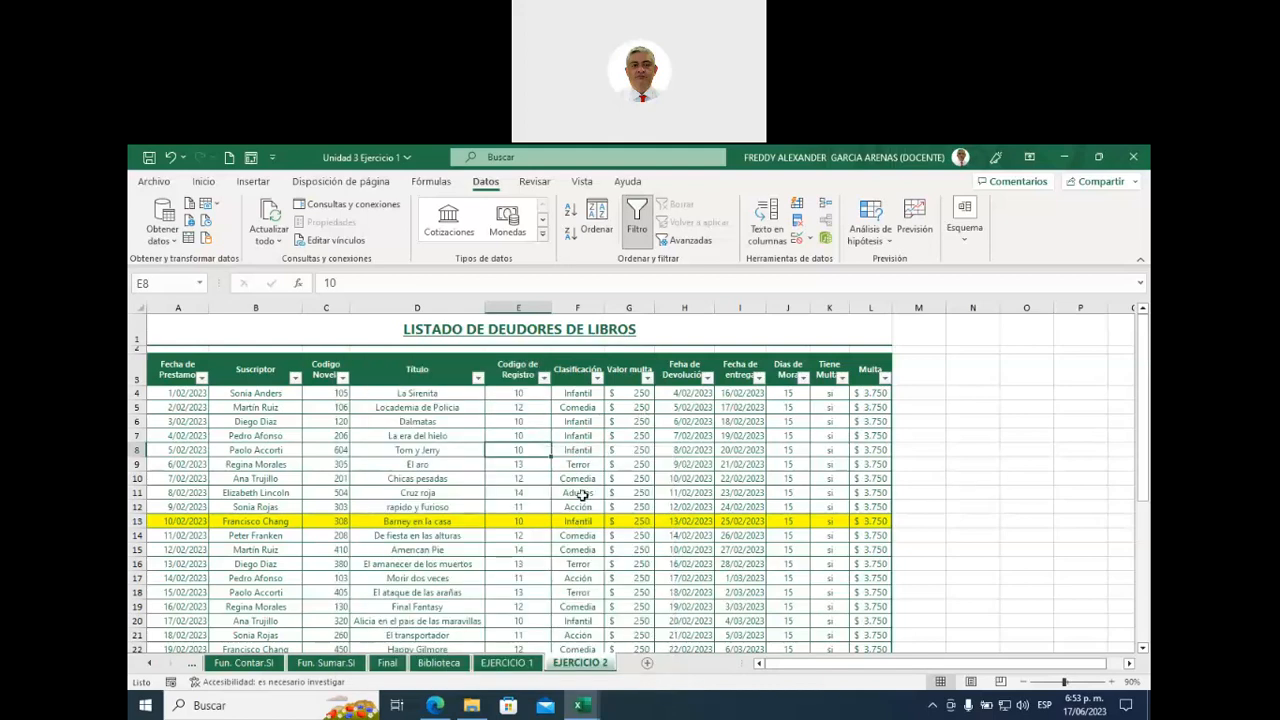
pyautogui.click(930, 461)
# - Select the table's header row and turn off its filters
pyautogui.moveTo(178, 366); pyautogui.dragTo(880, 372)
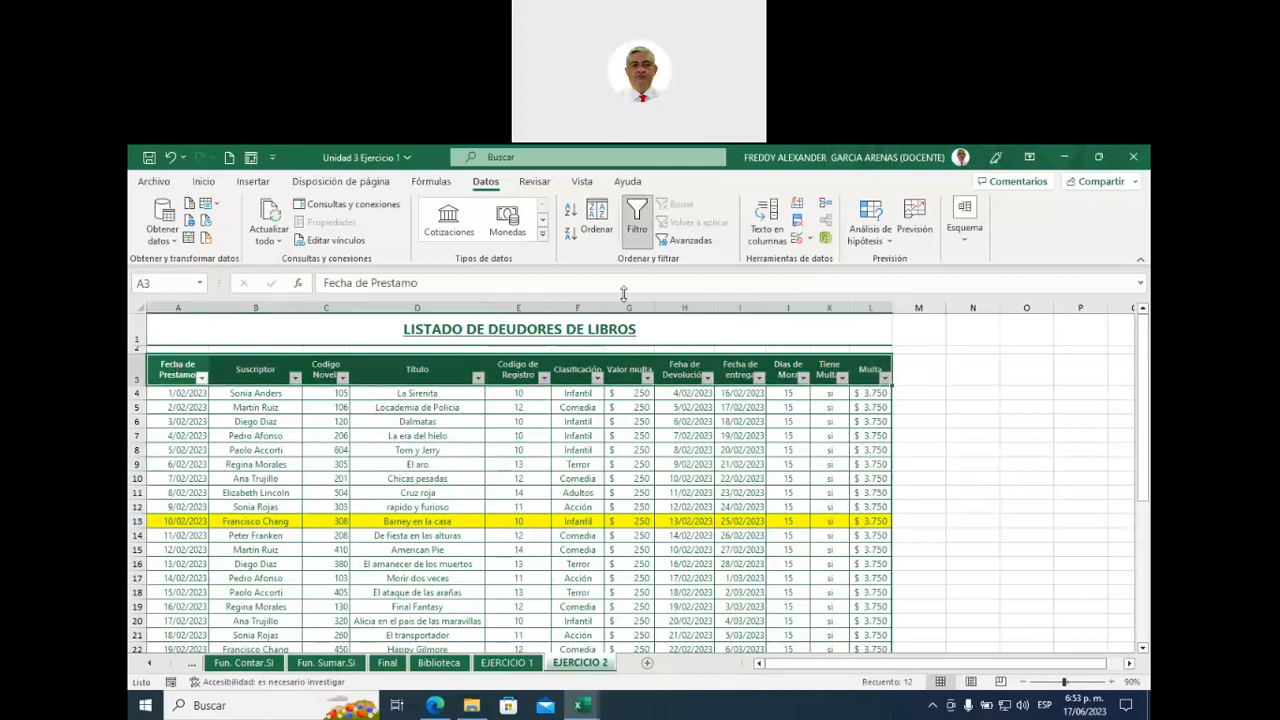
pyautogui.click(637, 236)
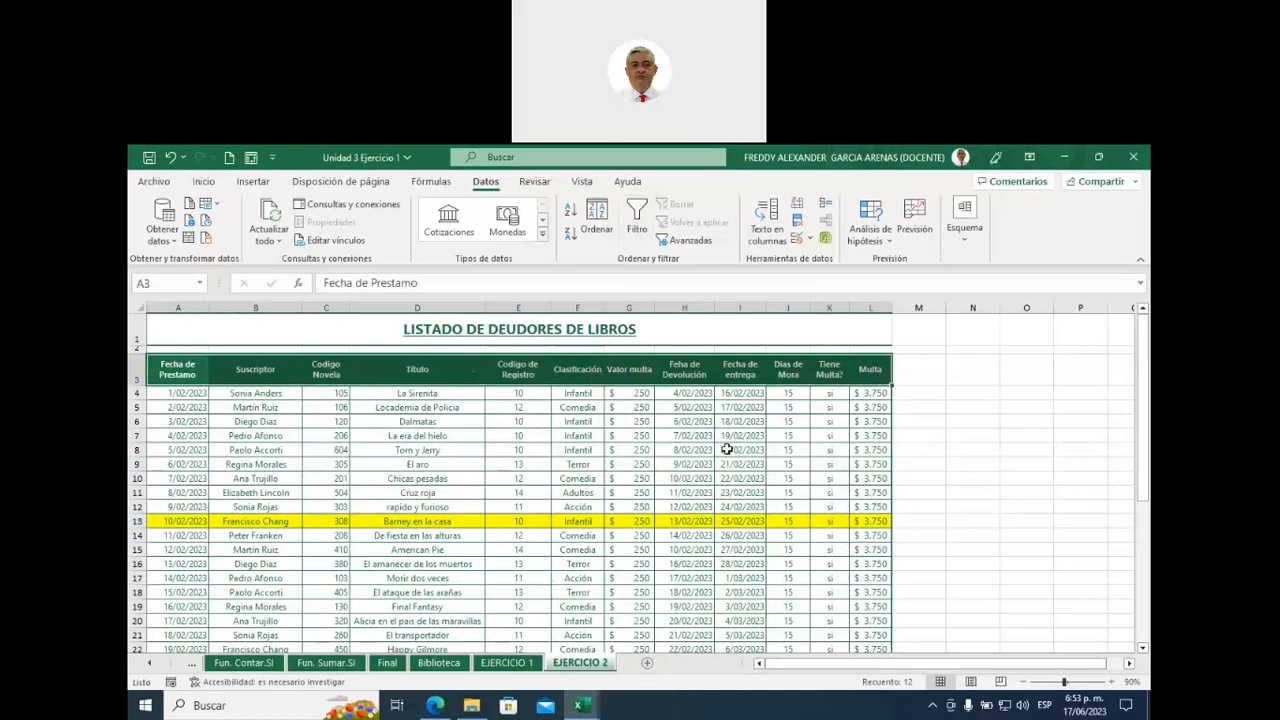
pyautogui.click(909, 446)
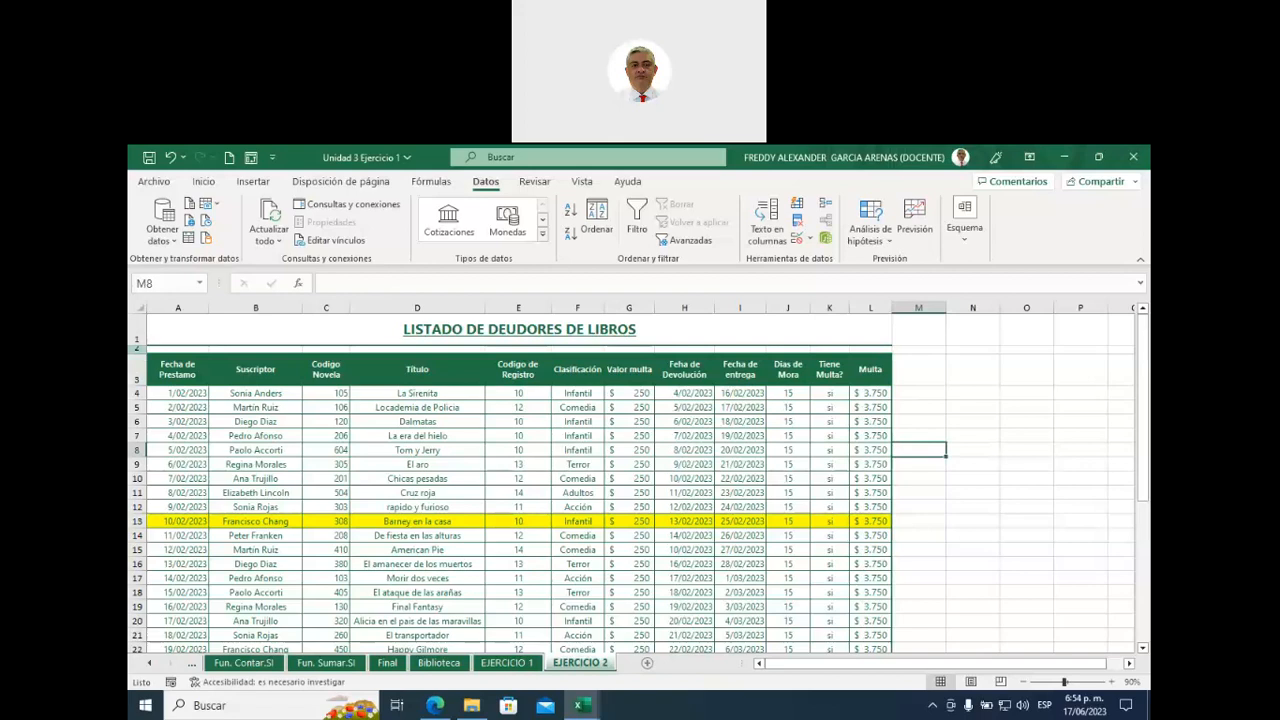
# - Insert three blank rows between the sheet title and the debtors table header
pyautogui.click(137, 349)
pyautogui.rightClick(141, 352)
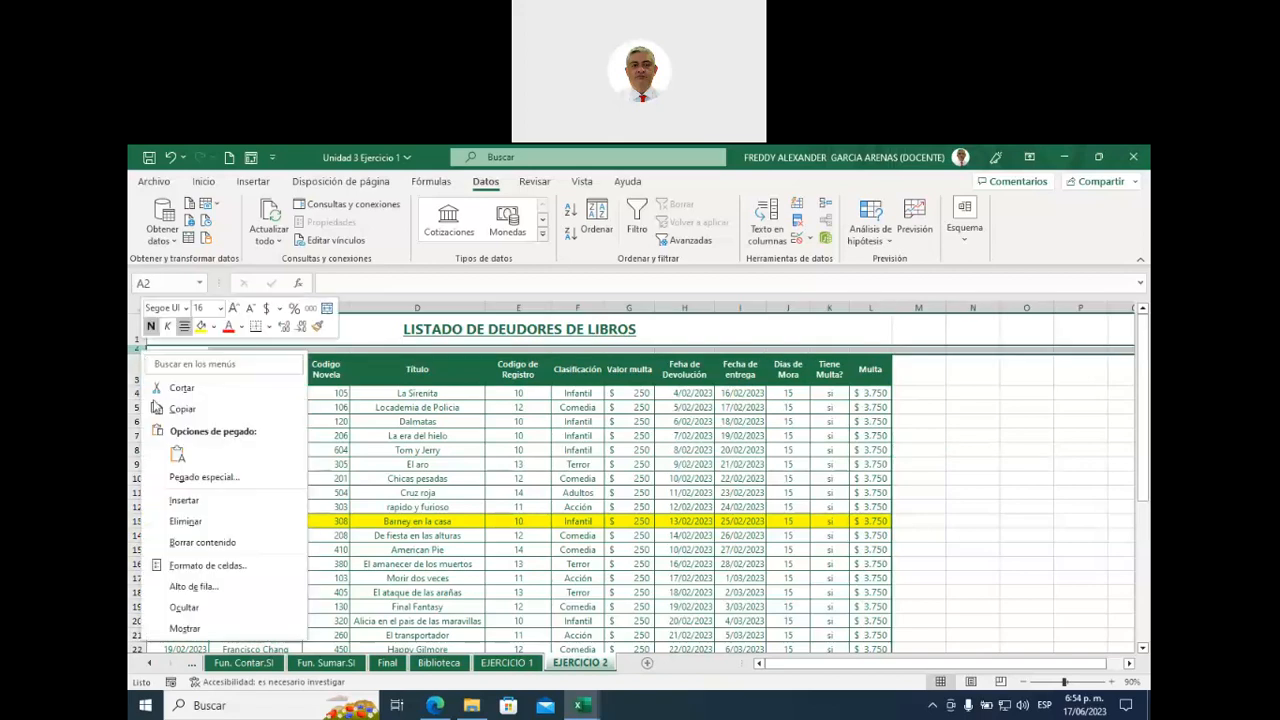
pyautogui.click(185, 500)
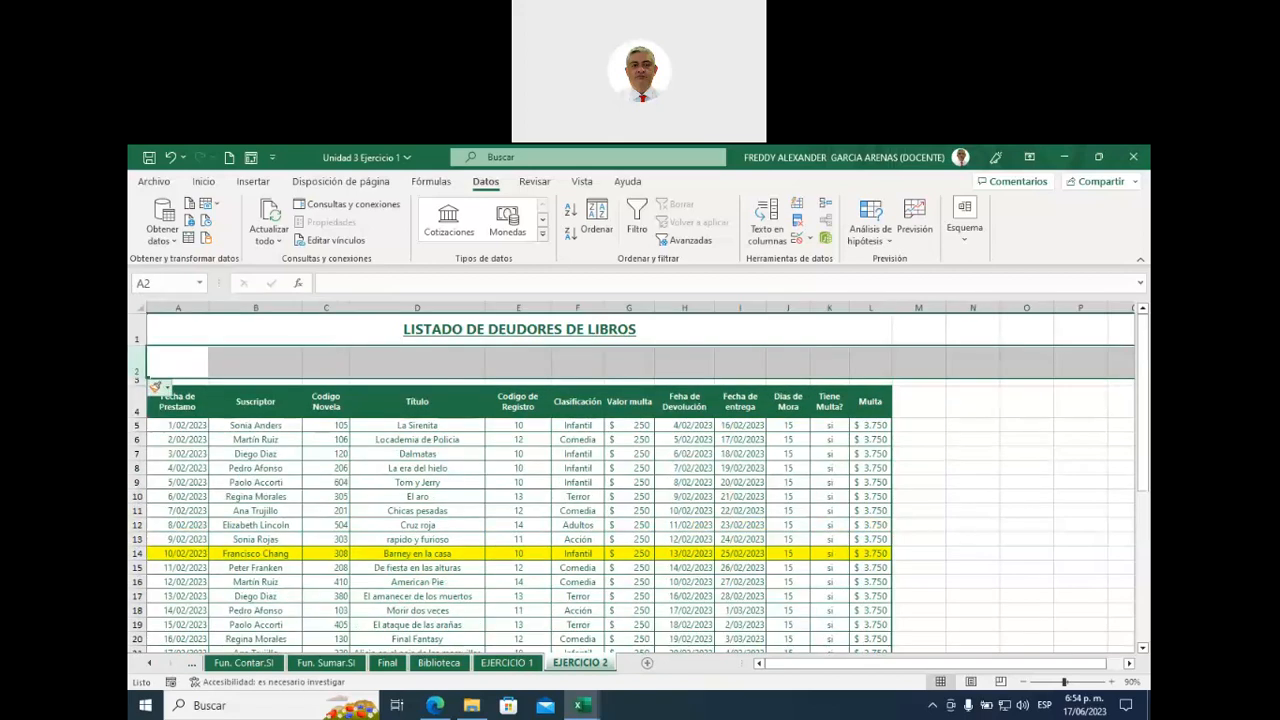
pyautogui.moveTo(139, 364); pyautogui.dragTo(139, 378)
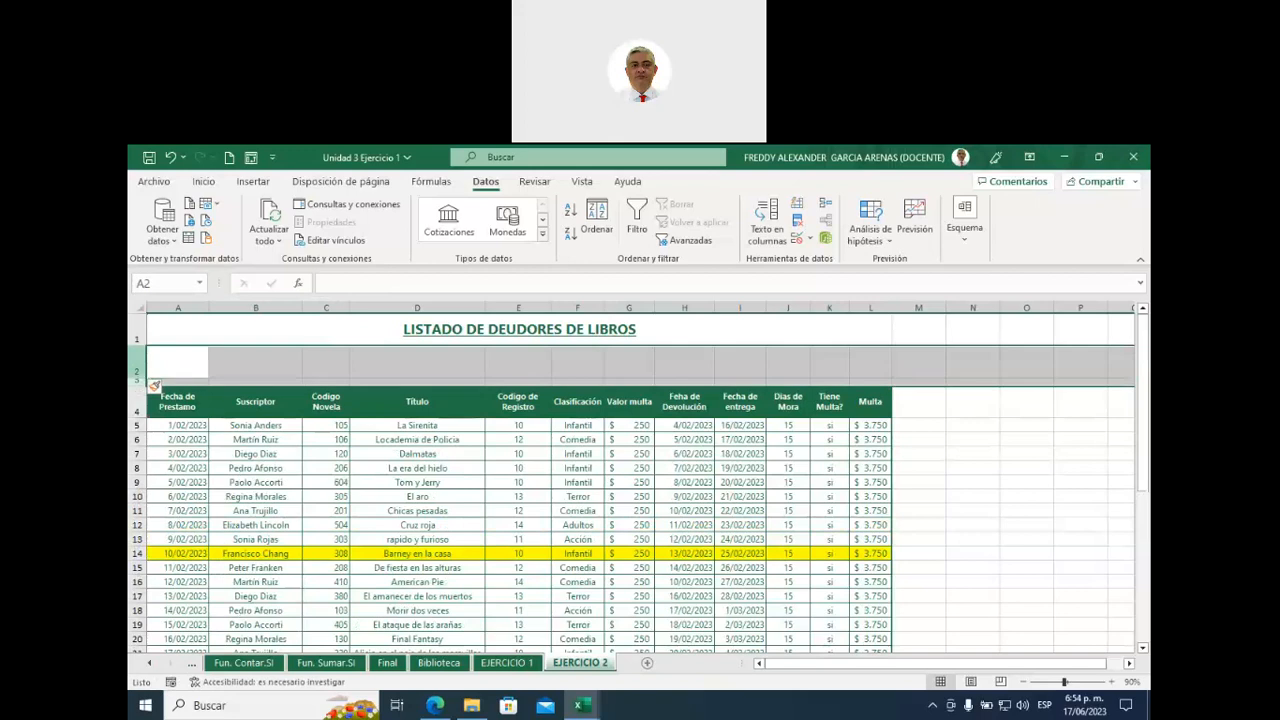
pyautogui.rightClick(139, 376)
pyautogui.click(185, 522)
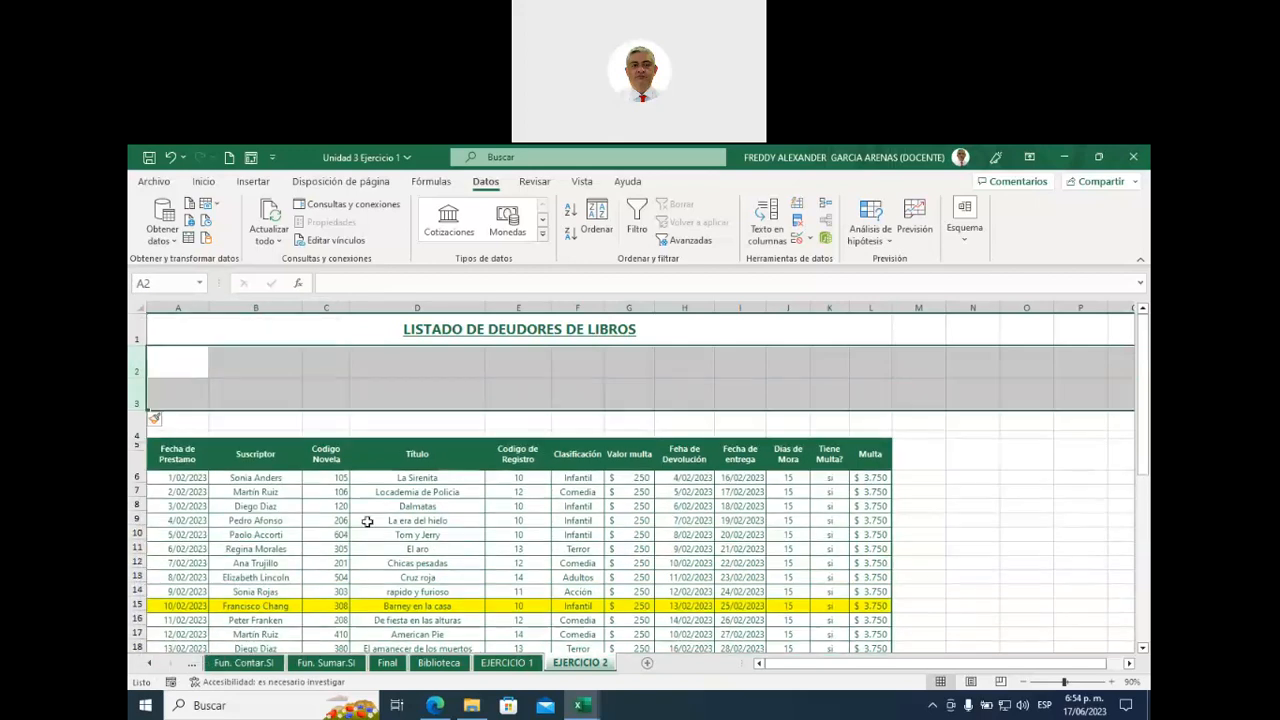
pyautogui.click(502, 517)
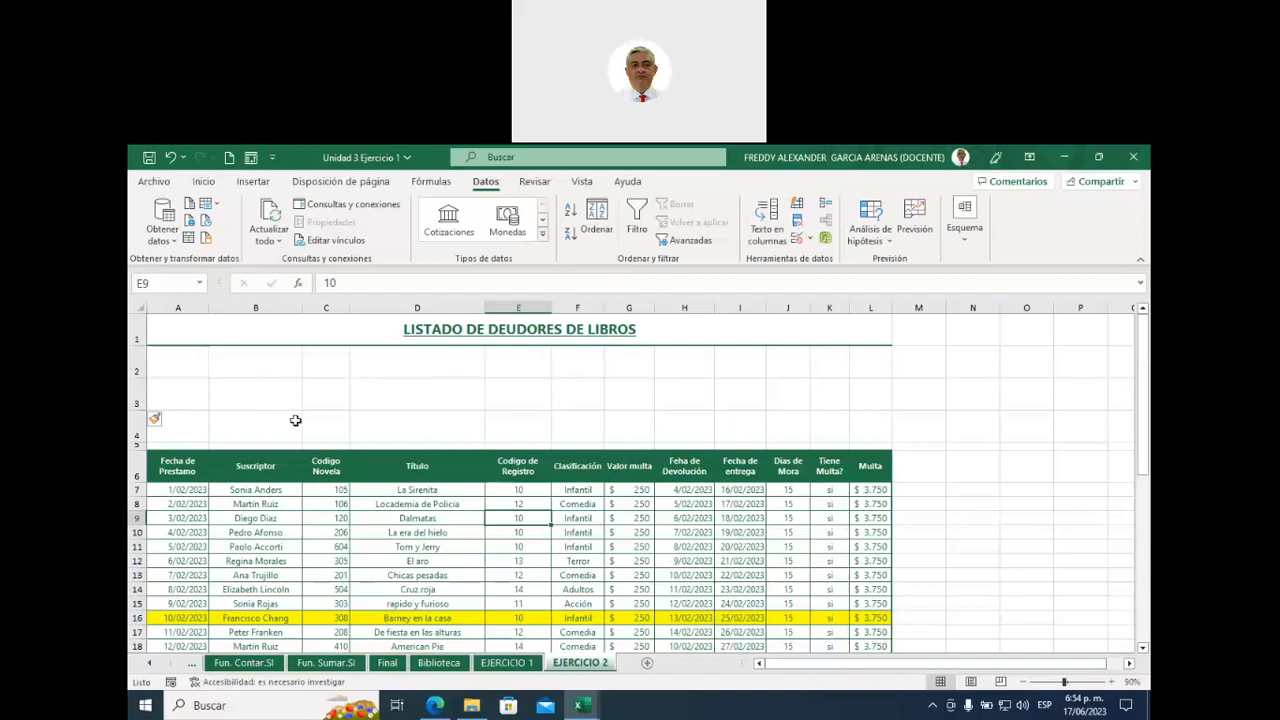
# - Copy the Título header from the debtors table into cell D2 above it
pyautogui.moveTo(165, 462); pyautogui.dragTo(880, 468)
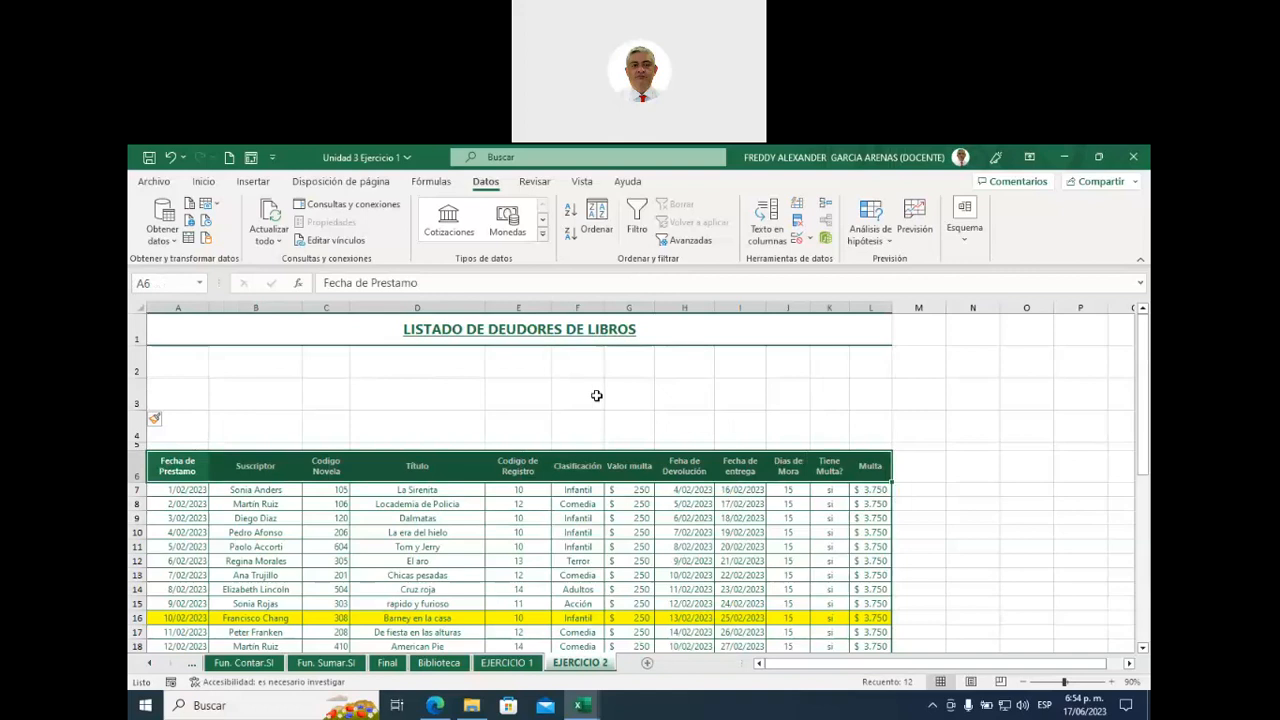
pyautogui.click(584, 392)
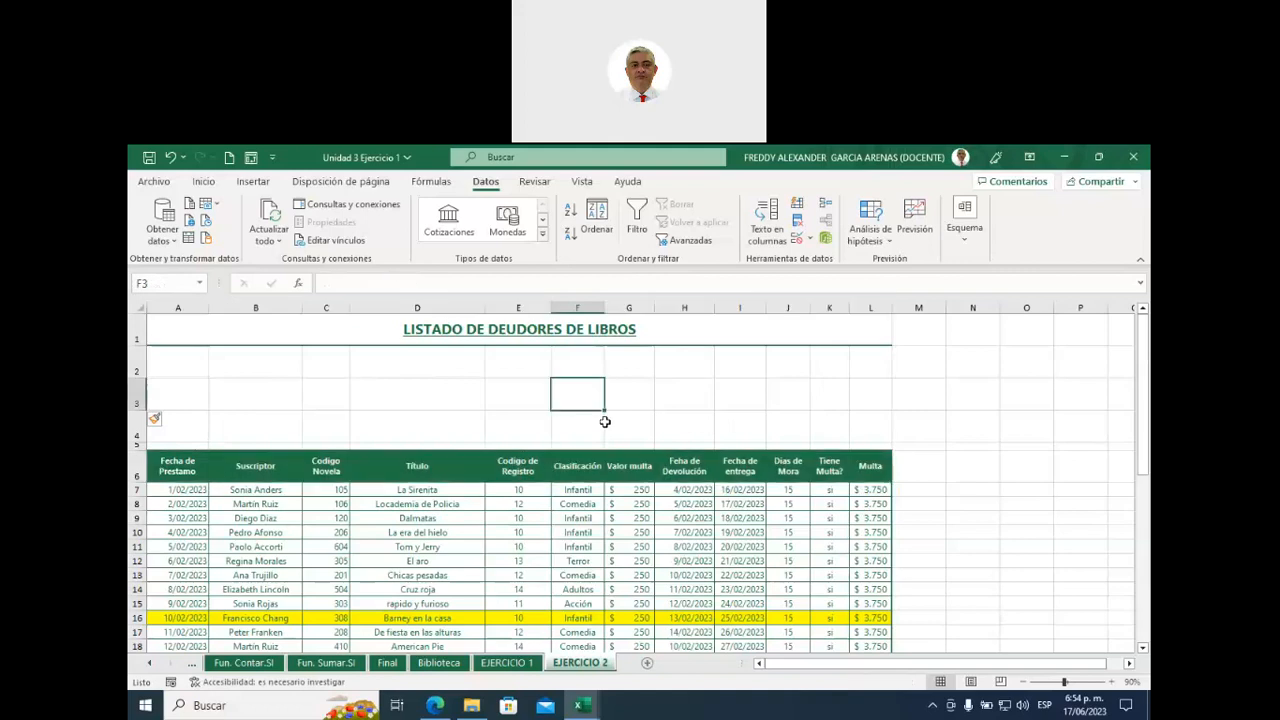
pyautogui.click(420, 468)
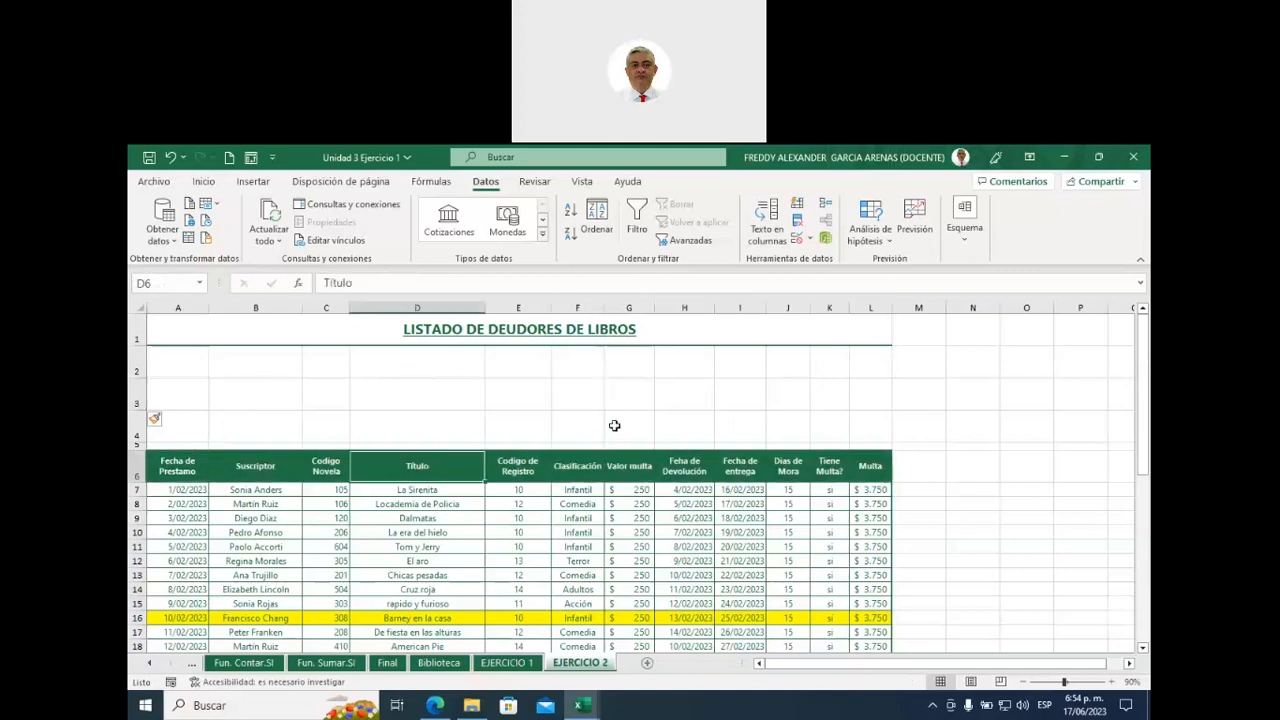
pyautogui.hotkey('ctrl', 'c')
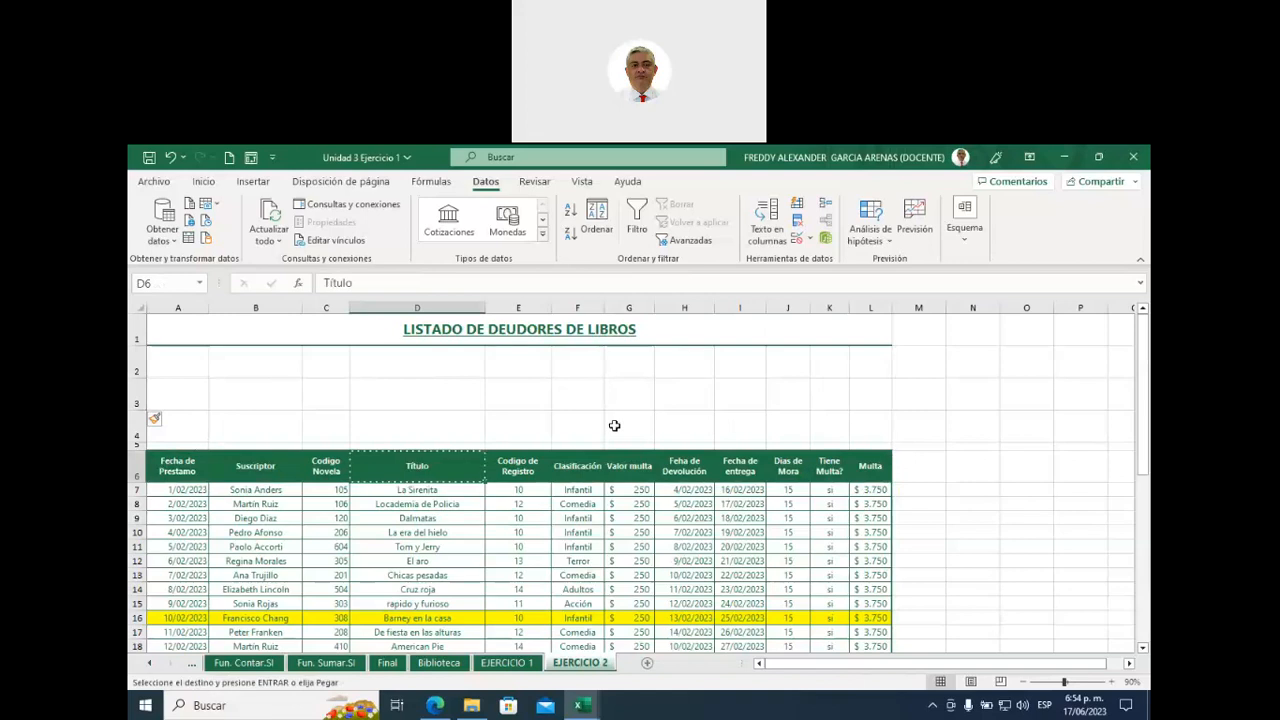
pyautogui.click(422, 362)
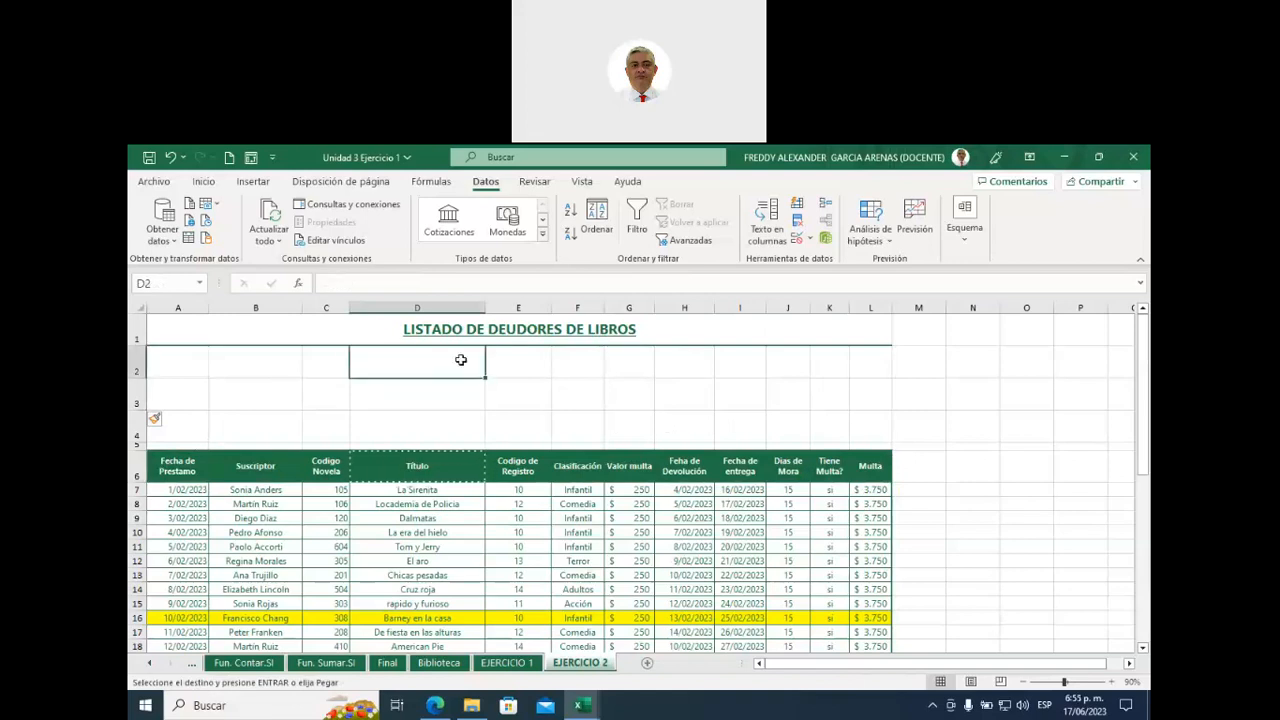
pyautogui.hotkey('ctrl', 'v')
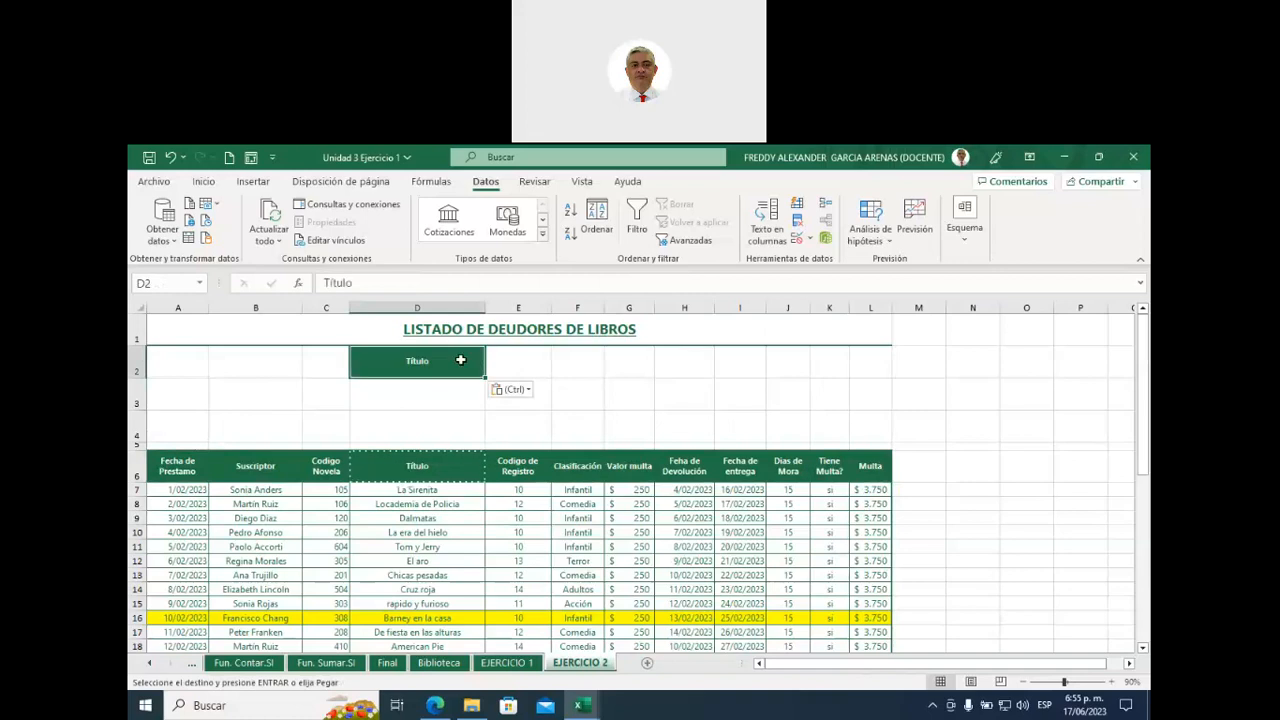
# - Enter "El aro" in cell D3 as the criterion beneath the copied Título header
pyautogui.click(416, 387)
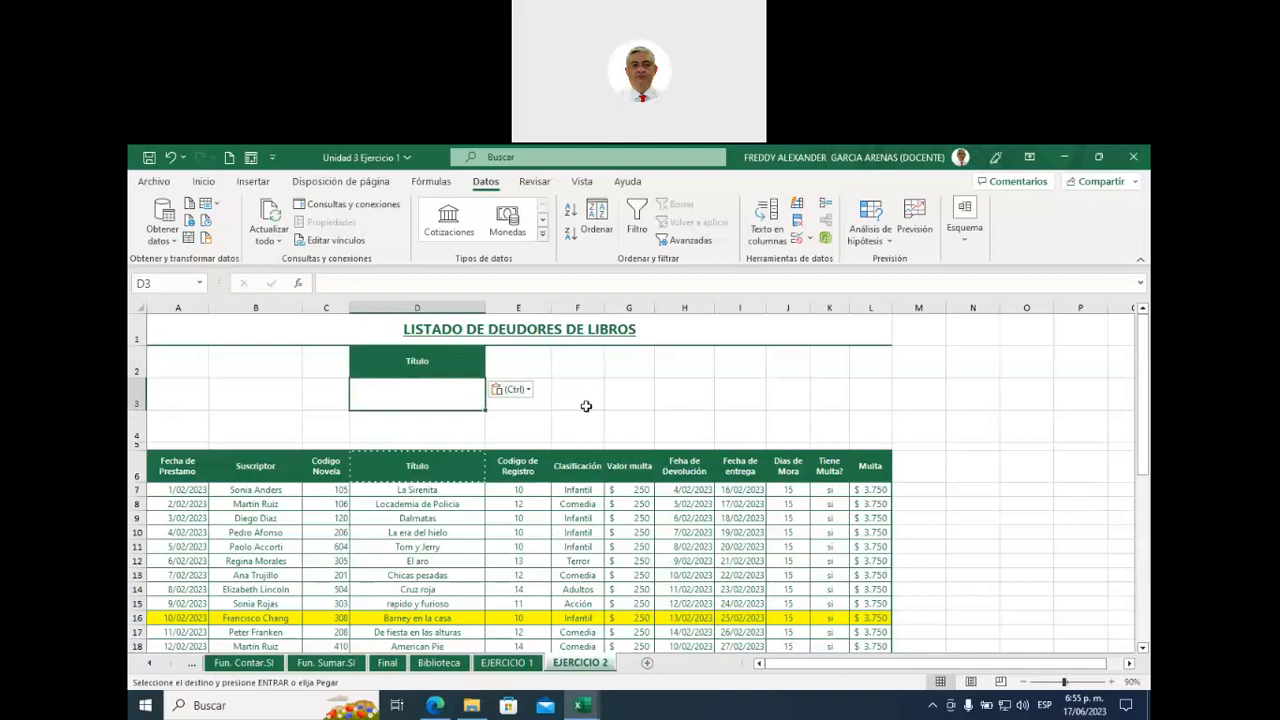
pyautogui.click(419, 369)
pyautogui.keyDown('shift'); pyautogui.click(418, 393); pyautogui.keyUp('shift')
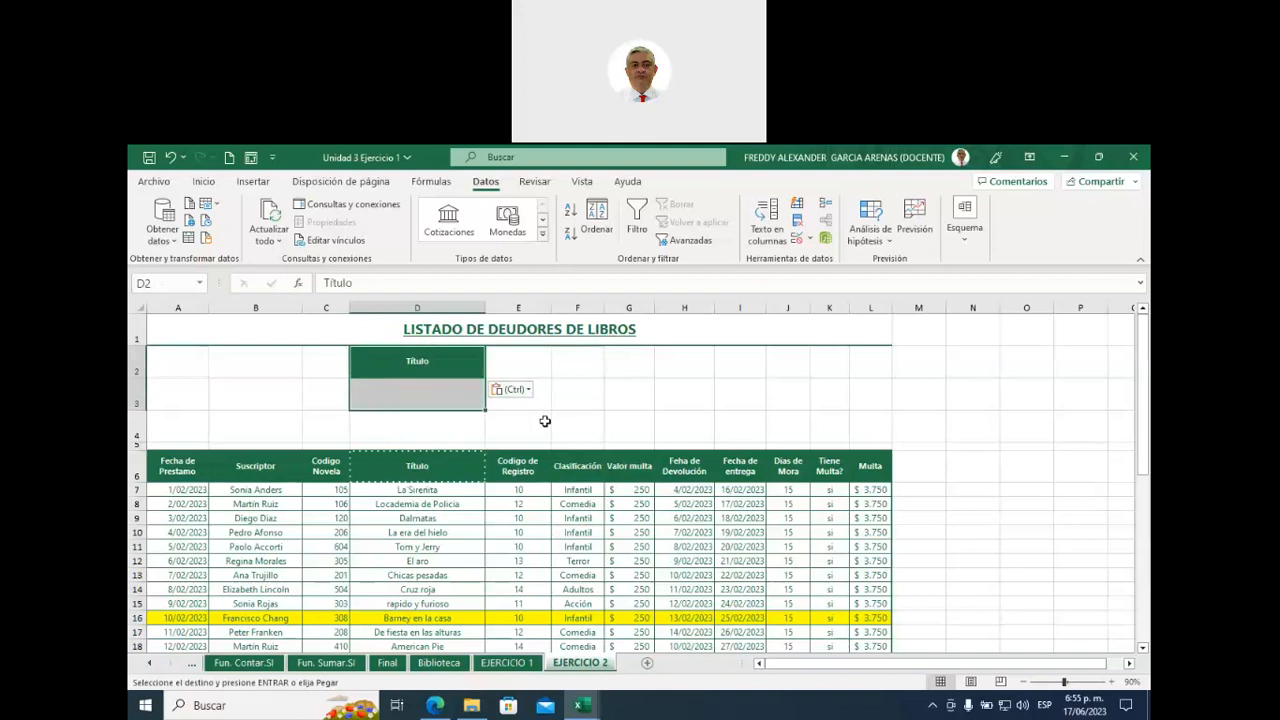
pyautogui.click(415, 402)
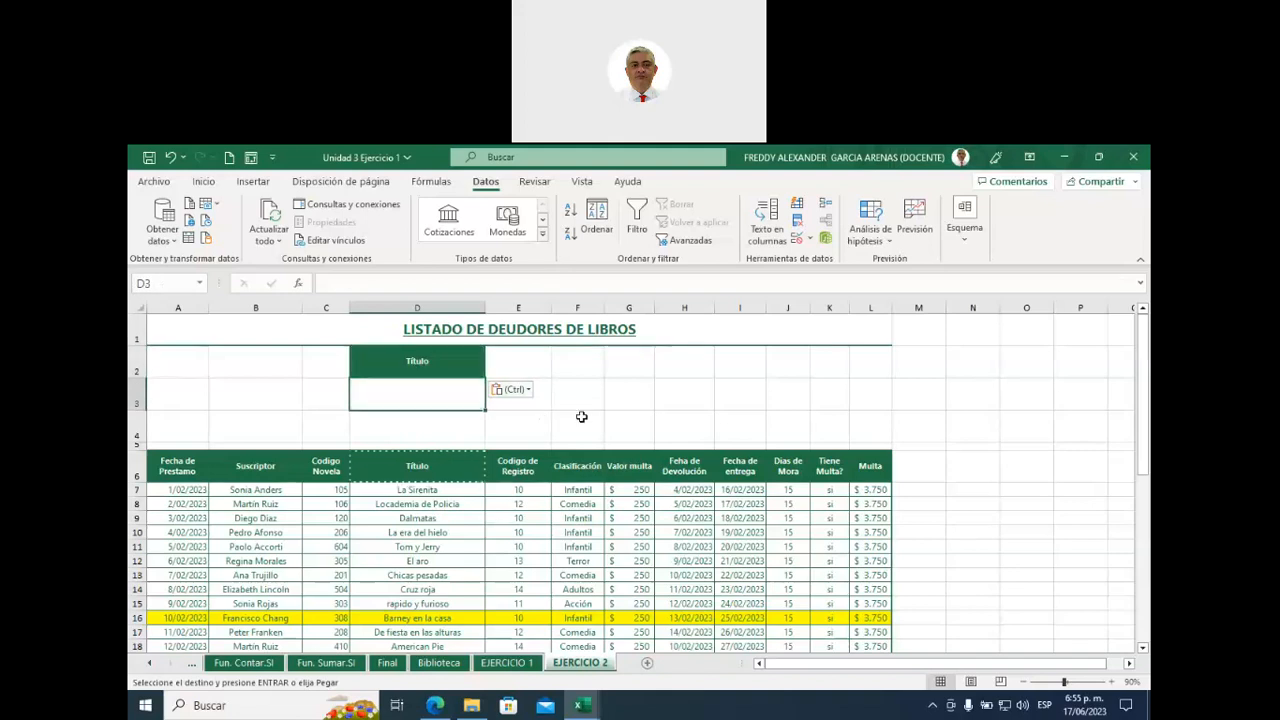
pyautogui.write('El')
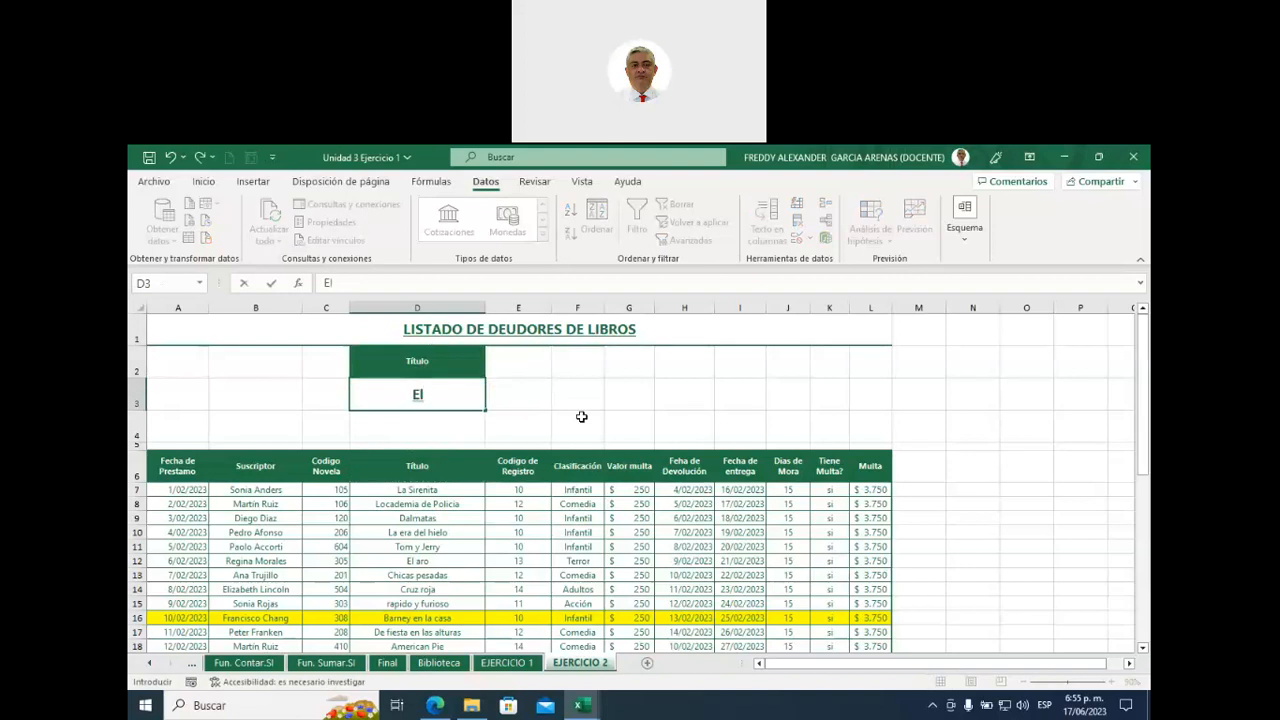
pyautogui.write('aro')
pyautogui.click(555, 413)
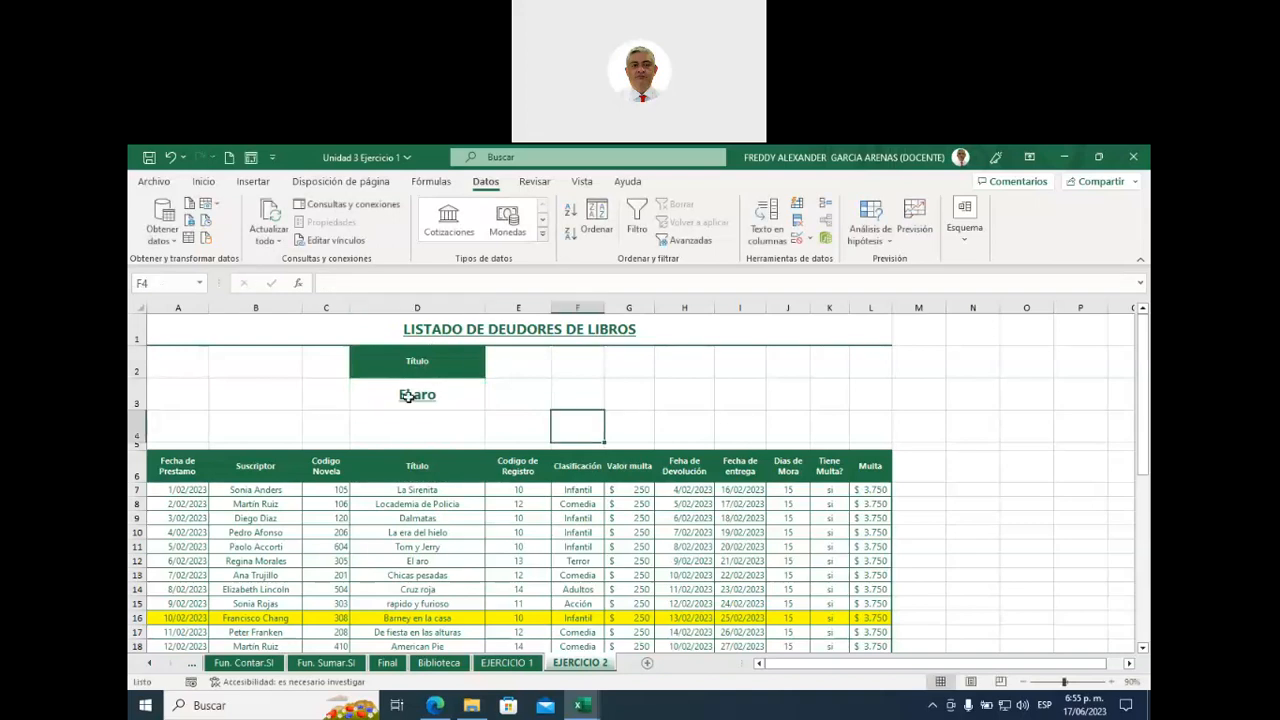
# - Remove the underline from the "El aro" criterion in cell D3
pyautogui.click(376, 395)
pyautogui.click(203, 181)
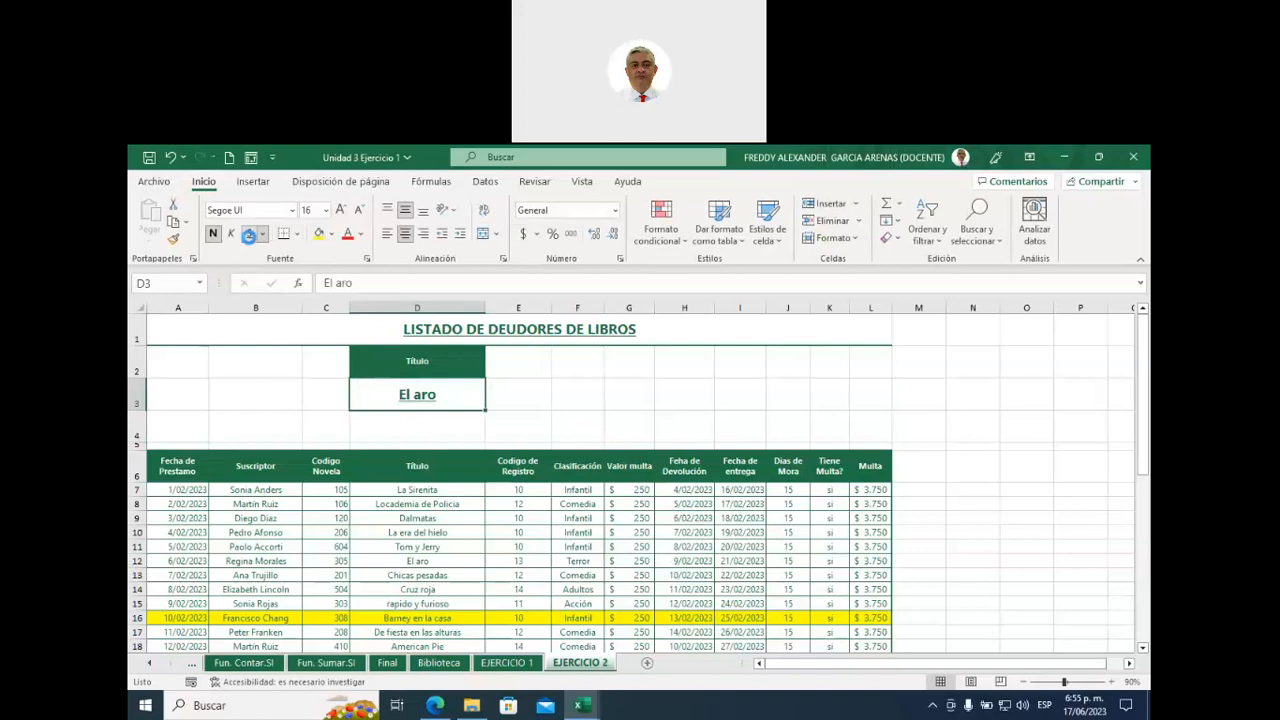
pyautogui.hotkey('ctrl', 's')
pyautogui.click(555, 418)
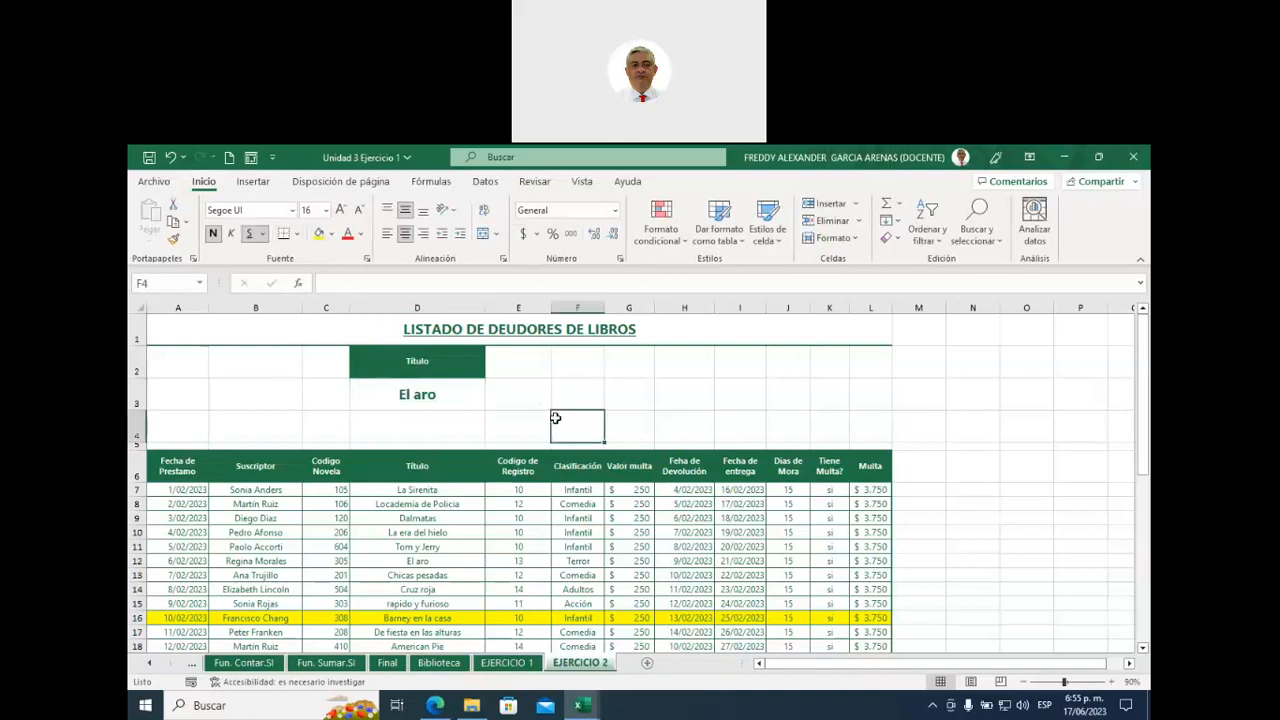
pyautogui.moveTo(426, 358); pyautogui.dragTo(434, 396)
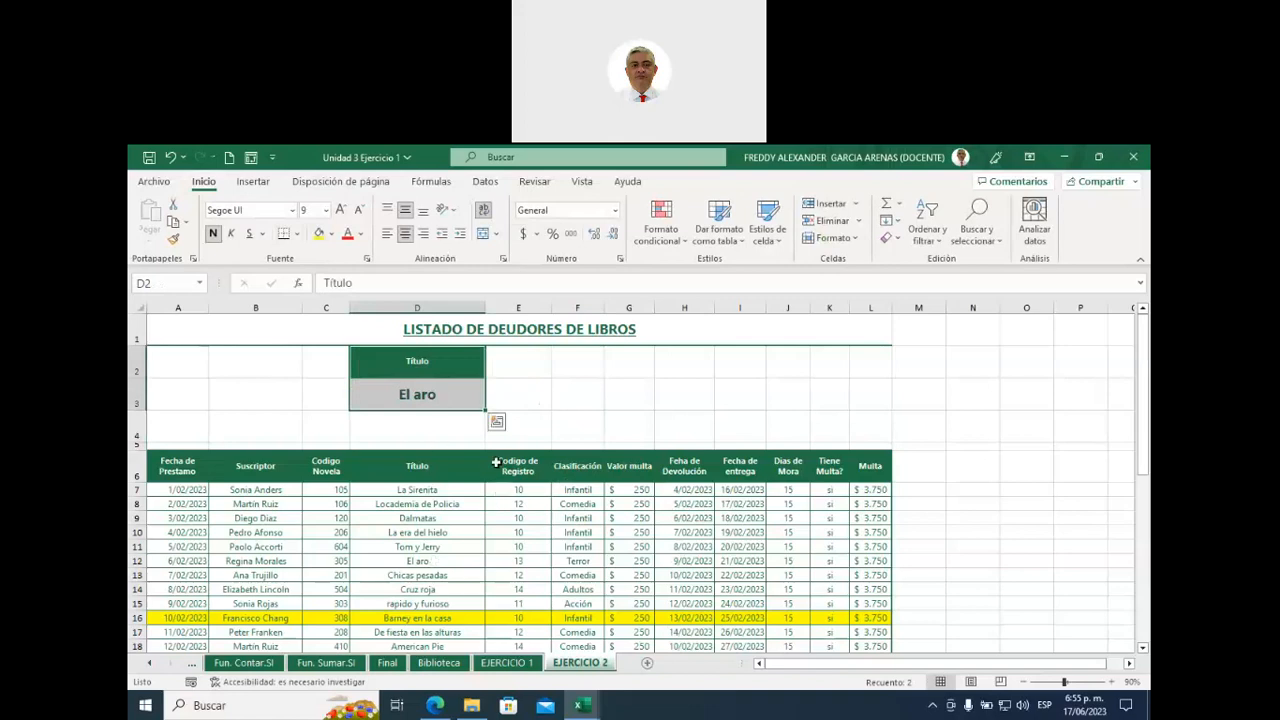
pyautogui.click(484, 184)
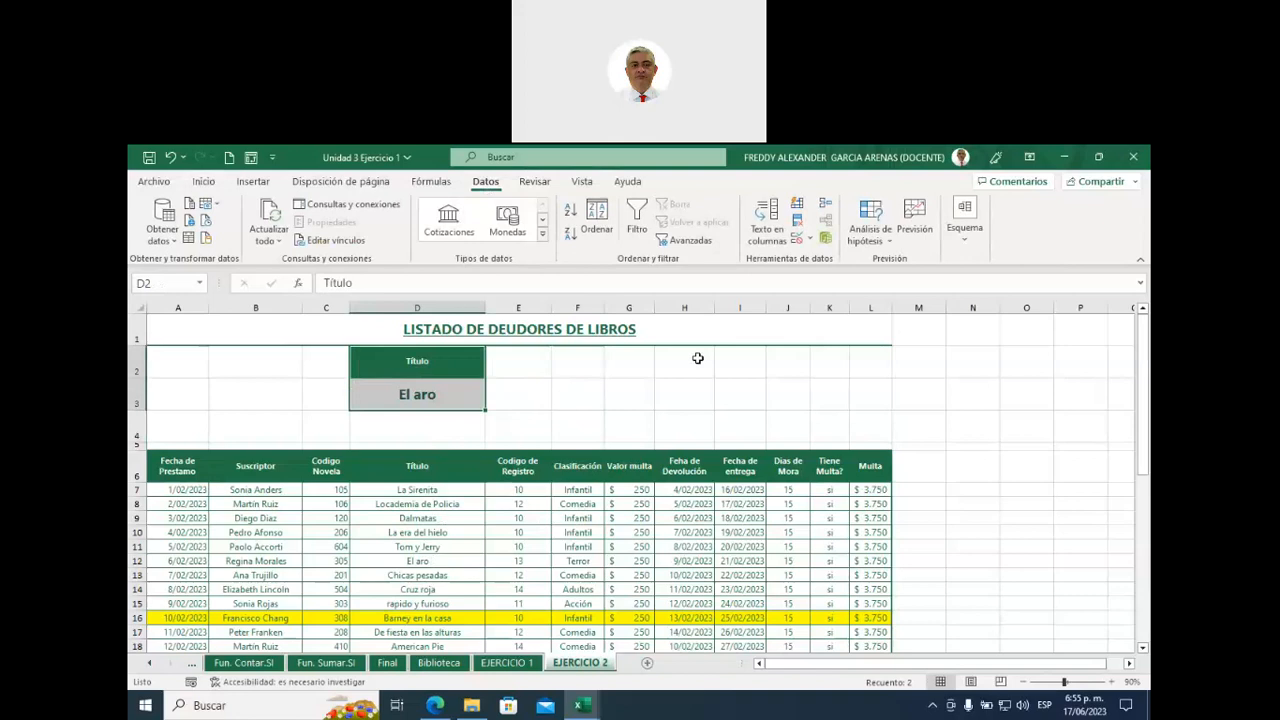
pyautogui.click(687, 248)
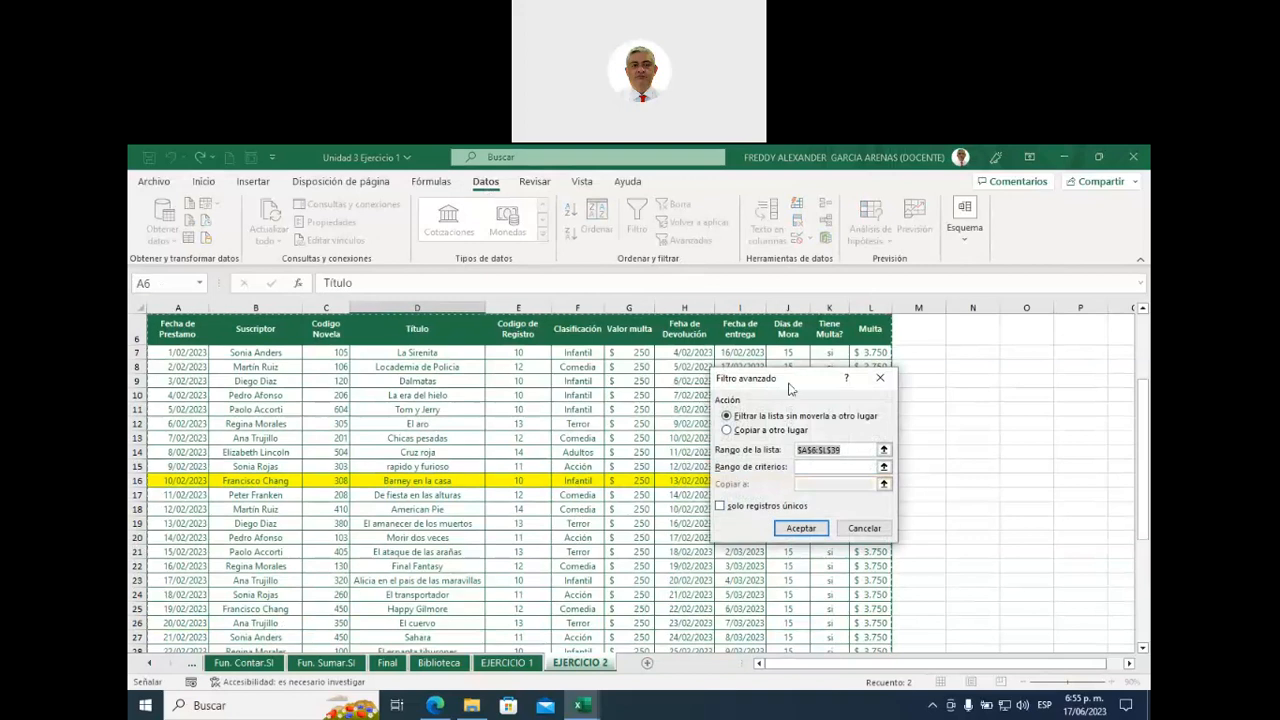
pyautogui.moveTo(795, 389); pyautogui.dragTo(652, 385)
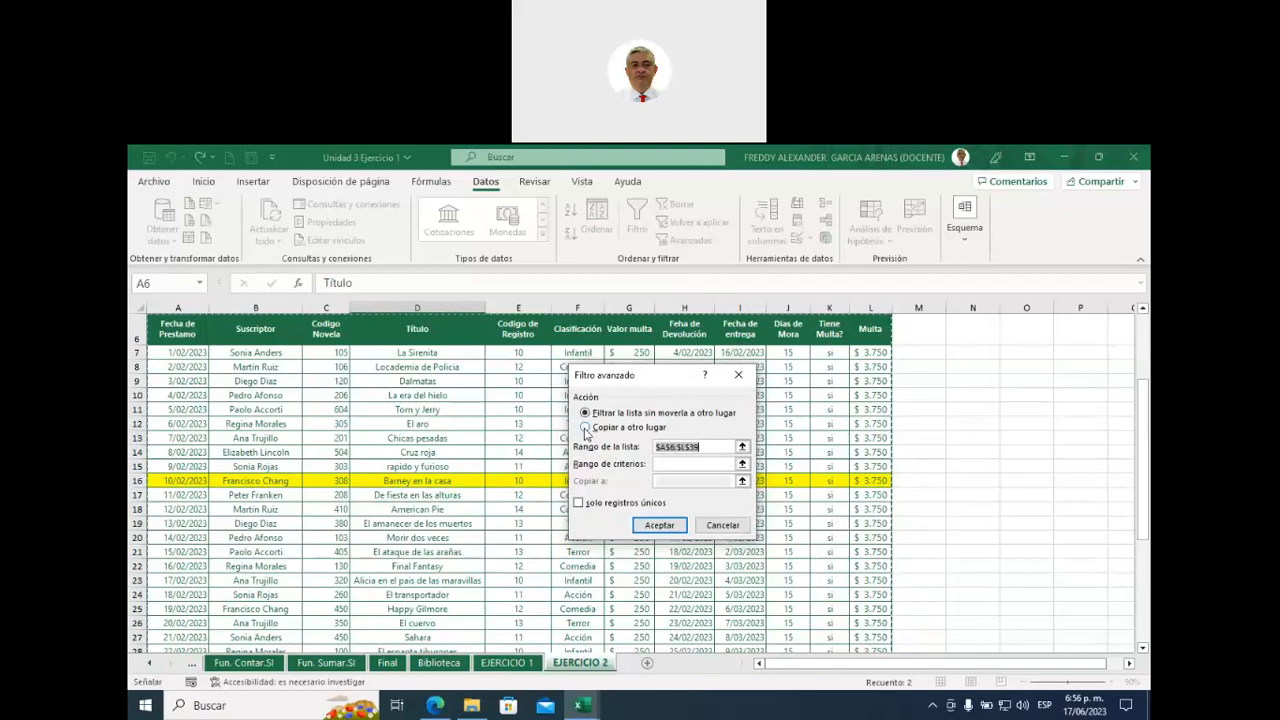
pyautogui.click(663, 464)
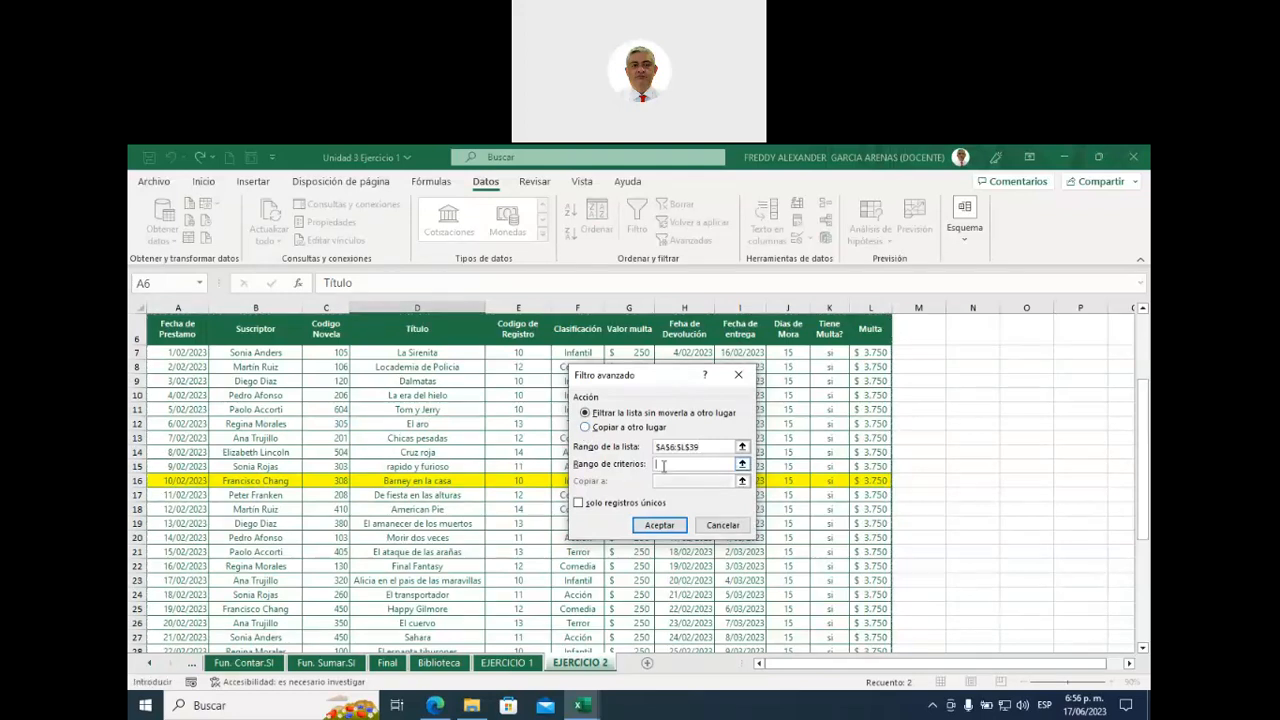
pyautogui.moveTo(704, 447); pyautogui.dragTo(649, 447)
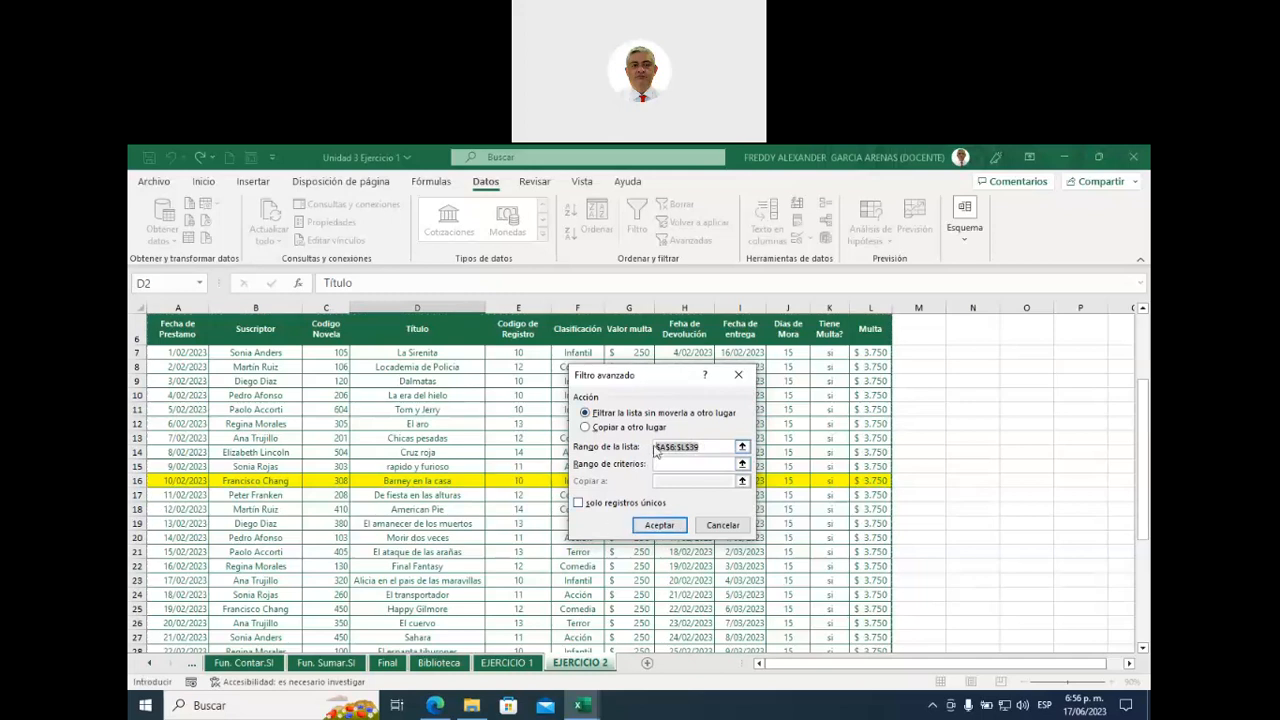
pyautogui.click(722, 525)
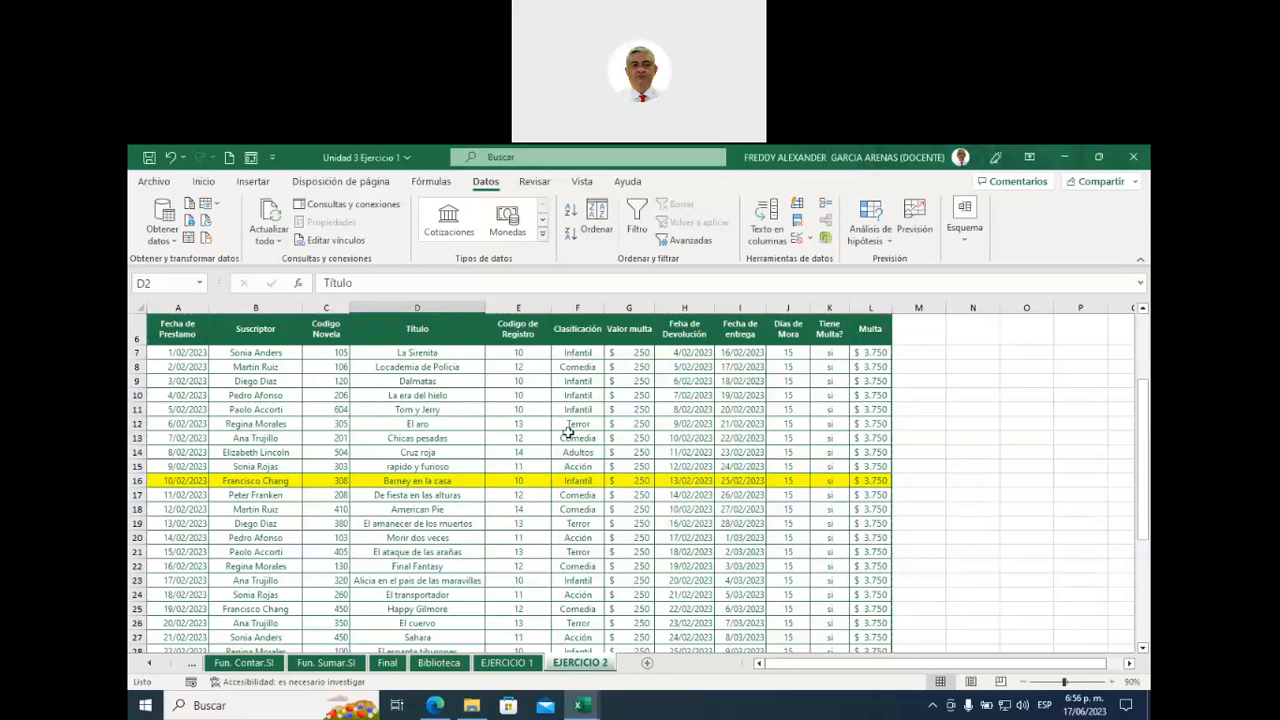
# - Examine which rows and columns of the debtors table the advanced filter's list range covers, and close the dialog without filtering
pyautogui.click(690, 240)
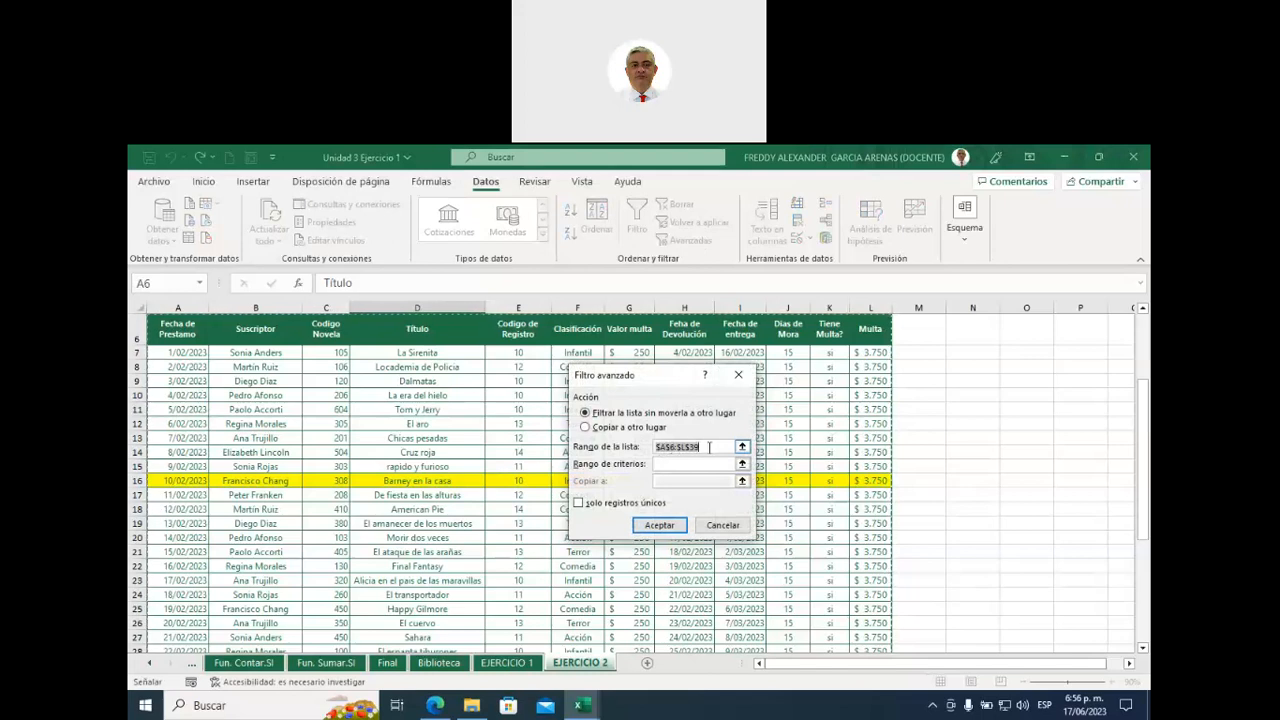
pyautogui.scroll(-2, 516, 447)
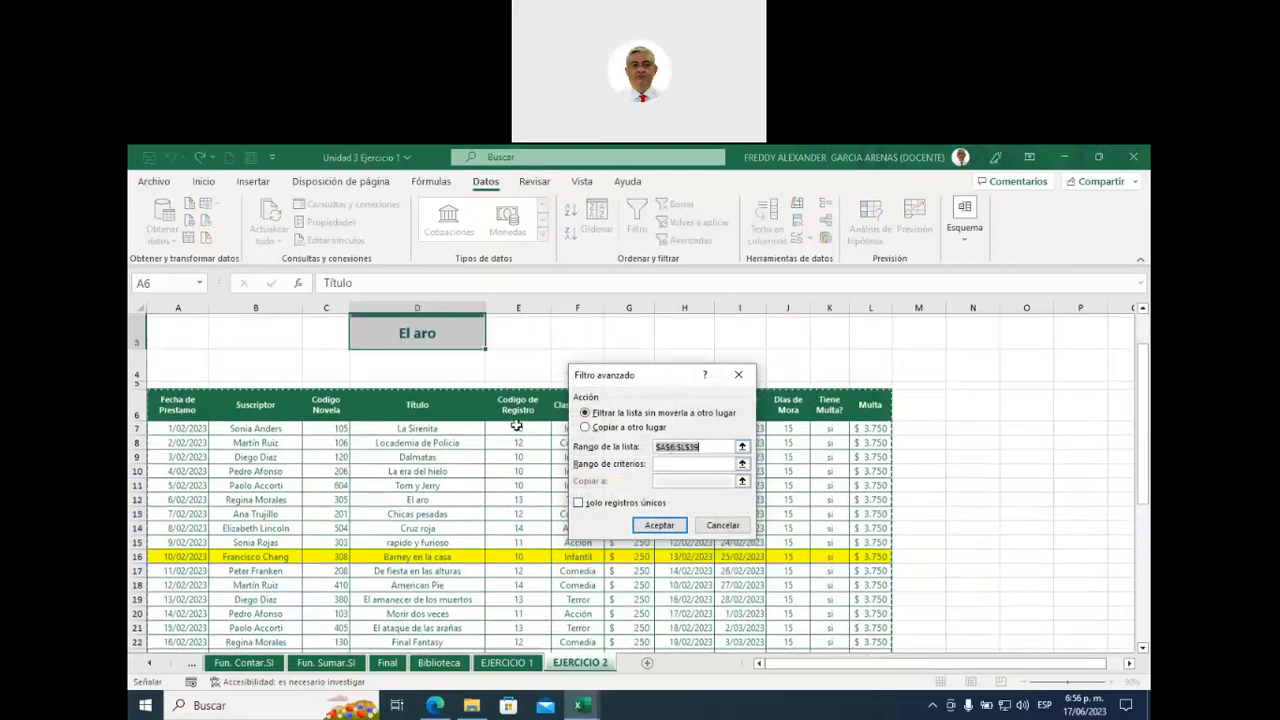
pyautogui.scroll(-3, 516, 447)
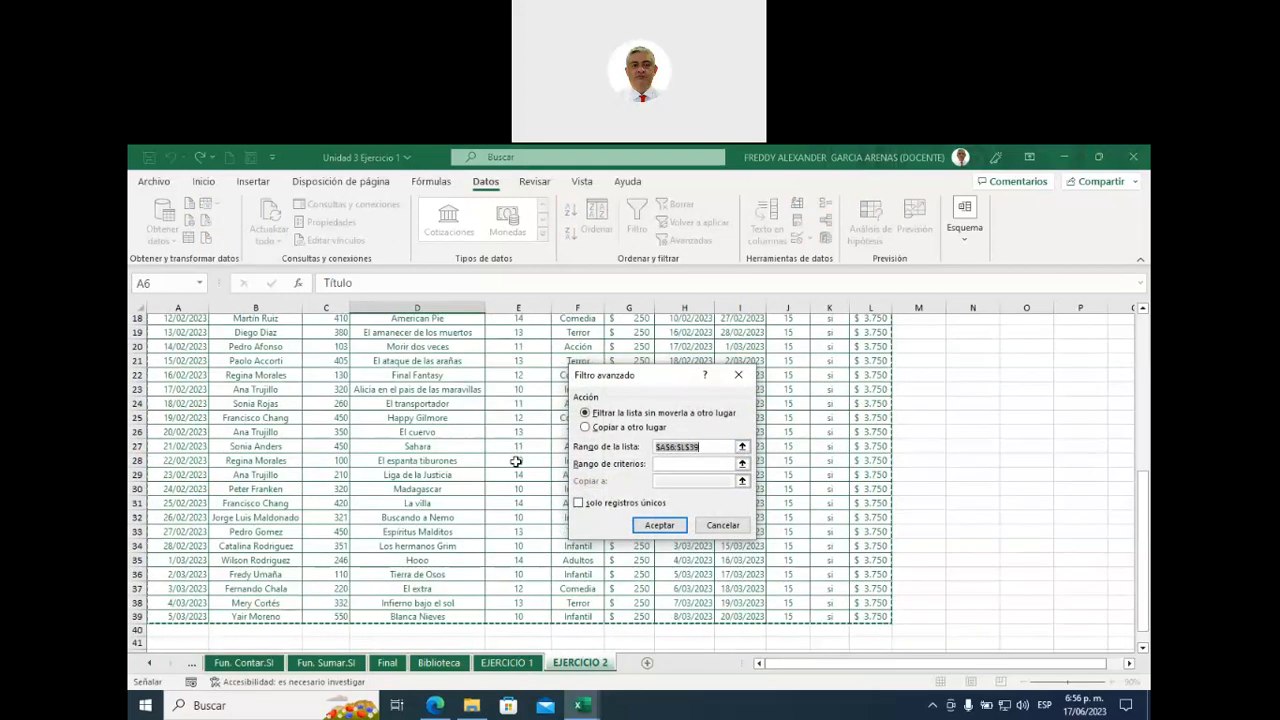
pyautogui.scroll(2, 516, 461)
pyautogui.scroll(4, 516, 461)
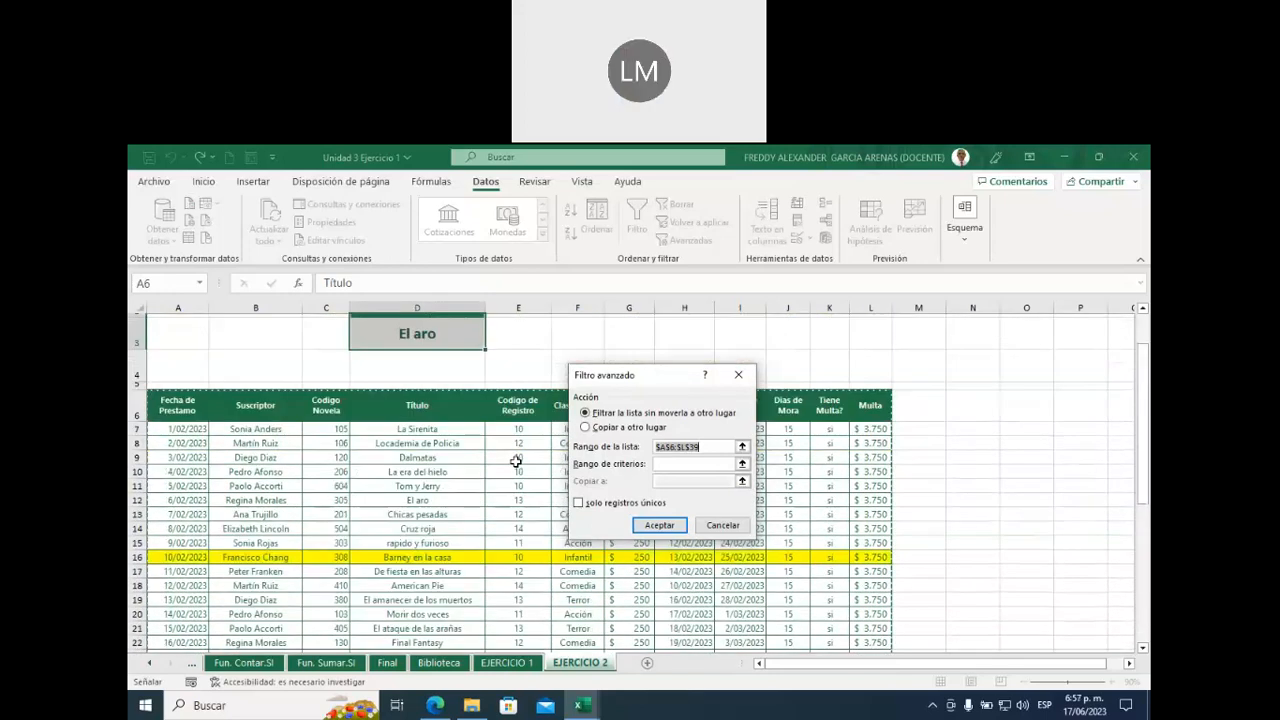
pyautogui.scroll(-1, 516, 462)
pyautogui.scroll(1, 516, 462)
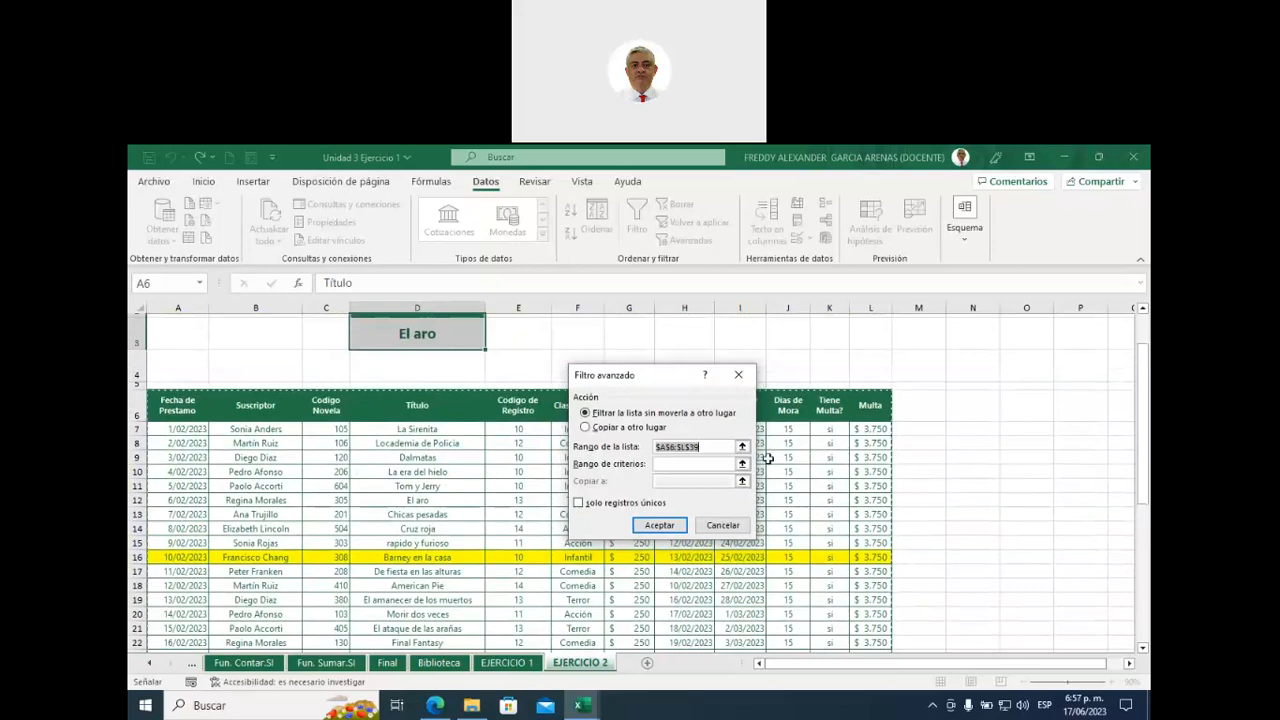
pyautogui.click(741, 375)
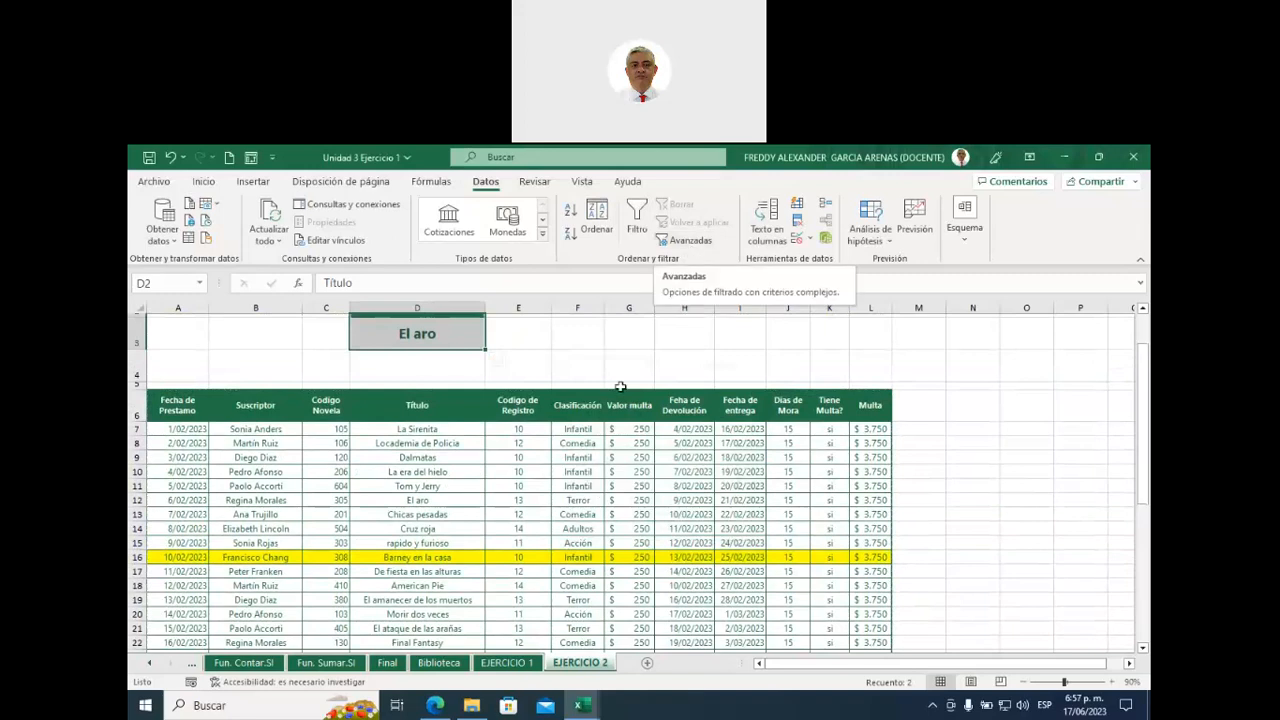
# - Select the whole debtors table, including its headers, and open the advanced filter settings for it
pyautogui.click(518, 457)
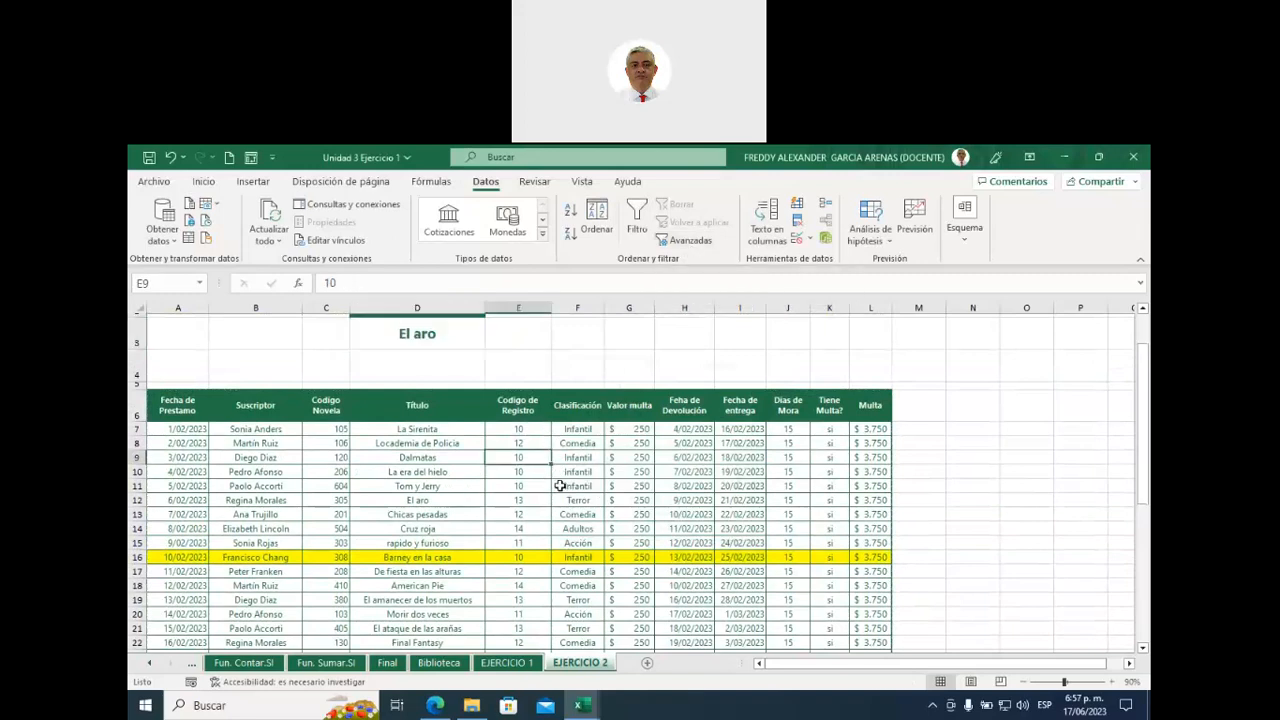
pyautogui.hotkey('ctrl', 'a')
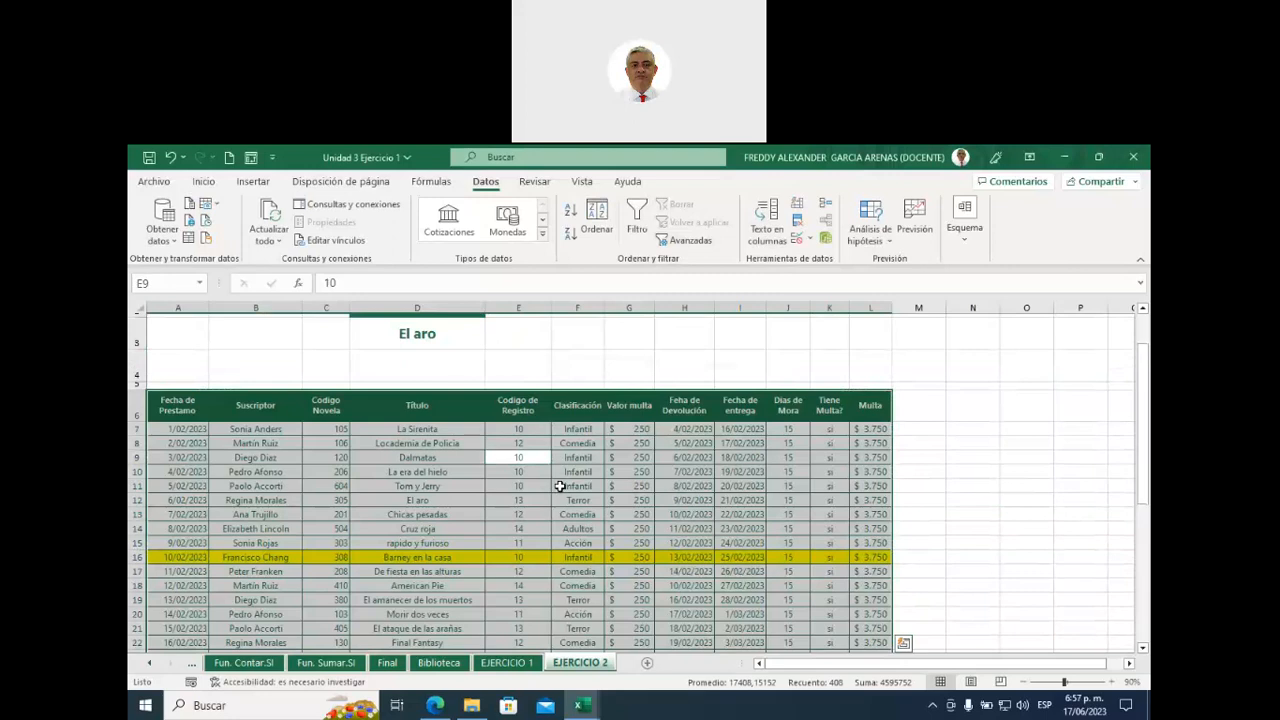
pyautogui.click(685, 242)
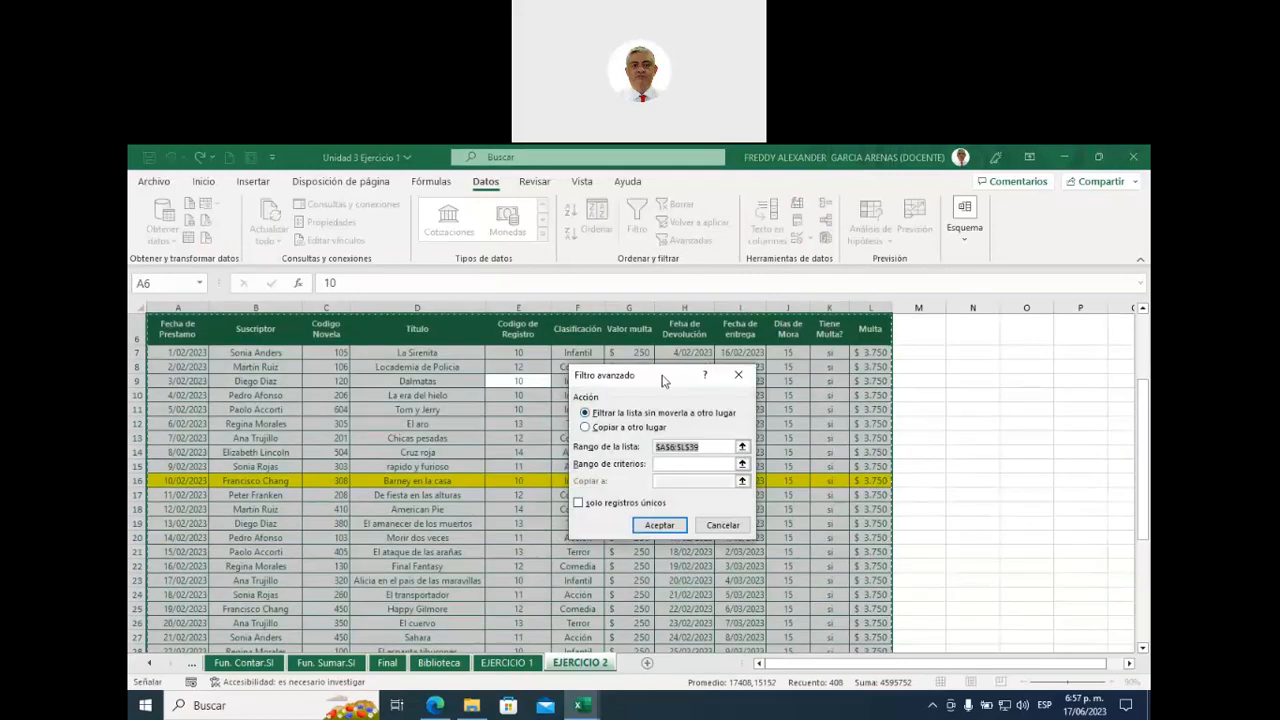
pyautogui.moveTo(666, 376); pyautogui.dragTo(773, 336)
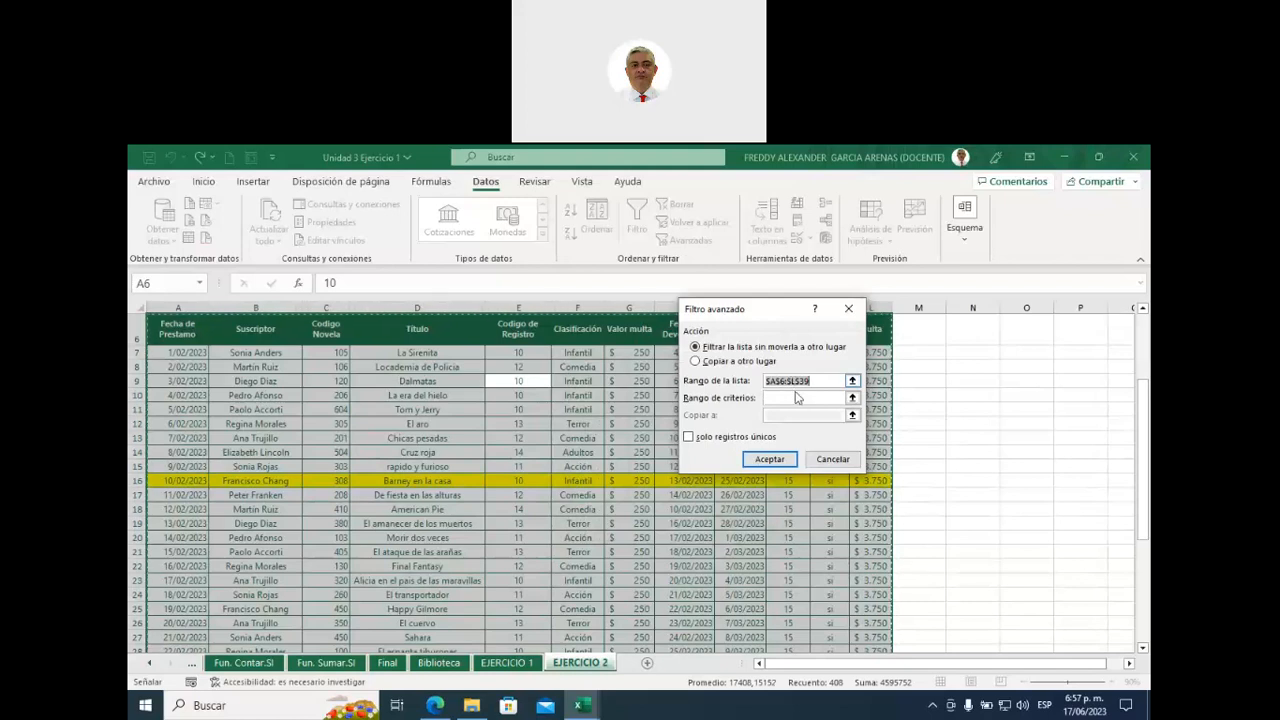
# - Set the advanced filter's criteria range to D2:D3 and filter the list A6:L39 in place for the title "El aro"
pyautogui.click(755, 398)
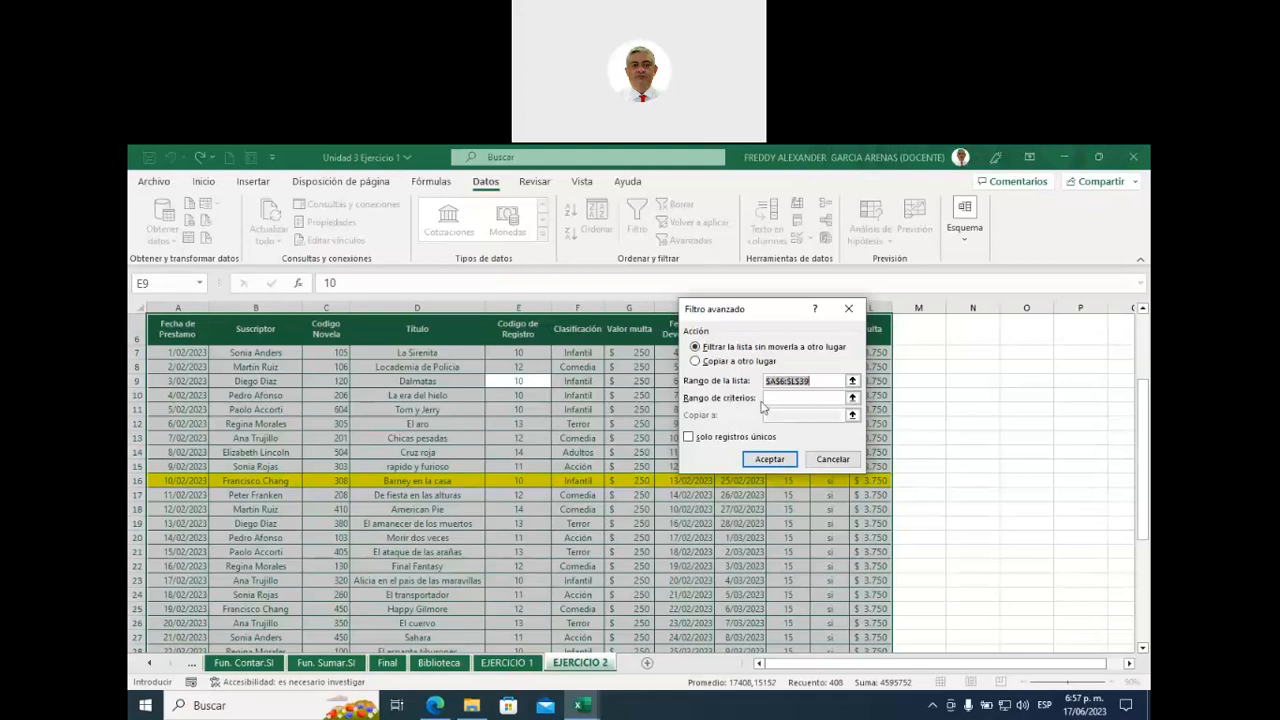
pyautogui.click(853, 399)
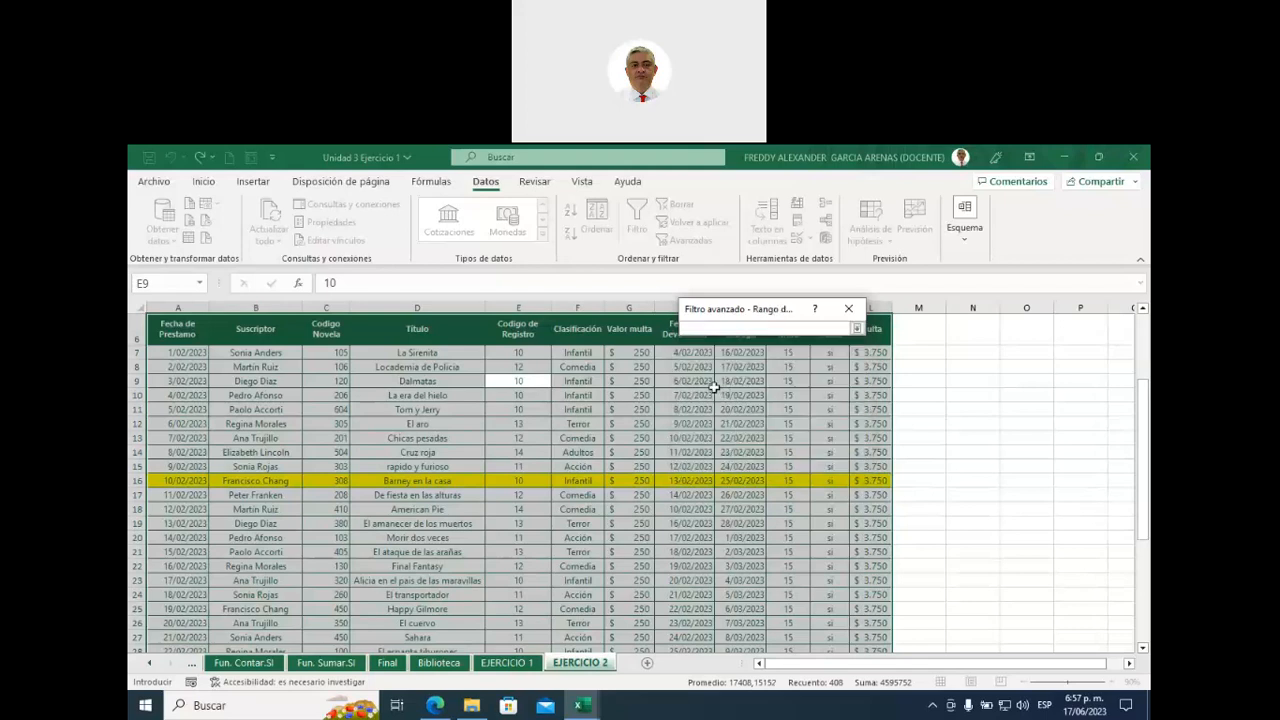
pyautogui.scroll(2, 719, 401)
pyautogui.scroll(2, 719, 401)
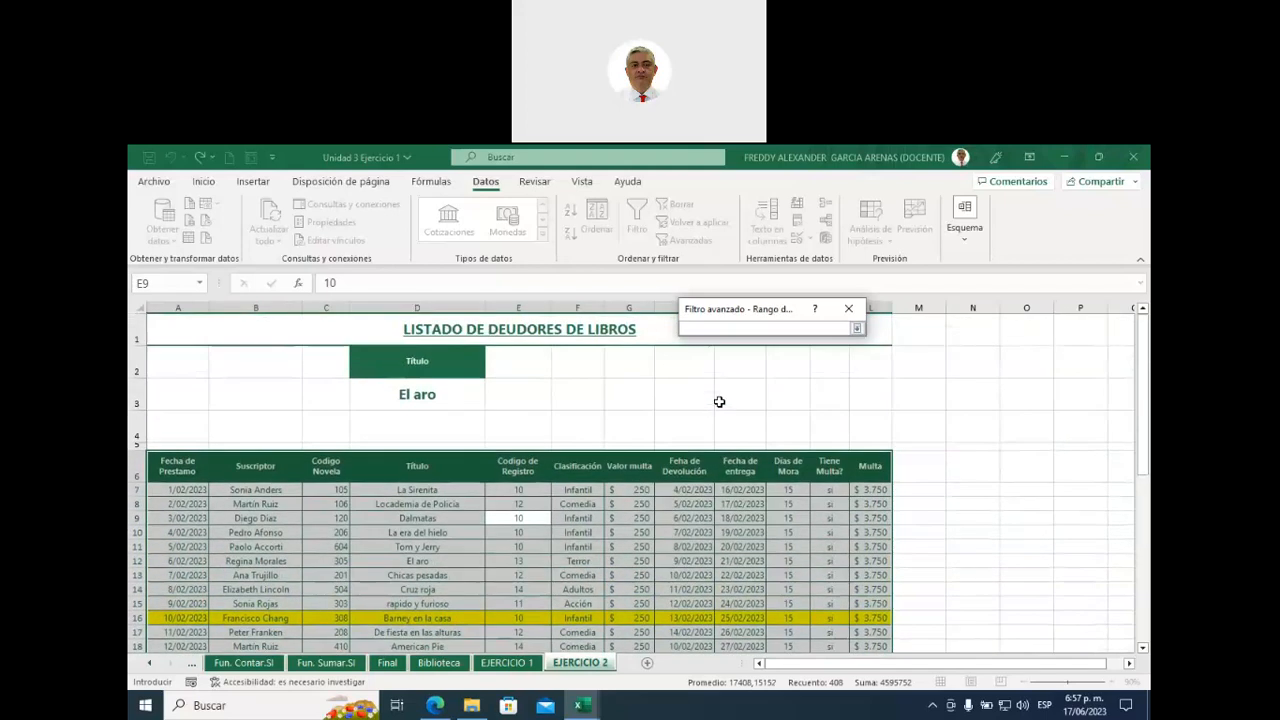
pyautogui.click(419, 360)
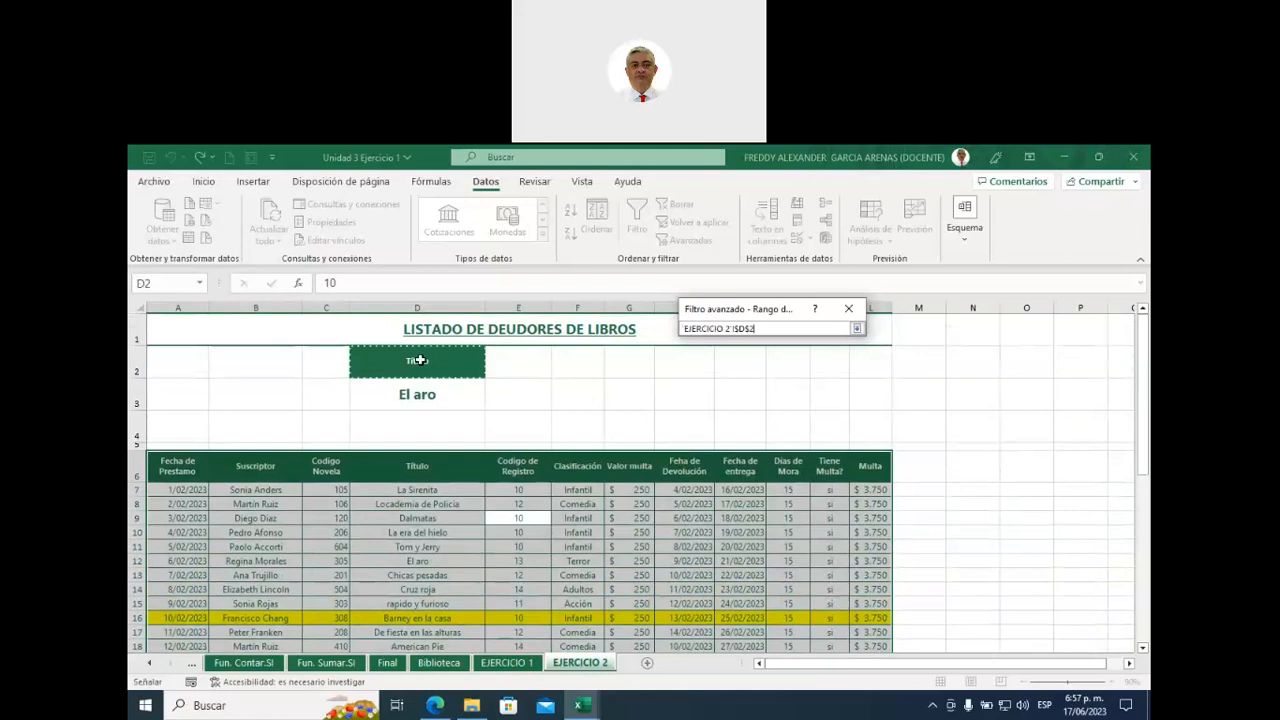
pyautogui.moveTo(419, 377); pyautogui.dragTo(418, 392)
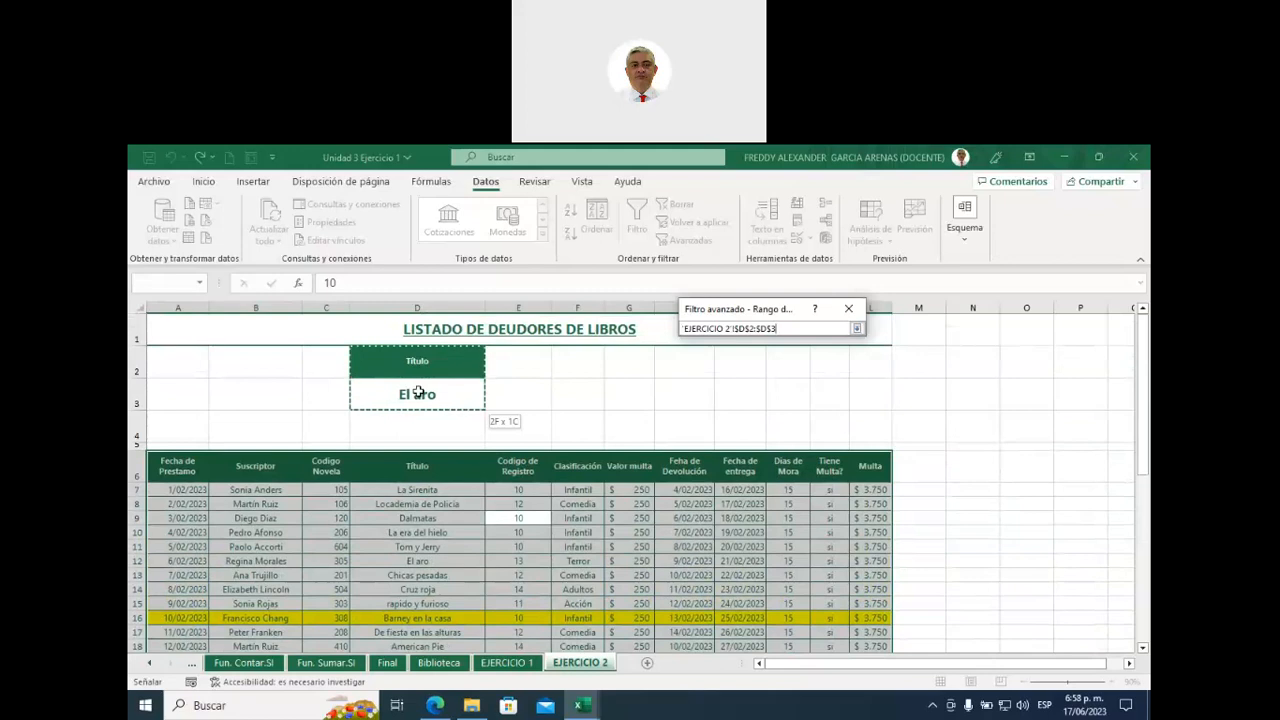
pyautogui.moveTo(418, 392); pyautogui.dragTo(418, 392)
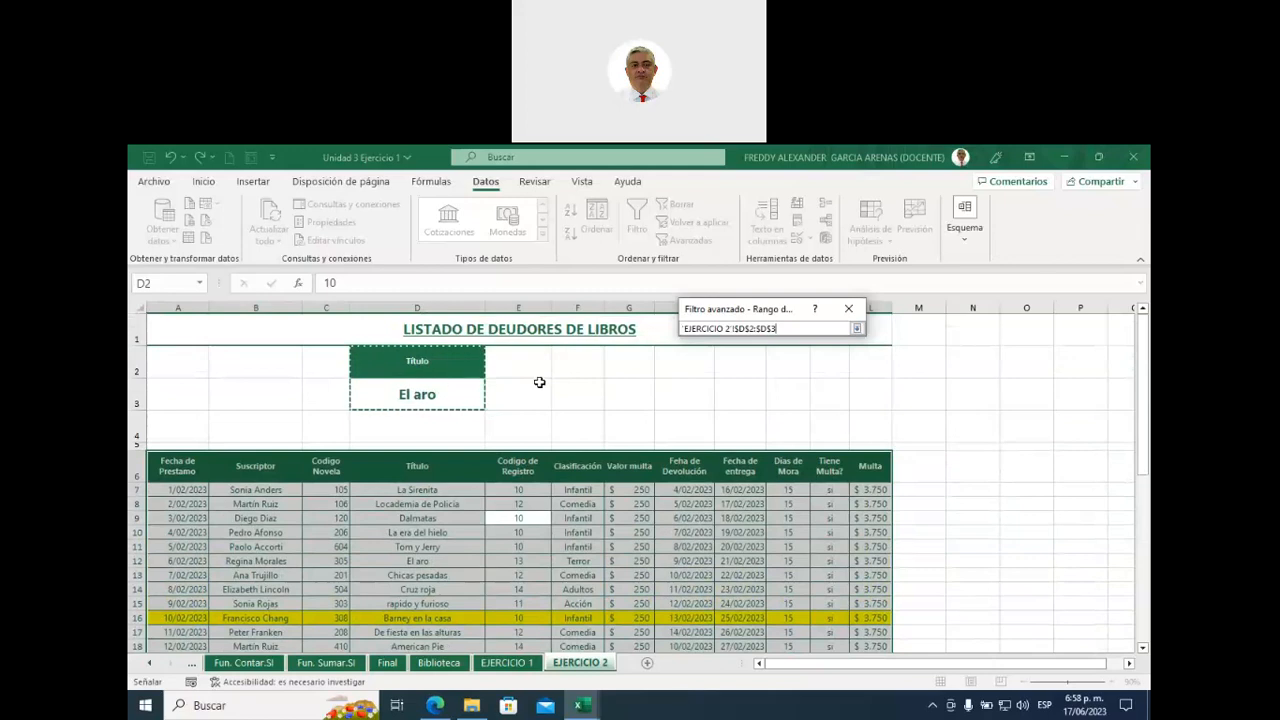
pyautogui.press('Return')
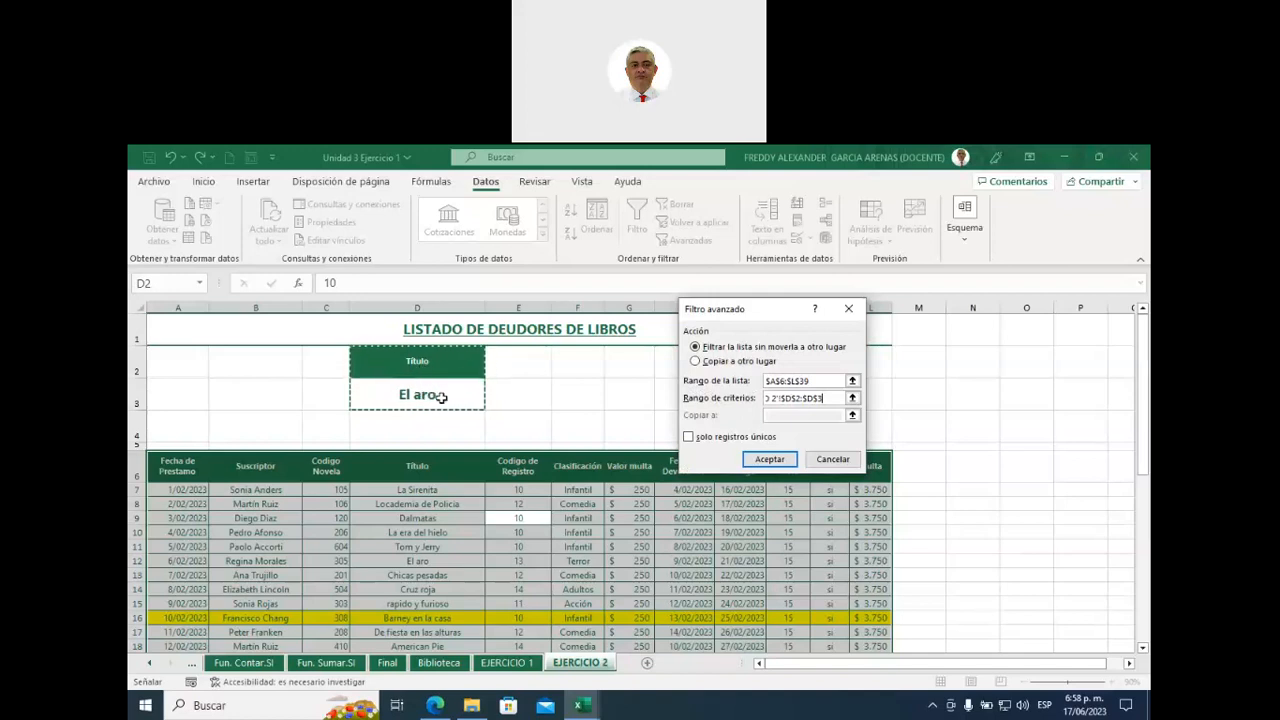
pyautogui.click(769, 460)
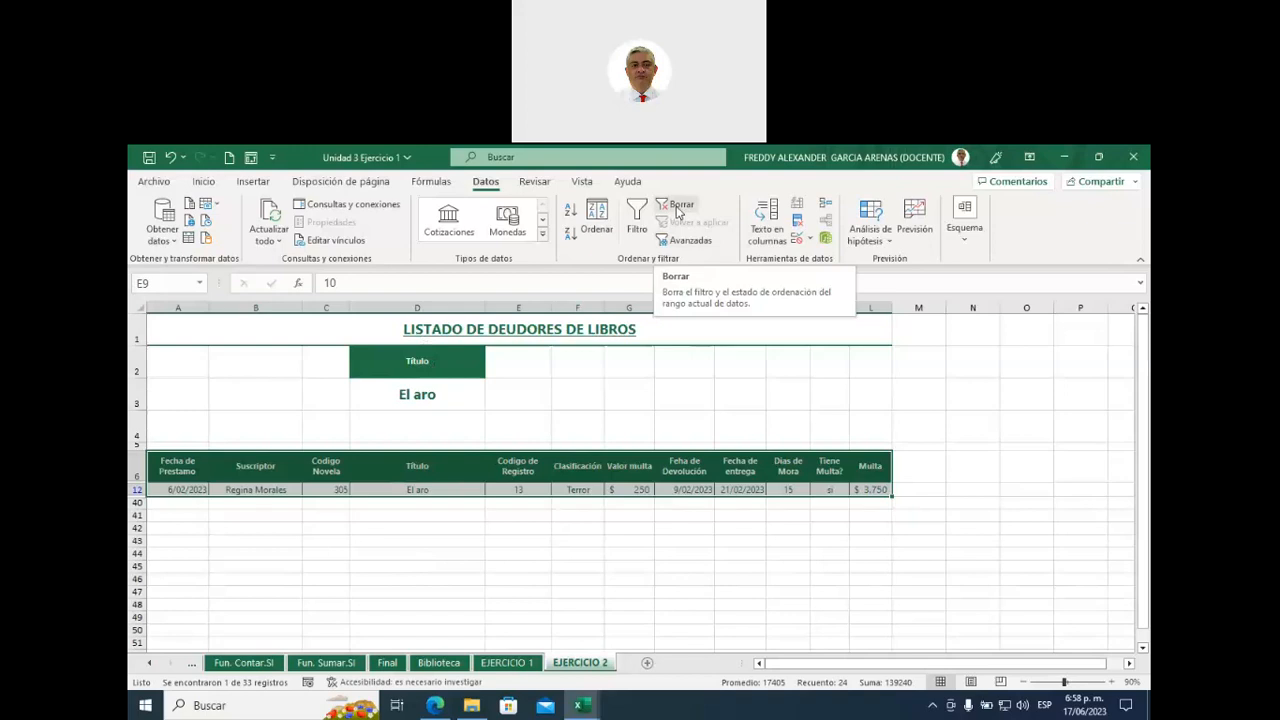
# - Clear the filter and set the title criterion in D3 to "La sirenita"
pyautogui.click(678, 210)
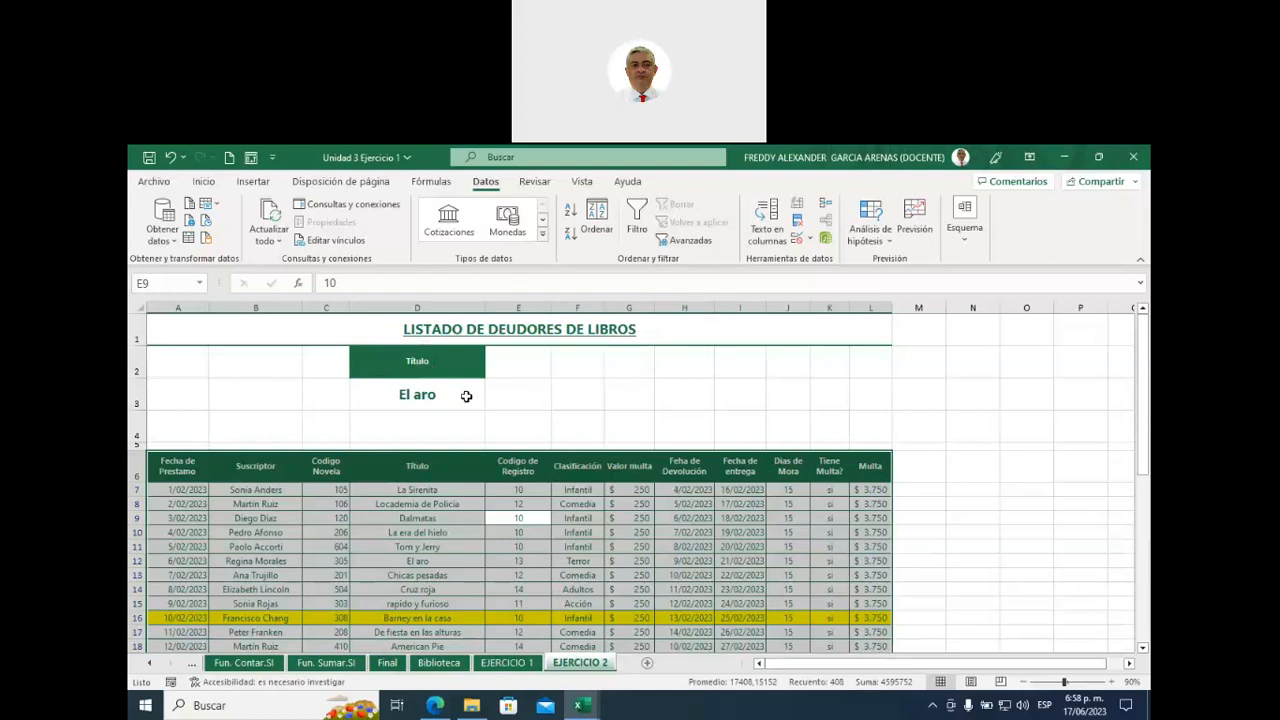
pyautogui.click(431, 395)
pyautogui.write('La sirenita')
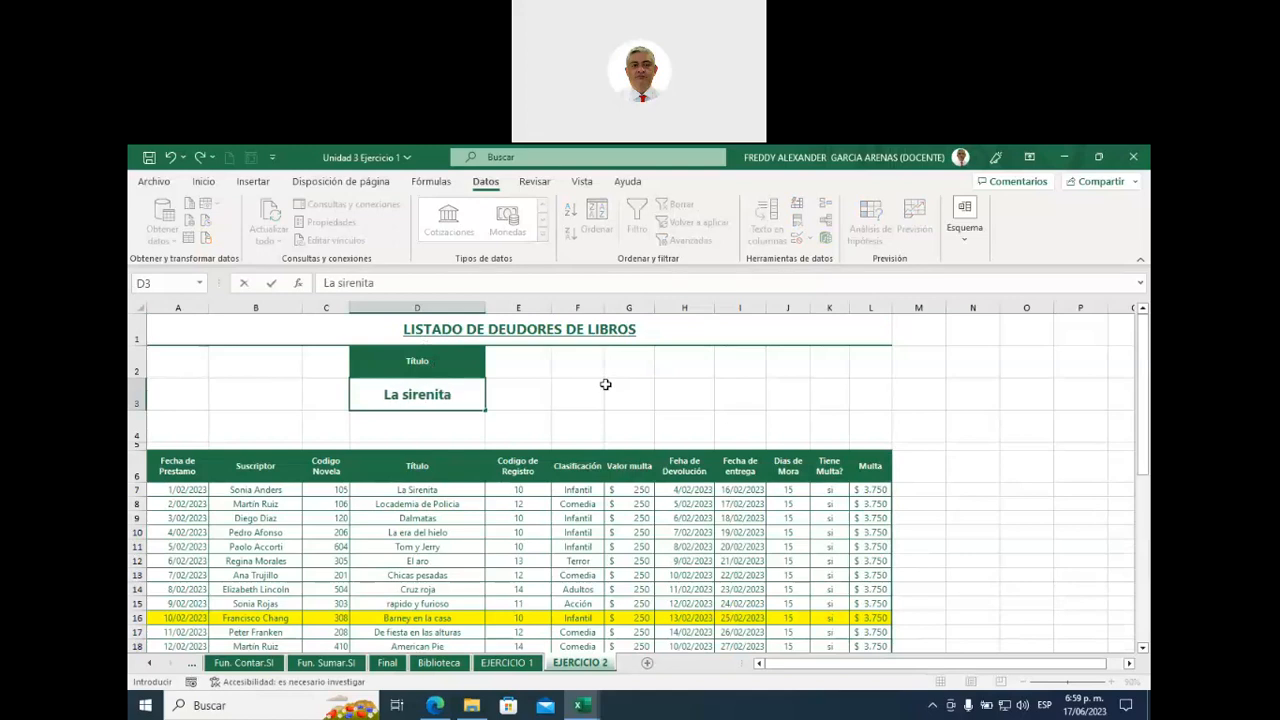
# - Apply an in-place advanced filter to the whole loan list, using D2:D3 as the criteria range
pyautogui.click(474, 514)
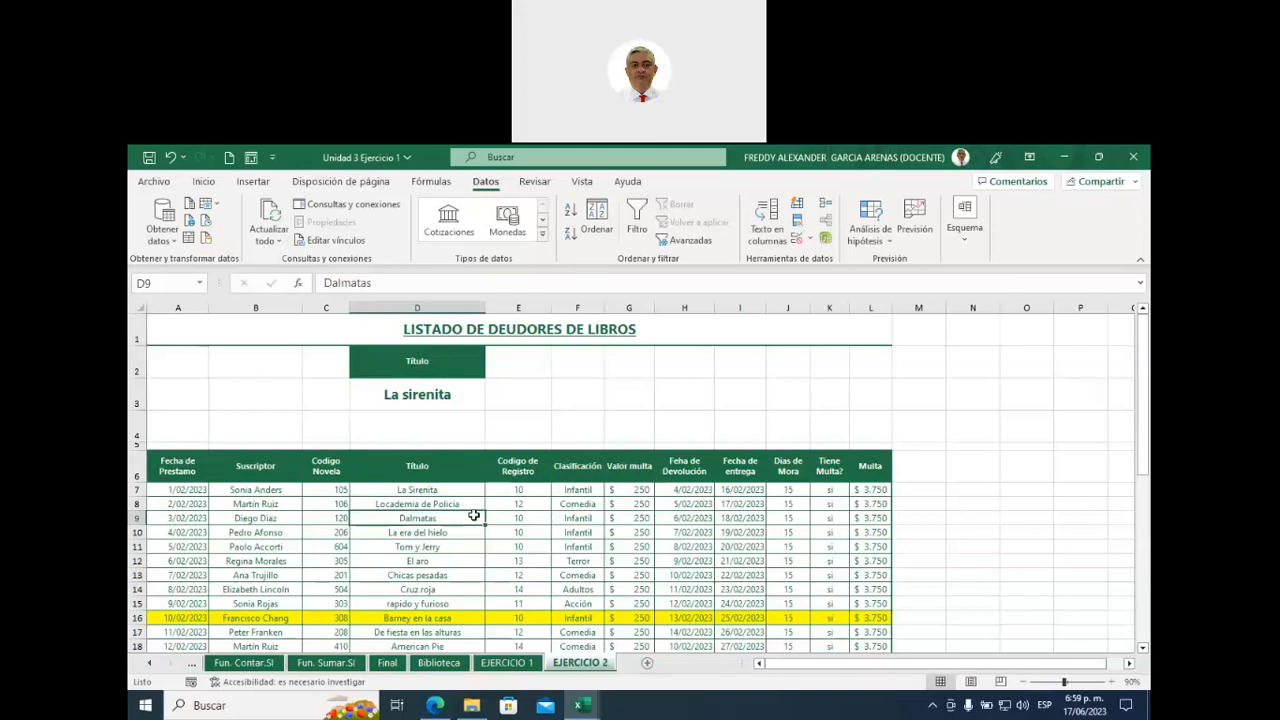
pyautogui.hotkey('ctrl', 'a')
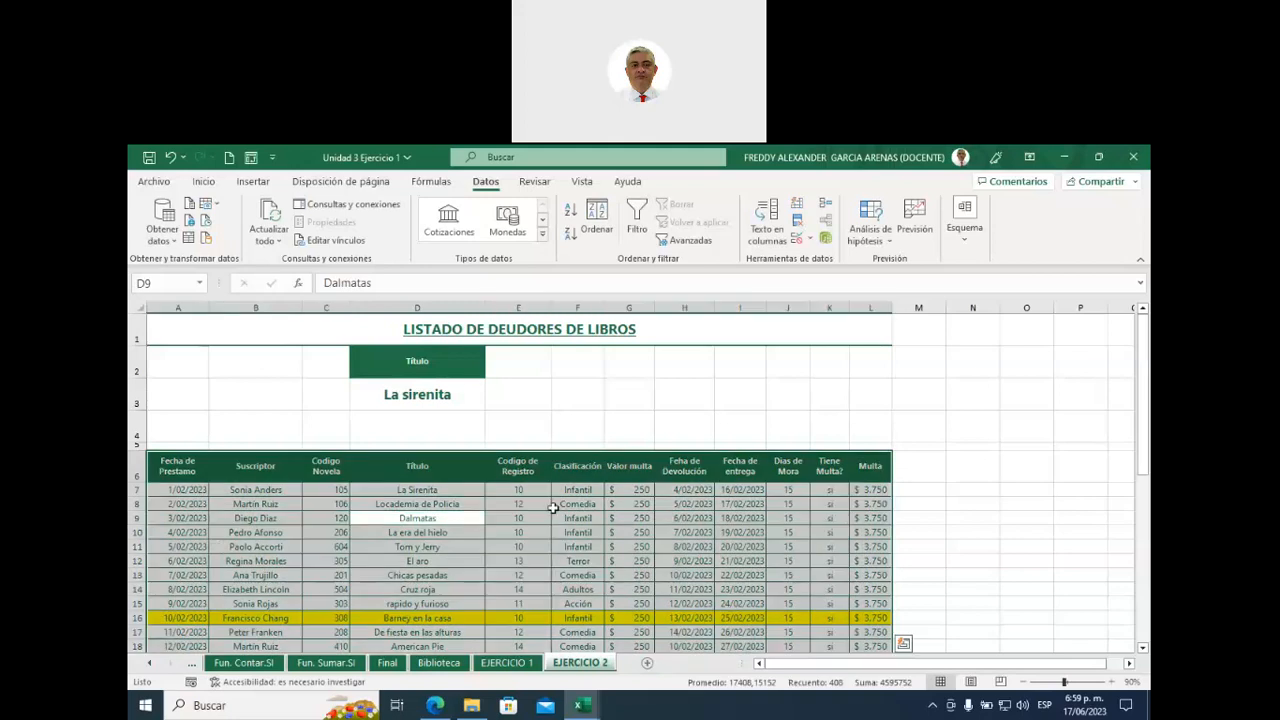
pyautogui.click(690, 241)
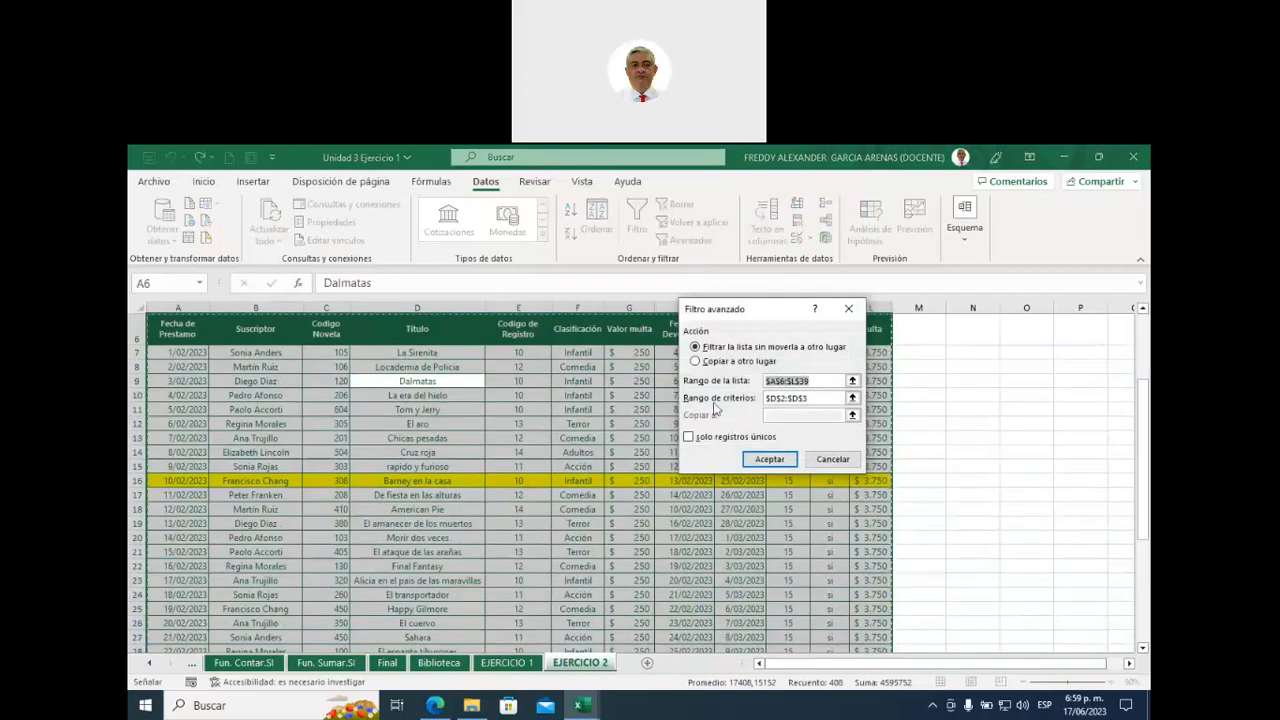
pyautogui.click(850, 399)
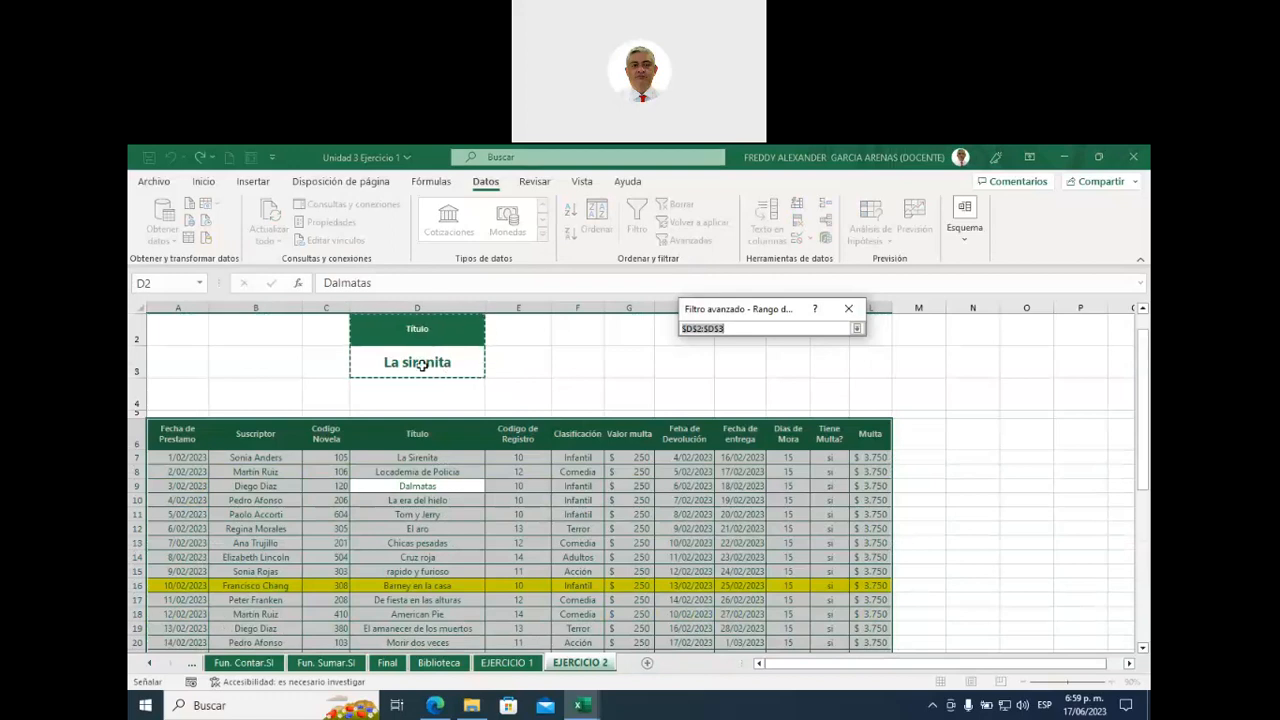
pyautogui.press('Return')
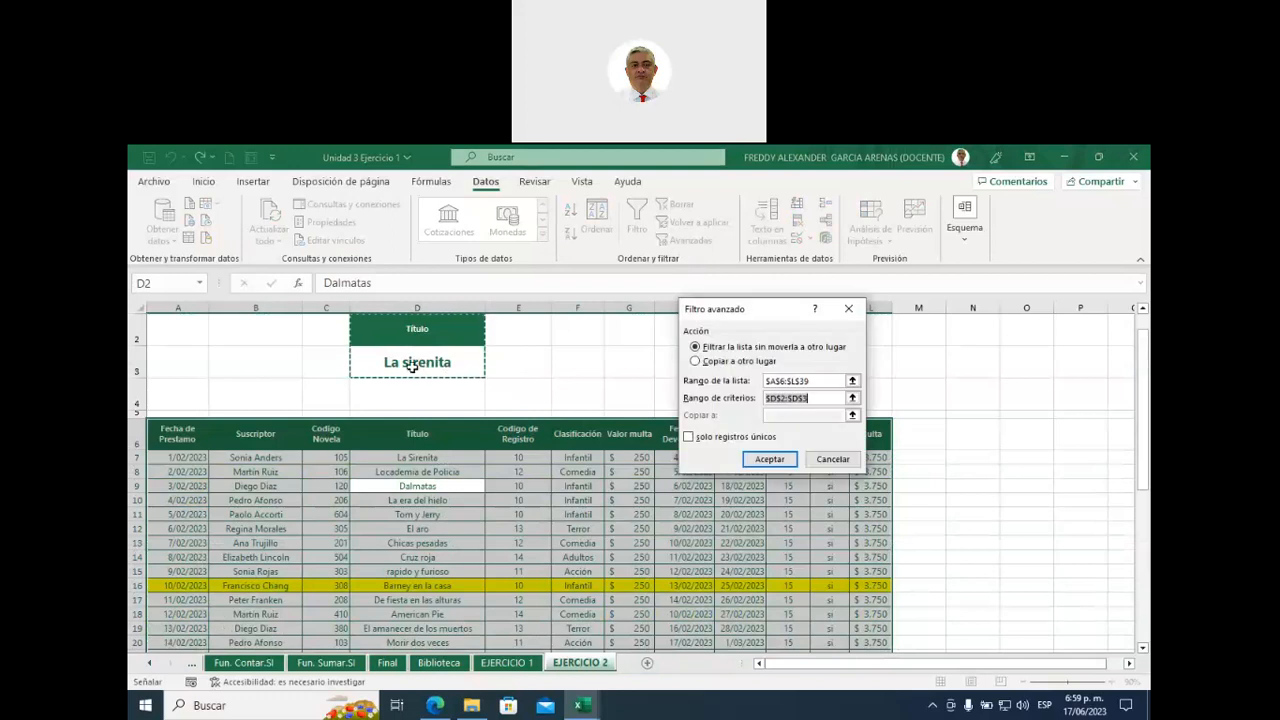
pyautogui.click(767, 462)
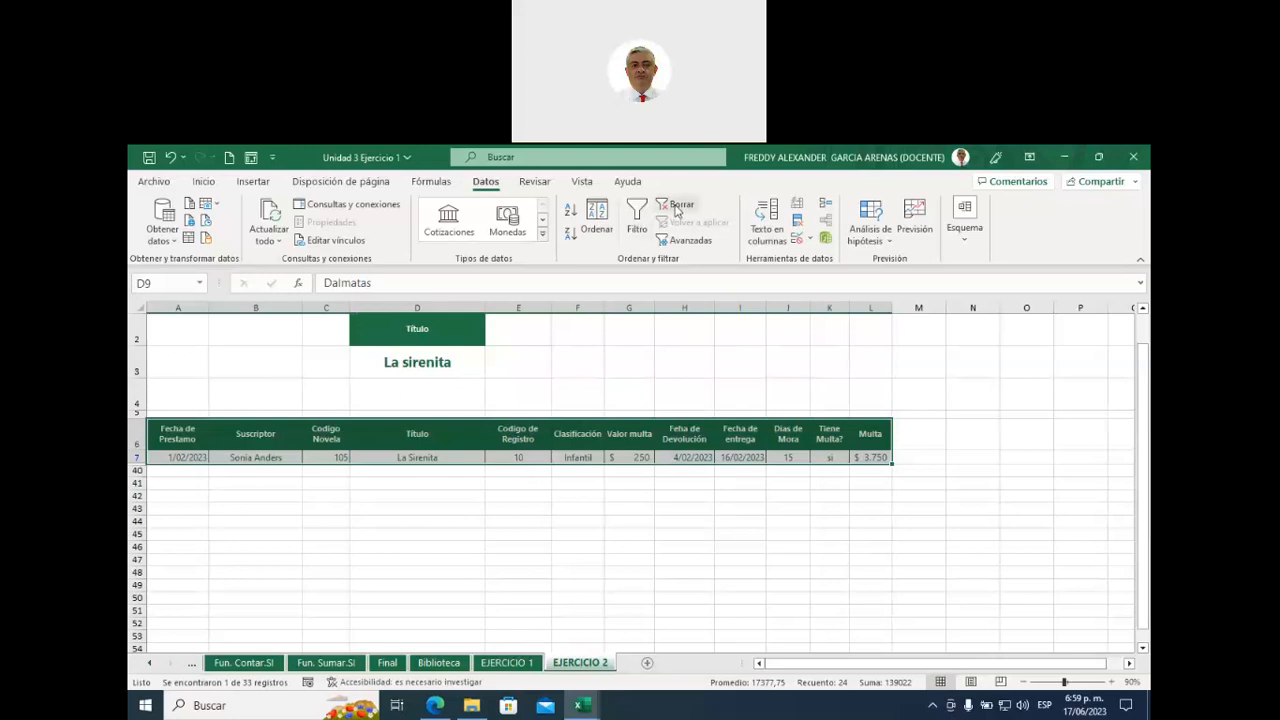
# - Clear the filter and copy the Clasificación header from the list into F2
pyautogui.click(677, 205)
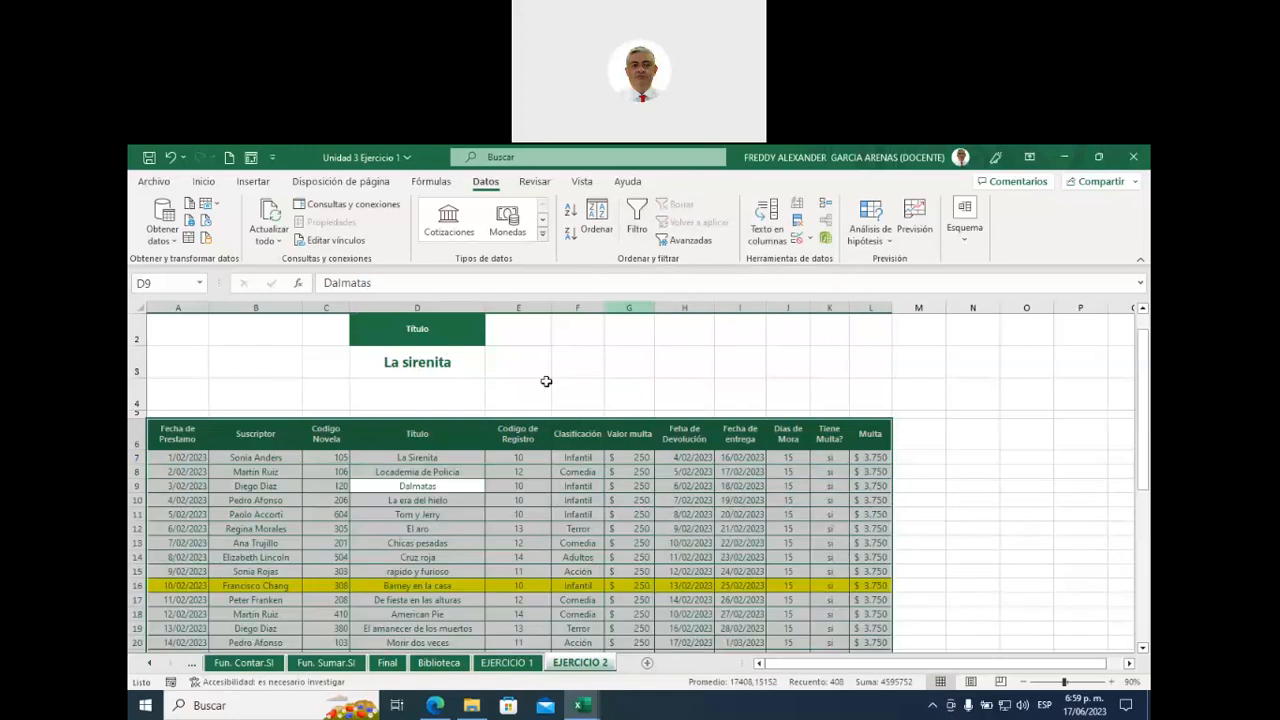
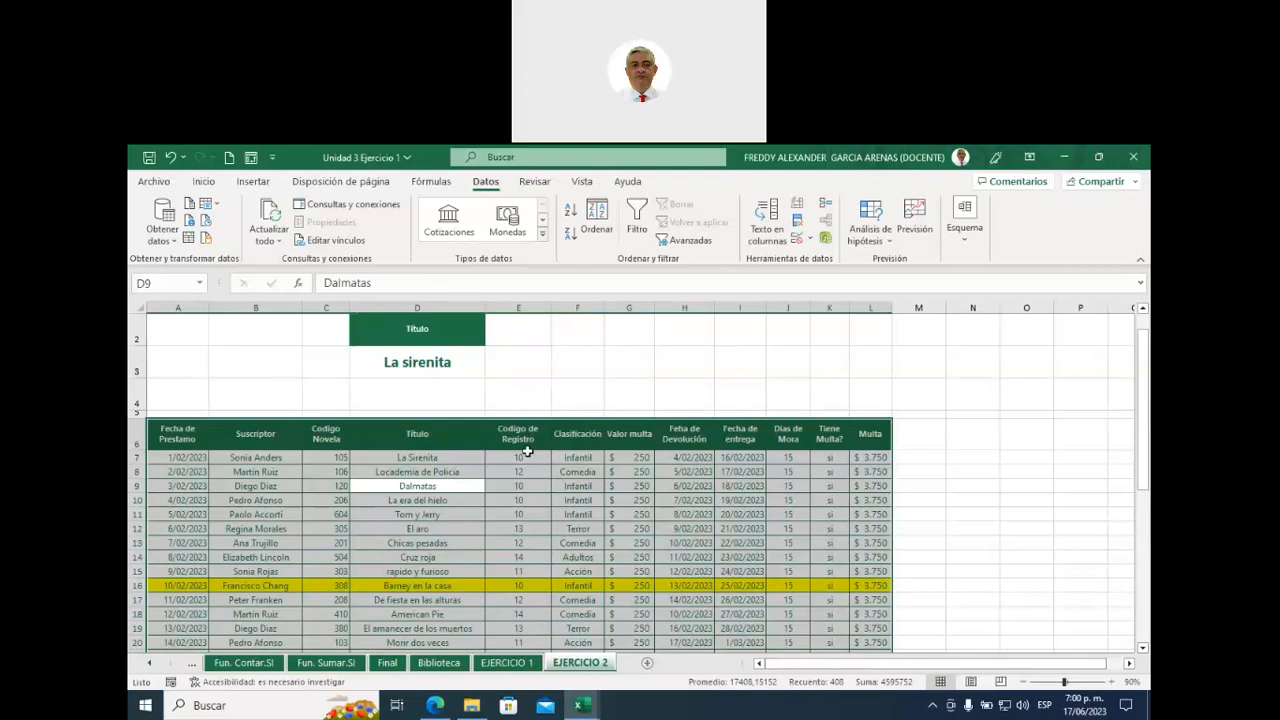
pyautogui.click(498, 386)
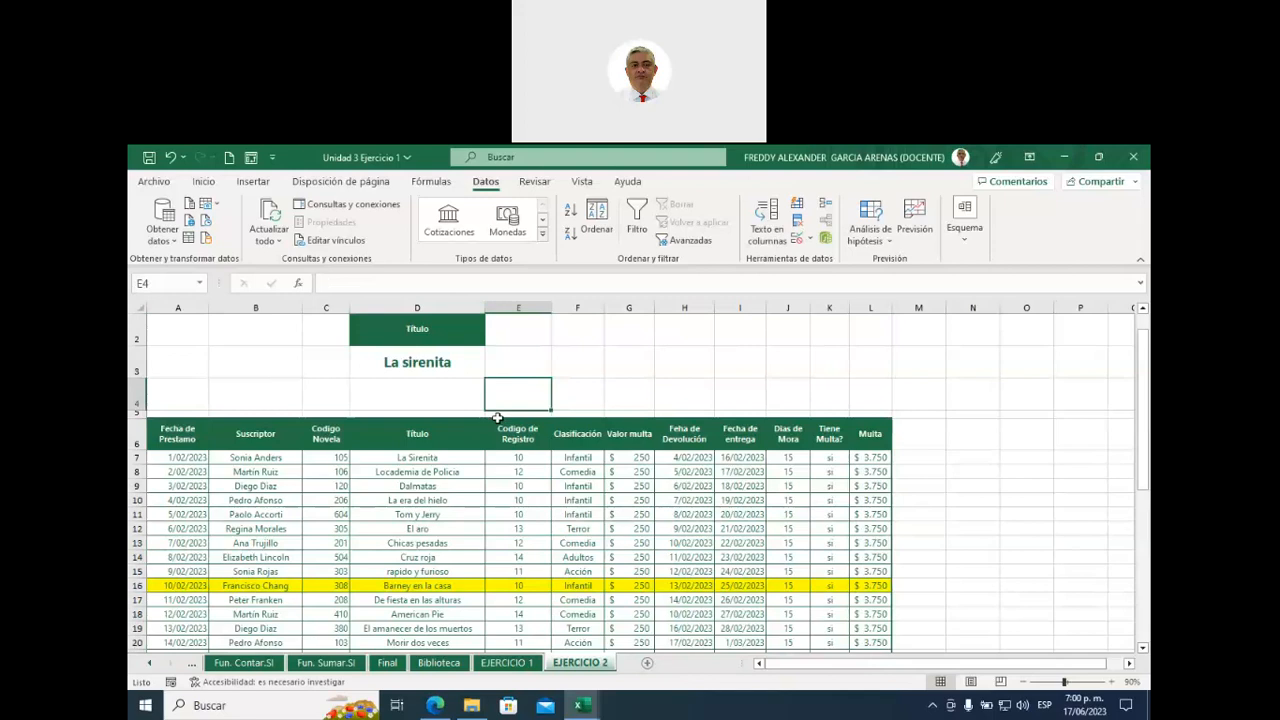
pyautogui.click(579, 433)
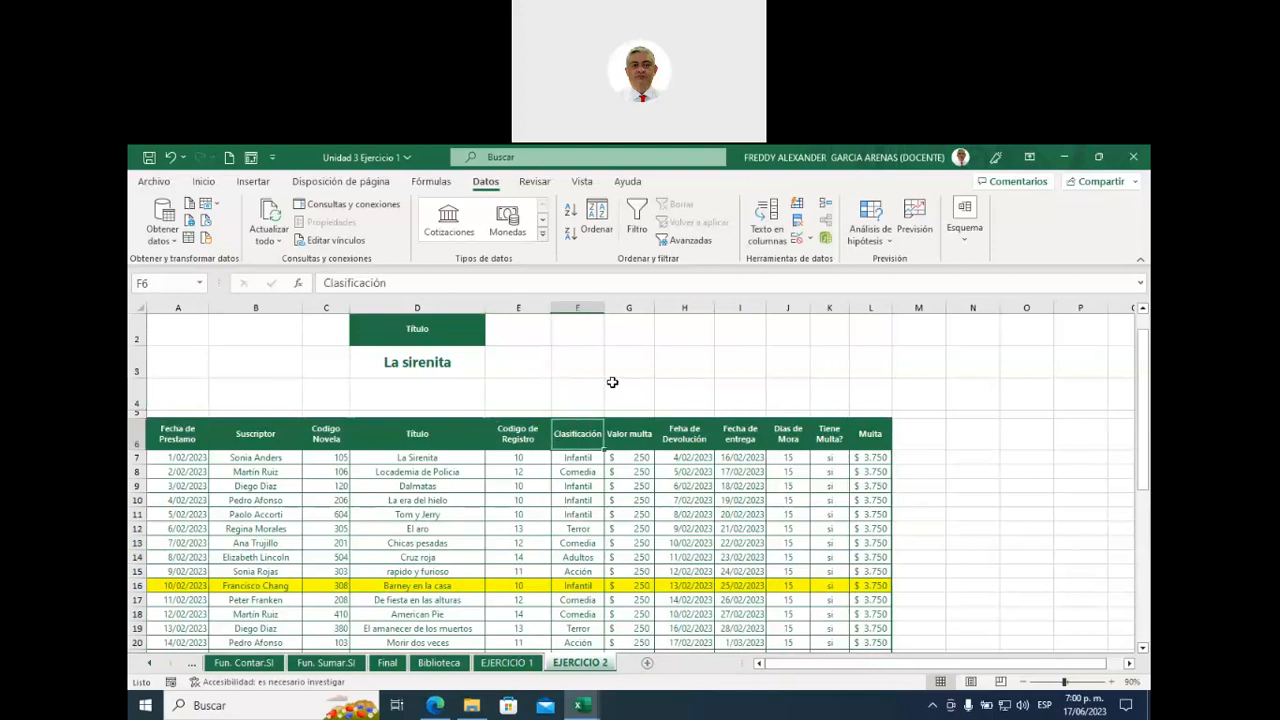
pyautogui.hotkey('ctrl', 'c')
pyautogui.scroll(1, 612, 382)
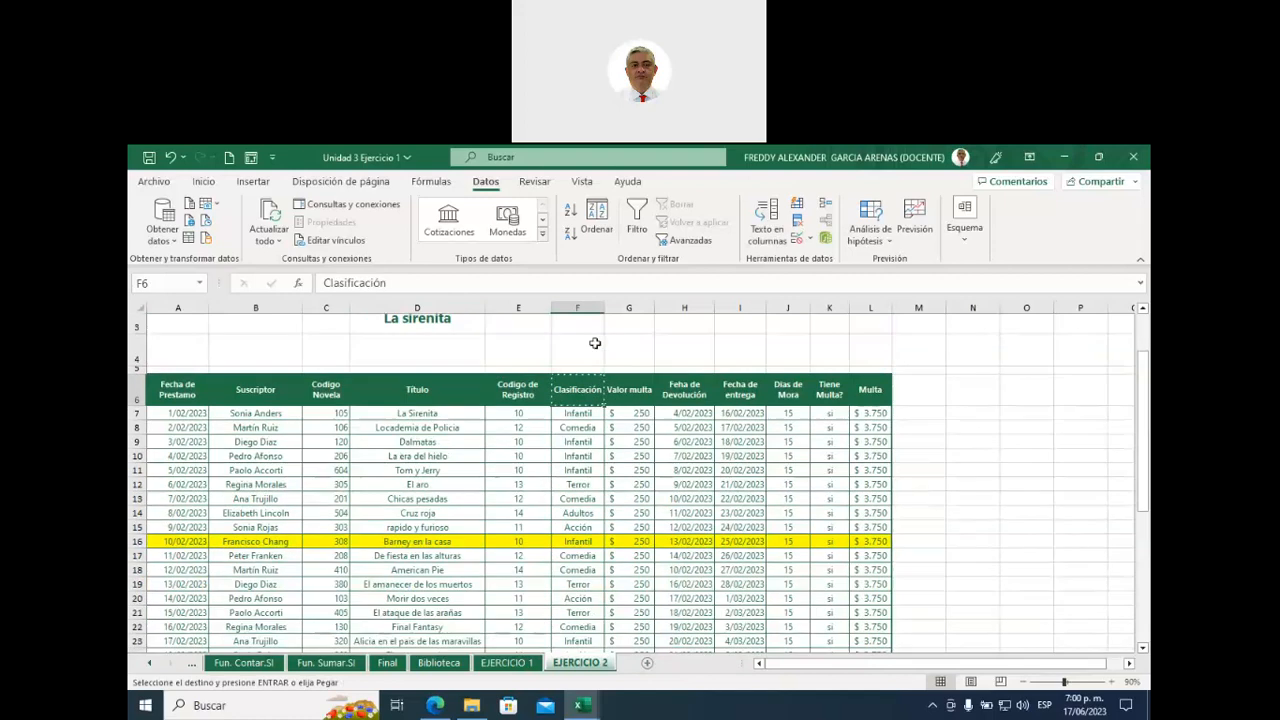
pyautogui.click(578, 372)
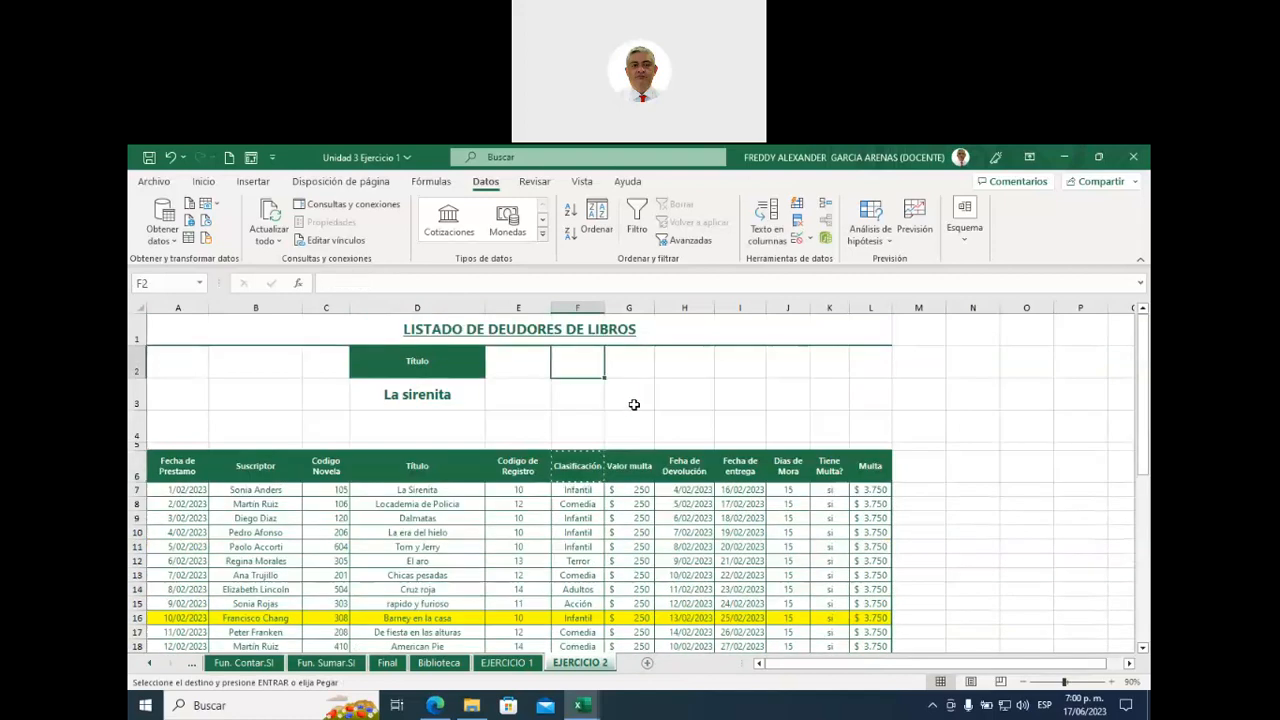
pyautogui.hotkey('ctrl', 'v')
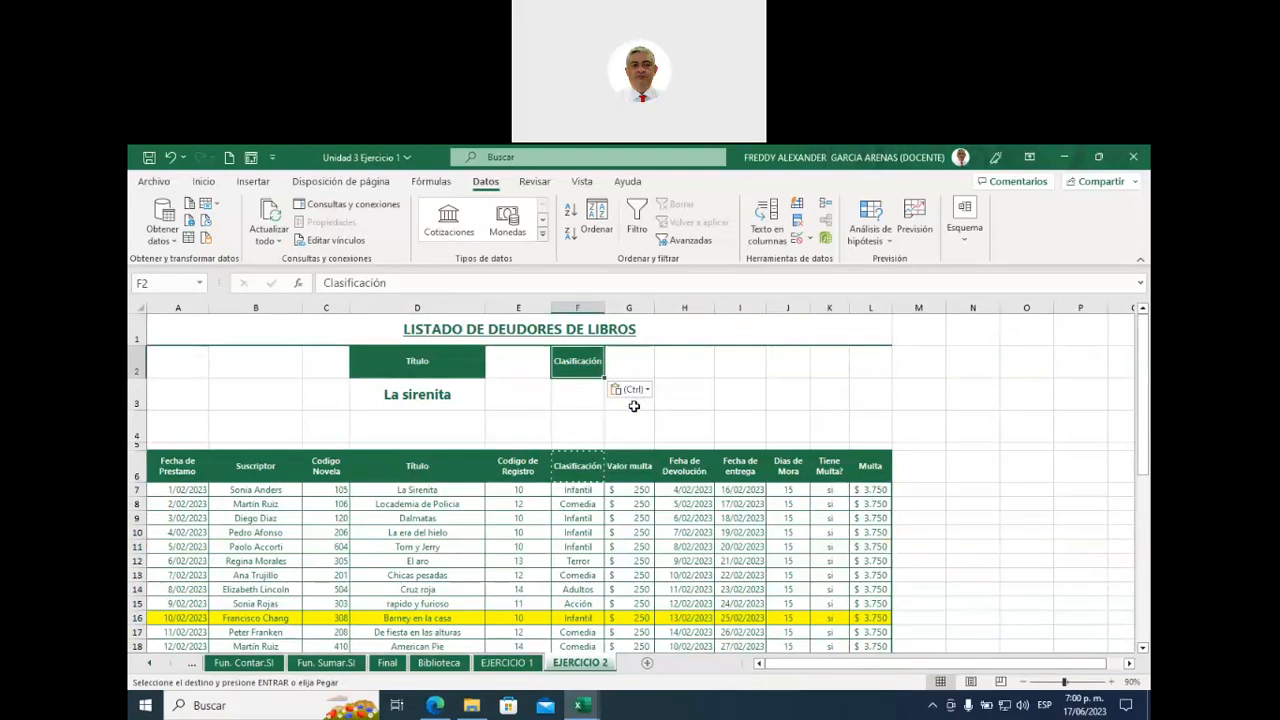
# - Copy the Codigo de Registro header from the list into G2, beside the Clasificación criterion header
pyautogui.click(526, 462)
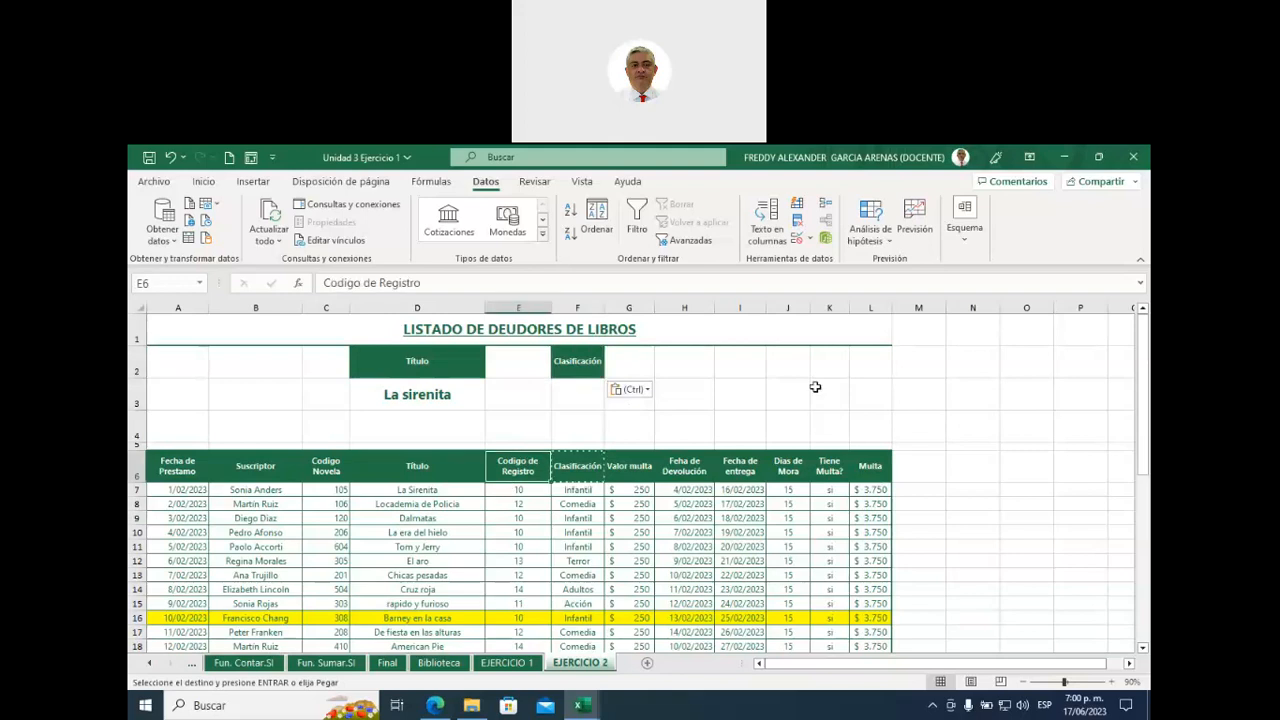
pyautogui.hotkey('ctrl', 'c')
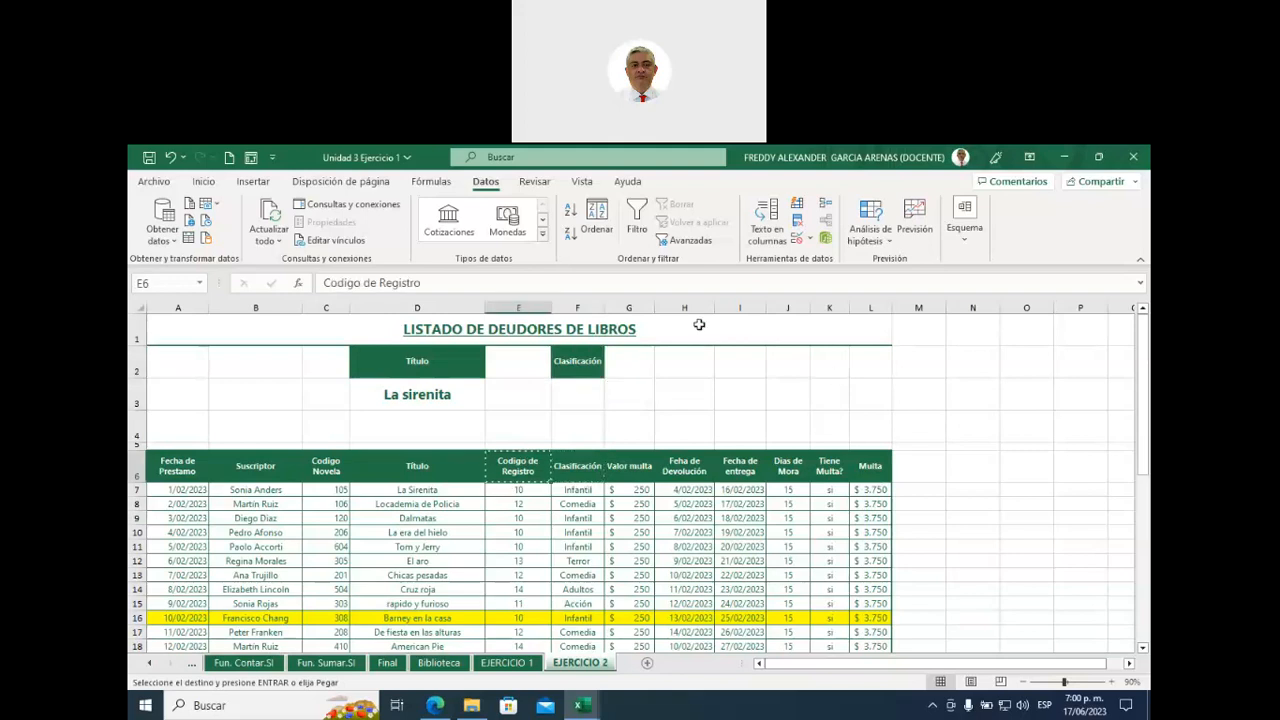
pyautogui.click(632, 360)
pyautogui.hotkey('ctrl', 'v')
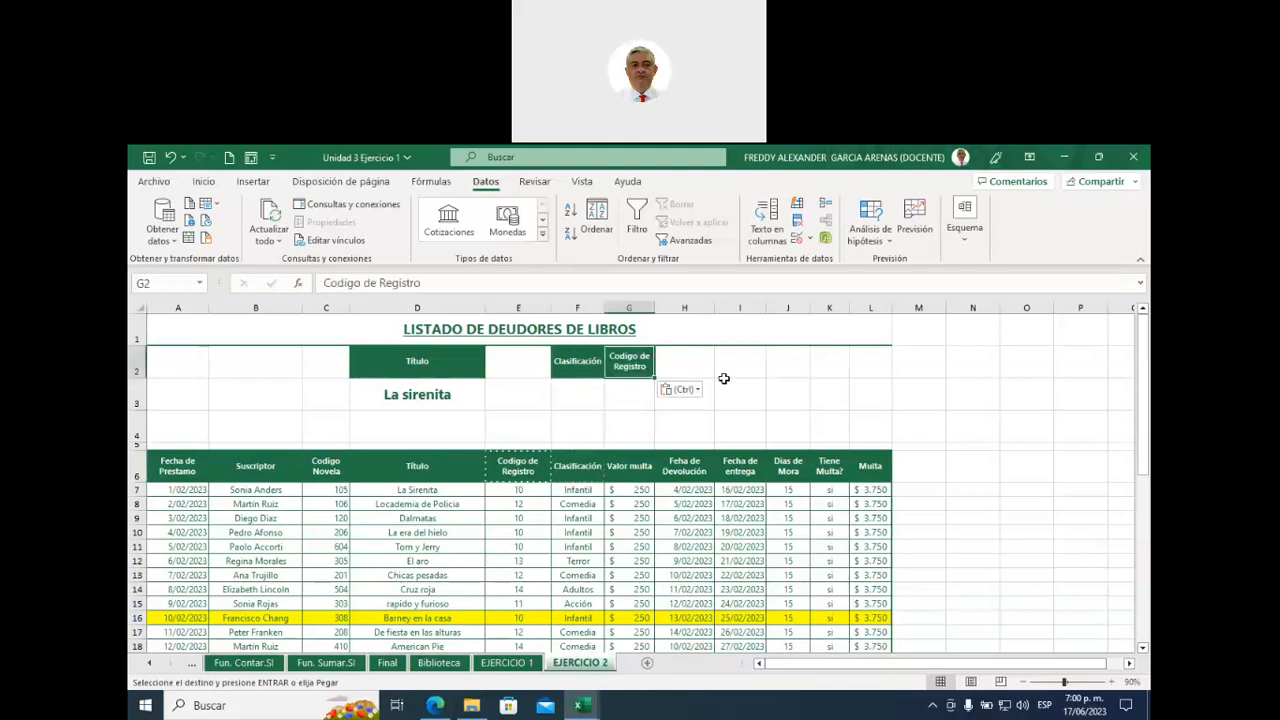
# - Enter "Terror" as the Clasificación criterion in F3 and remove the cell's underline
pyautogui.moveTo(577, 398); pyautogui.dragTo(633, 399)
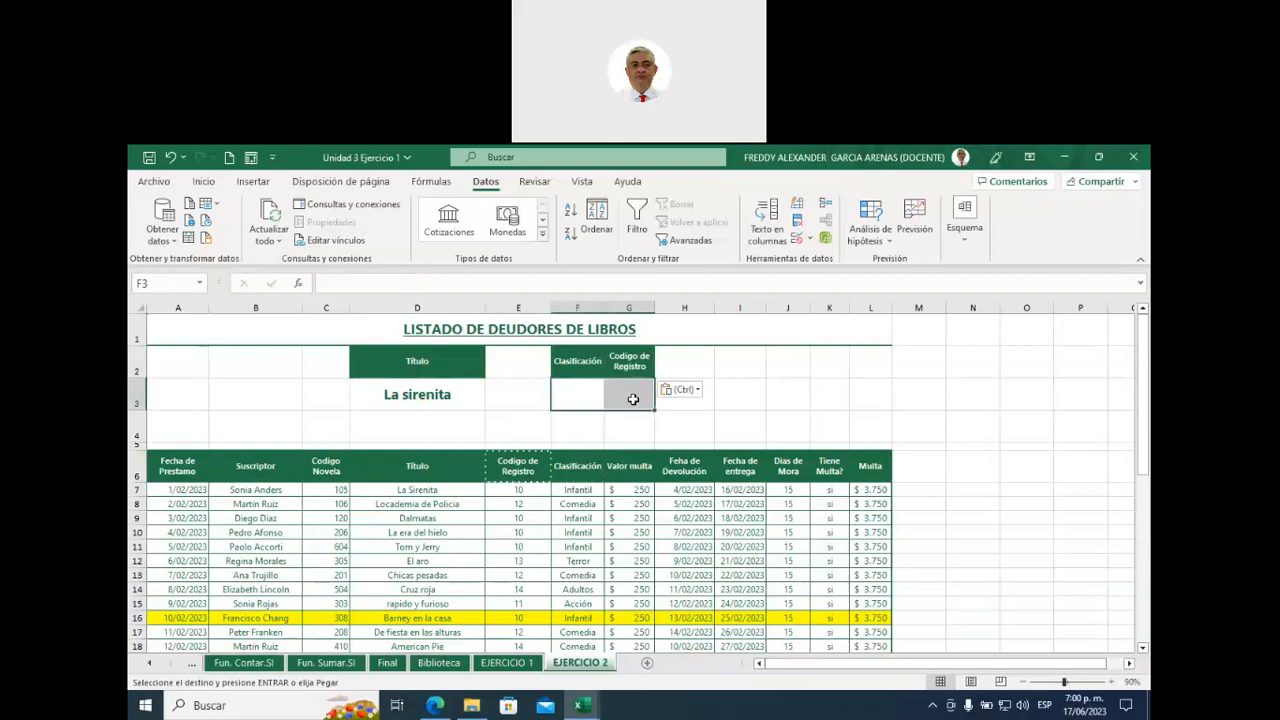
pyautogui.click(571, 395)
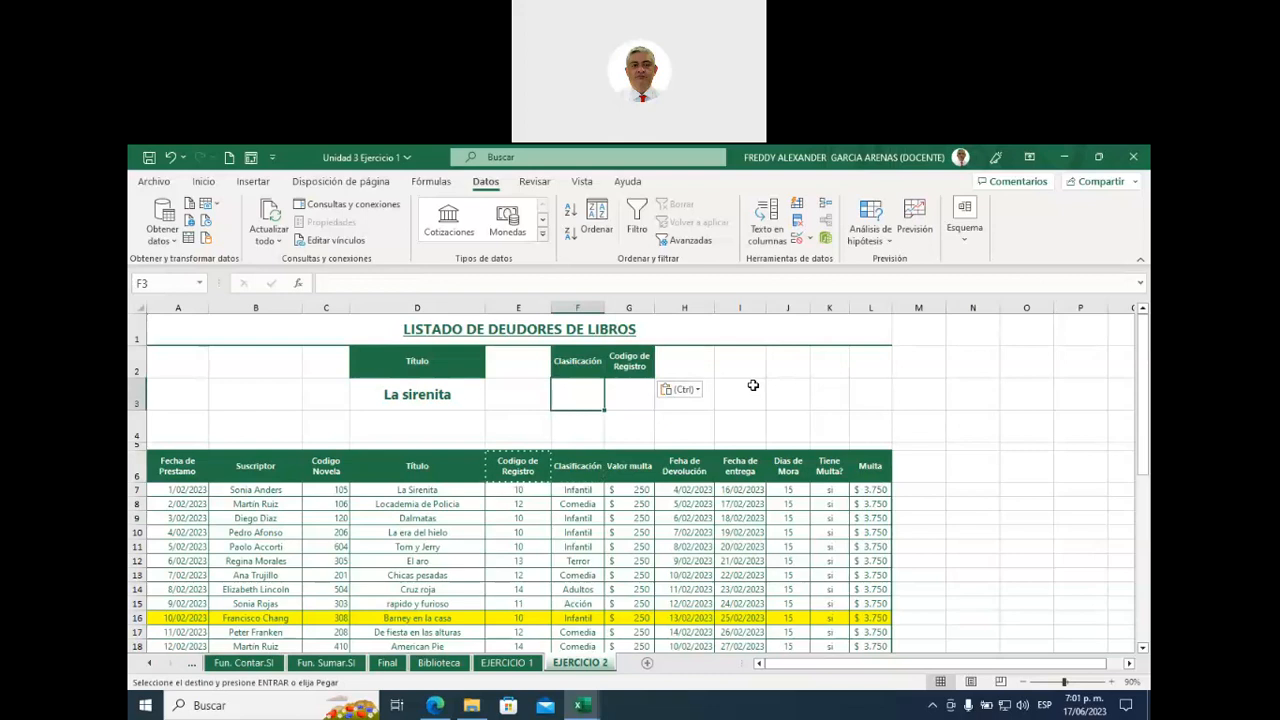
pyautogui.write('Terror')
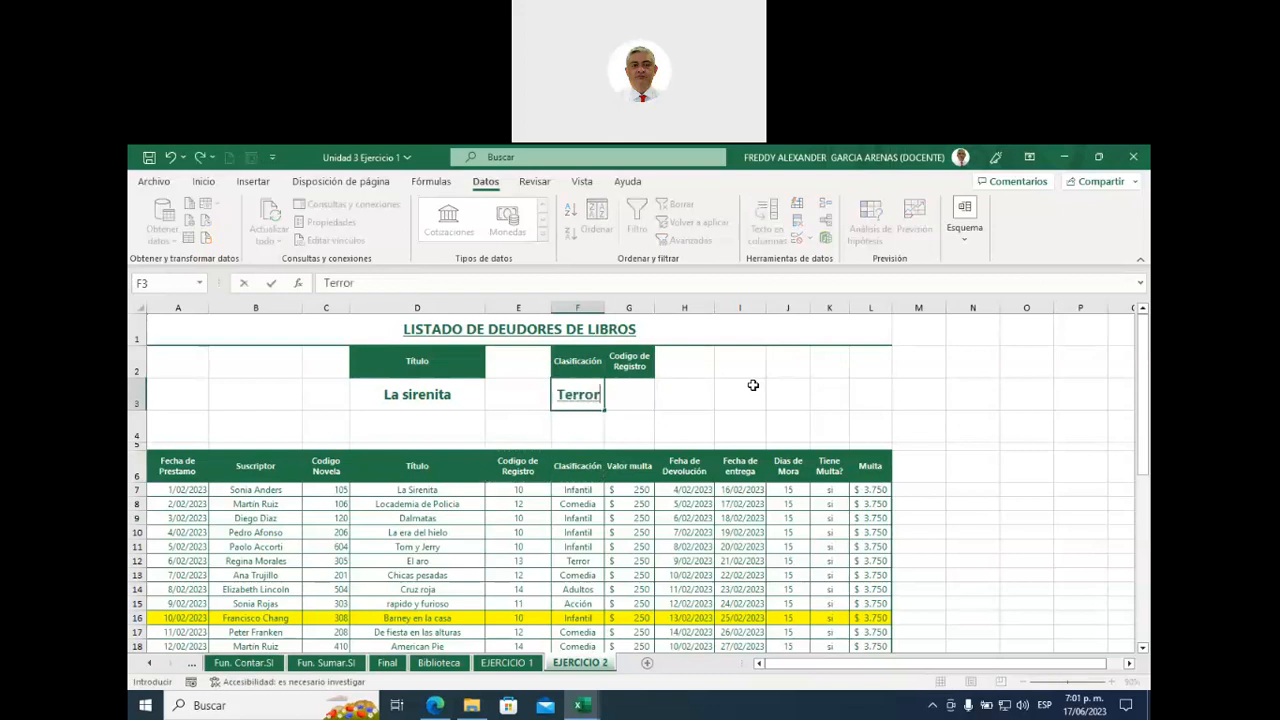
pyautogui.click(737, 395)
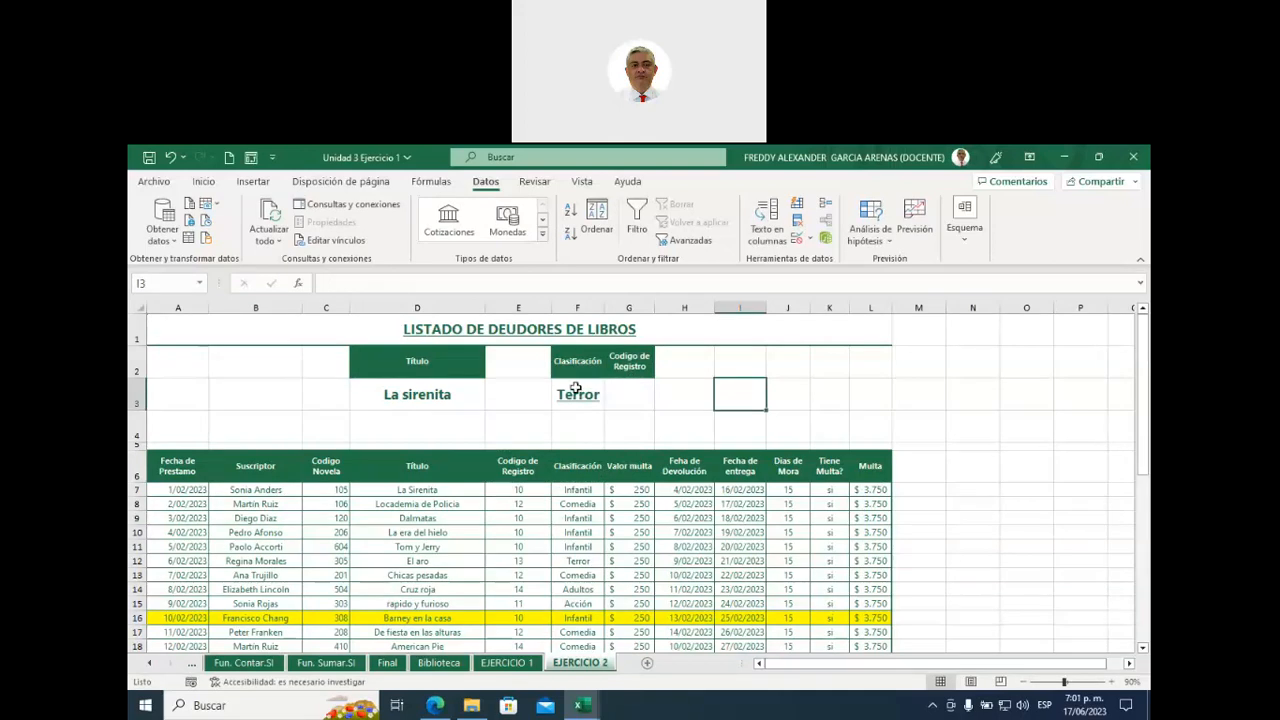
pyautogui.click(576, 389)
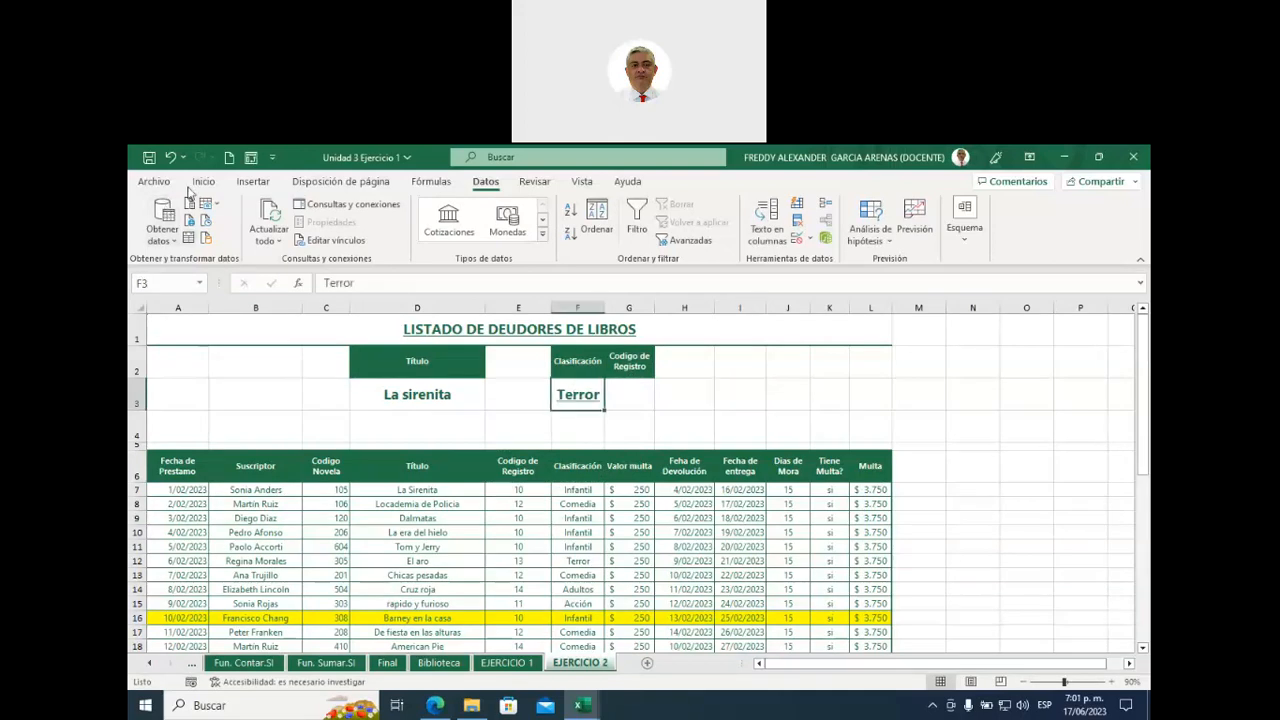
pyautogui.click(199, 187)
pyautogui.click(250, 235)
# - Enter =13 as the Codigo de Registro criterion in G3
pyautogui.click(624, 397)
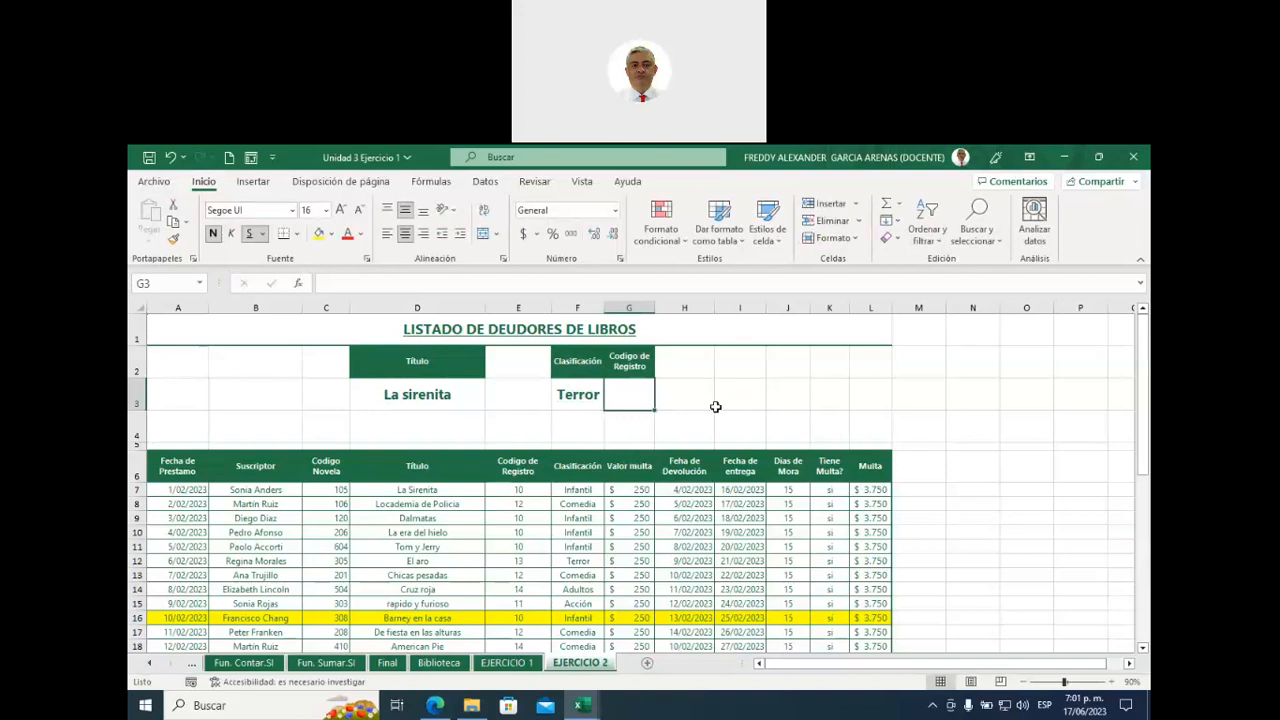
pyautogui.write('=13')
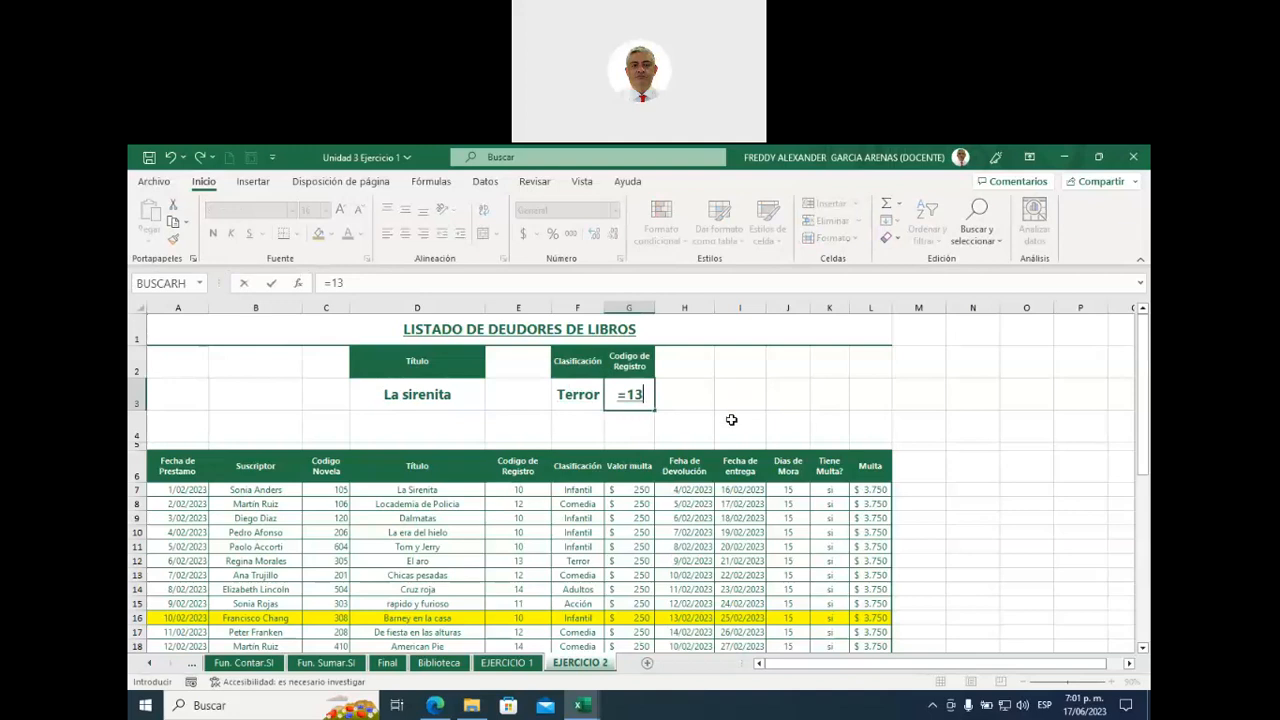
pyautogui.click(732, 418)
pyautogui.click(648, 398)
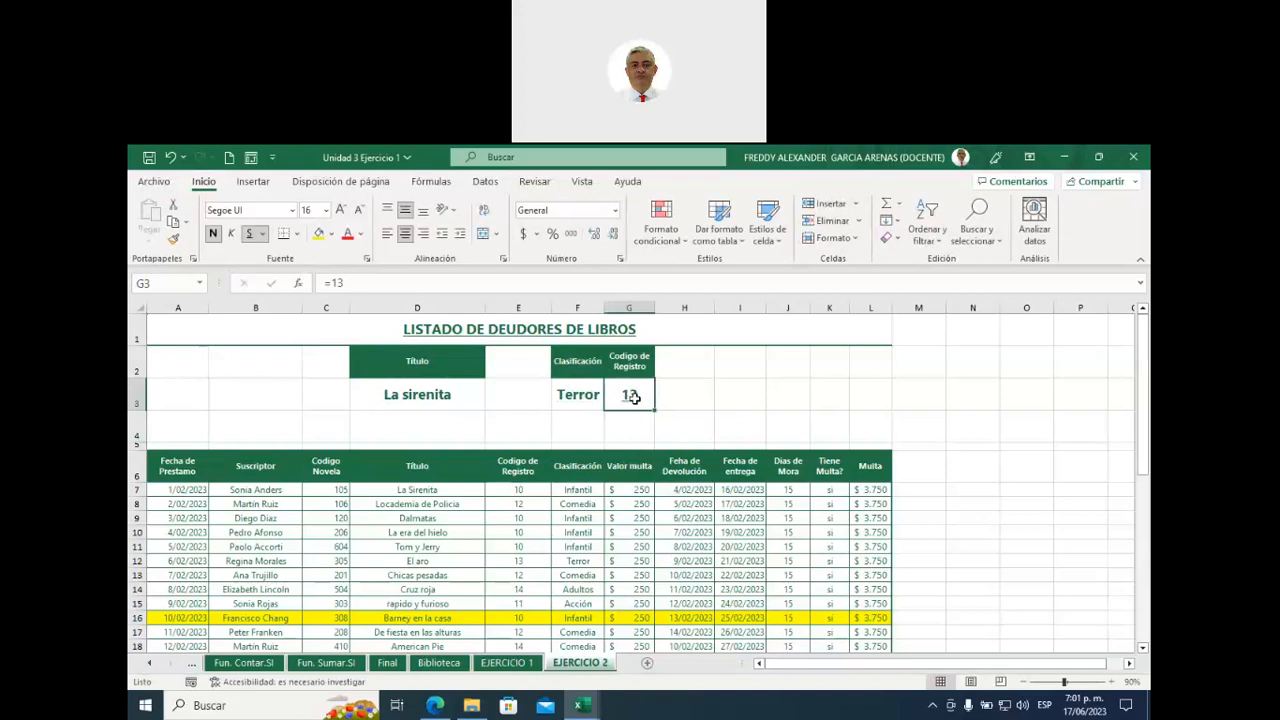
pyautogui.click(793, 167)
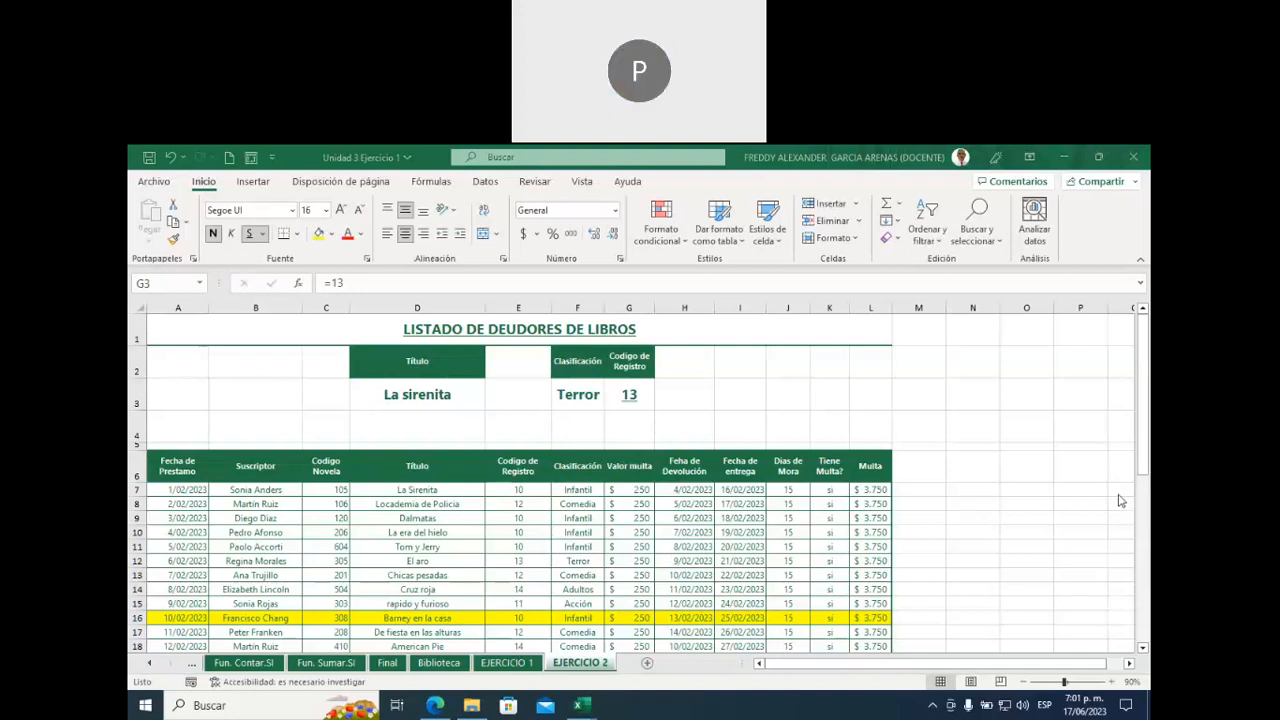
# - Select the whole debtors list and start an in-place advanced filter with list range A6:L39
pyautogui.click(706, 394)
pyautogui.click(578, 518)
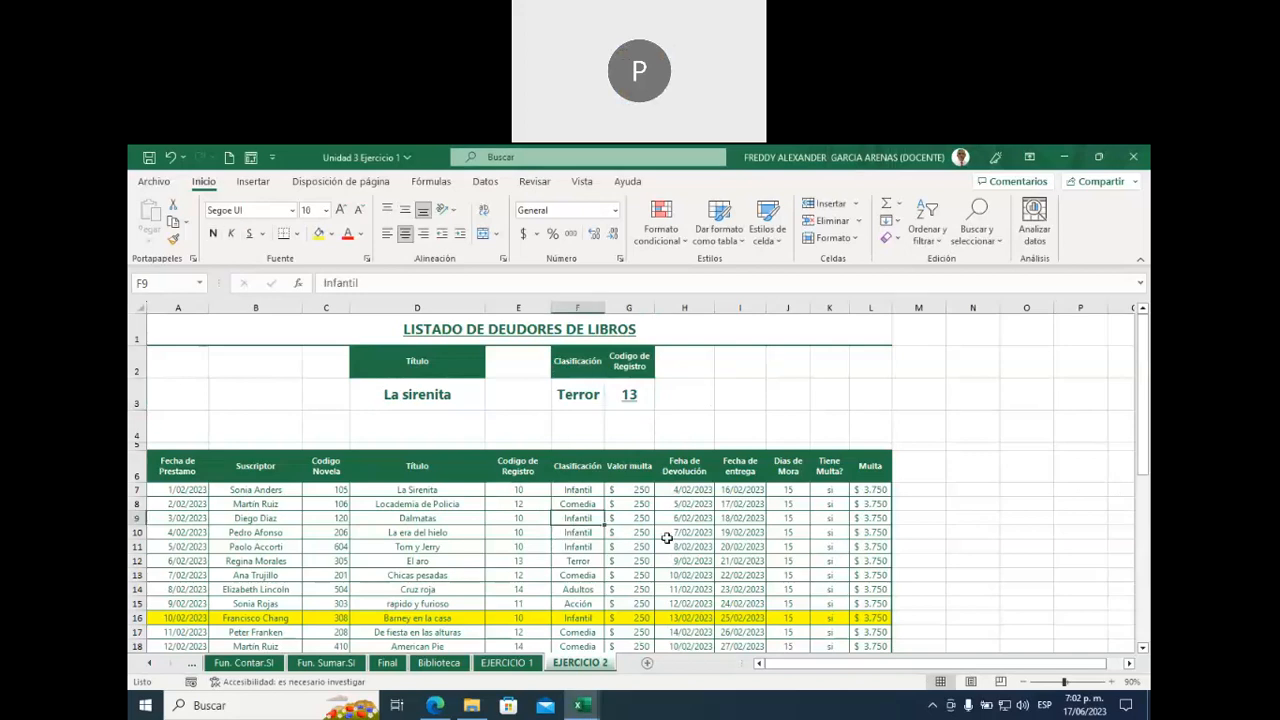
pyautogui.hotkey('ctrl', 'a')
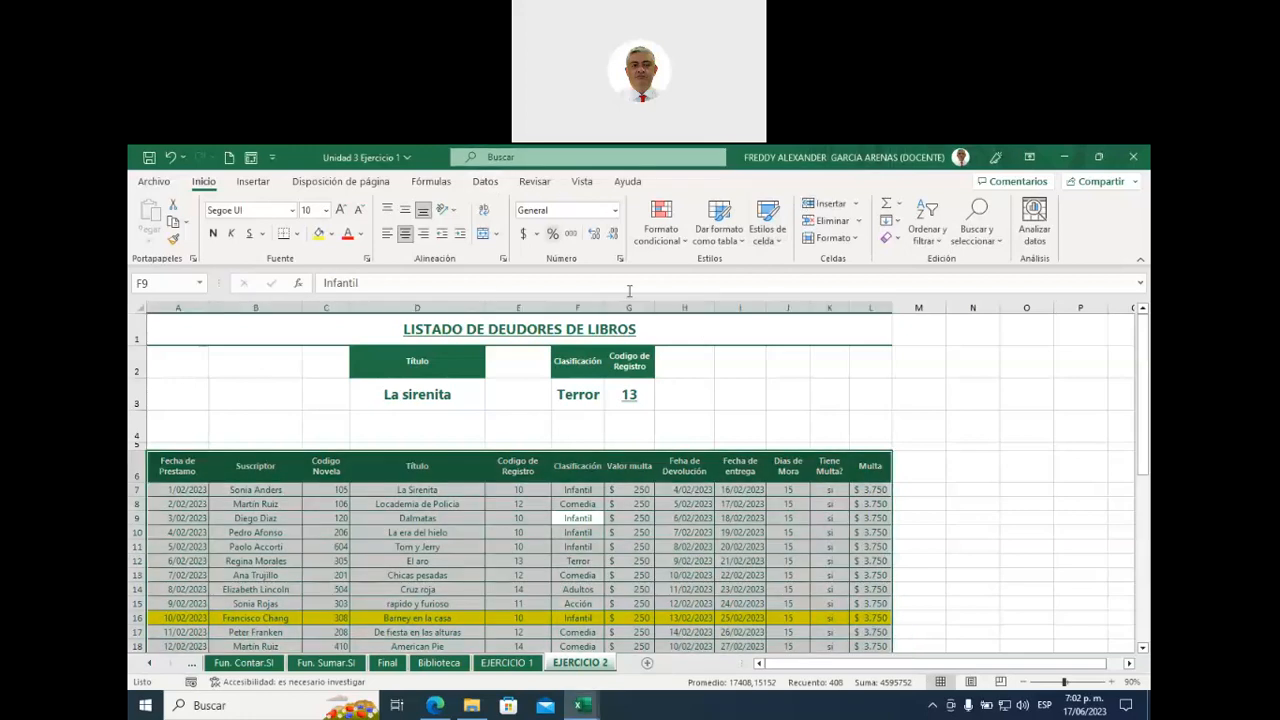
pyautogui.click(486, 183)
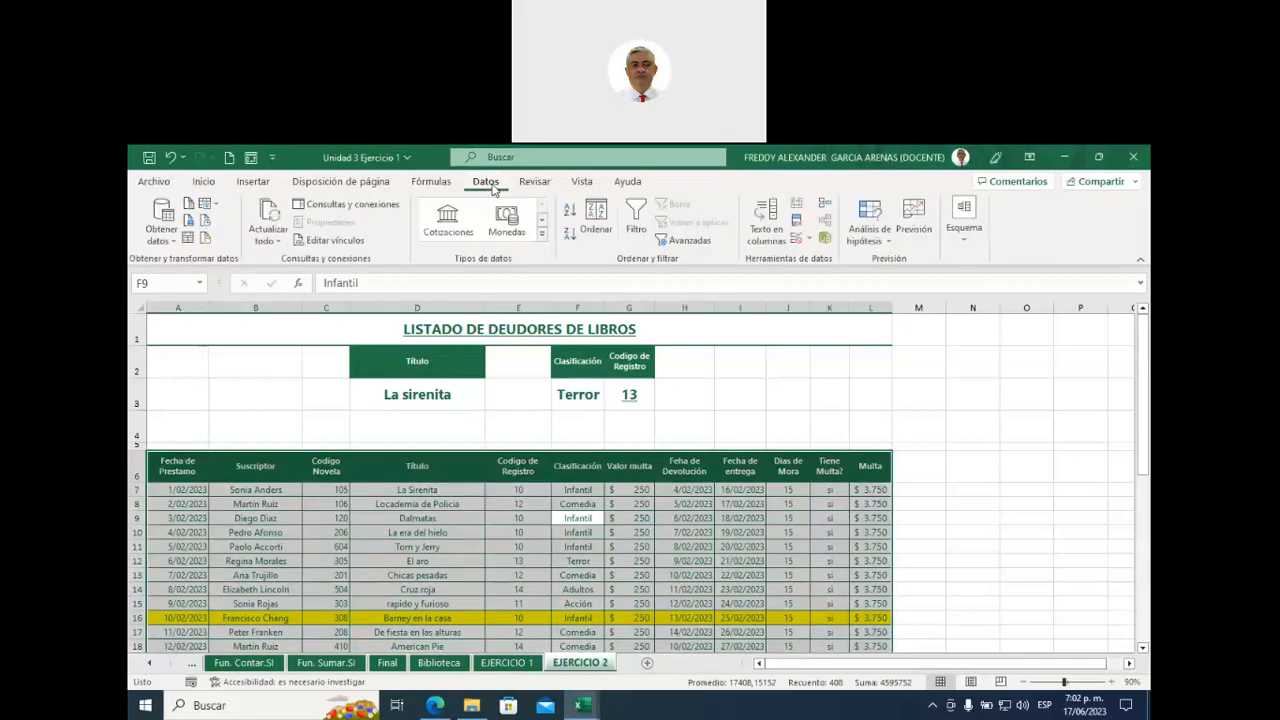
pyautogui.click(690, 242)
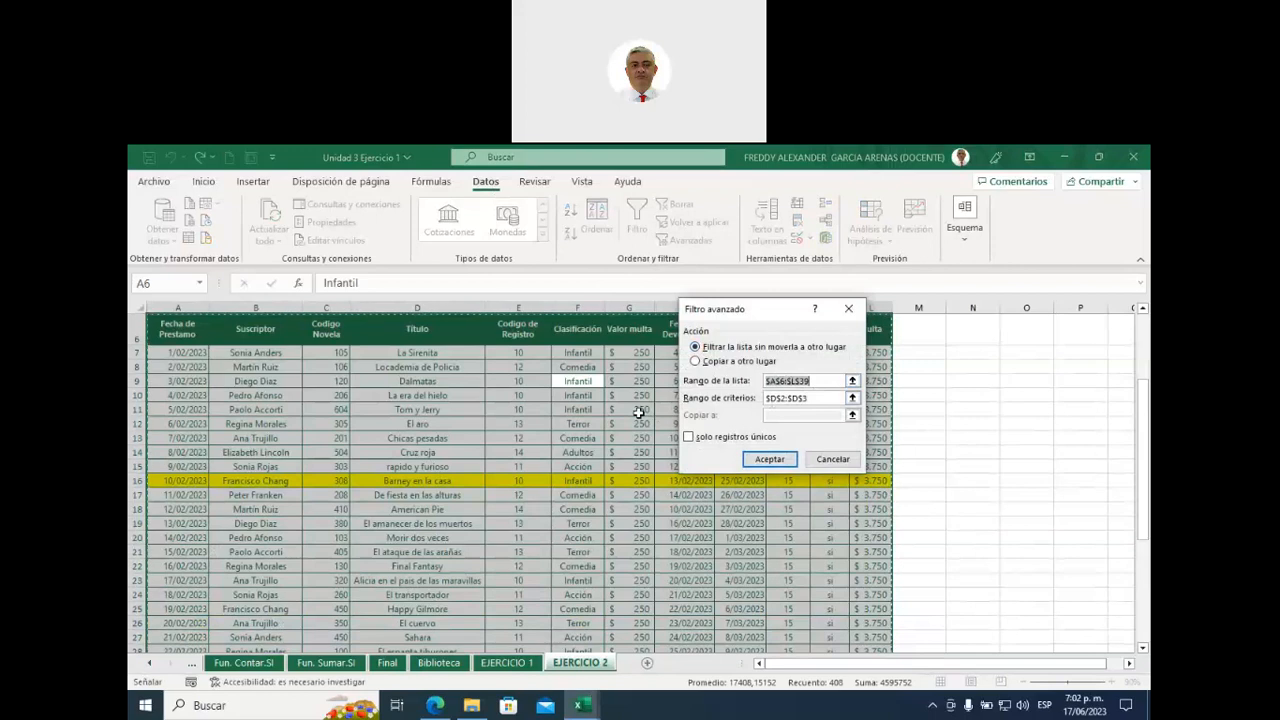
pyautogui.scroll(-4, 644, 488)
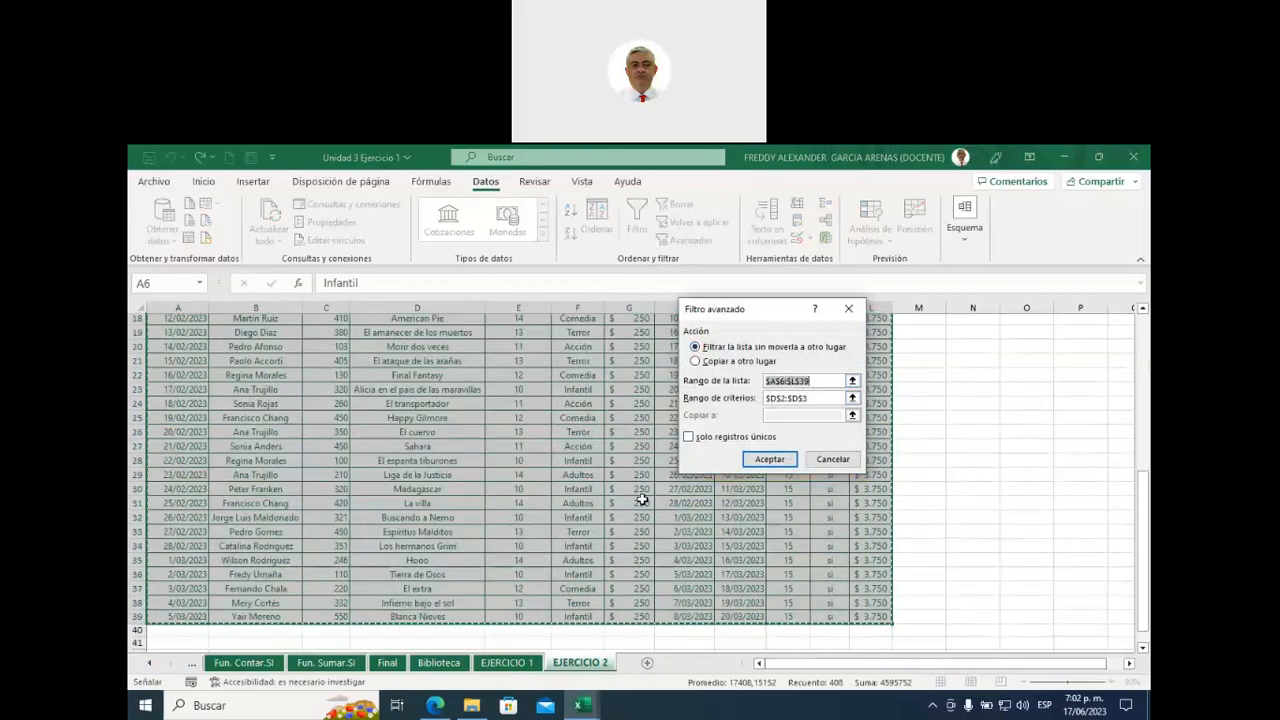
pyautogui.scroll(5, 643, 498)
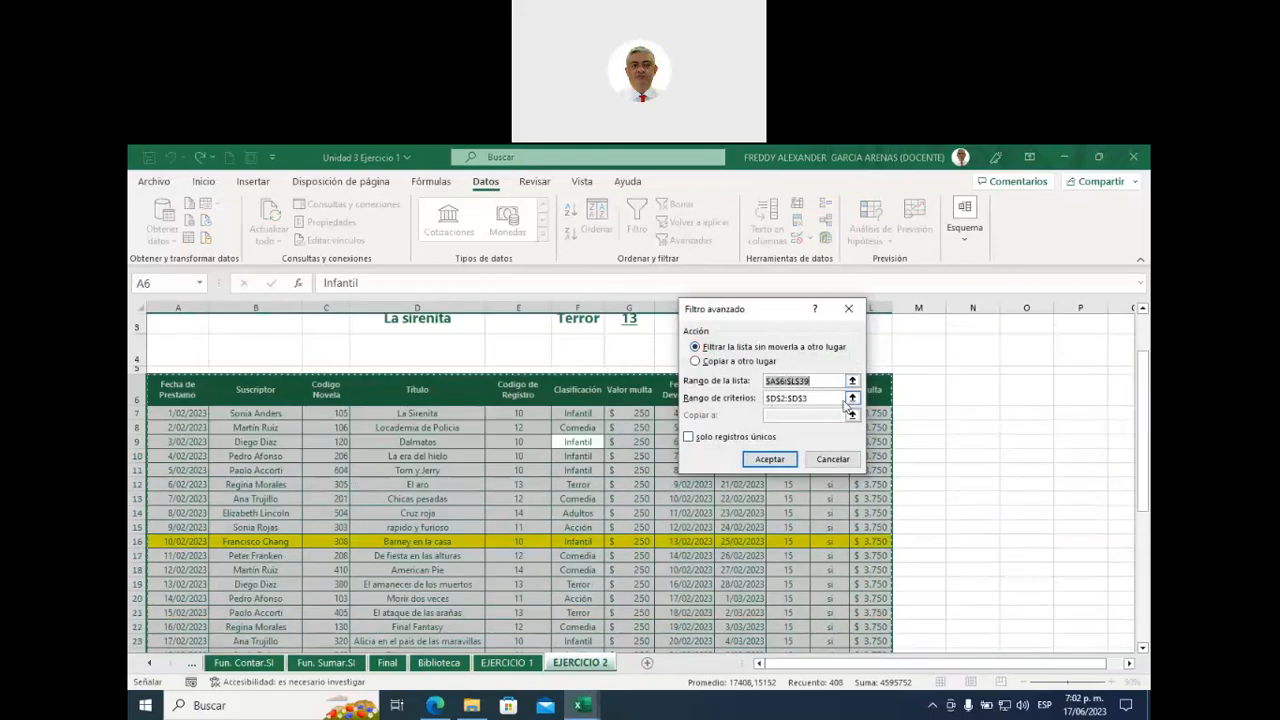
# - Set the criteria range to F2:G3, covering Clasificación and Codigo de Registro, and apply the advanced filter
pyautogui.click(852, 398)
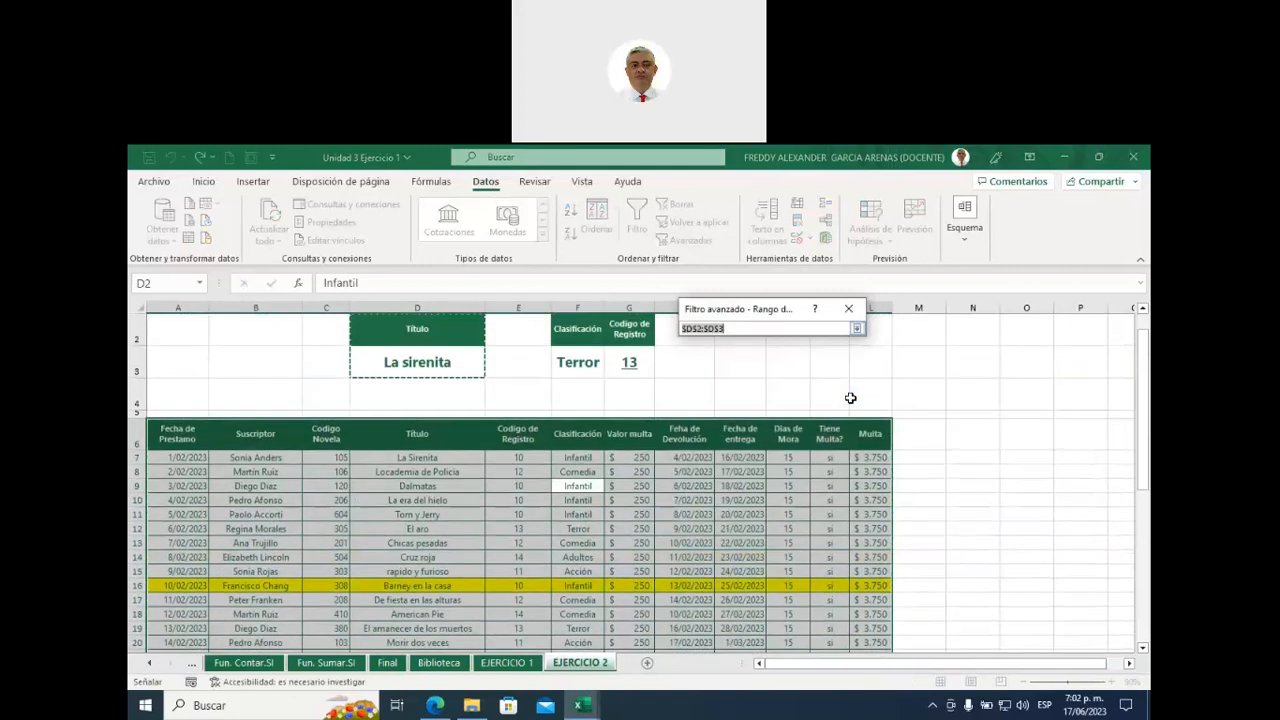
pyautogui.click(586, 326)
pyautogui.moveTo(586, 326); pyautogui.dragTo(634, 362)
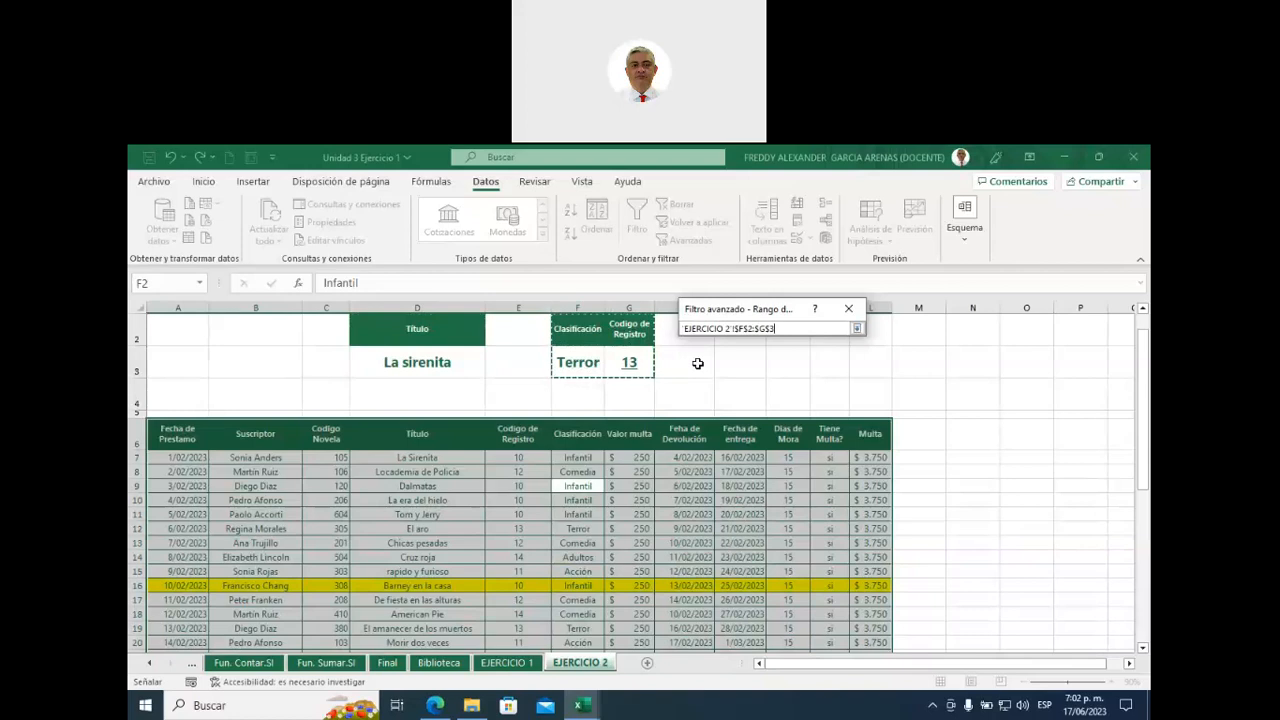
pyautogui.press('Return')
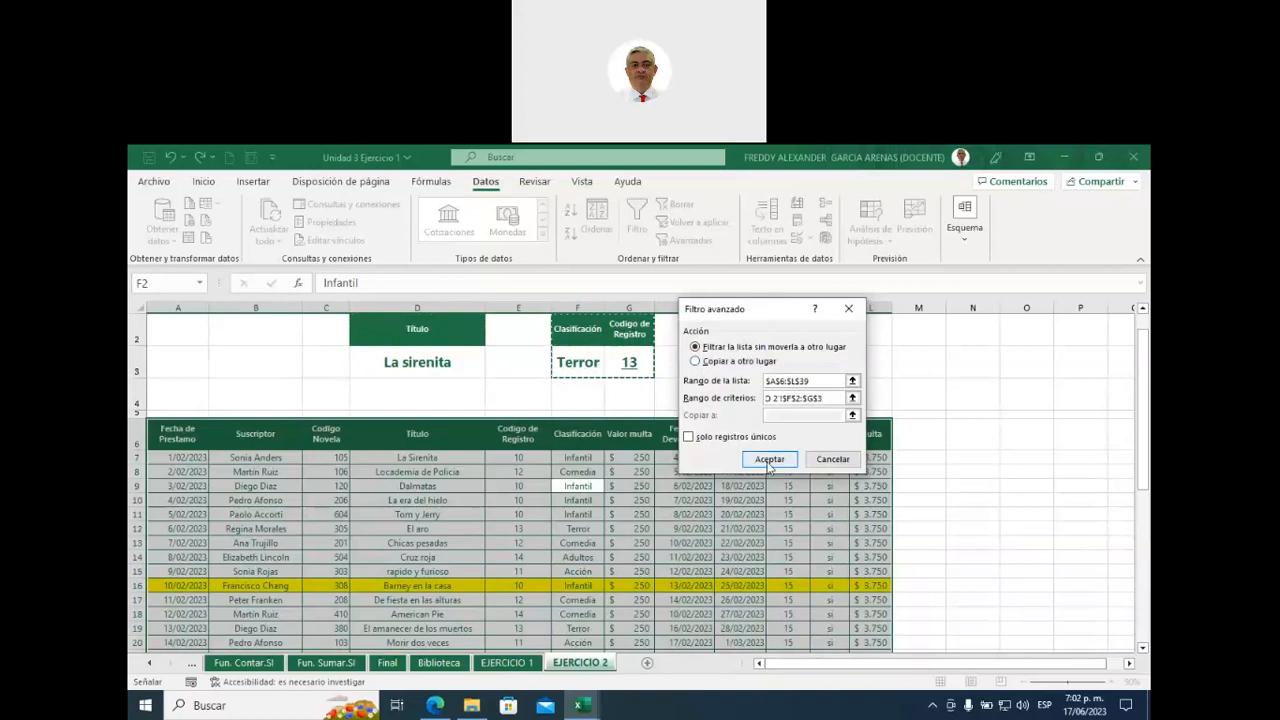
pyautogui.click(768, 459)
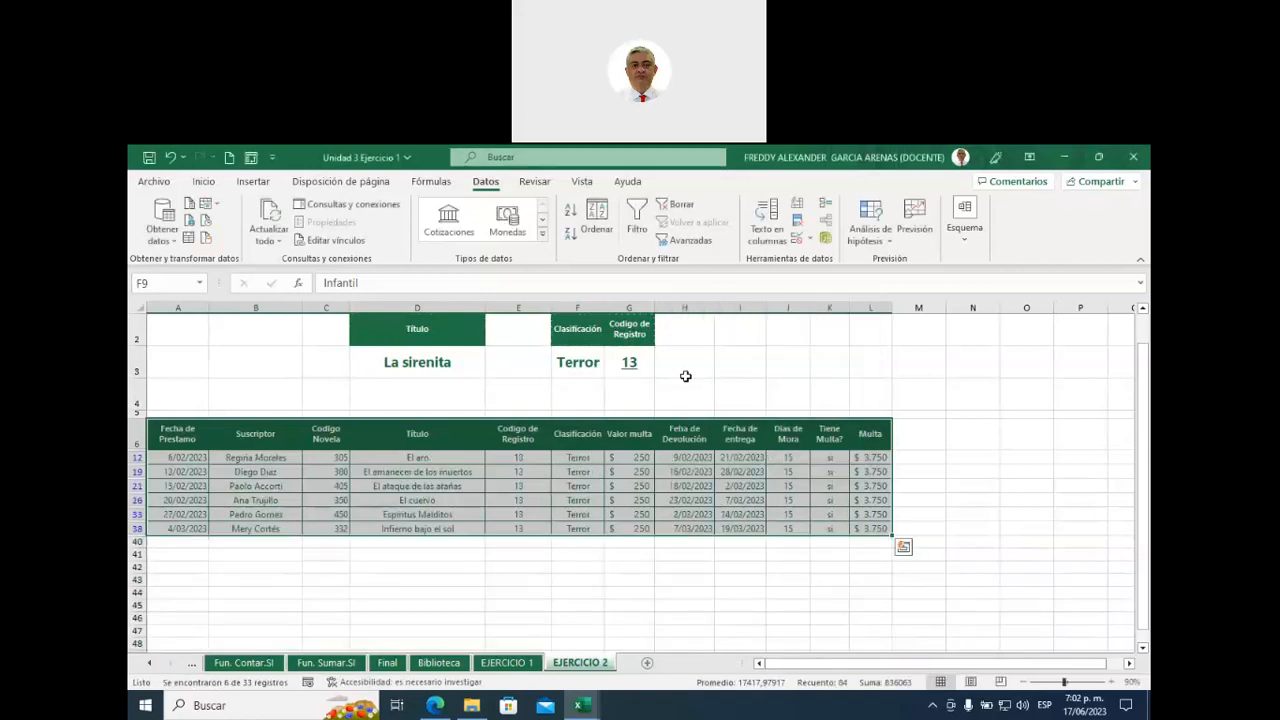
# - Clear the filter from the list and delete the Clasificación criterion in F3
pyautogui.click(576, 370)
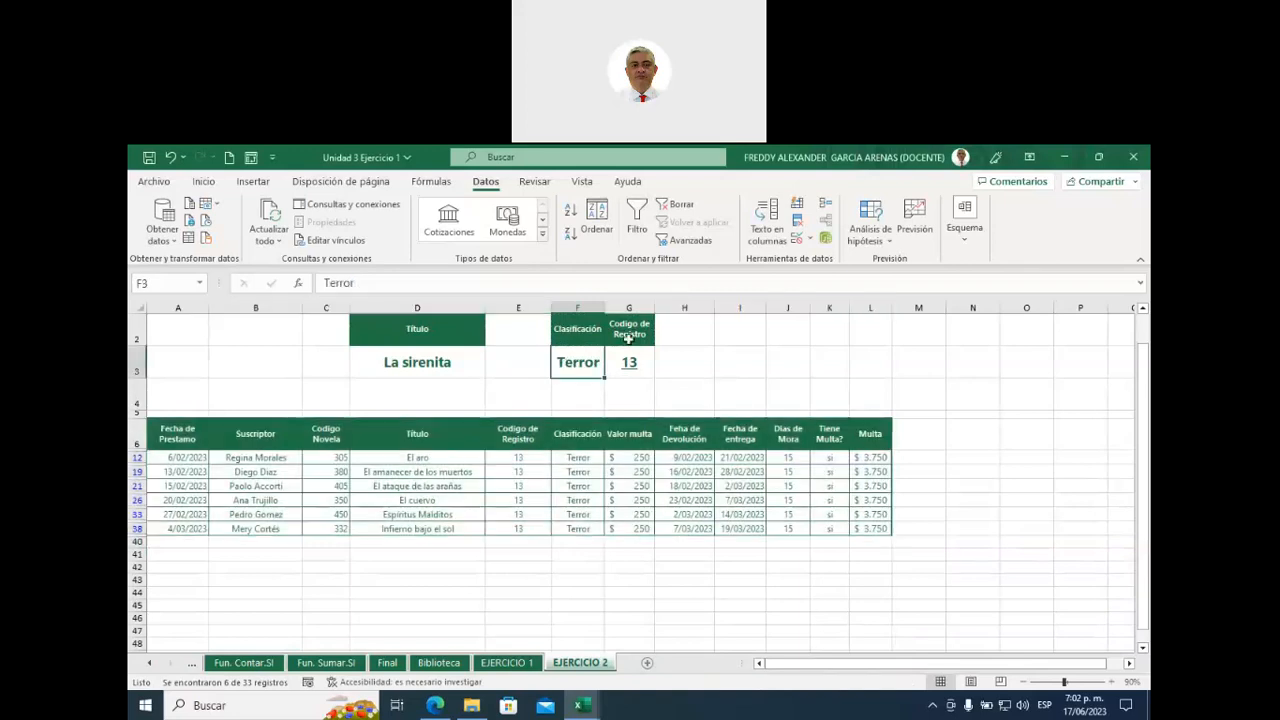
pyautogui.click(628, 364)
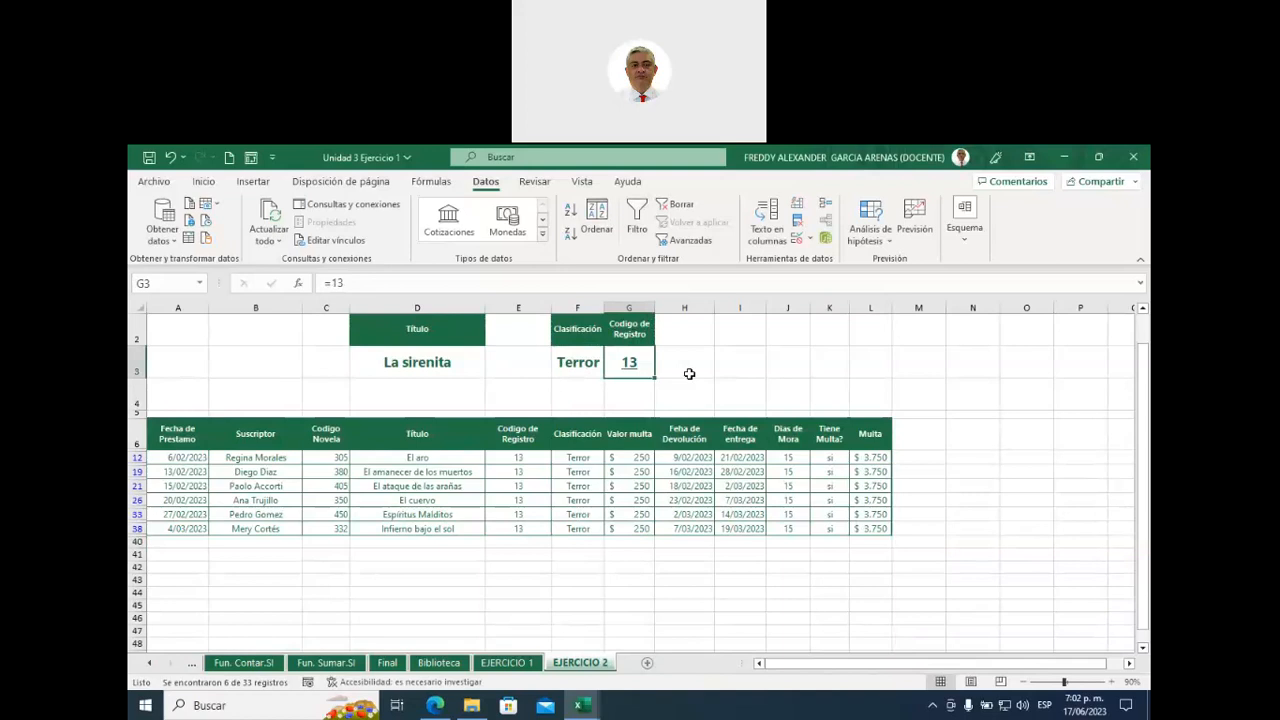
pyautogui.click(669, 207)
pyautogui.moveTo(690, 395); pyautogui.dragTo(740, 395)
pyautogui.click(569, 363)
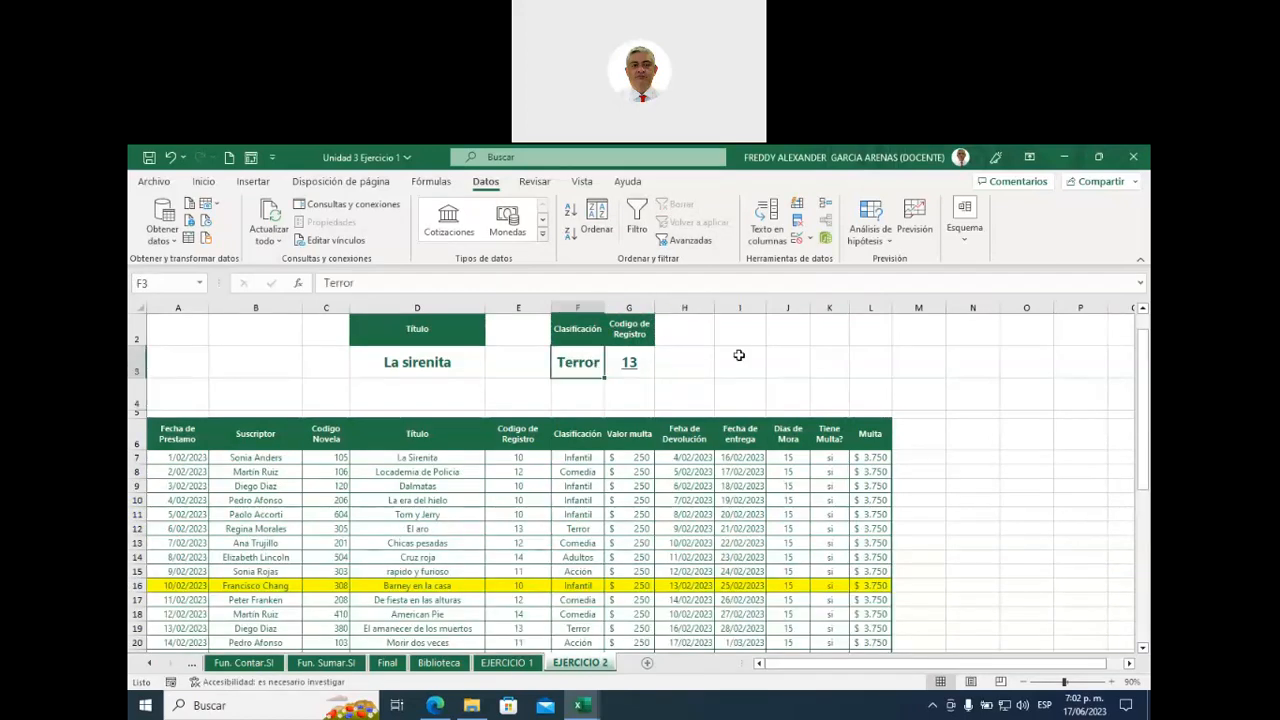
pyautogui.press('Delete')
# - Change the Codigo de Registro criterion in G3 to <>13
pyautogui.click(626, 360)
pyautogui.click(327, 283)
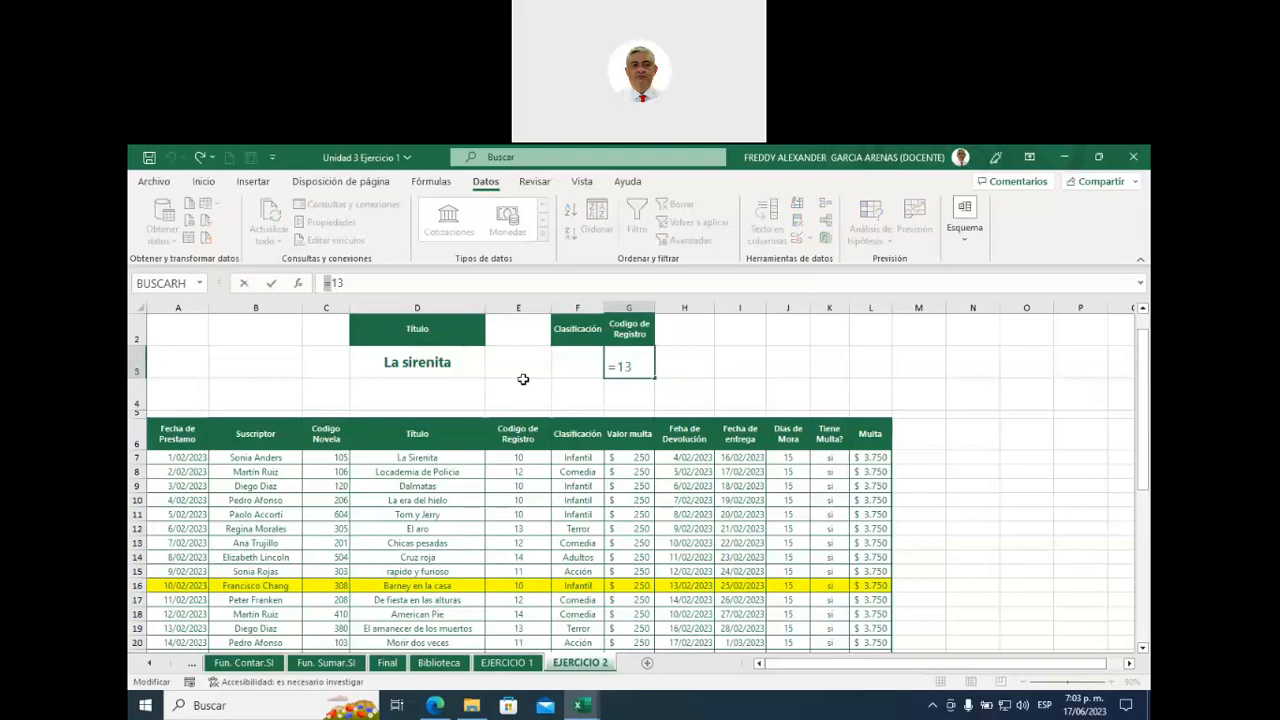
pyautogui.write('<>')
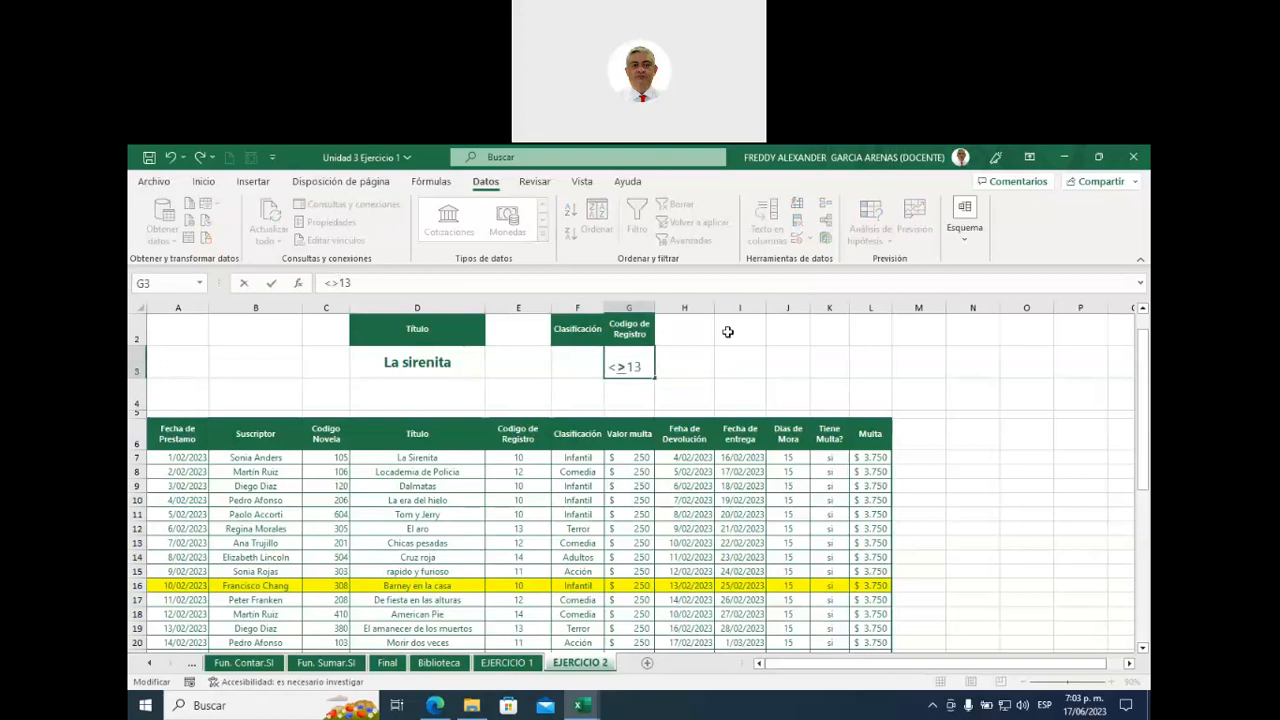
pyautogui.click(677, 390)
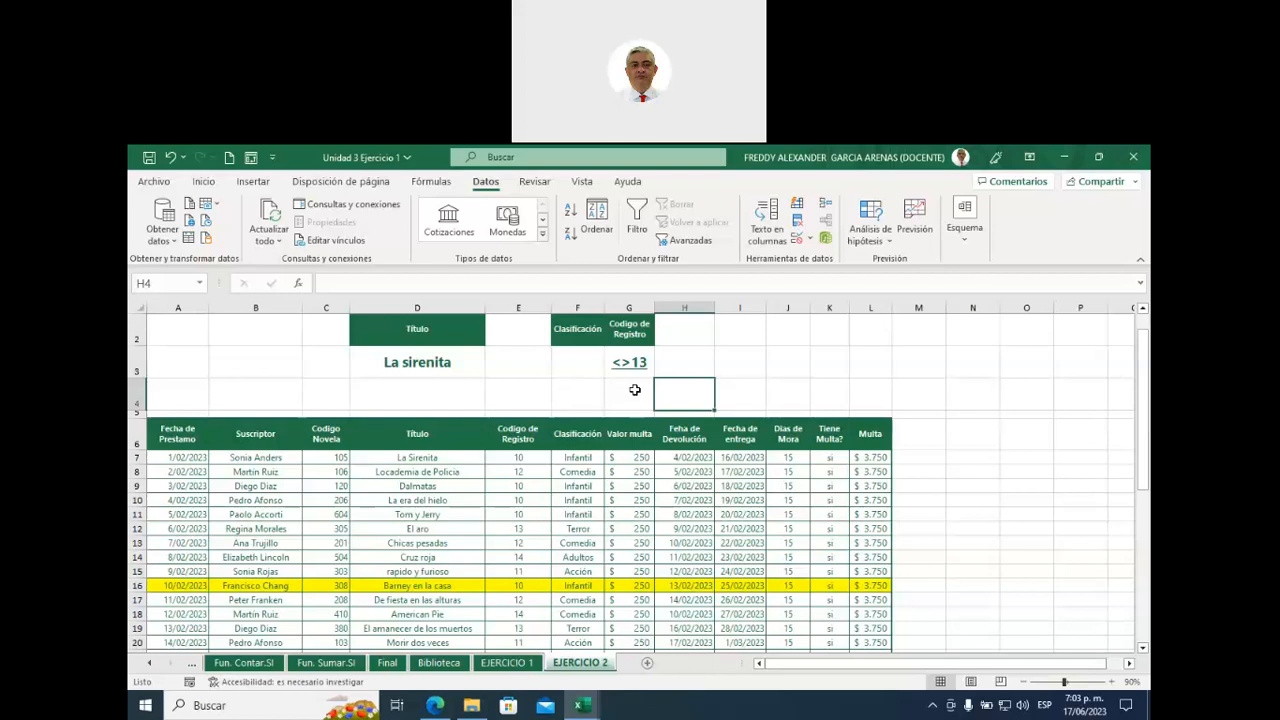
# - Apply an in-place advanced filter to the list A6:L39 using the Codigo de Registro criteria range G2:G3
pyautogui.click(580, 486)
pyautogui.hotkey('ctrl', 'a')
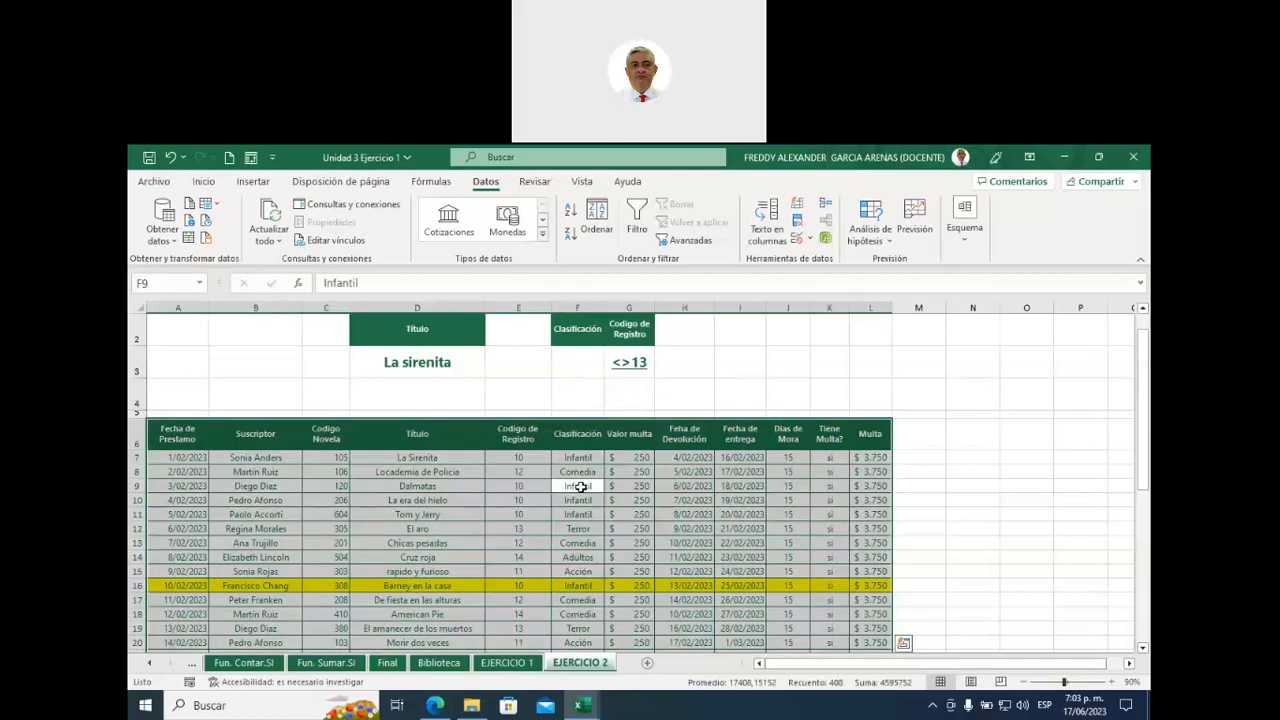
pyautogui.click(688, 242)
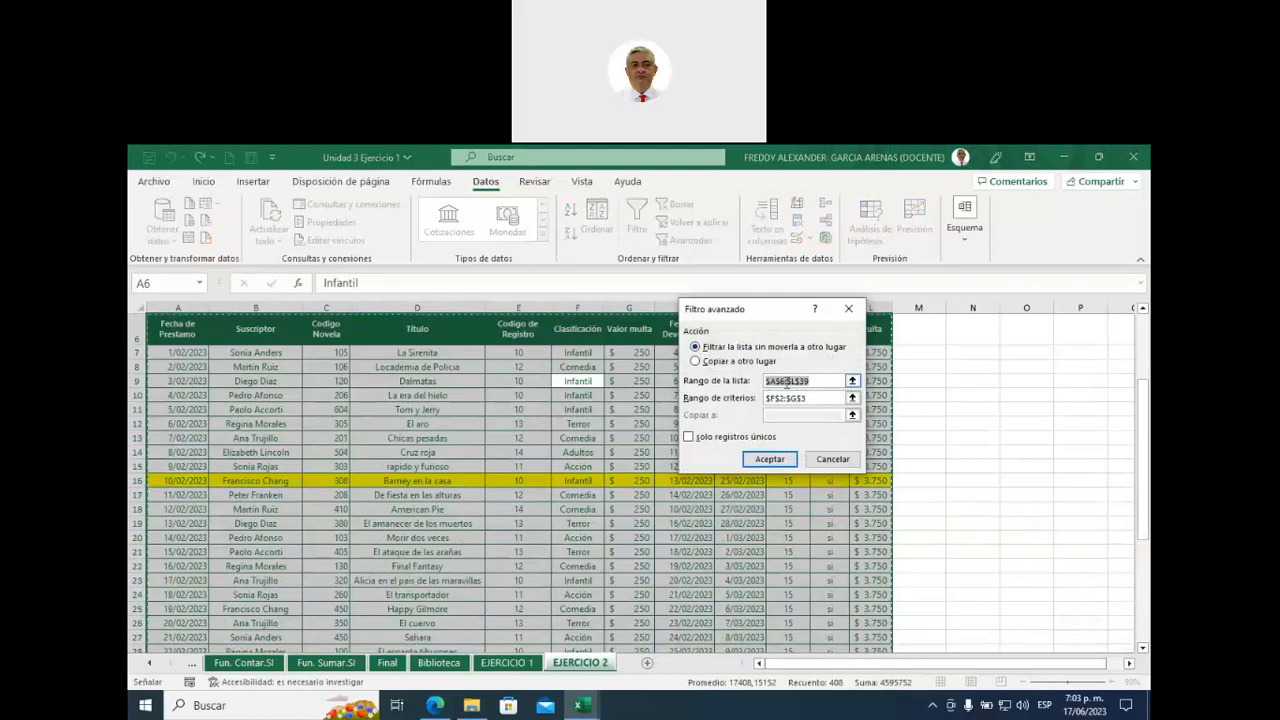
pyautogui.click(852, 398)
pyautogui.moveTo(631, 330); pyautogui.dragTo(630, 363)
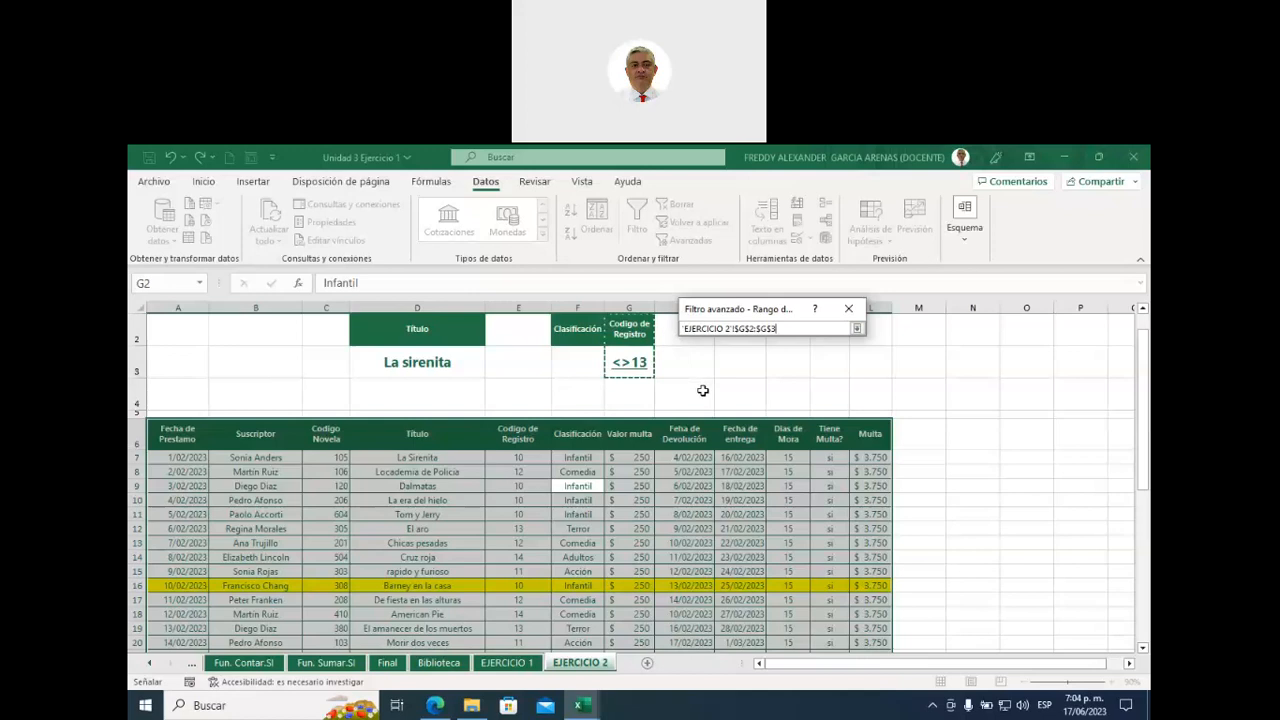
pyautogui.press('Return')
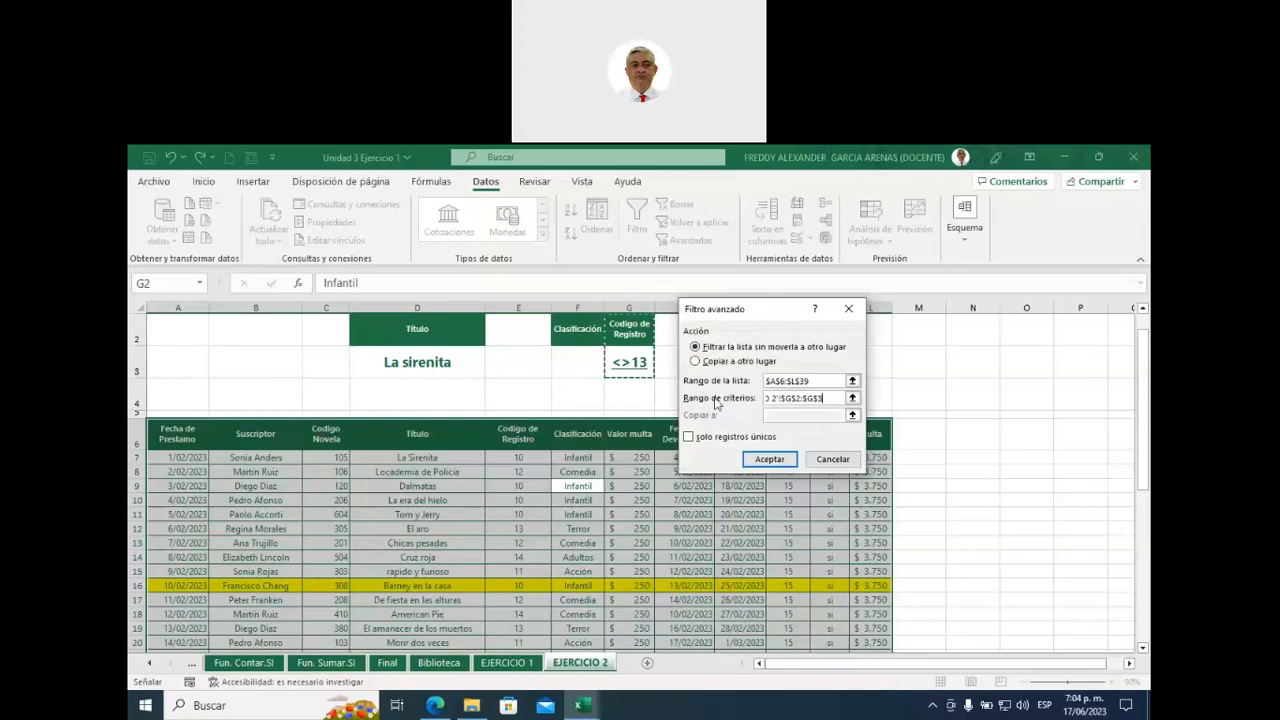
pyautogui.click(769, 460)
# - Select the Codigo de Registro values from E7 to E39 and check the codes in the filtered rows
pyautogui.scroll(-1, 526, 376)
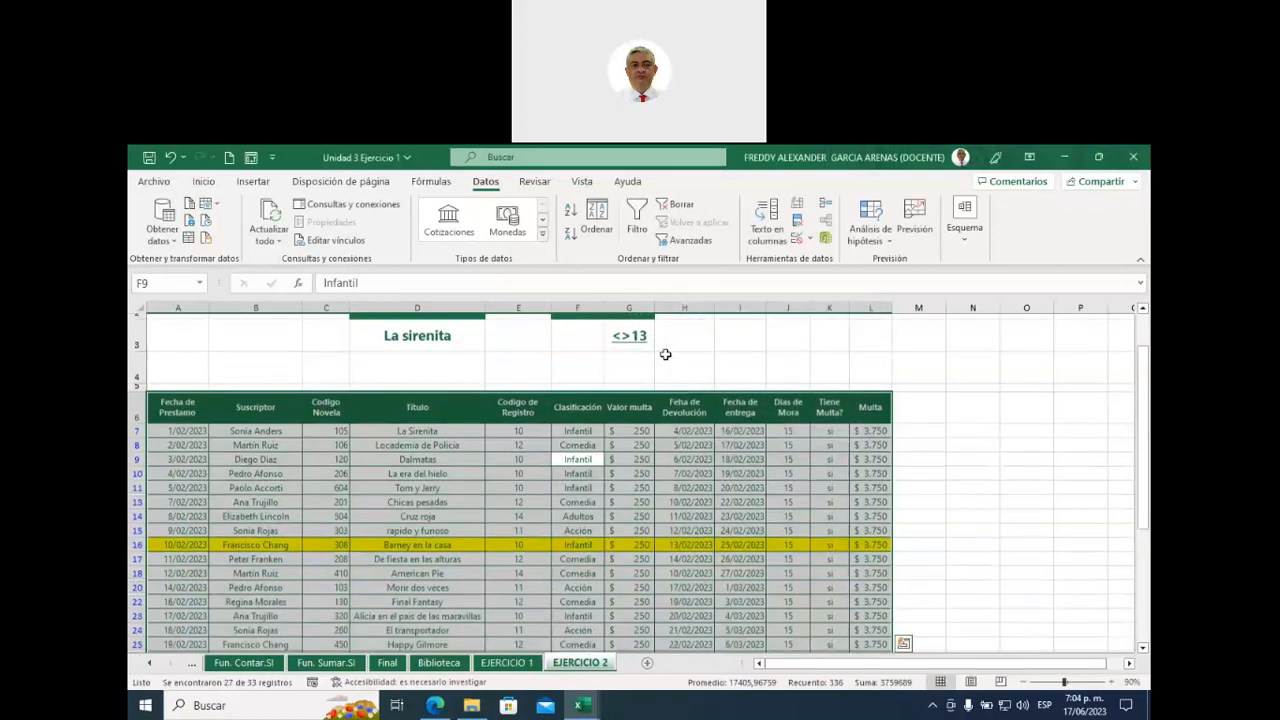
pyautogui.moveTo(522, 383); pyautogui.dragTo(530, 626)
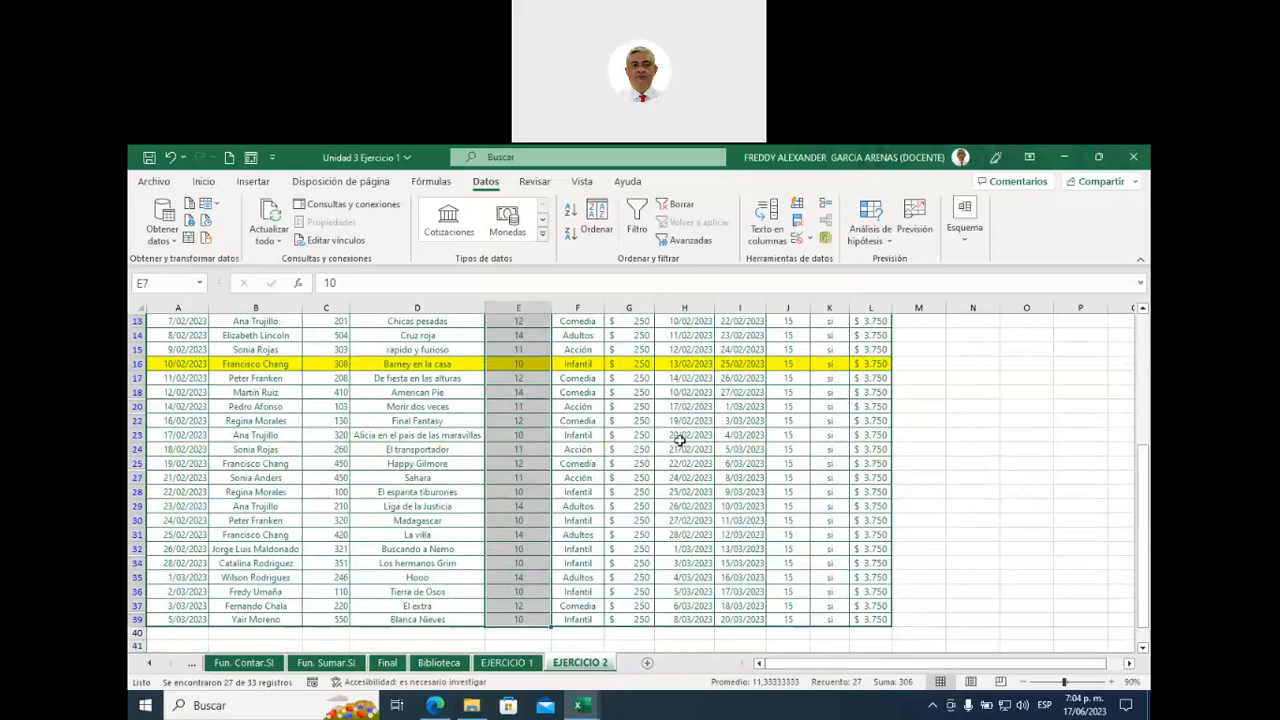
pyautogui.scroll(1, 536, 520)
pyautogui.scroll(3, 536, 520)
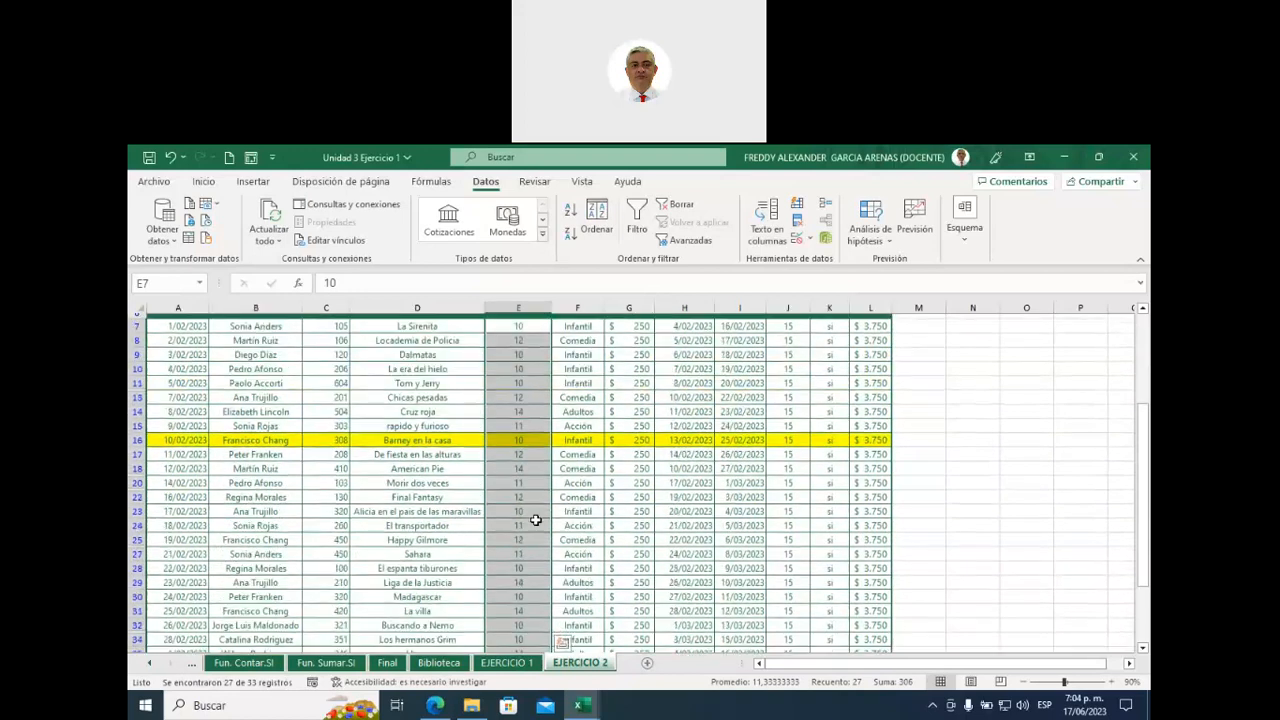
pyautogui.scroll(1, 536, 520)
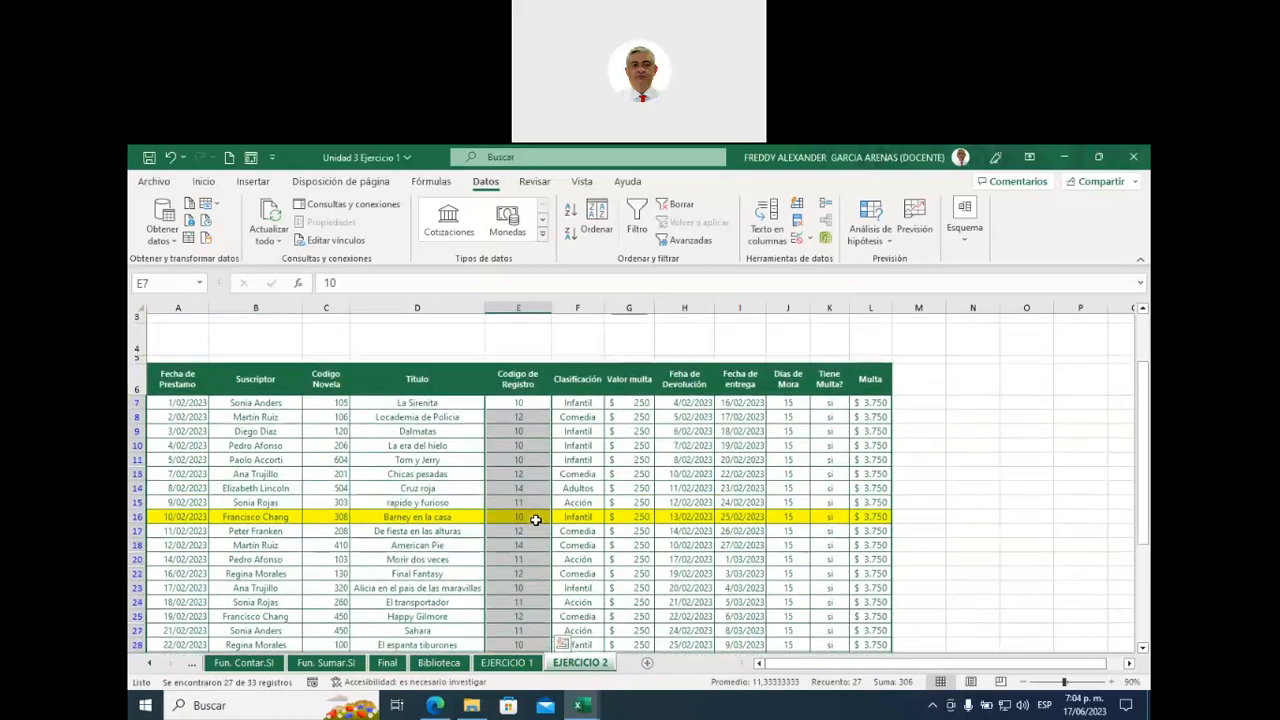
pyautogui.scroll(1, 536, 520)
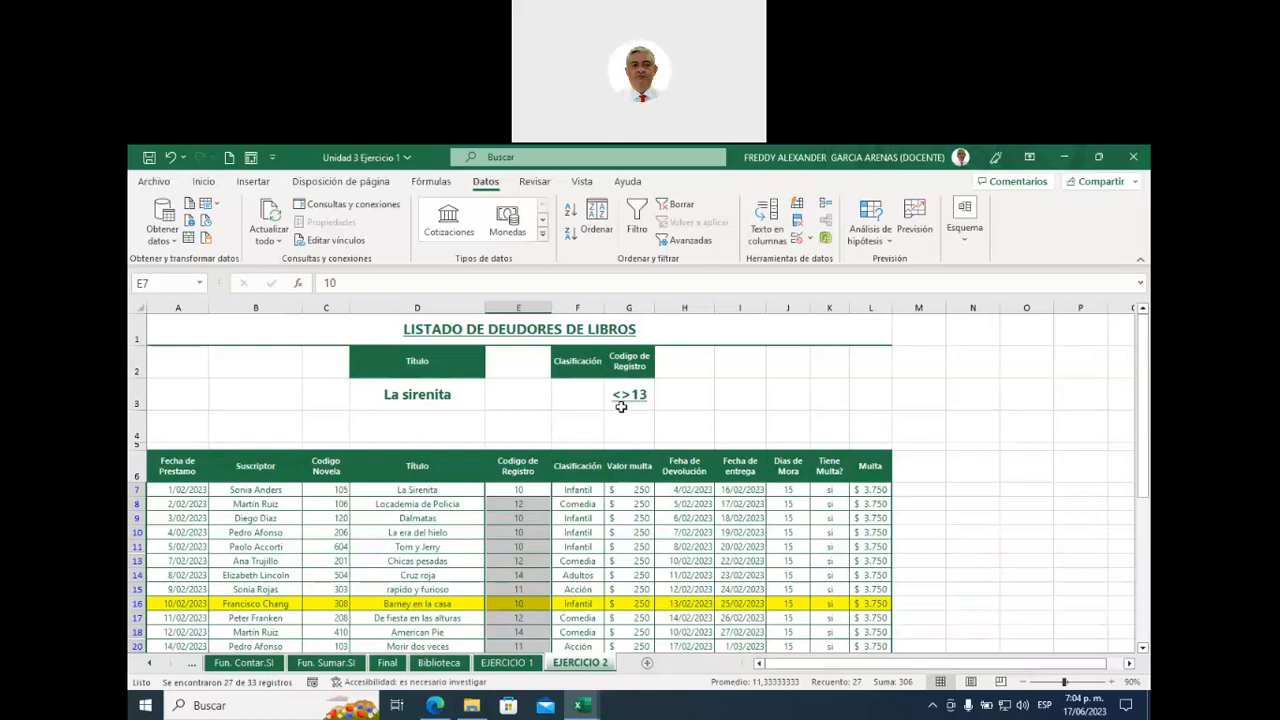
# - Clear the filter from the list and delete the Codigo de Registro criterion in G3
pyautogui.click(676, 206)
pyautogui.click(632, 395)
pyautogui.press('Delete')
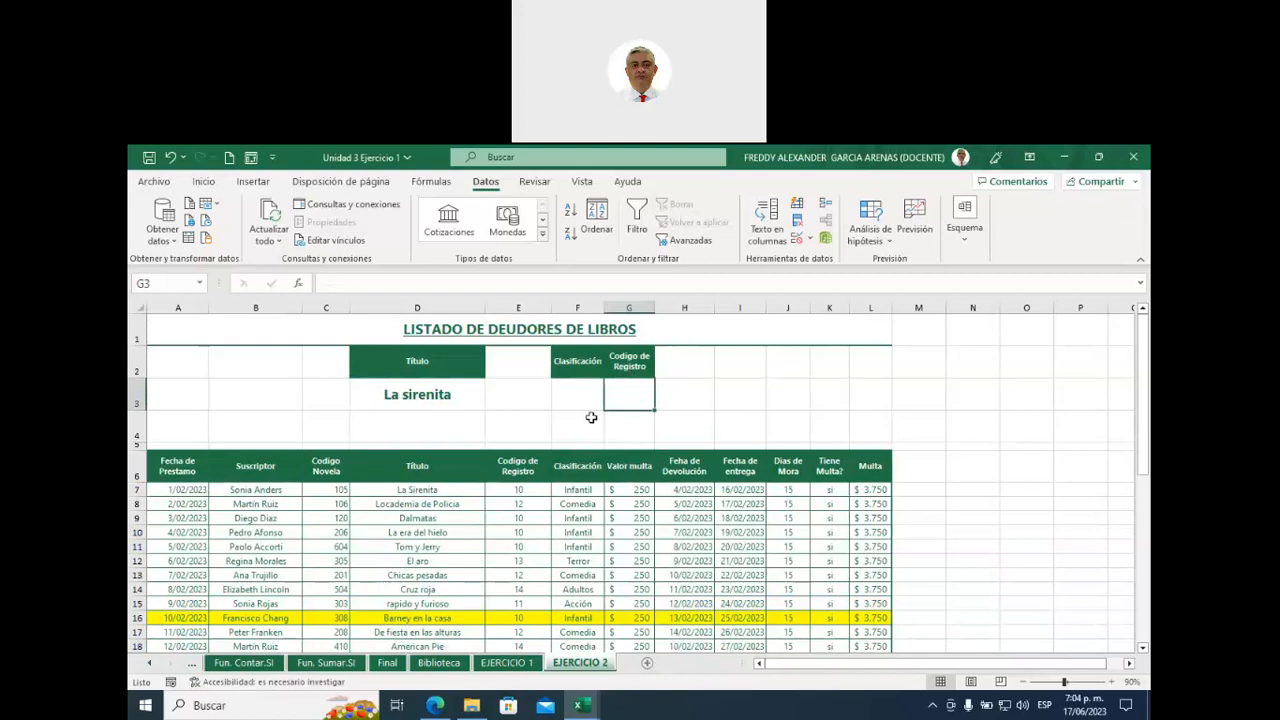
# - Enter <>Adultos as the Clasificación criterion in F3
pyautogui.click(578, 396)
pyautogui.write('<>')
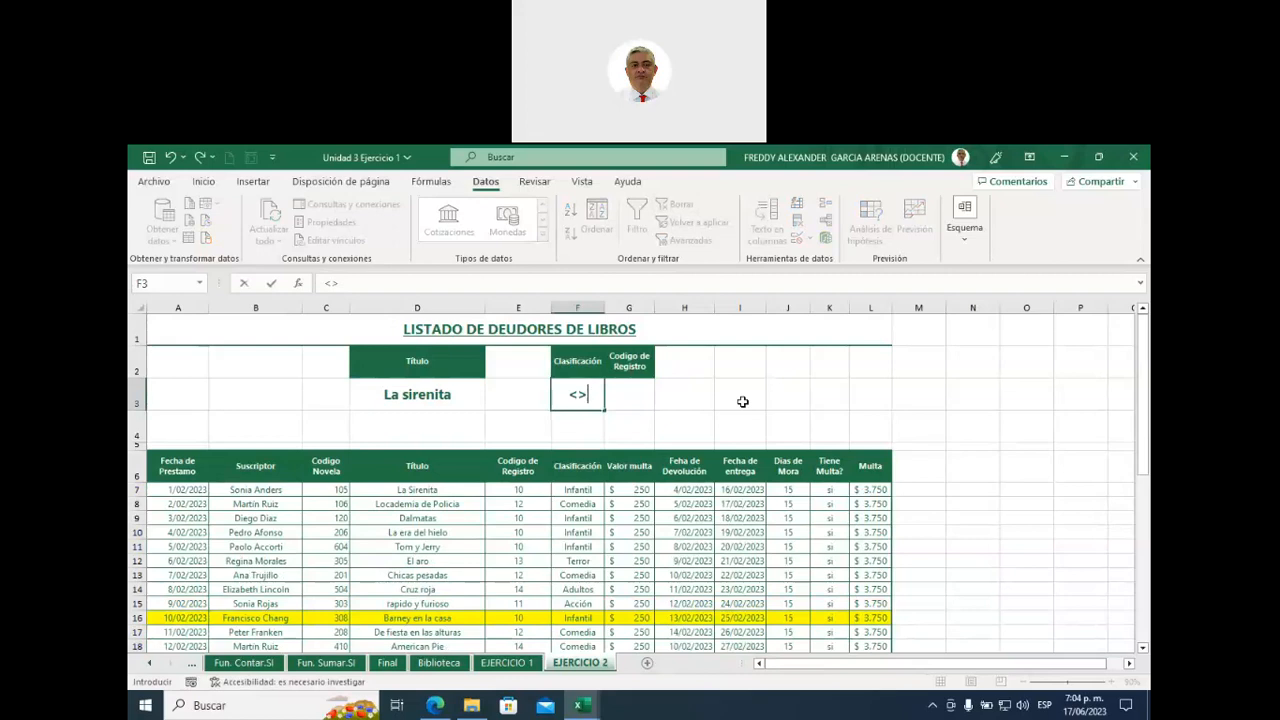
pyautogui.write('Adultos')
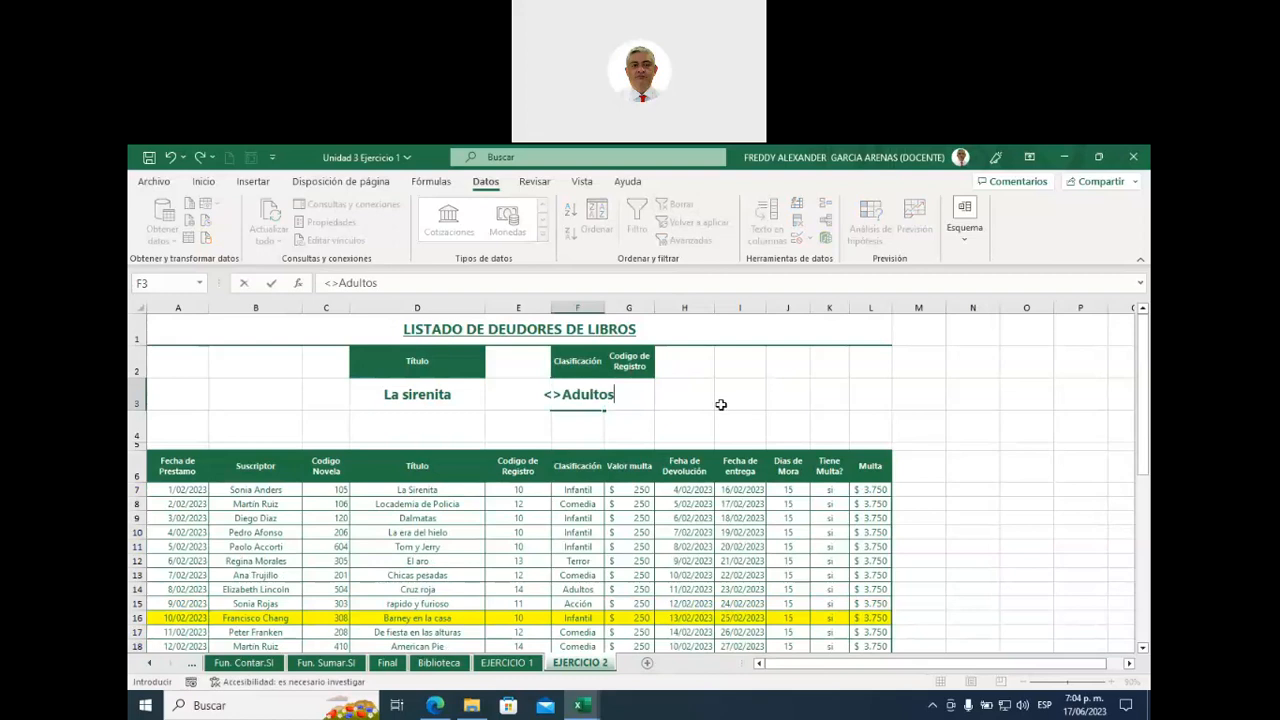
pyautogui.click(721, 404)
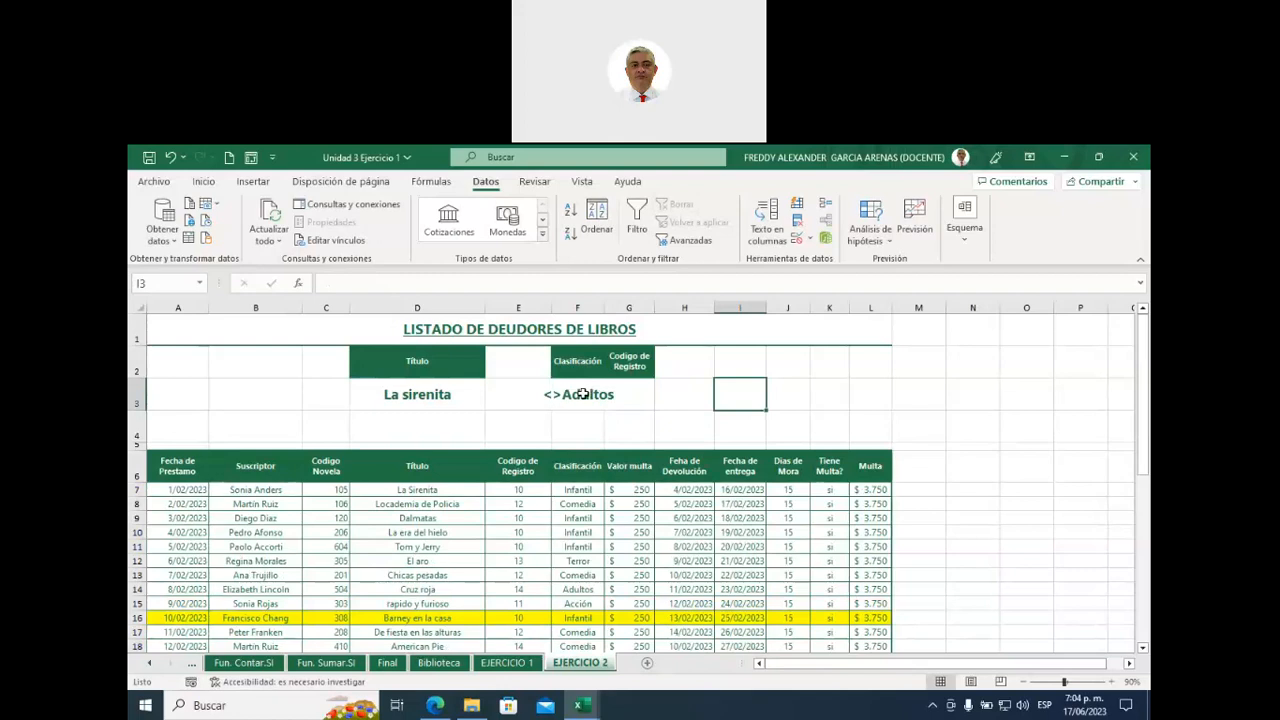
# - Apply an in-place advanced filter to the list A6:L39 using the Clasificación criteria range F2:F3
pyautogui.click(577, 479)
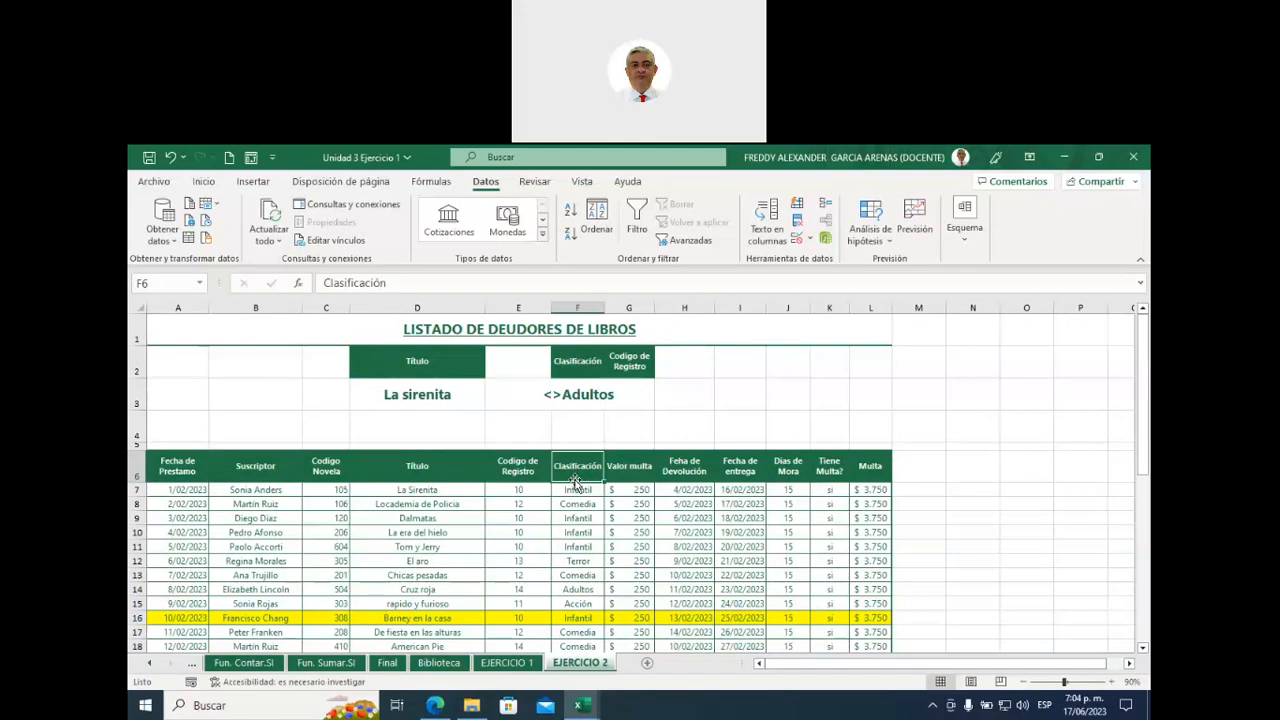
pyautogui.hotkey('ctrl', 'a')
pyautogui.scroll(5, 632, 472)
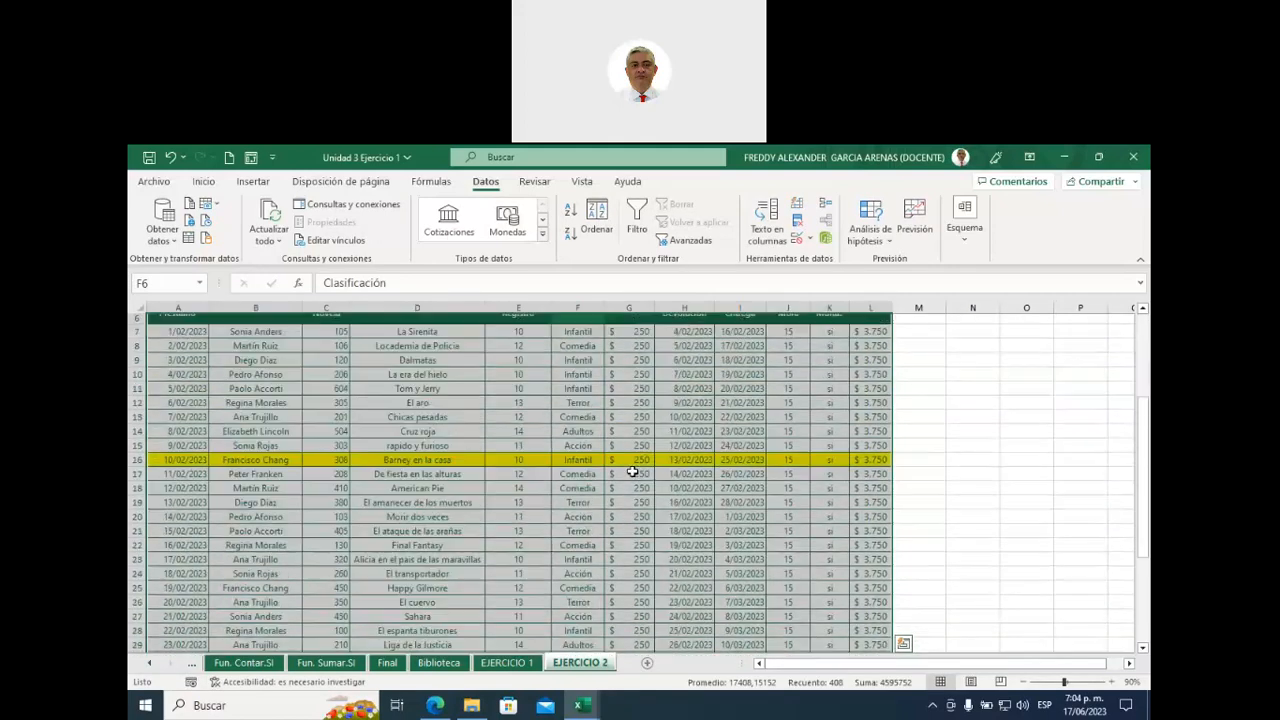
pyautogui.scroll(3, 632, 472)
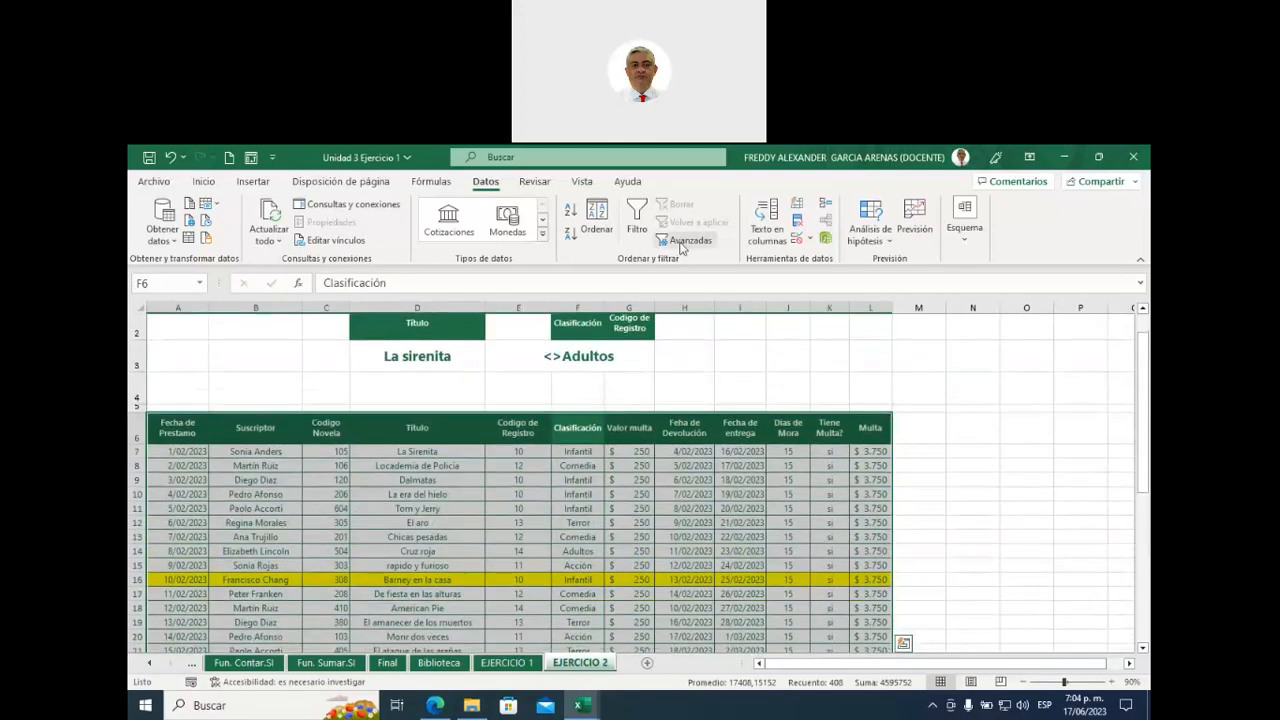
pyautogui.click(684, 240)
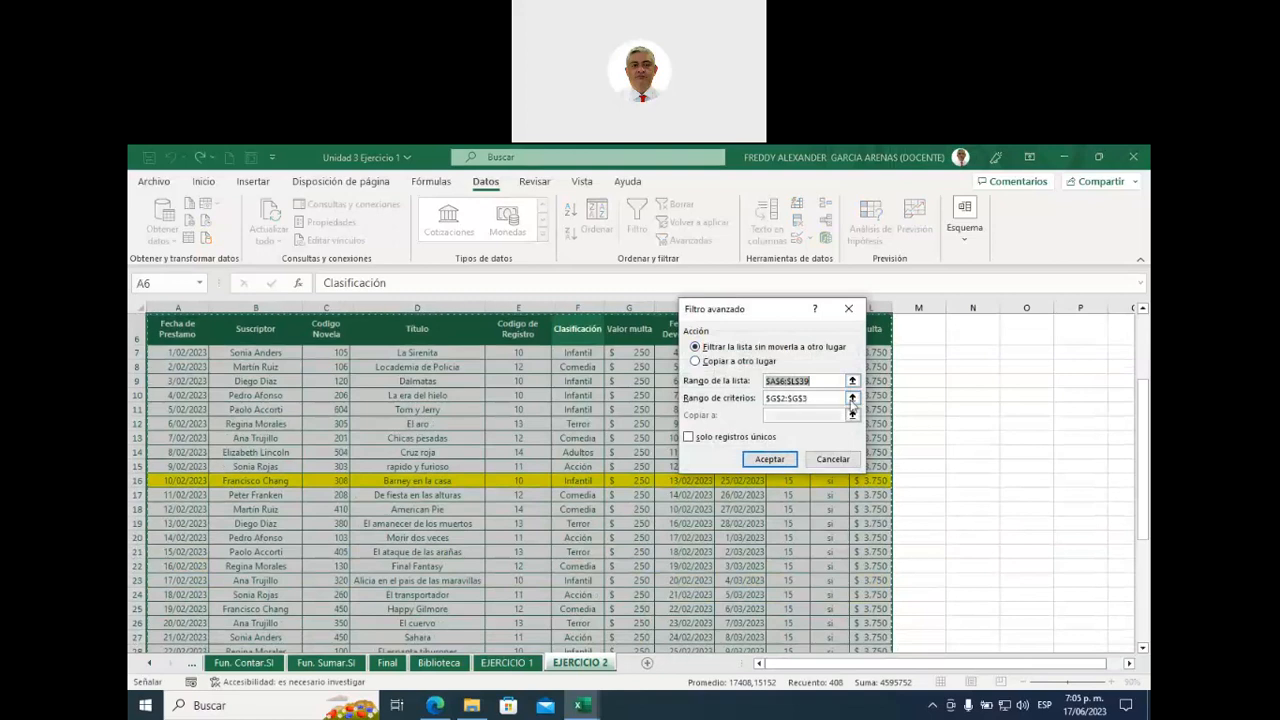
pyautogui.click(852, 399)
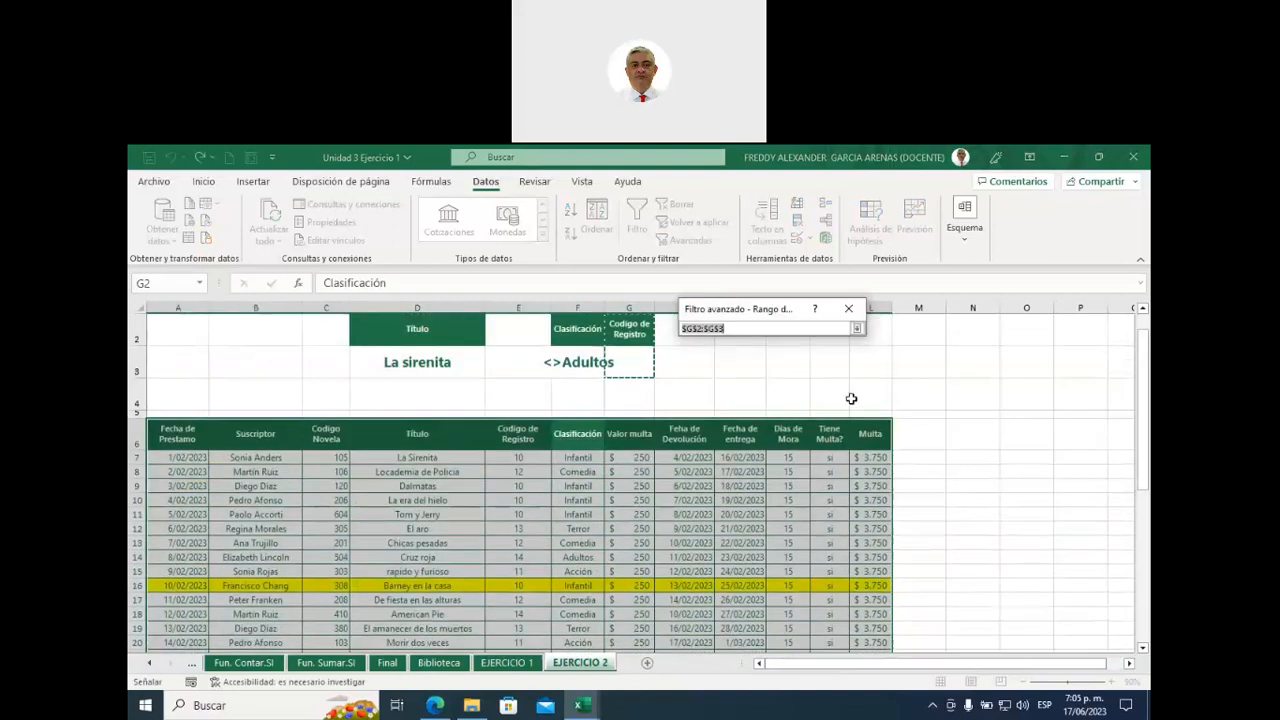
pyautogui.click(575, 330)
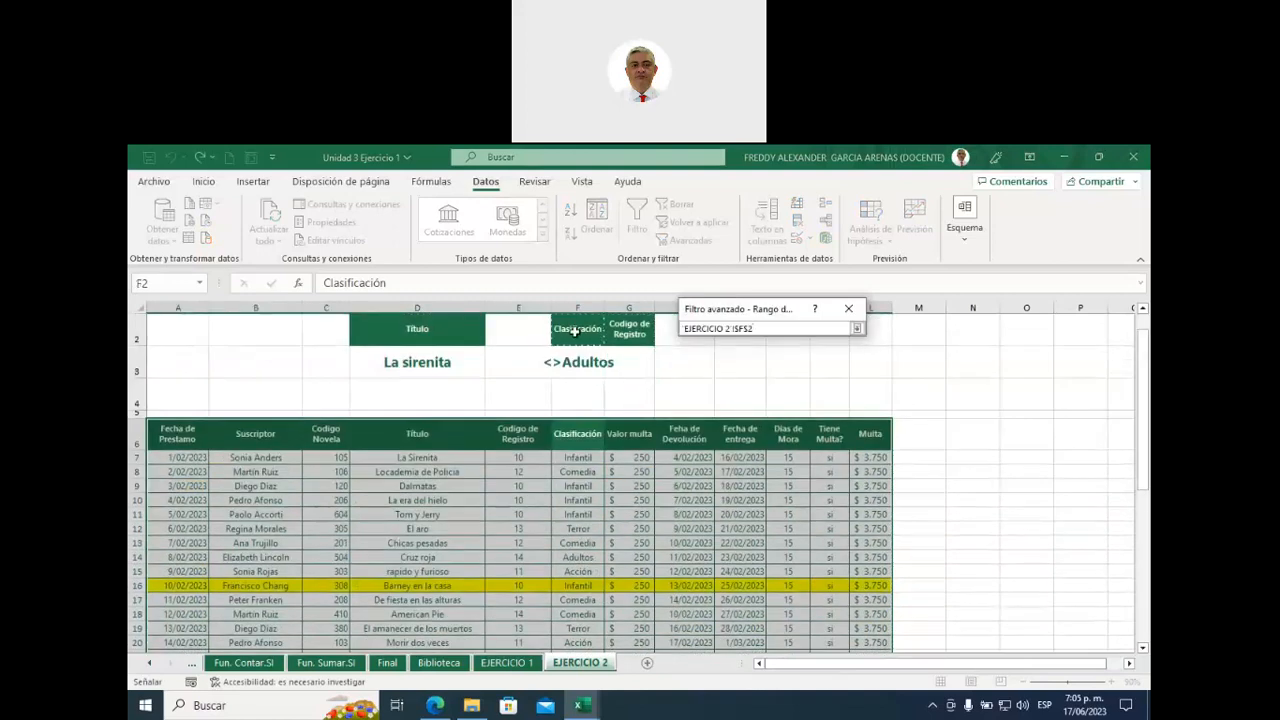
pyautogui.moveTo(575, 330); pyautogui.dragTo(585, 390)
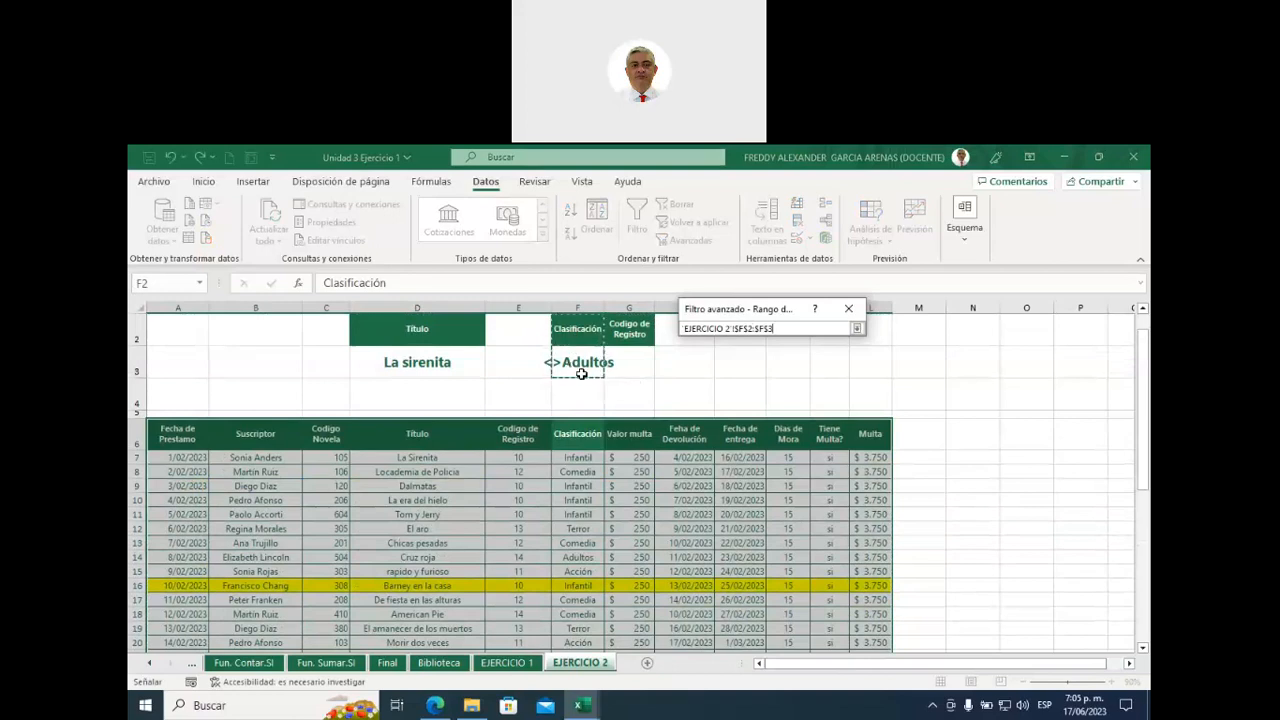
pyautogui.press('Return')
pyautogui.click(769, 459)
# - Check the Clasificación values from F7 to F39 in the filtered rows and review the criteria block D2:G3
pyautogui.scroll(-1, 580, 475)
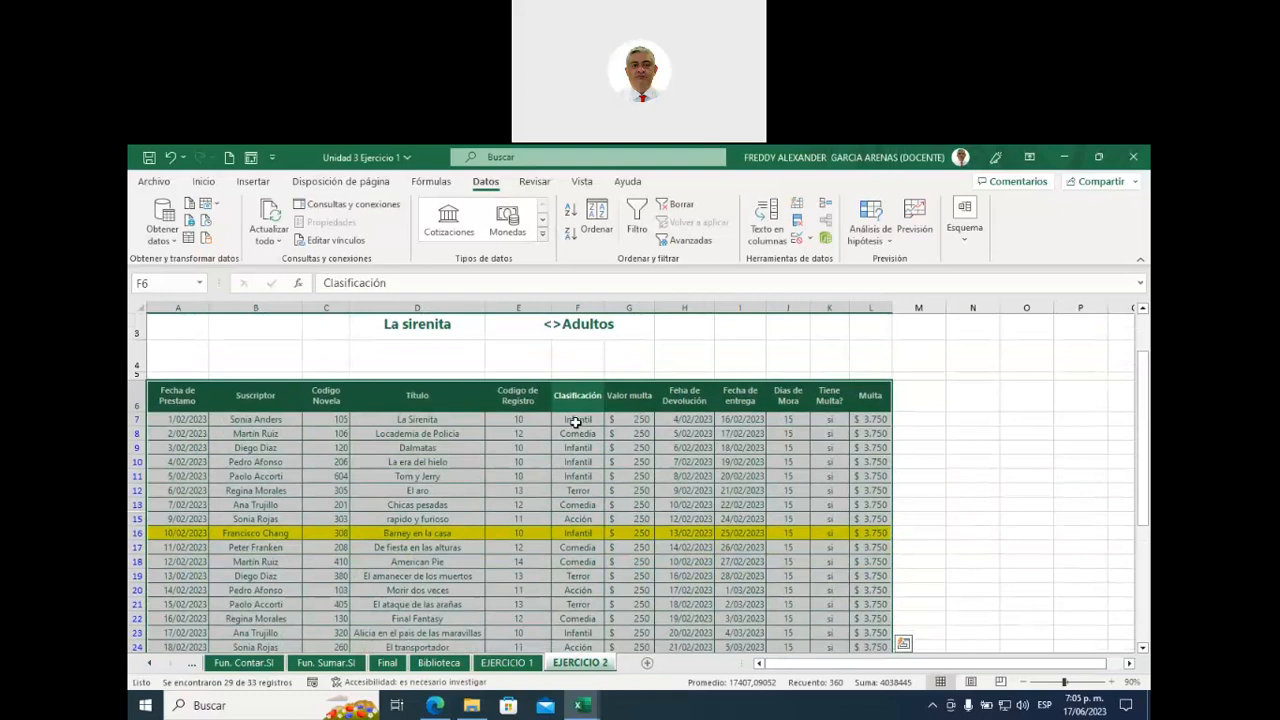
pyautogui.moveTo(577, 421); pyautogui.dragTo(581, 623)
pyautogui.moveTo(580, 628); pyautogui.dragTo(580, 630)
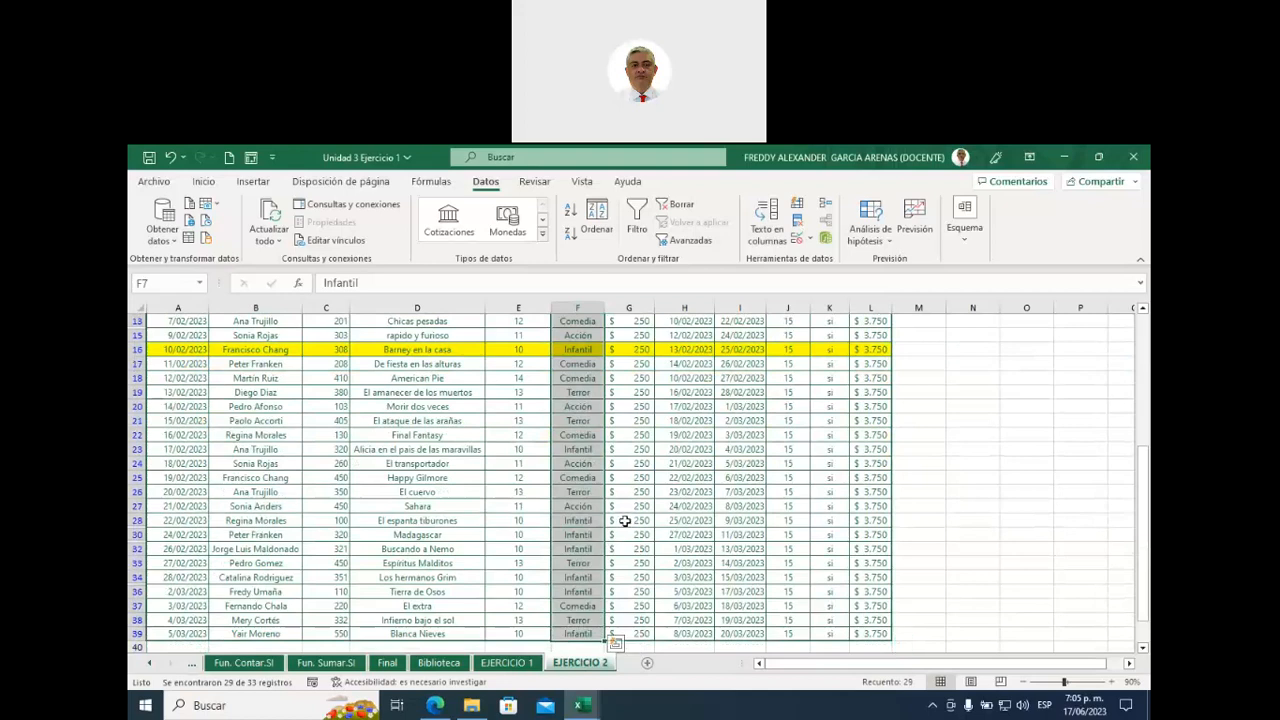
pyautogui.scroll(4, 624, 521)
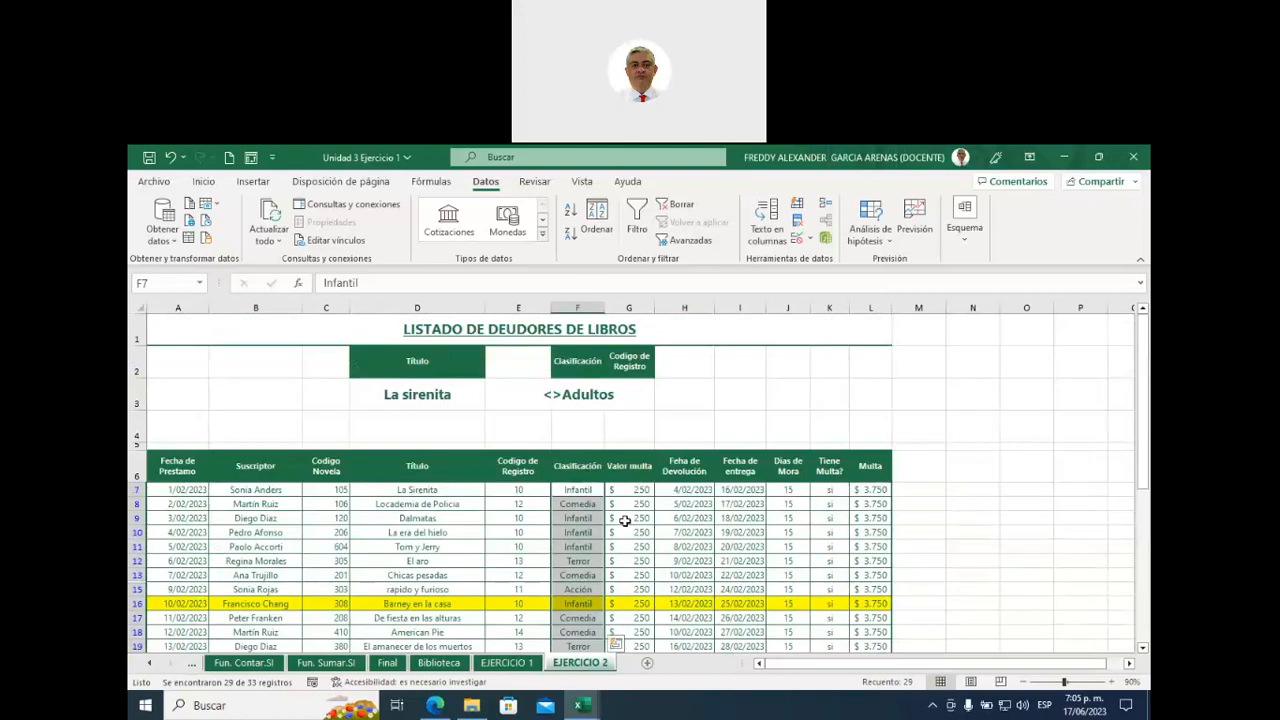
pyautogui.click(577, 396)
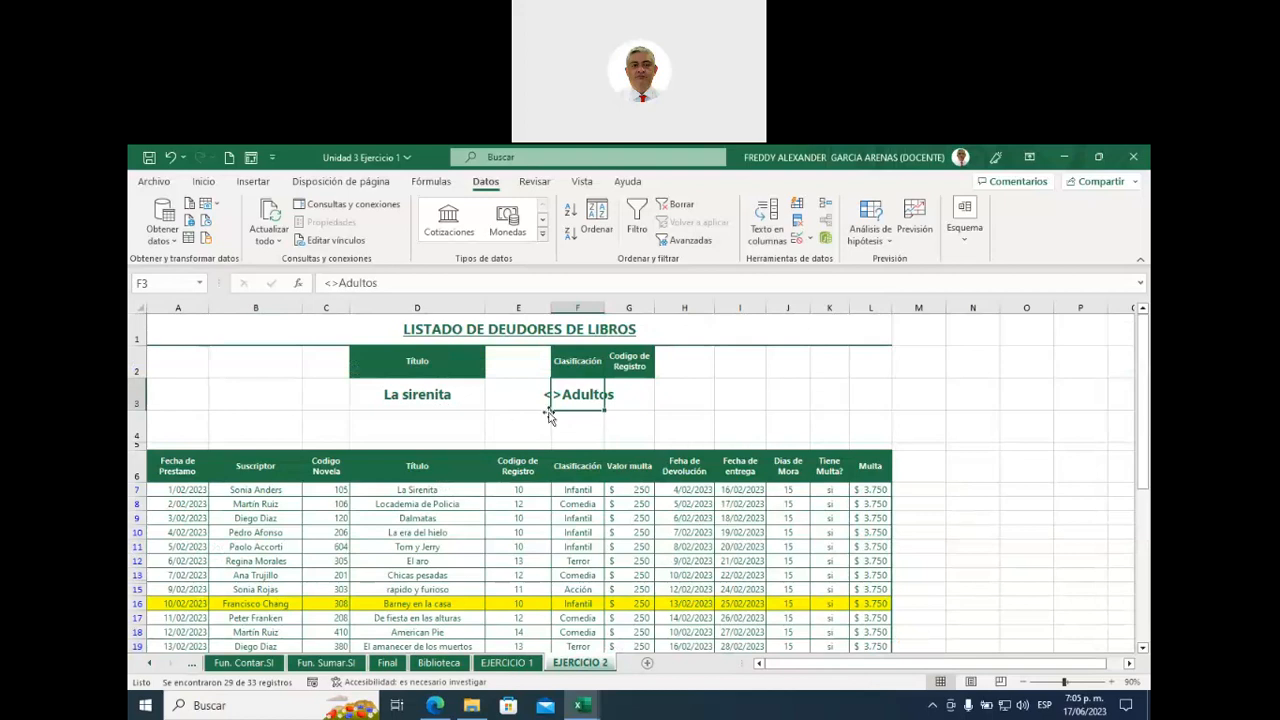
pyautogui.moveTo(416, 354); pyautogui.dragTo(620, 392)
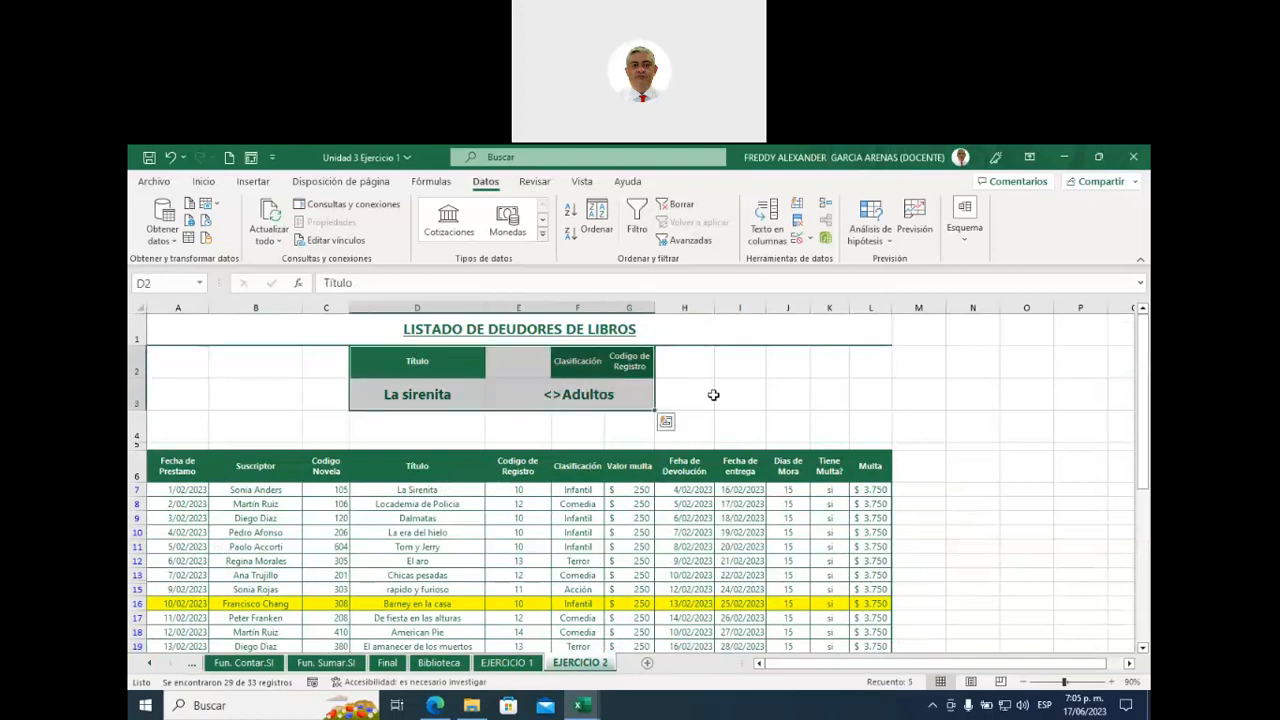
pyautogui.click(710, 395)
# - Define the name Libros for the whole debtors list A6:L39
pyautogui.scroll(-2, 760, 407)
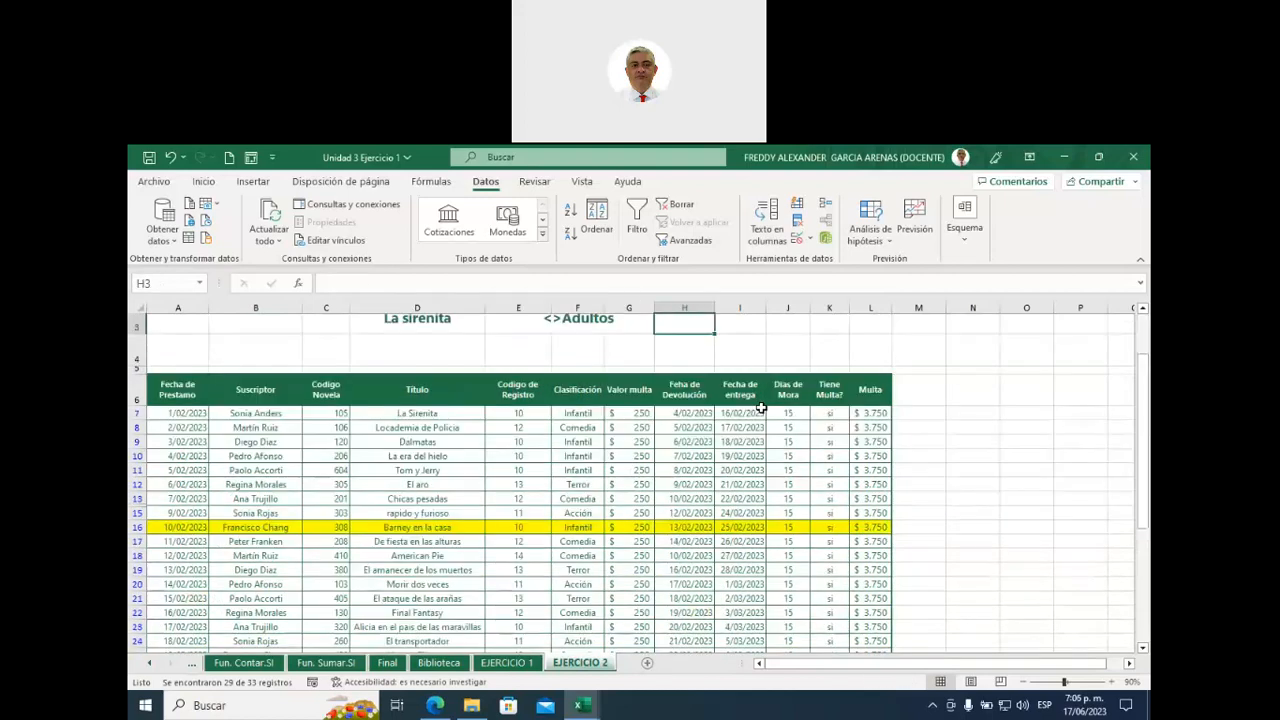
pyautogui.scroll(-1, 700, 440)
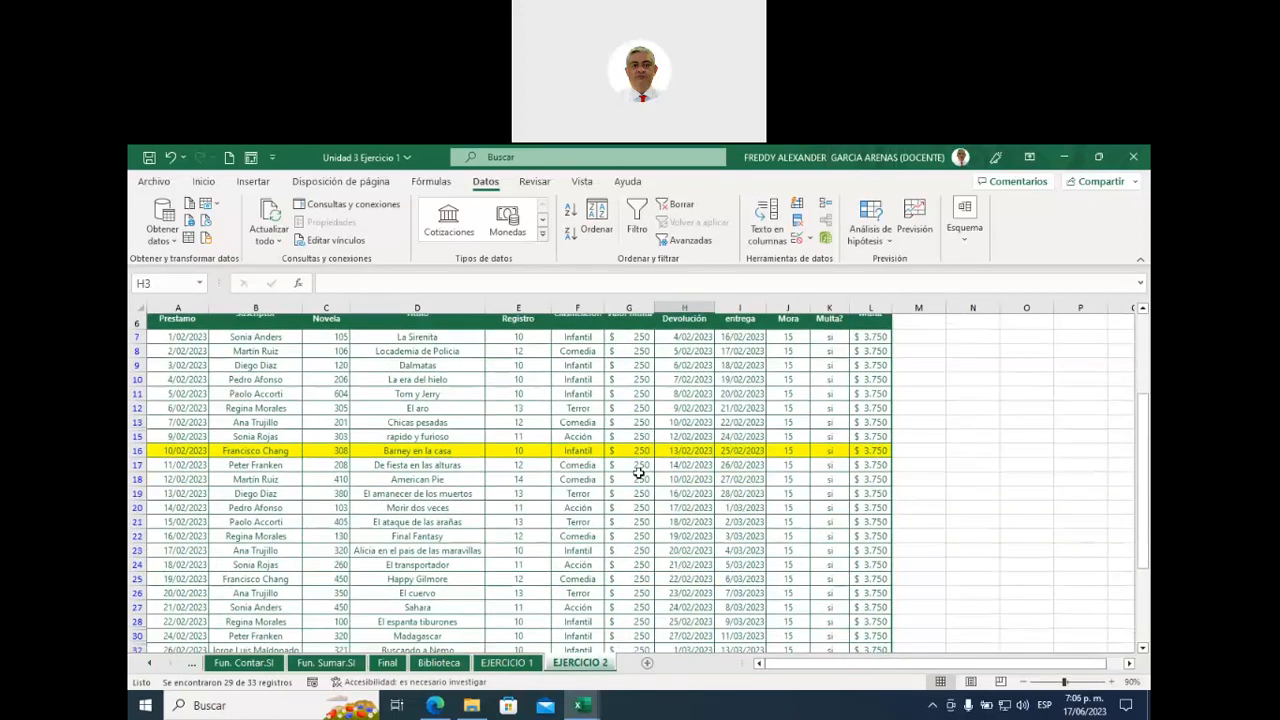
pyautogui.scroll(2, 540, 518)
pyautogui.click(517, 497)
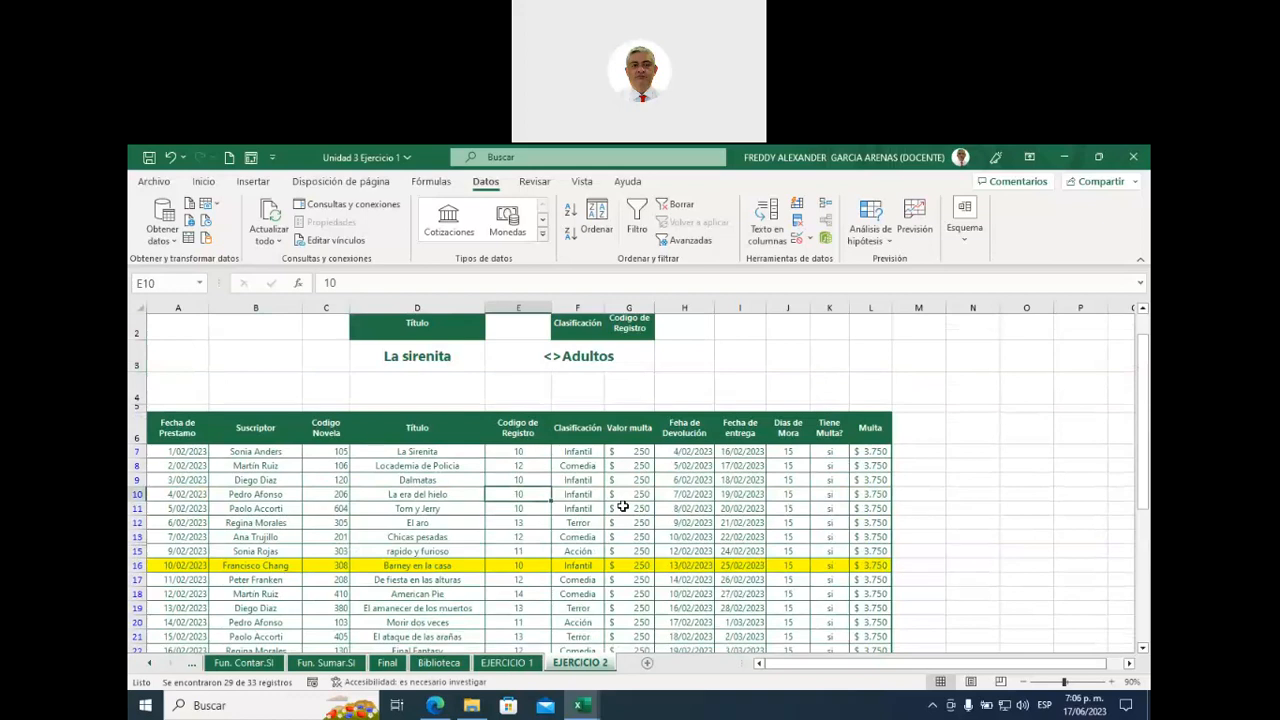
pyautogui.hotkey('ctrl', 'e')
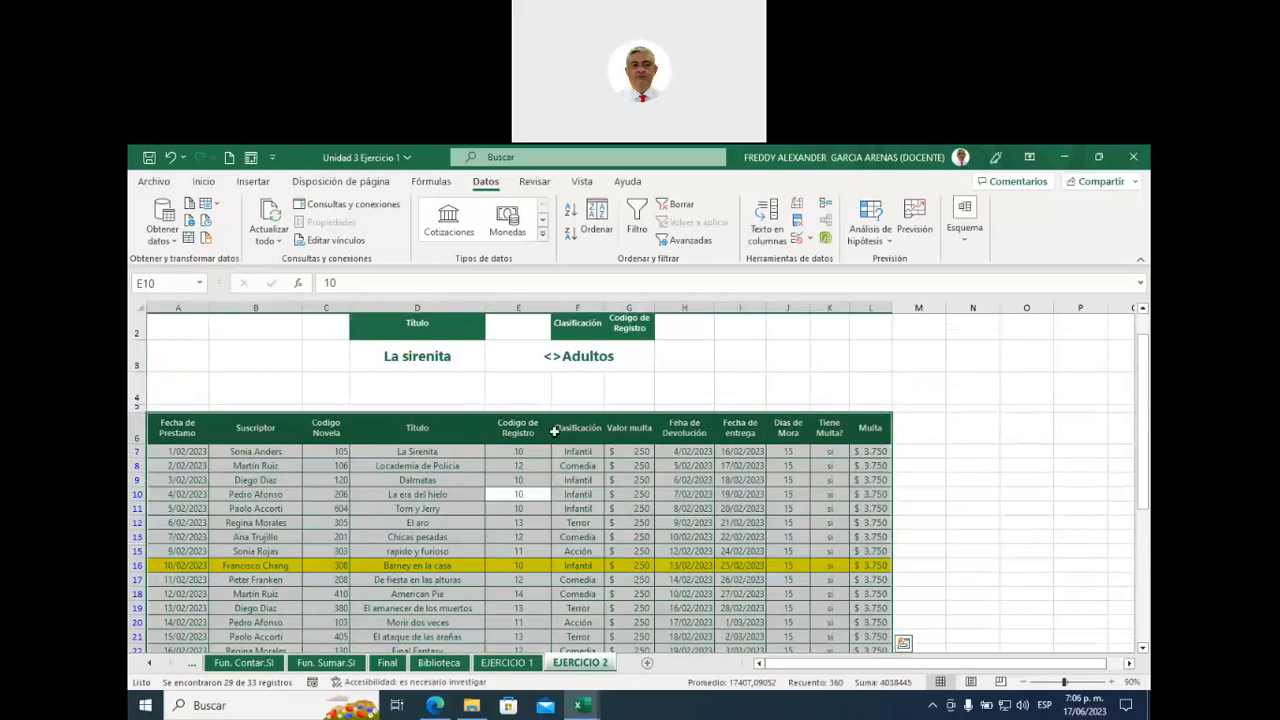
pyautogui.click(436, 182)
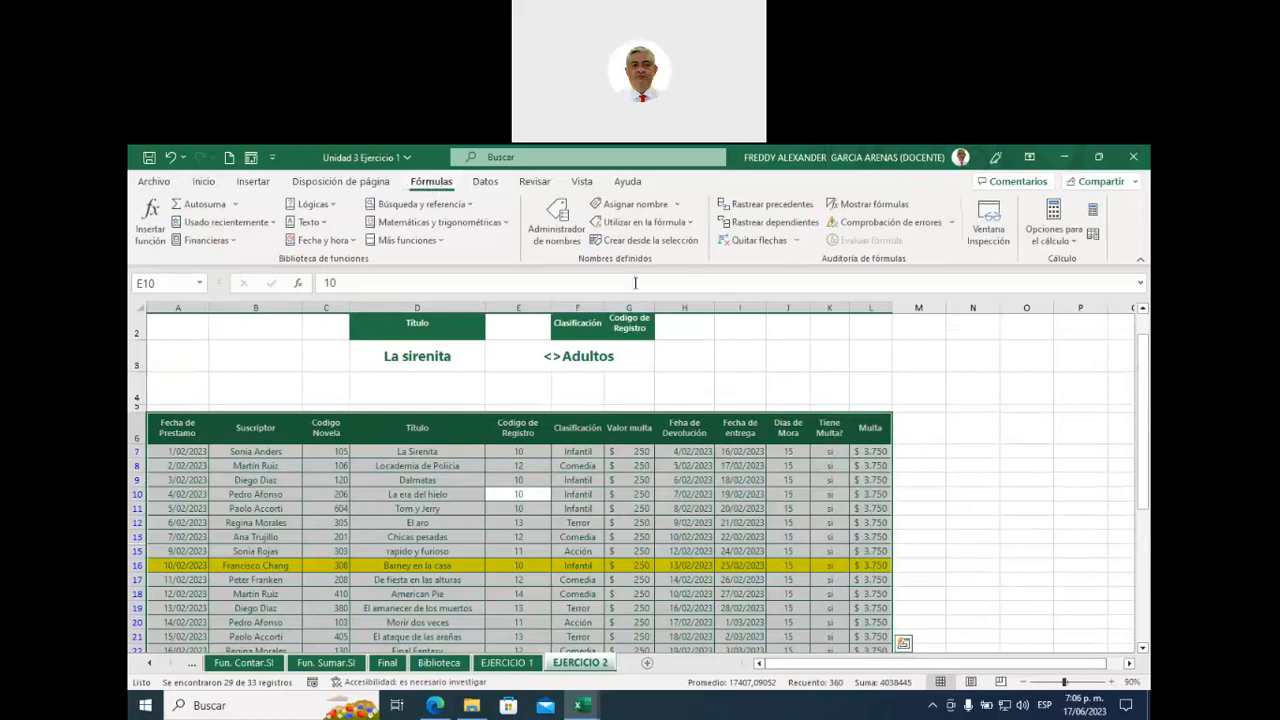
pyautogui.click(620, 205)
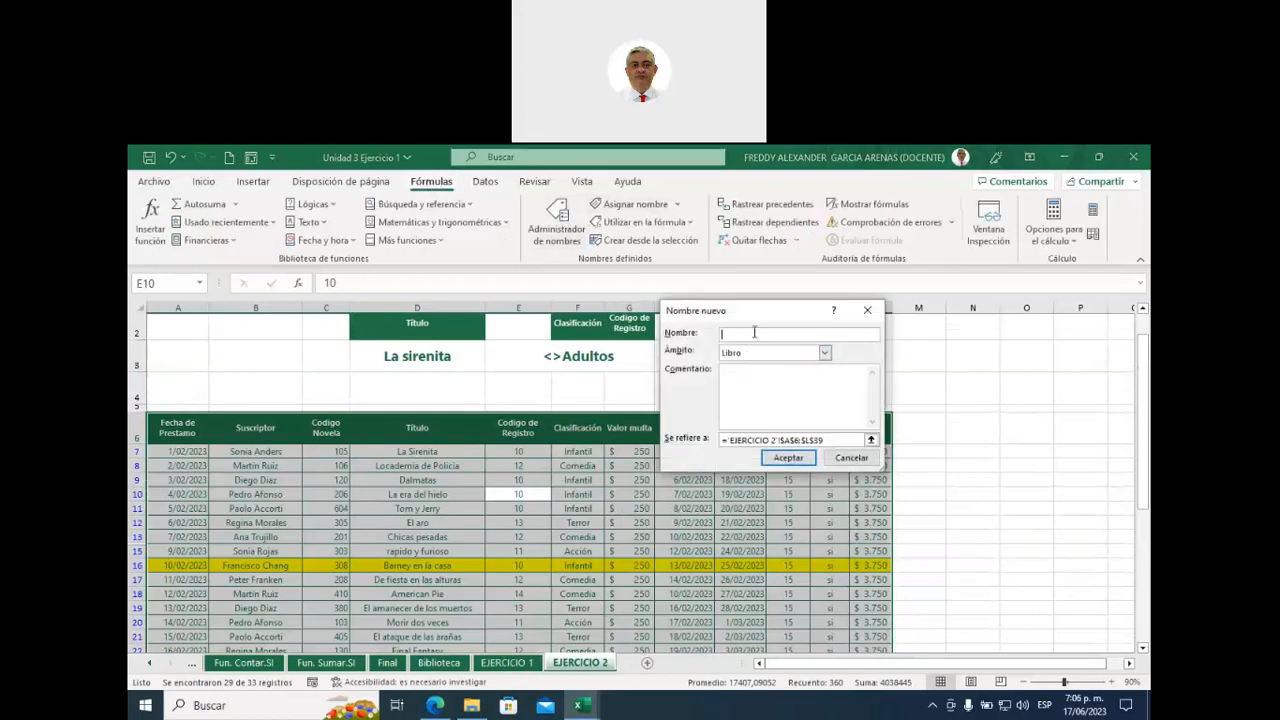
pyautogui.write('Biblio')
pyautogui.press('BackSpace')
pyautogui.press('BackSpace')
pyautogui.press('BackSpace')
pyautogui.press('BackSpace')
pyautogui.press('BackSpace')
pyautogui.press('BackSpace')
pyautogui.write('Libros')
pyautogui.click(789, 458)
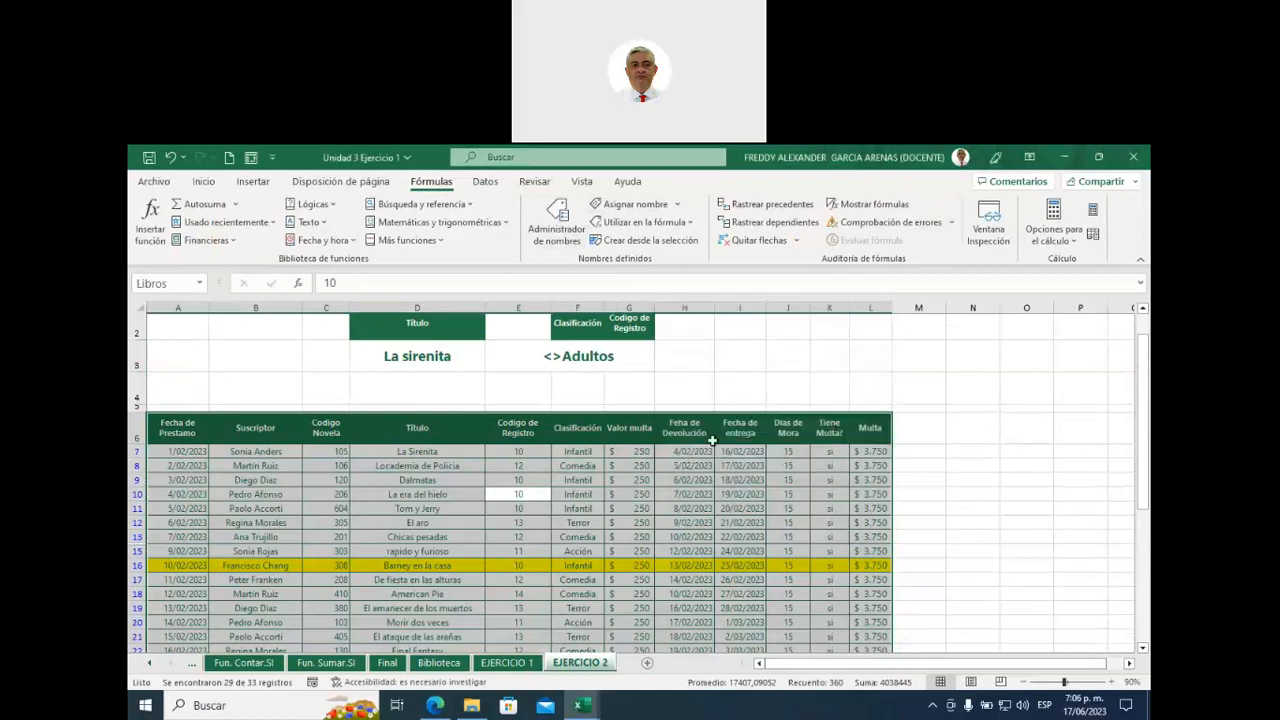
pyautogui.scroll(-4, 731, 455)
pyautogui.scroll(4, 731, 455)
pyautogui.click(990, 405)
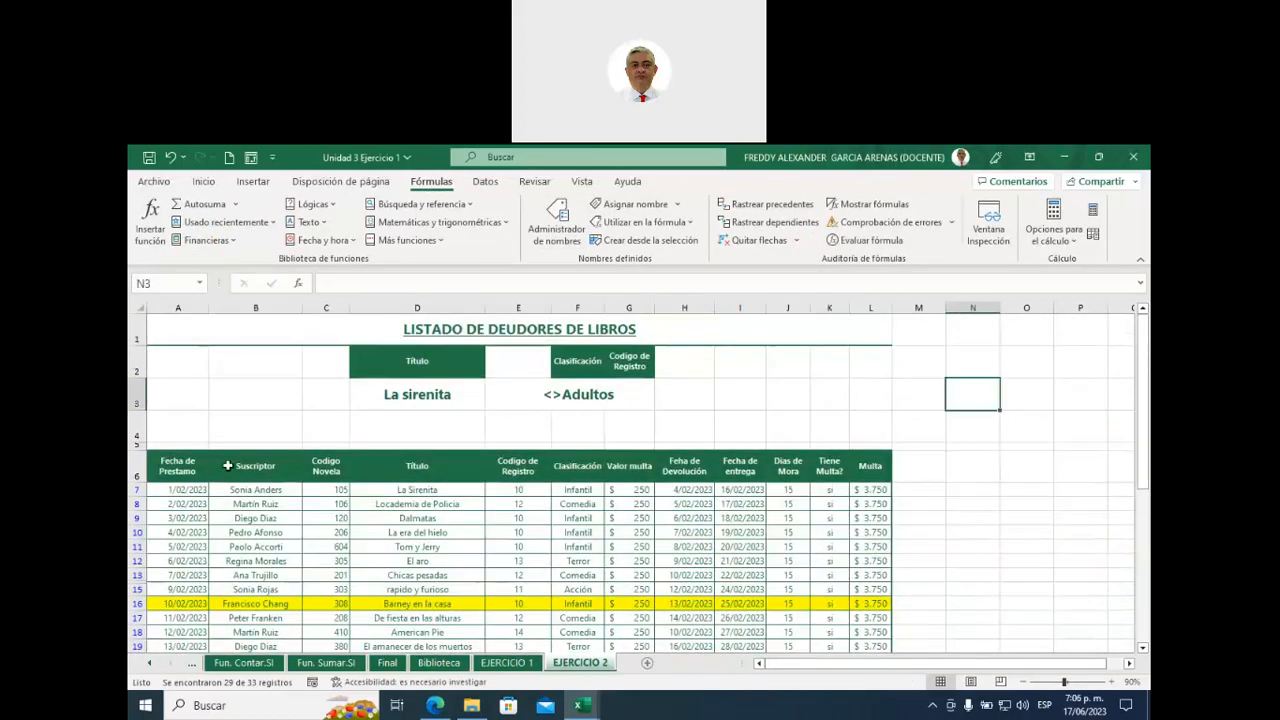
# - Copy the list's header row A6:L6 into a new worksheet starting at cell B2
pyautogui.moveTo(165, 466); pyautogui.dragTo(888, 470)
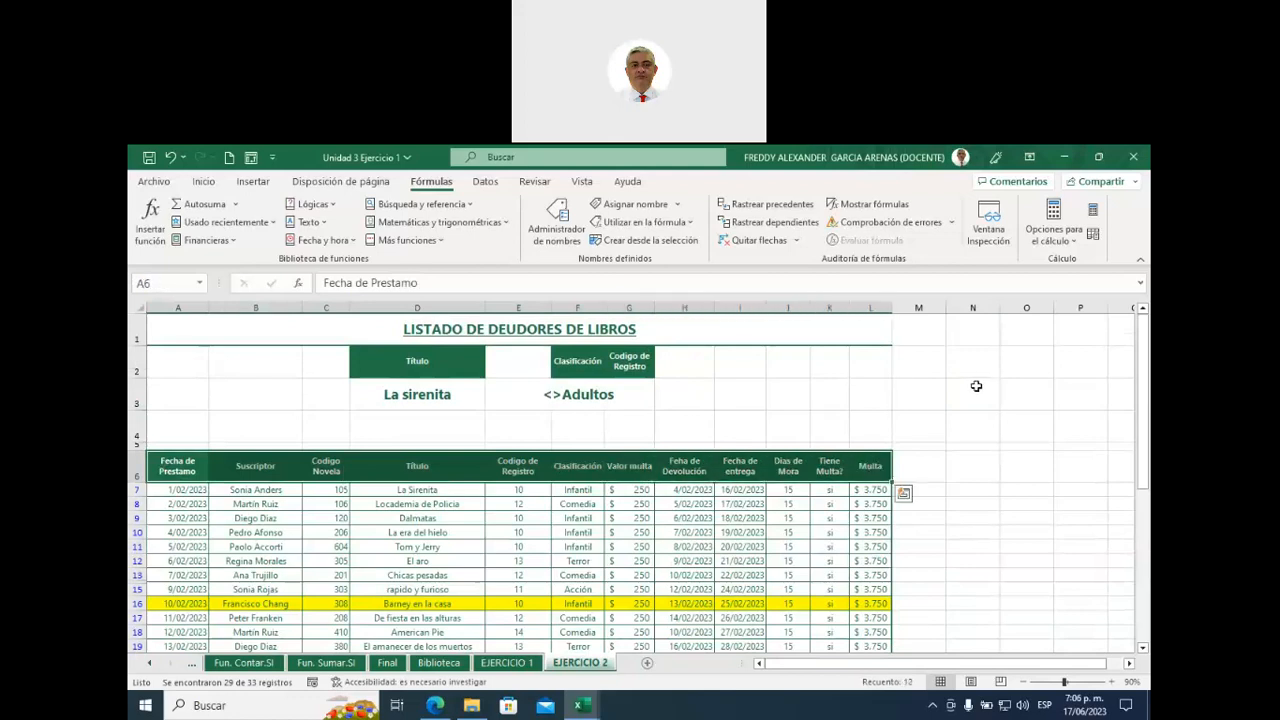
pyautogui.click(448, 465)
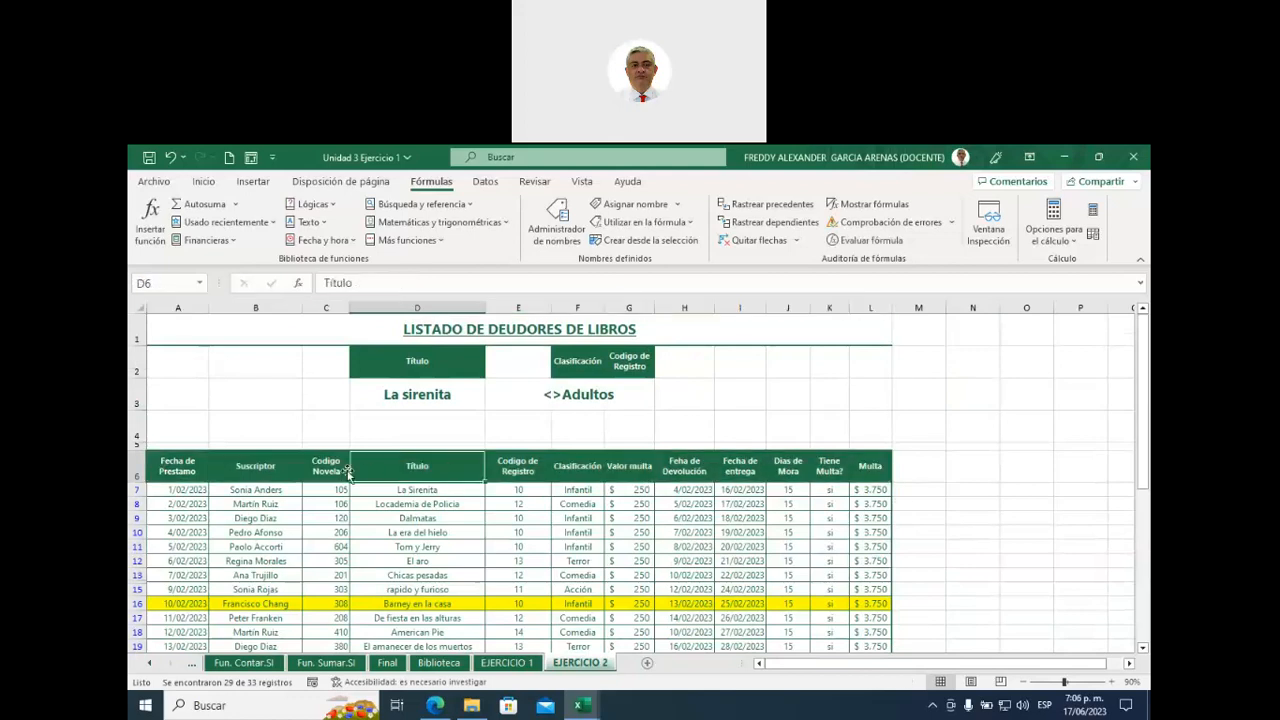
pyautogui.moveTo(169, 465); pyautogui.dragTo(885, 468)
pyautogui.hotkey('ctrl', 'c')
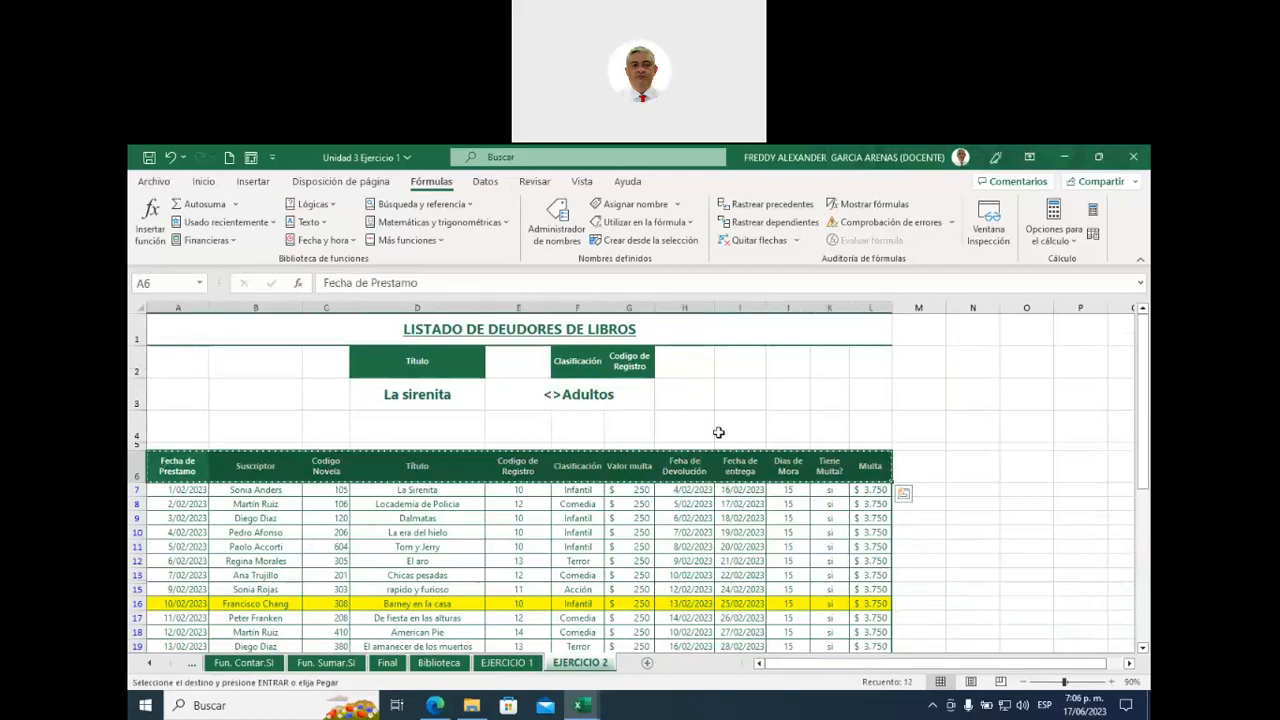
pyautogui.click(645, 663)
pyautogui.click(250, 340)
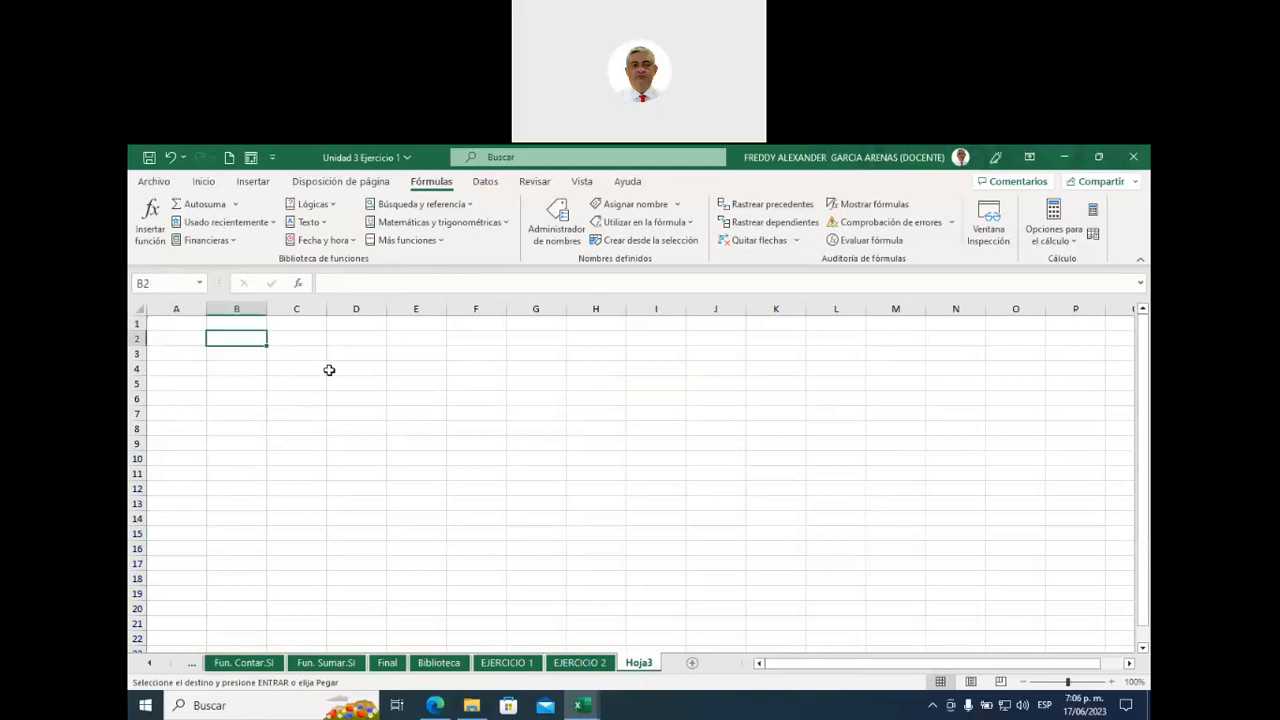
pyautogui.hotkey('ctrl', 'v')
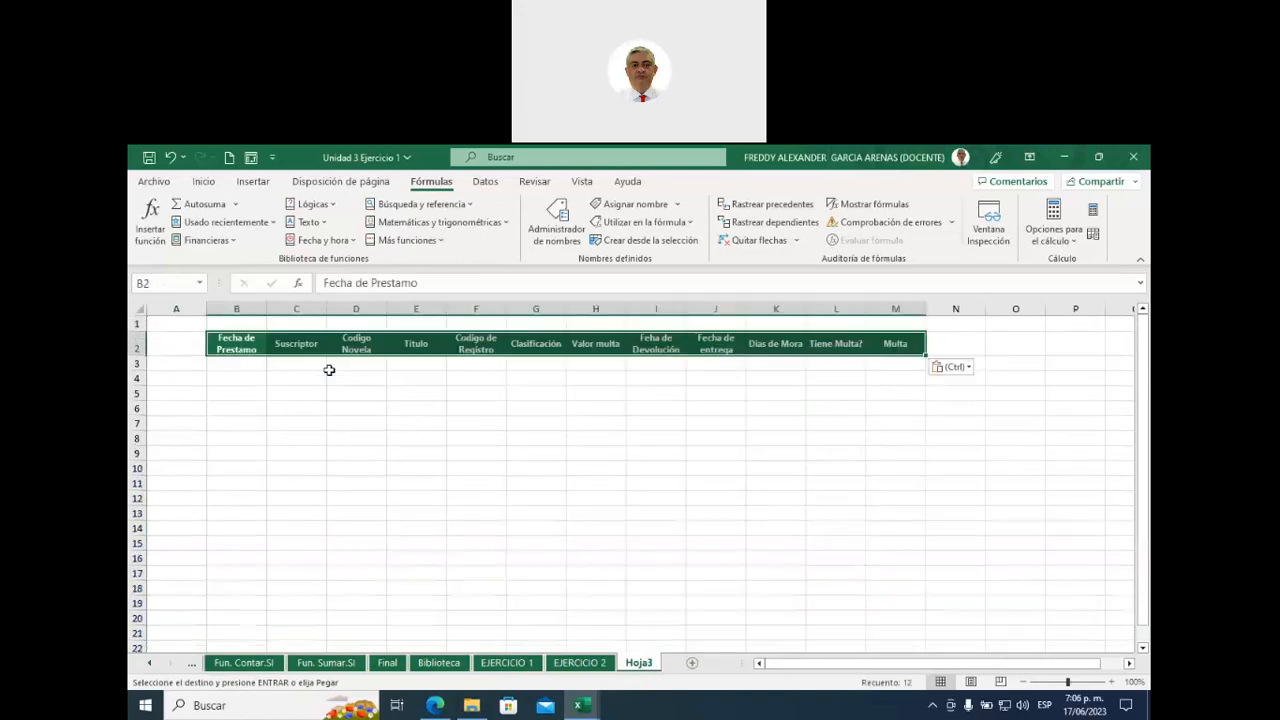
pyautogui.click(581, 407)
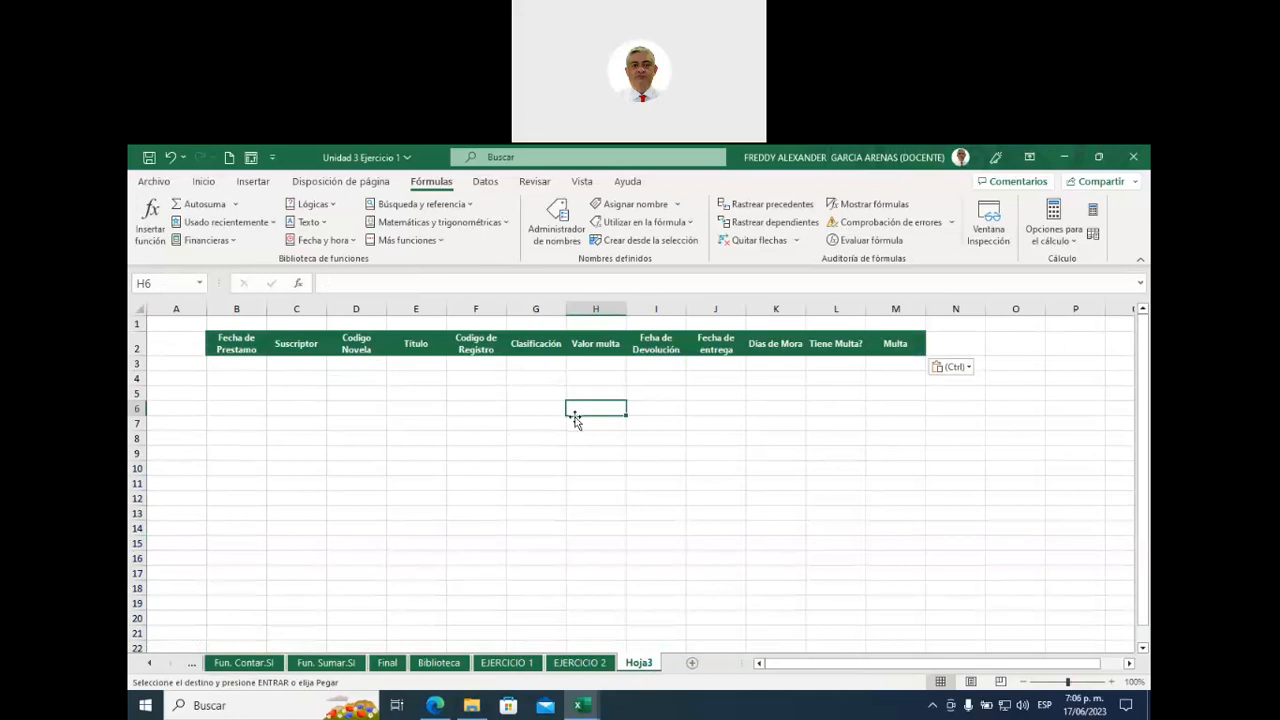
# - Enter Infantil as the Clasificación criterion in G3 of the new sheet Hoja3
pyautogui.click(580, 663)
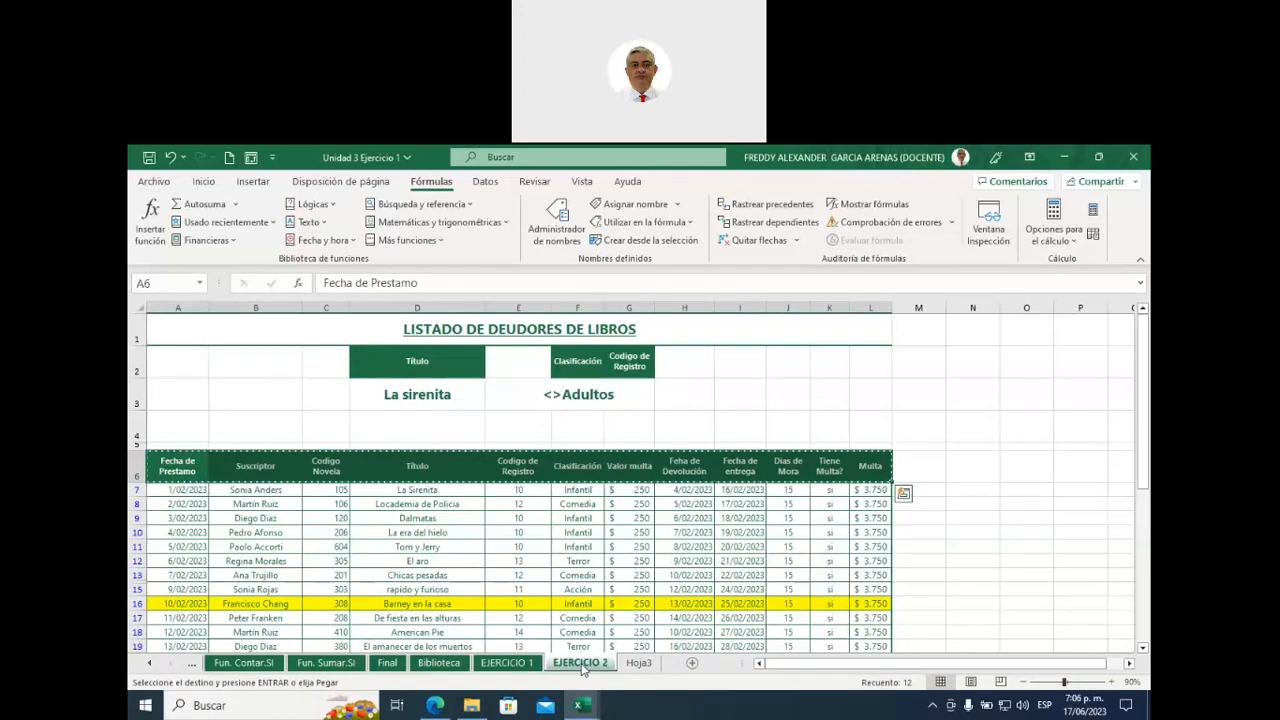
pyautogui.click(637, 663)
pyautogui.click(538, 363)
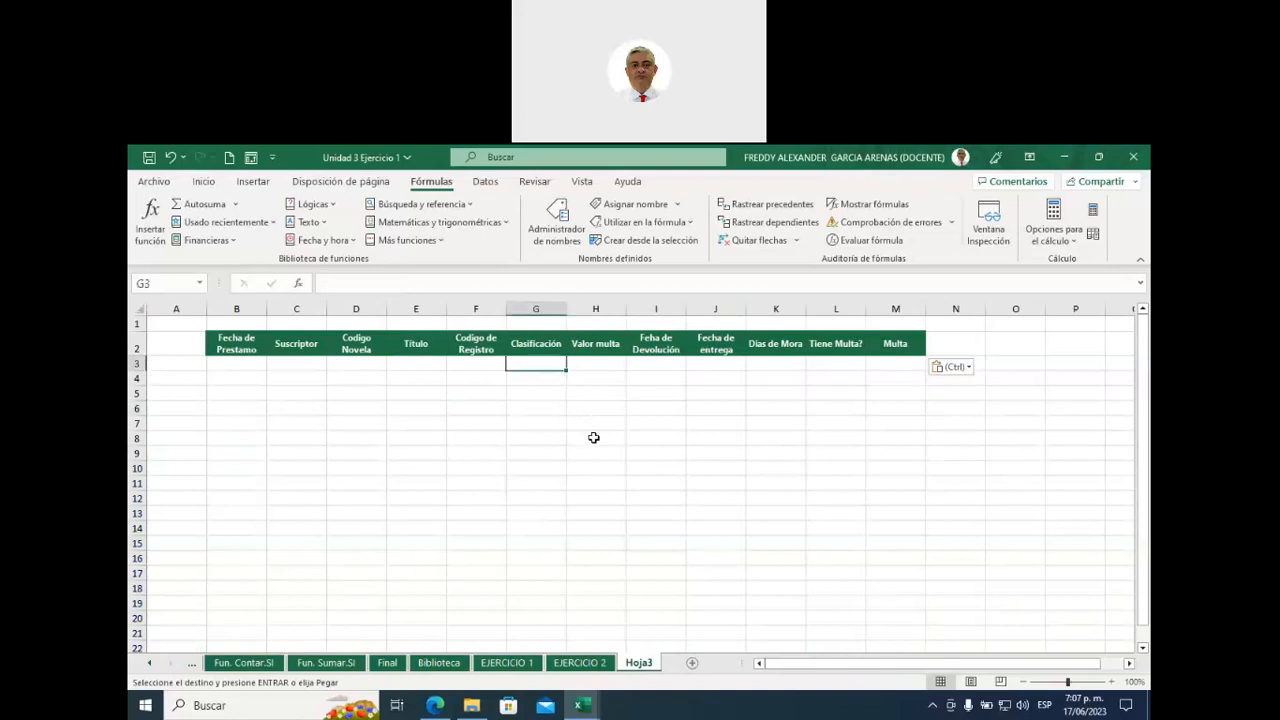
pyautogui.write('Infa')
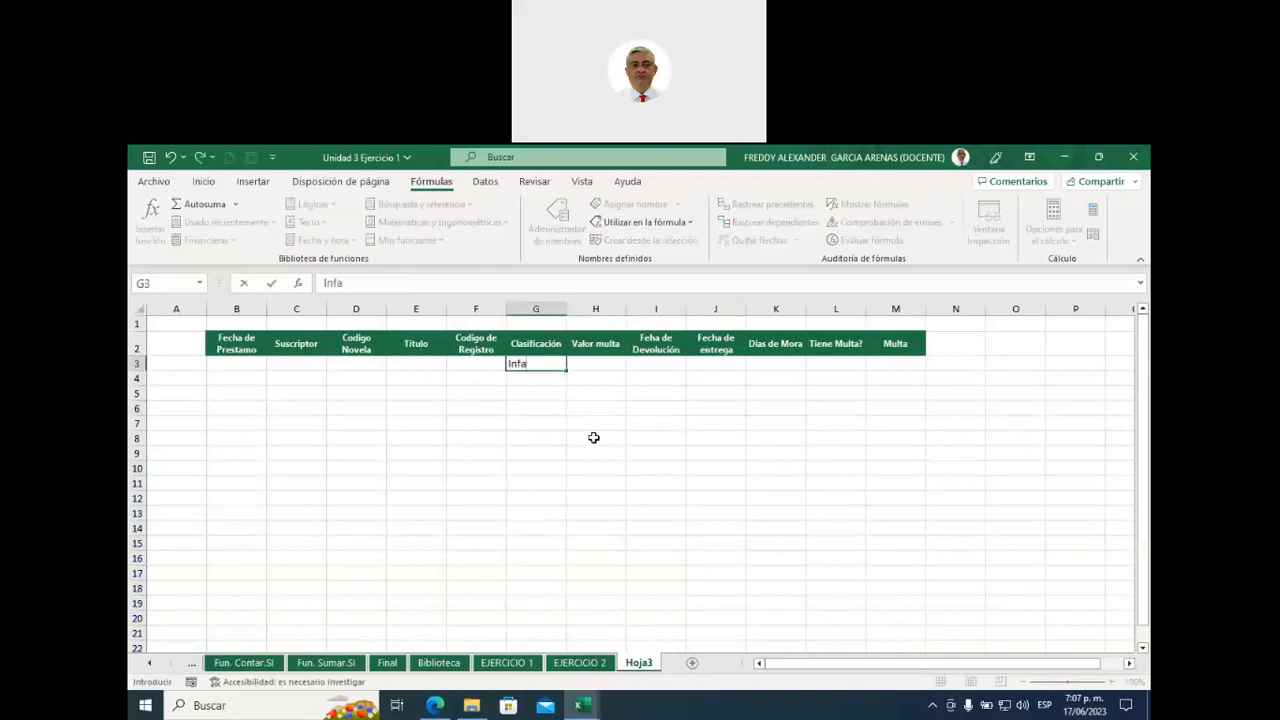
pyautogui.write('til')
pyautogui.press('BackSpace')
pyautogui.press('BackSpace')
pyautogui.press('BackSpace')
pyautogui.press('BackSpace')
pyautogui.write('antil')
pyautogui.click(594, 416)
pyautogui.click(463, 404)
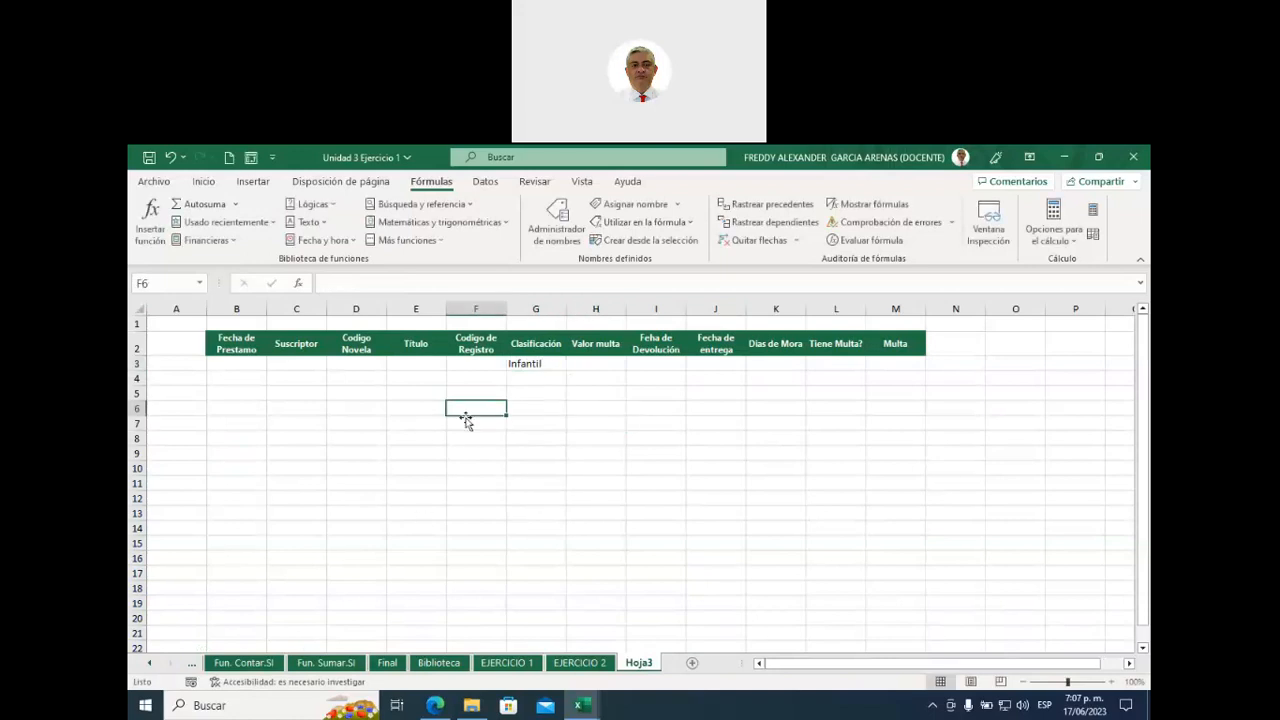
# - Start an advanced filter on Hoja3 that copies to another location, with Libros as the list range
pyautogui.click(486, 182)
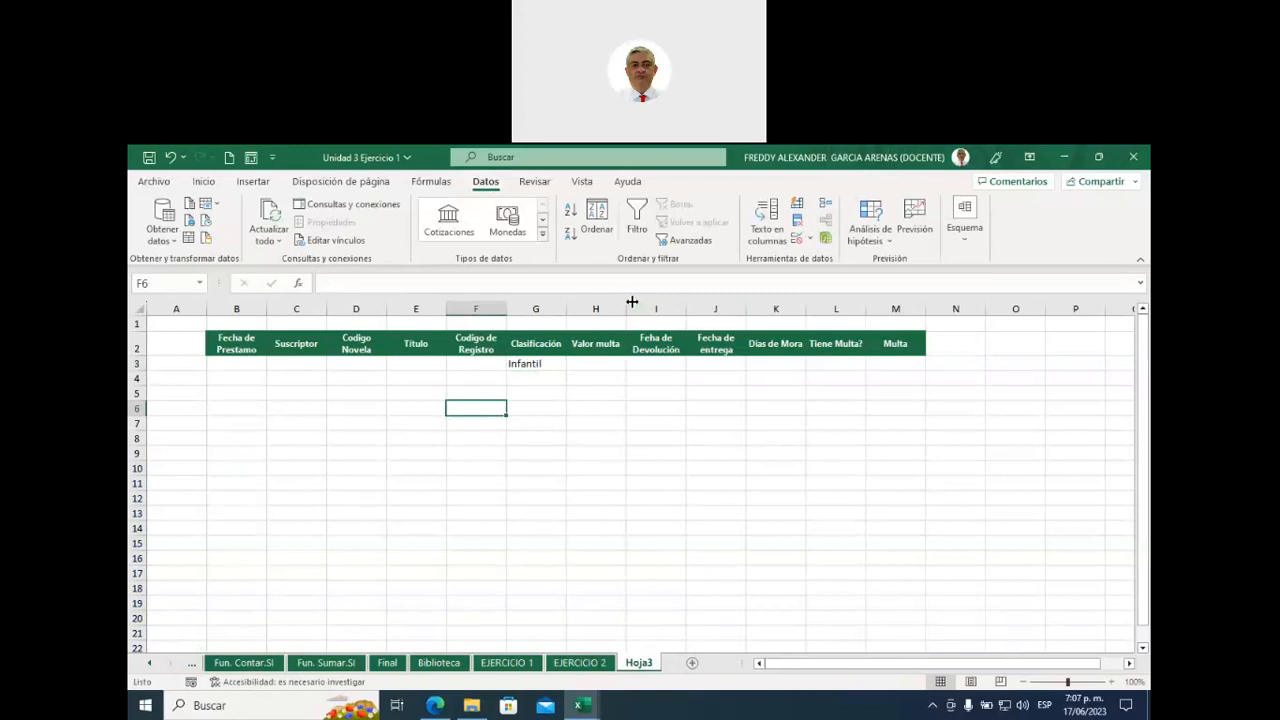
pyautogui.click(692, 241)
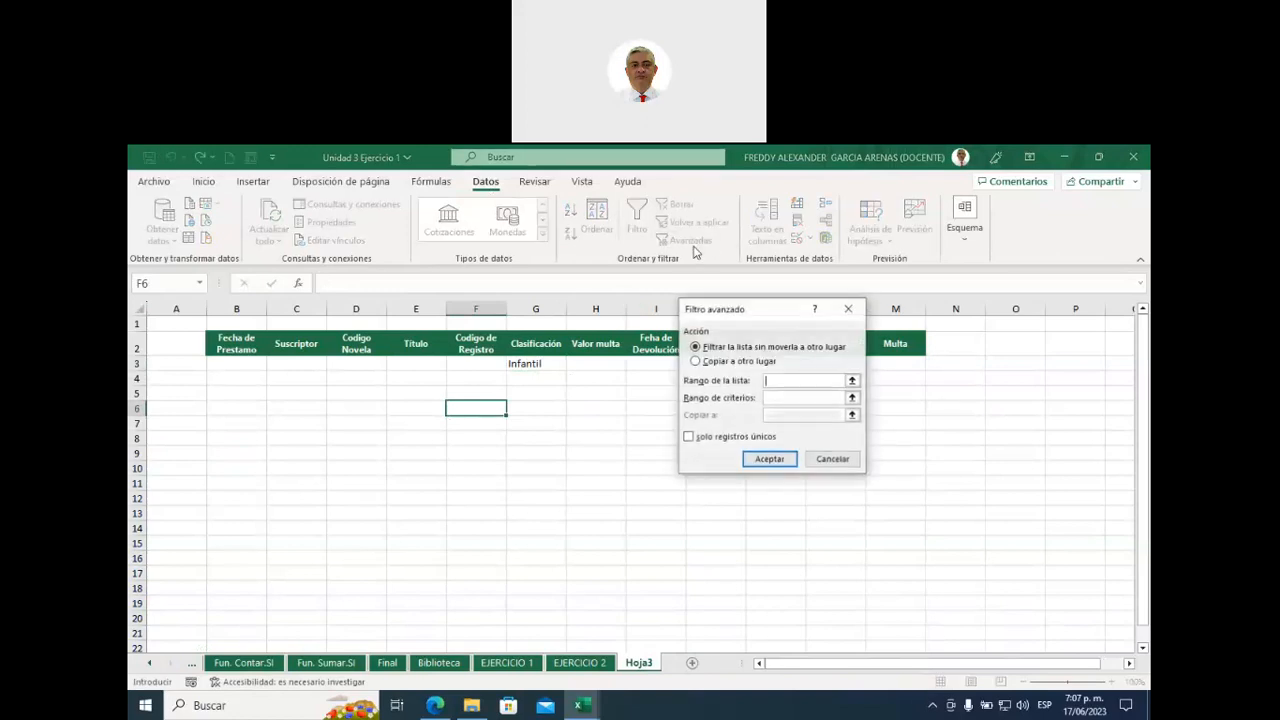
pyautogui.click(696, 362)
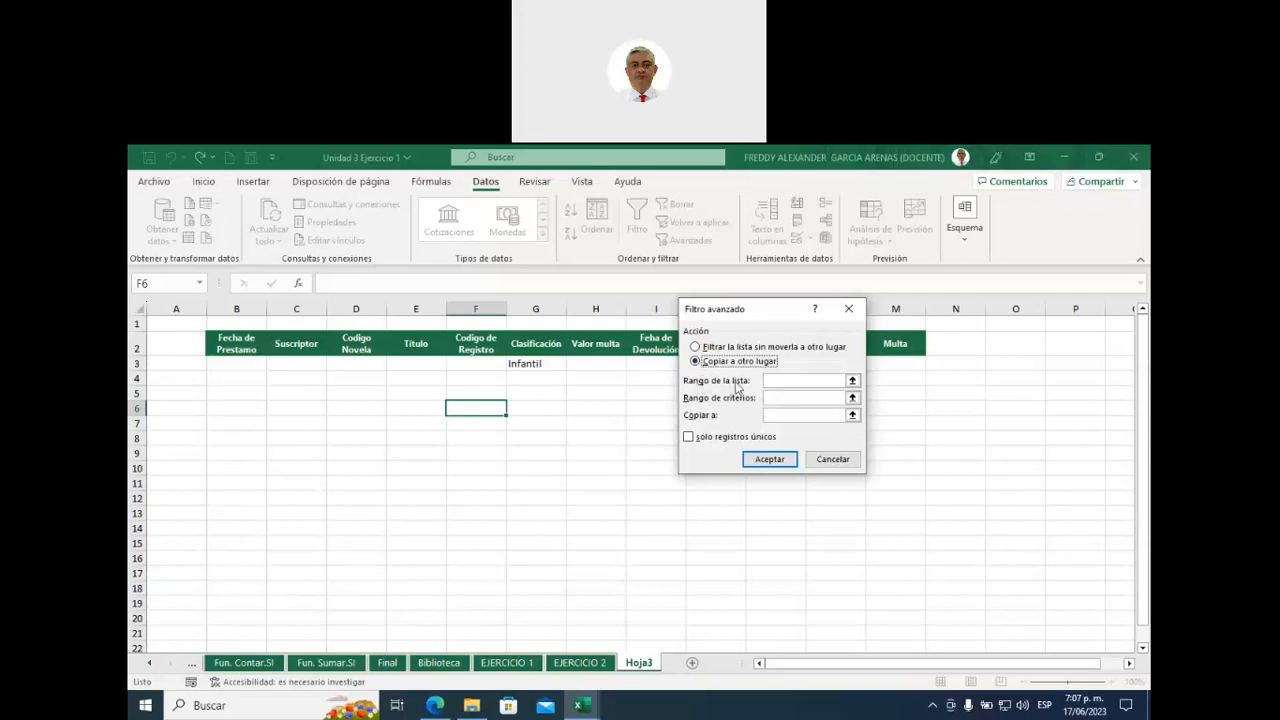
pyautogui.click(770, 381)
pyautogui.write('Libro')
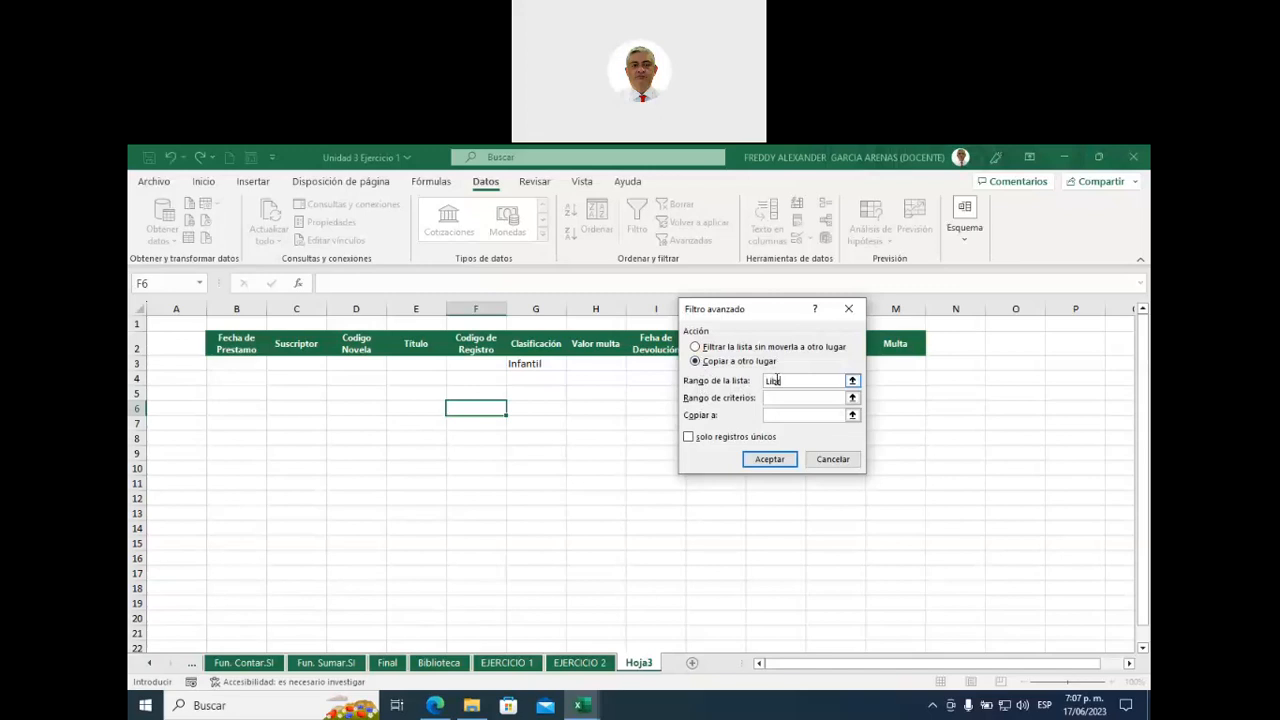
pyautogui.write('s')
# - Set the advanced filter's criteria range to the Clasificación header and its Infantil value, G2:G3 of Hoja3
pyautogui.click(852, 398)
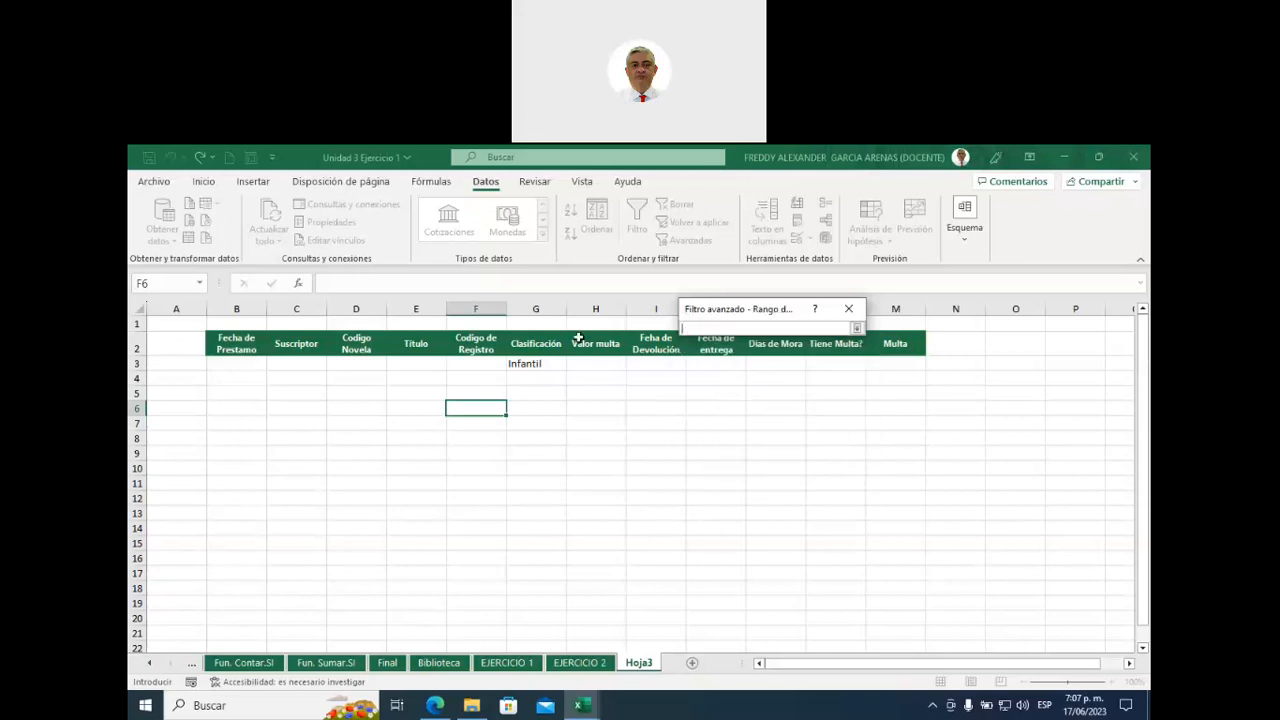
pyautogui.click(540, 348)
pyautogui.moveTo(540, 358); pyautogui.dragTo(541, 365)
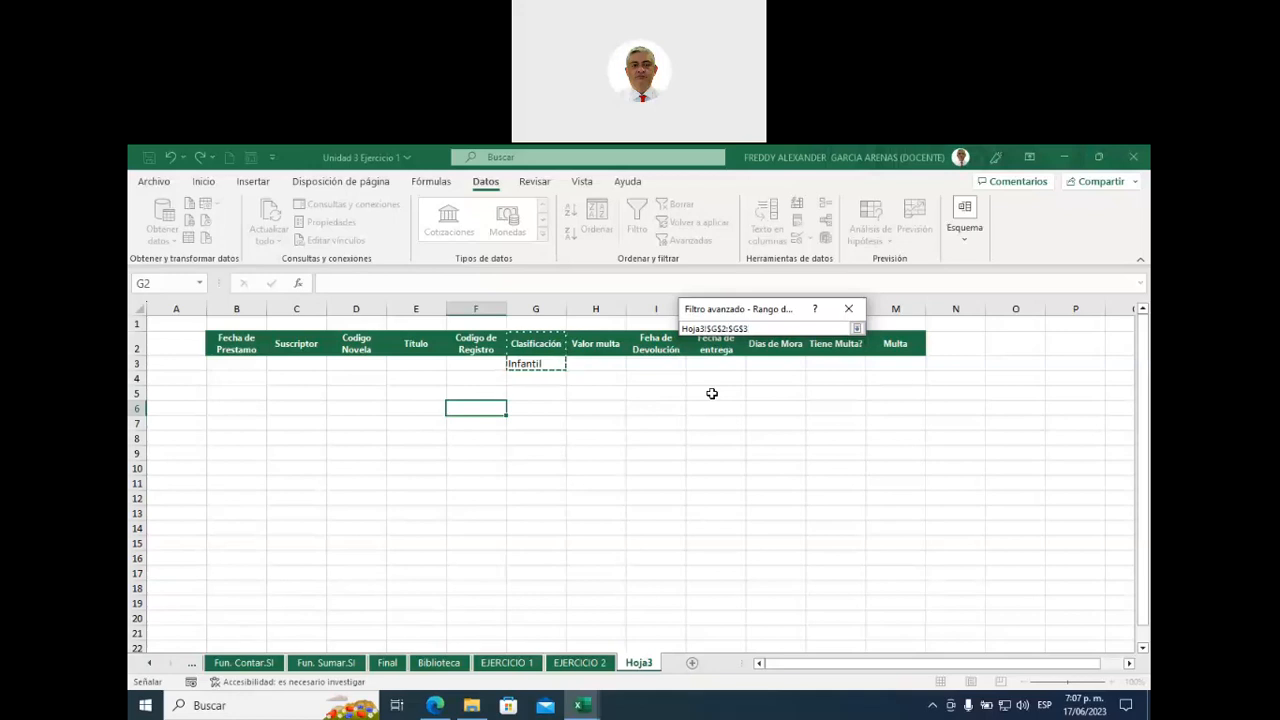
pyautogui.press('Return')
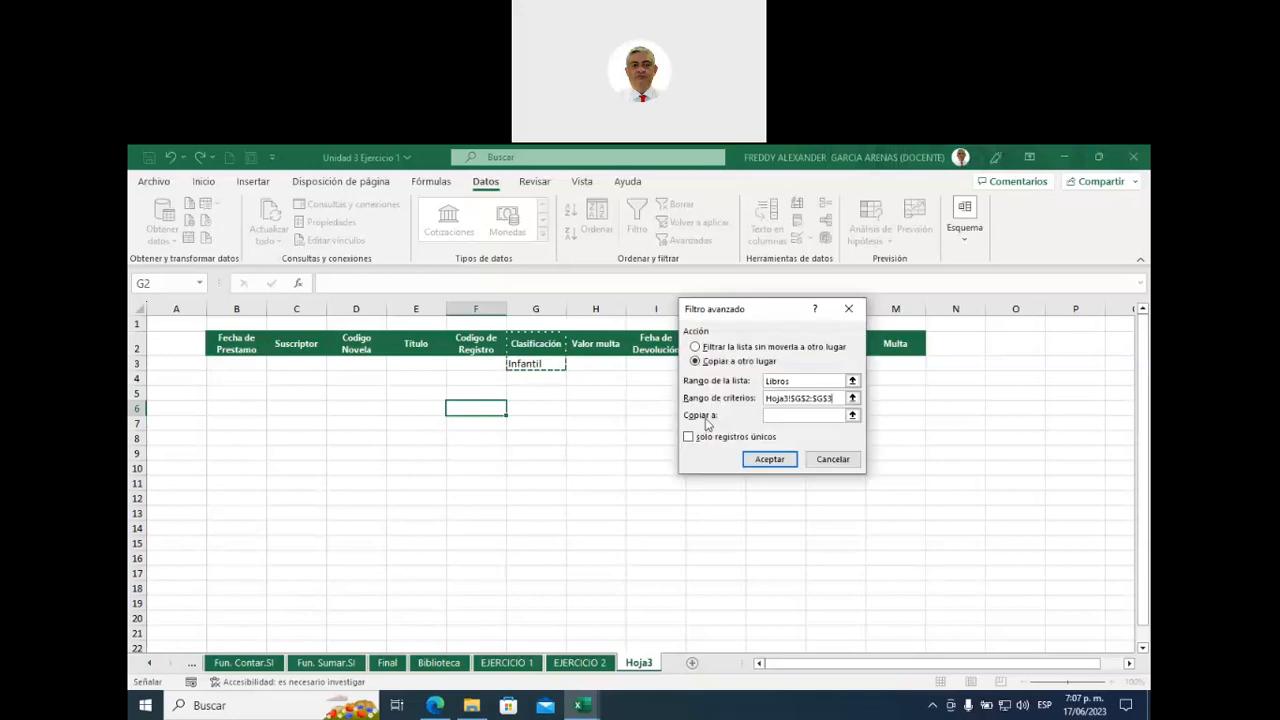
# - Set cell B6 of Hoja3 as the copy destination and run the advanced filter
pyautogui.click(852, 415)
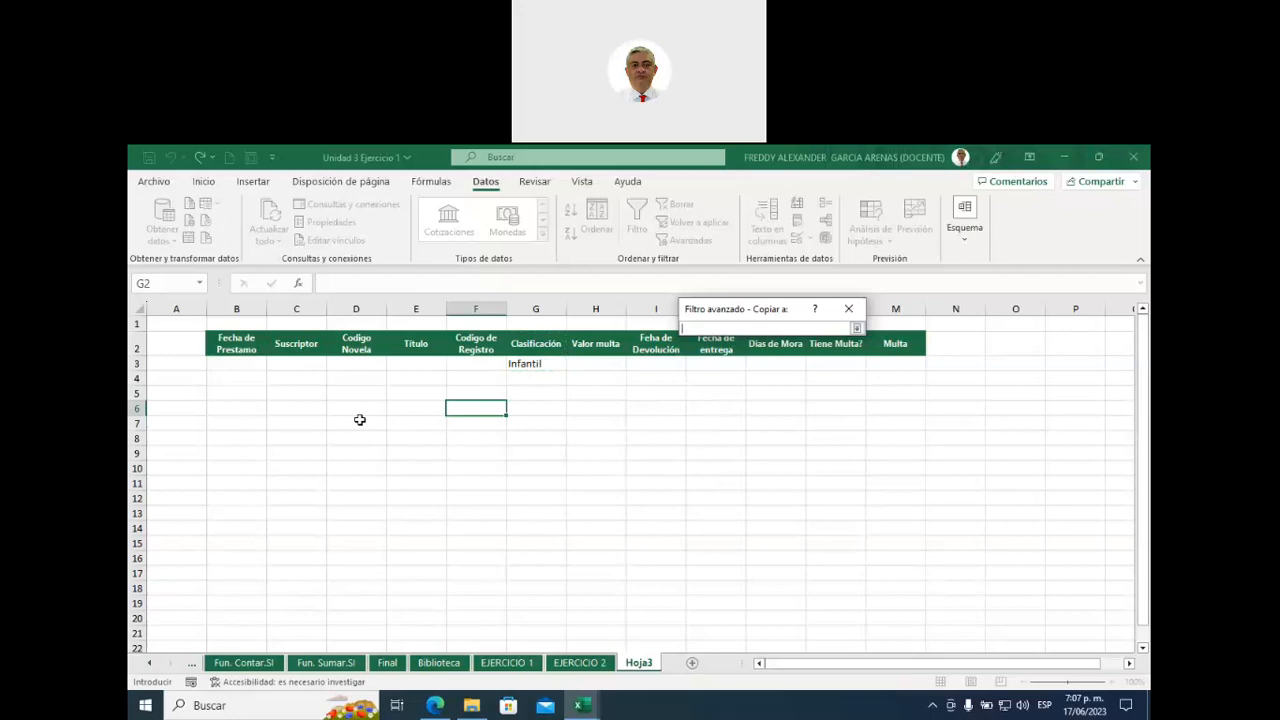
pyautogui.click(229, 410)
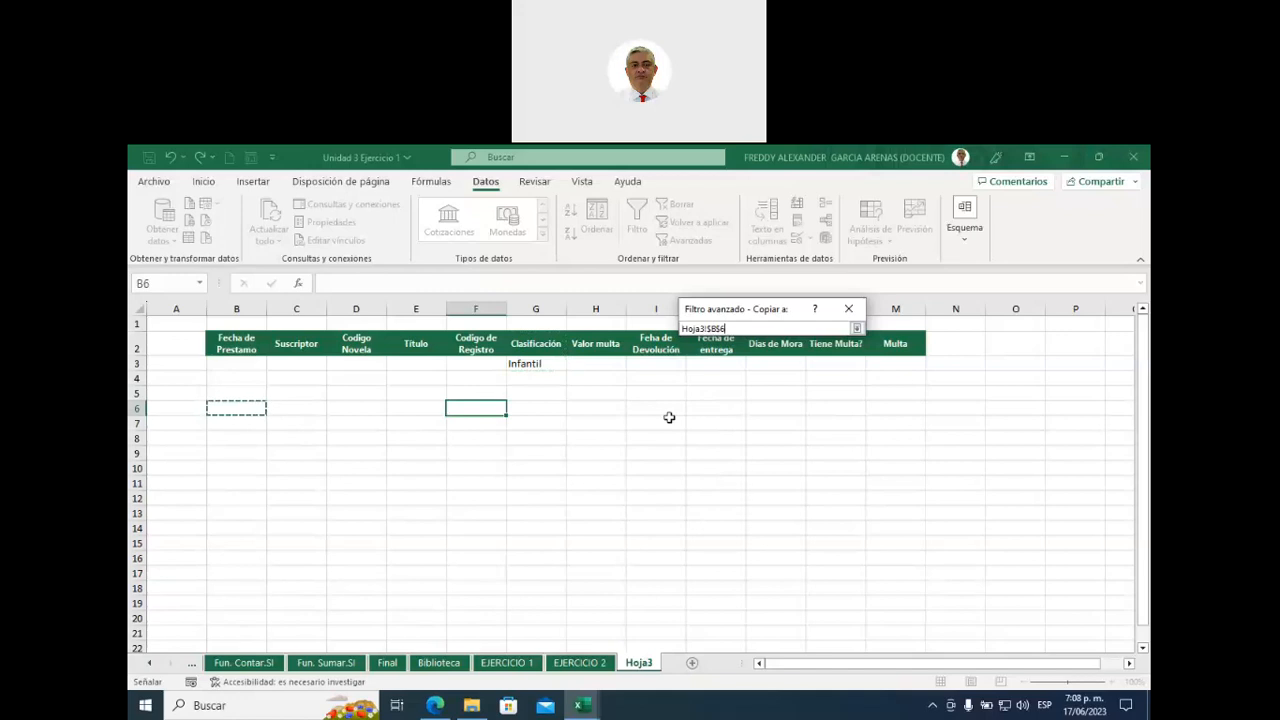
pyautogui.press('Return')
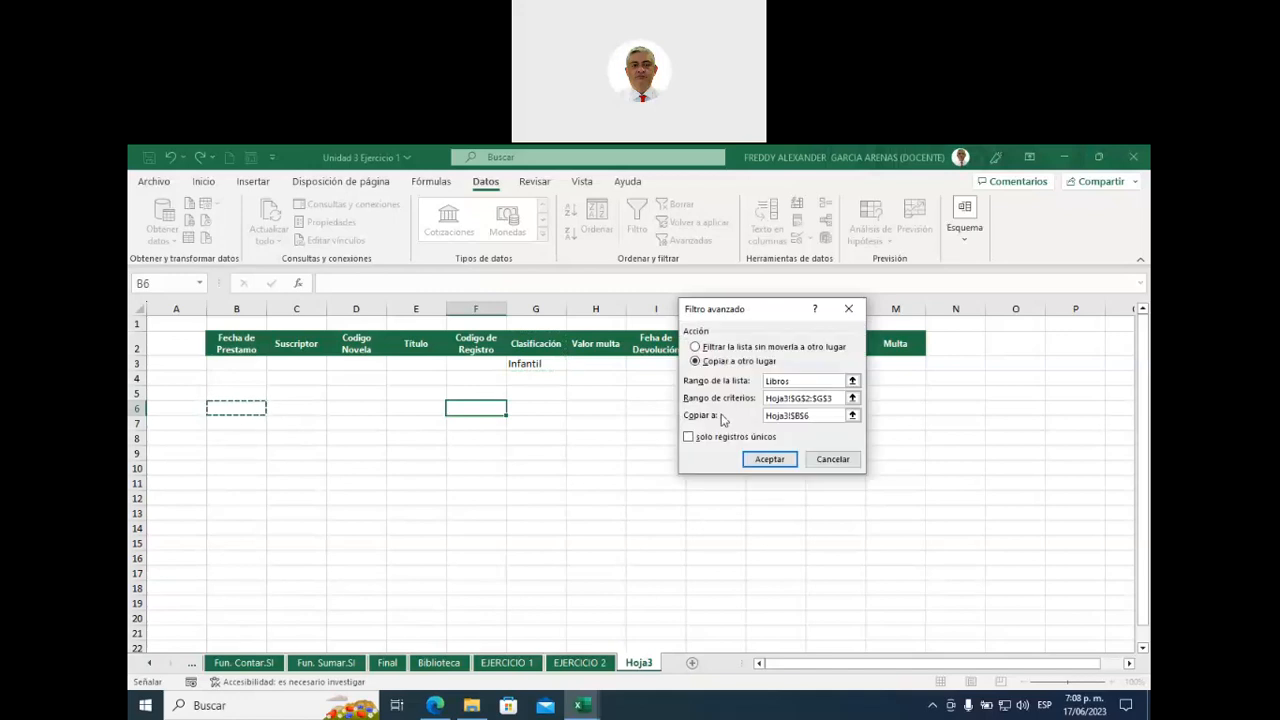
pyautogui.click(770, 462)
pyautogui.click(770, 462)
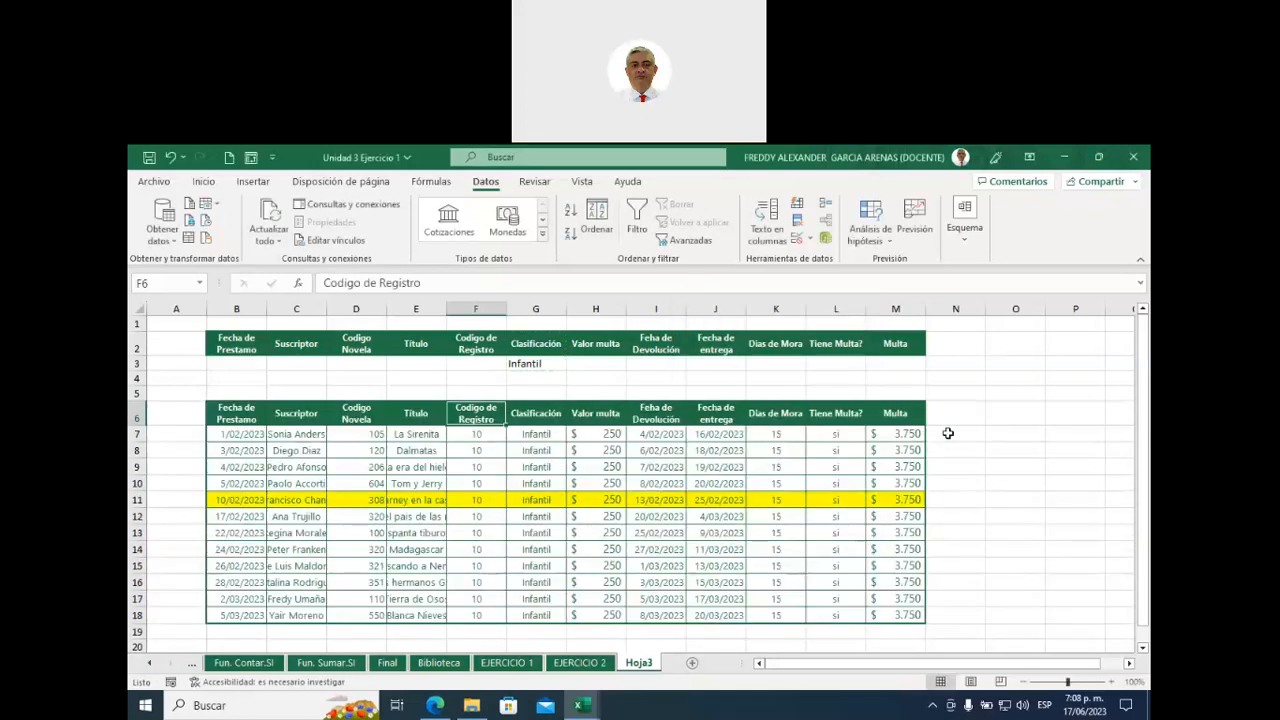
# - Compare the debtors list and criteria on EJERCICIO 2 with the extracted records B6:M18 on Hoja3, checking their Clasificación column
pyautogui.click(580, 663)
pyautogui.scroll(-5, 540, 597)
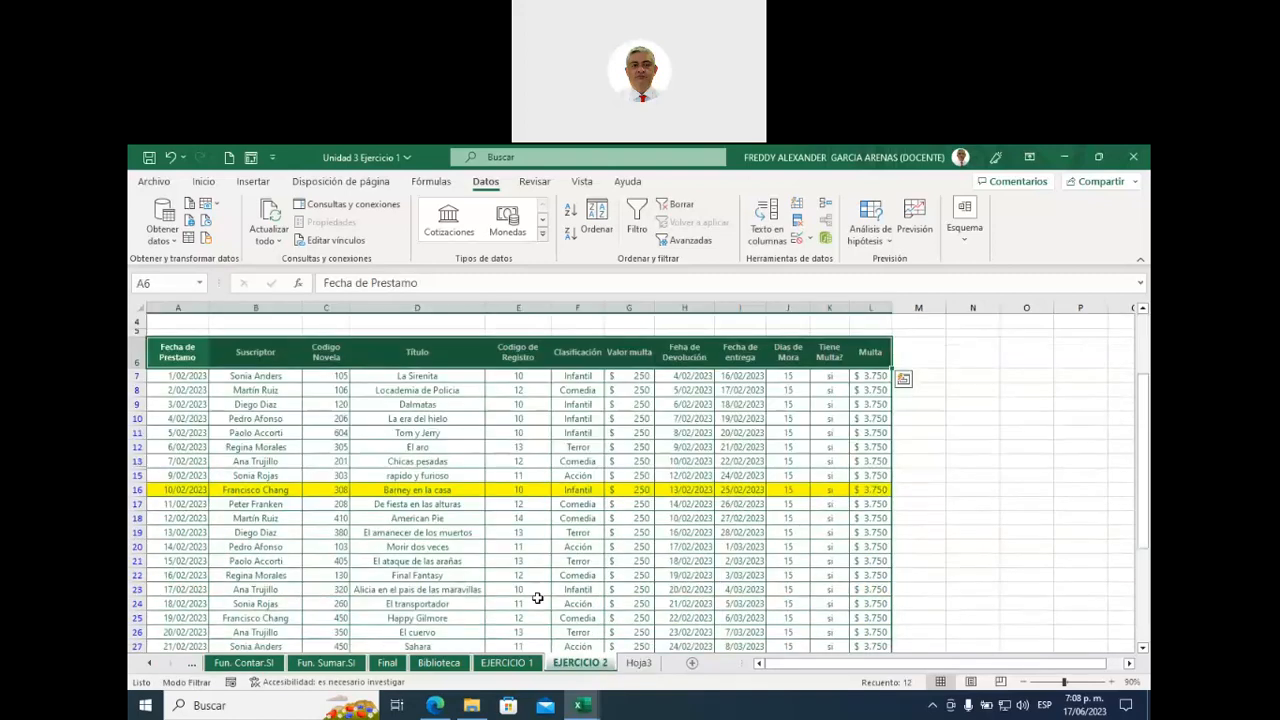
pyautogui.scroll(-4, 514, 517)
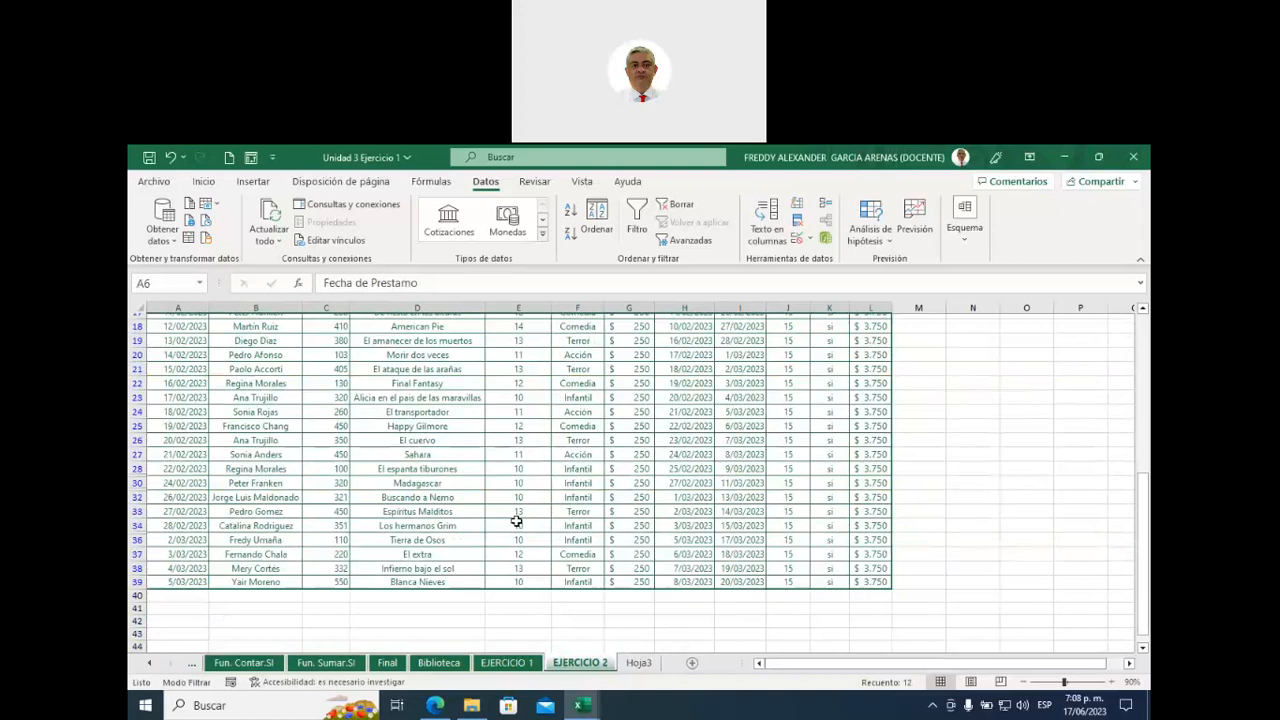
pyautogui.scroll(6, 516, 521)
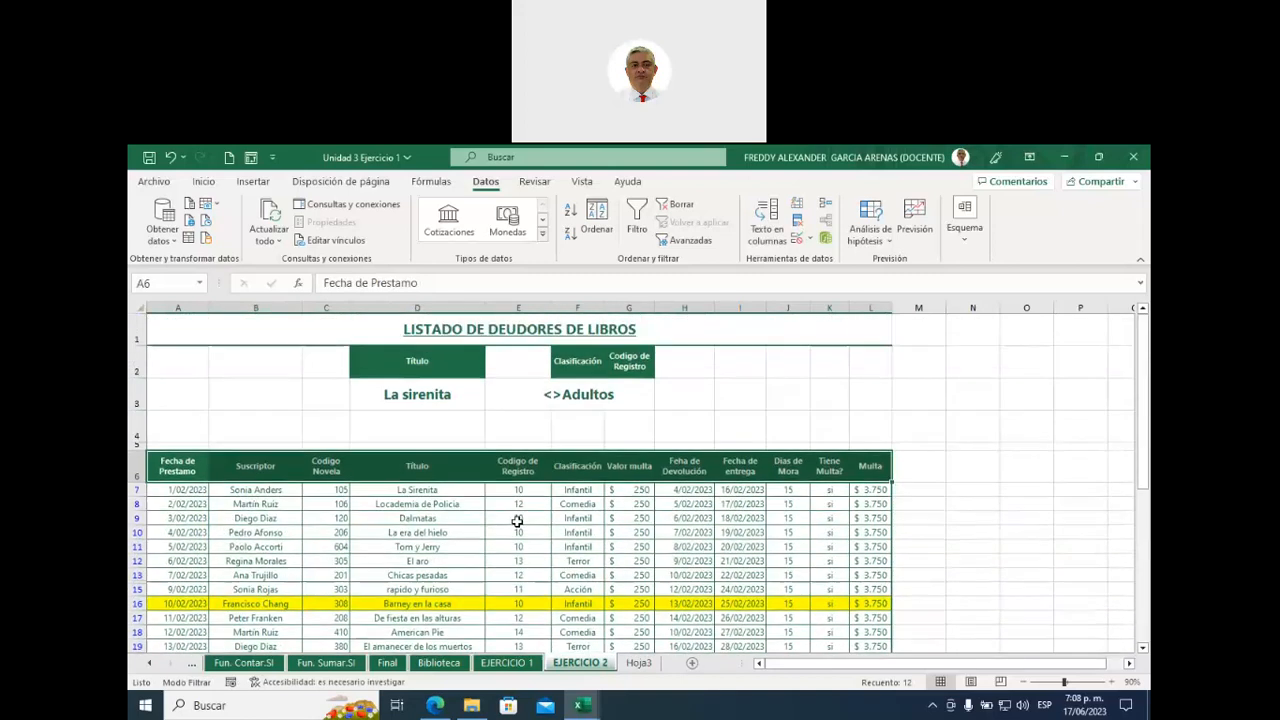
pyautogui.moveTo(417, 403); pyautogui.dragTo(602, 406)
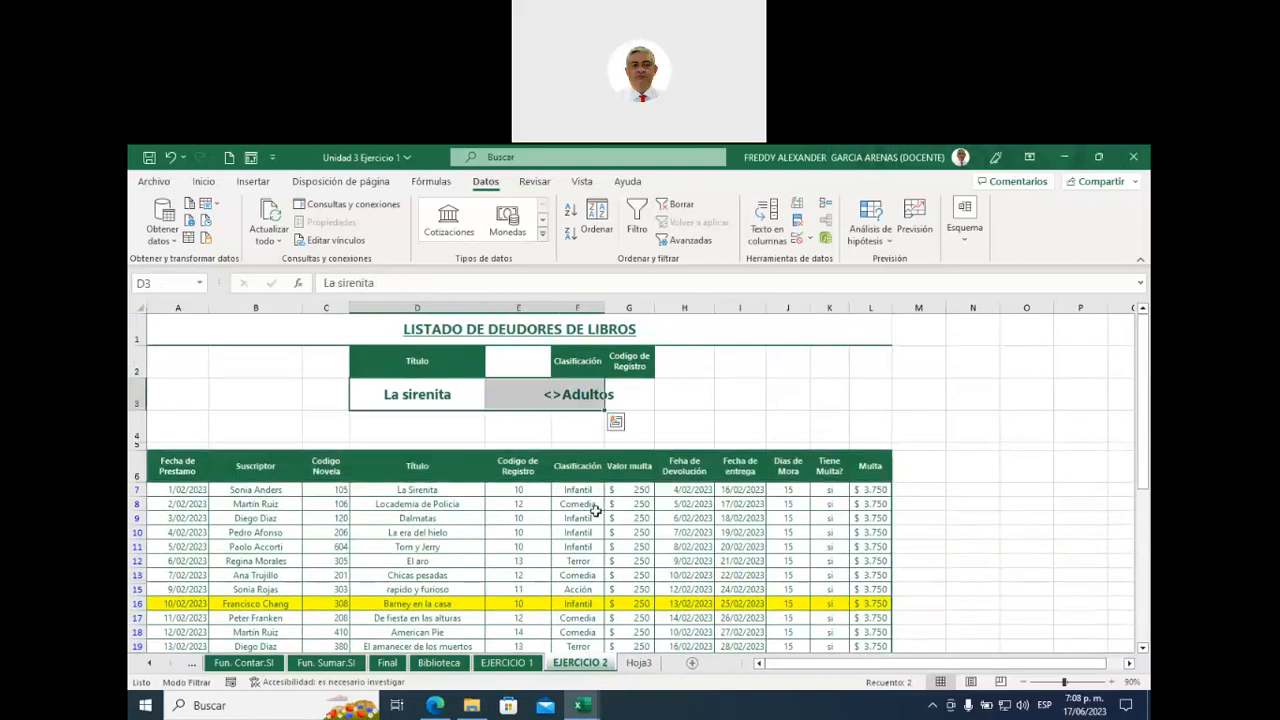
pyautogui.click(639, 663)
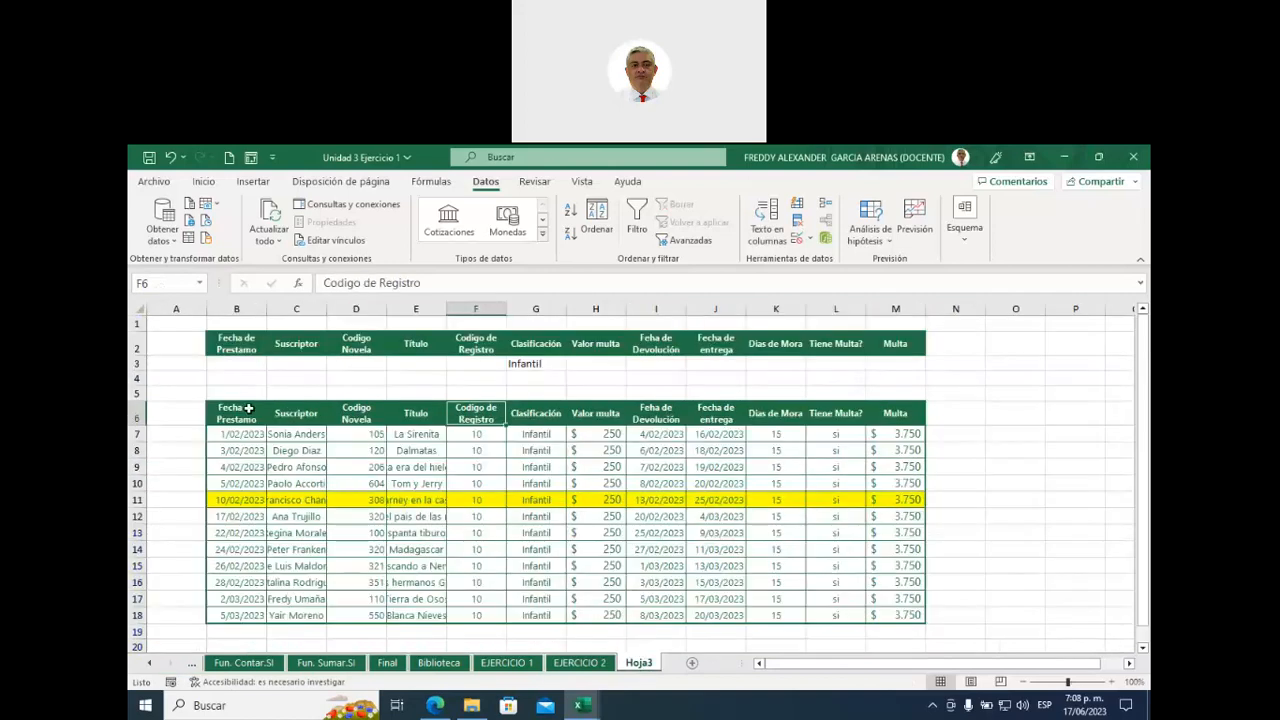
pyautogui.moveTo(248, 410); pyautogui.dragTo(300, 413)
pyautogui.moveTo(660, 408); pyautogui.dragTo(873, 615)
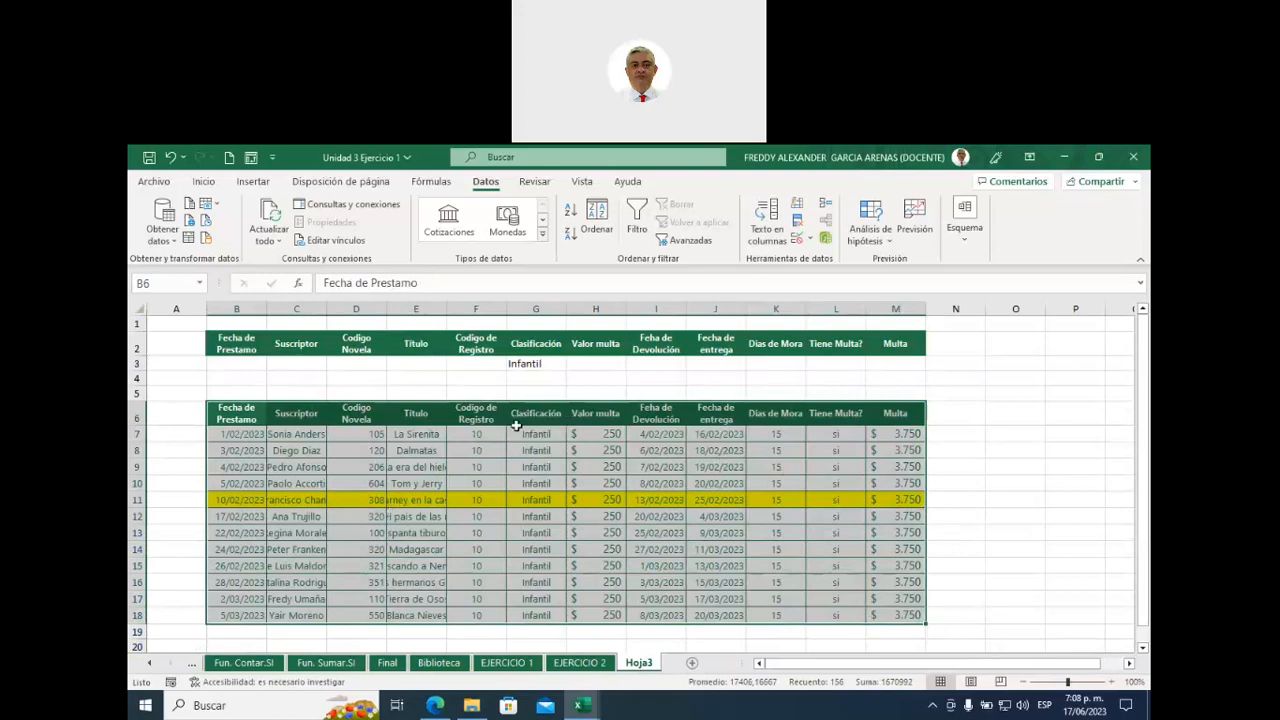
pyautogui.moveTo(536, 436); pyautogui.dragTo(537, 450)
pyautogui.moveTo(549, 545); pyautogui.dragTo(546, 615)
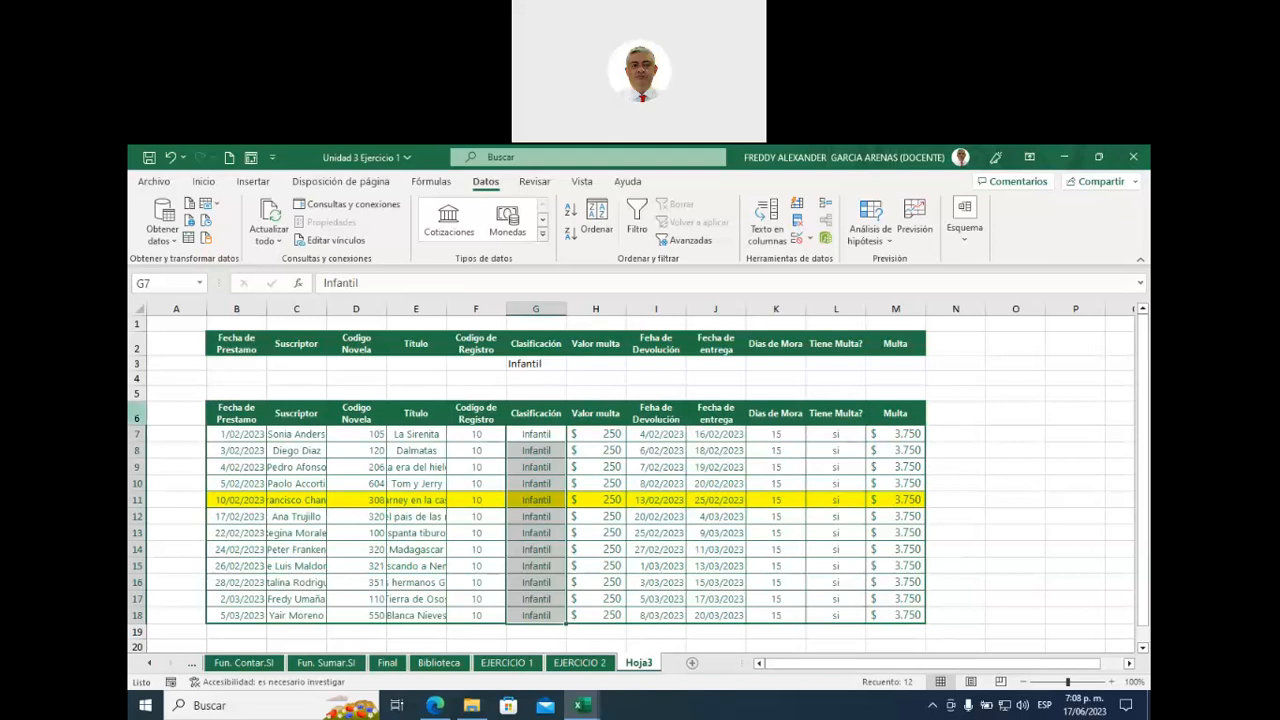
# - Delete rows 6 to 18 of Hoja3, which hold the extracted Infantil records
pyautogui.click(140, 418)
pyautogui.moveTo(140, 418); pyautogui.dragTo(143, 612)
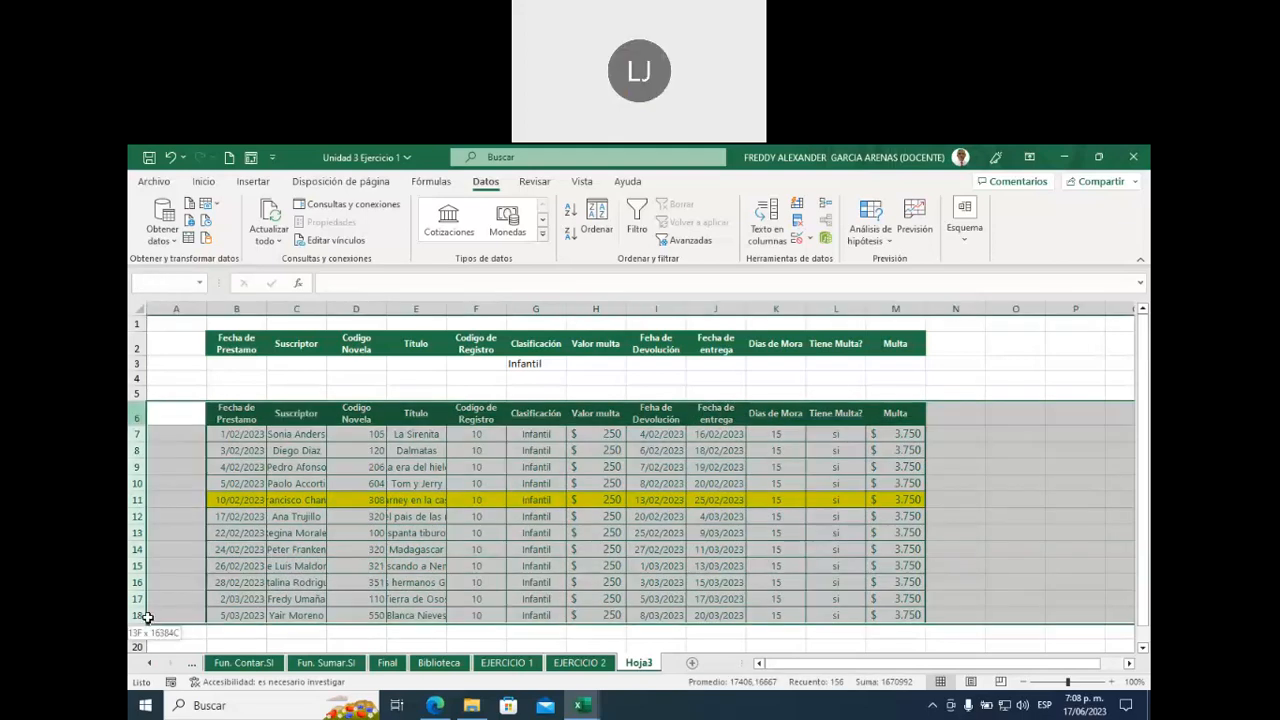
pyautogui.rightClick(150, 410)
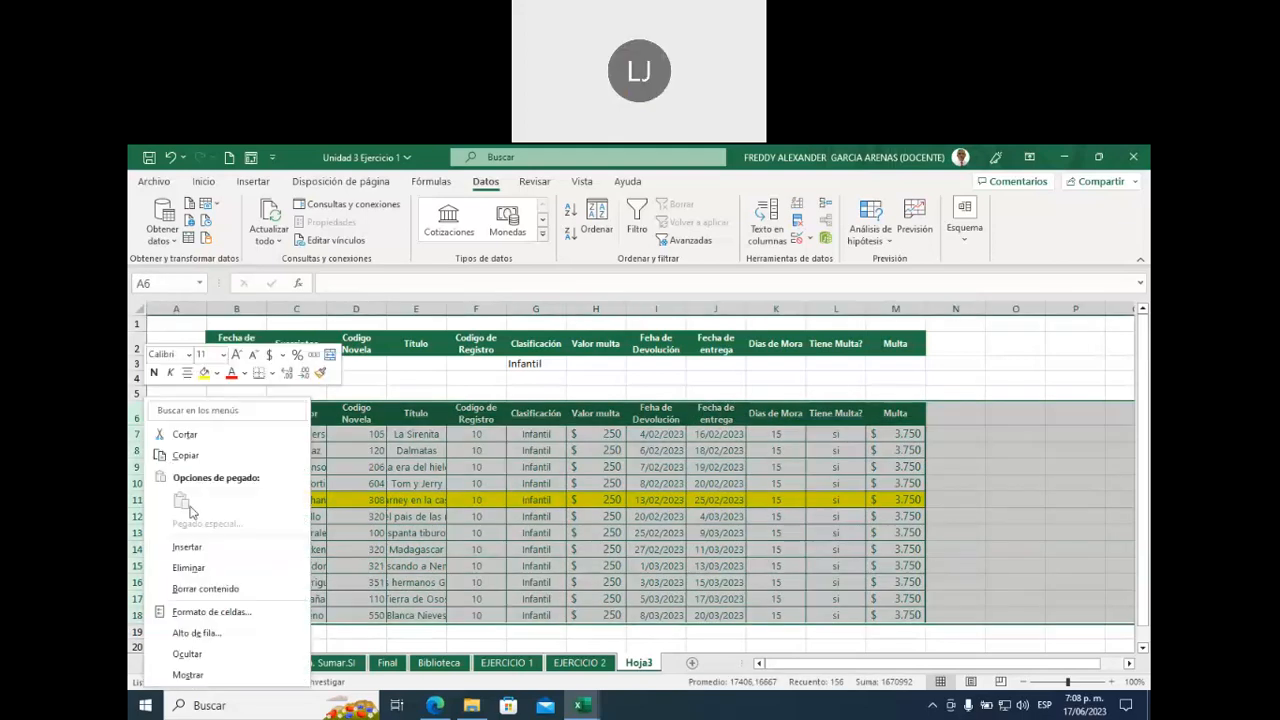
pyautogui.click(190, 567)
pyautogui.click(697, 367)
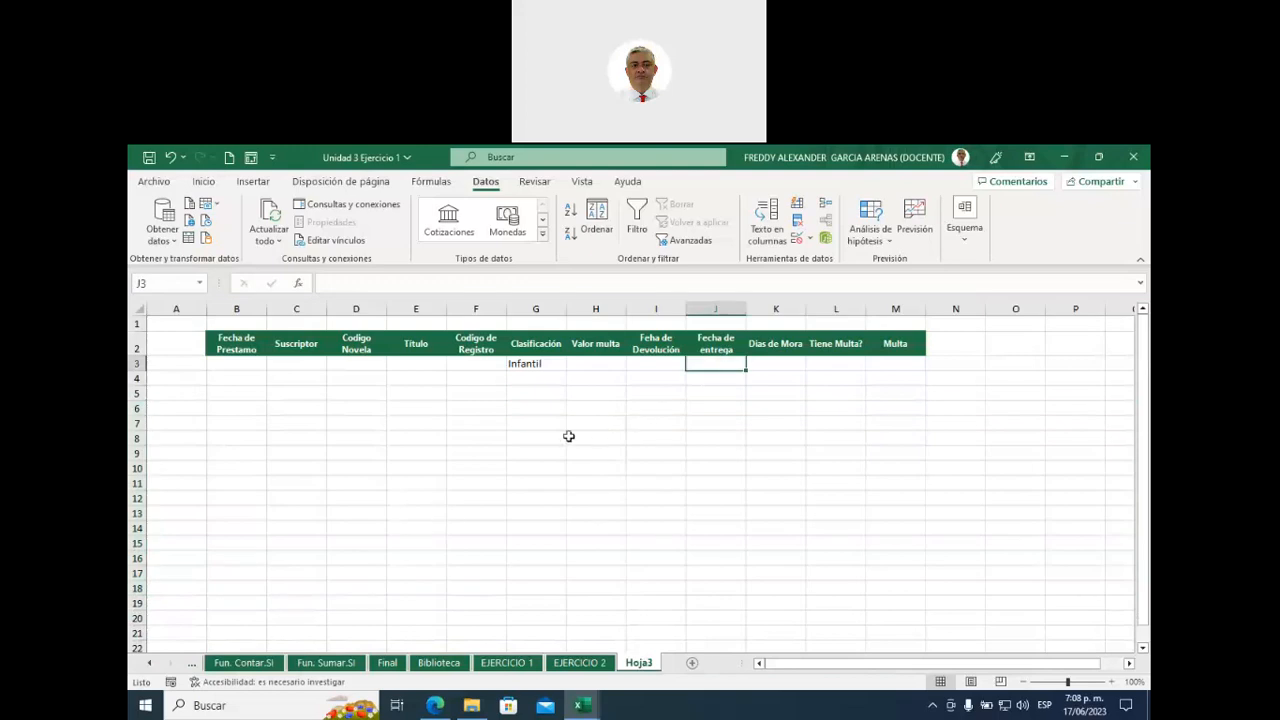
# - Review the output start cell B6 and the Clasificación criterion block G2:G3 on Hoja3
pyautogui.click(250, 408)
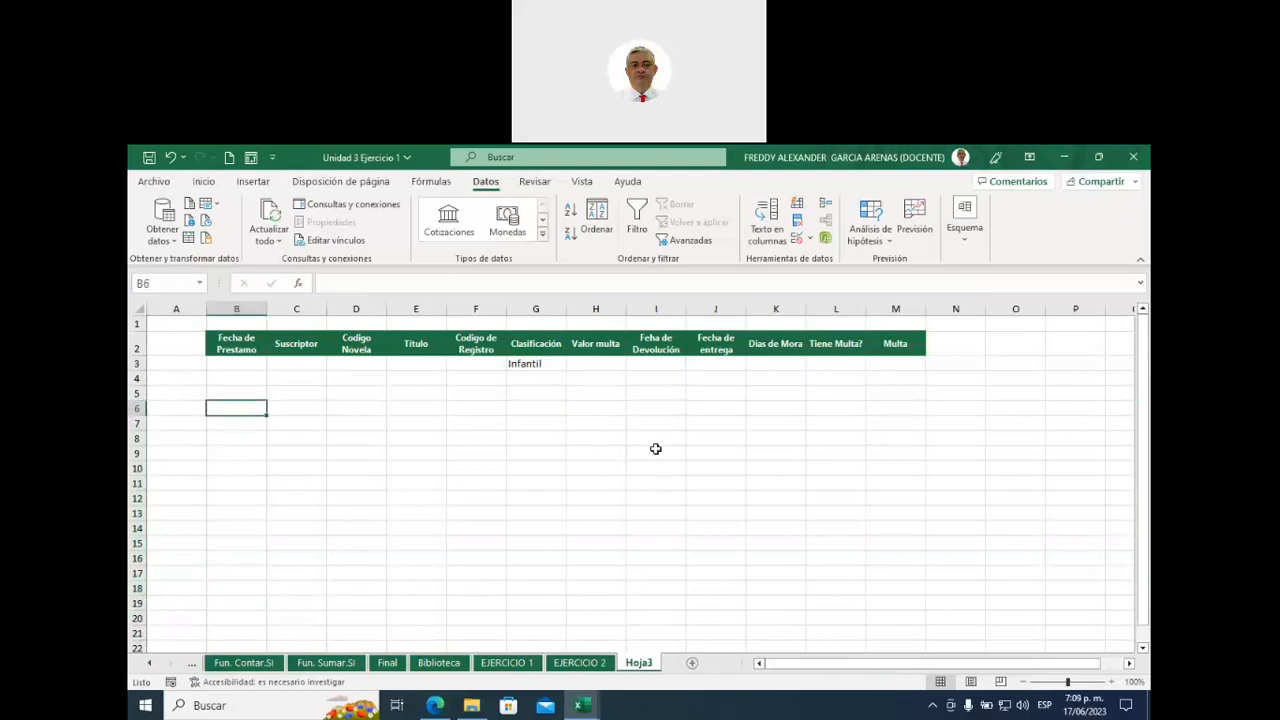
pyautogui.click(533, 344)
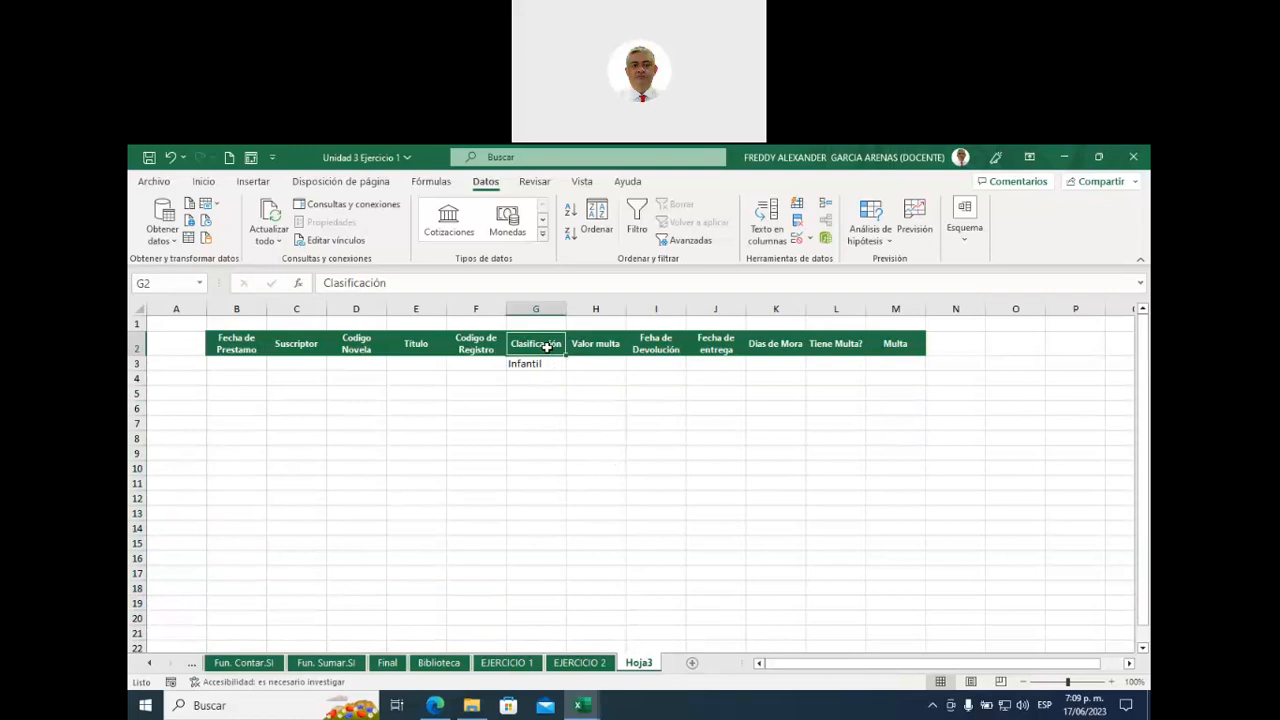
pyautogui.click(543, 365)
pyautogui.moveTo(540, 345); pyautogui.dragTo(545, 365)
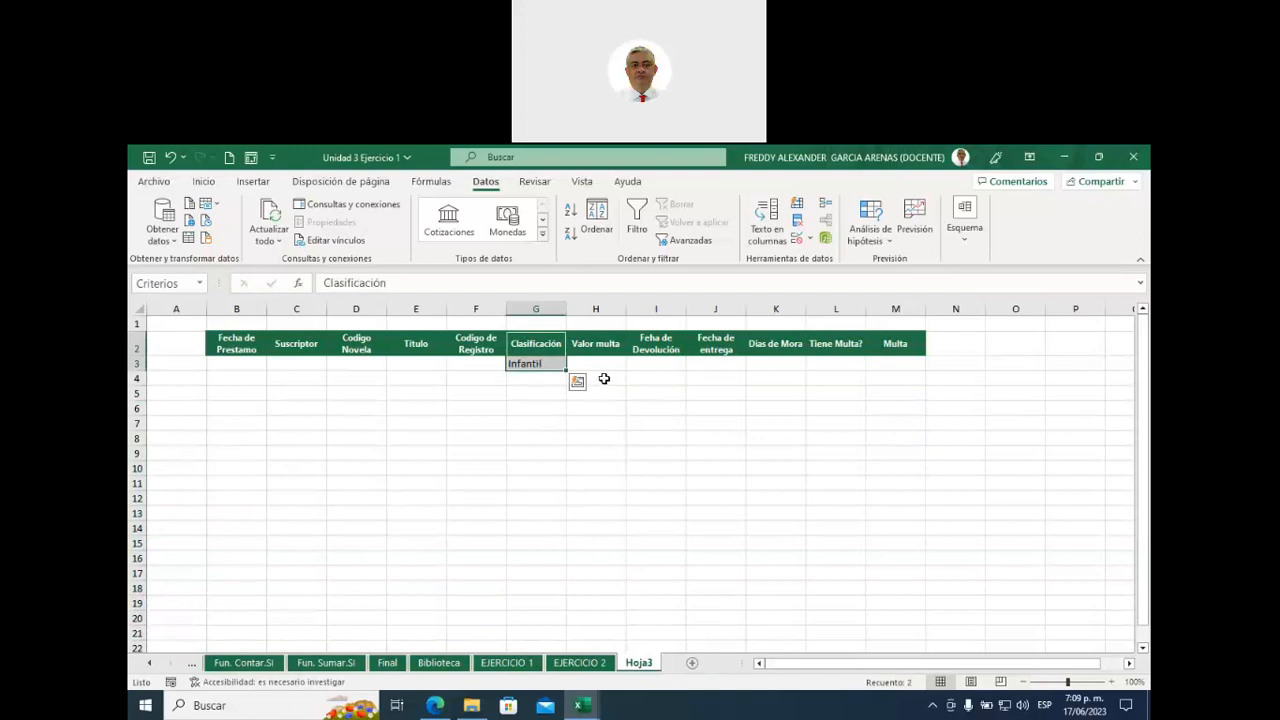
pyautogui.click(524, 343)
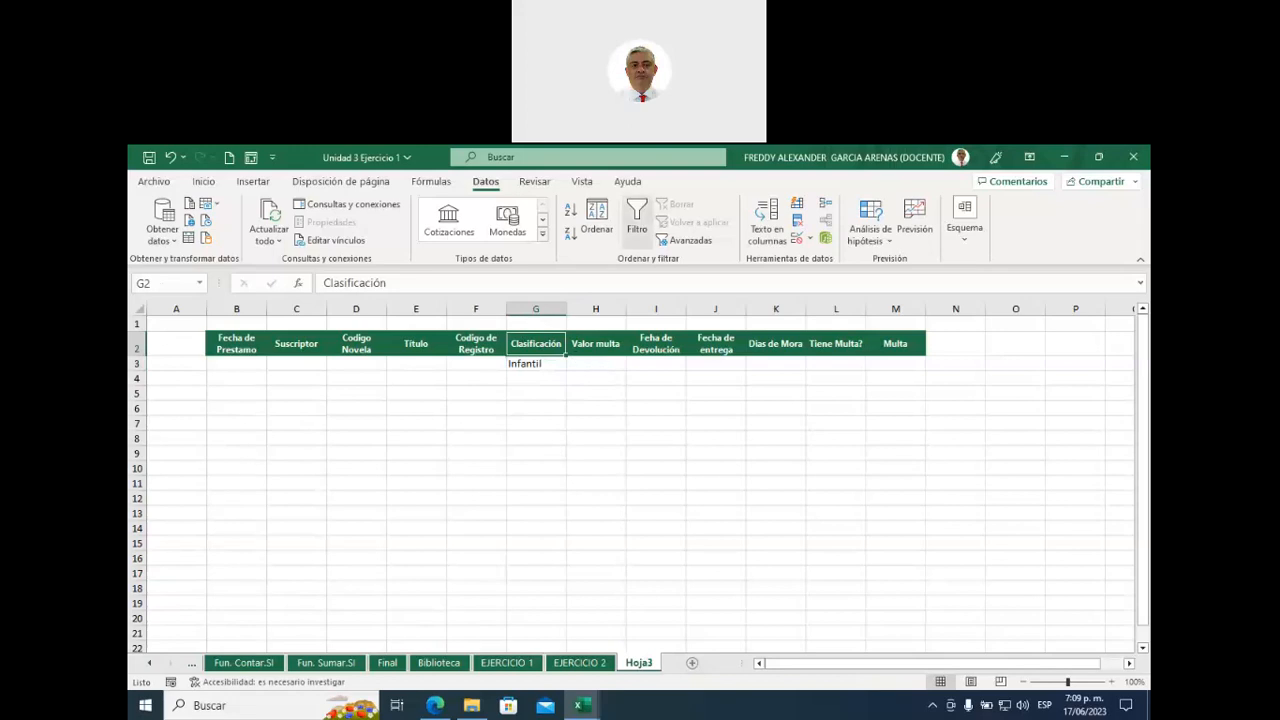
pyautogui.click(795, 161)
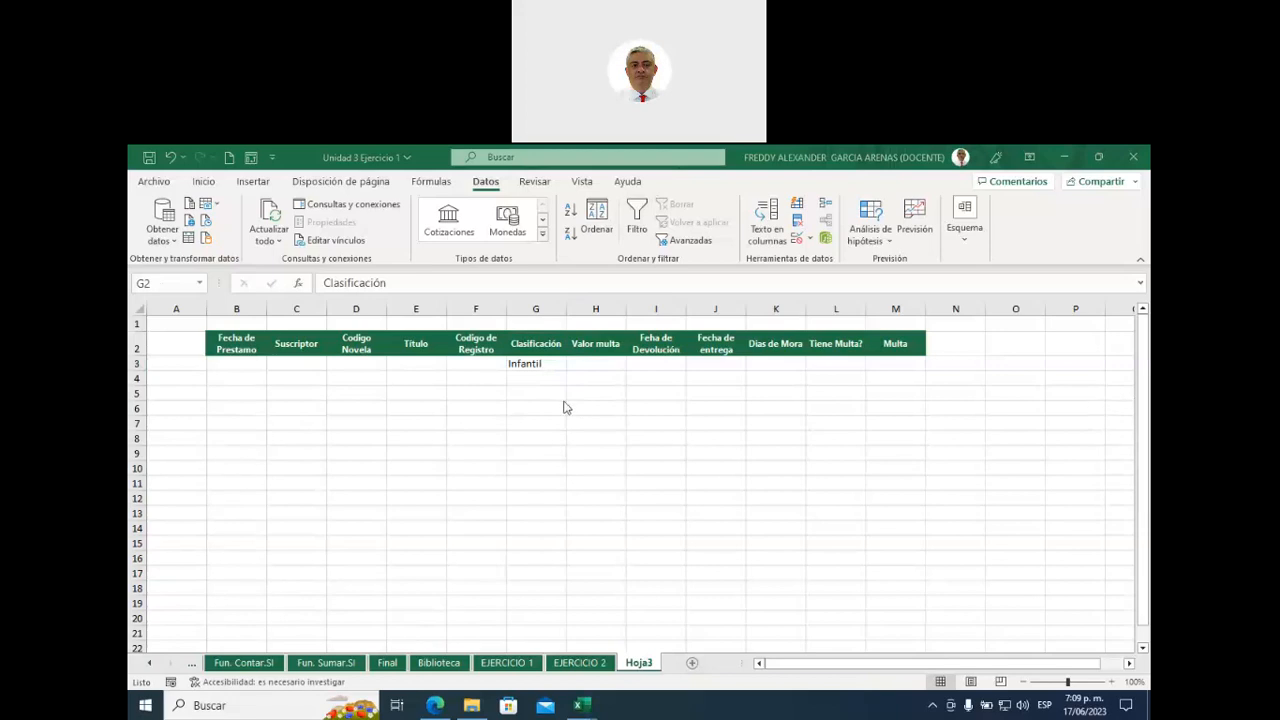
pyautogui.click(529, 367)
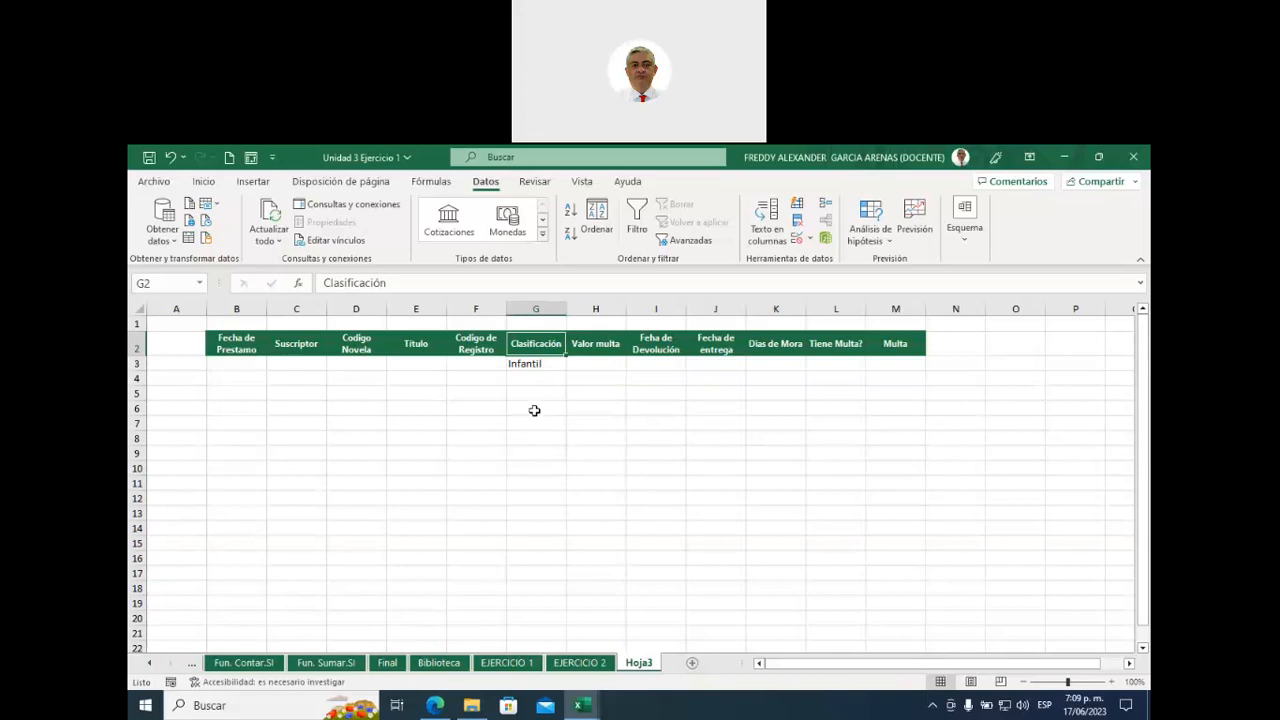
# - Open a new advanced filter from cell G6, choose copying to another location, and enter libros as the list range
pyautogui.click(530, 407)
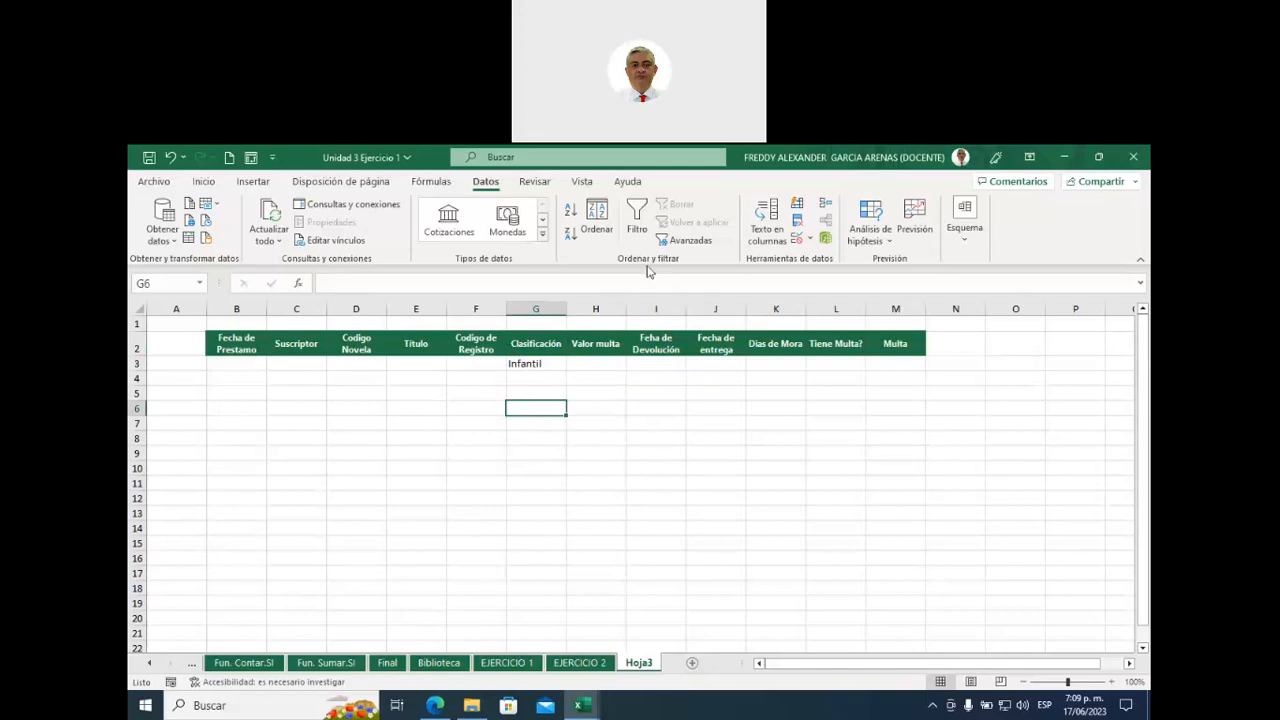
pyautogui.click(688, 246)
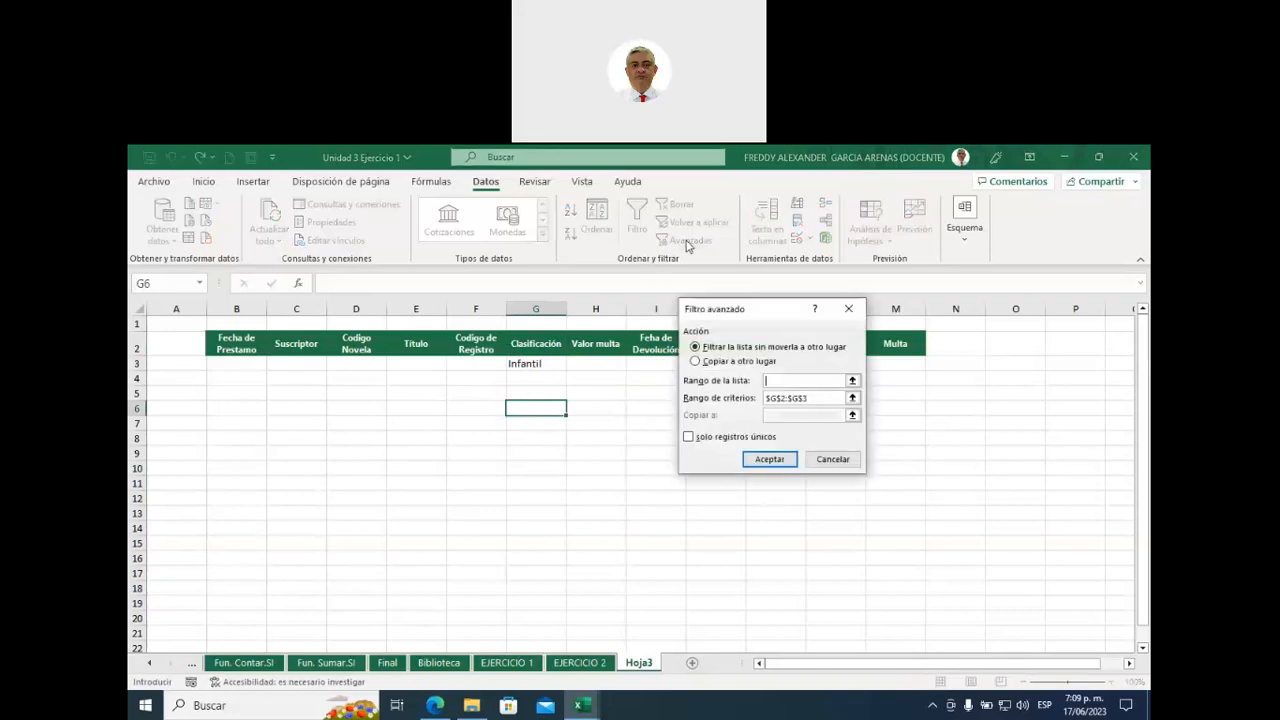
pyautogui.moveTo(760, 315); pyautogui.dragTo(797, 335)
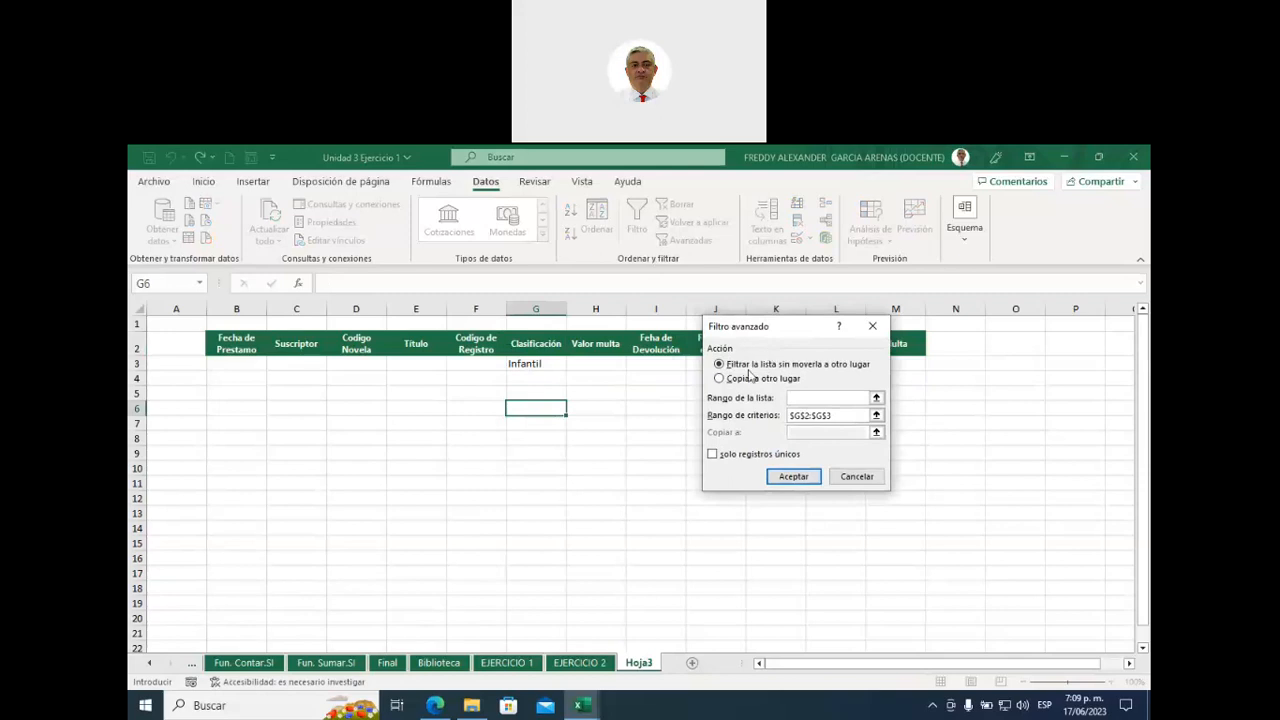
pyautogui.click(719, 379)
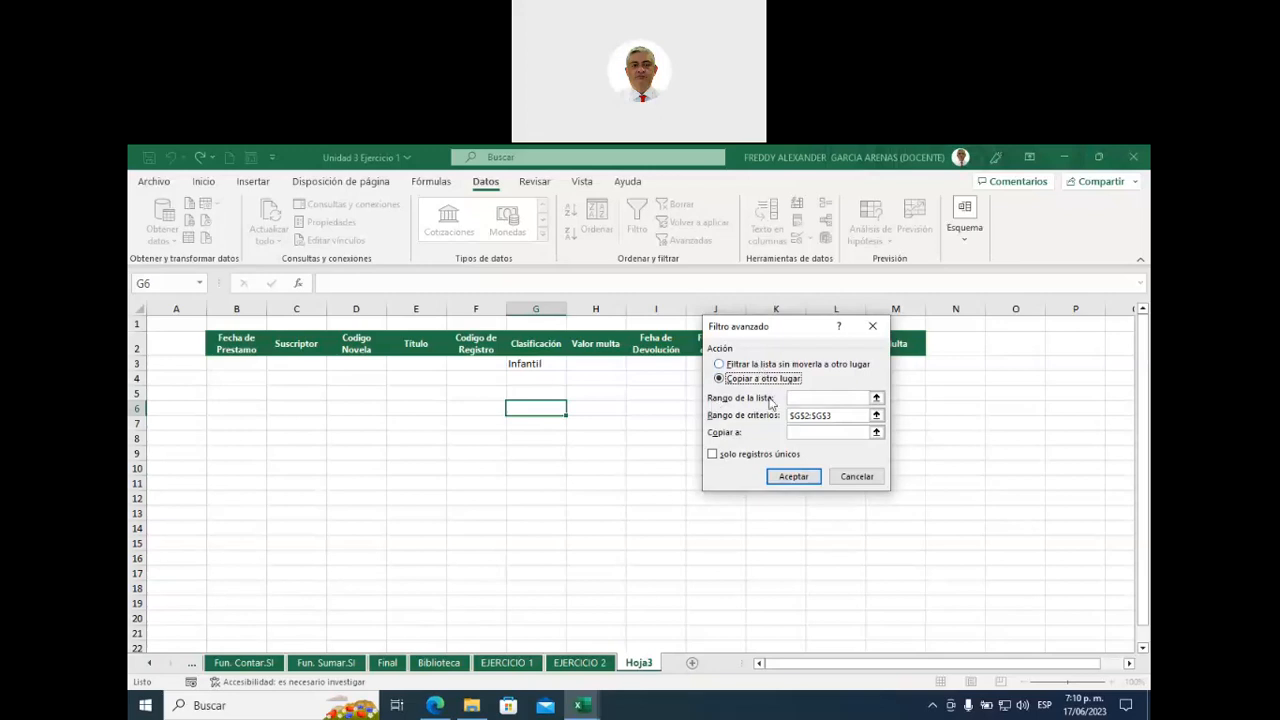
pyautogui.click(802, 398)
pyautogui.write('libr')
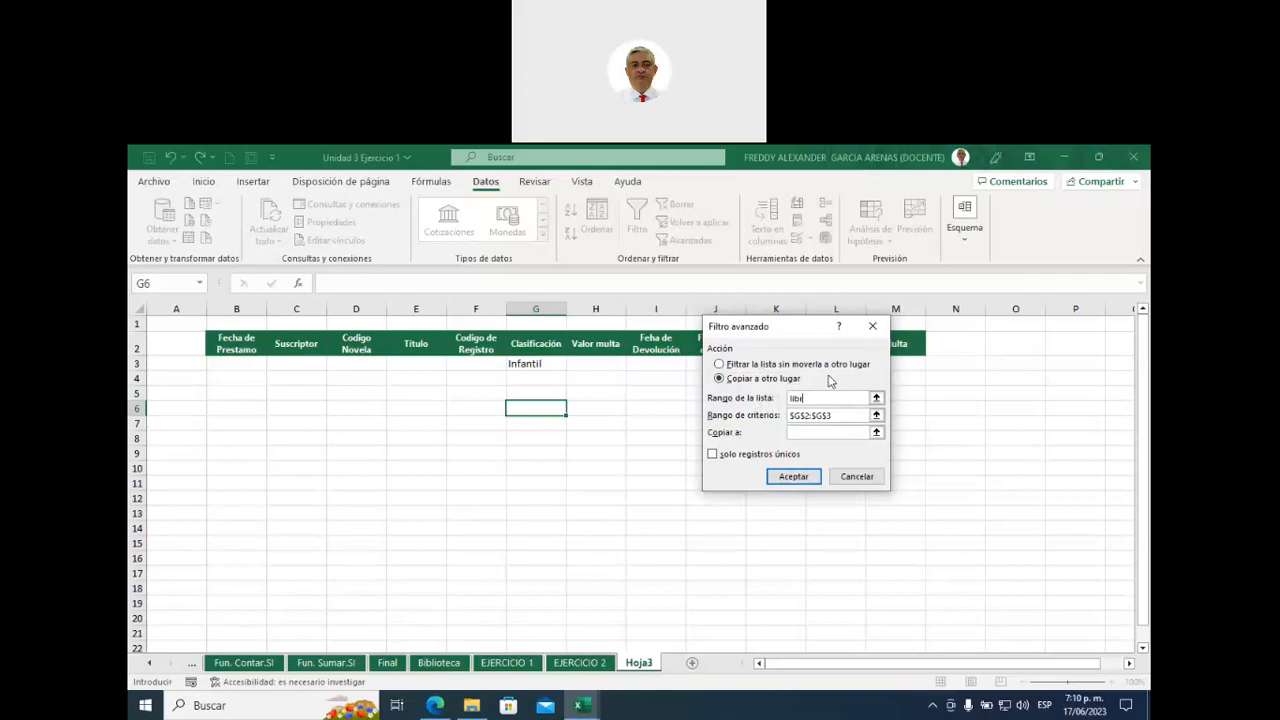
pyautogui.write('os')
# - Set the advanced filter's criteria range to the Clasificación criterion block G2:G3 on Hoja3
pyautogui.click(876, 416)
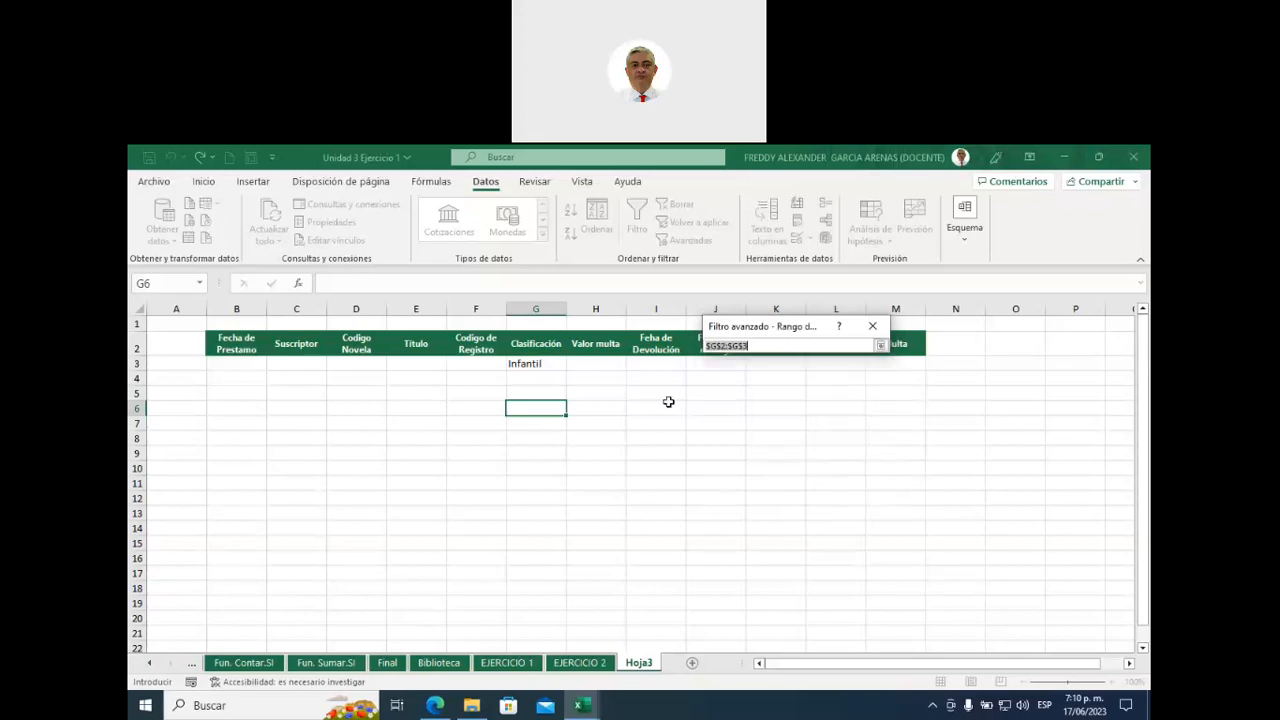
pyautogui.click(535, 341)
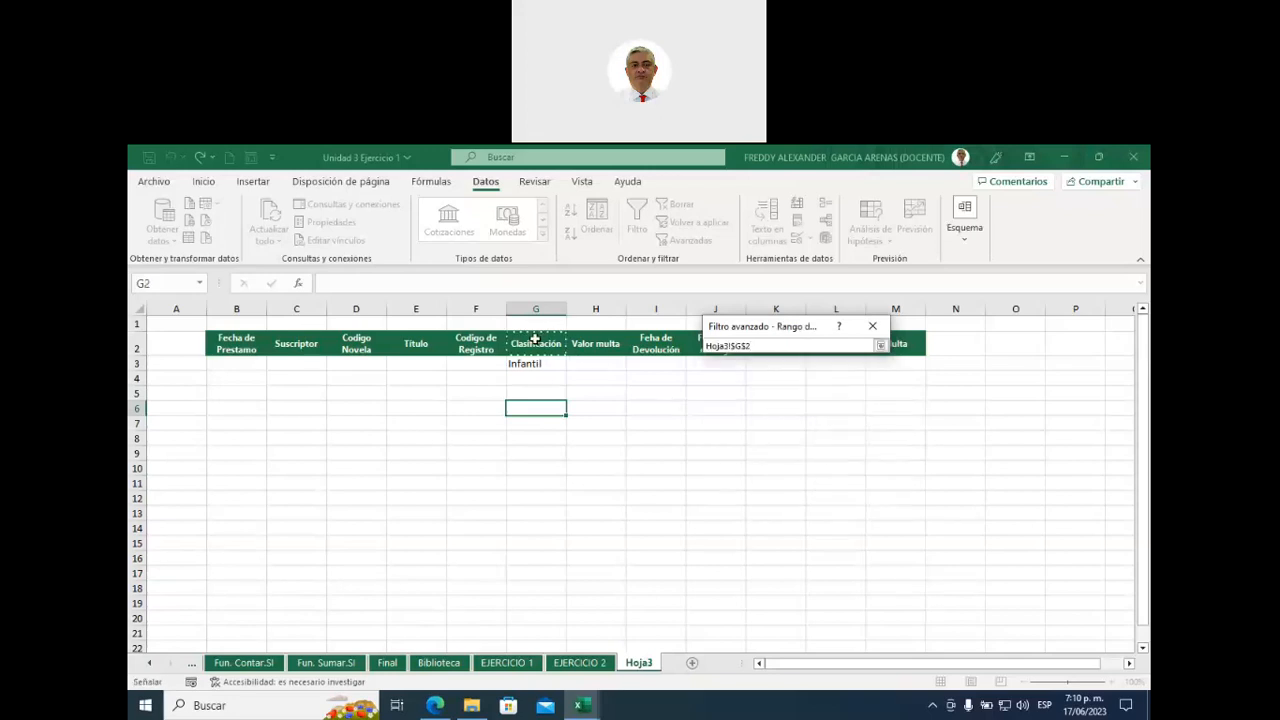
pyautogui.moveTo(535, 354); pyautogui.dragTo(537, 364)
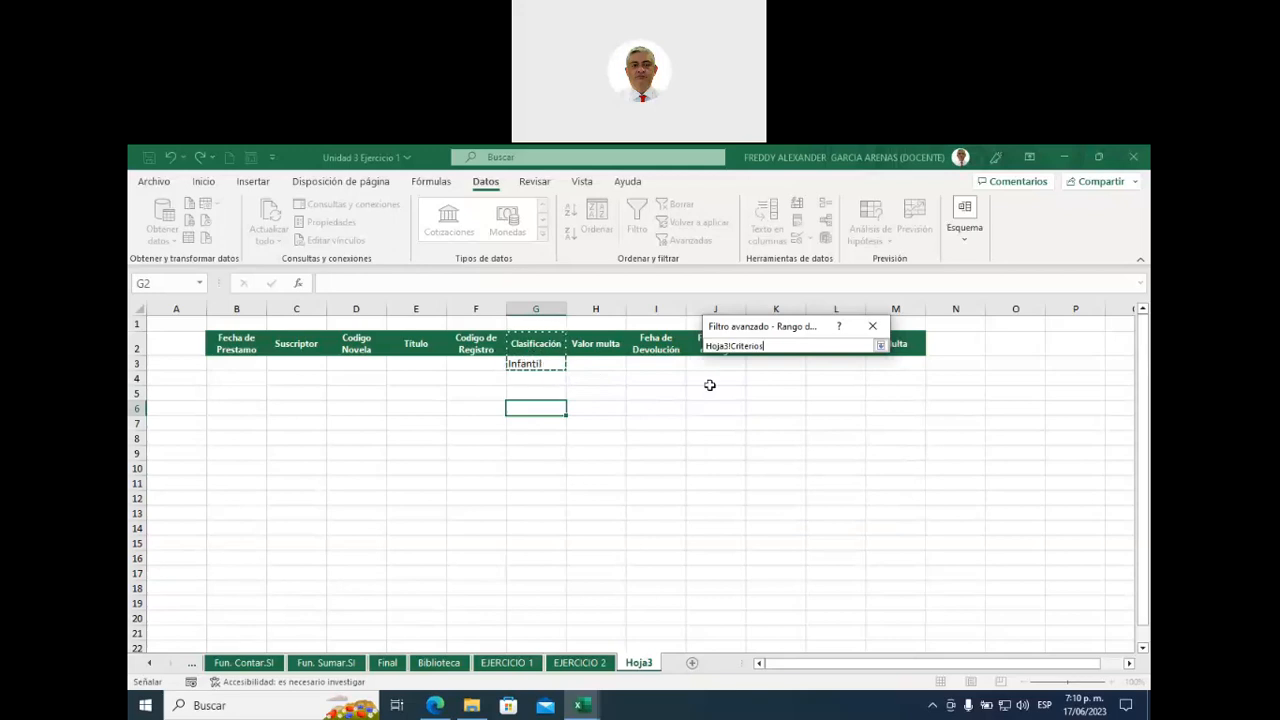
pyautogui.press('Return')
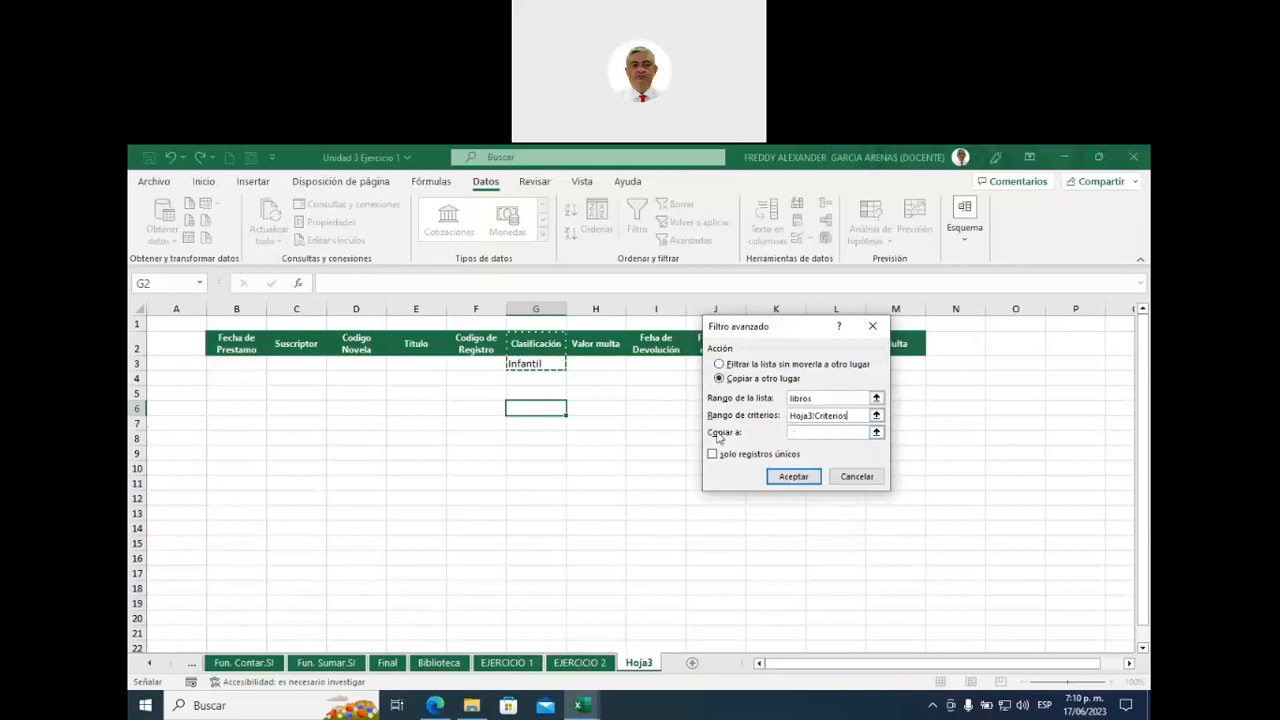
# - Set cell B6 of Hoja3 as the copy destination and run the advanced filter
pyautogui.click(877, 433)
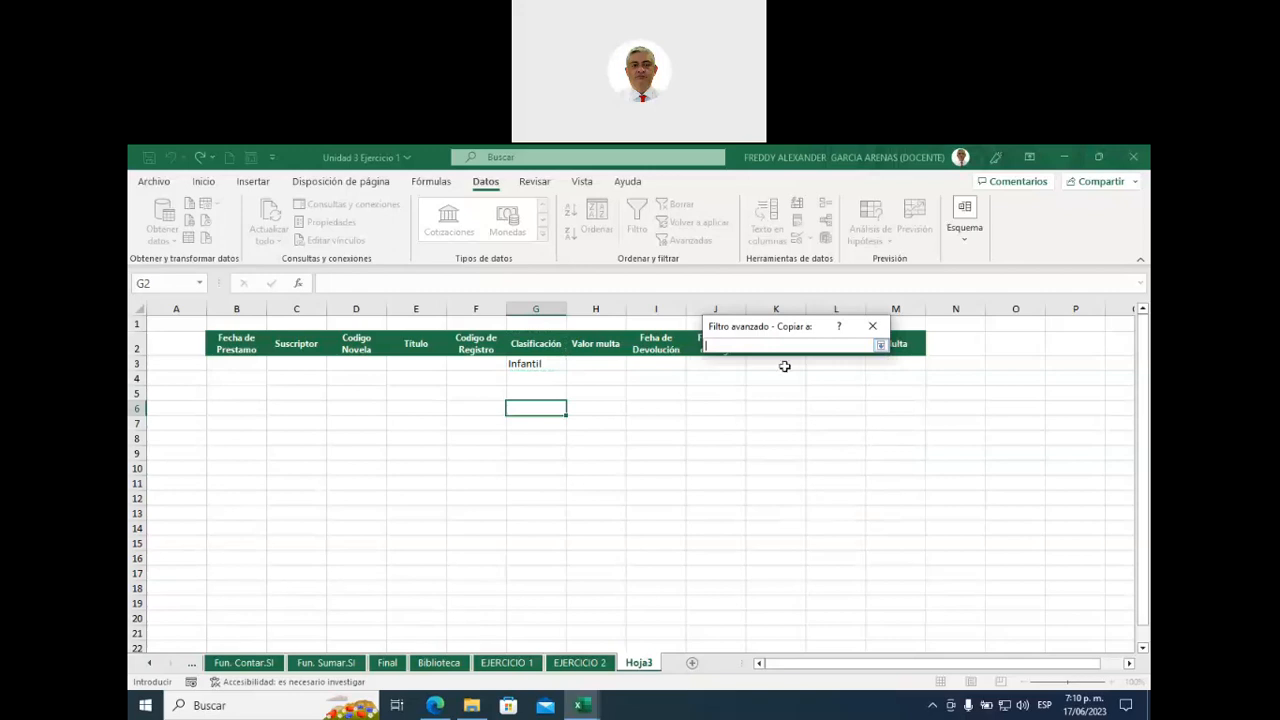
pyautogui.click(228, 408)
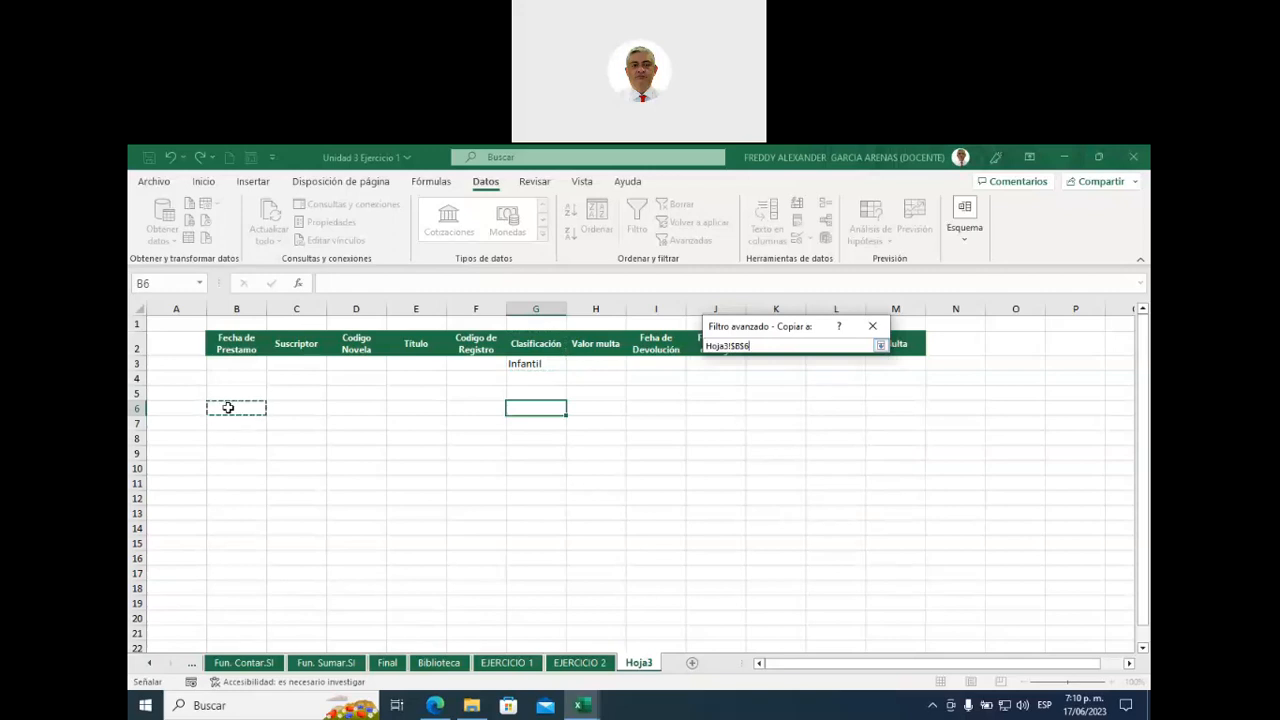
pyautogui.press('Return')
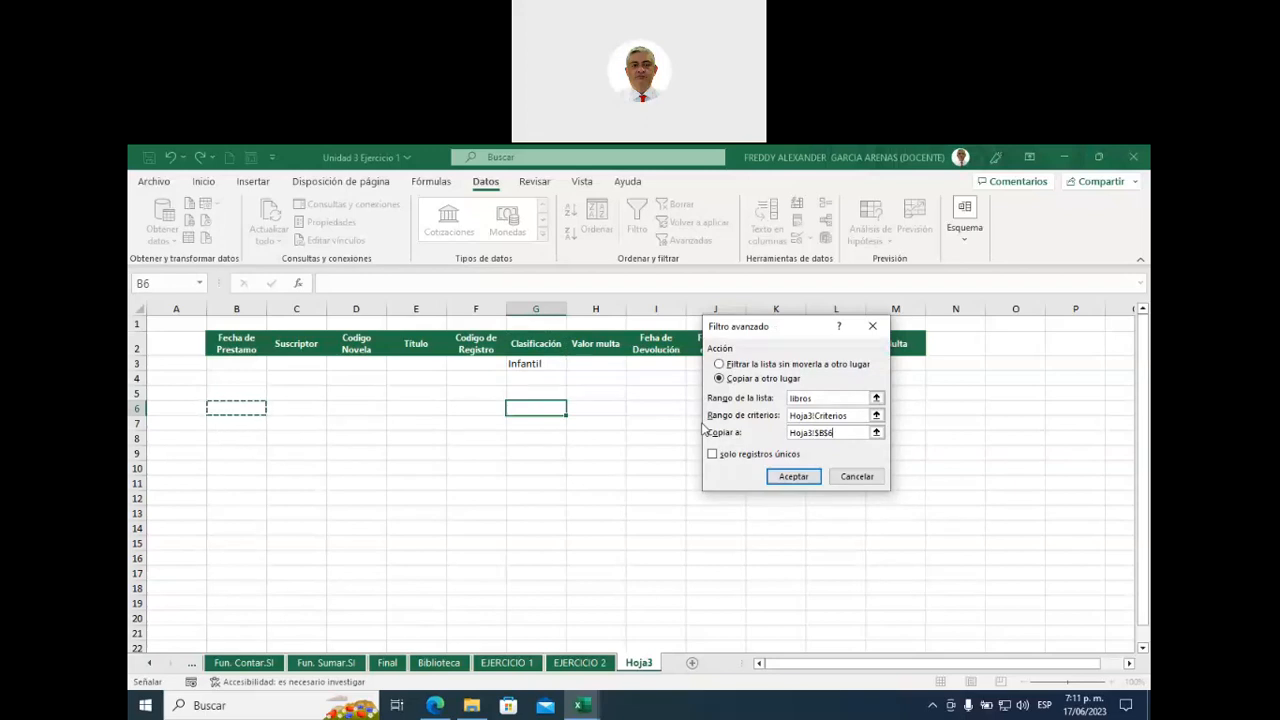
pyautogui.scroll(-1, 671, 420)
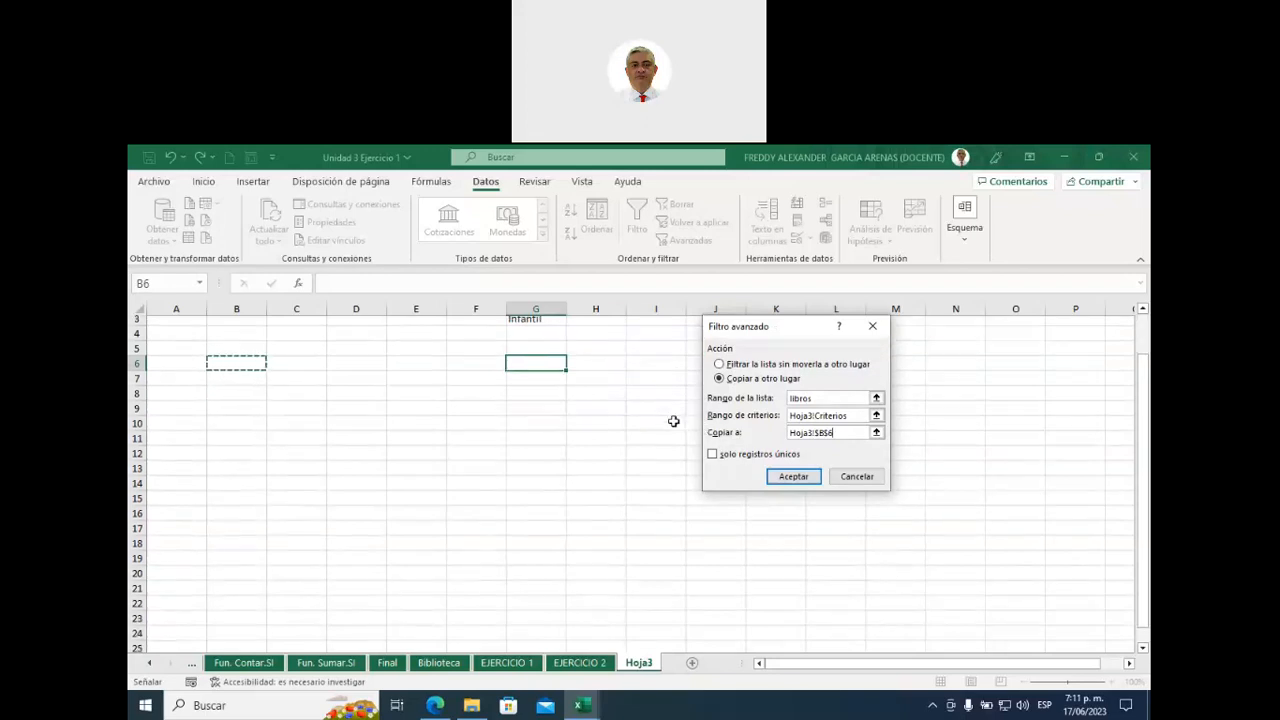
pyautogui.click(793, 478)
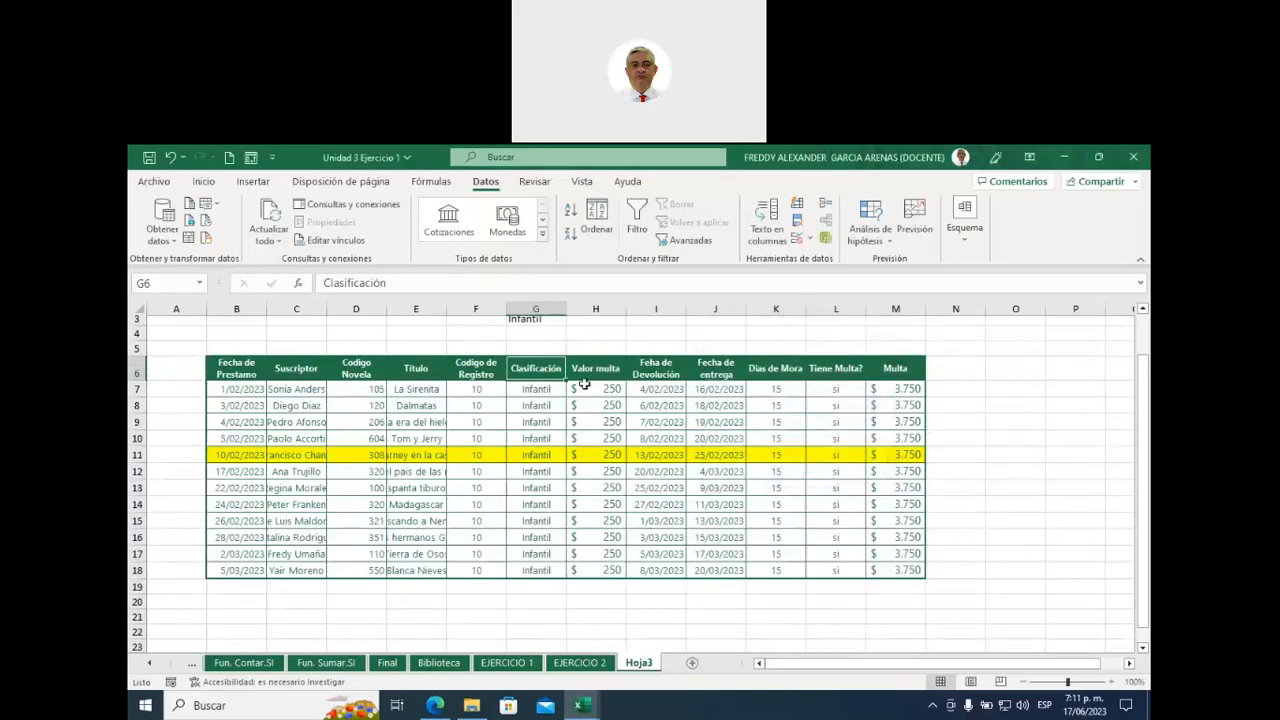
# - Check the Clasificación column of the extracted records on Hoja3 and compare them with the full list on EJERCICIO 2
pyautogui.moveTo(540, 368); pyautogui.dragTo(545, 570)
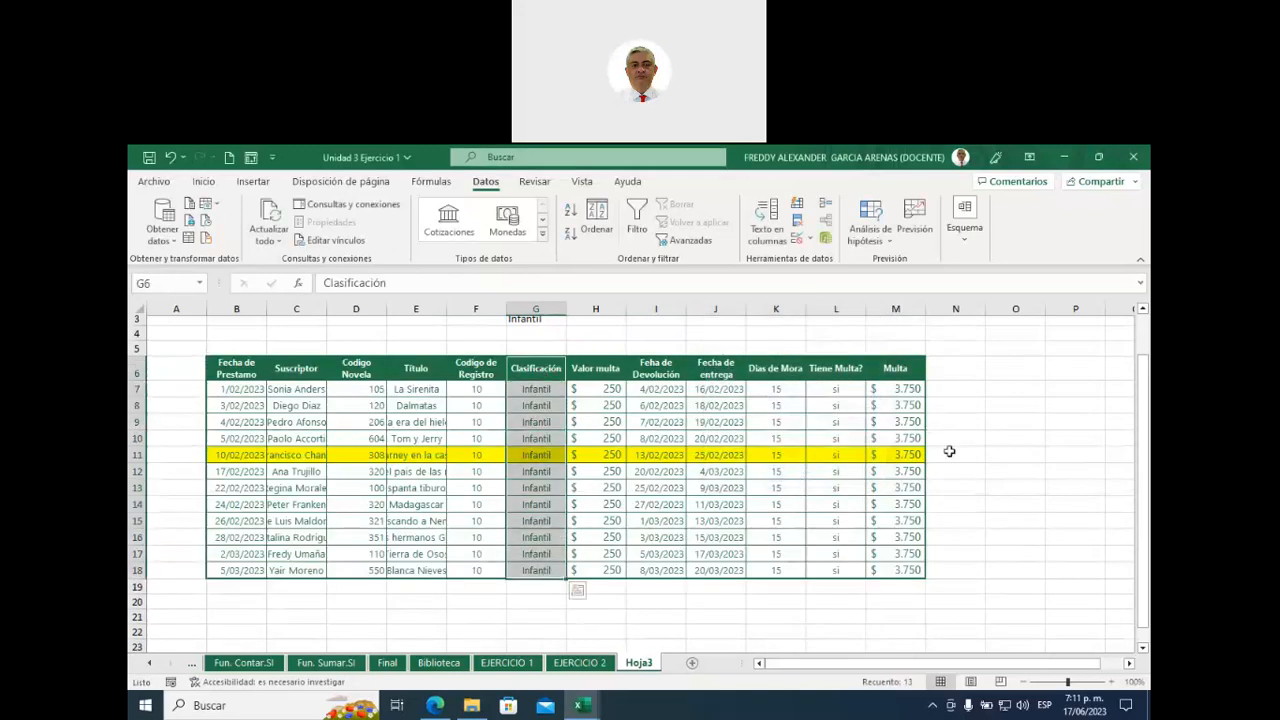
pyautogui.click(577, 662)
pyautogui.scroll(-5, 605, 521)
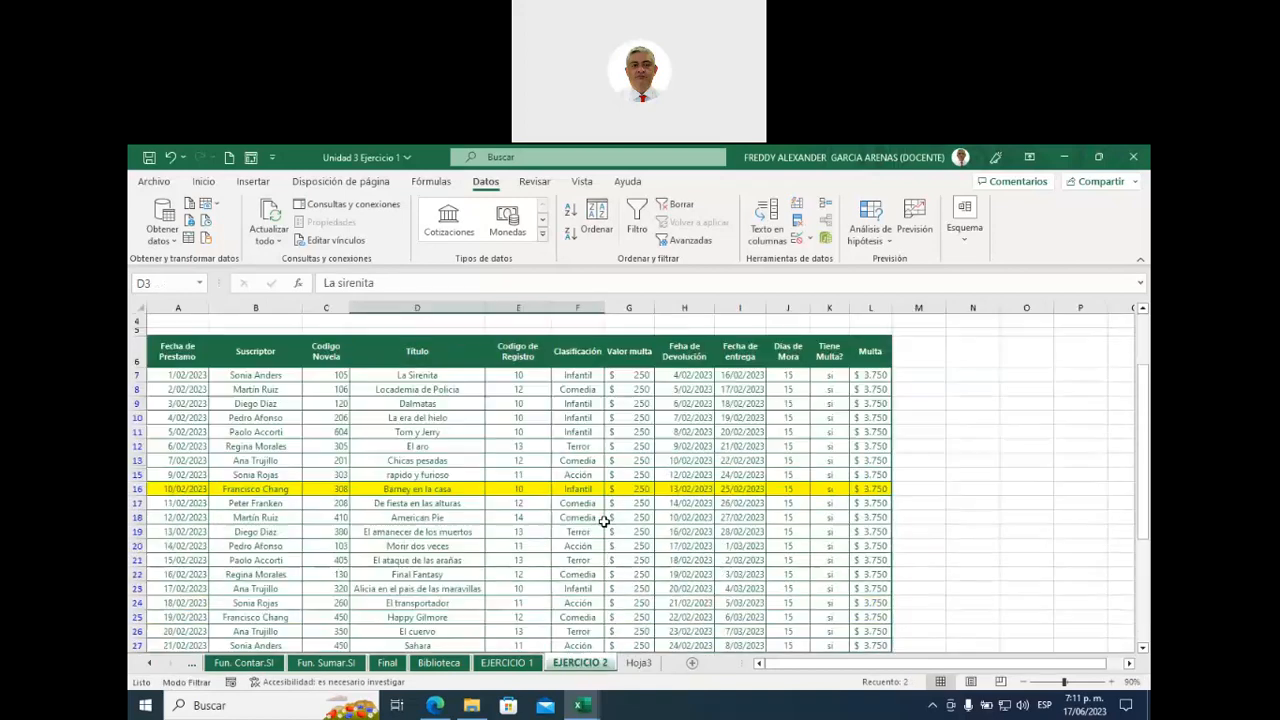
pyautogui.moveTo(404, 380); pyautogui.dragTo(617, 550)
pyautogui.click(638, 662)
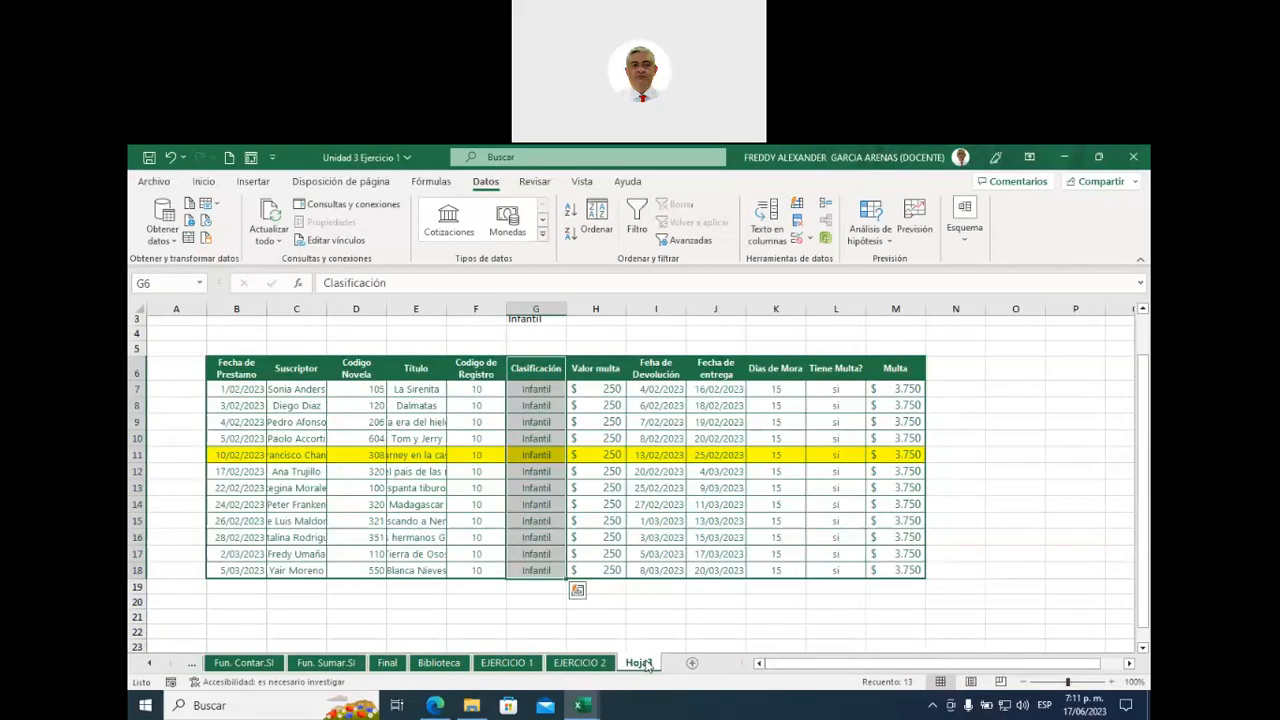
pyautogui.scroll(1, 807, 560)
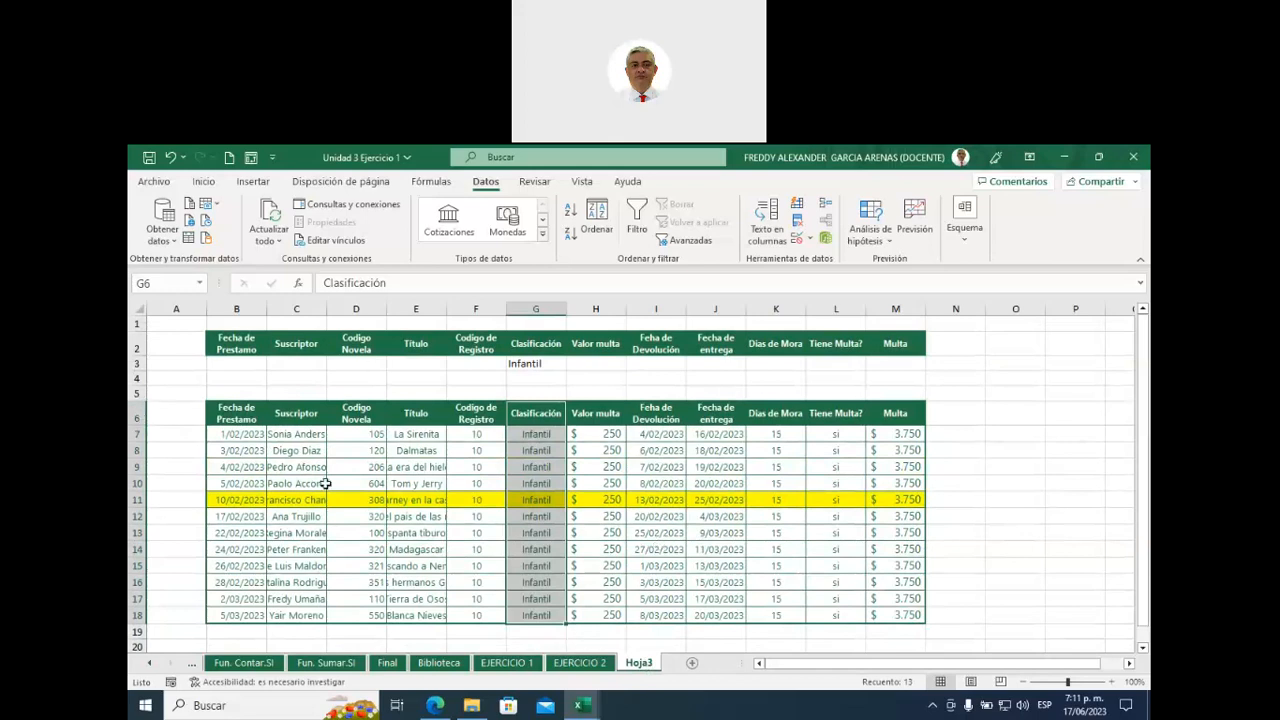
pyautogui.scroll(-1, 325, 484)
pyautogui.scroll(-1, 325, 484)
pyautogui.scroll(1, 325, 484)
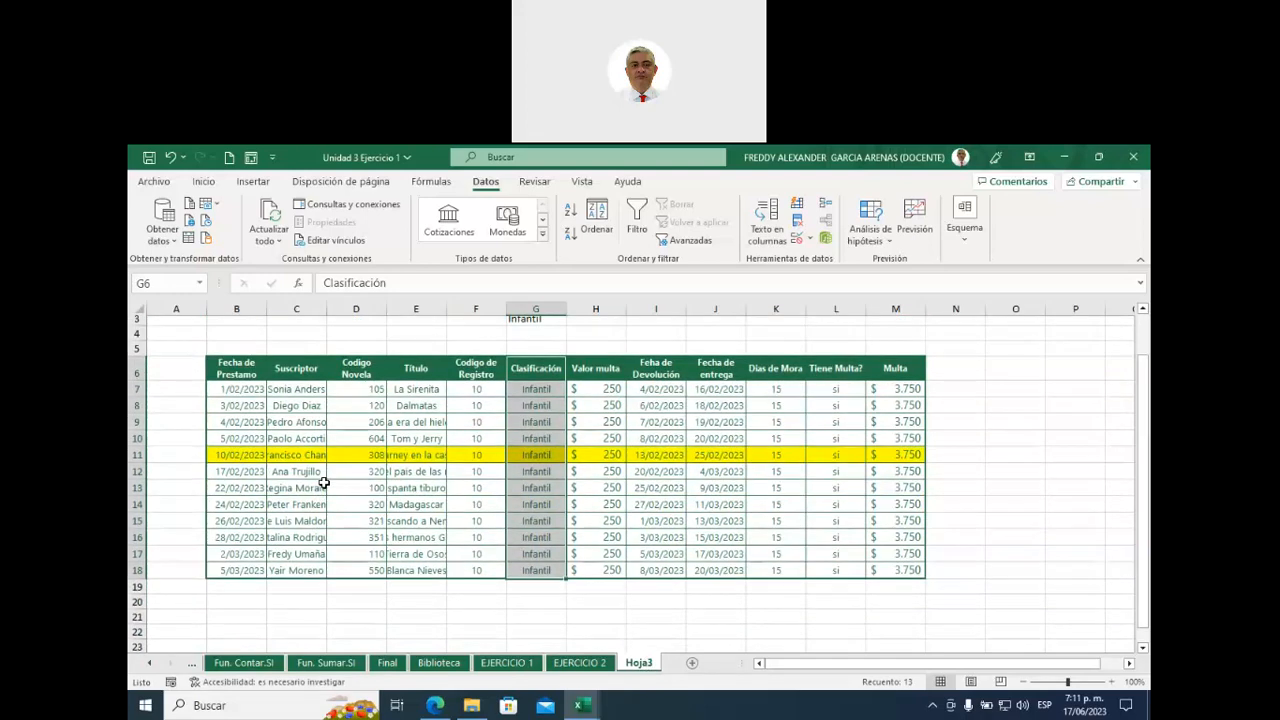
pyautogui.scroll(-1, 324, 483)
pyautogui.scroll(1, 324, 483)
# - Copy the Suscriptor, Título and Clasificación headers from row 6 into cells C21, D21 and E21 of Hoja3
pyautogui.click(298, 370)
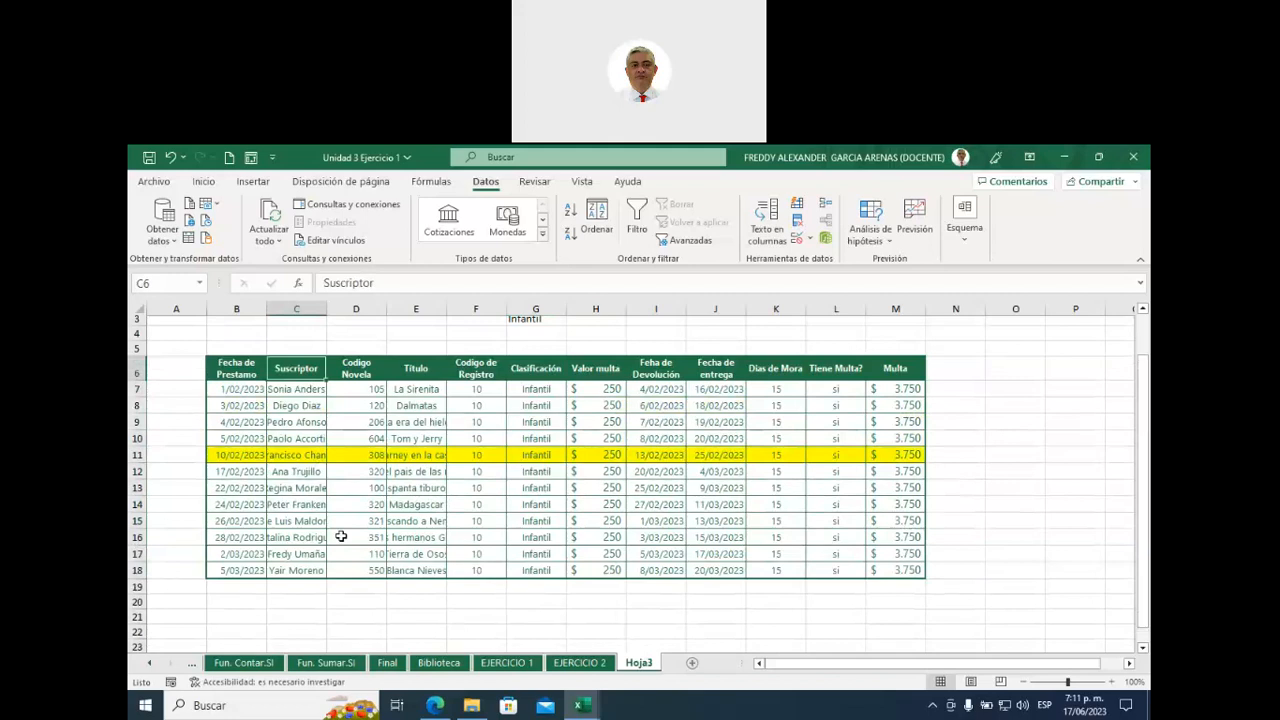
pyautogui.hotkey('ctrl', 'c')
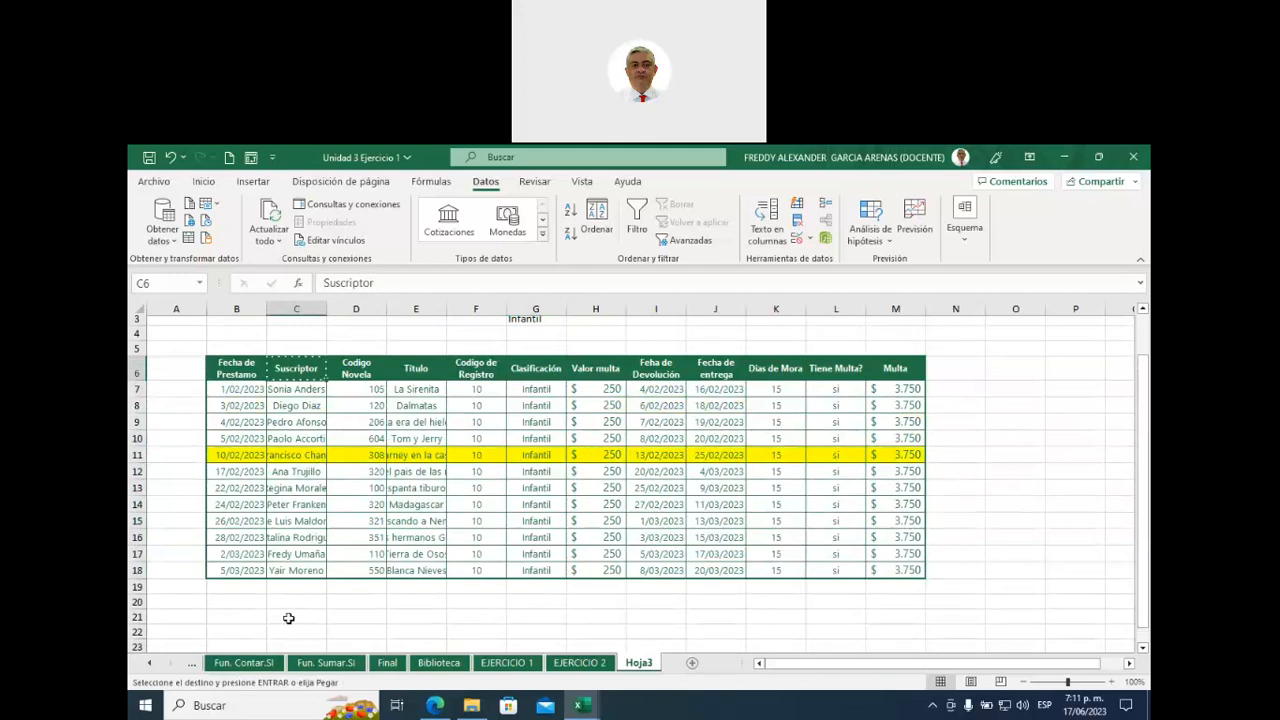
pyautogui.click(286, 616)
pyautogui.hotkey('ctrl', 'v')
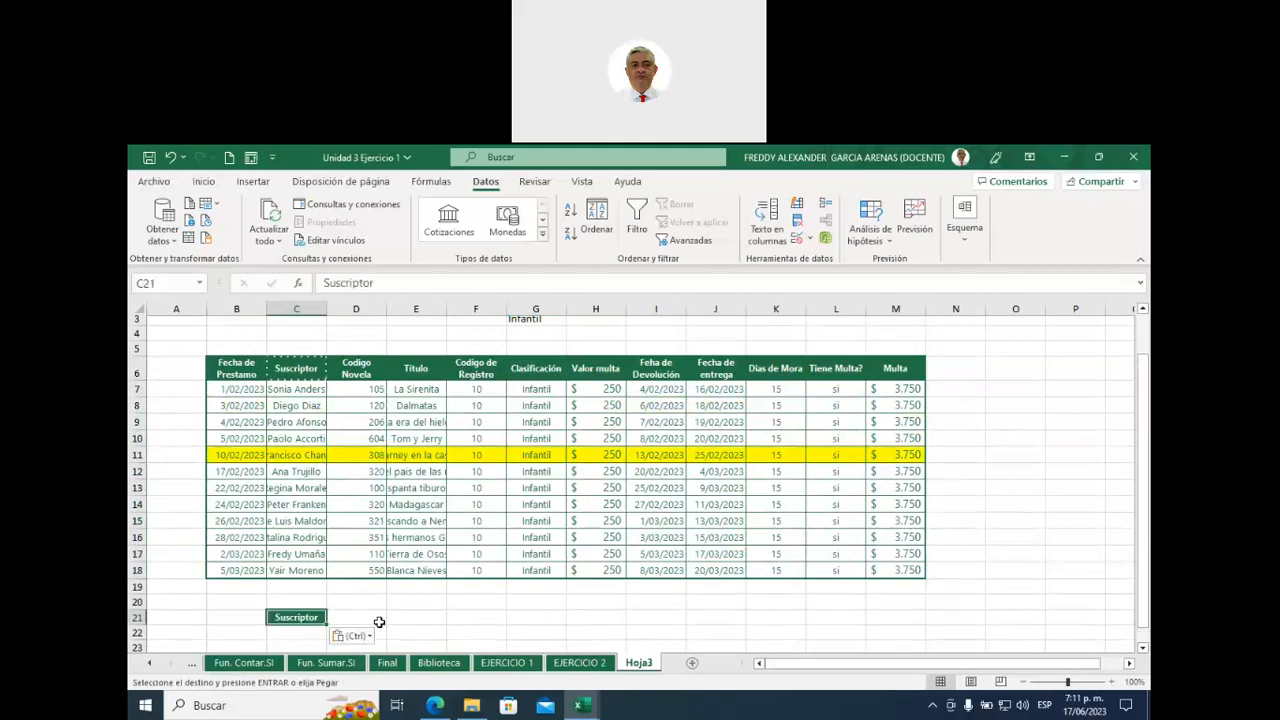
pyautogui.click(415, 370)
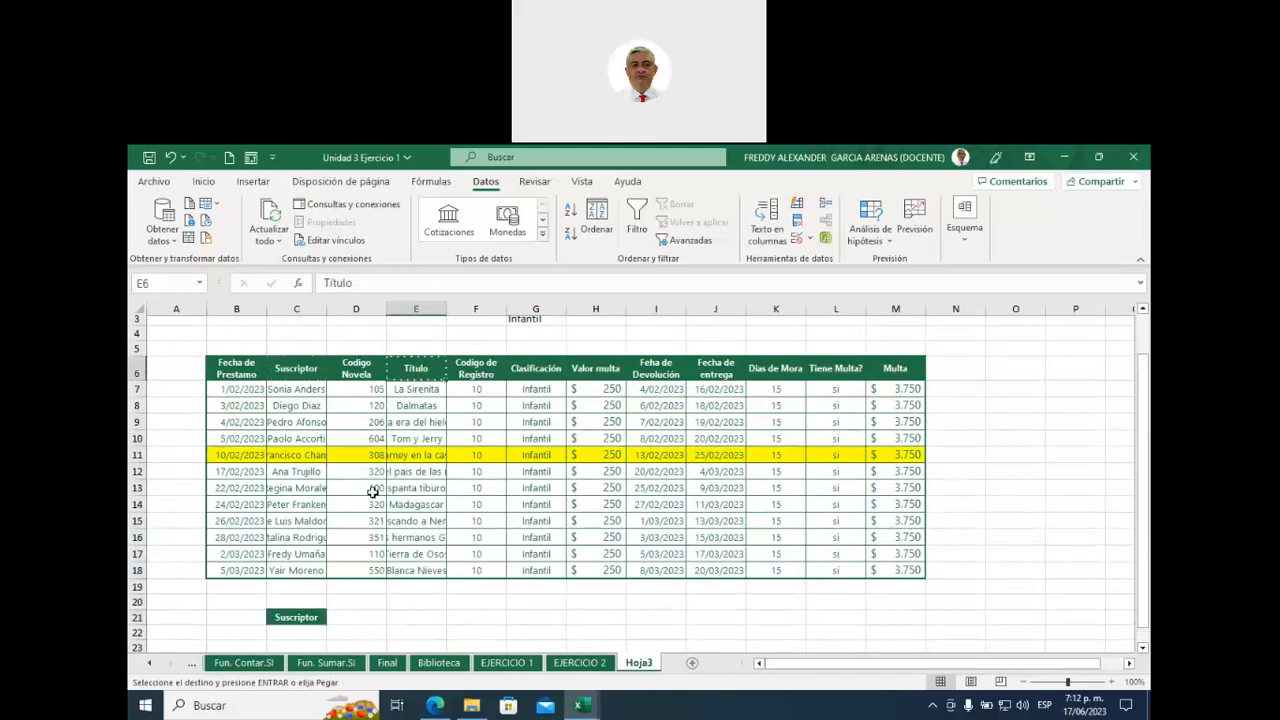
pyautogui.click(355, 617)
pyautogui.hotkey('ctrl', 'v')
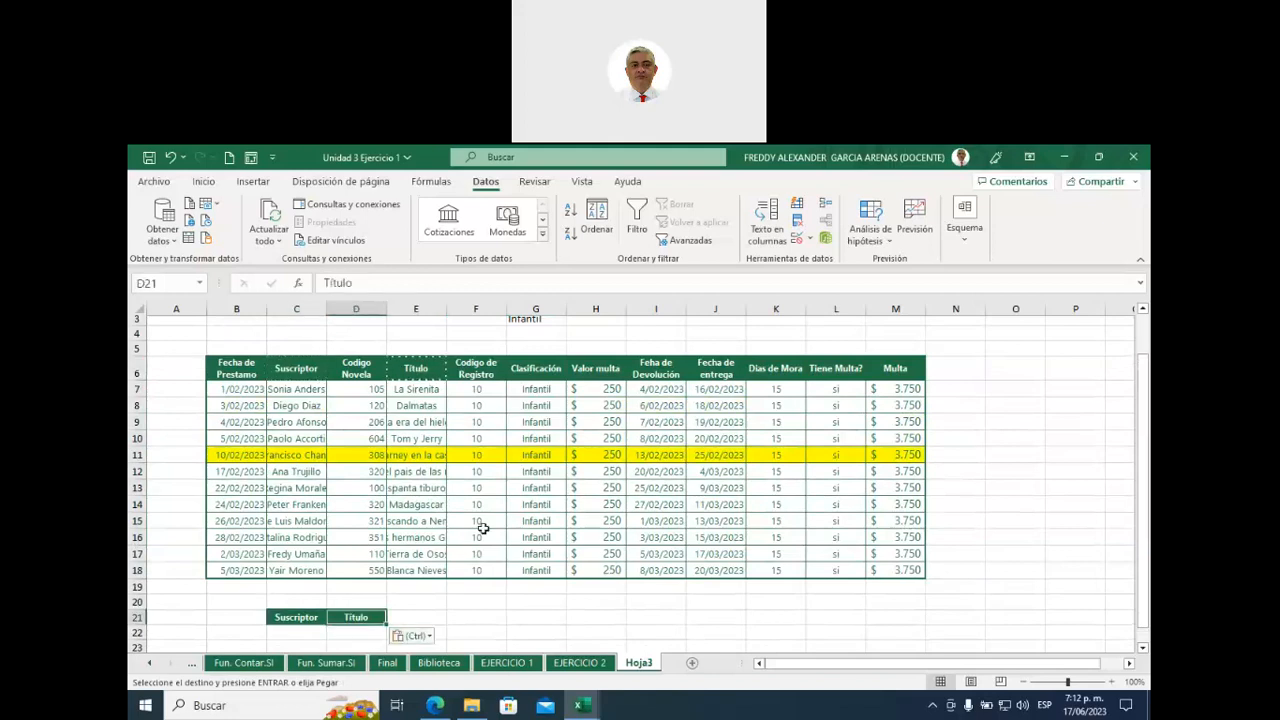
pyautogui.click(537, 370)
pyautogui.hotkey('ctrl', 'c')
pyautogui.click(414, 617)
pyautogui.hotkey('ctrl', 'v')
pyautogui.click(540, 617)
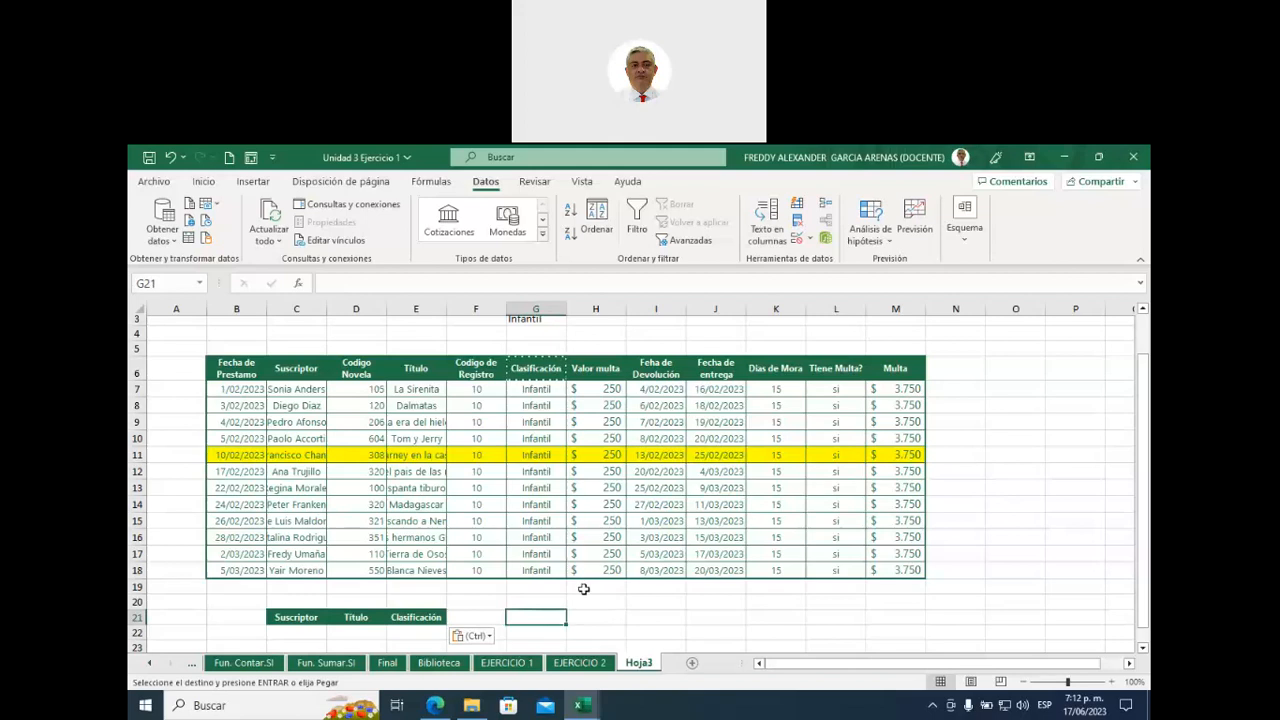
# - Open a new advanced filter from criterion block G2:G3, choose copying to another location, and enter libros as the list range
pyautogui.scroll(1, 583, 506)
pyautogui.moveTo(535, 343); pyautogui.dragTo(535, 364)
pyautogui.scroll(-1, 551, 458)
pyautogui.scroll(1, 551, 458)
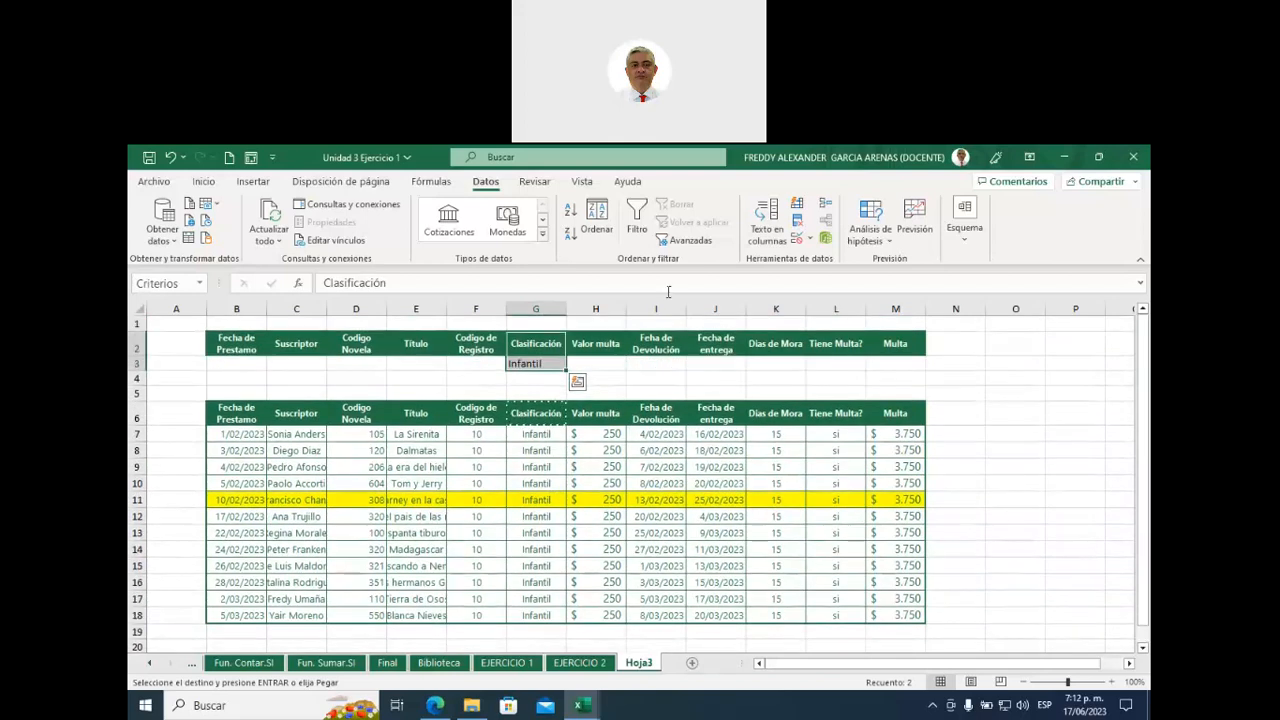
pyautogui.click(688, 242)
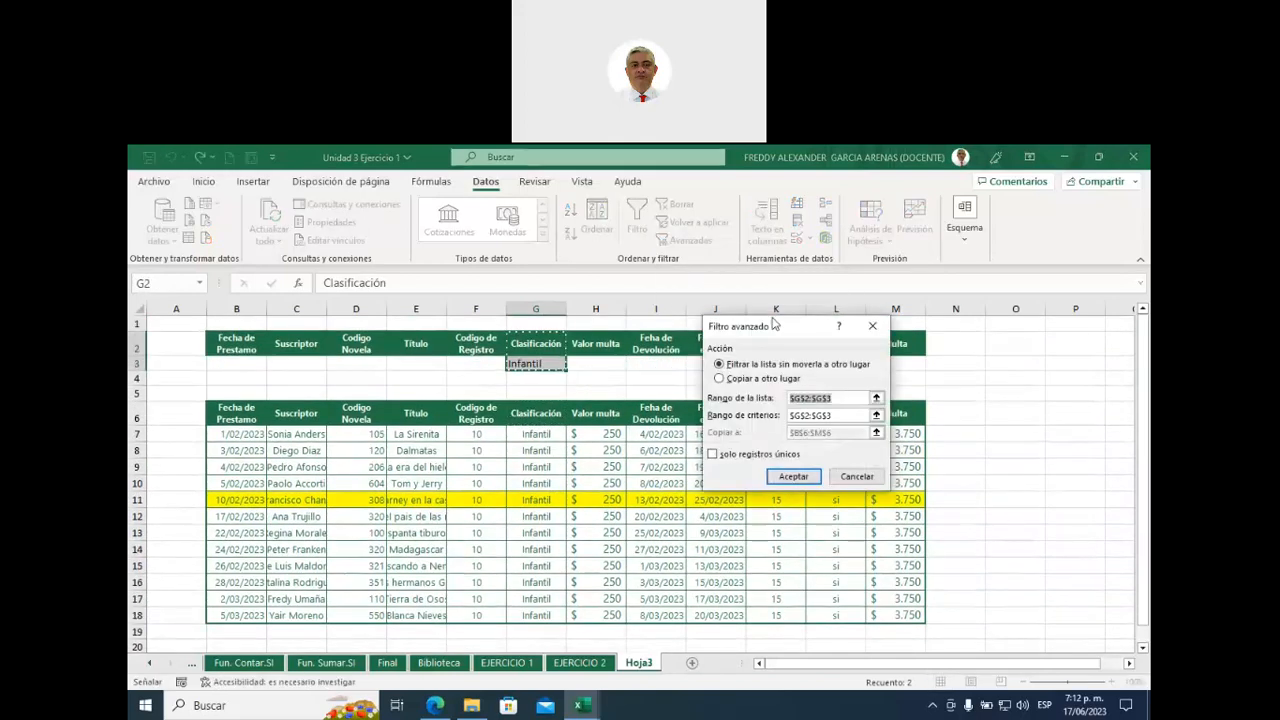
pyautogui.click(797, 362)
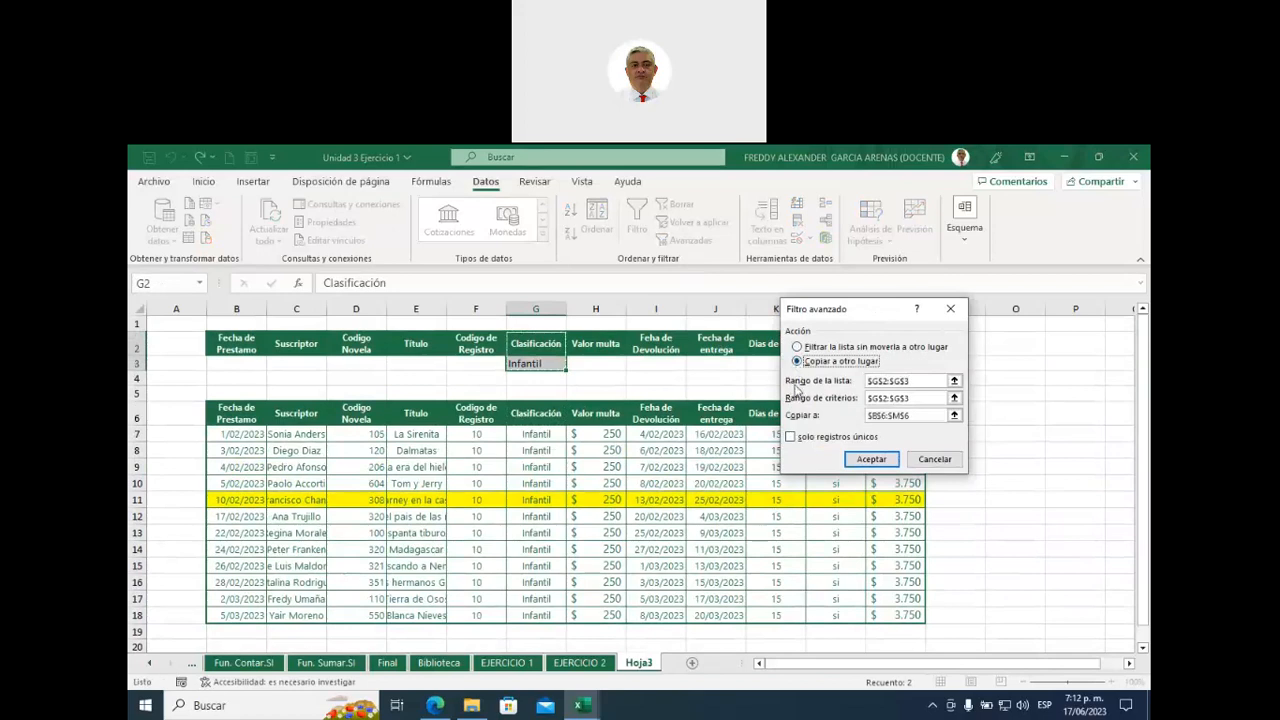
pyautogui.moveTo(914, 381); pyautogui.dragTo(844, 380)
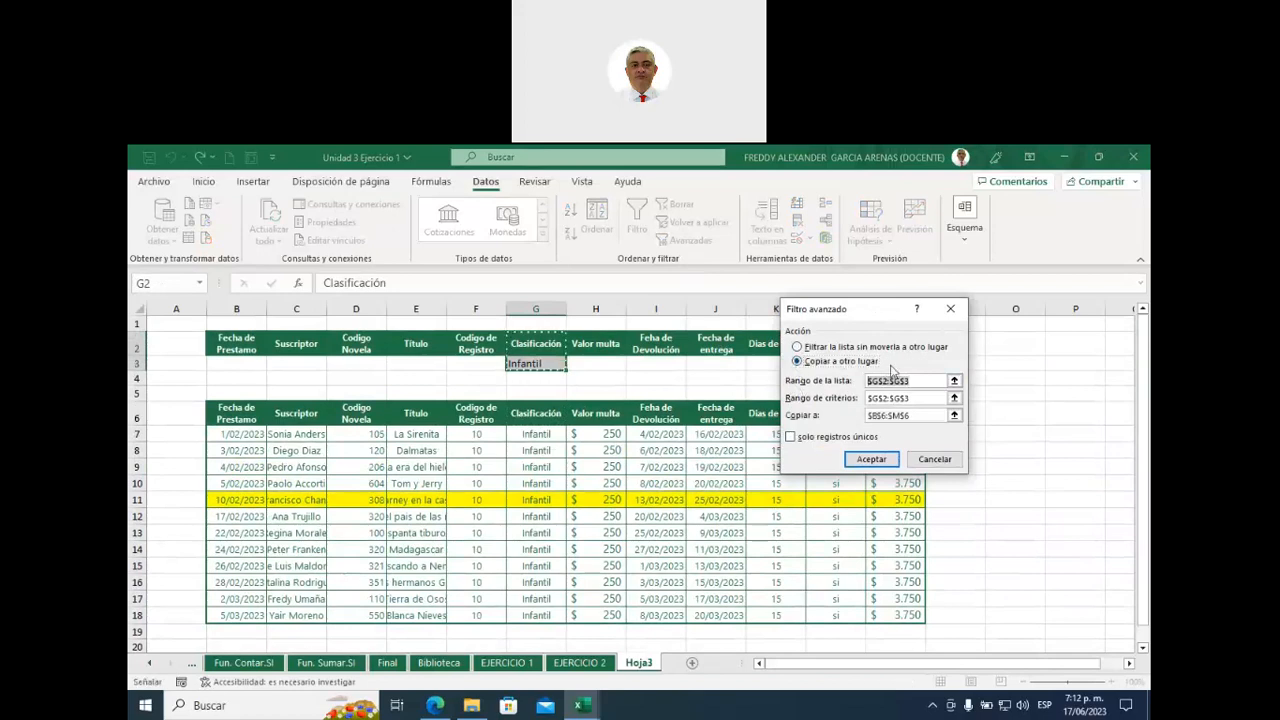
pyautogui.write('a')
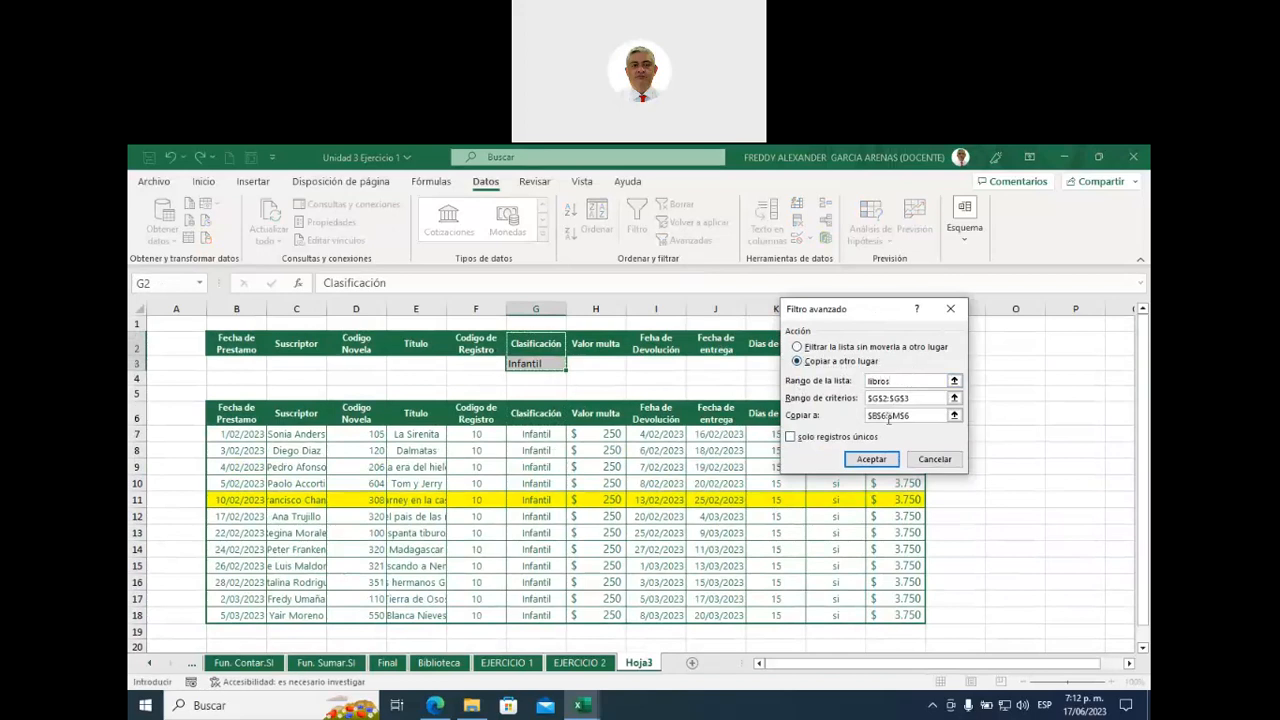
# - Select the Clasificación header and its Infantil value in G2:G3 as the criteria range for this filter
pyautogui.click(954, 399)
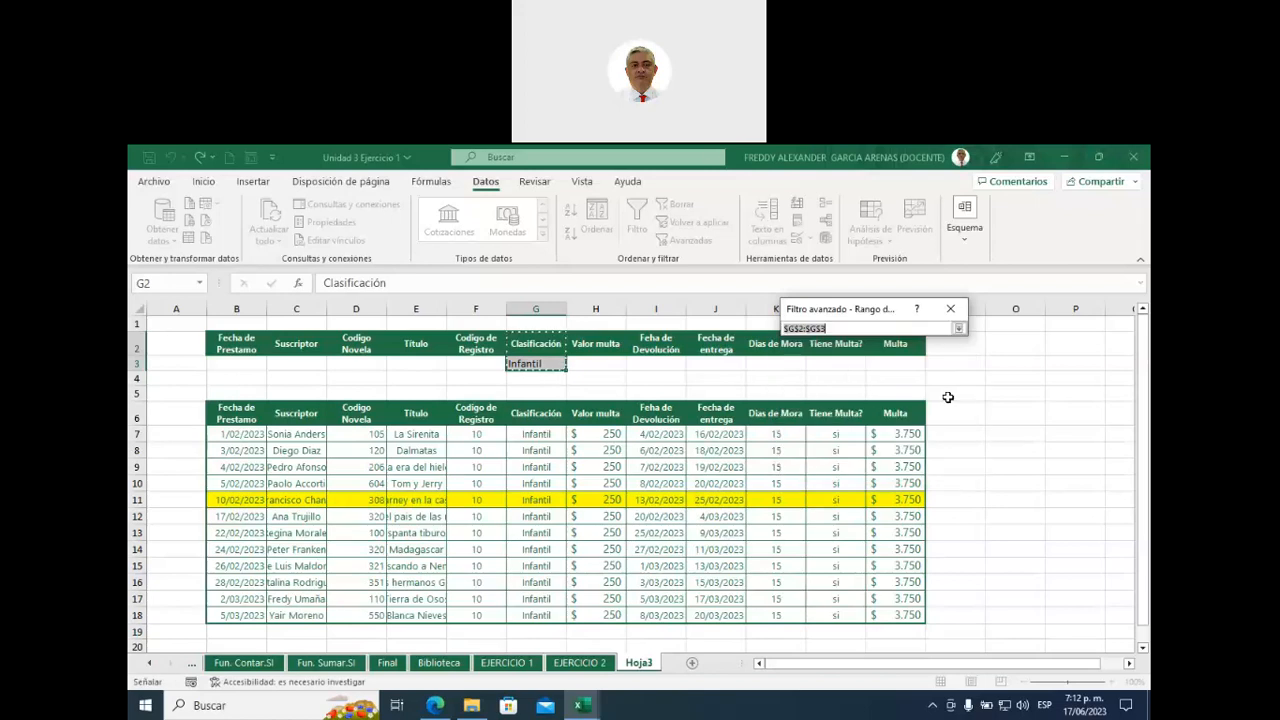
pyautogui.click(535, 350)
pyautogui.moveTo(535, 352); pyautogui.dragTo(537, 364)
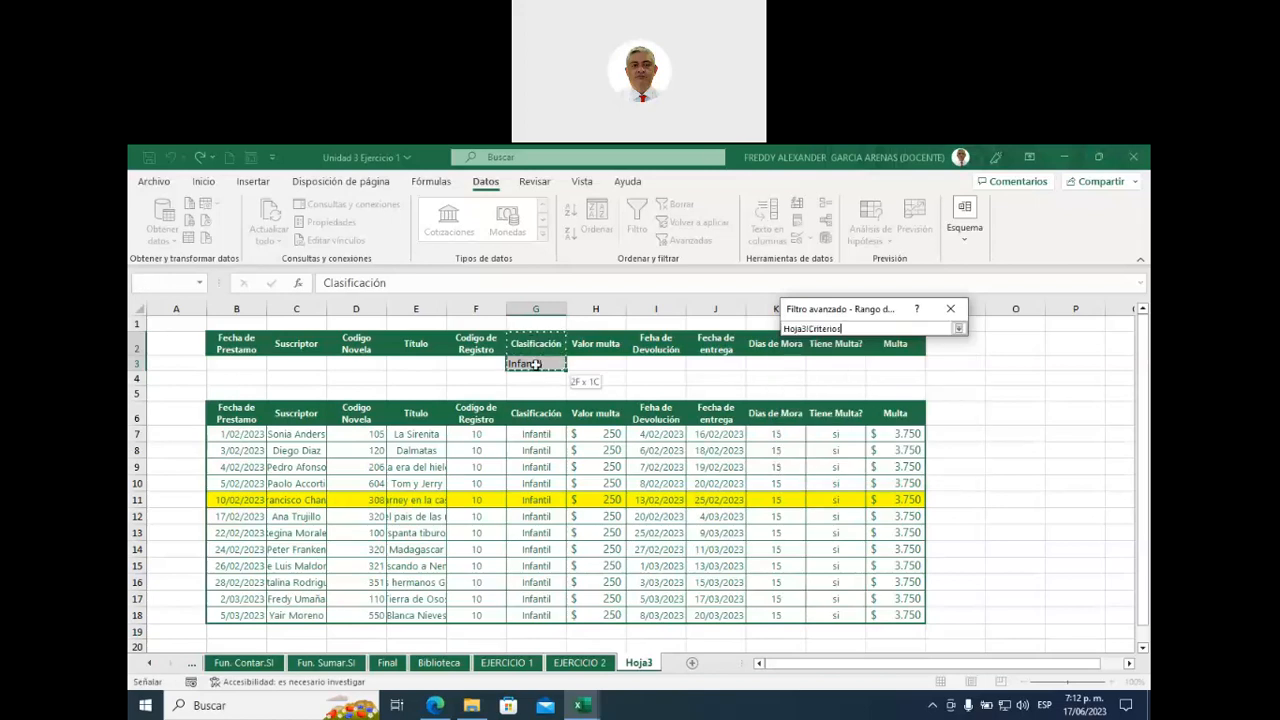
pyautogui.press('Return')
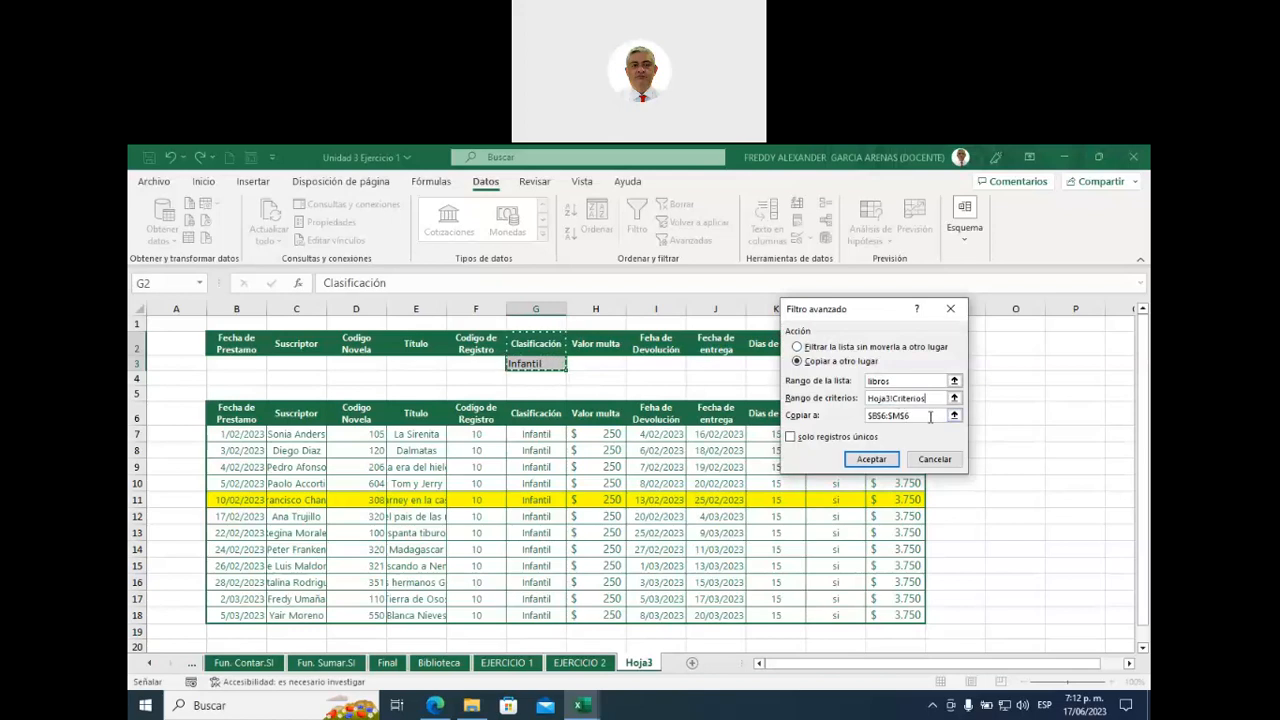
# - Set the copied headers C21:E21 as the copy destination and run the filter to extract only those three columns
pyautogui.click(953, 415)
pyautogui.scroll(-2, 601, 421)
pyautogui.scroll(-1, 601, 421)
pyautogui.scroll(-1, 597, 429)
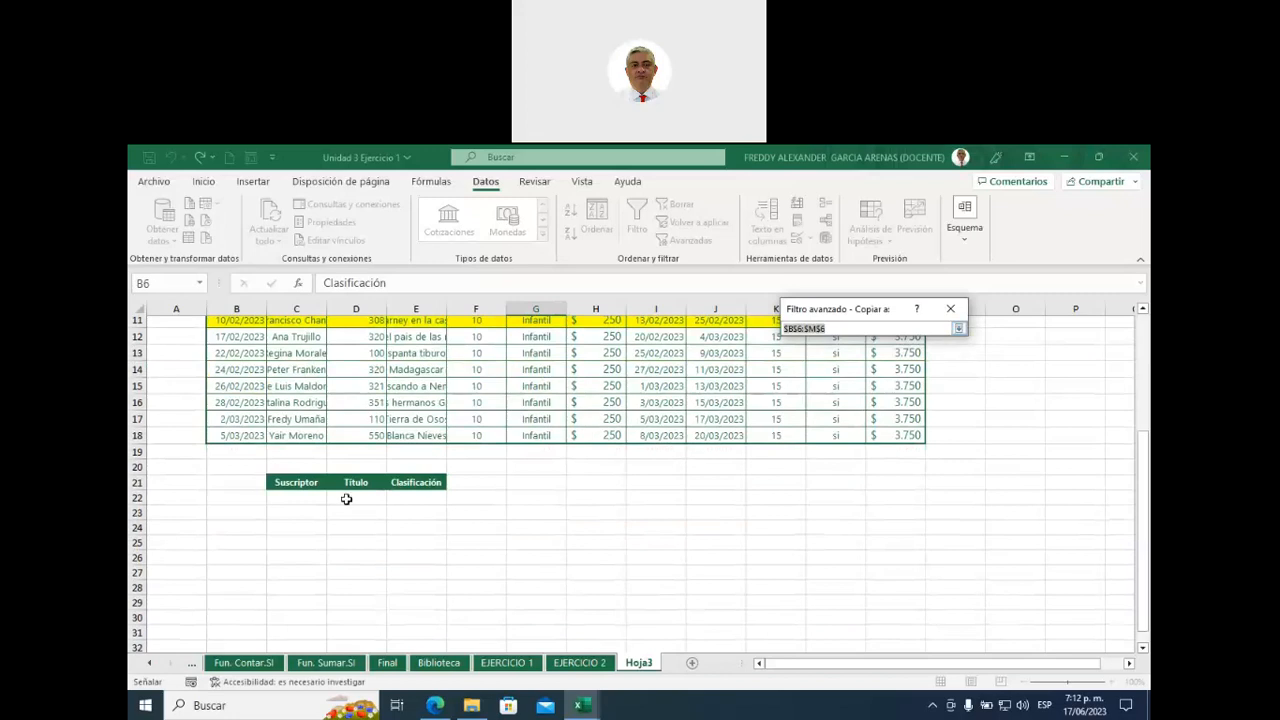
pyautogui.click(282, 483)
pyautogui.moveTo(305, 483); pyautogui.dragTo(410, 482)
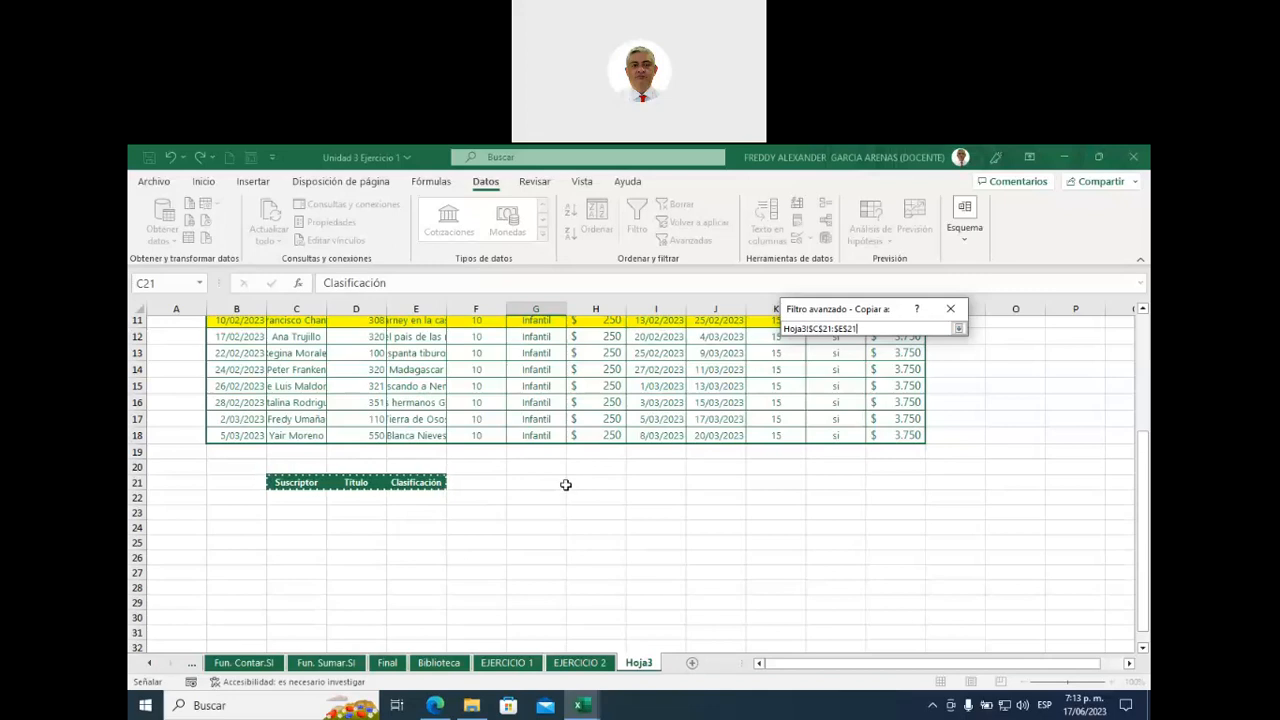
pyautogui.press('Return')
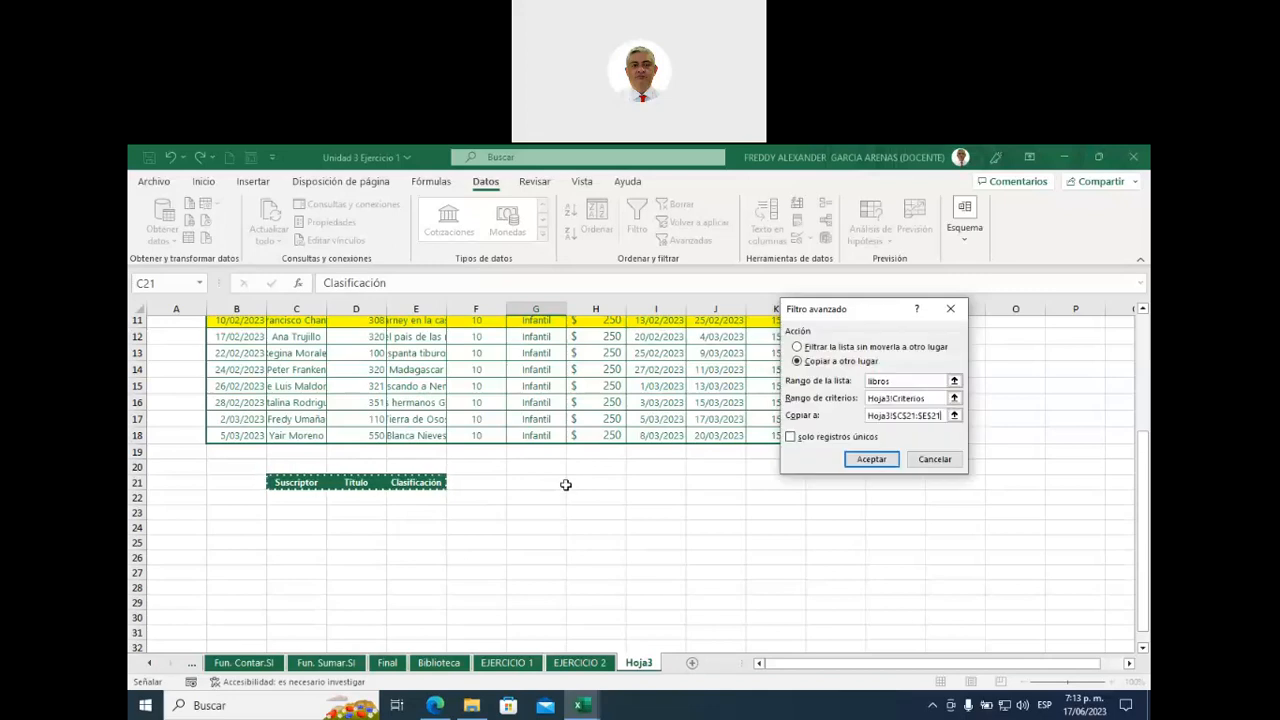
pyautogui.click(869, 460)
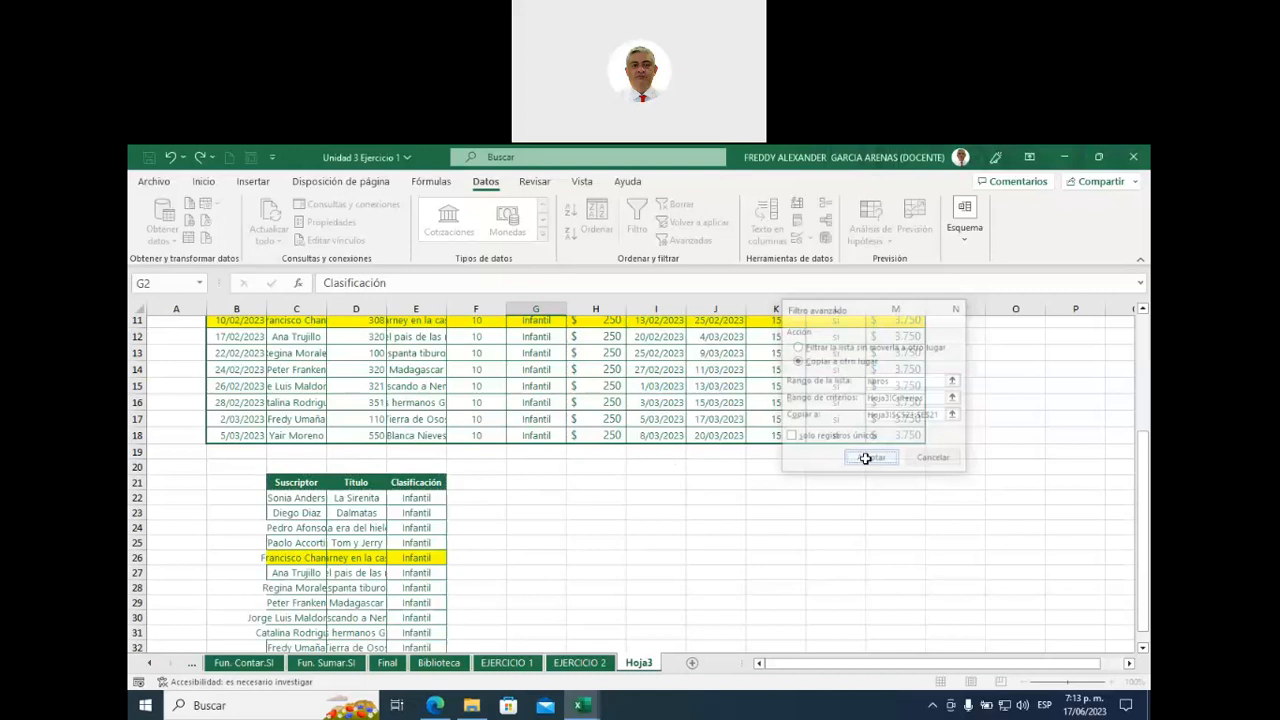
# - Compare the full Infantil extraction in B6:M18 with the Suscriptor, Título and Clasificación extraction in C21:E33
pyautogui.scroll(-5, 348, 515)
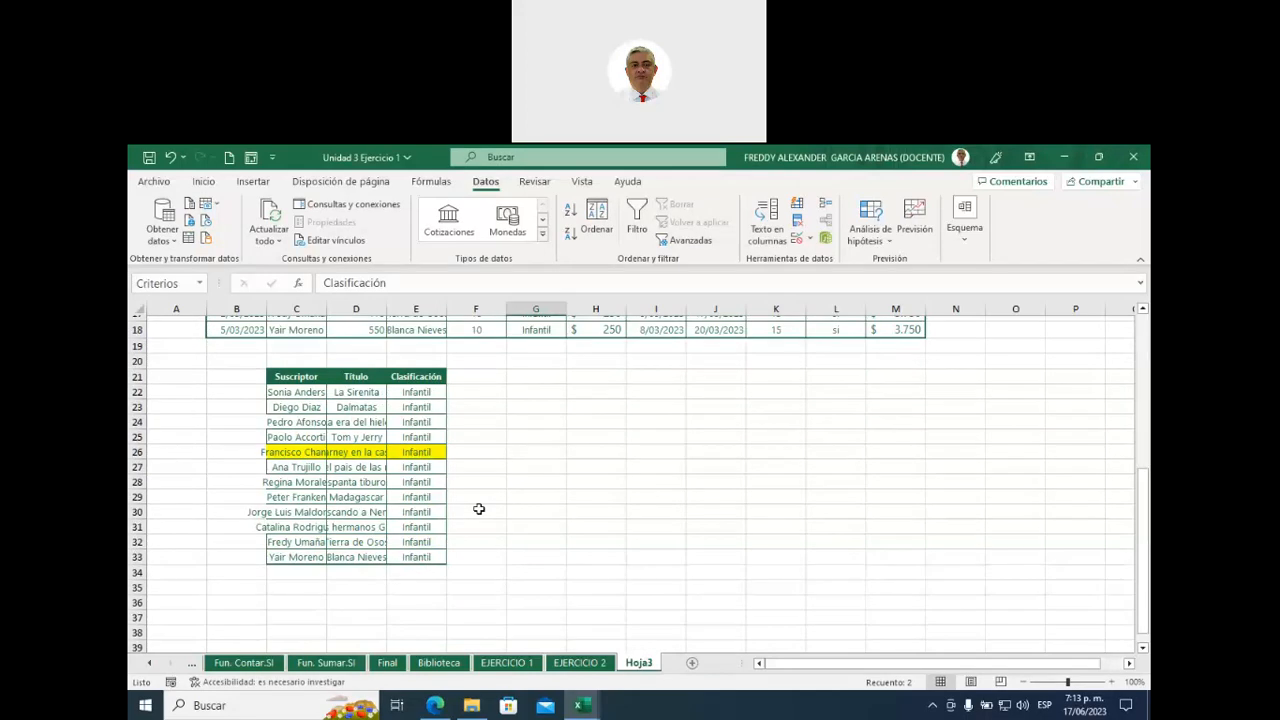
pyautogui.scroll(4, 469, 463)
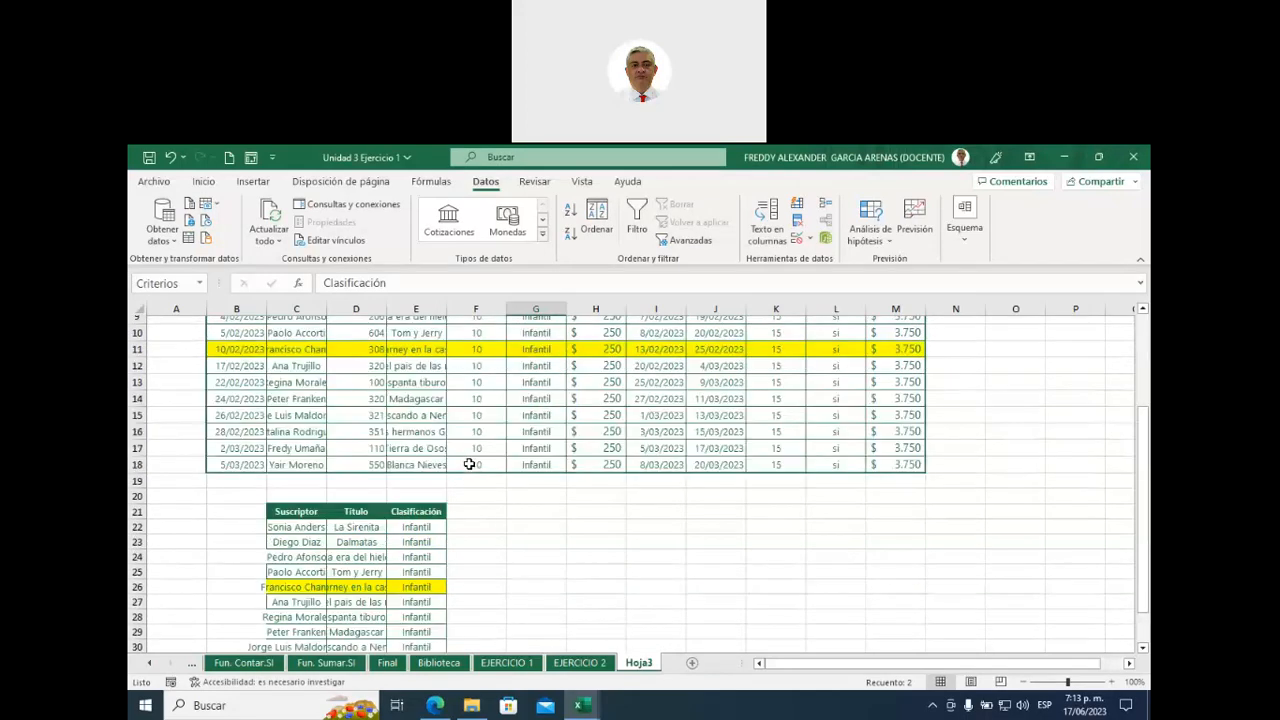
pyautogui.moveTo(296, 330); pyautogui.dragTo(296, 510)
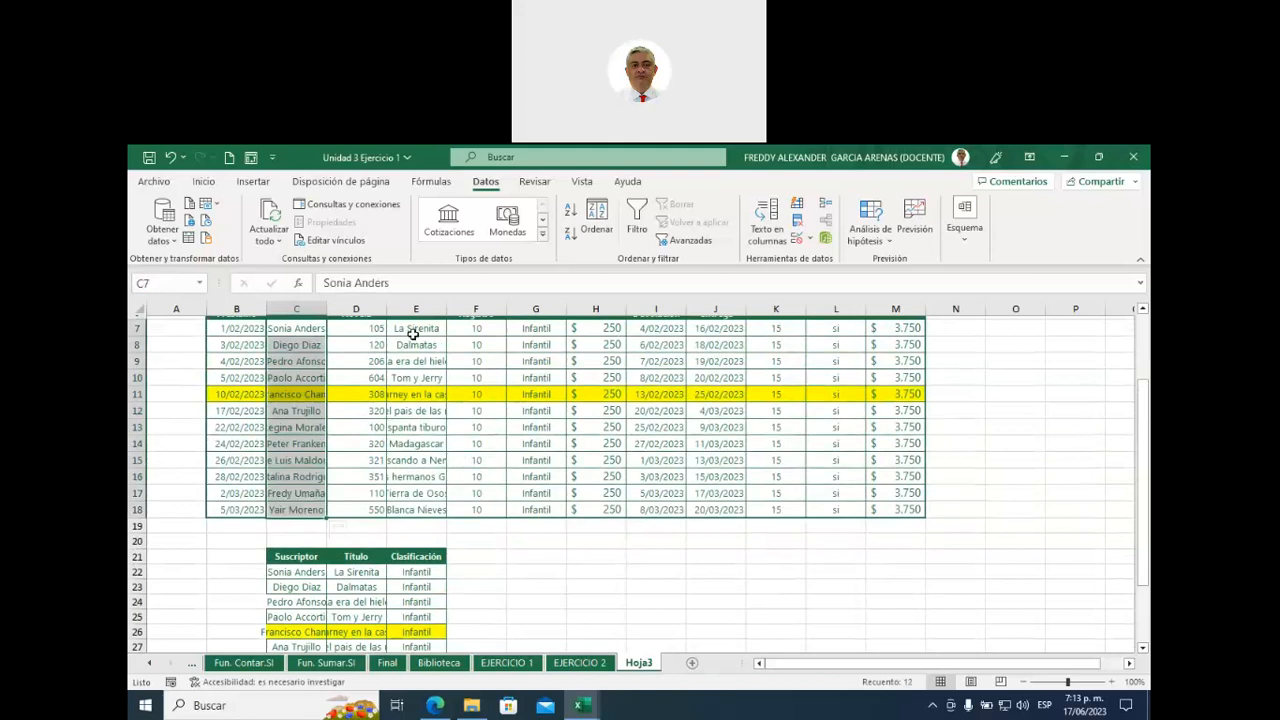
pyautogui.moveTo(415, 328); pyautogui.dragTo(408, 510)
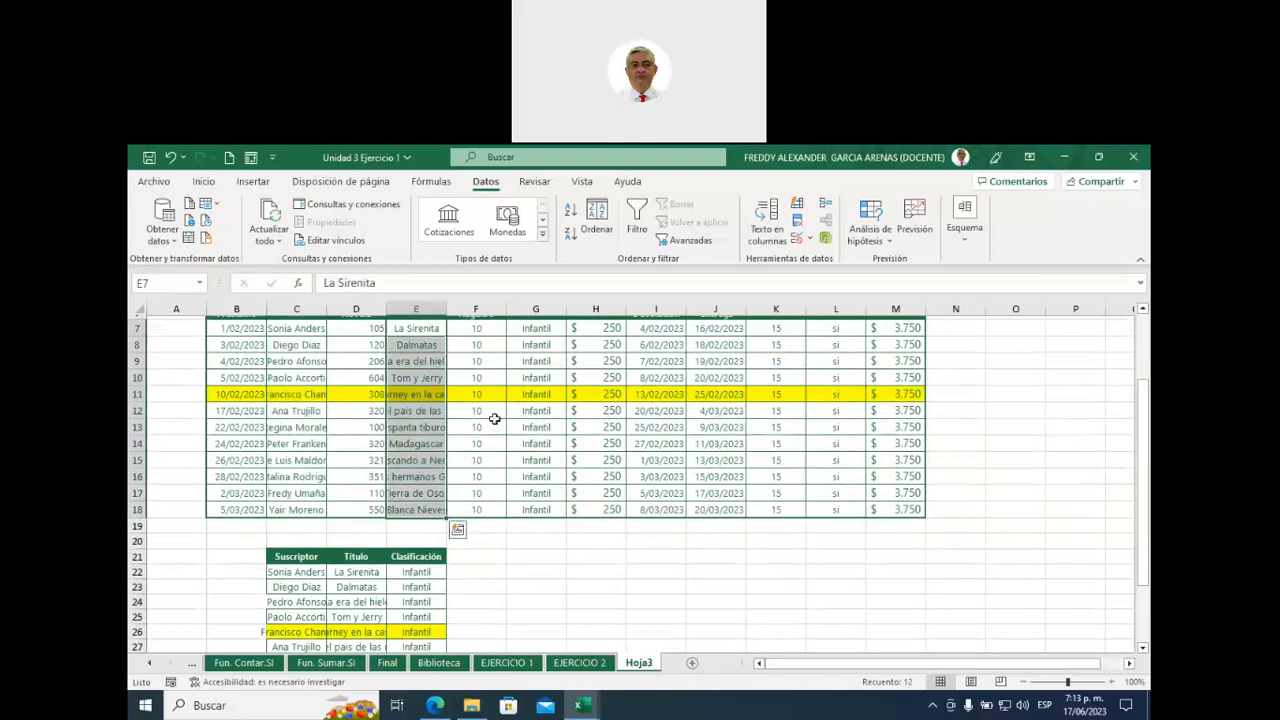
pyautogui.moveTo(538, 330); pyautogui.dragTo(530, 507)
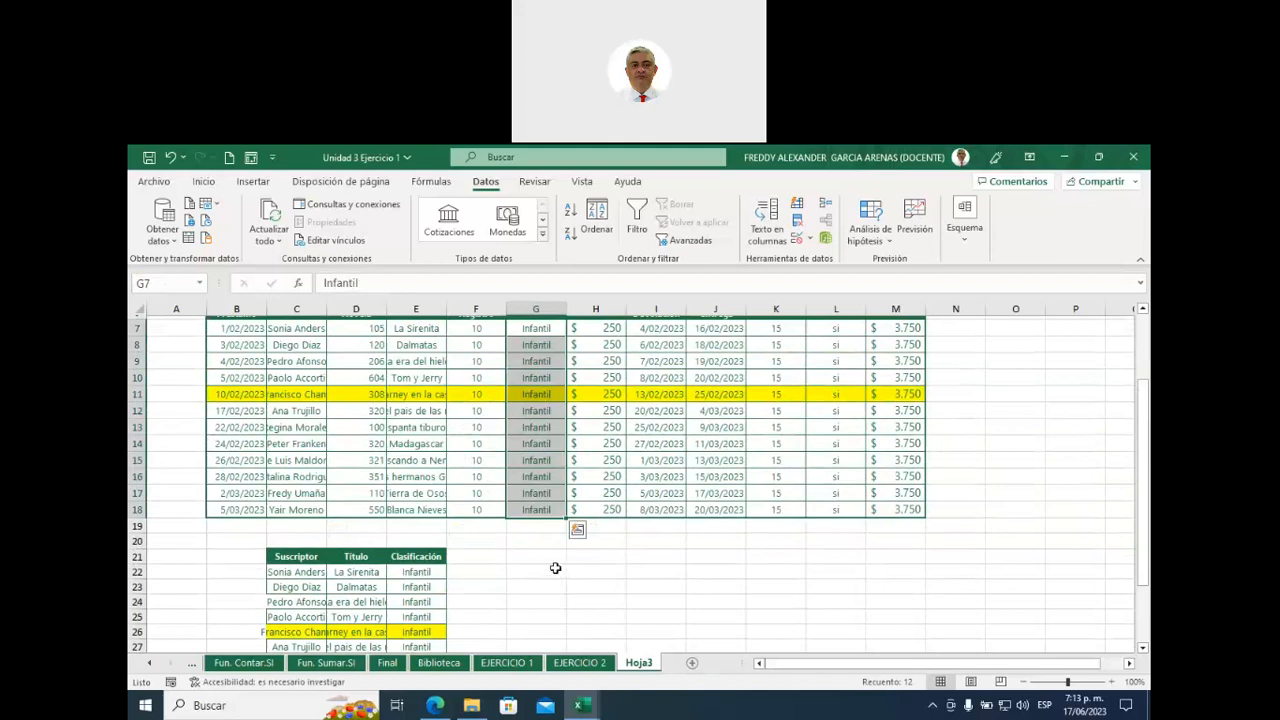
pyautogui.scroll(2, 555, 568)
pyautogui.moveTo(222, 400); pyautogui.dragTo(882, 600)
pyautogui.scroll(-2, 929, 524)
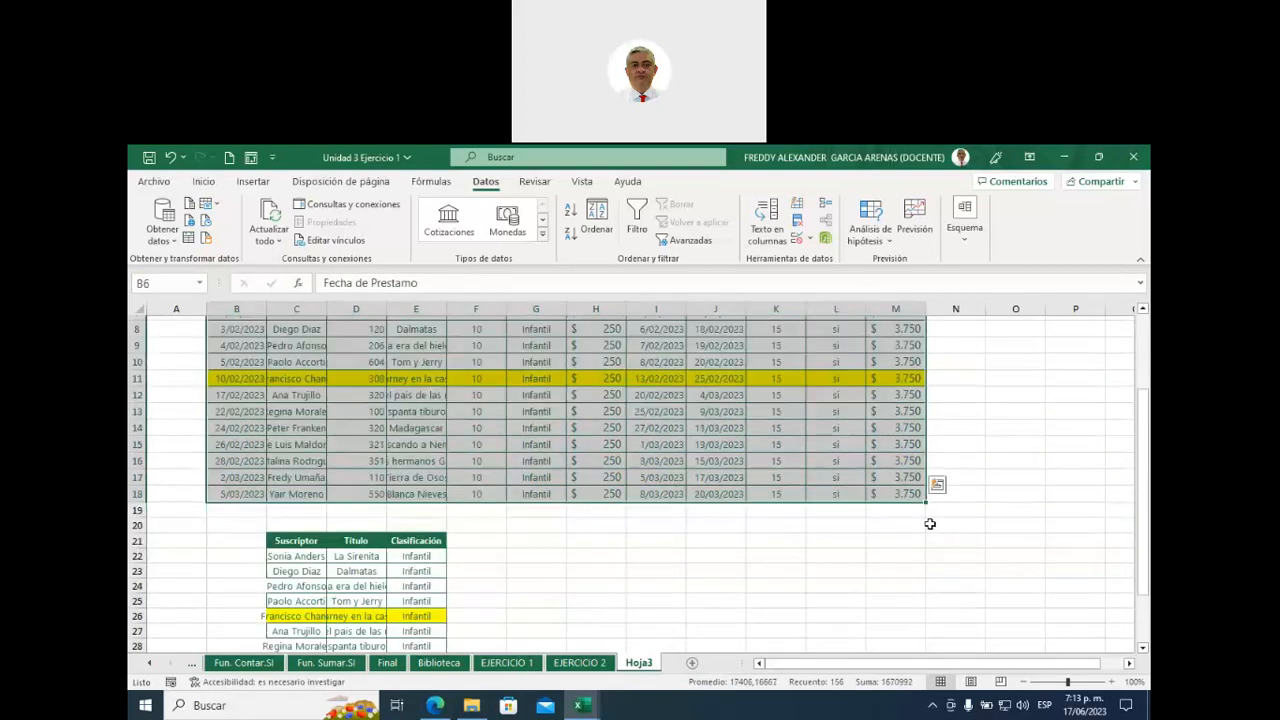
pyautogui.scroll(-2, 929, 524)
pyautogui.moveTo(291, 420); pyautogui.dragTo(409, 602)
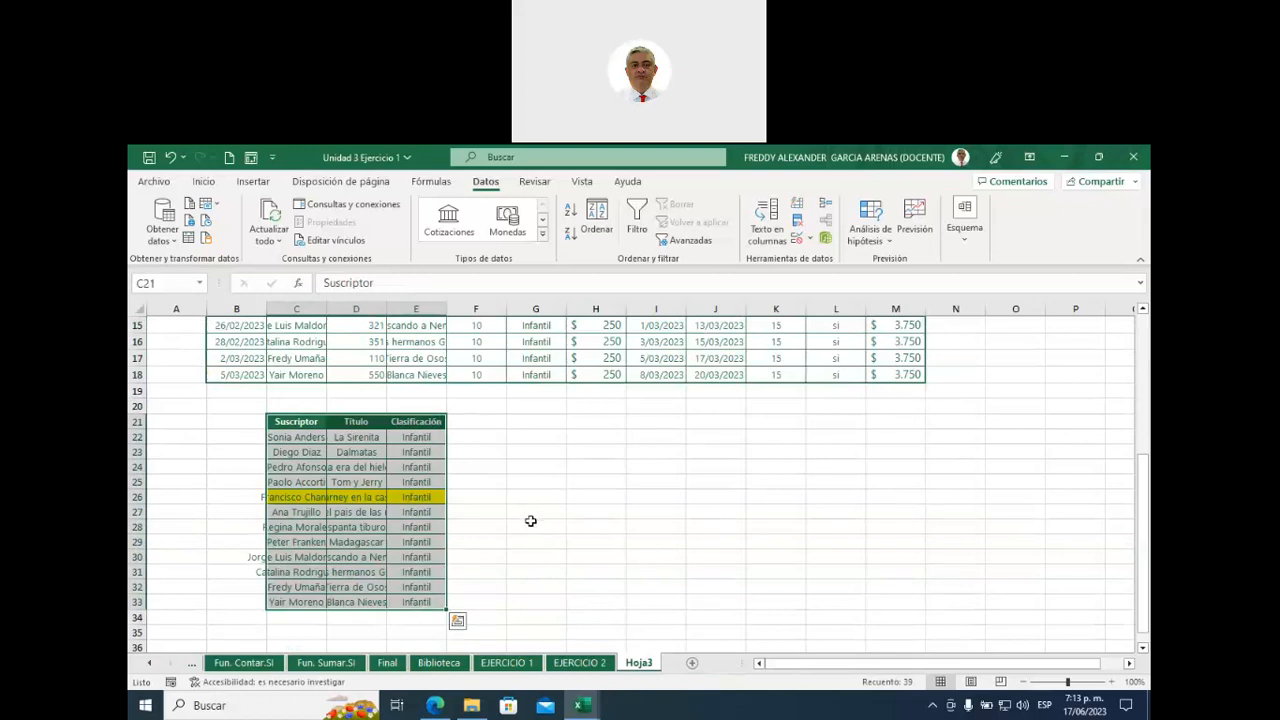
pyautogui.scroll(4, 528, 523)
pyautogui.scroll(-1, 541, 550)
pyautogui.scroll(1, 541, 550)
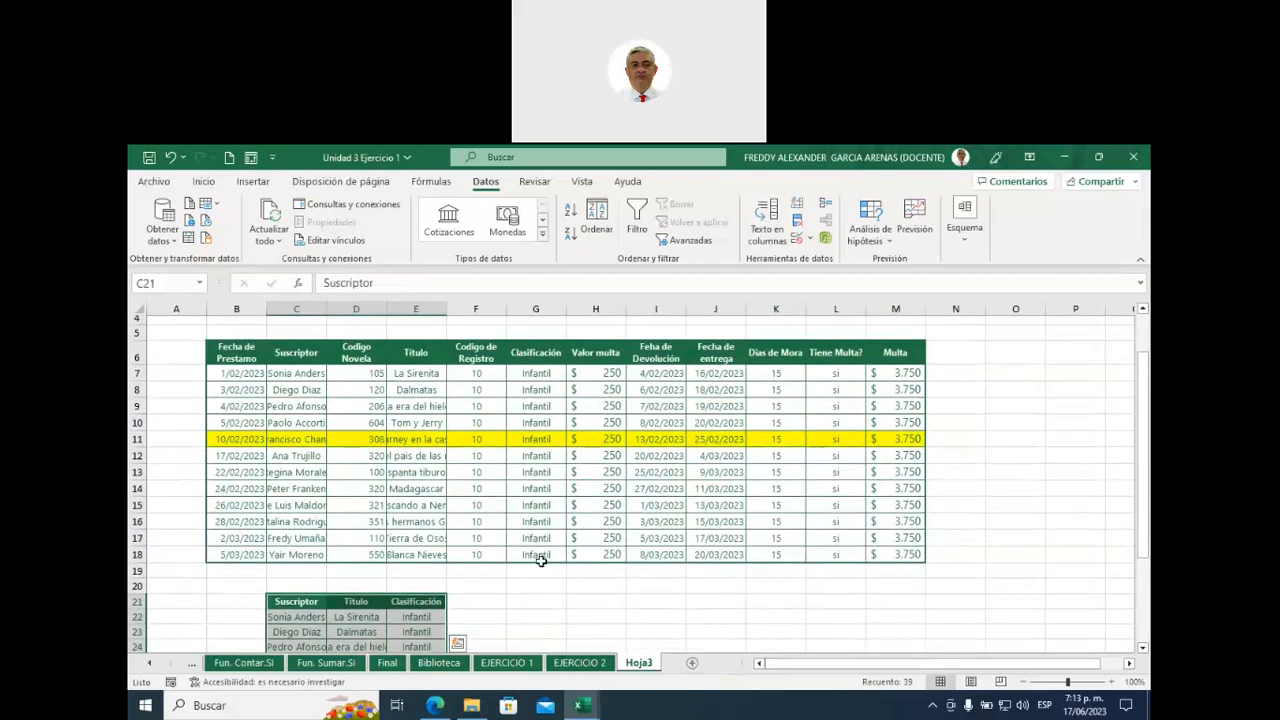
pyautogui.scroll(1, 654, 606)
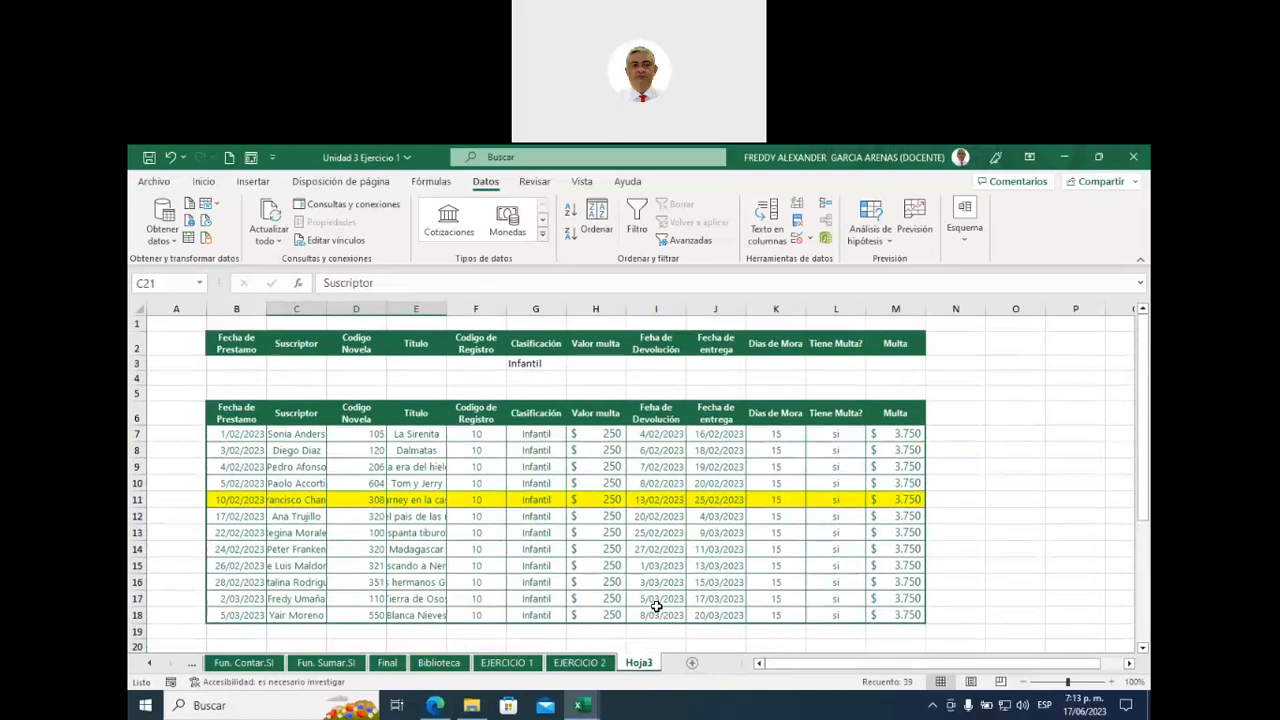
# - Copy the Feha de Devolución, Fecha de entrega and Suscriptor headers from row 6 into H21, I21 and J21
pyautogui.scroll(-1, 655, 606)
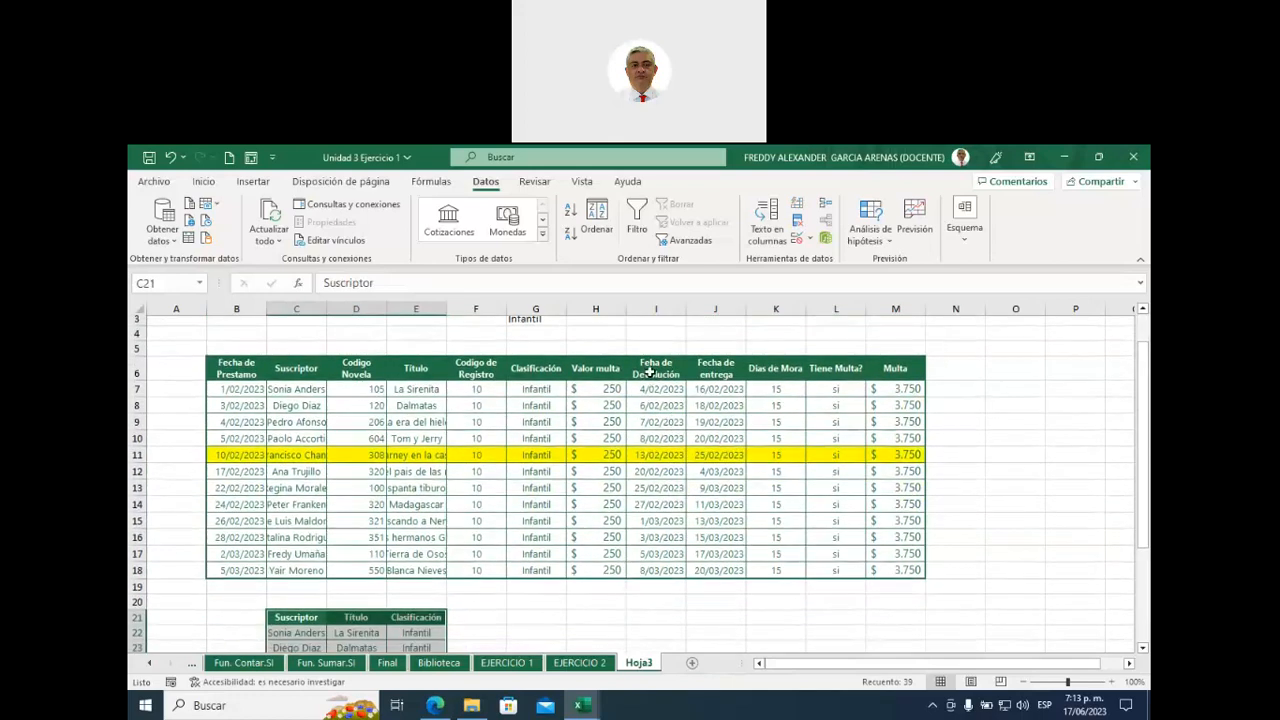
pyautogui.moveTo(652, 370); pyautogui.dragTo(716, 369)
pyautogui.hotkey('ctrl', 'c')
pyautogui.click(600, 618)
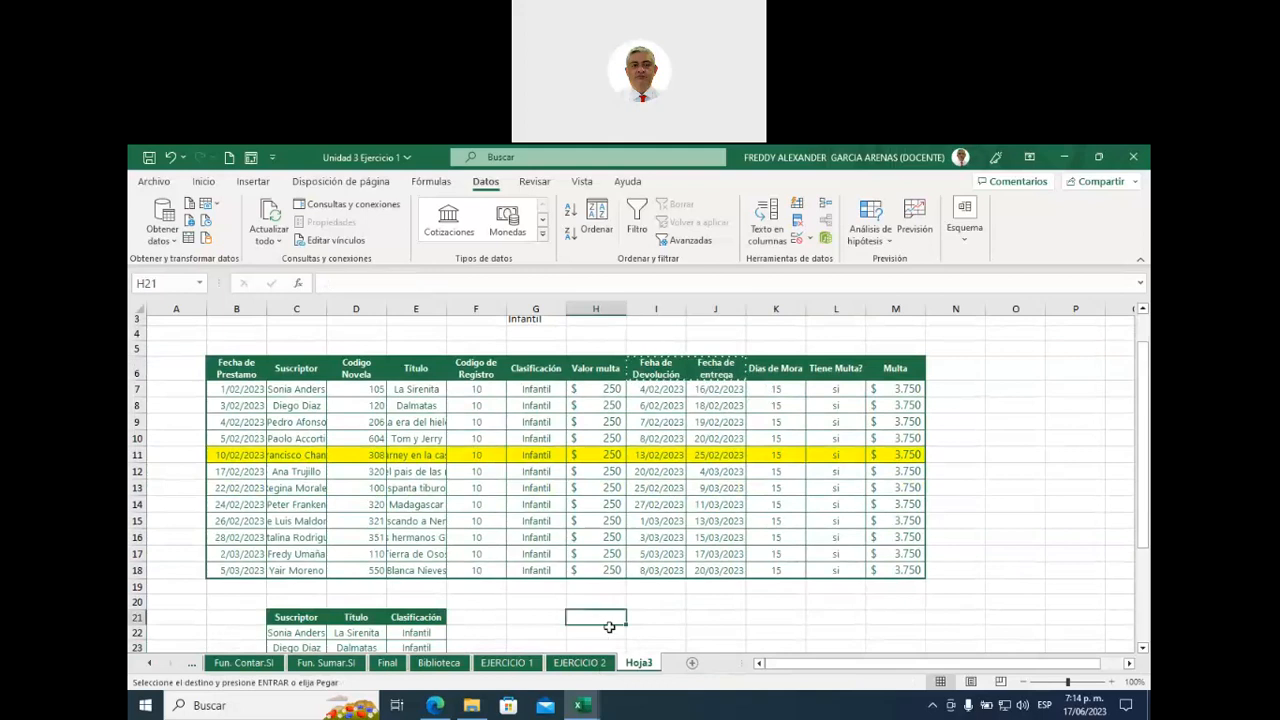
pyautogui.hotkey('ctrl', 'v')
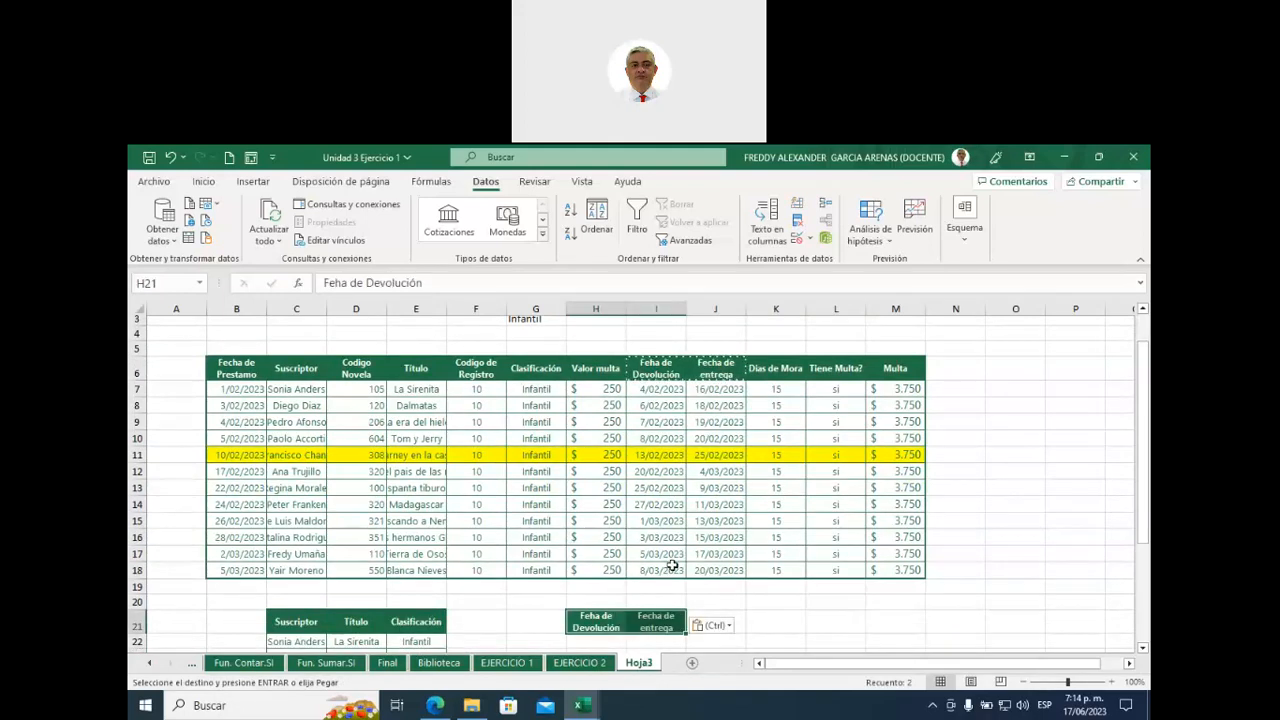
pyautogui.click(300, 369)
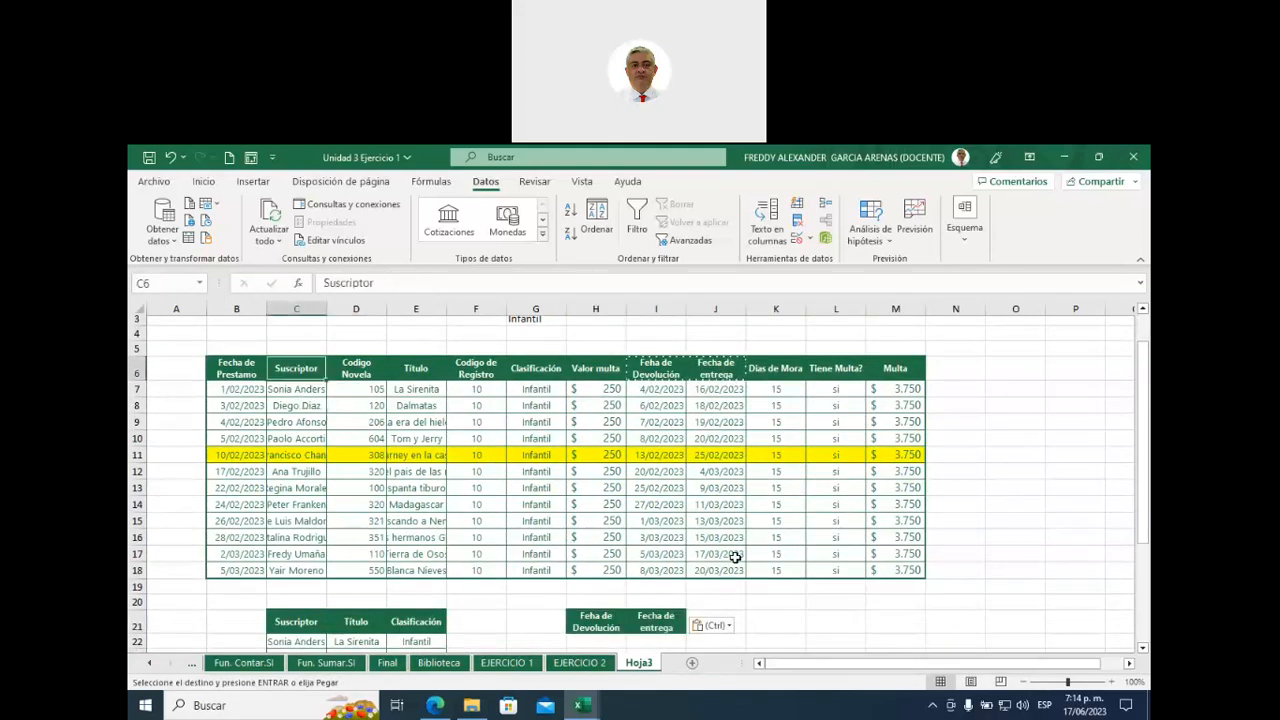
pyautogui.hotkey('ctrl', 'c')
pyautogui.click(718, 622)
pyautogui.hotkey('ctrl', 'v')
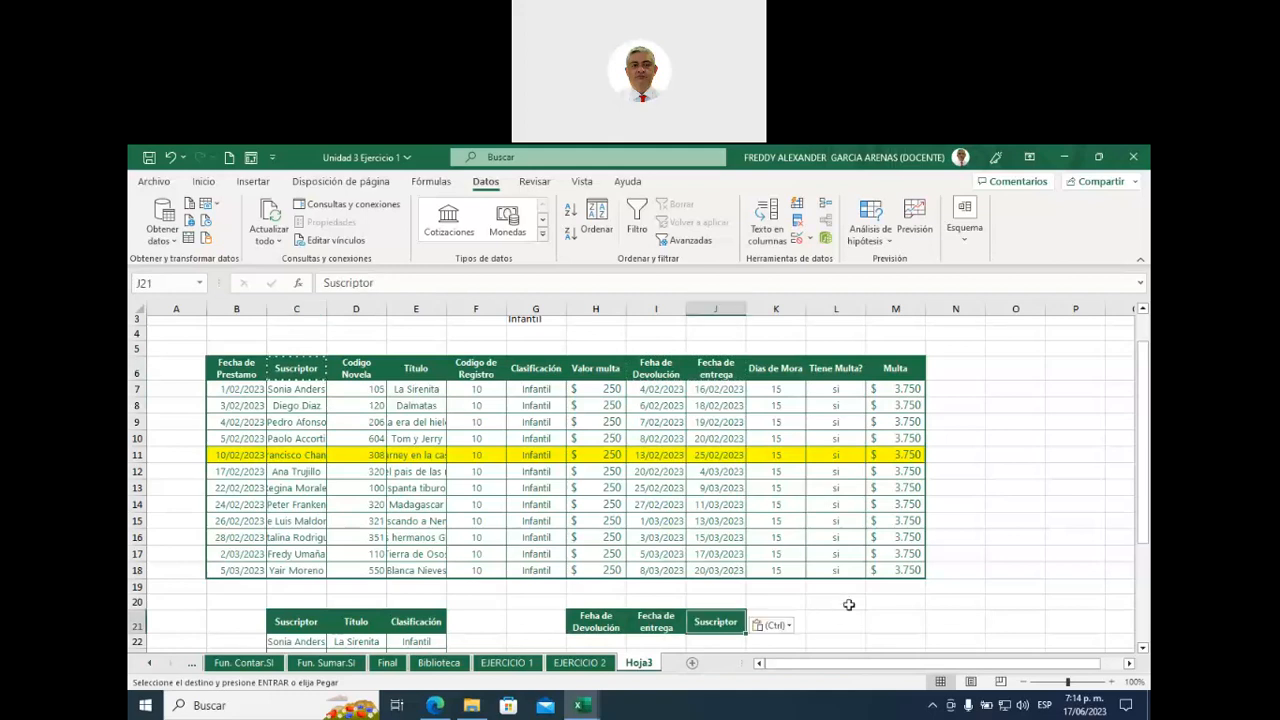
# - Review the Feha de Devolución, Fecha de entrega and Suscriptor columns in the full extraction against the copied headers
pyautogui.click(848, 604)
pyautogui.scroll(-2, 651, 569)
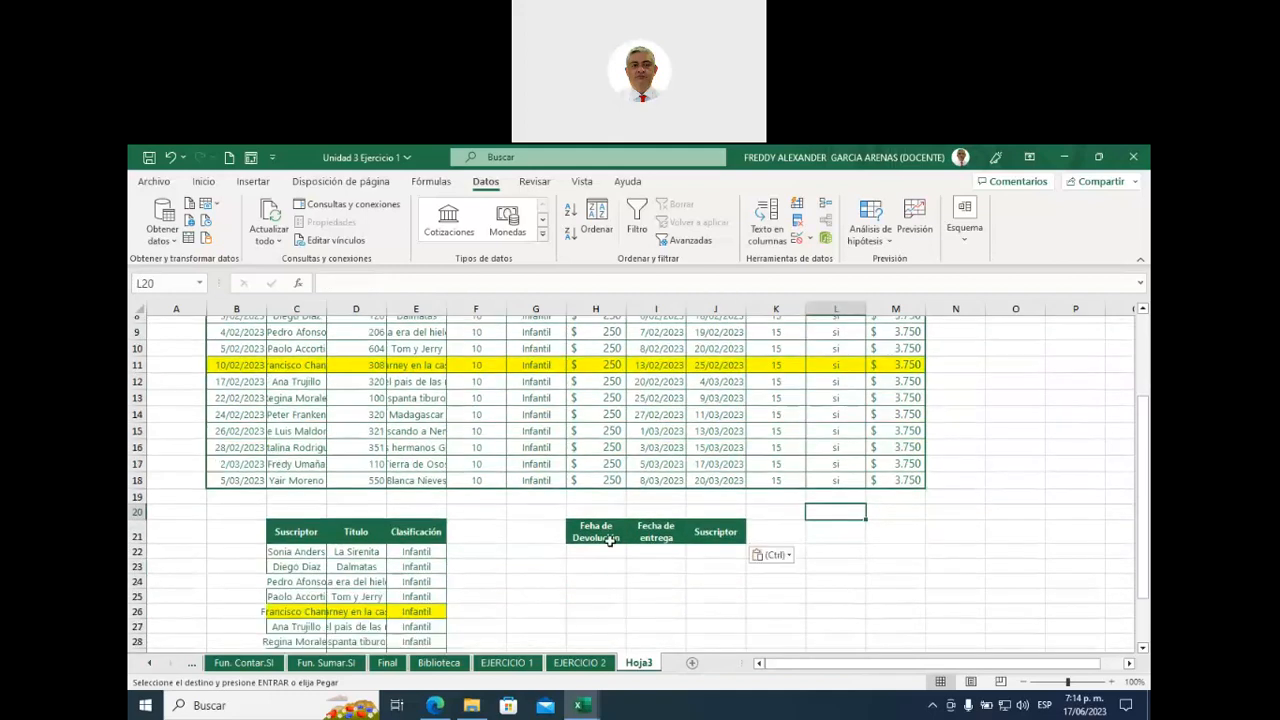
pyautogui.scroll(2, 655, 554)
pyautogui.moveTo(655, 369); pyautogui.dragTo(698, 572)
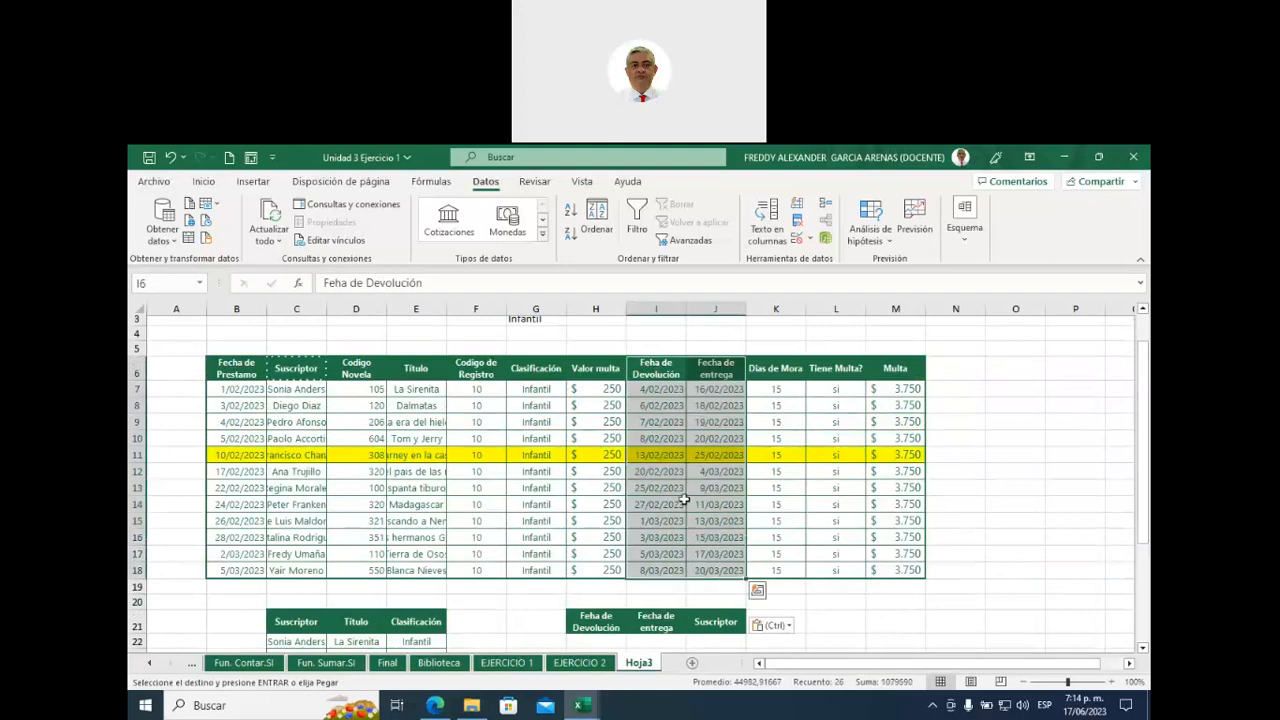
pyautogui.moveTo(292, 370); pyautogui.dragTo(298, 567)
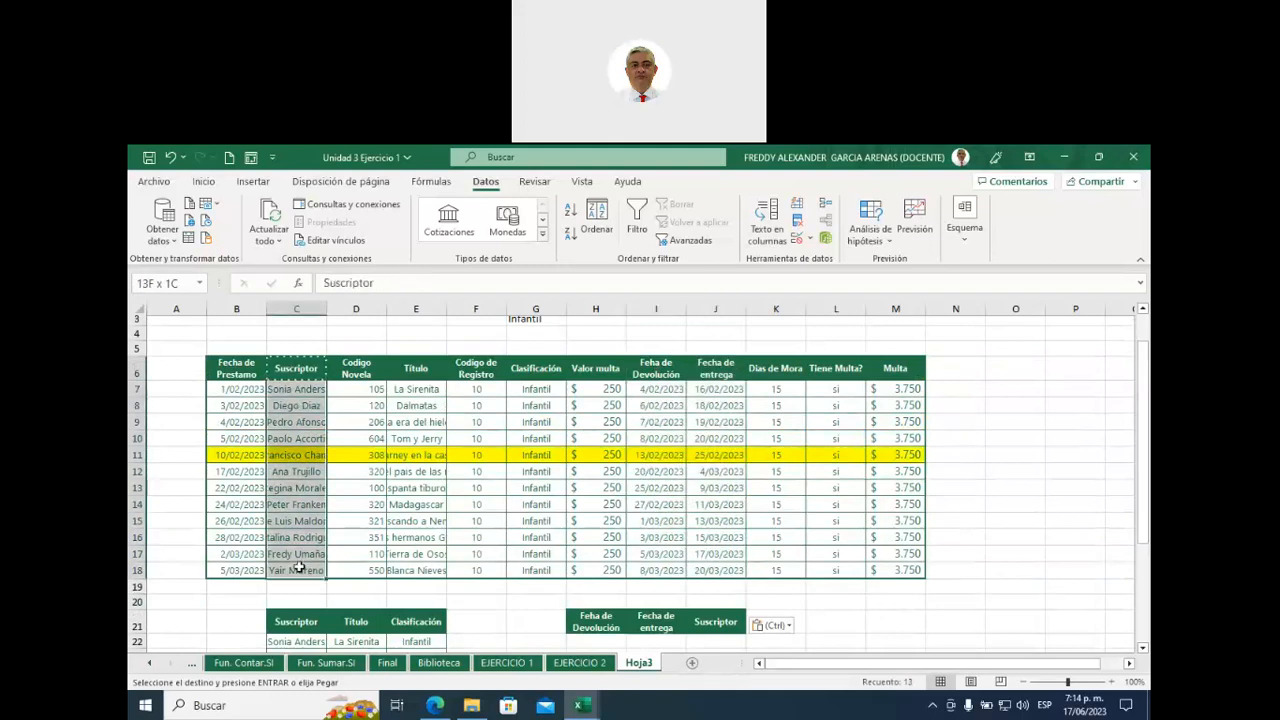
pyautogui.click(965, 490)
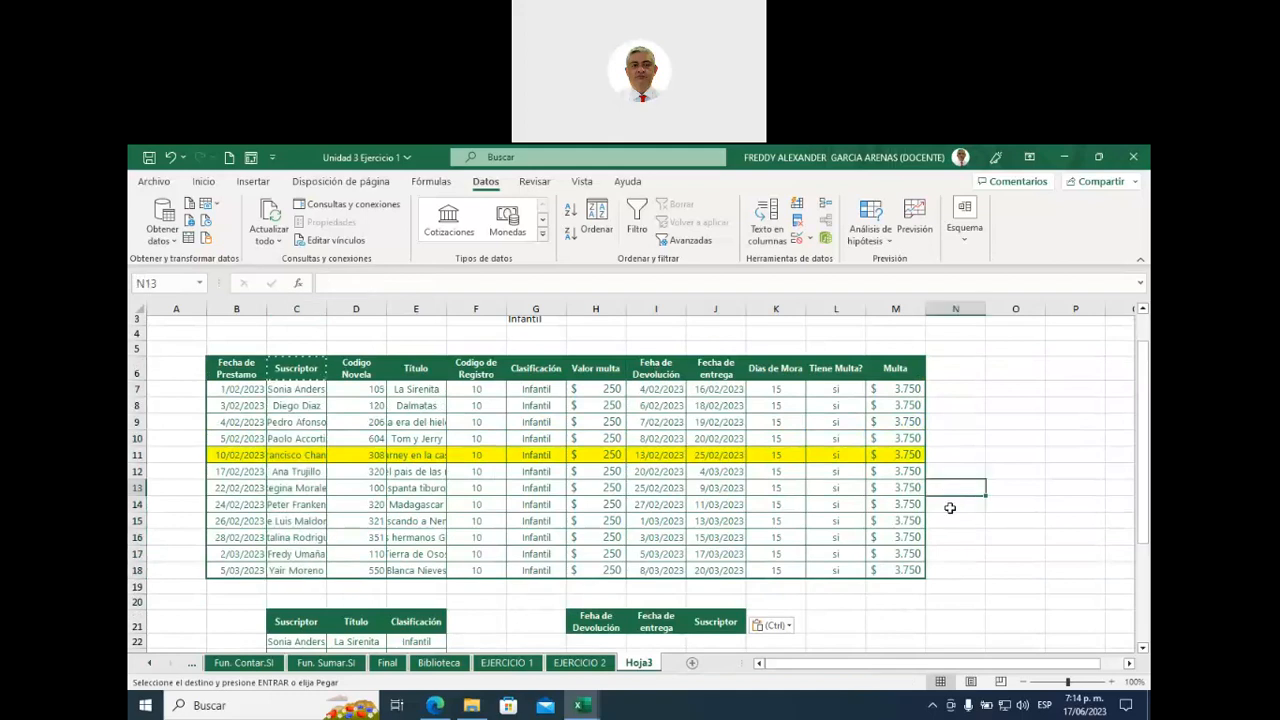
pyautogui.scroll(1, 950, 508)
pyautogui.scroll(-1, 950, 508)
# - Set up an advanced filter that copies to another location, with libros as list range and G2:G3 as criteria range
pyautogui.click(686, 240)
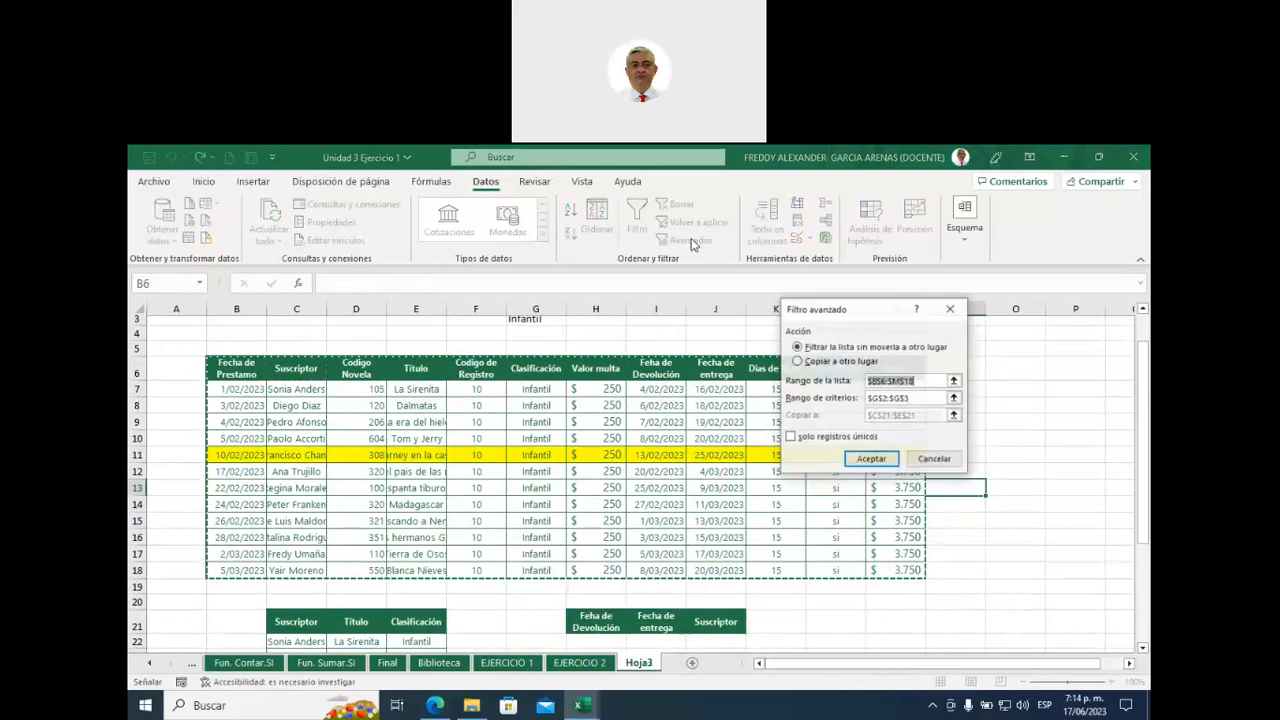
pyautogui.click(797, 362)
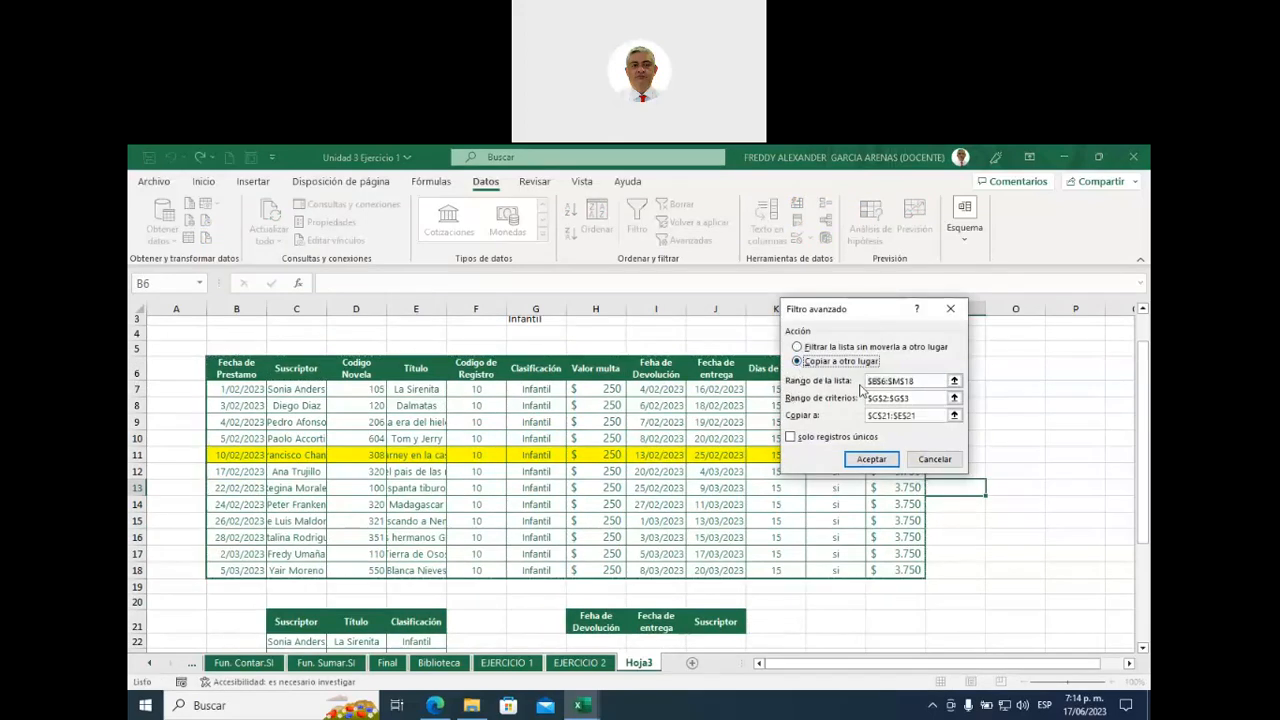
pyautogui.click(925, 382)
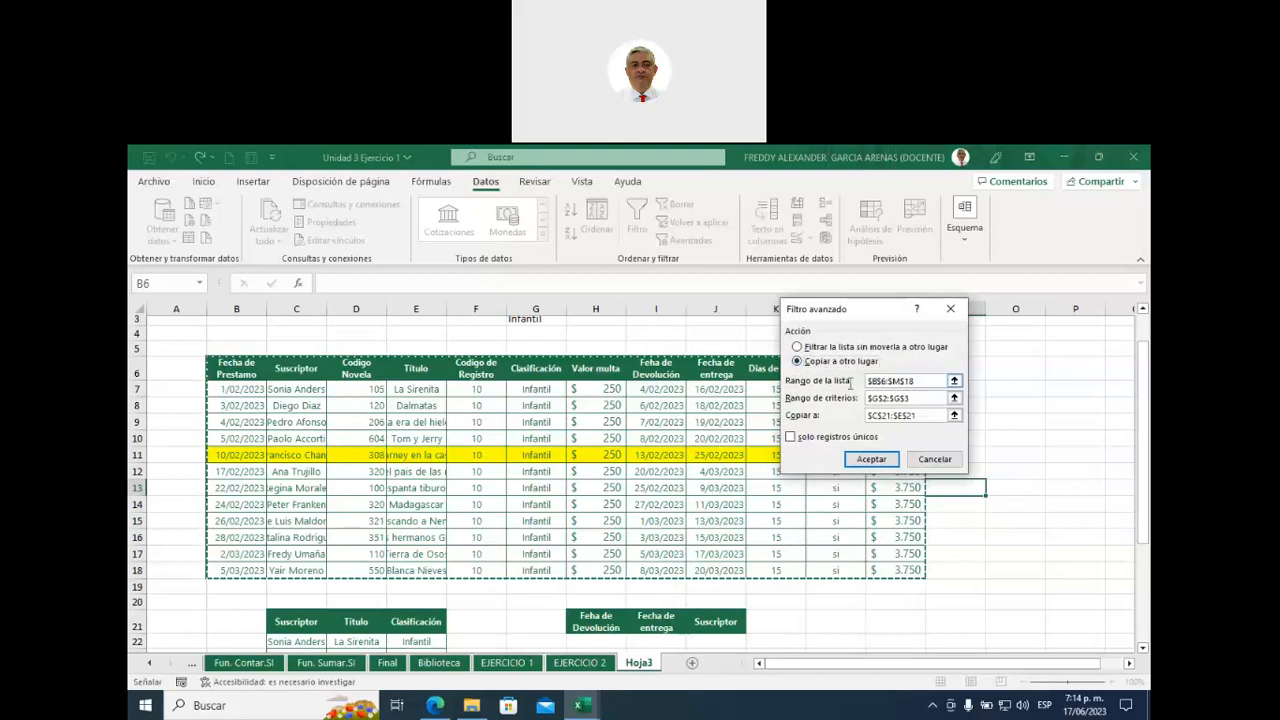
pyautogui.moveTo(919, 381); pyautogui.dragTo(858, 380)
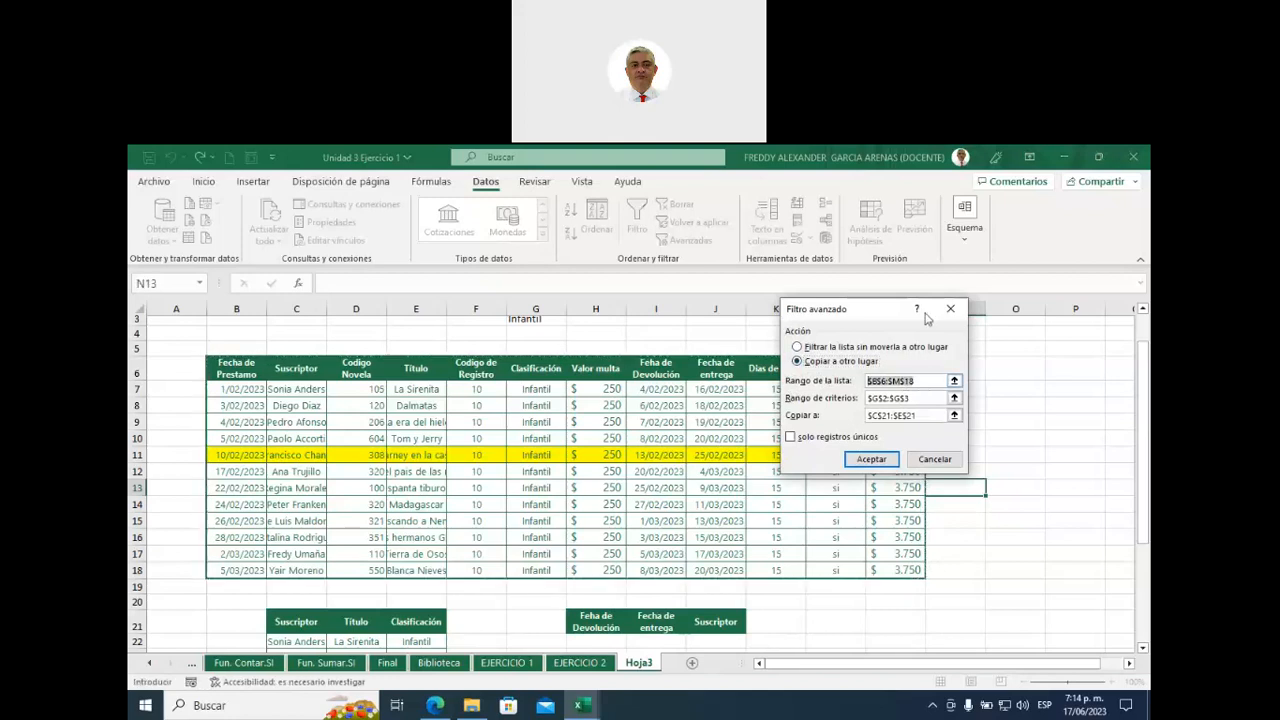
pyautogui.press('BackSpace')
pyautogui.click(954, 401)
pyautogui.moveTo(535, 320); pyautogui.dragTo(531, 348)
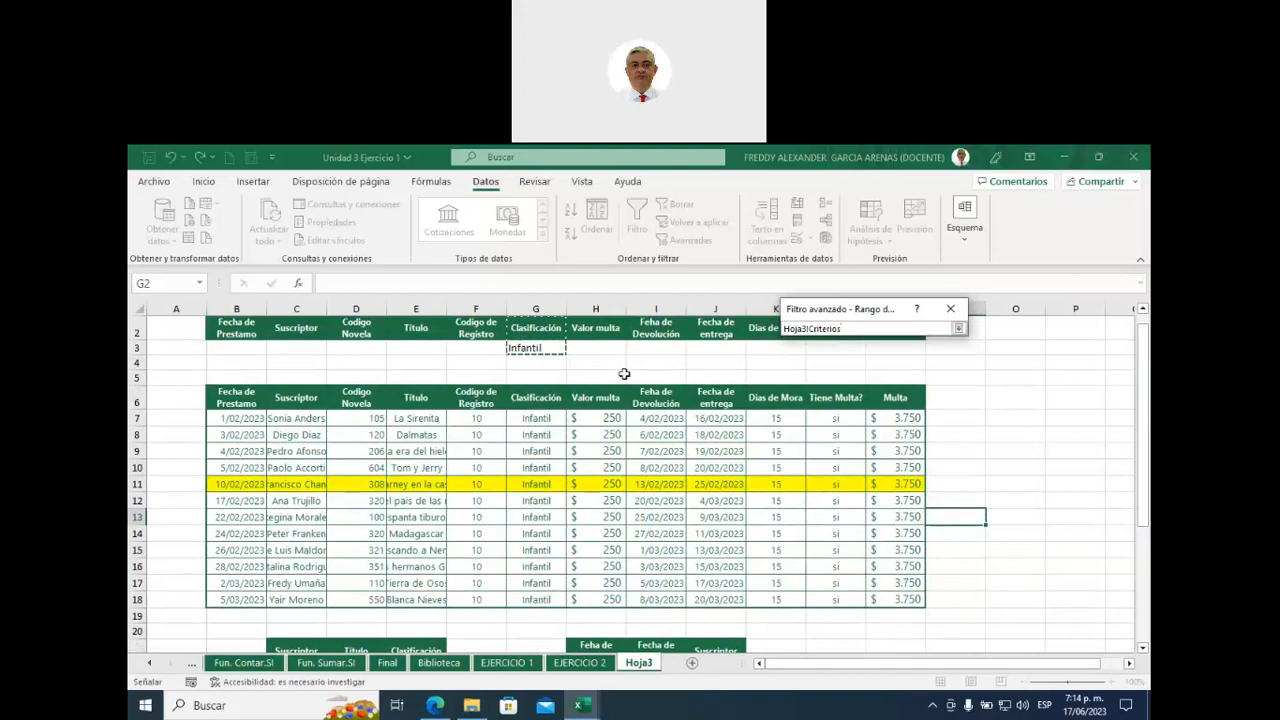
pyautogui.press('Return')
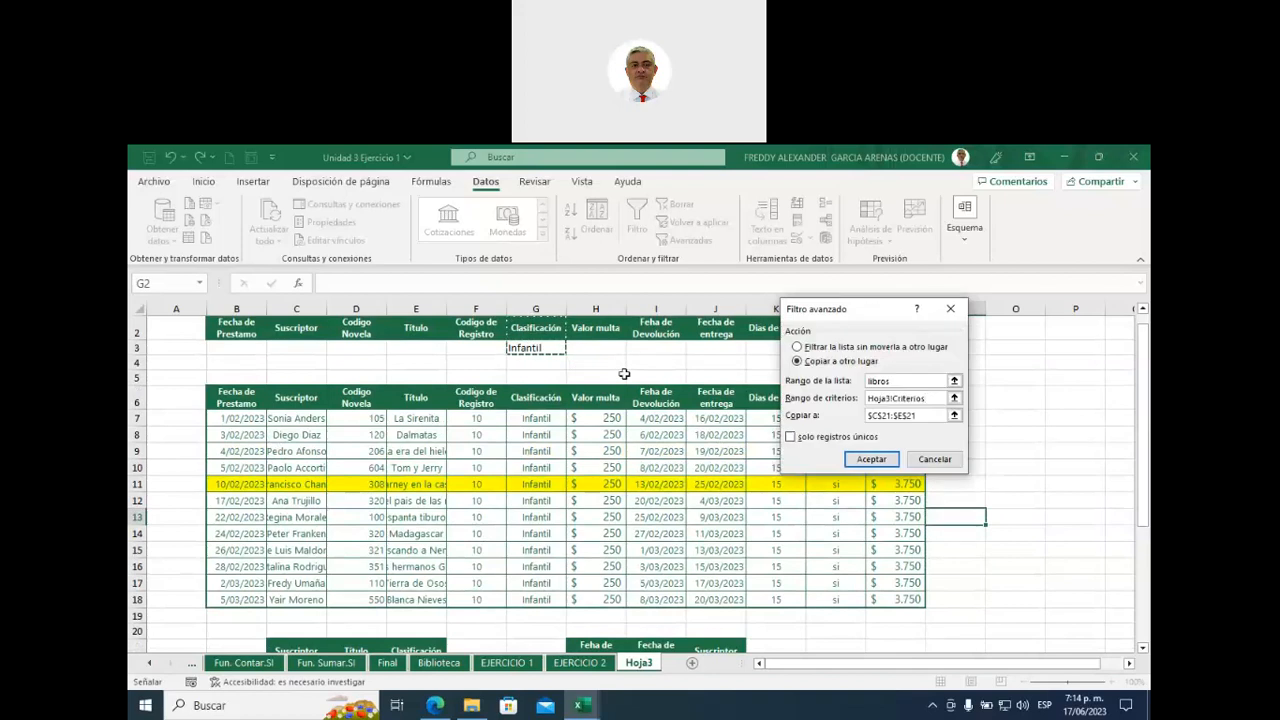
# - Set the copied headers H21:J21 as the copy destination and run the advanced filter
pyautogui.click(953, 418)
pyautogui.scroll(-2, 931, 428)
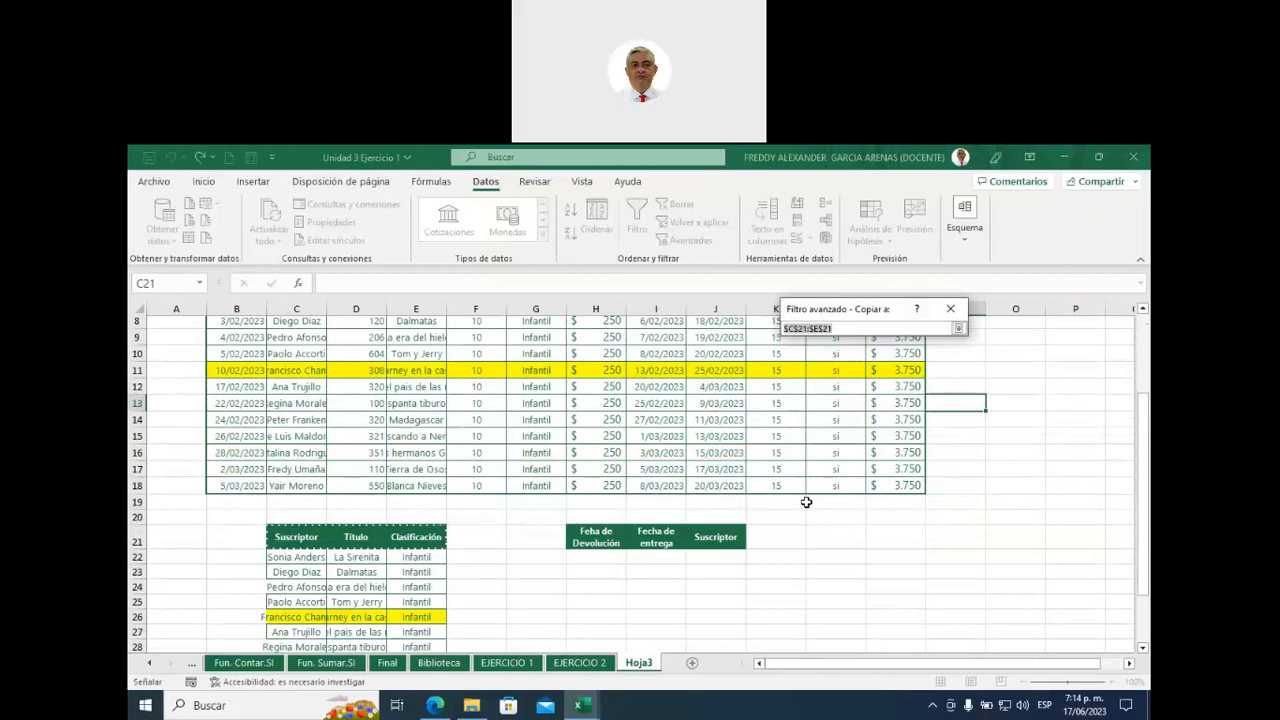
pyautogui.click(598, 541)
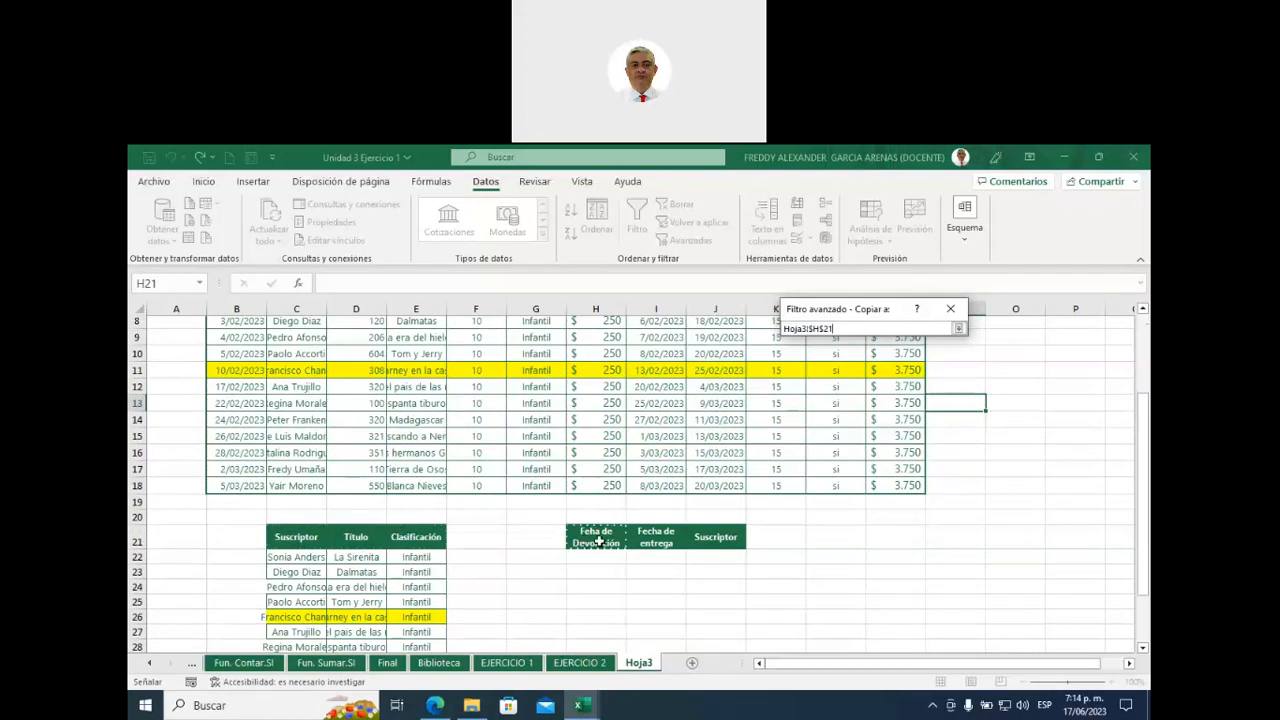
pyautogui.moveTo(598, 541); pyautogui.dragTo(716, 540)
pyautogui.press('Return')
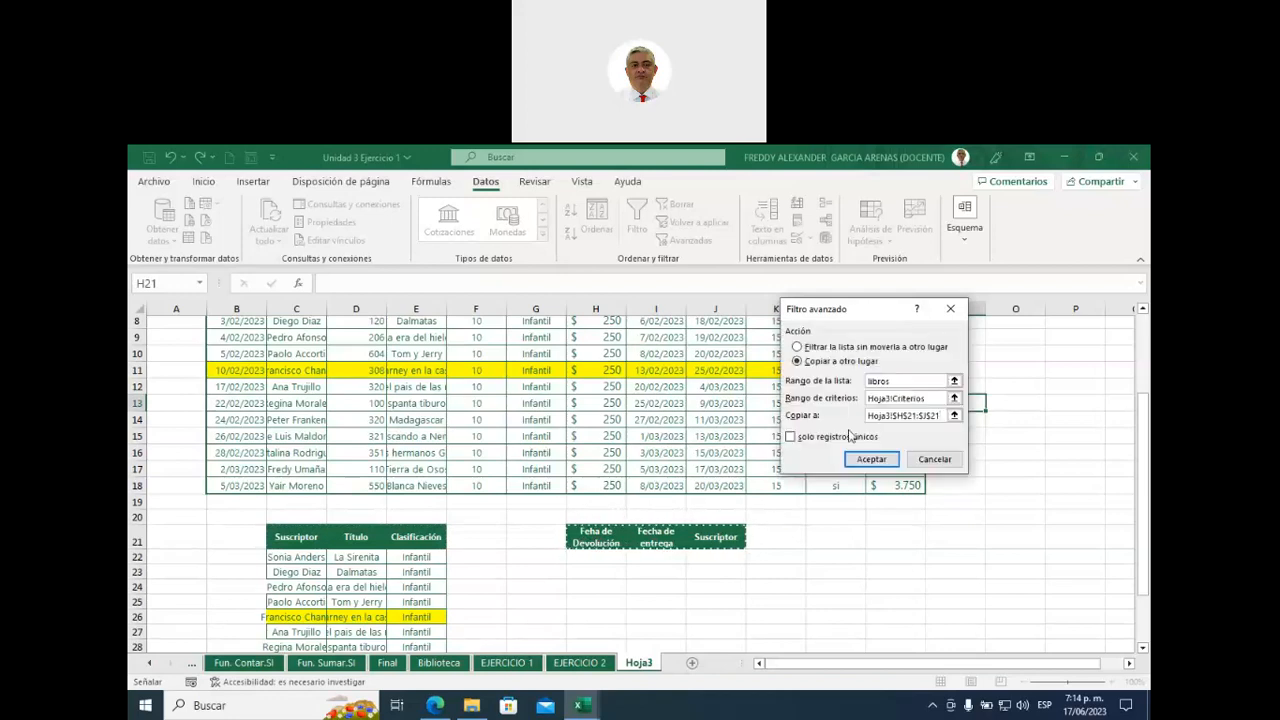
pyautogui.click(870, 459)
# - Examine the extracted Feha de Devolución, Fecha de entrega and Suscriptor values in H22:J33
pyautogui.scroll(-2, 780, 605)
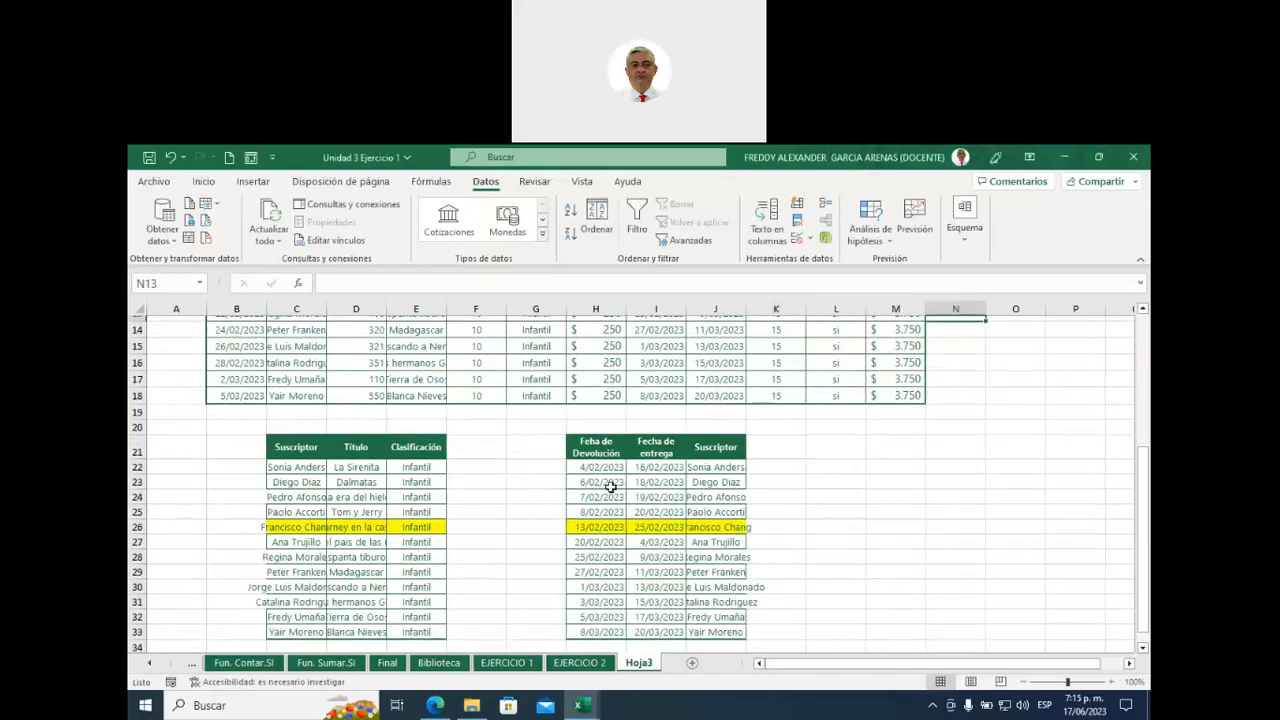
pyautogui.moveTo(595, 468); pyautogui.dragTo(597, 632)
pyautogui.moveTo(652, 470); pyautogui.dragTo(651, 632)
pyautogui.moveTo(710, 466); pyautogui.dragTo(715, 633)
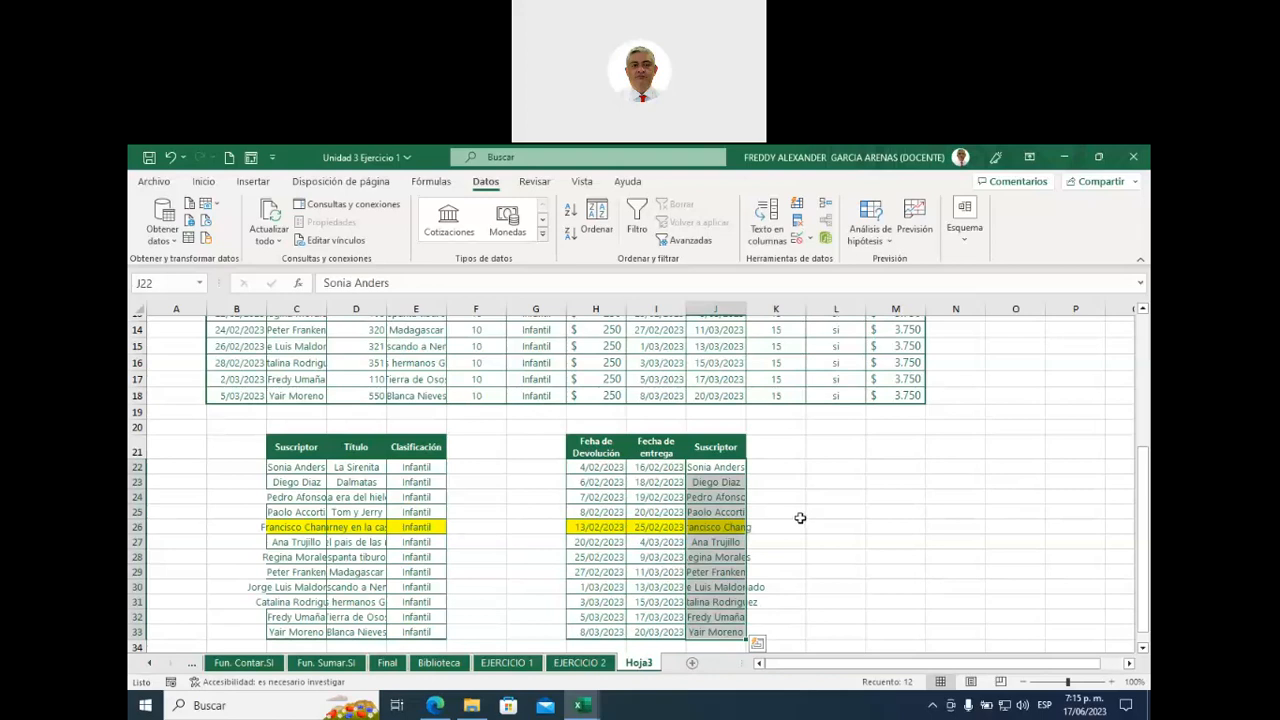
pyautogui.click(811, 492)
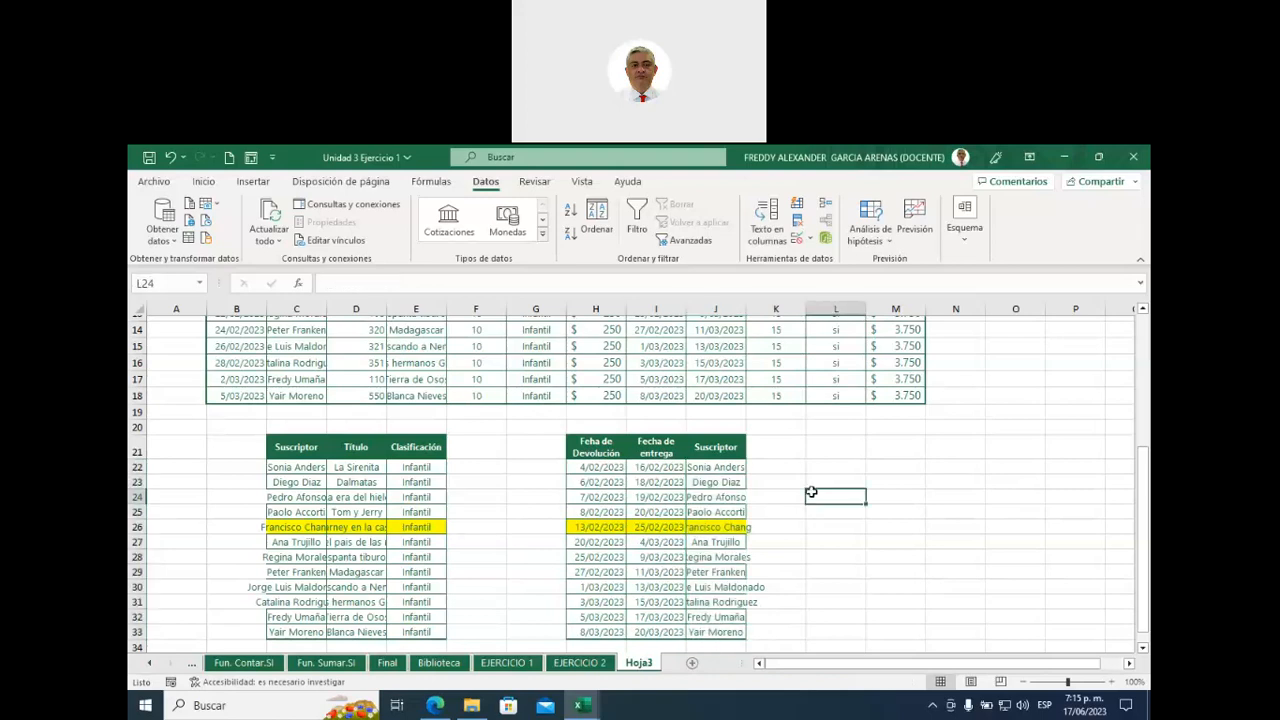
# - Compare the source records on the EJERCICIO 2 sheet with the extracted tables on Hoja3
pyautogui.click(578, 663)
pyautogui.click(531, 421)
pyautogui.moveTo(400, 364); pyautogui.dragTo(640, 565)
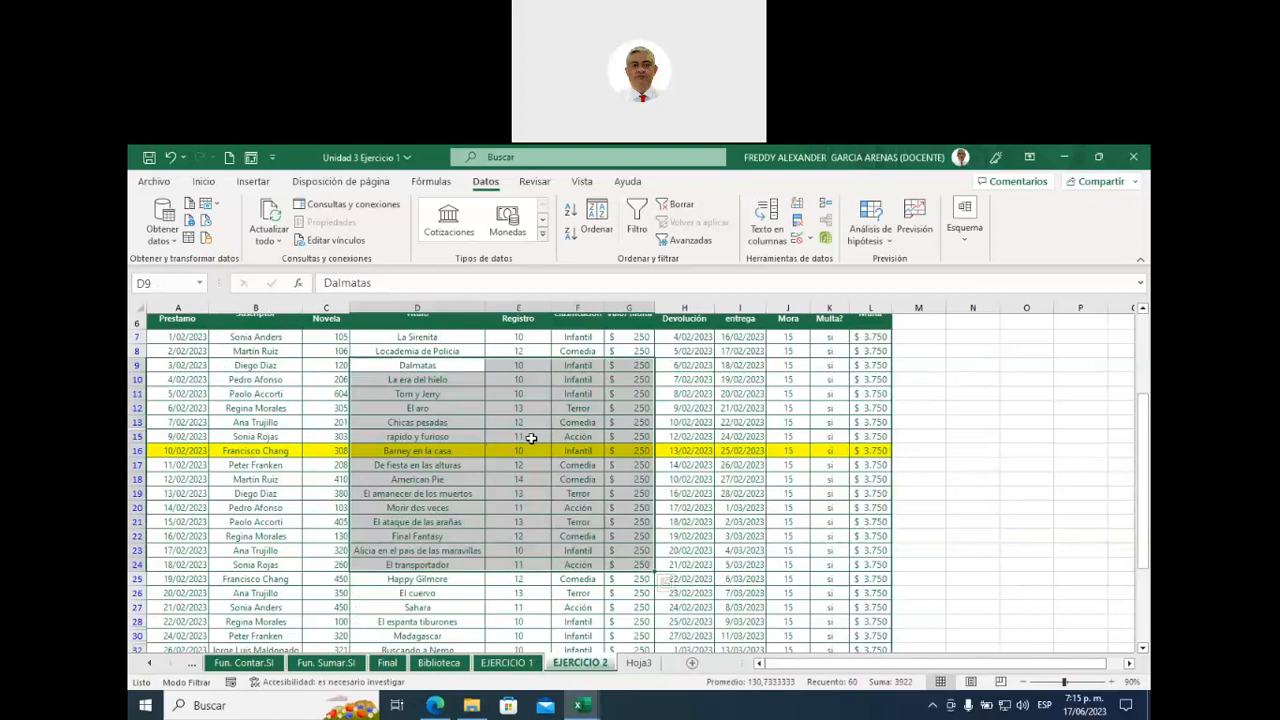
pyautogui.click(638, 663)
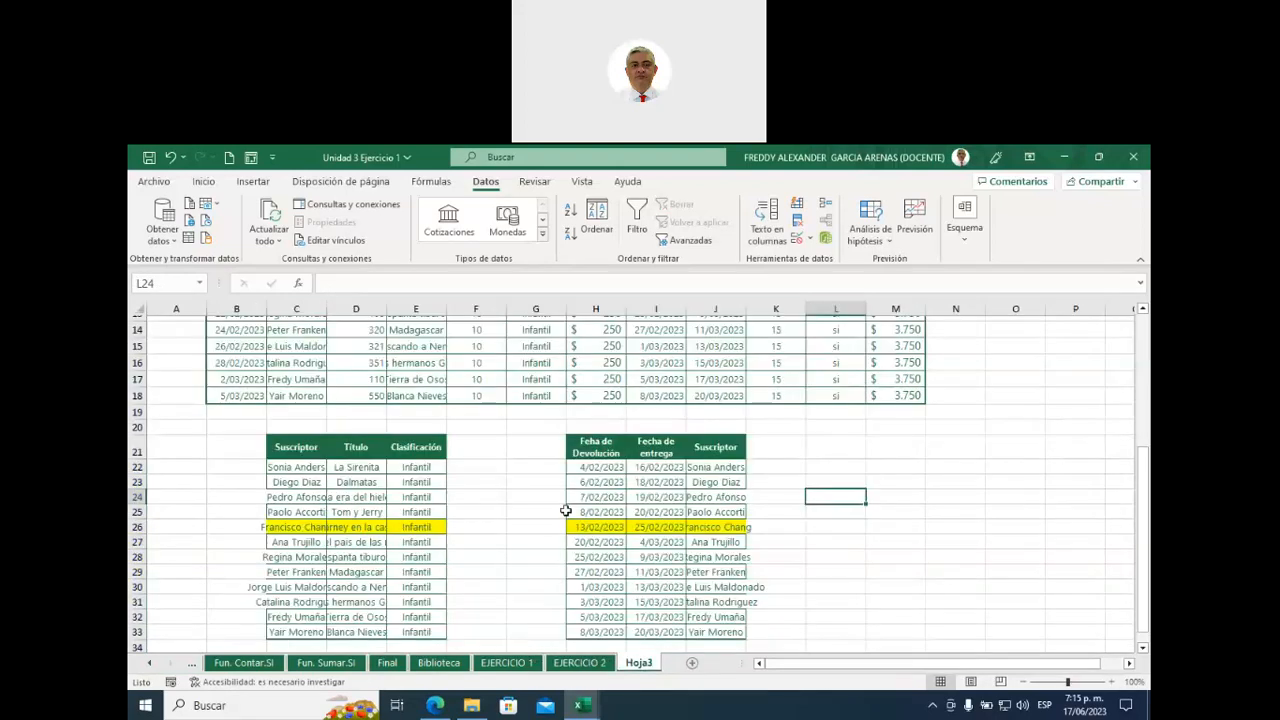
pyautogui.scroll(-3, 781, 491)
pyautogui.scroll(6, 781, 491)
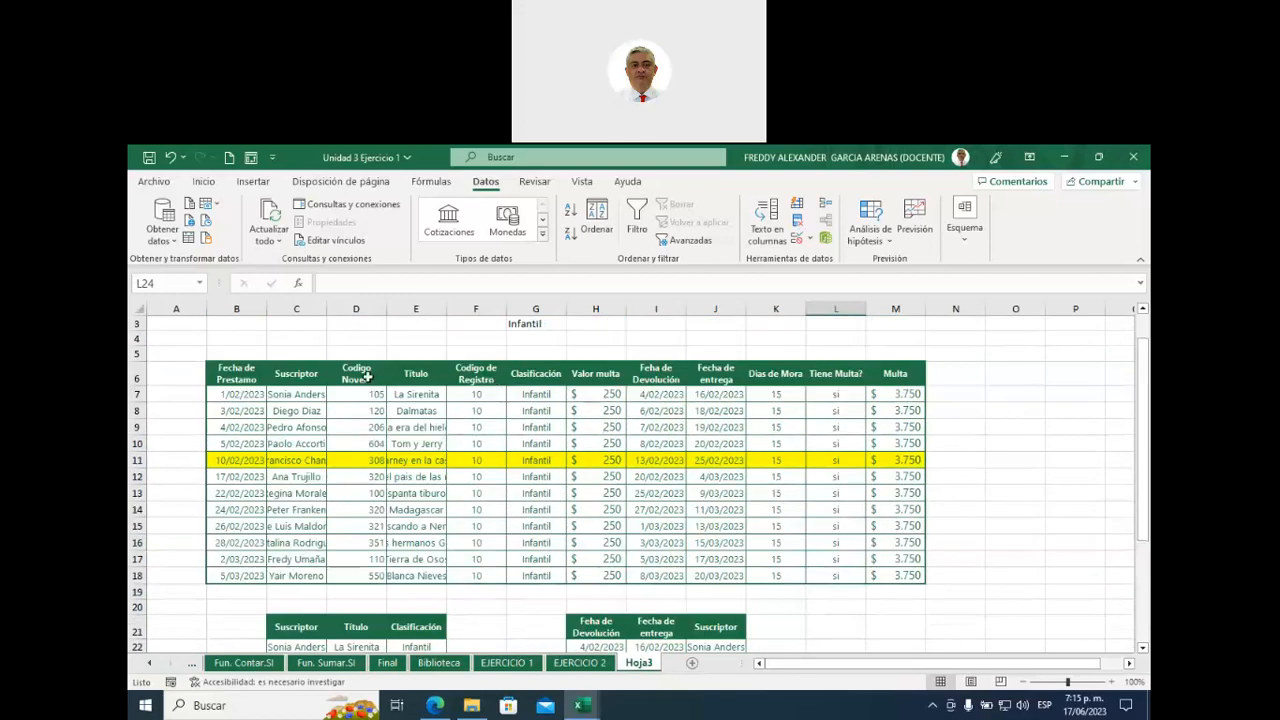
pyautogui.moveTo(229, 372); pyautogui.dragTo(885, 576)
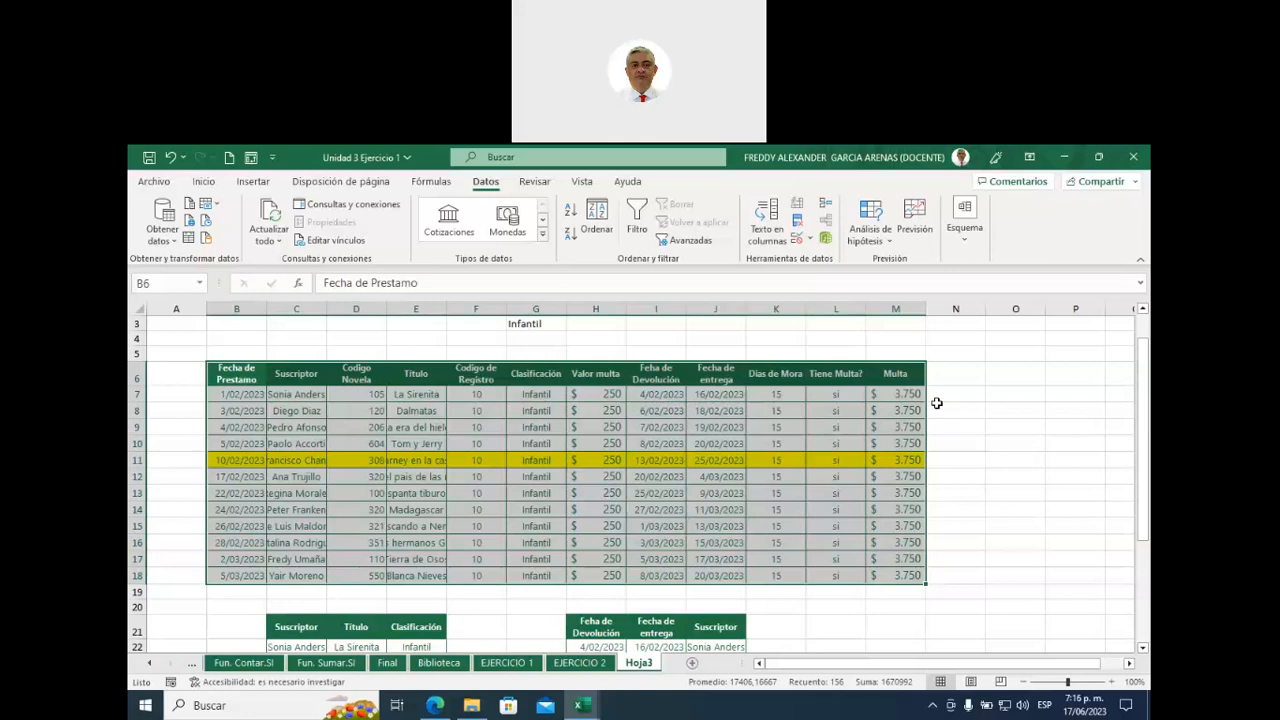
# - Return to the EJERCICIO 2 sheet and highlight the source table from its headers through row 21, A6:L21
pyautogui.click(580, 663)
pyautogui.scroll(1, 523, 469)
pyautogui.click(198, 352)
pyautogui.moveTo(513, 368); pyautogui.dragTo(858, 561)
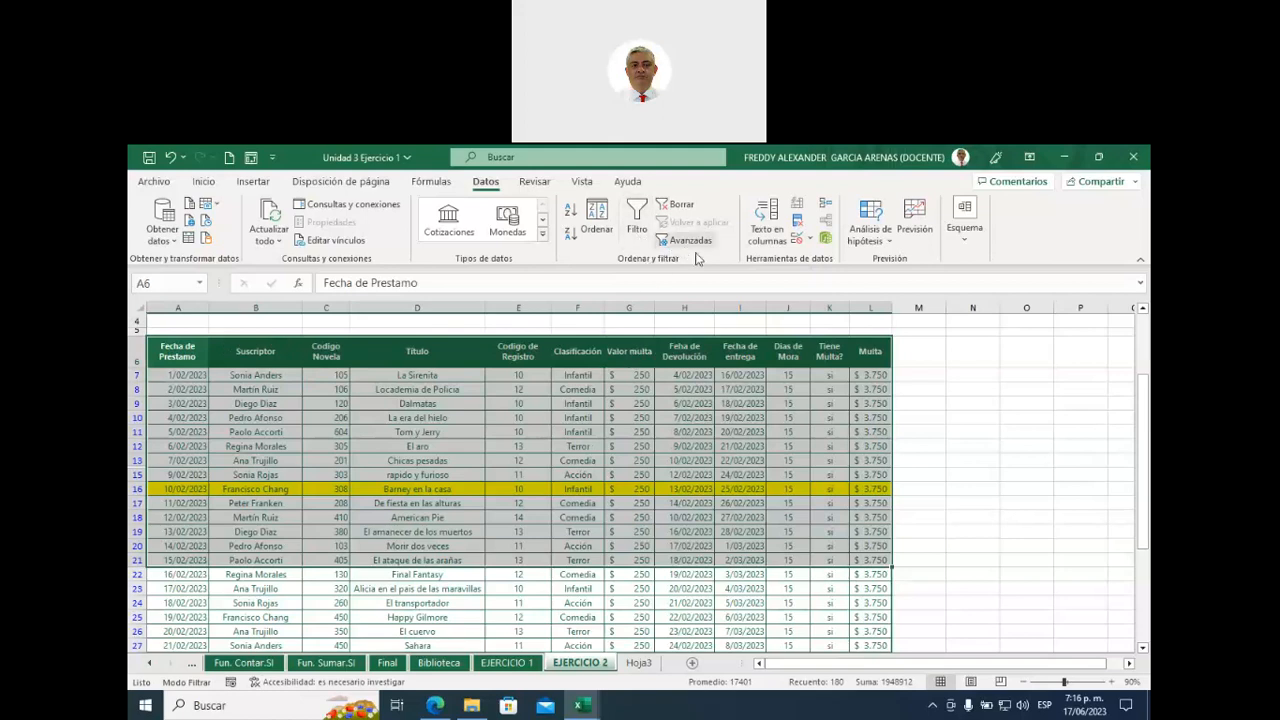
# - Review the full extracted Infantil table and the two smaller extracts below it on Hoja3
pyautogui.click(634, 664)
pyautogui.scroll(-4, 970, 410)
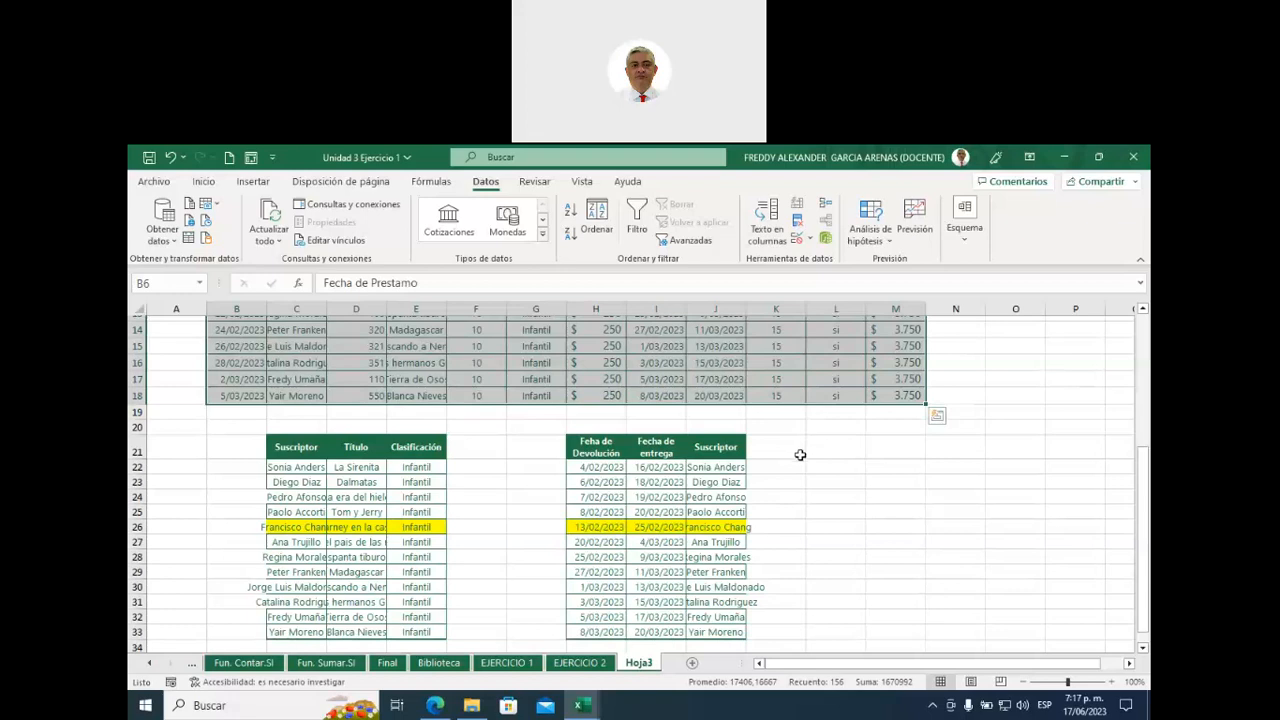
pyautogui.scroll(4, 805, 470)
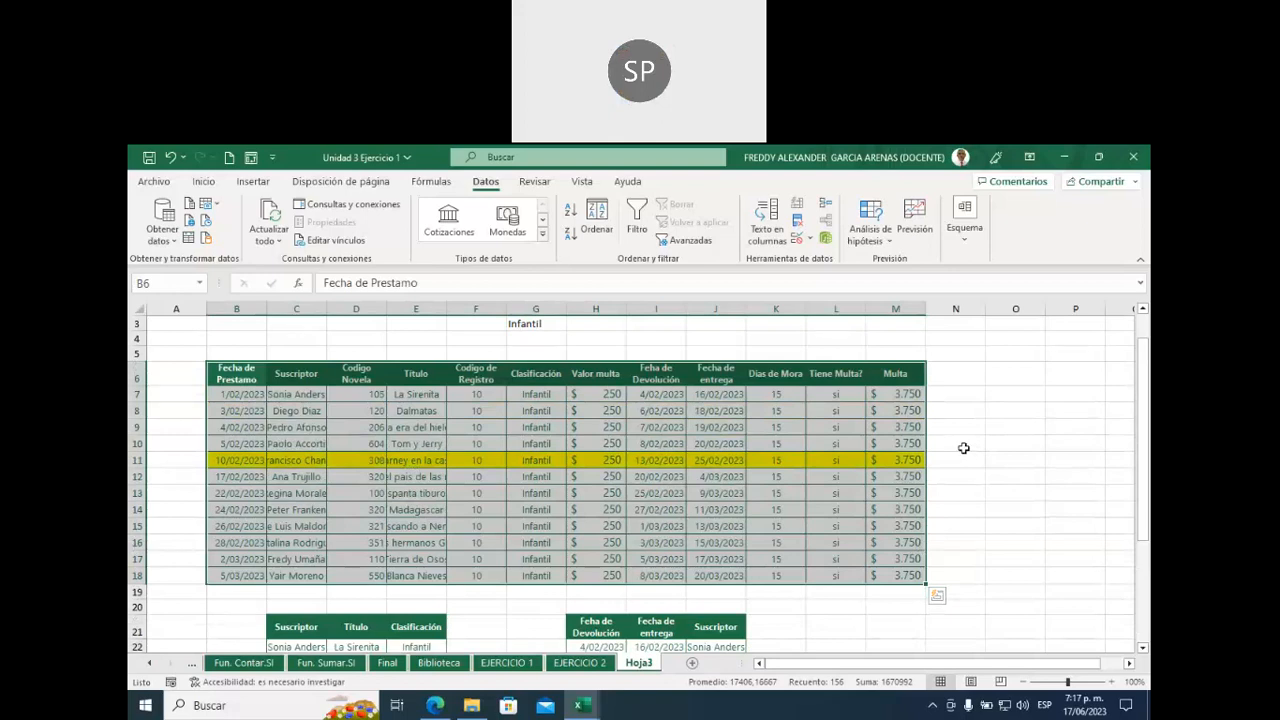
pyautogui.click(967, 395)
pyautogui.scroll(1, 968, 395)
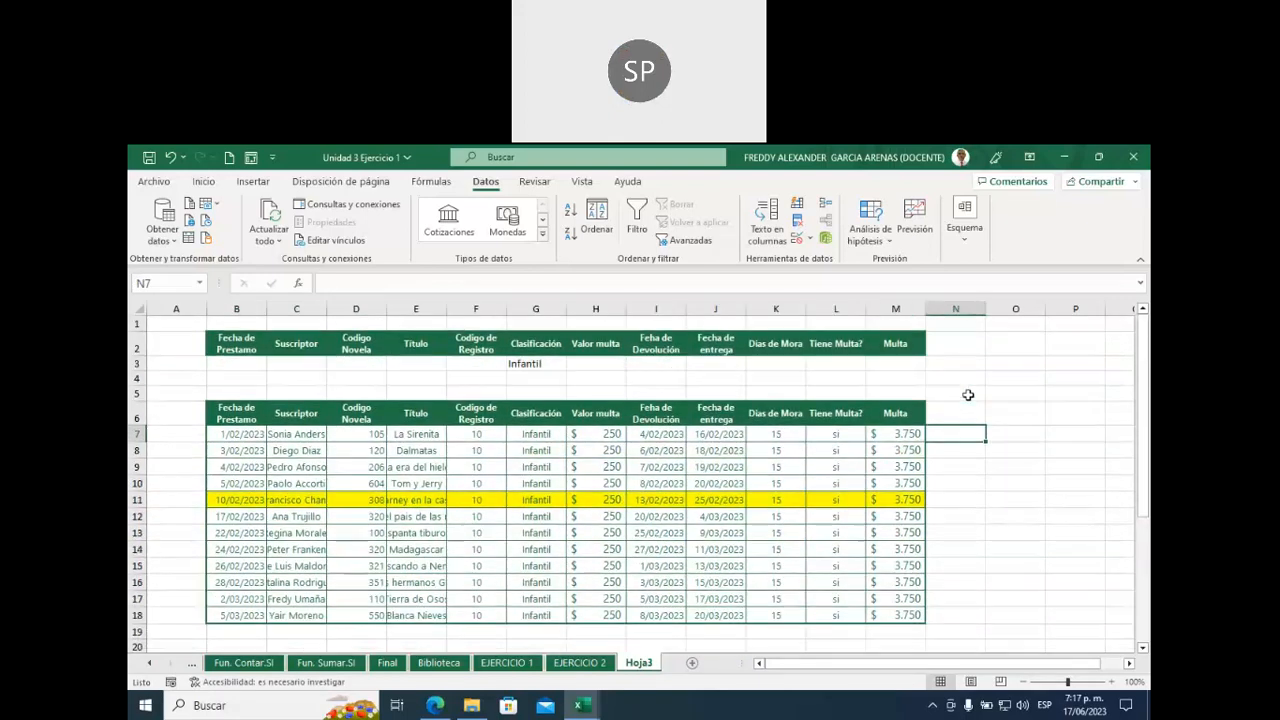
pyautogui.click(572, 663)
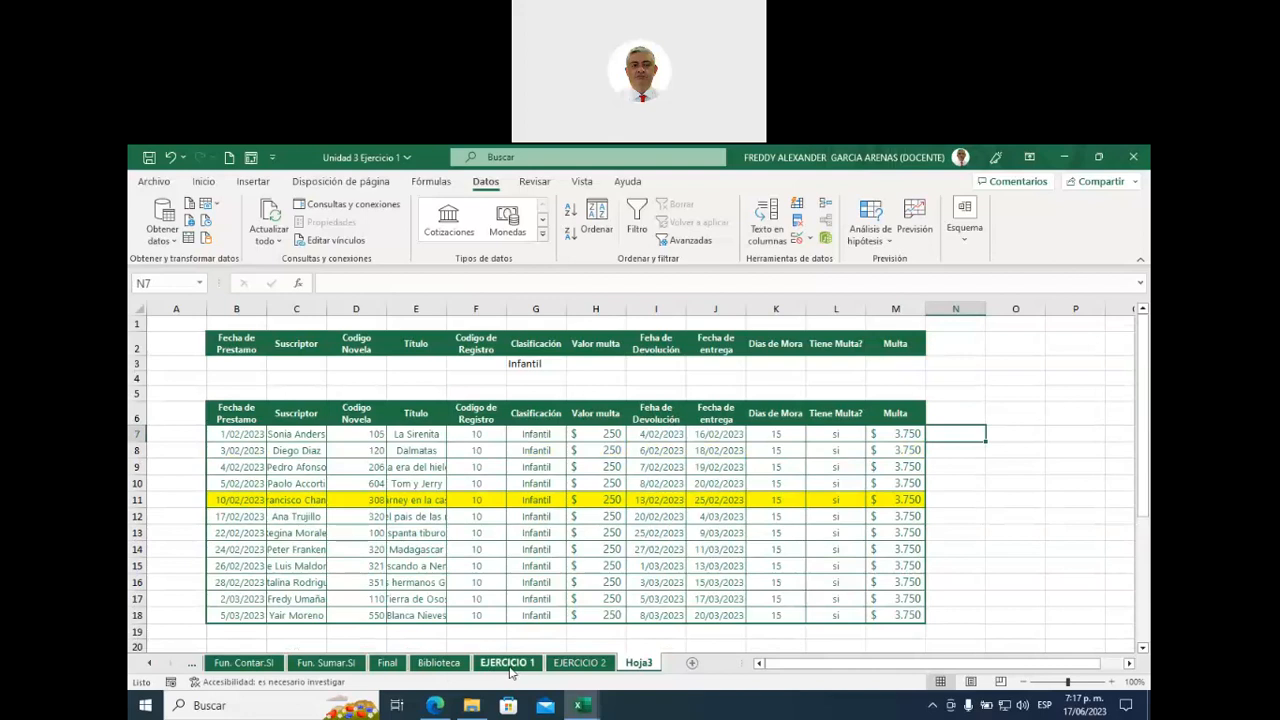
# - Read the five exercise instructions on the Final sheet and highlight the three filter exercises in rows 24 to 31
pyautogui.click(390, 664)
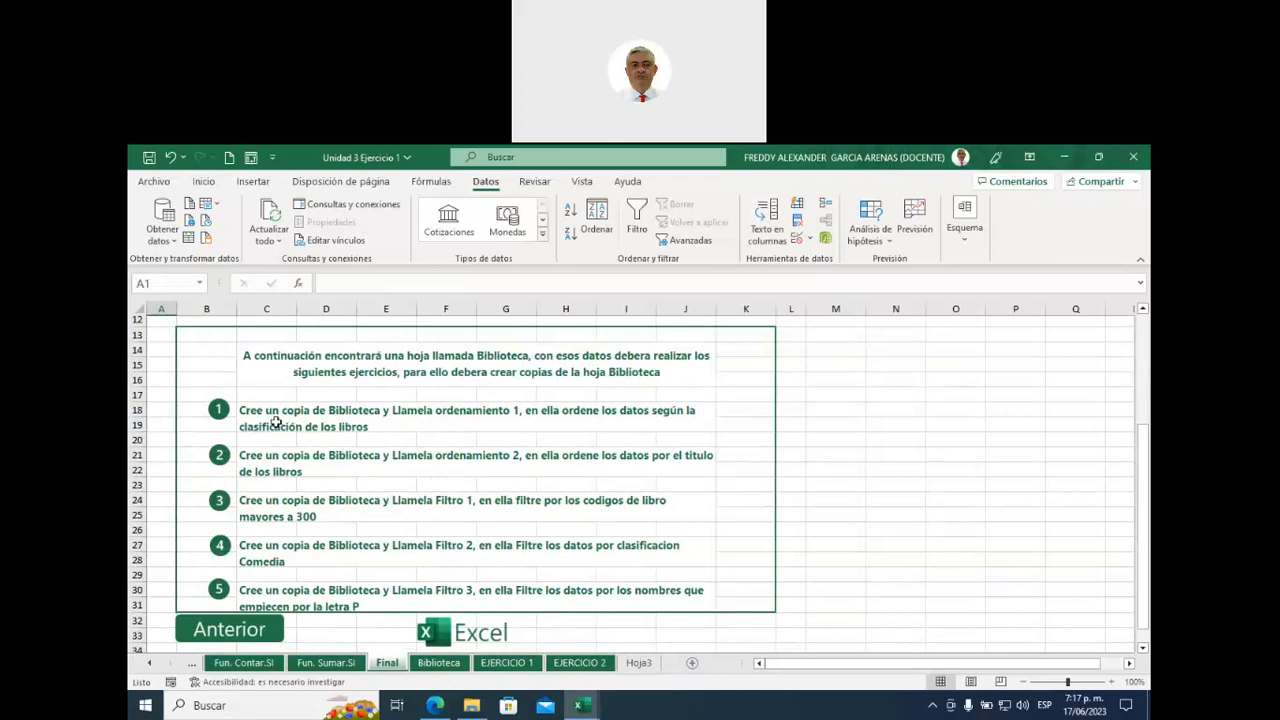
pyautogui.click(464, 412)
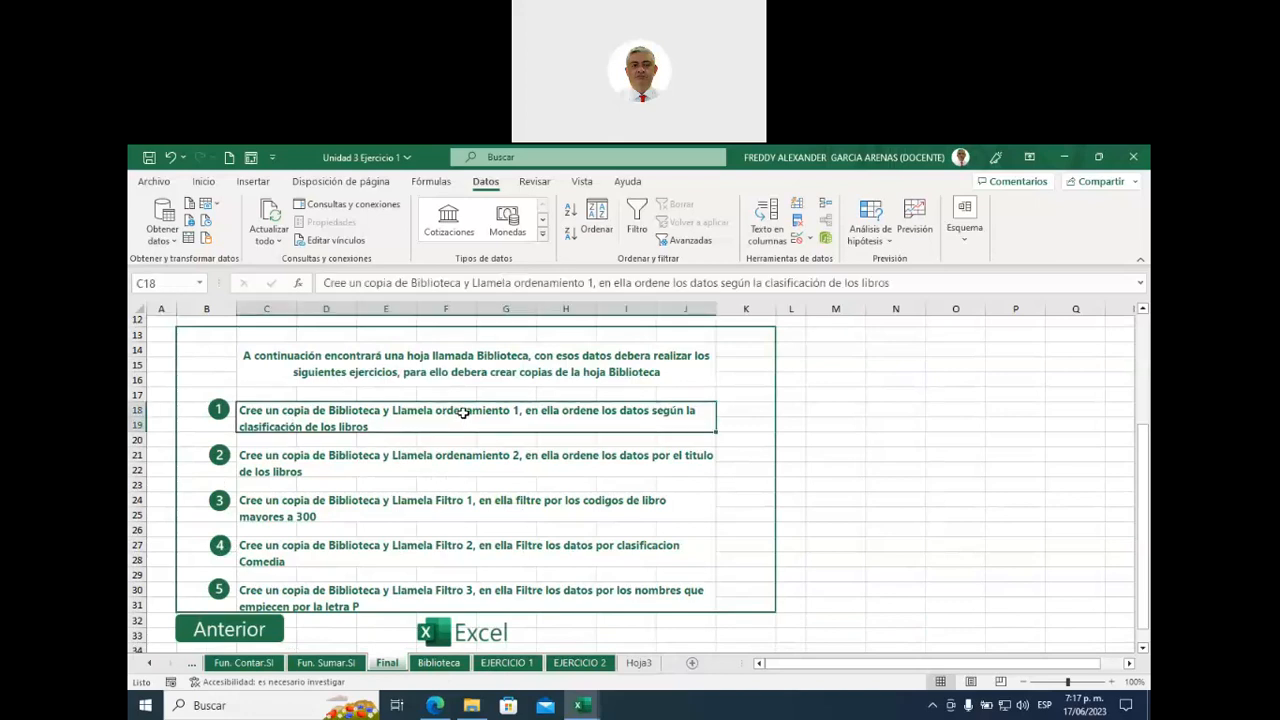
pyautogui.click(470, 460)
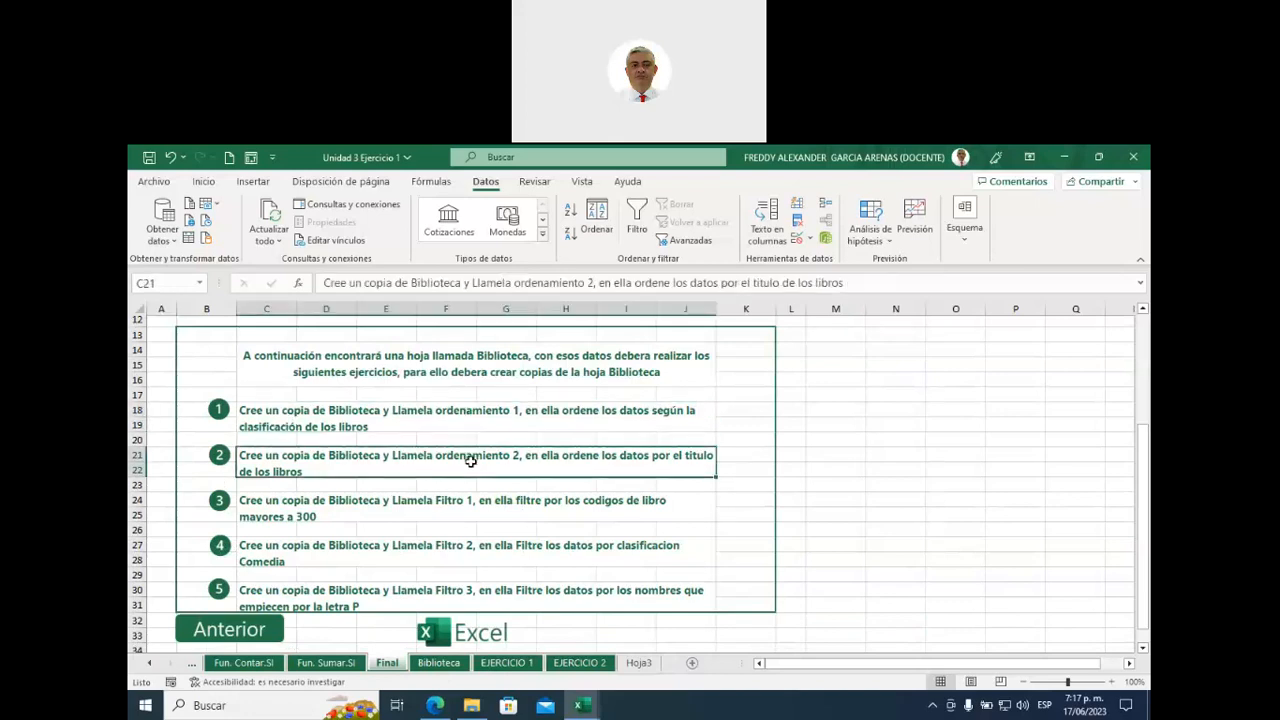
pyautogui.click(470, 503)
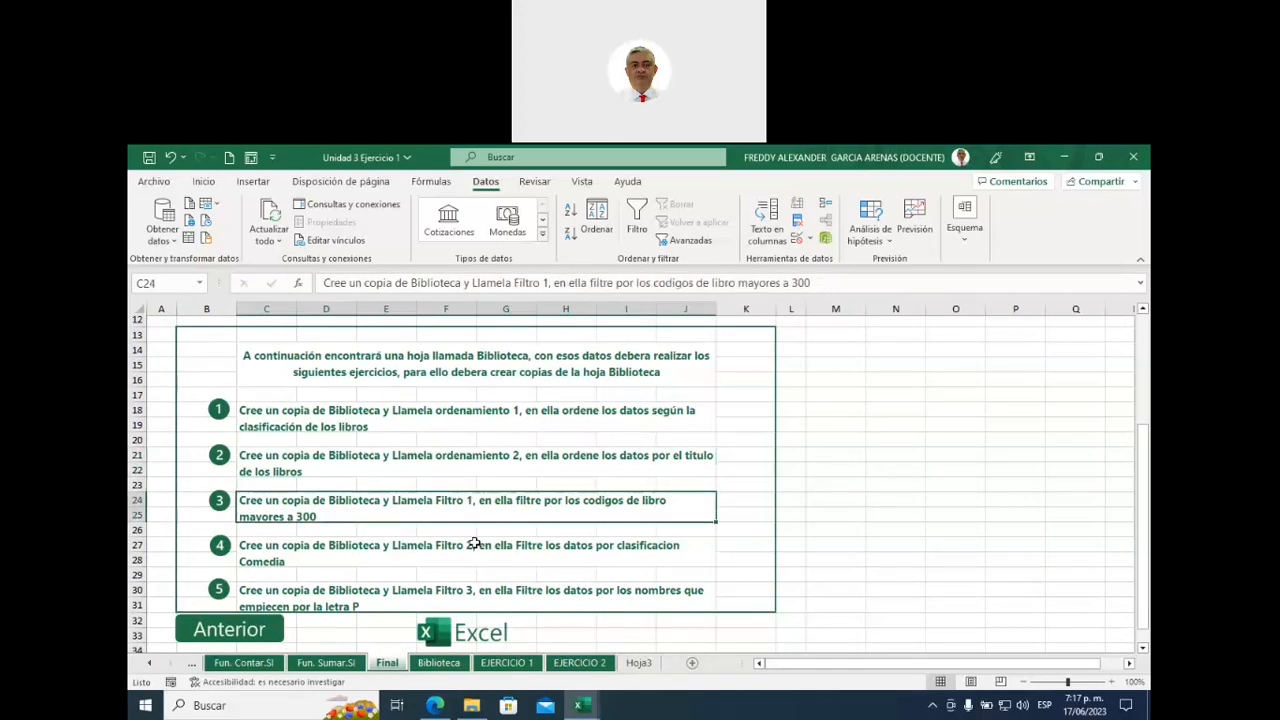
pyautogui.click(474, 546)
pyautogui.click(473, 592)
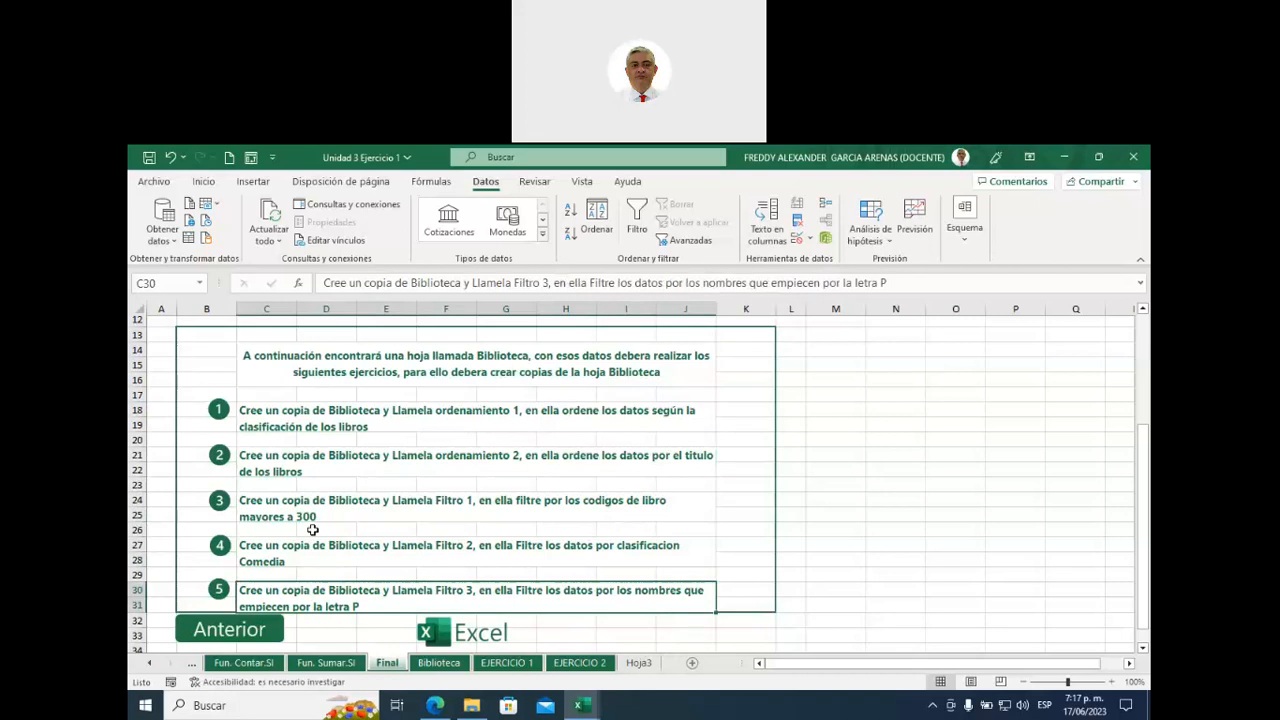
pyautogui.click(439, 503)
pyautogui.moveTo(441, 557); pyautogui.dragTo(442, 598)
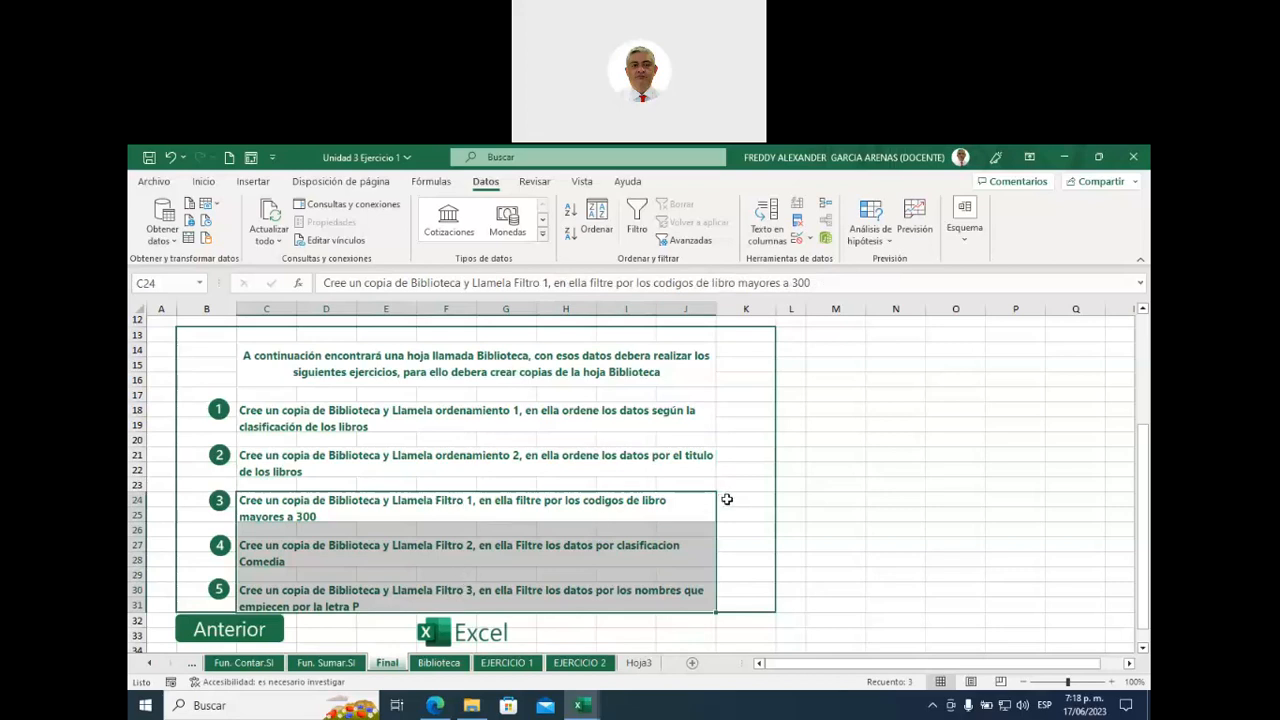
# - Return to Hoja3 and highlight the extracted Clasificación, Valor multa and Feha de Devolución values, G7:I18
pyautogui.click(638, 665)
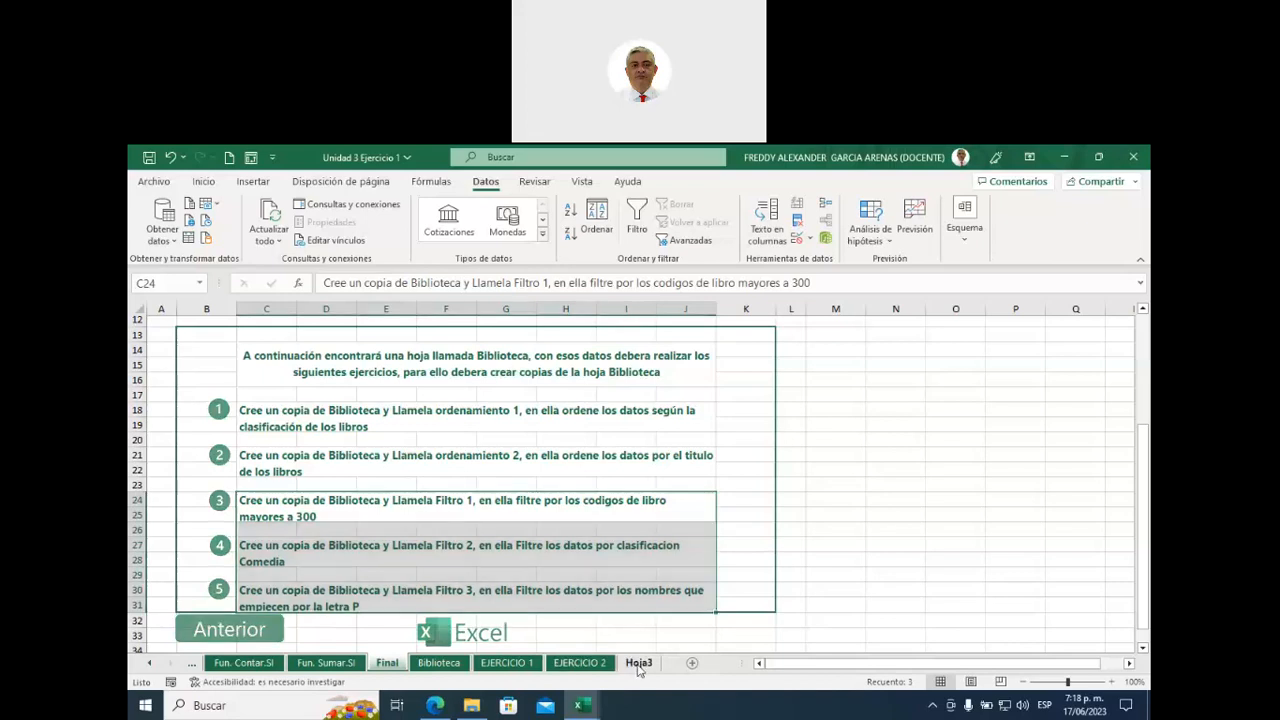
pyautogui.moveTo(535, 437); pyautogui.dragTo(600, 614)
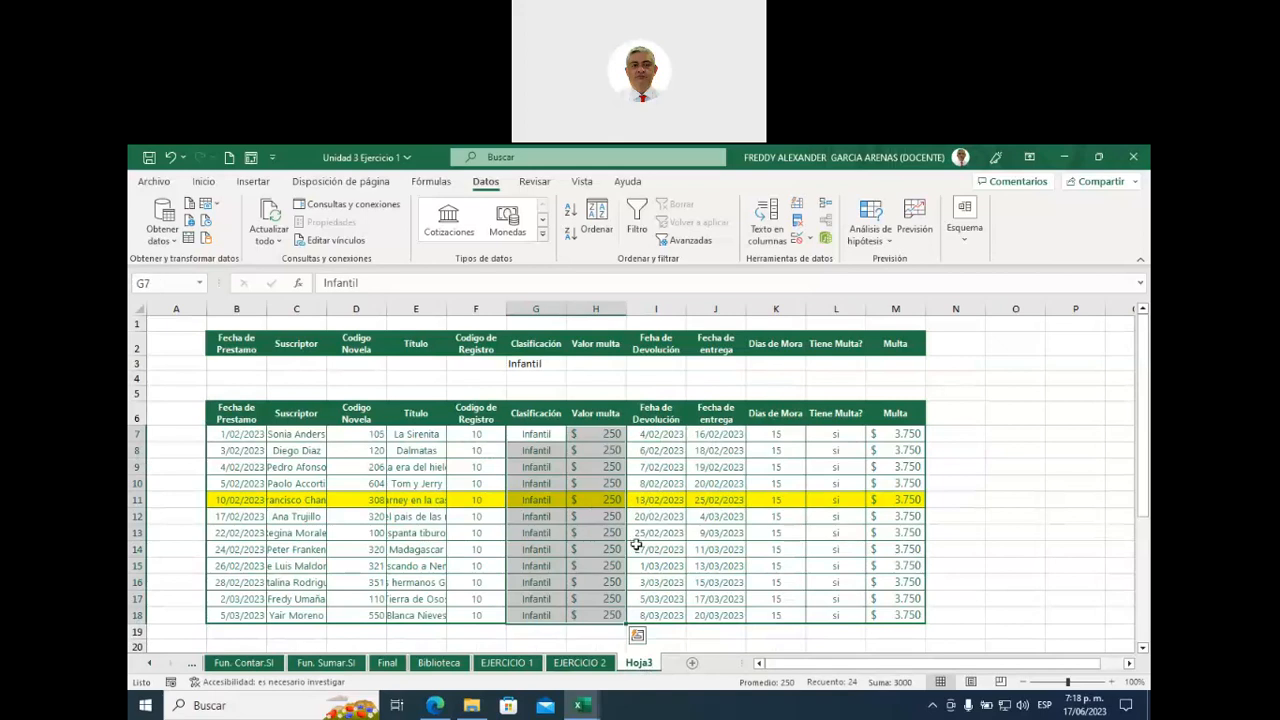
pyautogui.click(535, 437)
pyautogui.moveTo(535, 437); pyautogui.dragTo(657, 617)
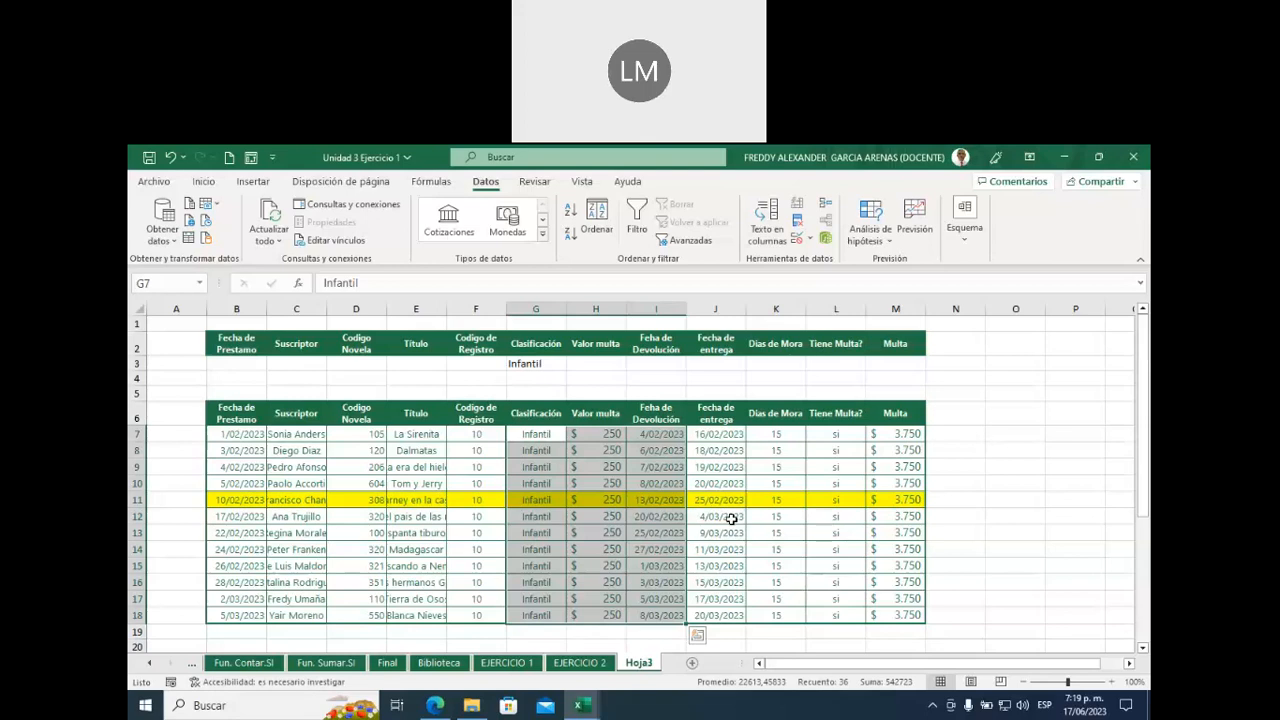
# - Revisit the exercise list on the Final sheet and examine the Clasificación column on the Biblioteca sheet, highlighting F3:F16
pyautogui.click(387, 664)
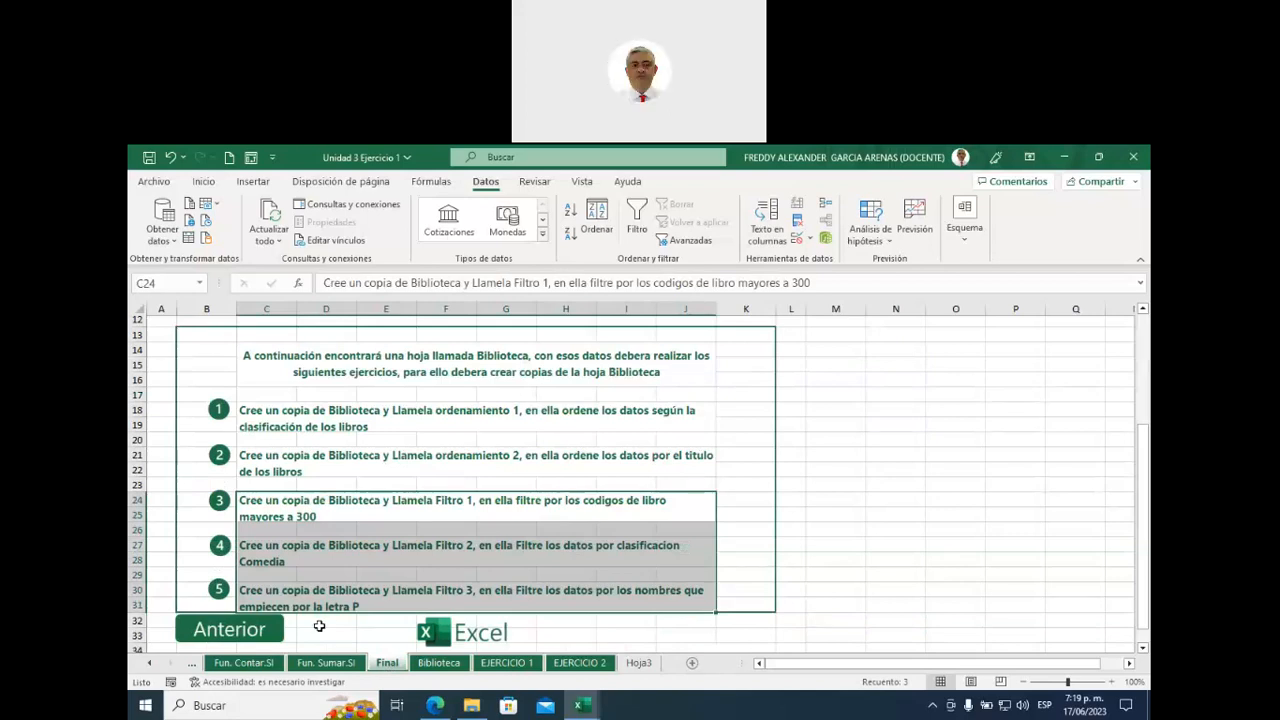
pyautogui.click(325, 633)
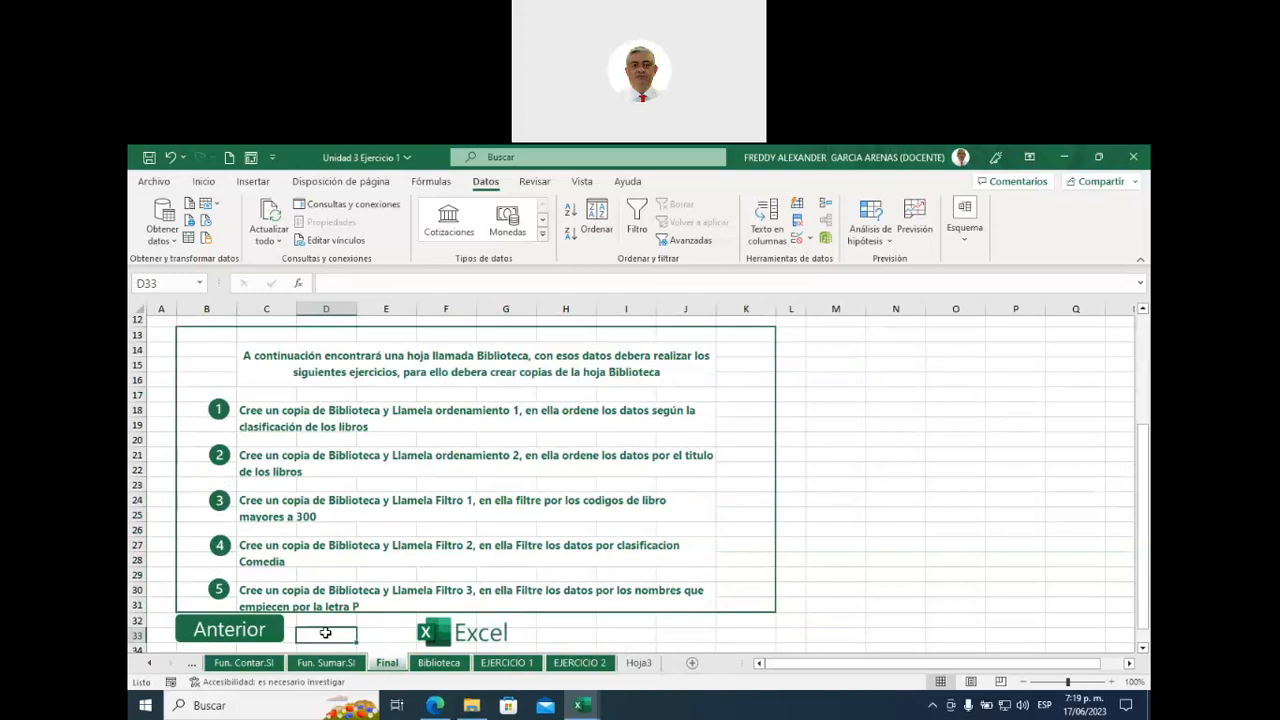
pyautogui.click(437, 664)
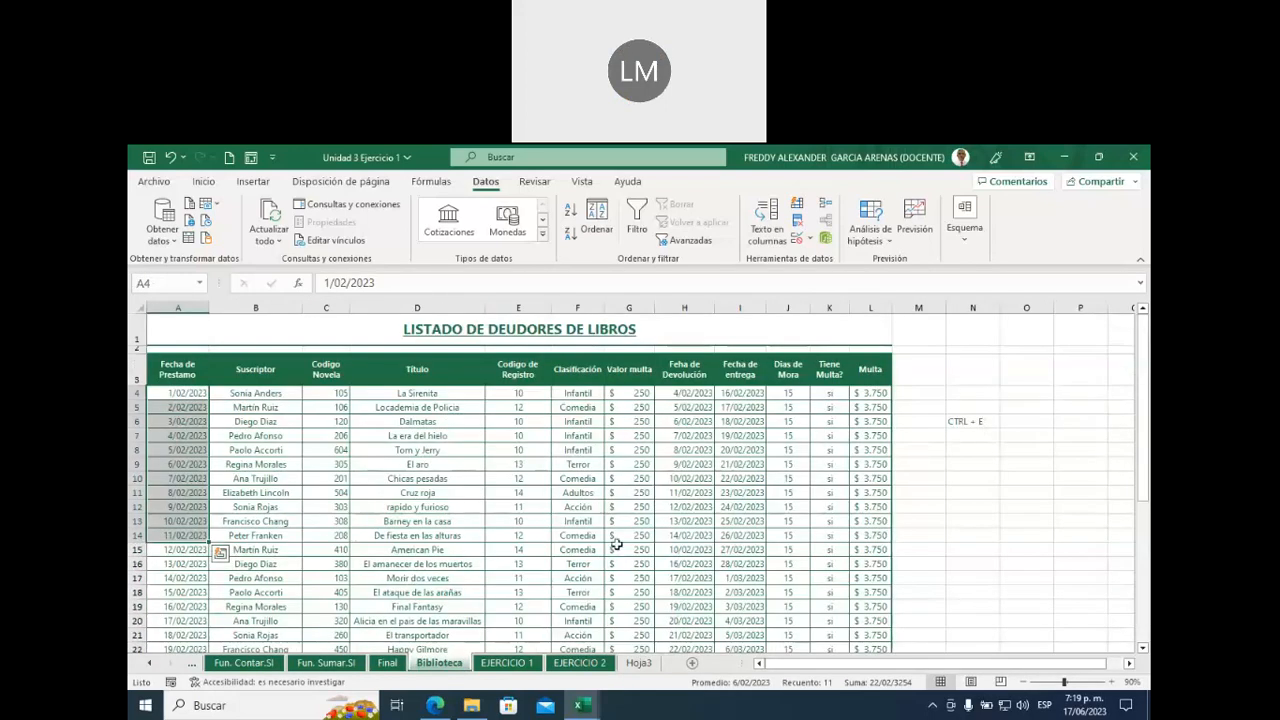
pyautogui.click(580, 371)
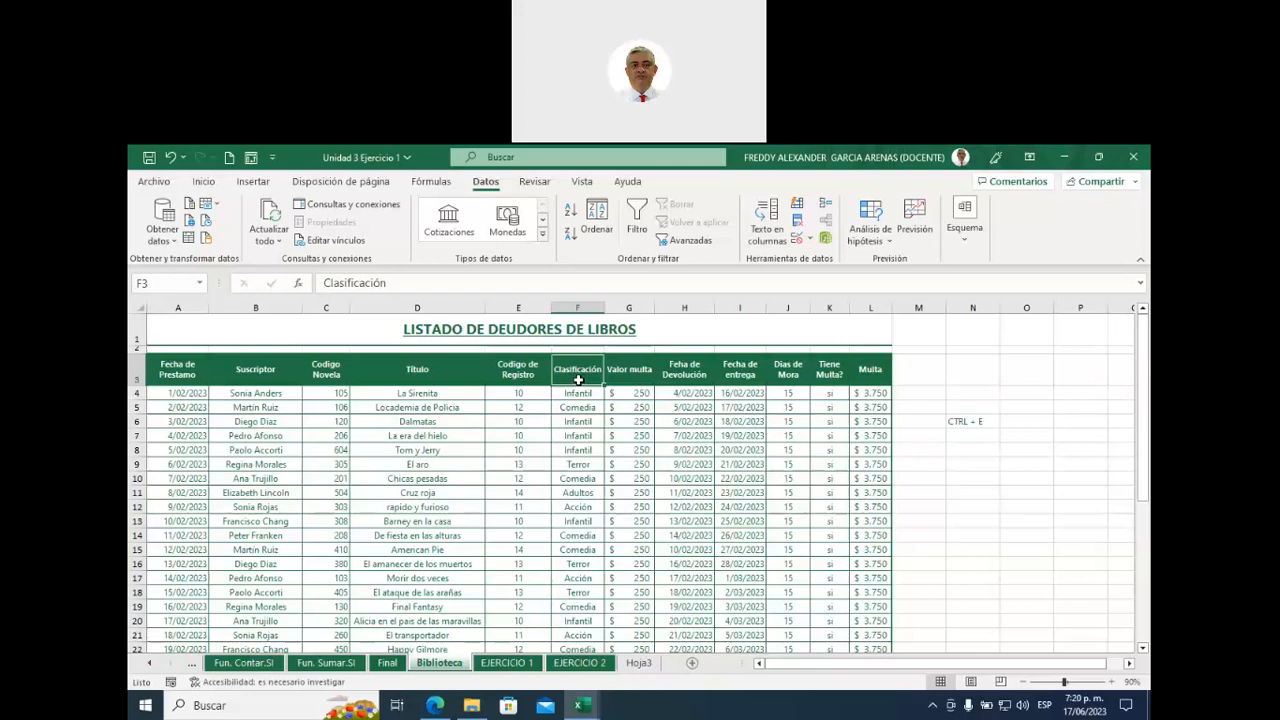
pyautogui.moveTo(578, 370); pyautogui.dragTo(578, 635)
pyautogui.click(572, 372)
pyautogui.moveTo(578, 374); pyautogui.dragTo(577, 567)
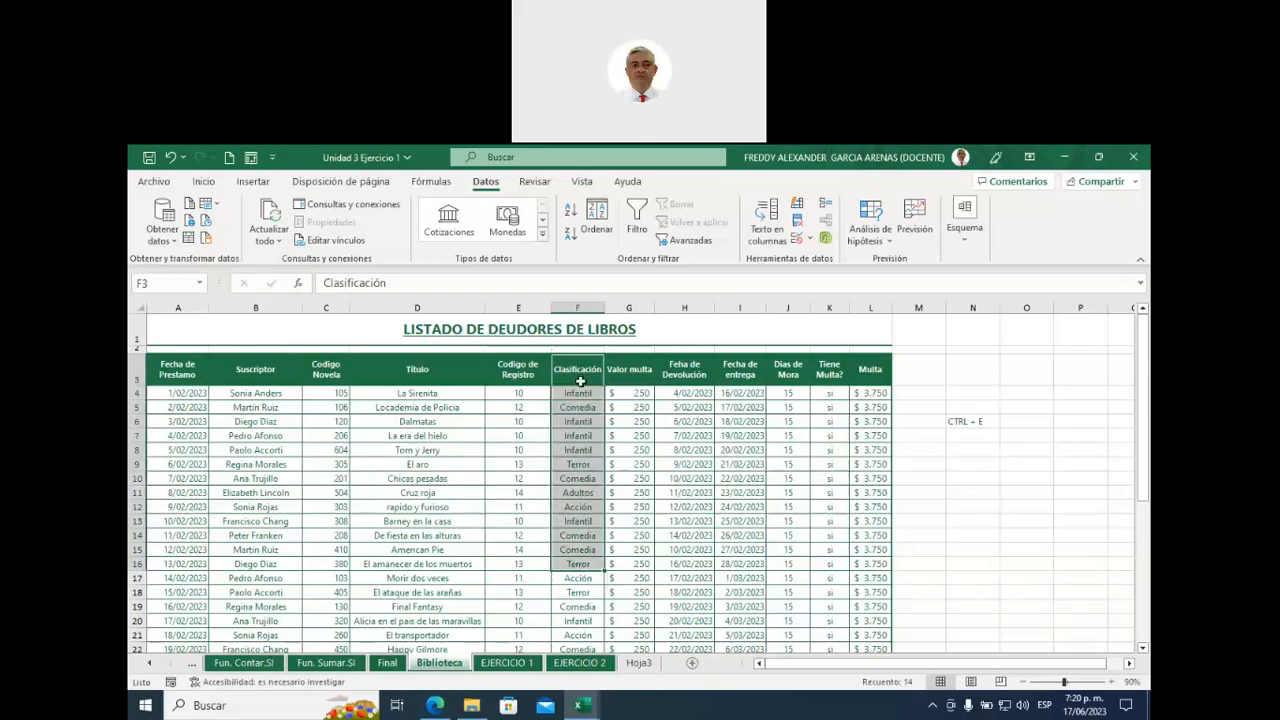
pyautogui.click(580, 381)
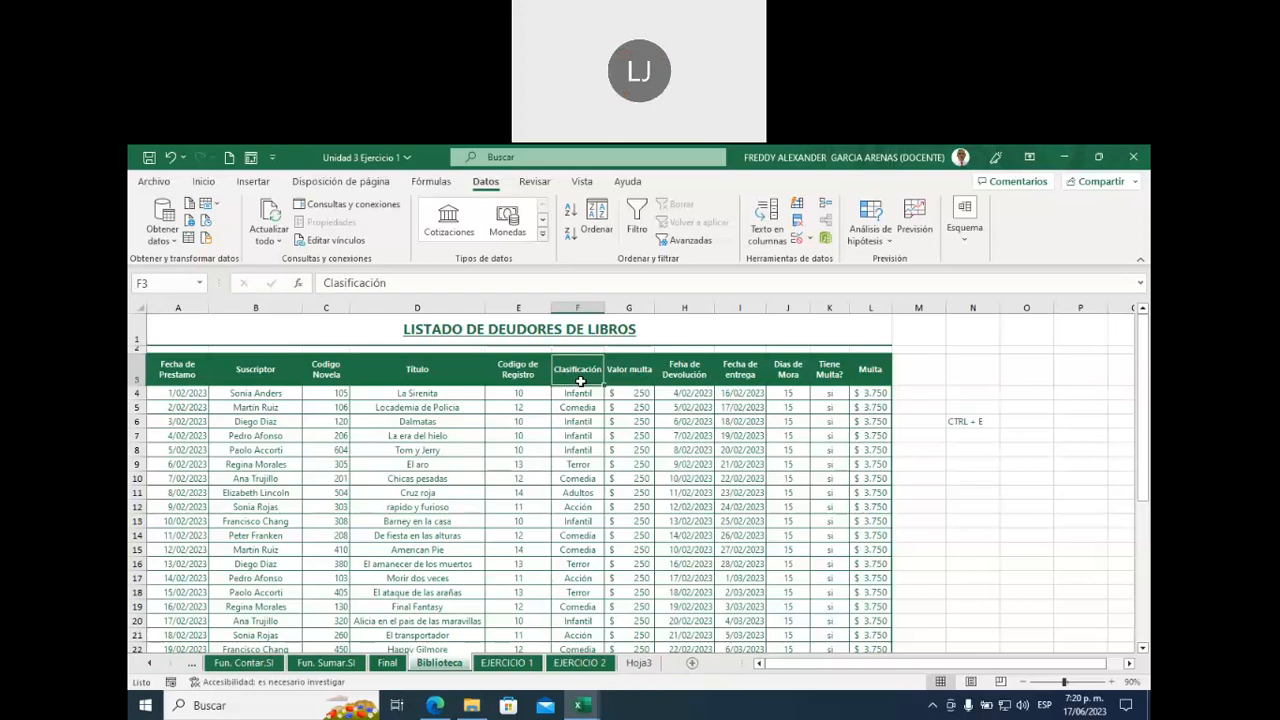
# - Compare the book loan tables on the EJERCICIO 1 and EJERCICIO 2 sheets, highlighting D3:G18 and B8:H24
pyautogui.click(509, 665)
pyautogui.moveTo(392, 370); pyautogui.dragTo(647, 597)
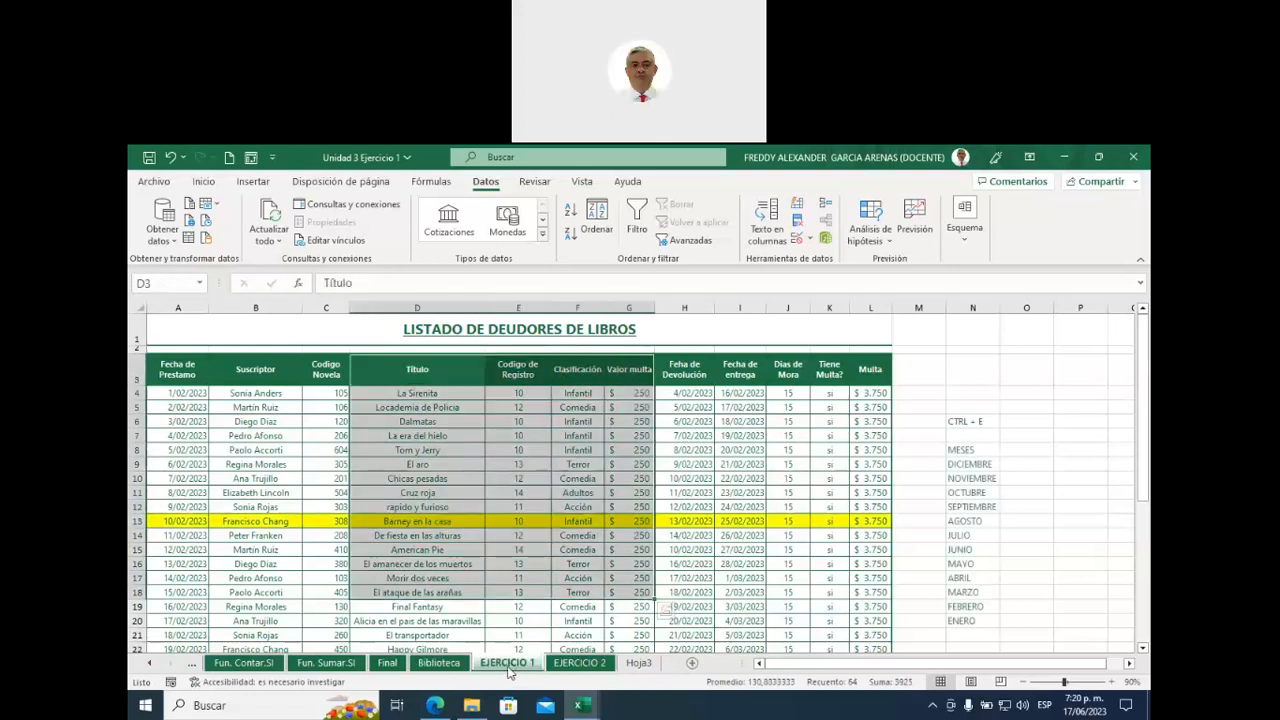
pyautogui.click(589, 665)
pyautogui.moveTo(279, 388); pyautogui.dragTo(658, 604)
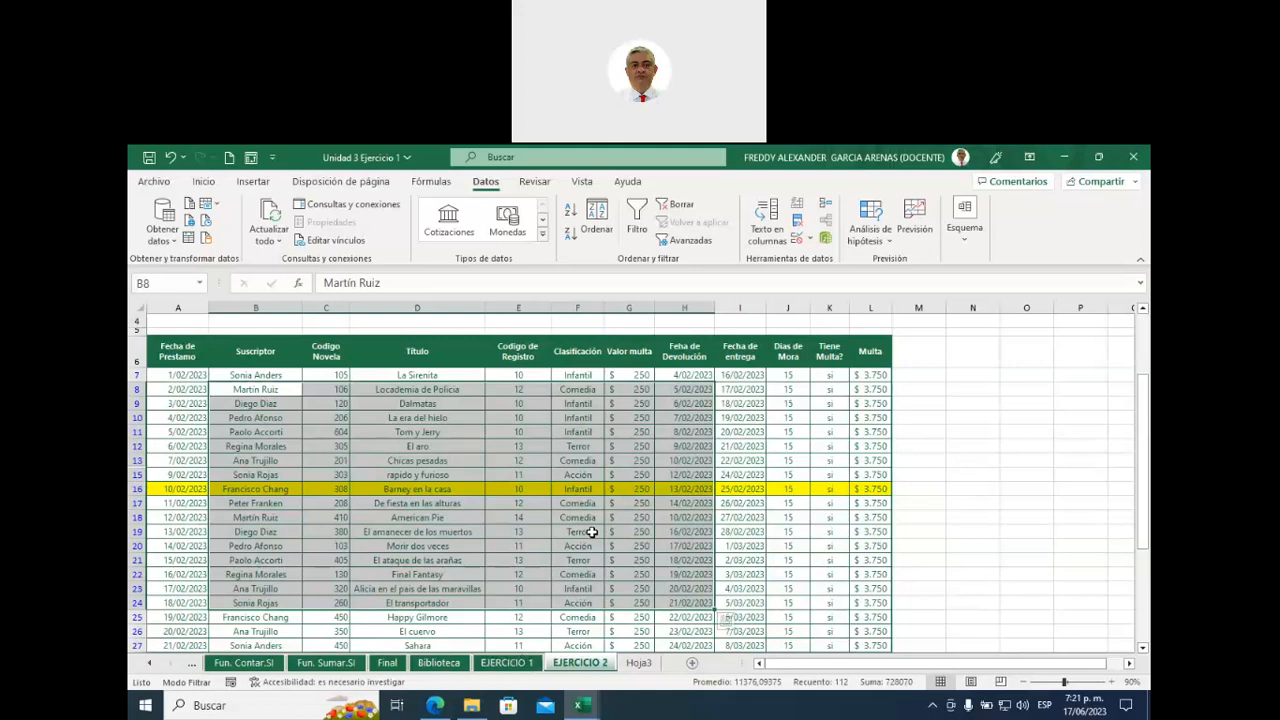
pyautogui.click(735, 461)
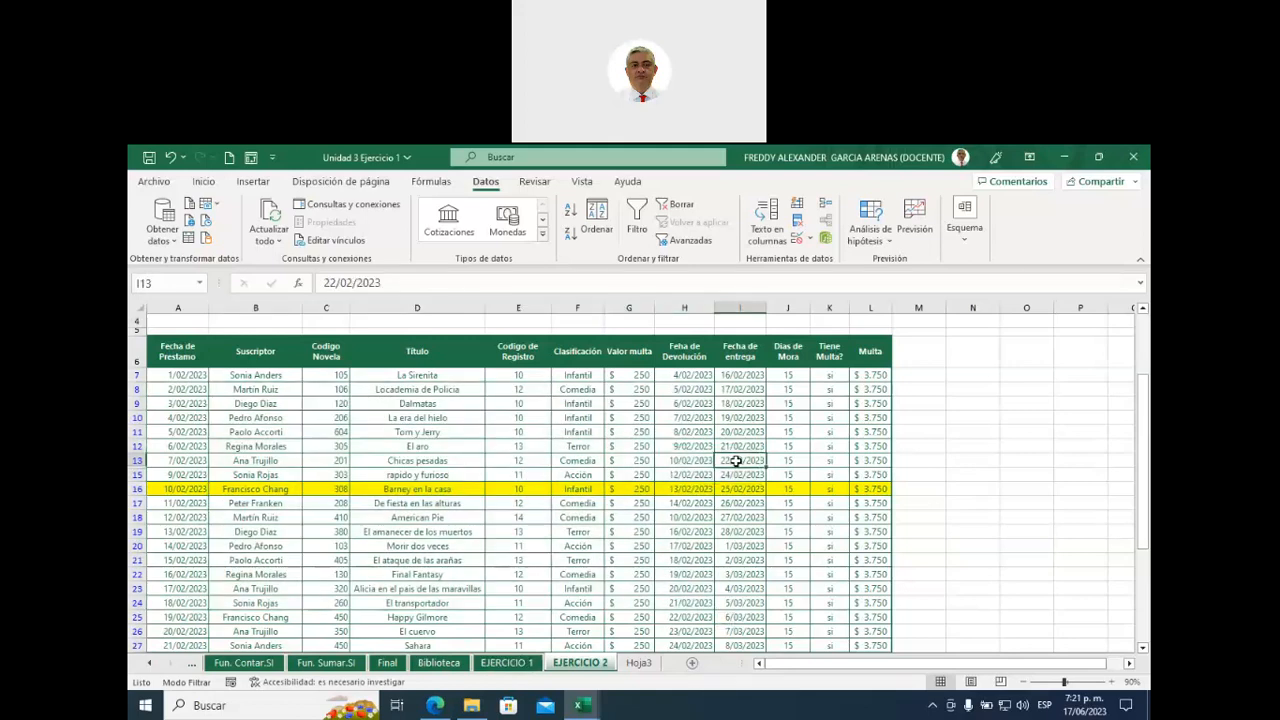
pyautogui.click(576, 404)
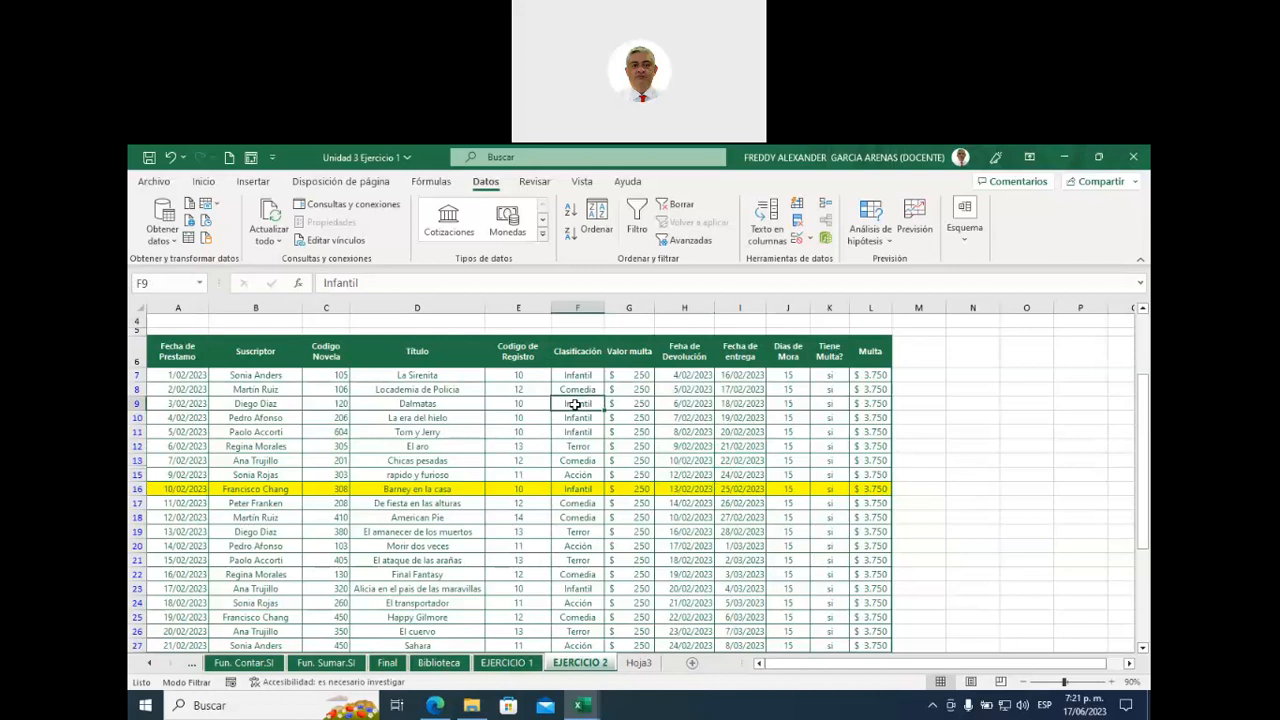
# - Delete the Hoja3 sheet permanently from the workbook
pyautogui.click(638, 664)
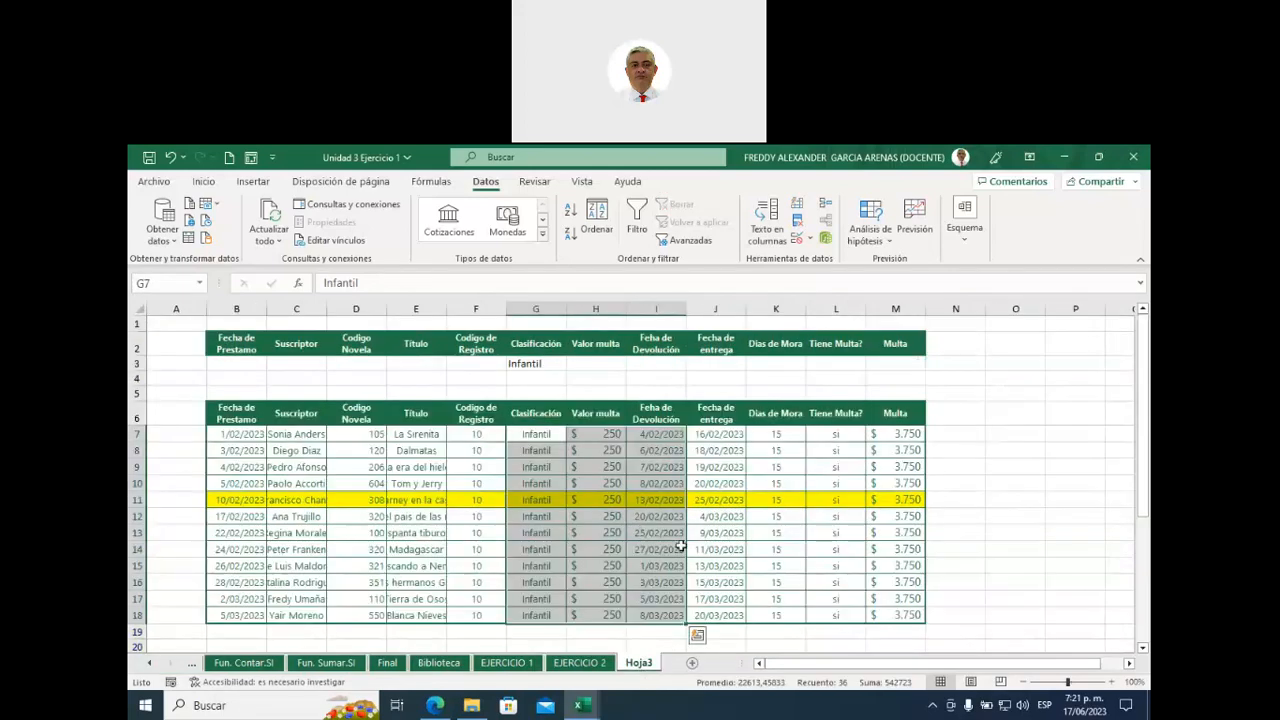
pyautogui.rightClick(641, 666)
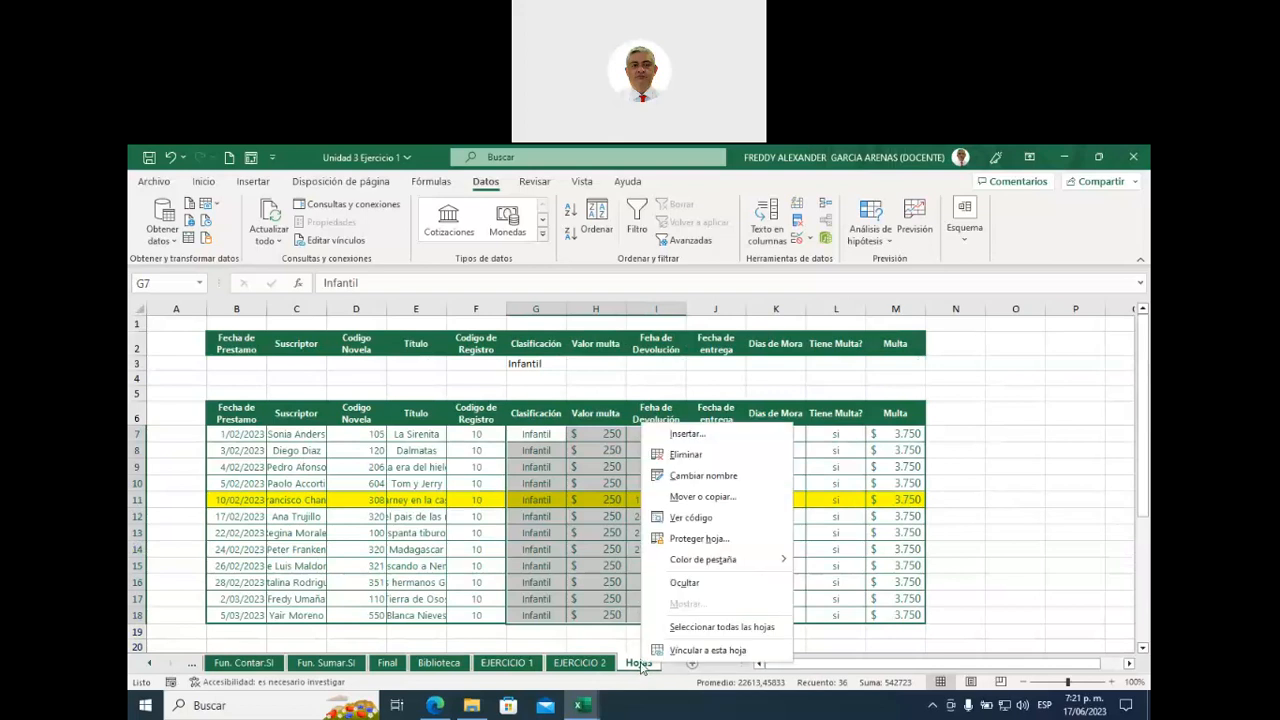
pyautogui.click(703, 458)
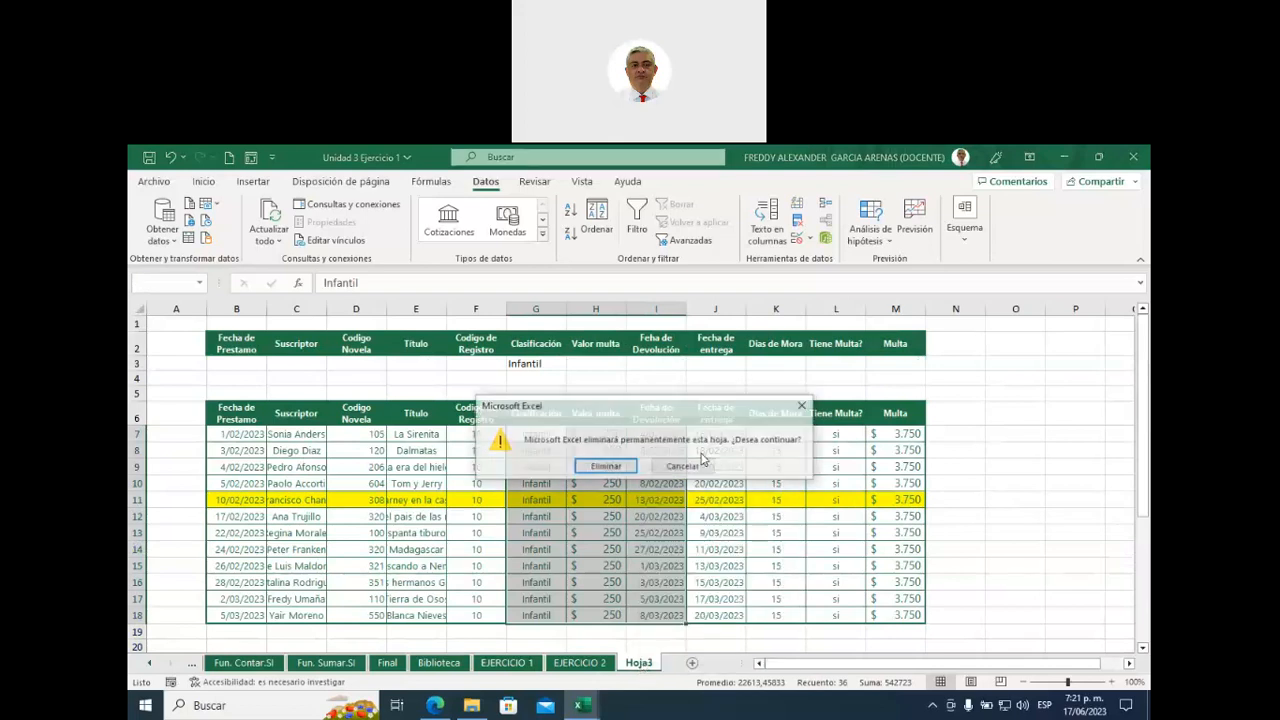
pyautogui.click(621, 468)
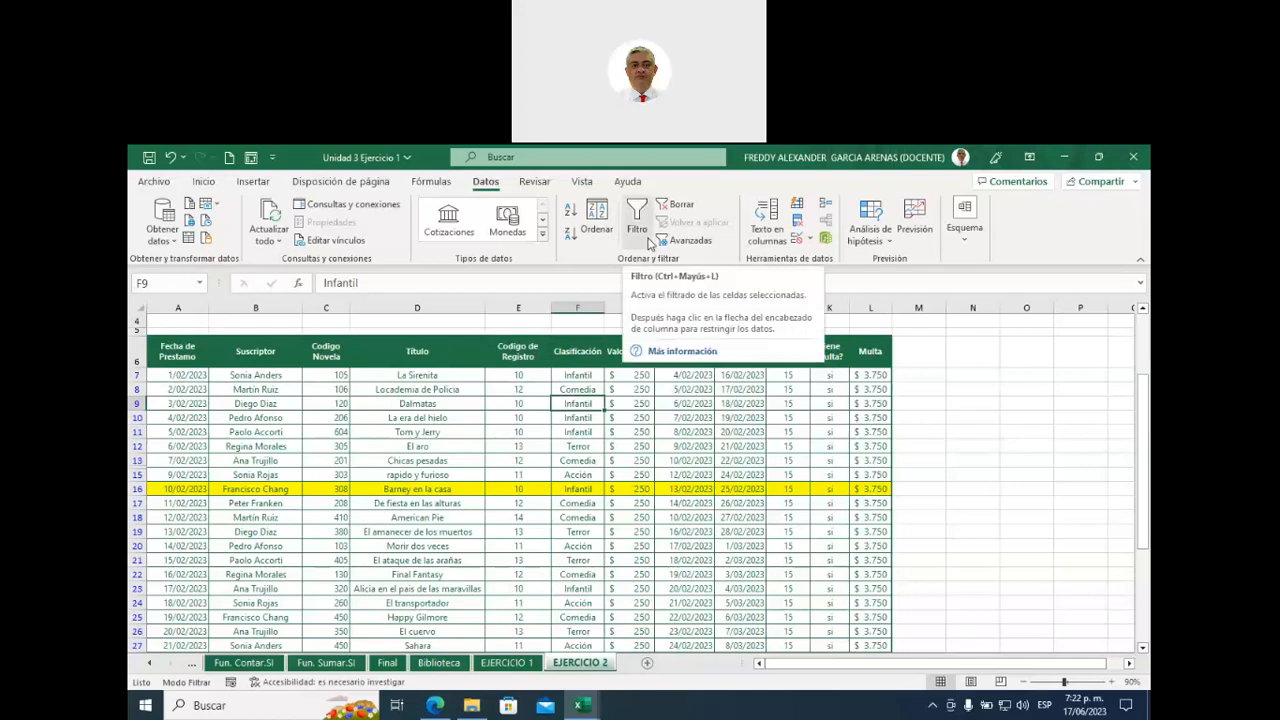
# - Examine the Suscriptor column on the EJERCICIO 2 sheet, highlighting its entries from row 7 to row 24
pyautogui.click(920, 350)
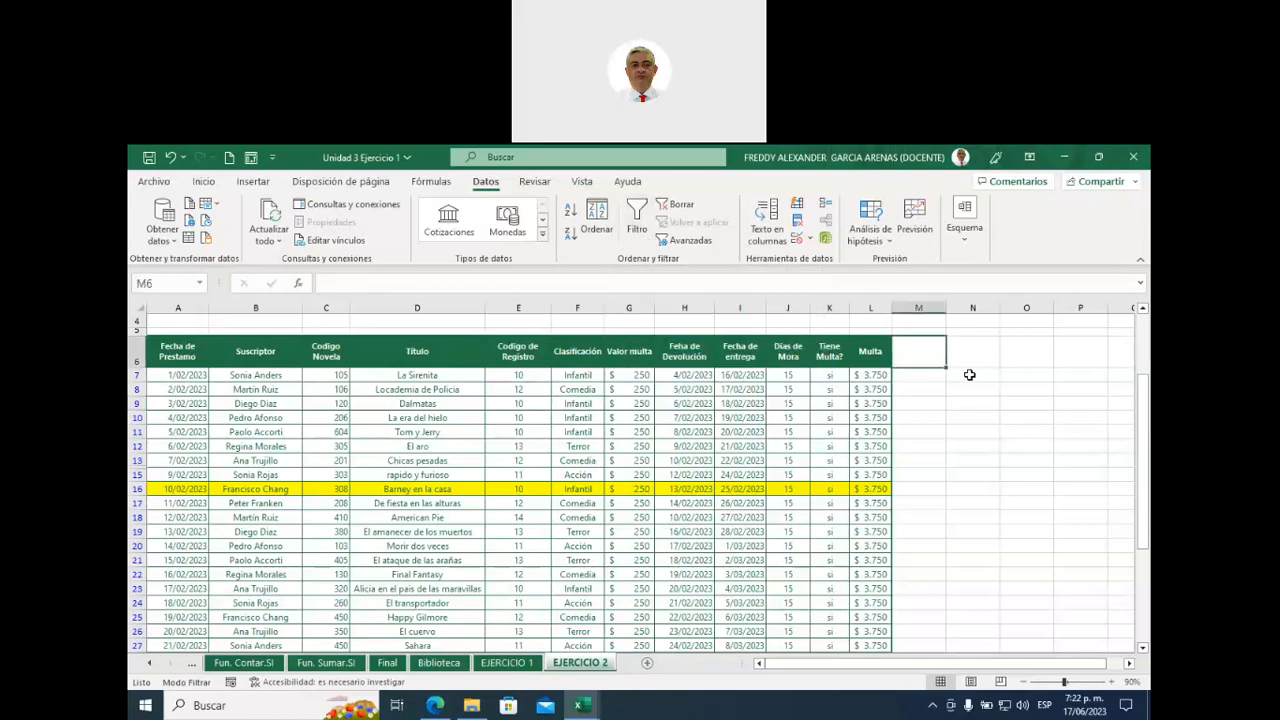
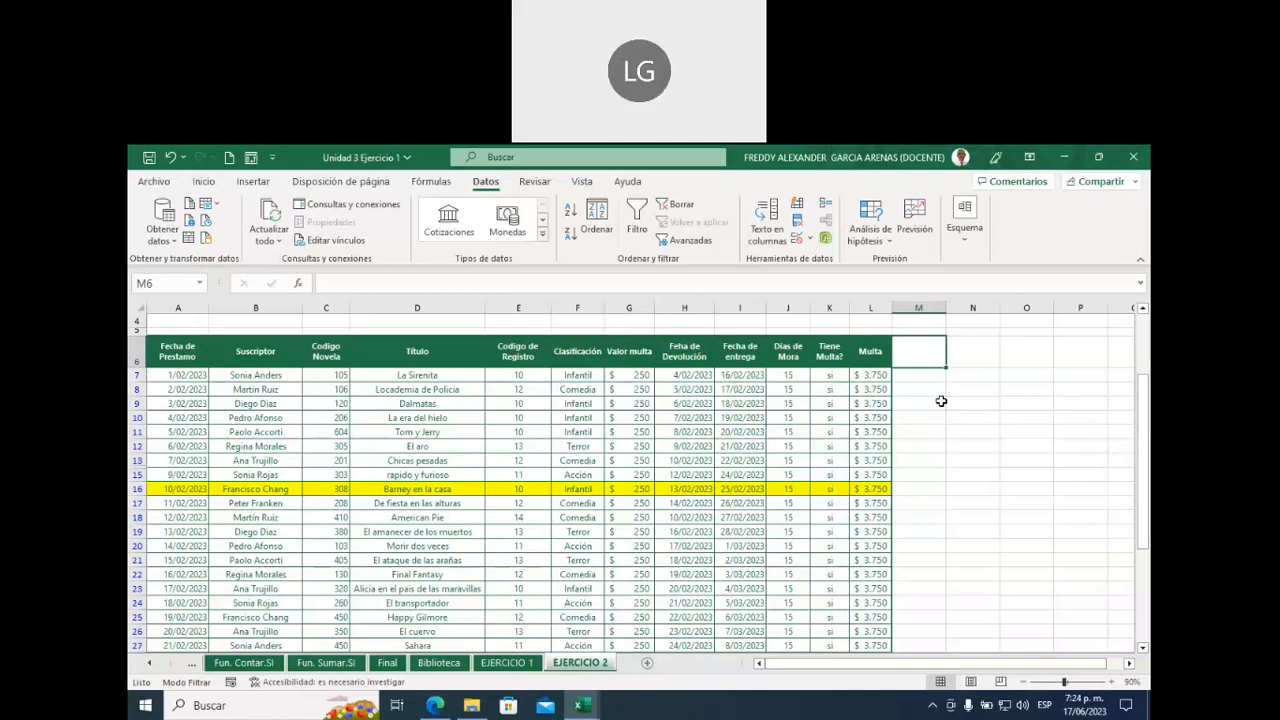
pyautogui.moveTo(264, 351); pyautogui.dragTo(257, 603)
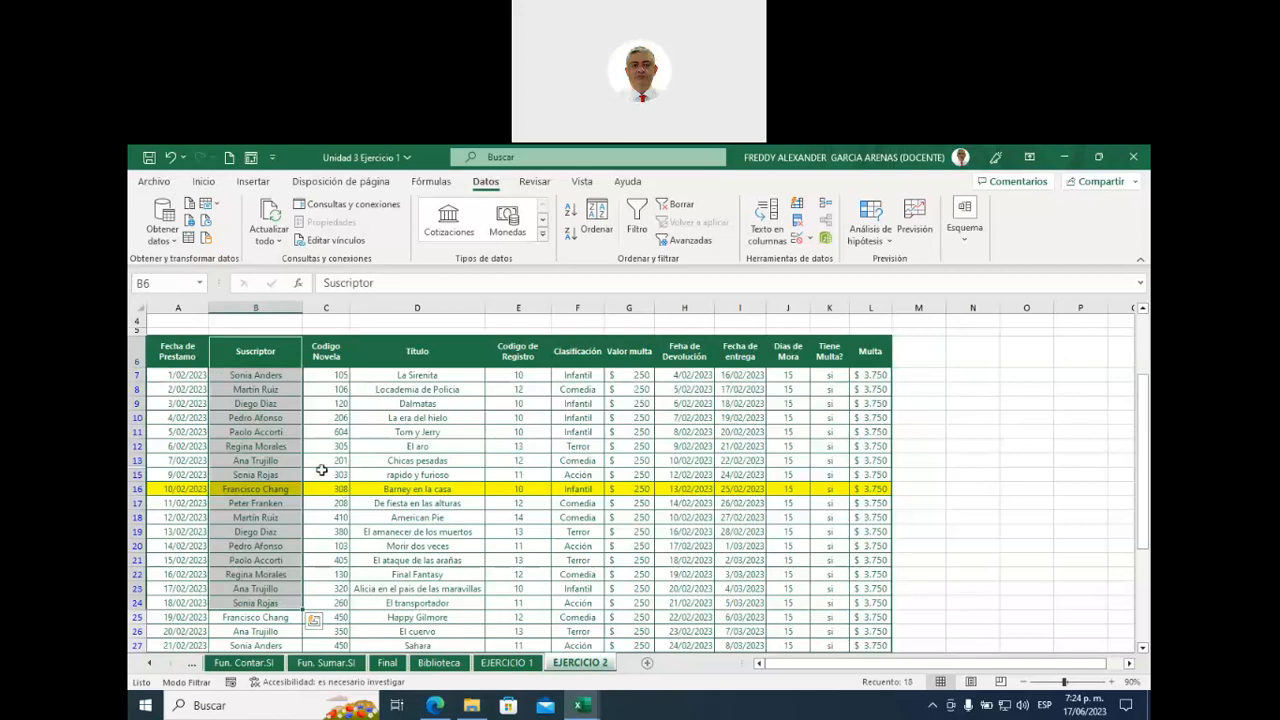
pyautogui.moveTo(253, 374); pyautogui.dragTo(258, 603)
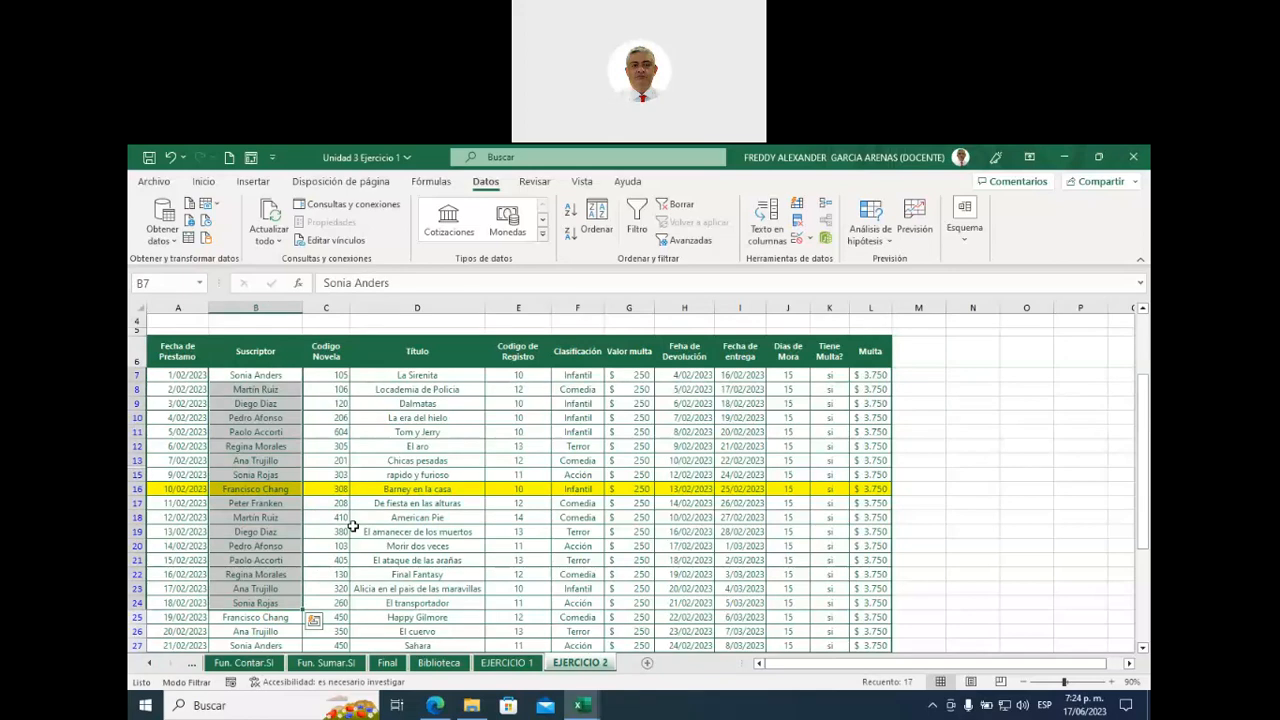
pyautogui.click(431, 556)
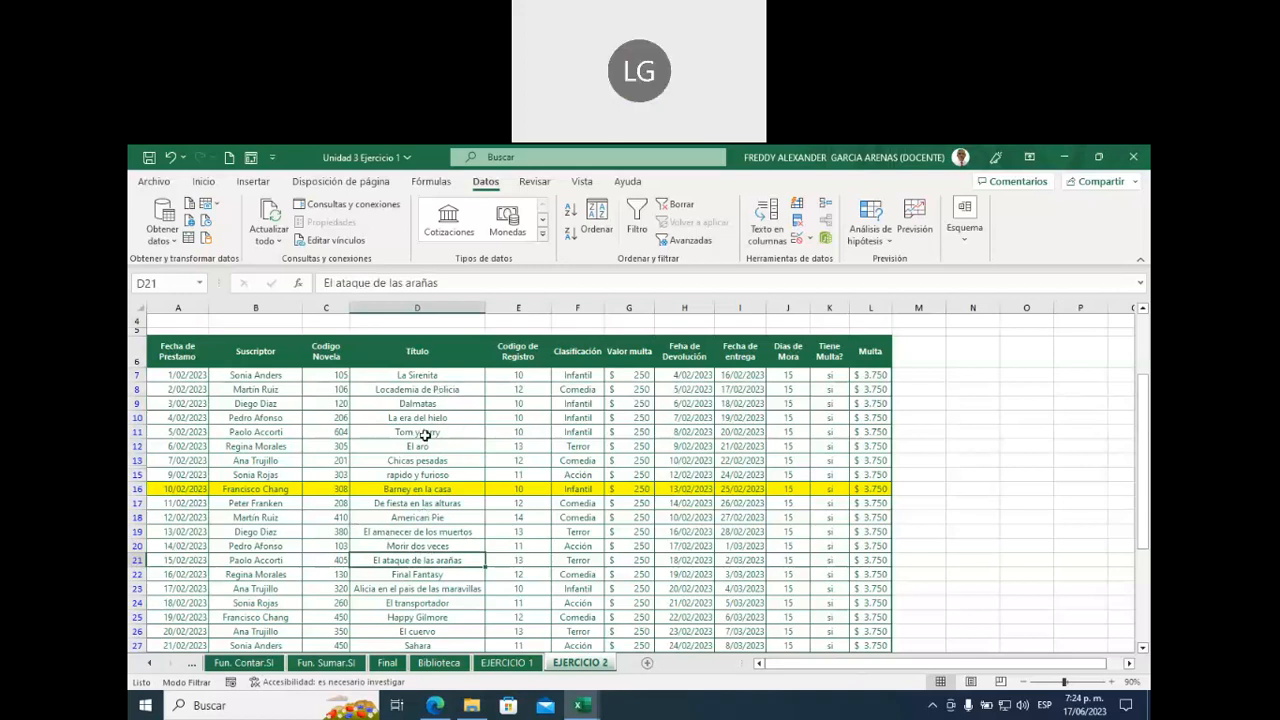
# - Highlight the yellow Barney en la casa record, A16:L16, and look over the filter criteria above the table
pyautogui.moveTo(183, 490); pyautogui.dragTo(874, 484)
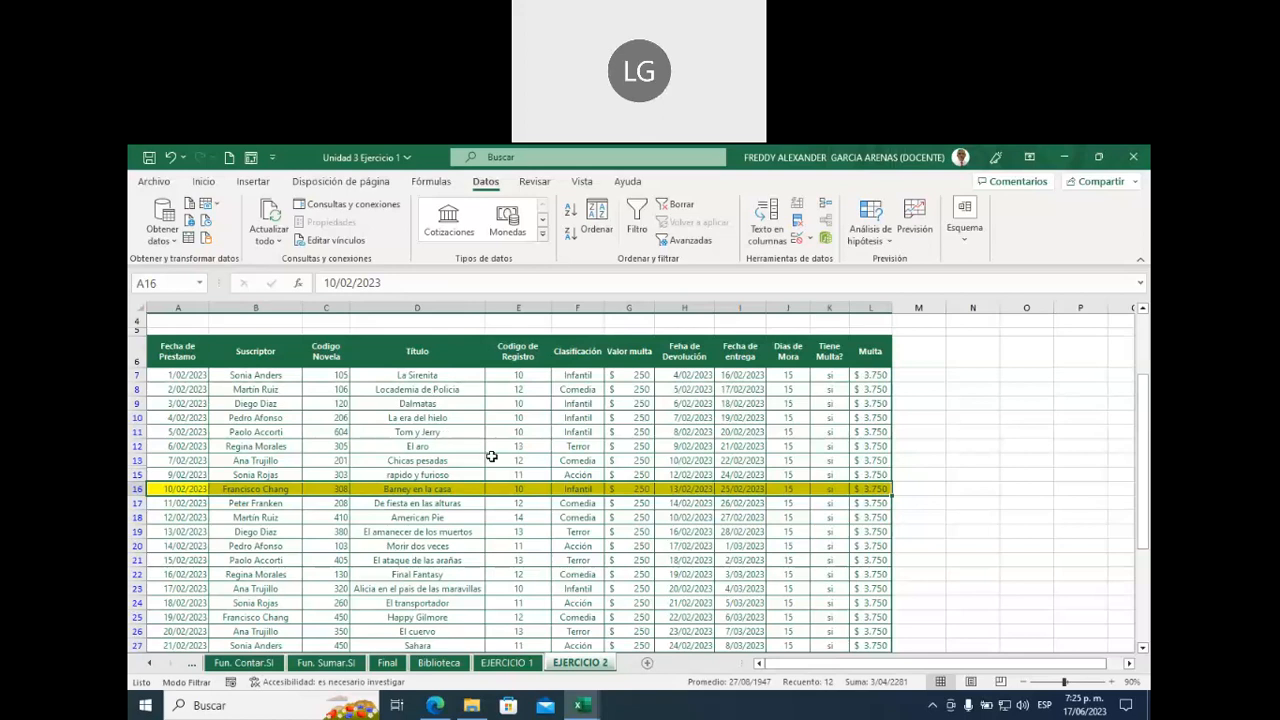
pyautogui.scroll(1, 491, 456)
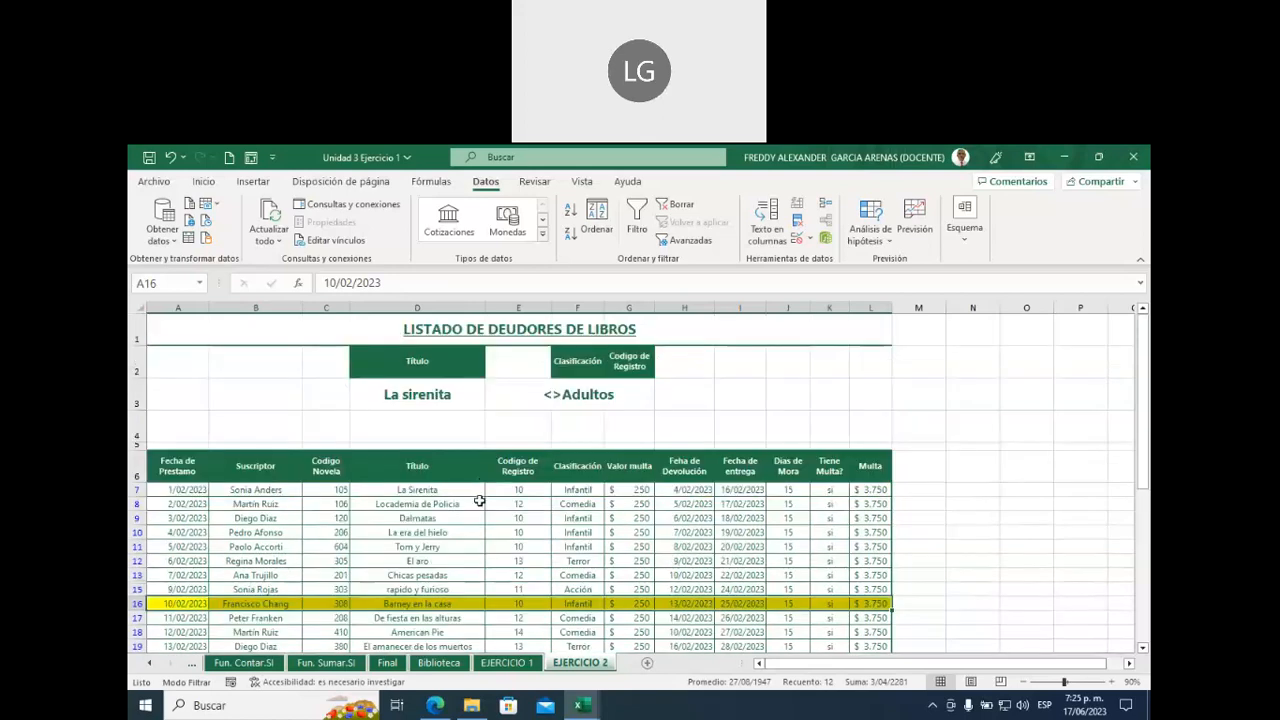
pyautogui.scroll(-1, 479, 500)
pyautogui.scroll(1, 479, 500)
pyautogui.scroll(-1, 474, 505)
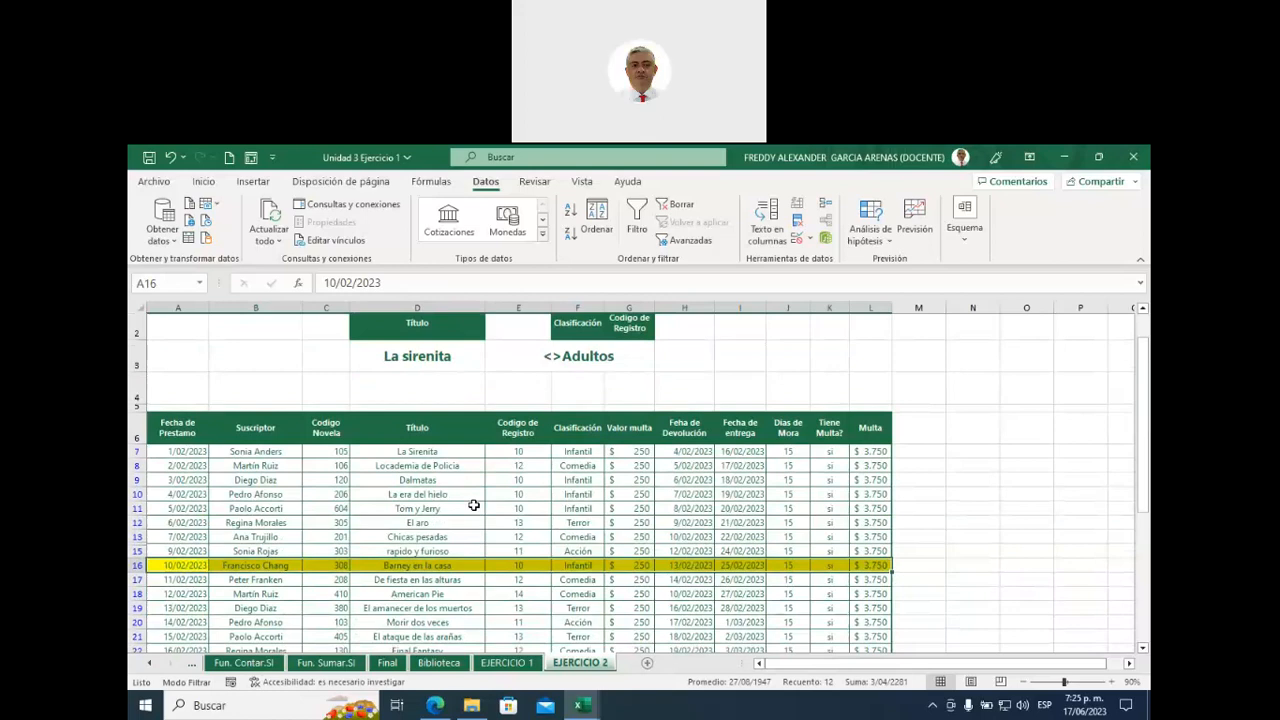
# - Sort the loan table on the EJERCICIO 1 sheet by Suscriptor from A to Z and highlight the subscribers in B4:B14
pyautogui.click(495, 664)
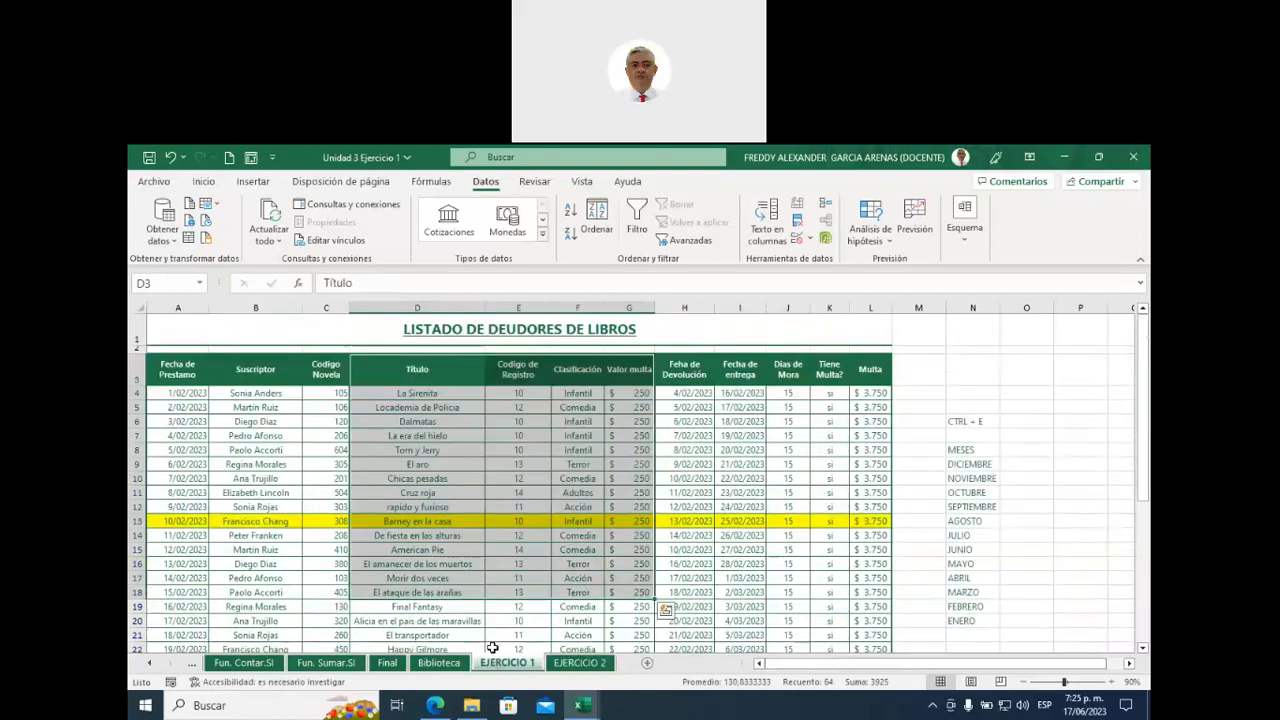
pyautogui.click(700, 435)
pyautogui.click(540, 423)
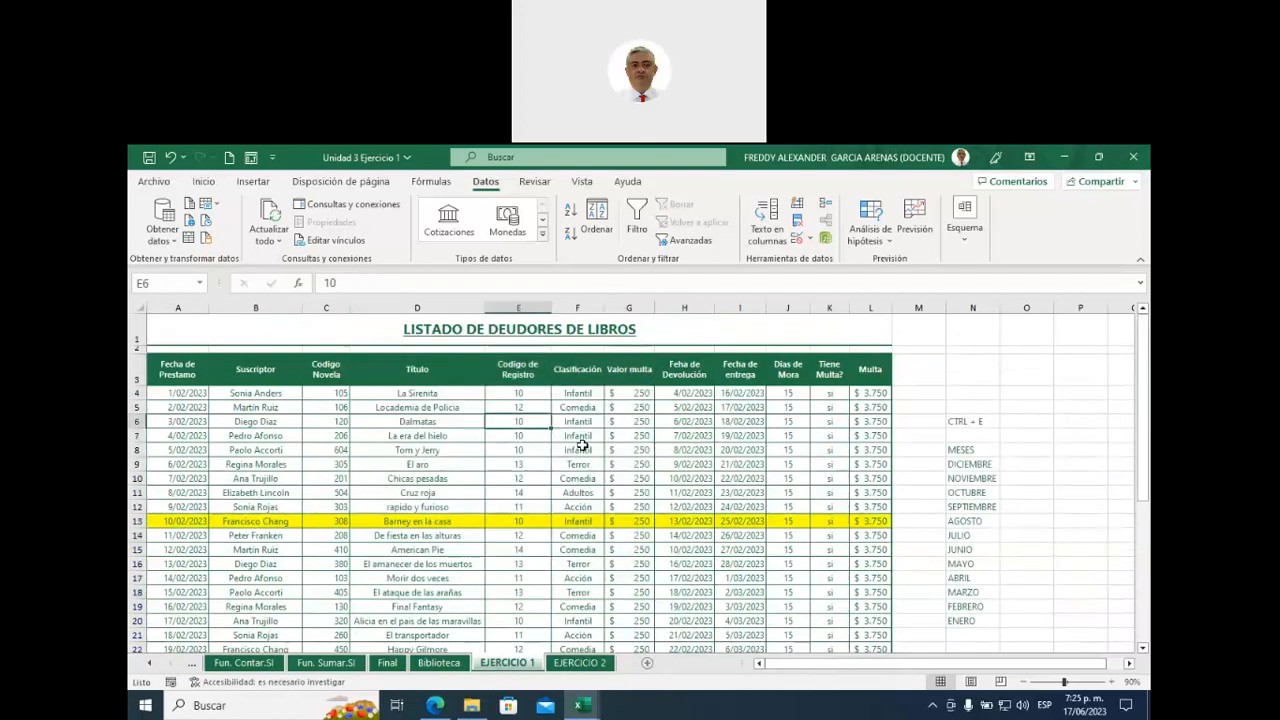
pyautogui.hotkey('ctrl', 'e')
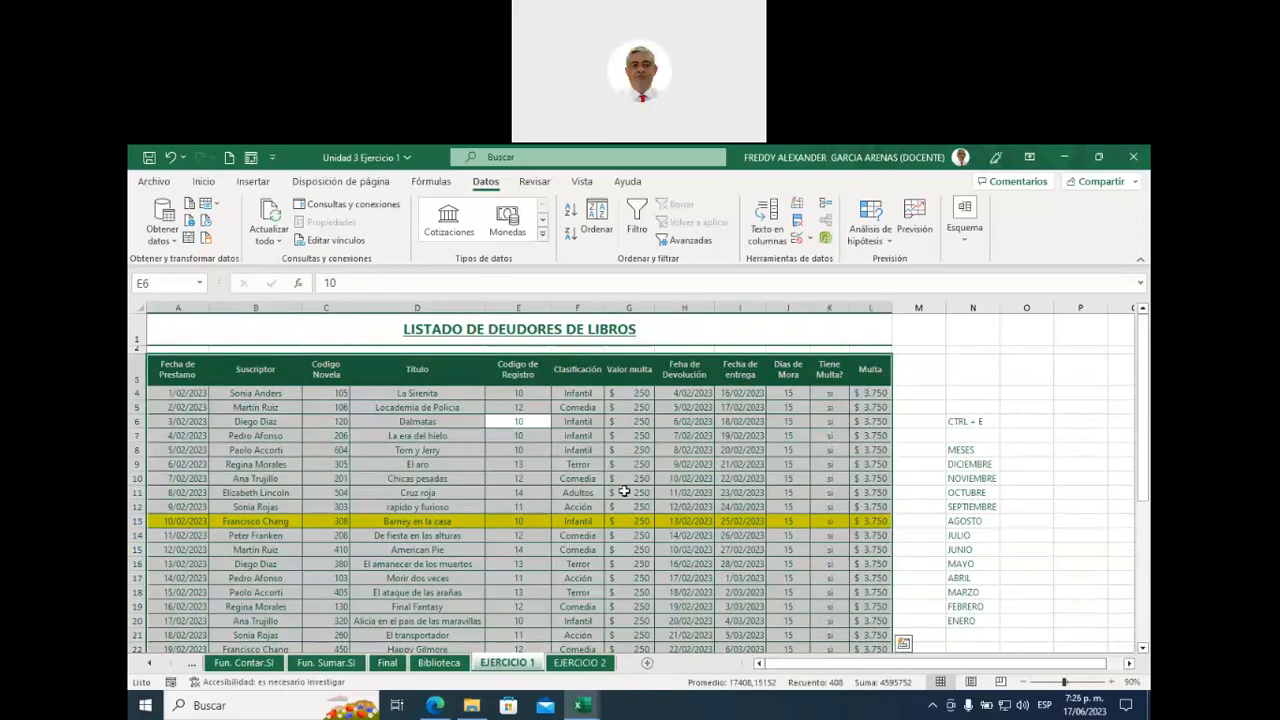
pyautogui.click(597, 220)
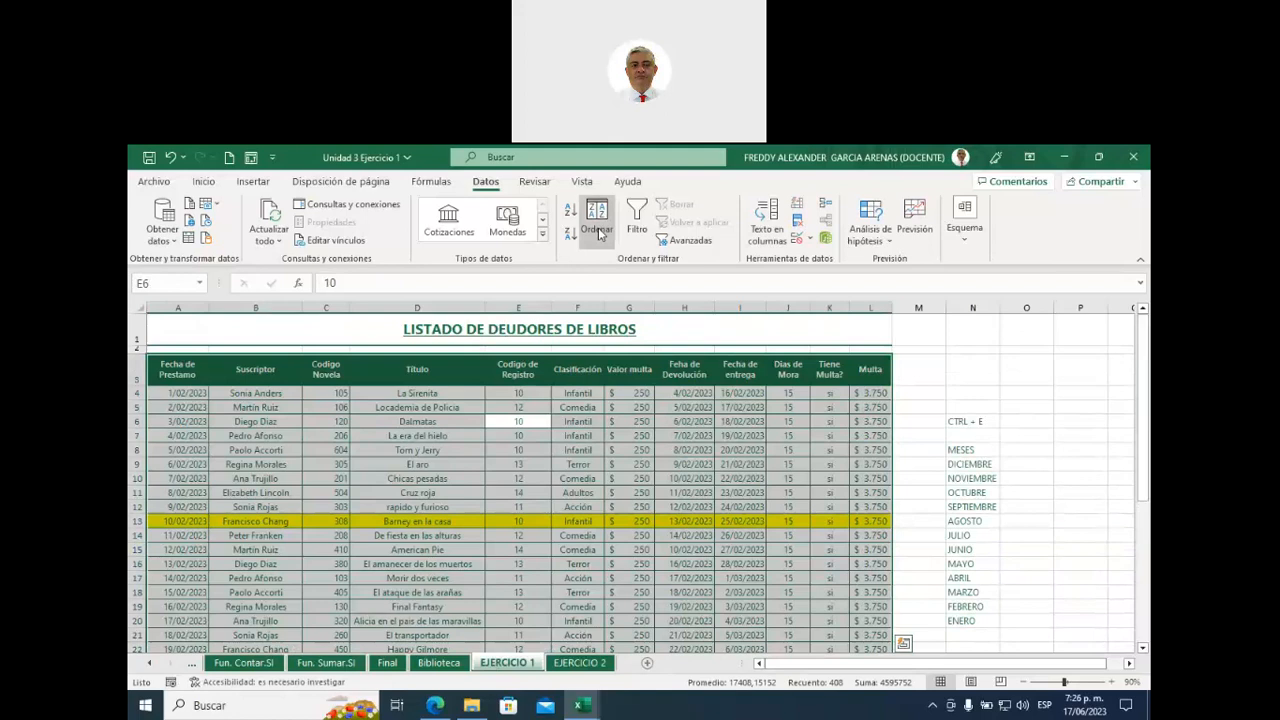
pyautogui.moveTo(697, 317); pyautogui.dragTo(510, 322)
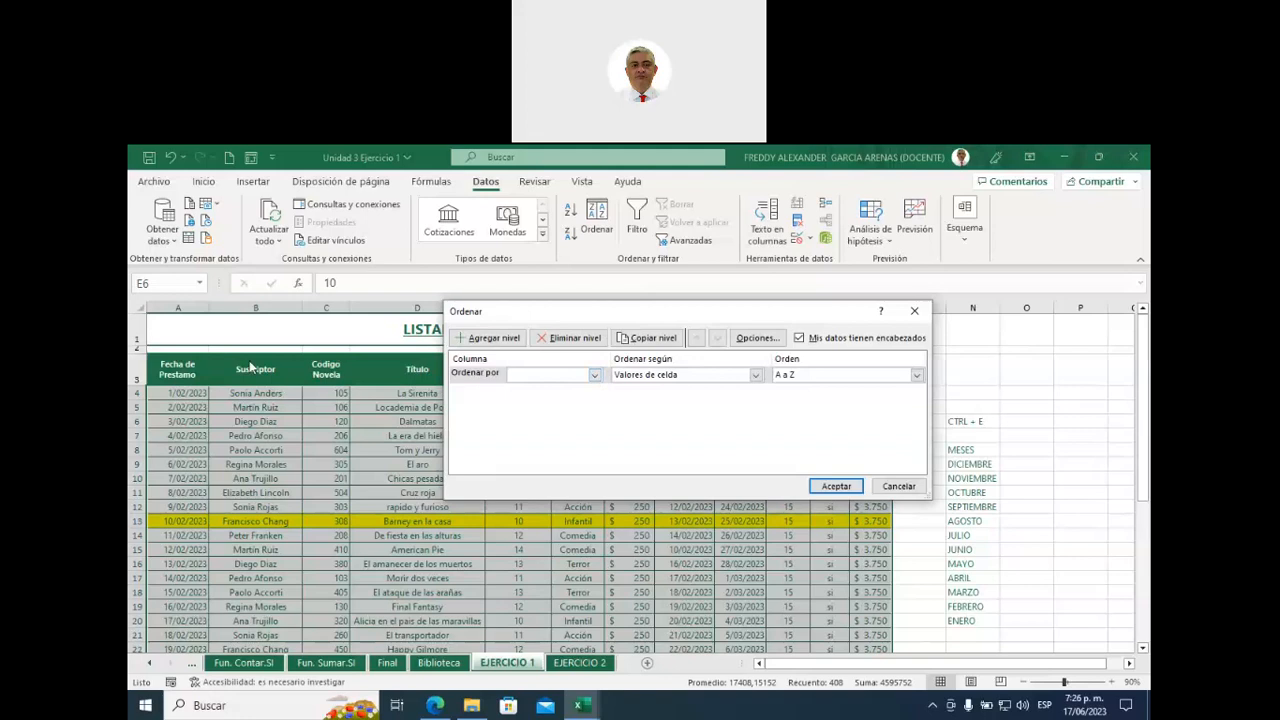
pyautogui.click(592, 377)
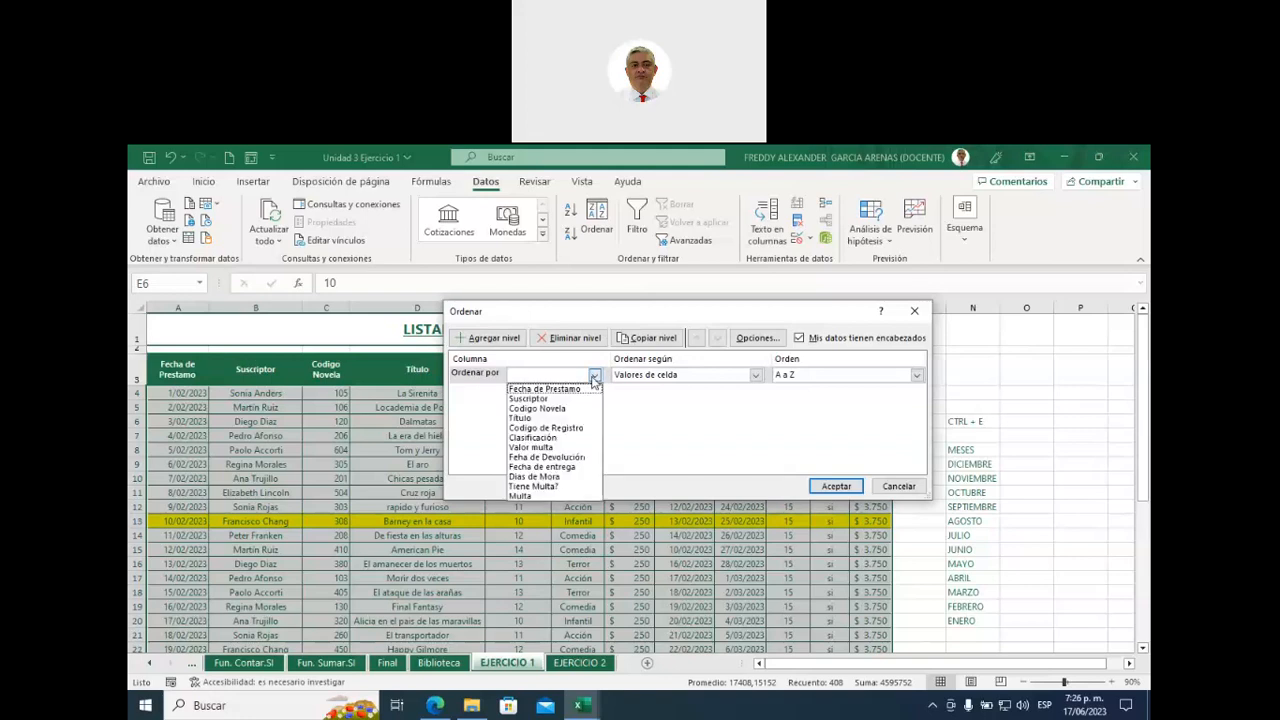
pyautogui.click(516, 400)
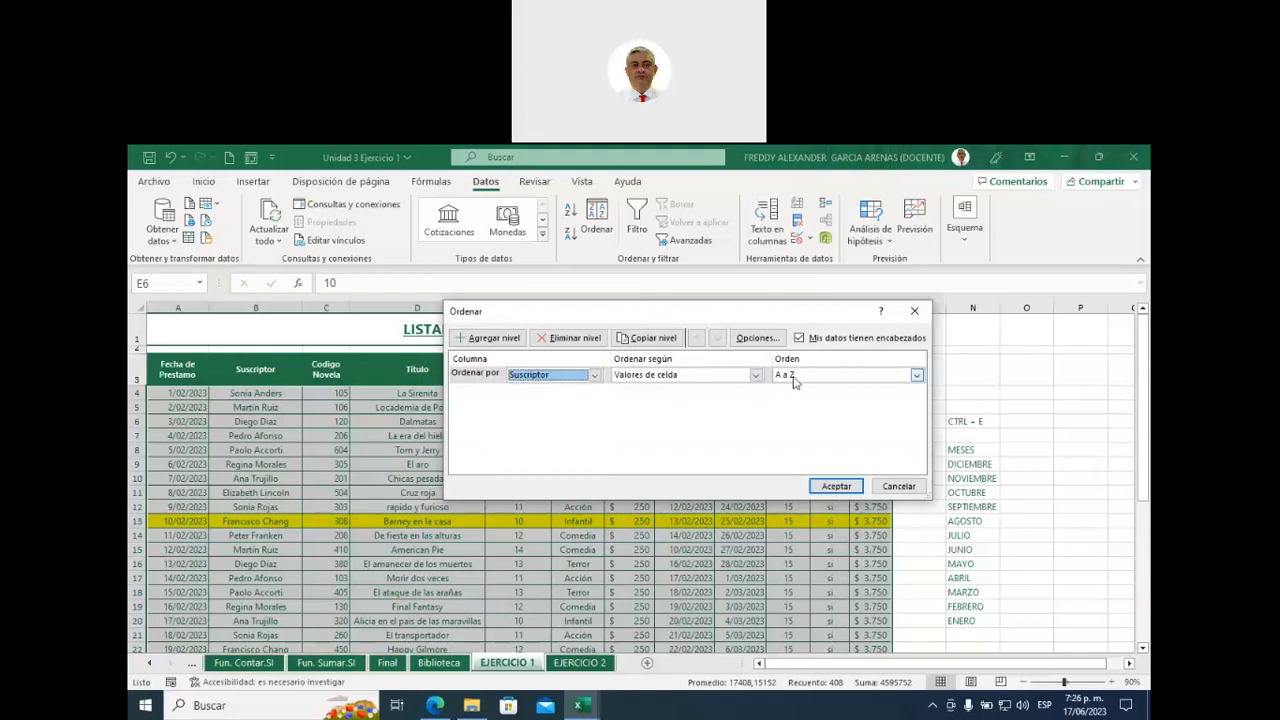
pyautogui.click(836, 487)
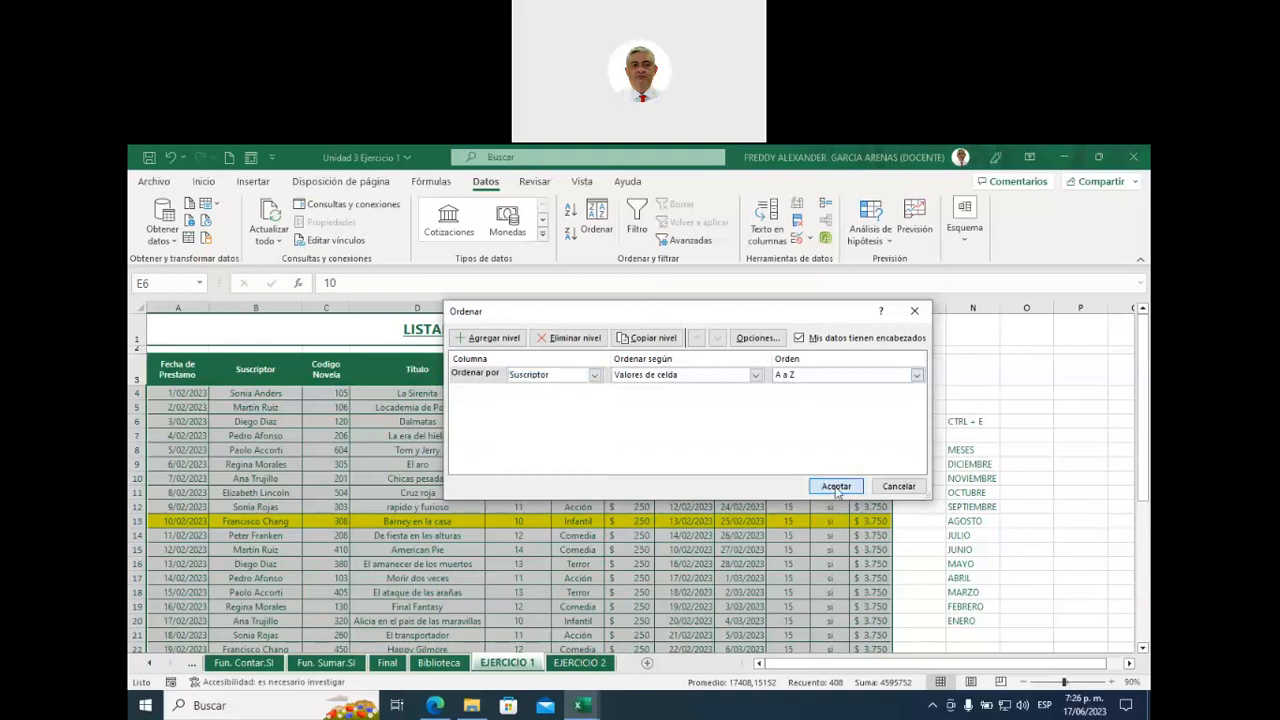
pyautogui.moveTo(262, 396); pyautogui.dragTo(266, 536)
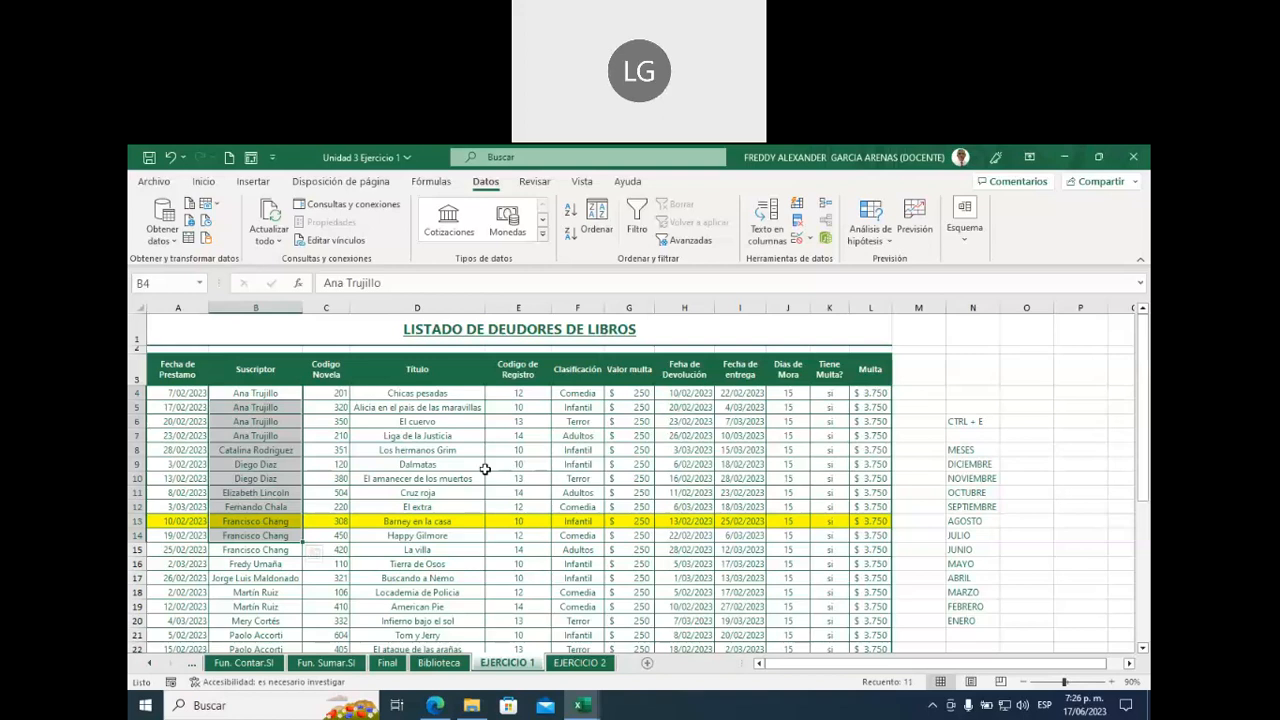
pyautogui.click(262, 372)
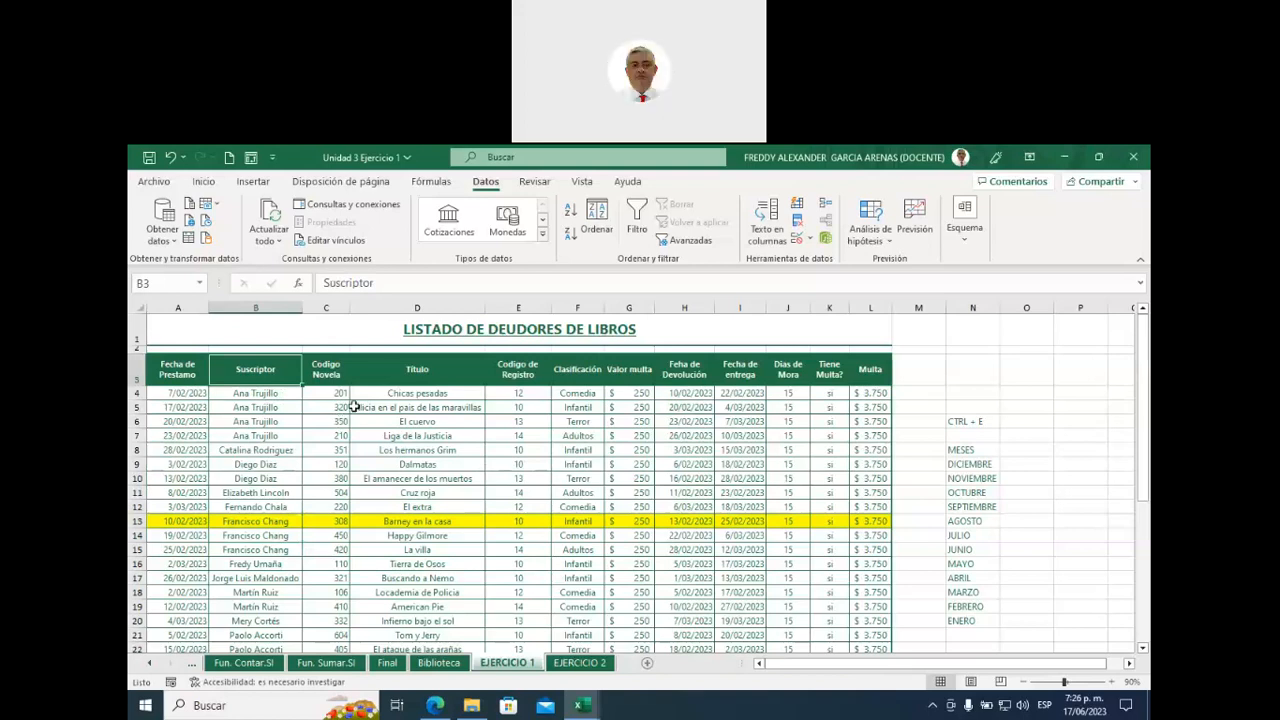
# - Sort the loan table by Fecha de Prestamo from oldest to newest and highlight the dates in A3:A20
pyautogui.click(597, 229)
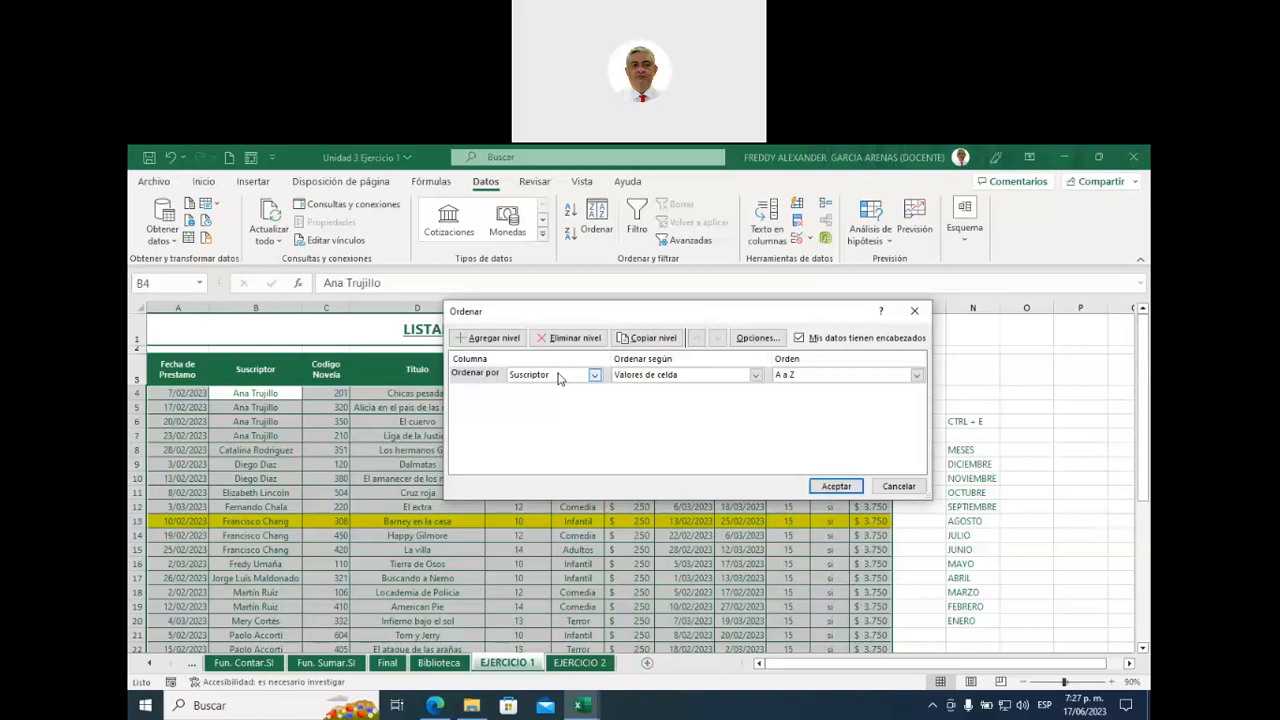
pyautogui.click(594, 375)
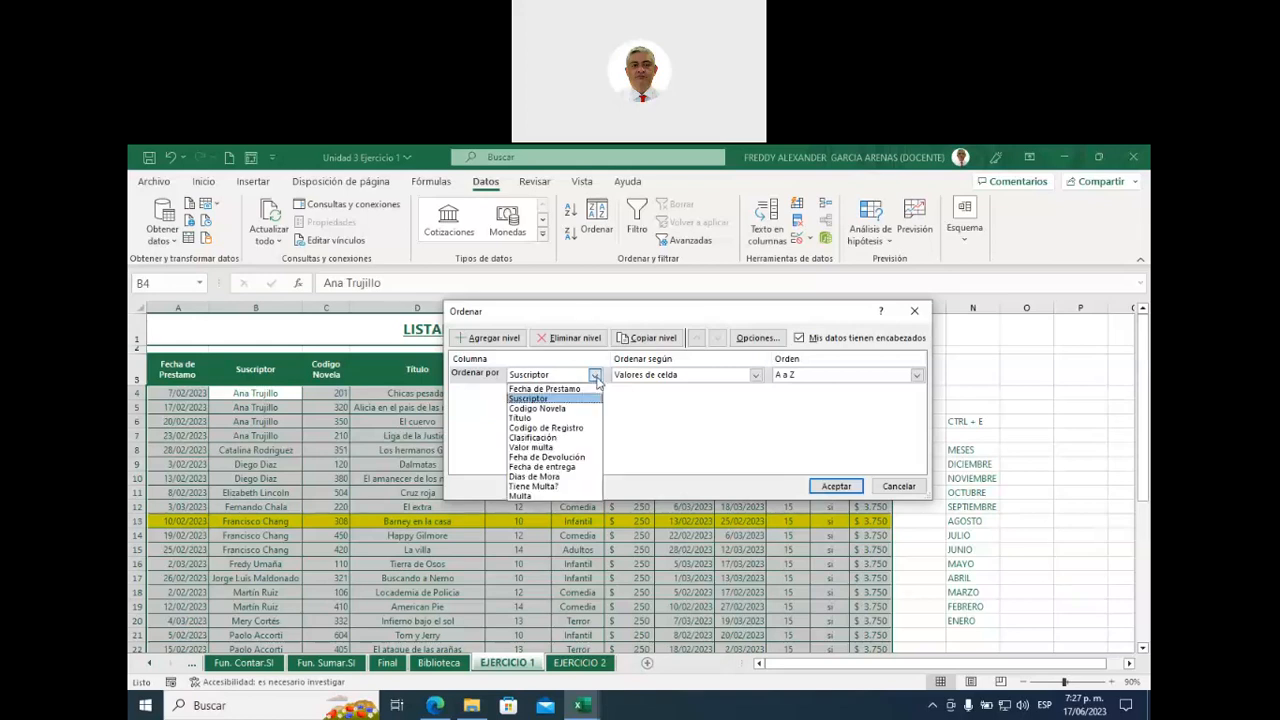
pyautogui.click(546, 390)
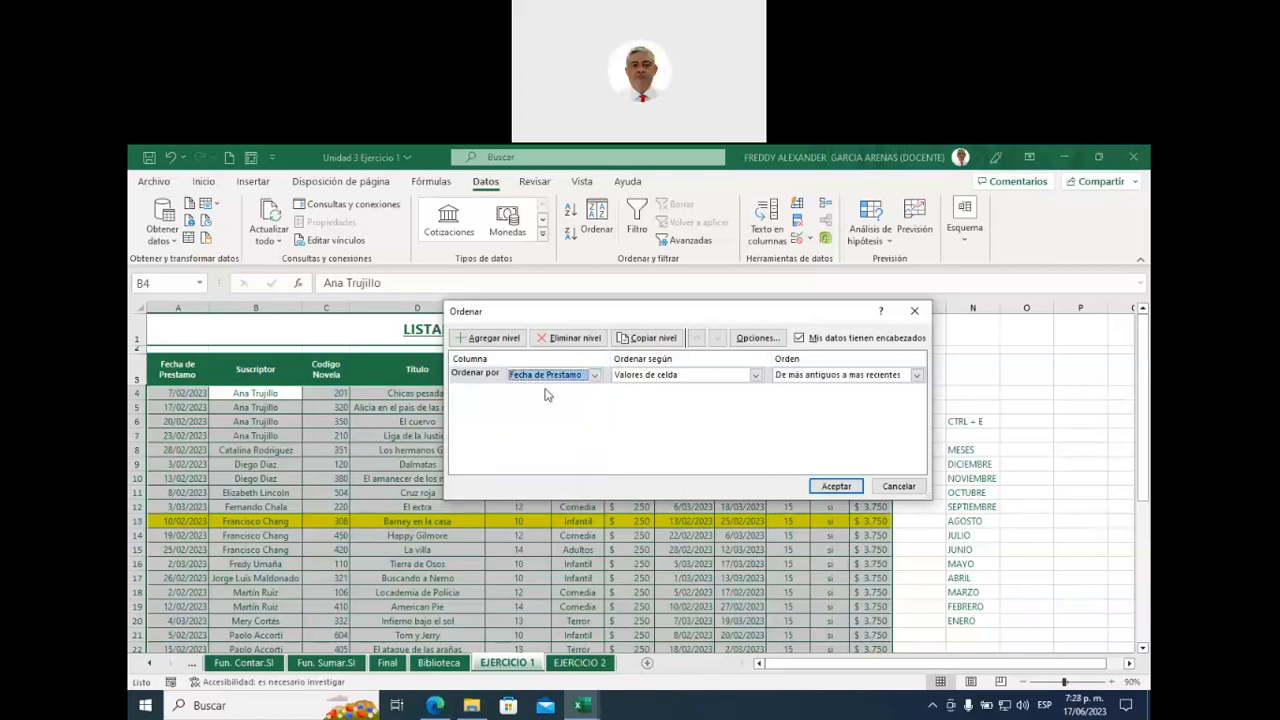
pyautogui.click(837, 486)
pyautogui.moveTo(200, 362); pyautogui.dragTo(193, 625)
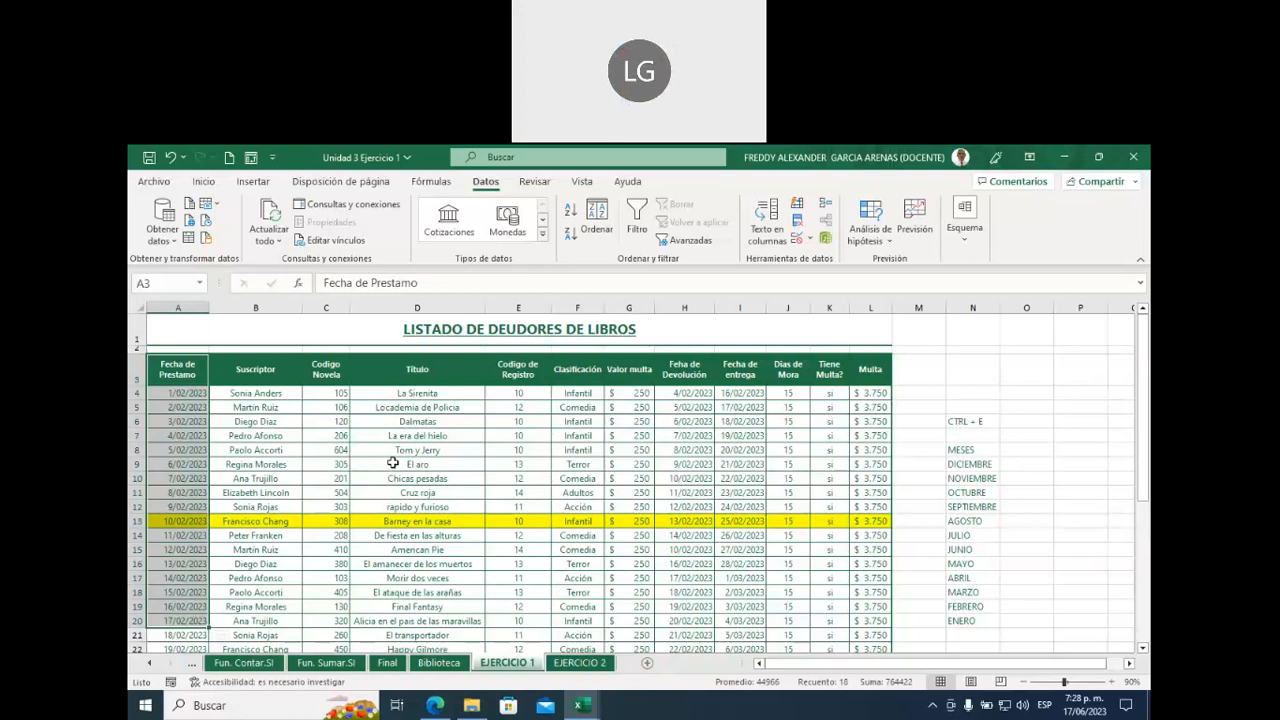
# - Review the Suscriptor, Codigo Novela, Codigo de Registro and Clasificación columns by highlighting each one in turn from its header
pyautogui.click(445, 459)
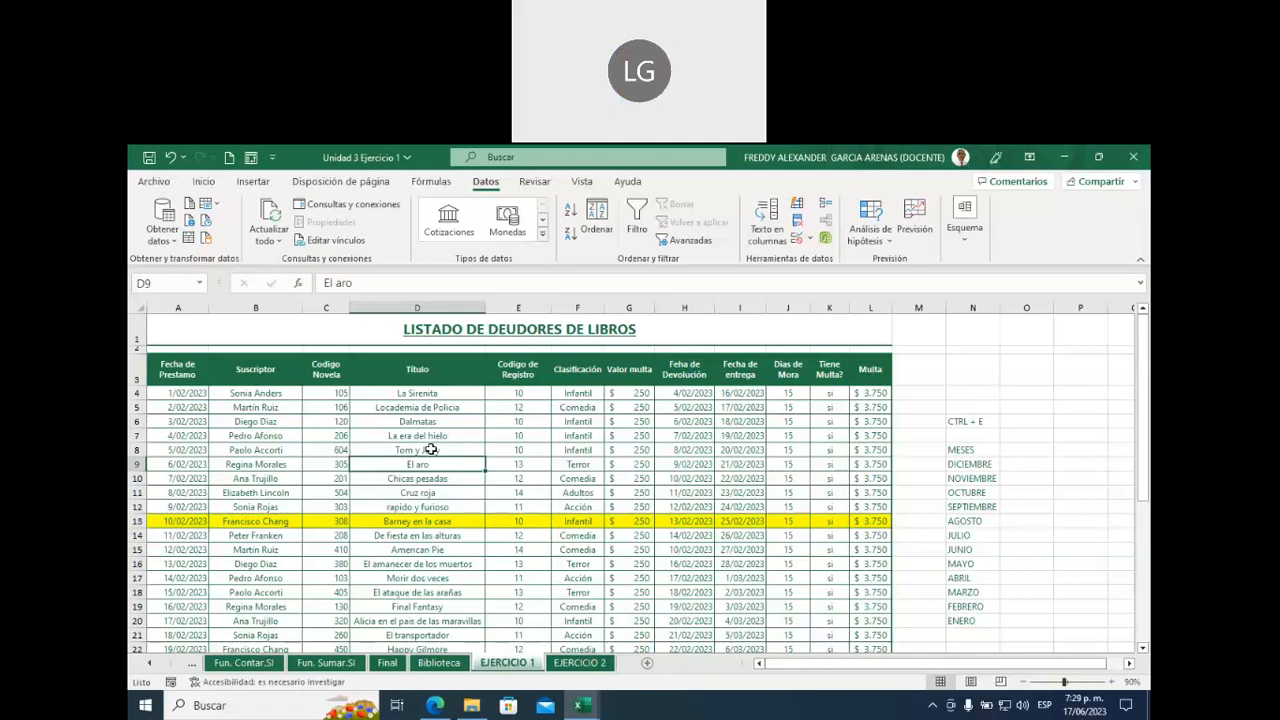
pyautogui.moveTo(264, 373); pyautogui.dragTo(262, 578)
pyautogui.moveTo(323, 368); pyautogui.dragTo(326, 552)
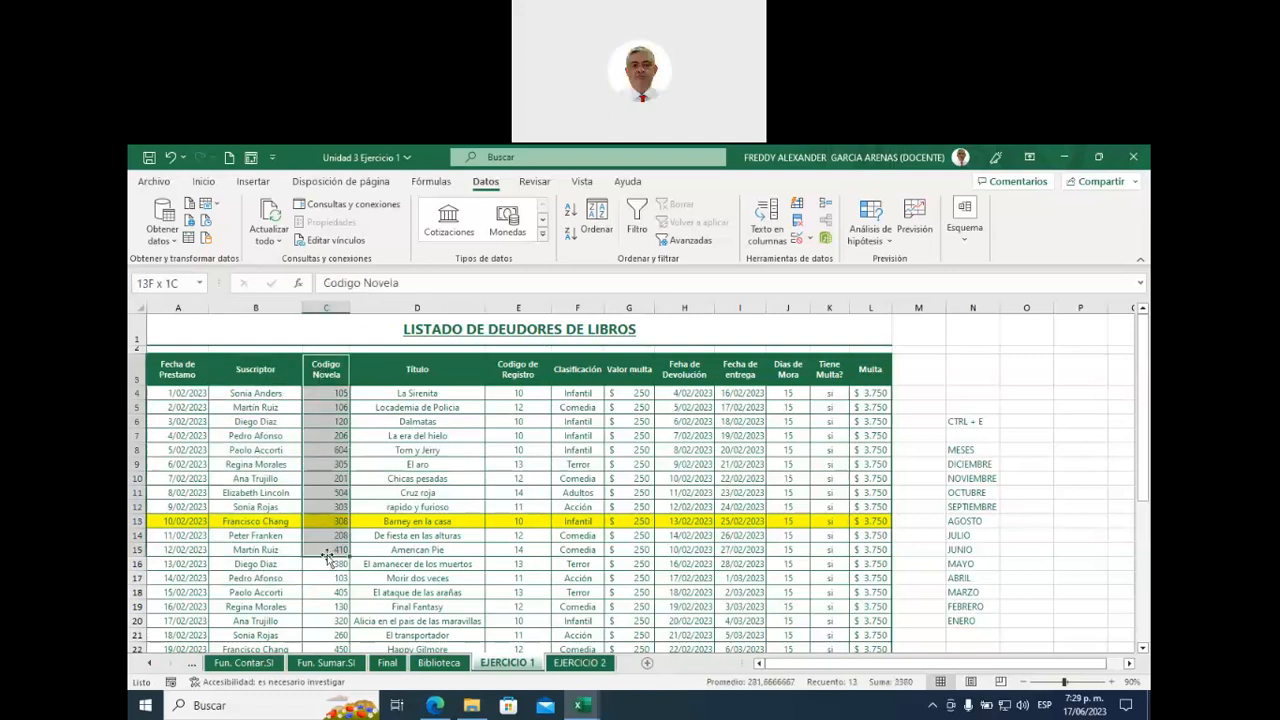
pyautogui.moveTo(518, 366); pyautogui.dragTo(517, 578)
pyautogui.moveTo(578, 369); pyautogui.dragTo(578, 566)
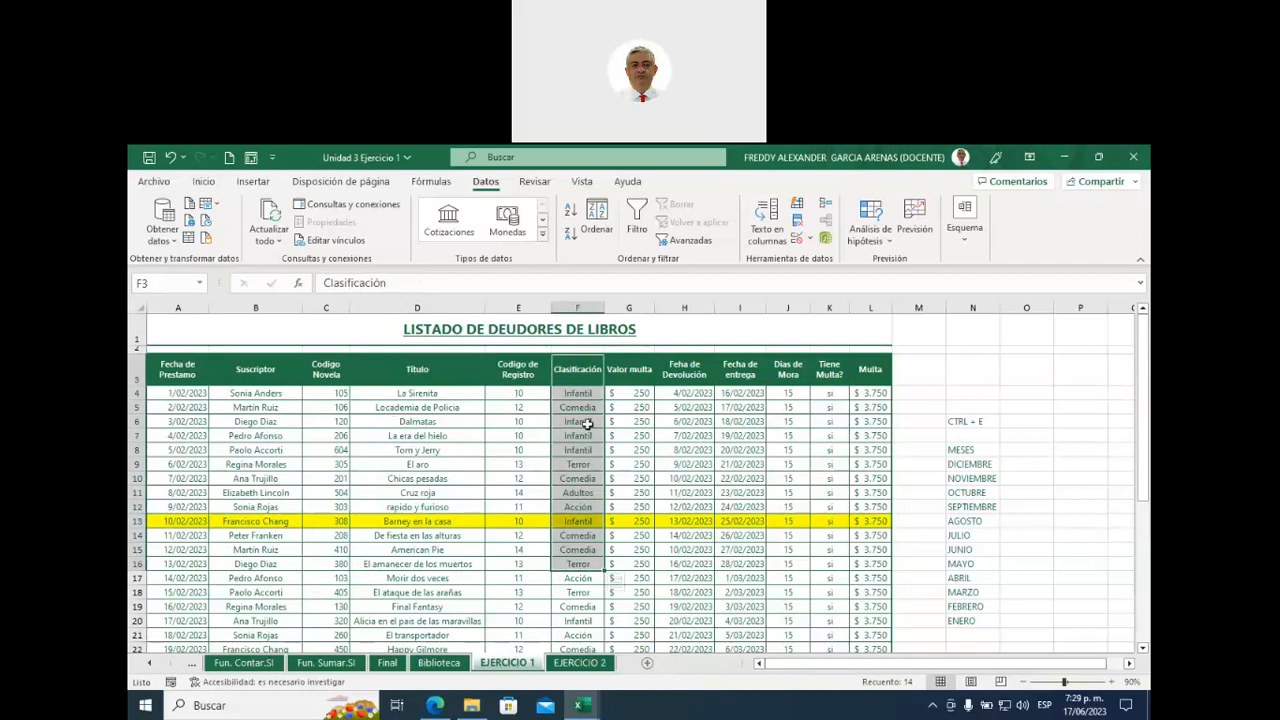
pyautogui.click(537, 437)
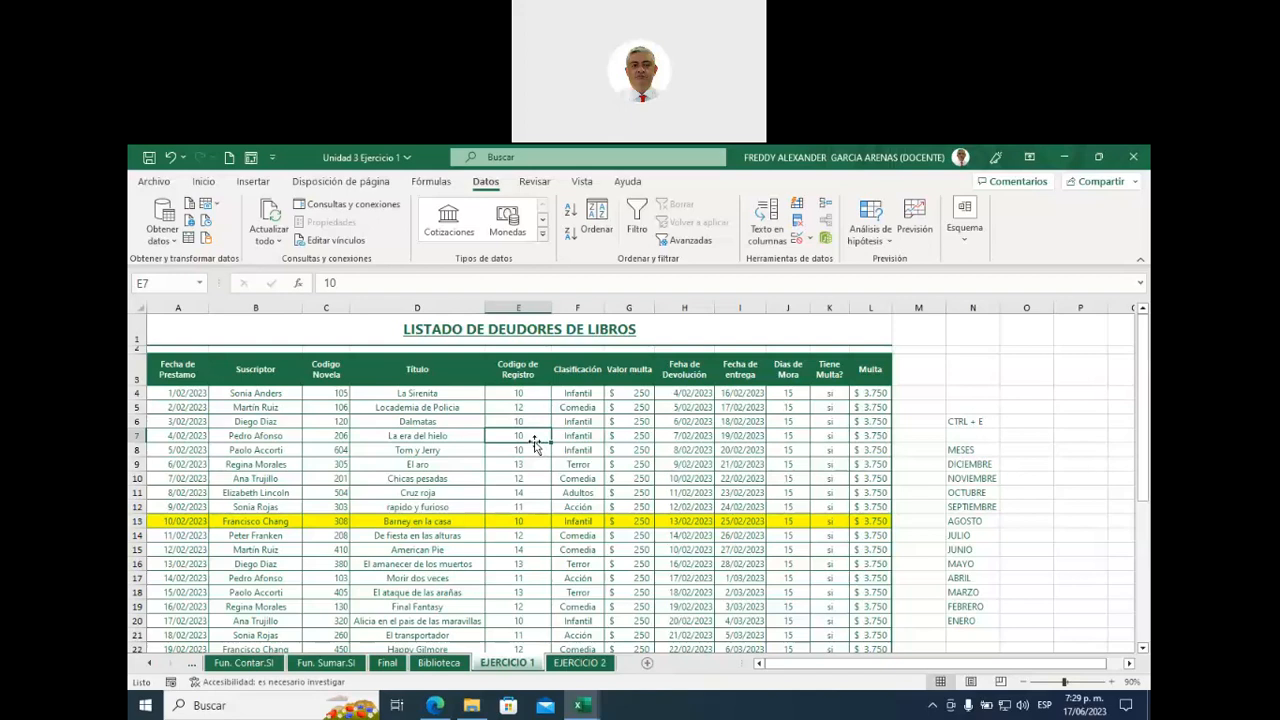
# - Examine the subscribers in B4:B20 and look through the rest of the loan table down to its last record
pyautogui.moveTo(248, 393); pyautogui.dragTo(268, 620)
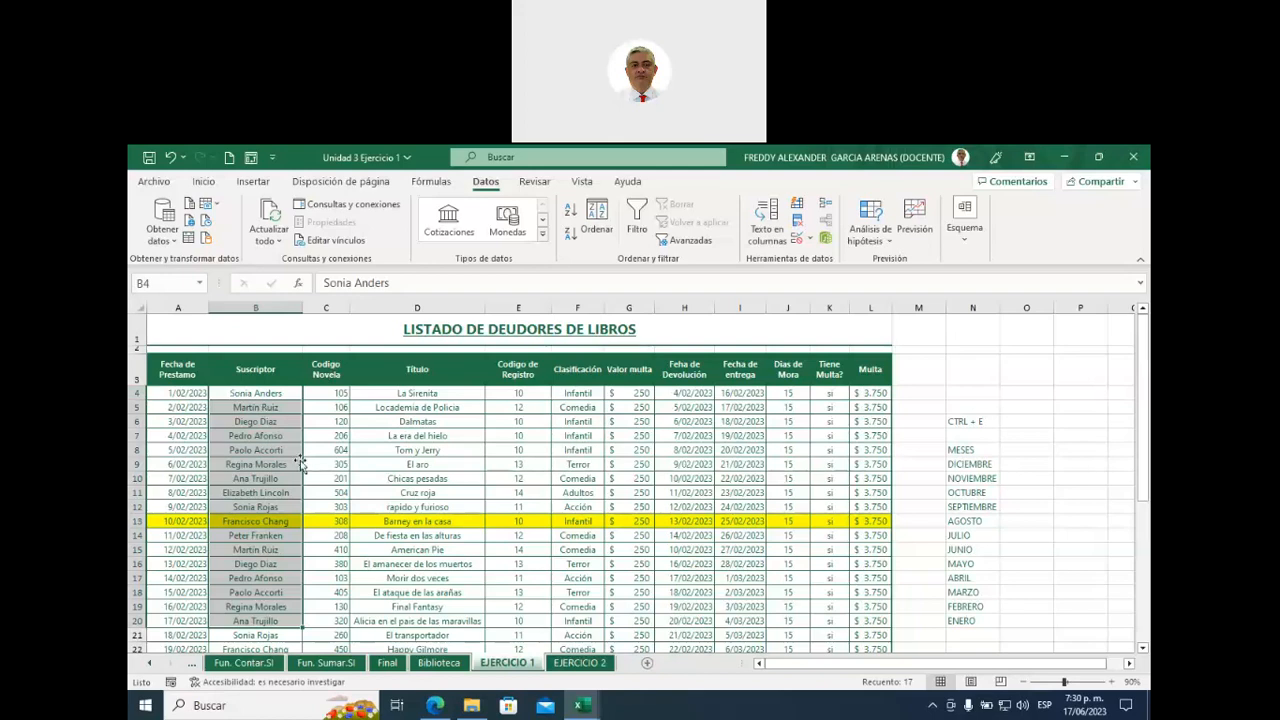
pyautogui.click(331, 480)
pyautogui.scroll(-4, 372, 498)
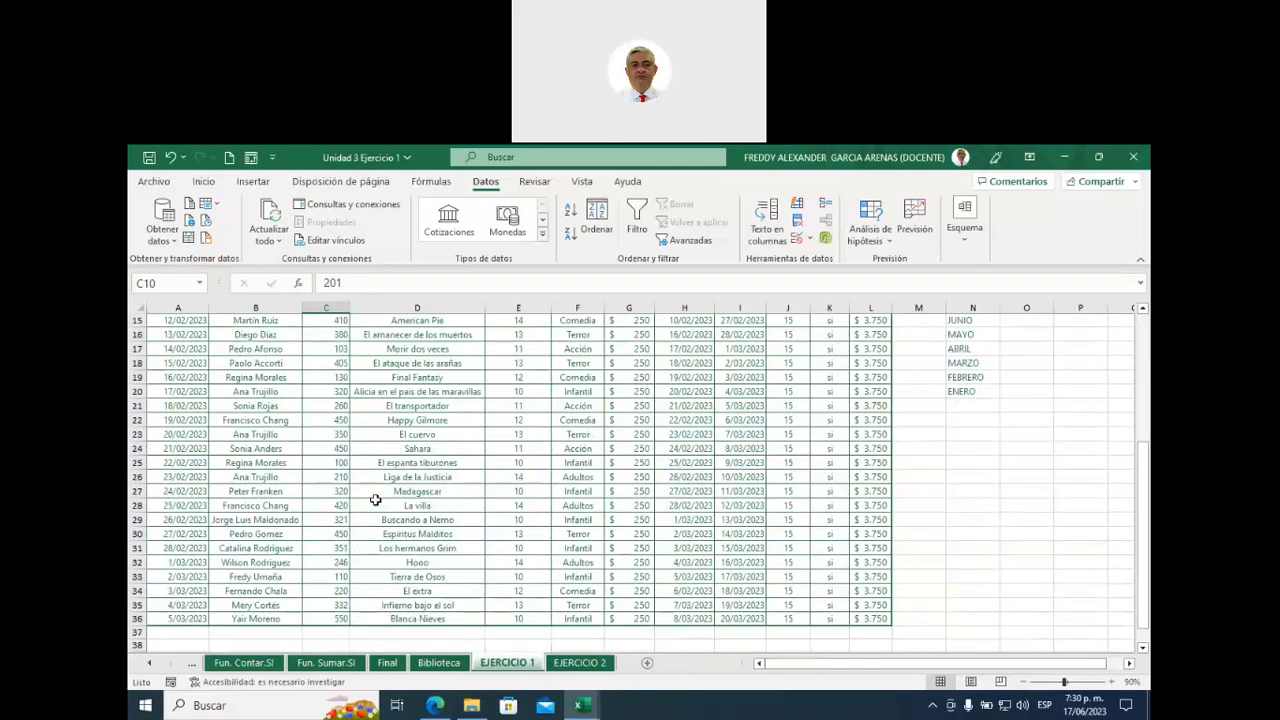
pyautogui.scroll(5, 375, 499)
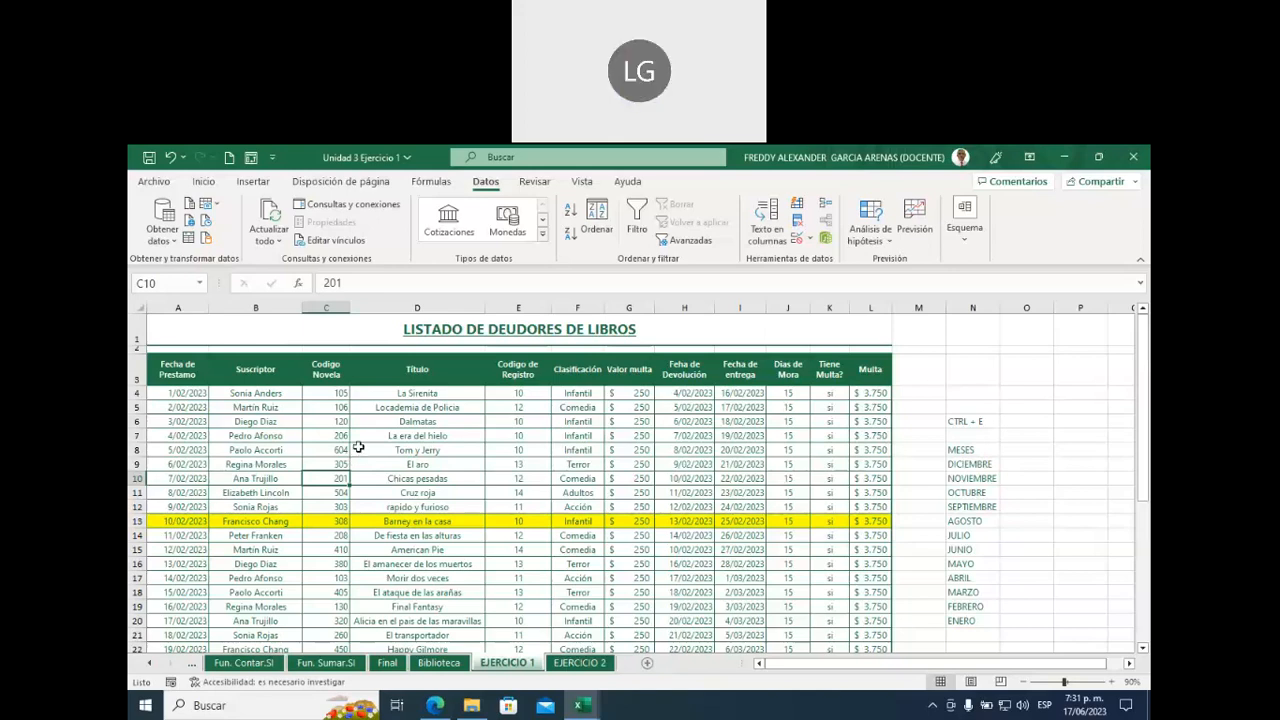
pyautogui.click(269, 393)
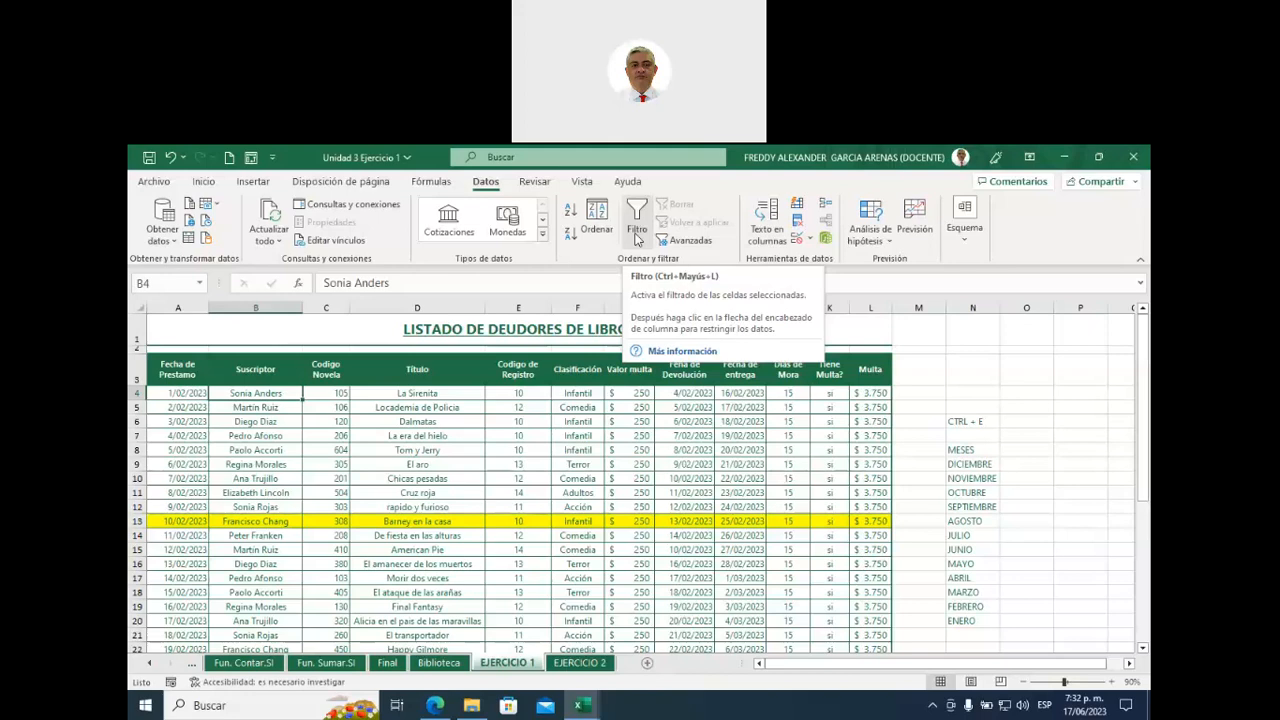
pyautogui.click(900, 418)
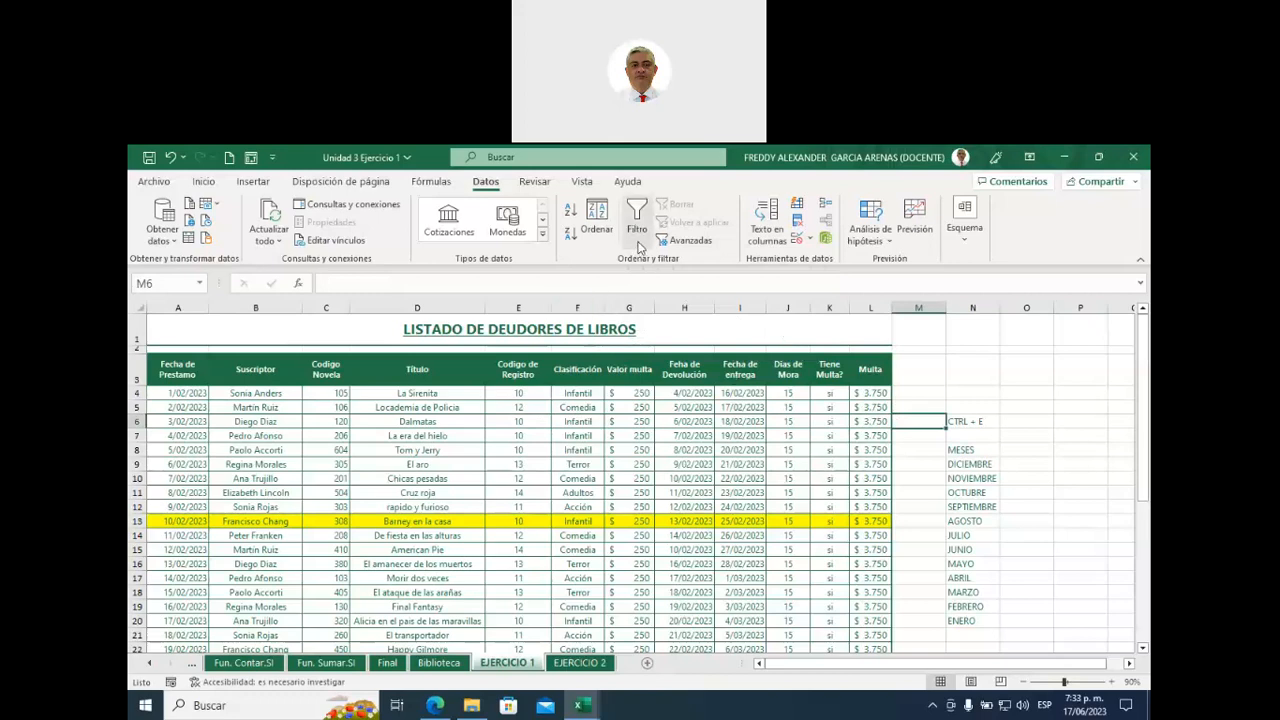
# - Switch to the Asistencia 5.1 workbook and show the start of the attendance list on the EXCEL sheet
pyautogui.click(1064, 160)
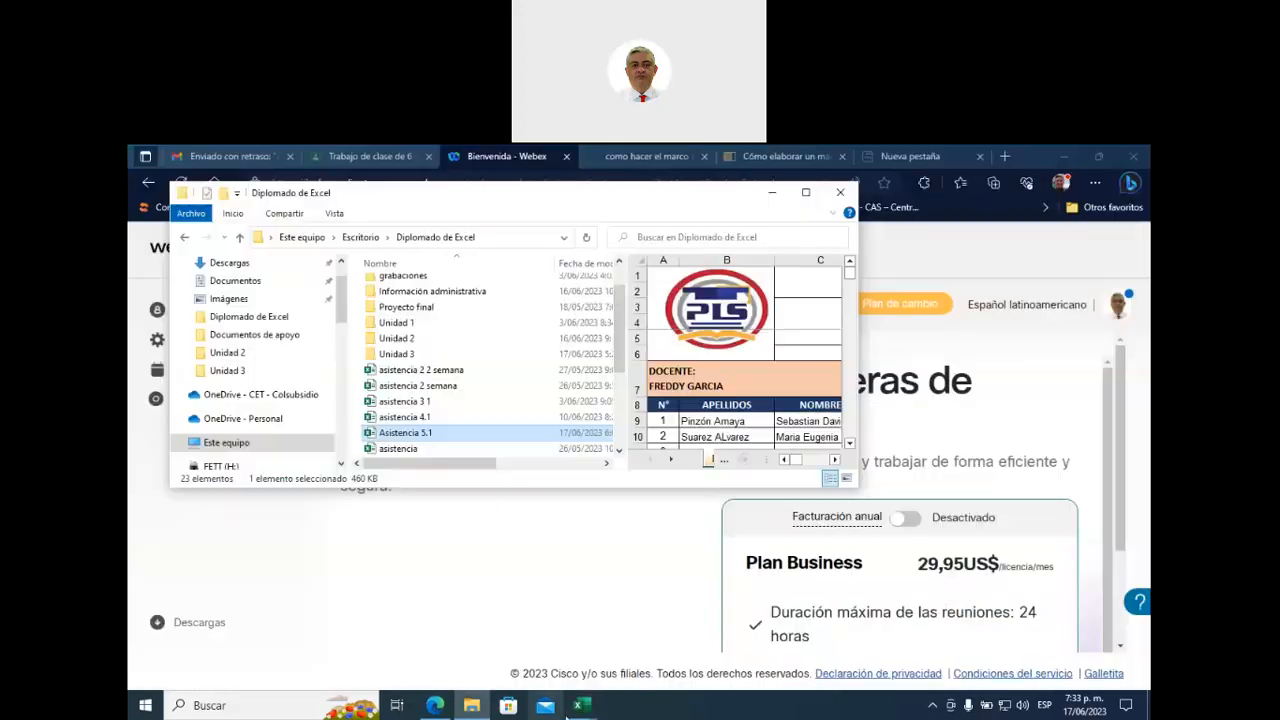
pyautogui.moveTo(583, 705)
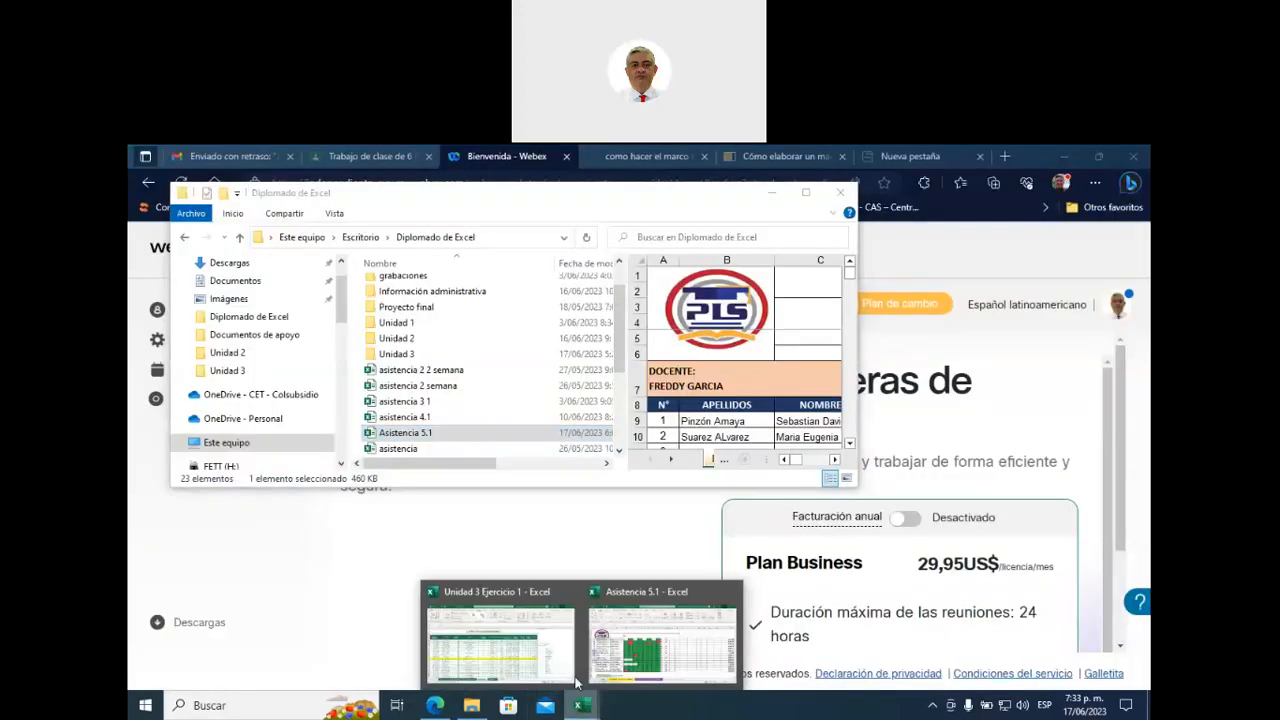
pyautogui.click(607, 663)
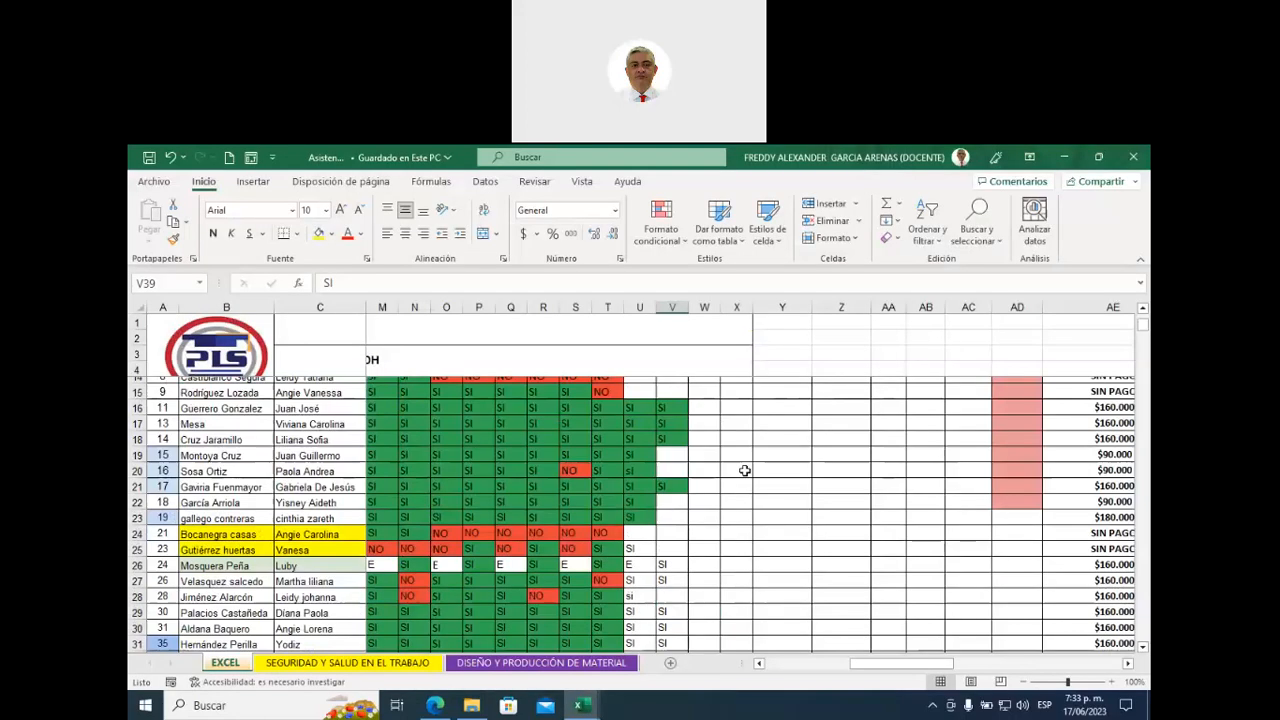
pyautogui.scroll(2, 743, 471)
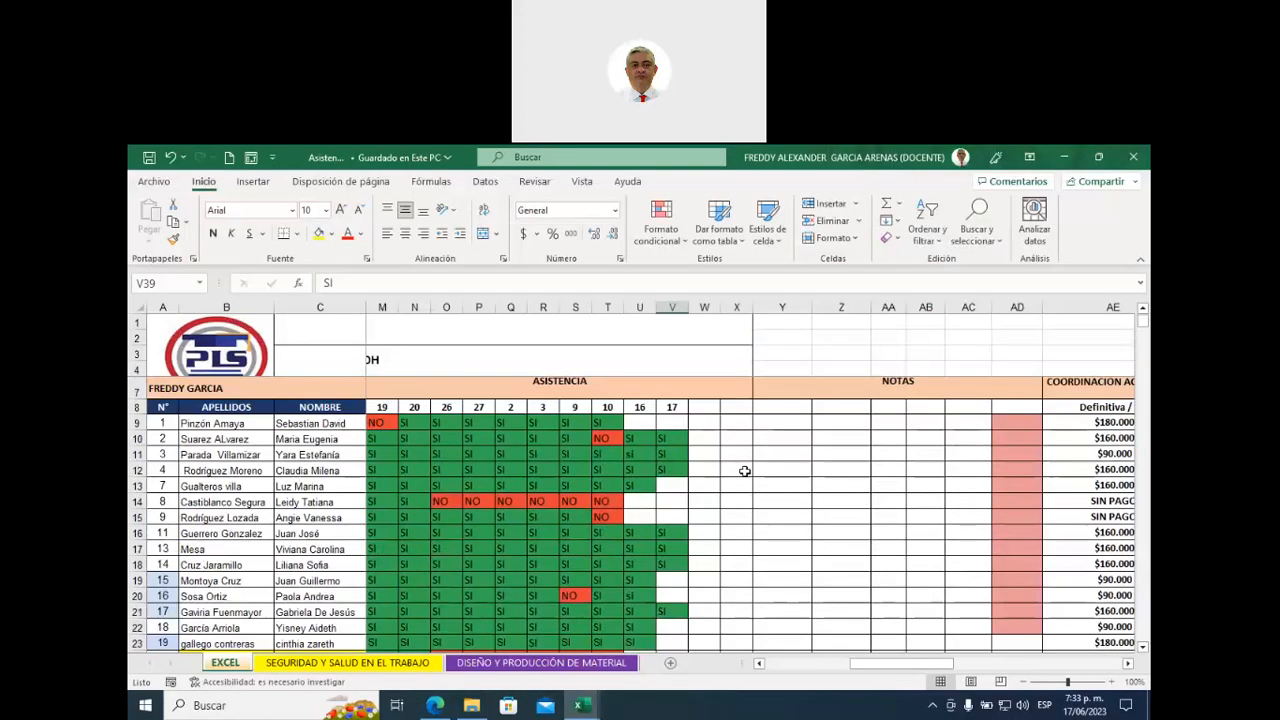
# - Mark the day 17 attendance of student number 7 as "si" in cell V13
pyautogui.click(672, 424)
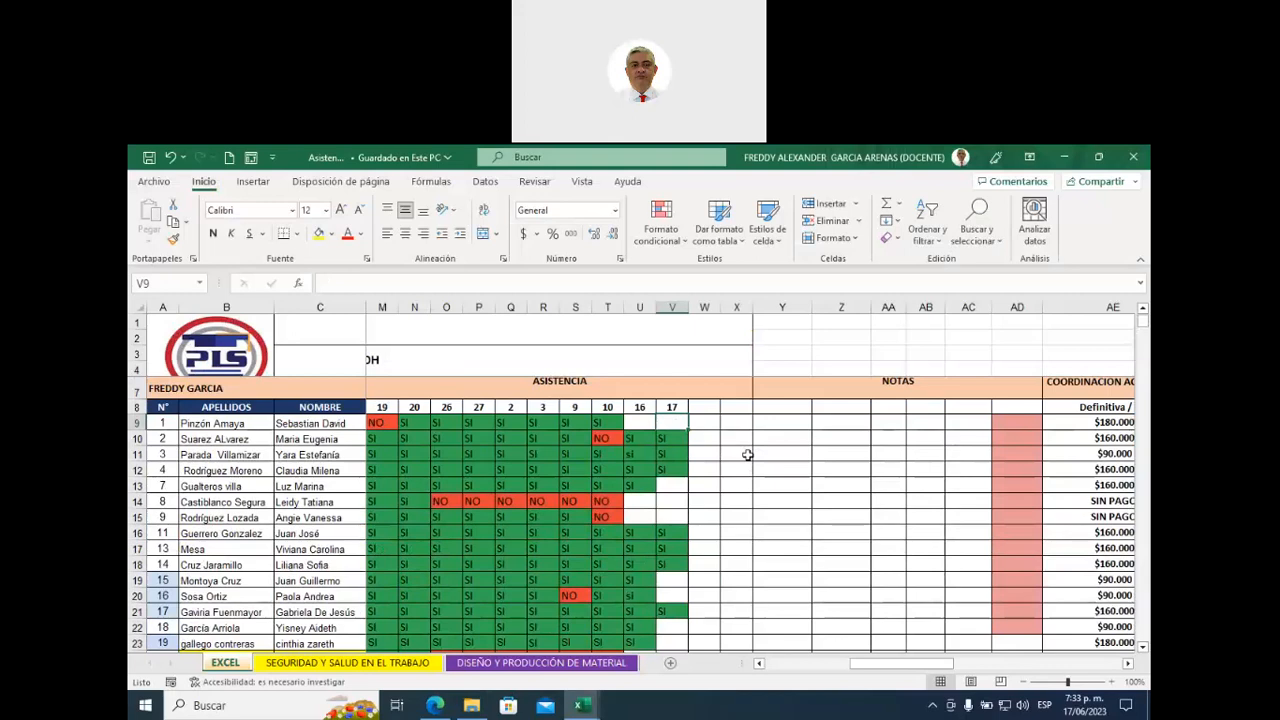
pyautogui.press('Down')
pyautogui.press('Down')
pyautogui.press('Down')
pyautogui.press('Down')
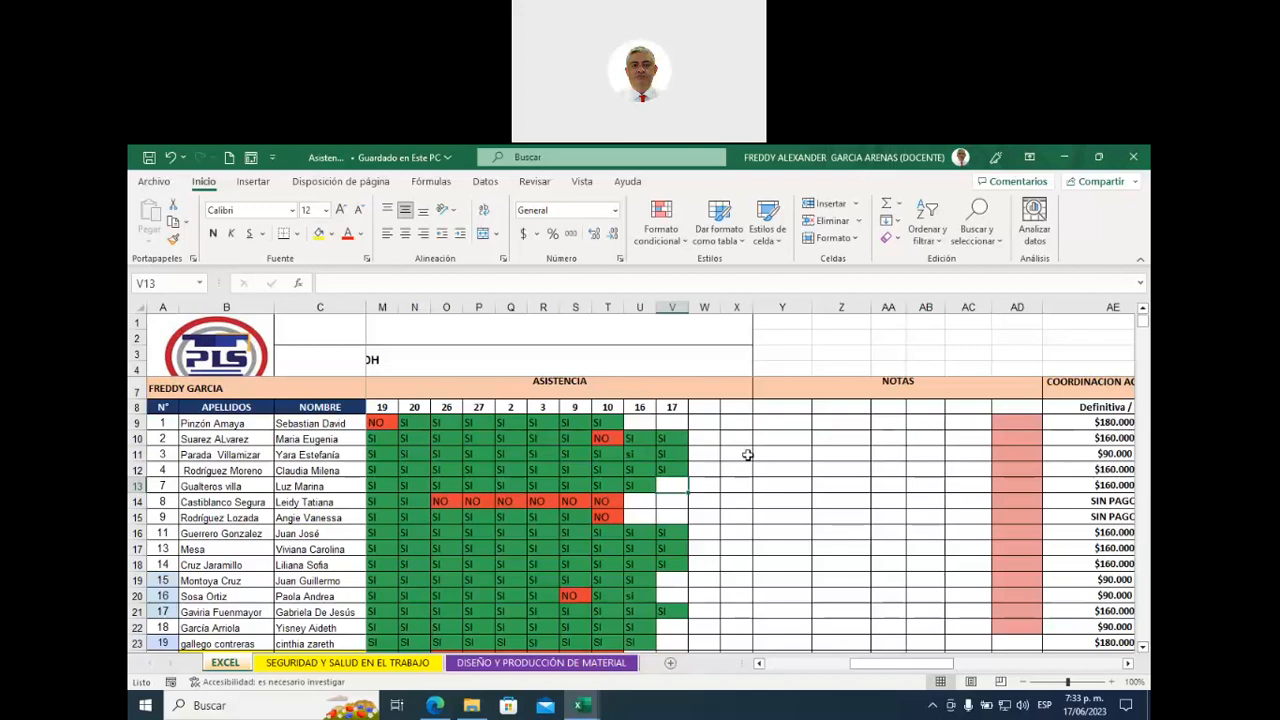
pyautogui.write('si')
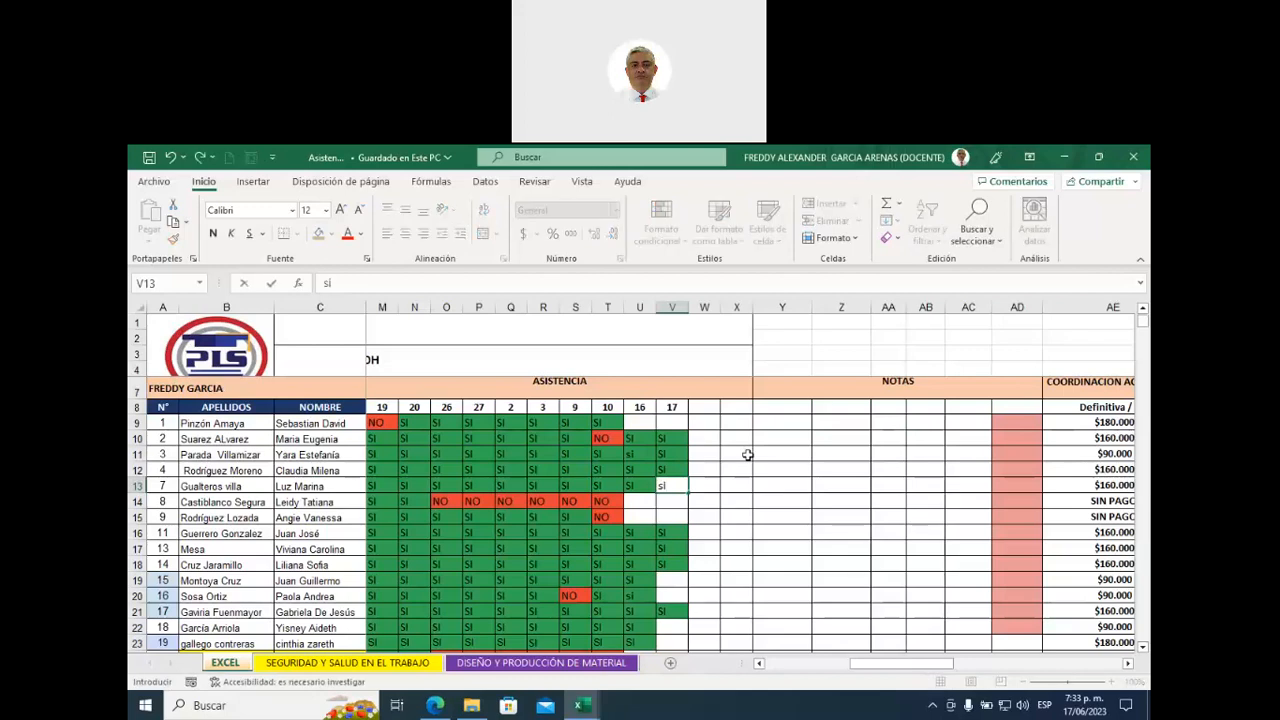
pyautogui.press('Return')
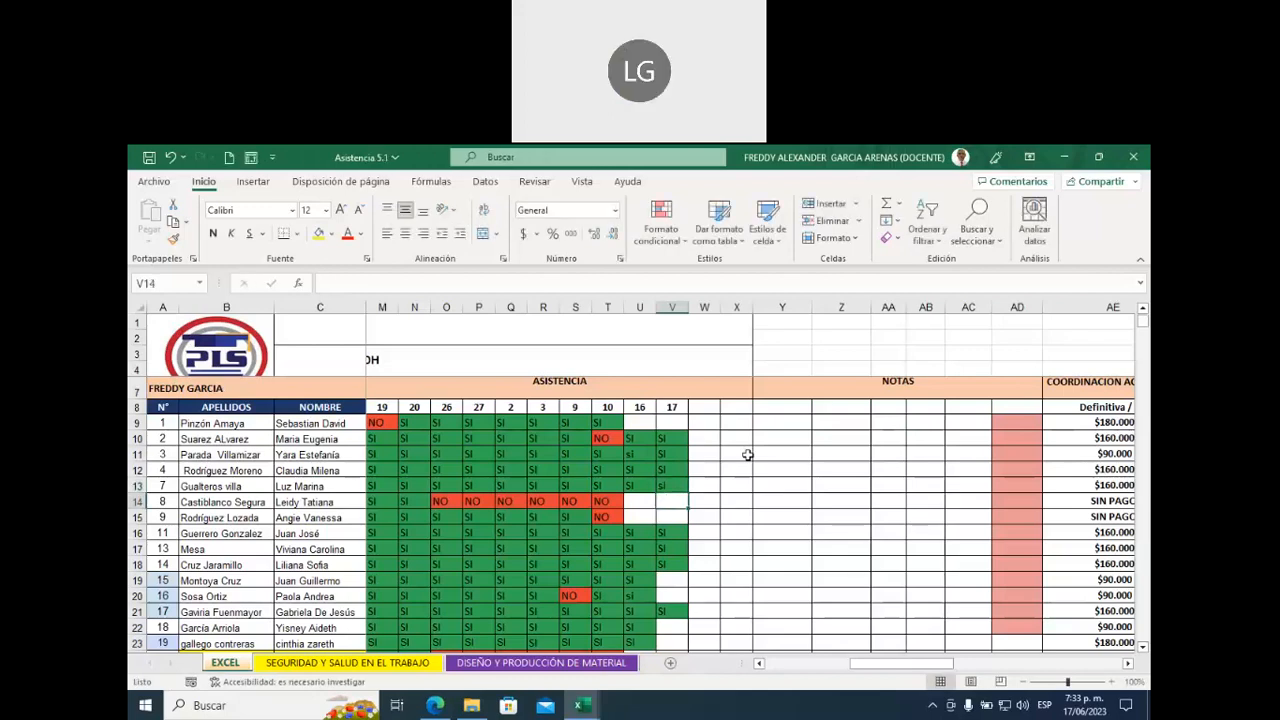
# - Mark the day 17 attendance of student number 15 as "si" in cell V19
pyautogui.press('Down')
pyautogui.press('Down')
pyautogui.press('Down')
pyautogui.press('Down')
pyautogui.press('Down')
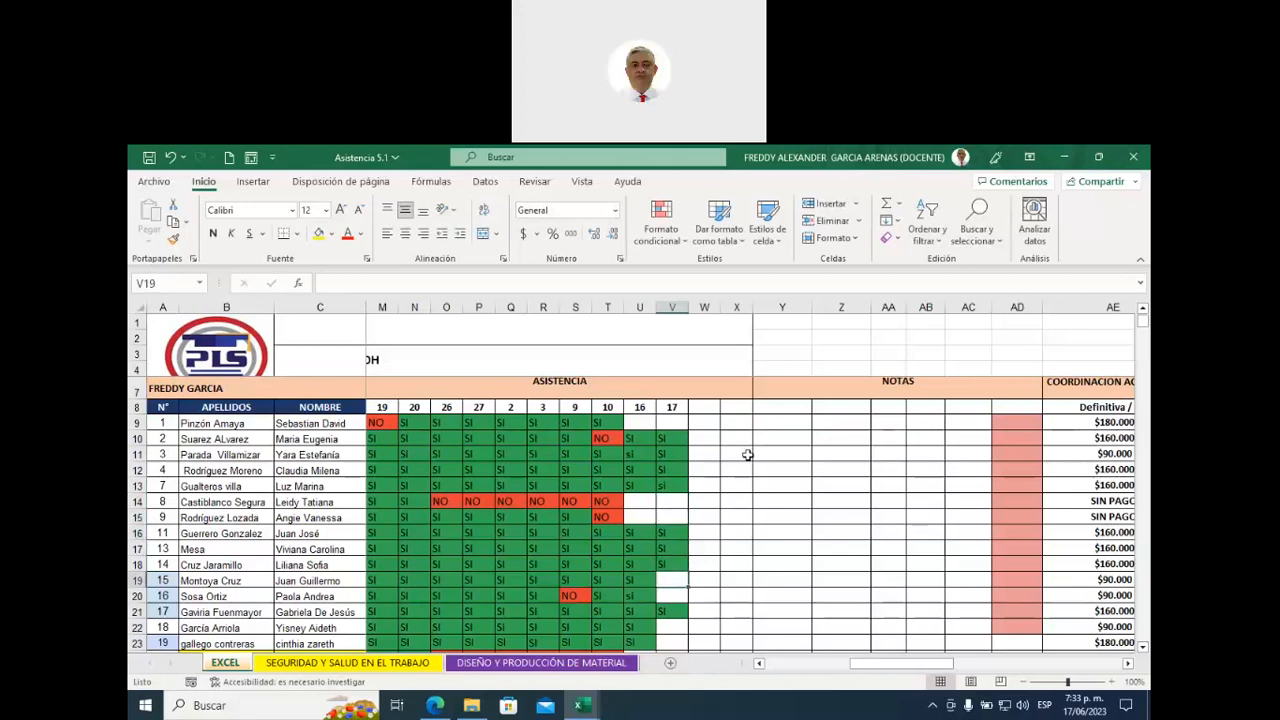
pyautogui.write('si')
pyautogui.press('Return')
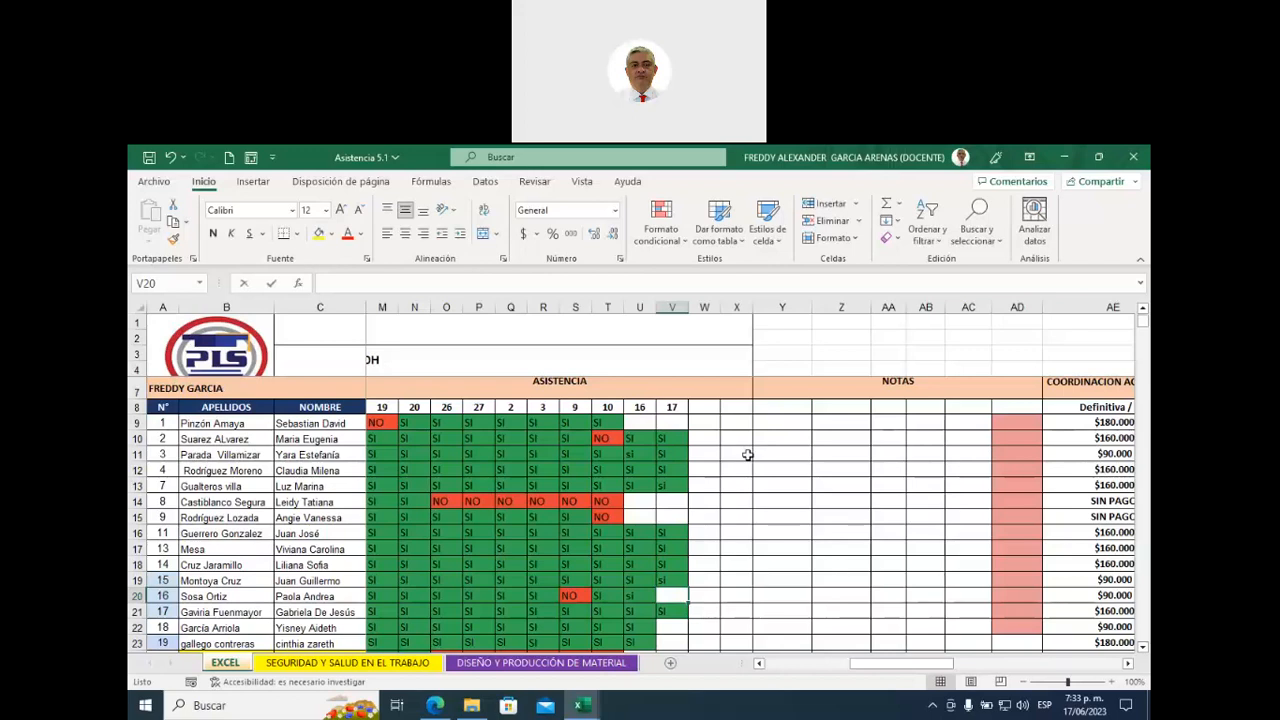
# - Mark the day 17 attendance of students number 16 and 18 as "si" in cells V20 and V22
pyautogui.press('Down')
pyautogui.press('Down')
pyautogui.press('Down')
pyautogui.scroll(-1, 747, 455)
pyautogui.press('Up')
pyautogui.write('si')
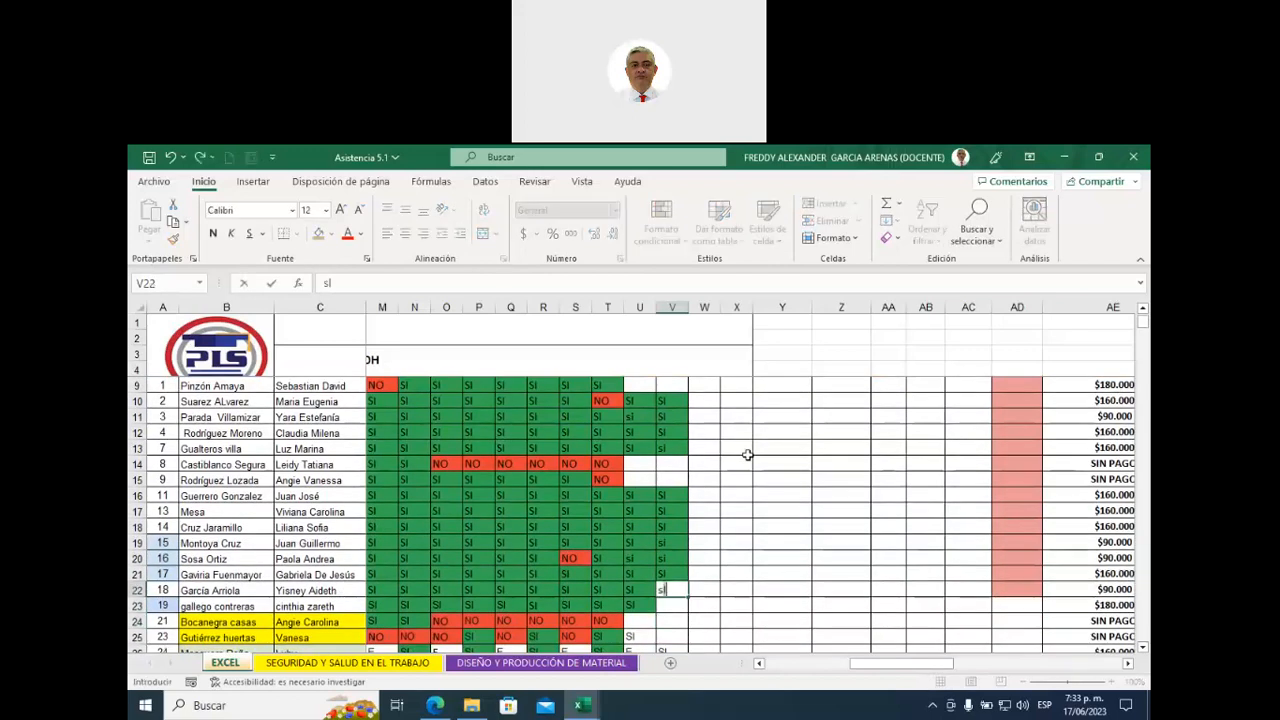
pyautogui.press('BackSpace')
pyautogui.press('BackSpace')
pyautogui.write('si')
pyautogui.press('Return')
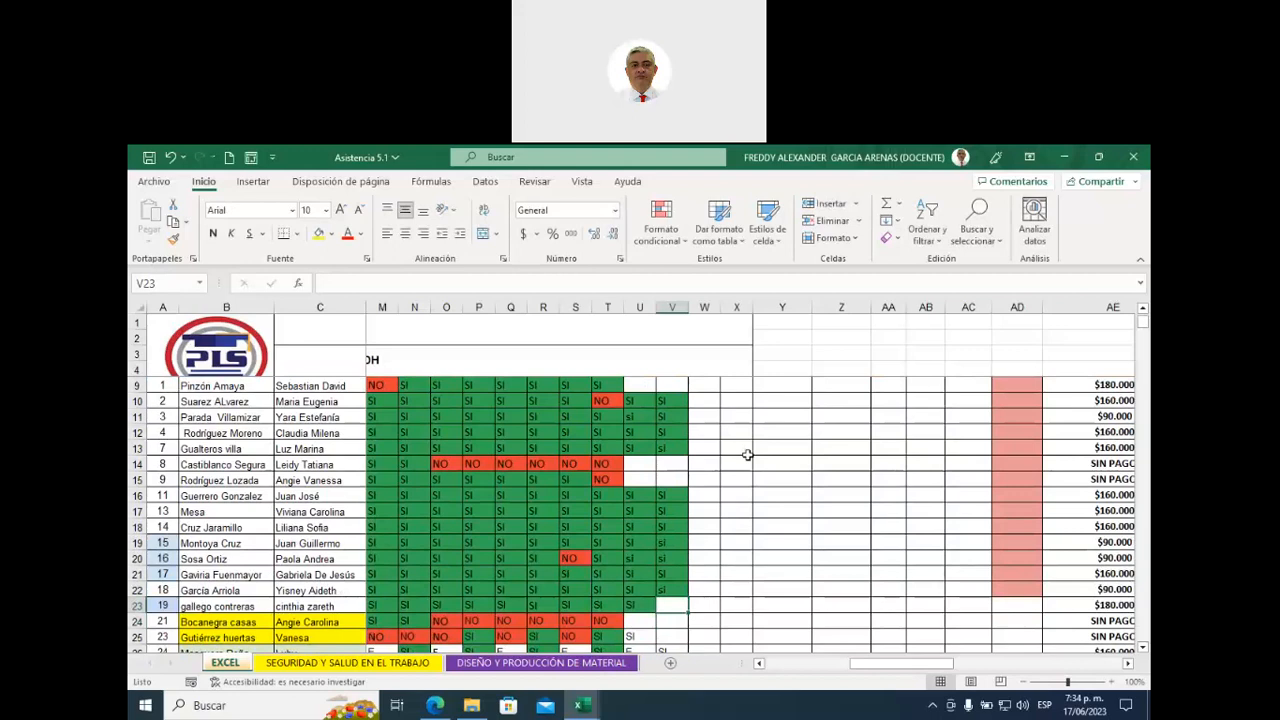
# - Mark the day 17 attendance of student number 19 as "si" in cell V23
pyautogui.write('si')
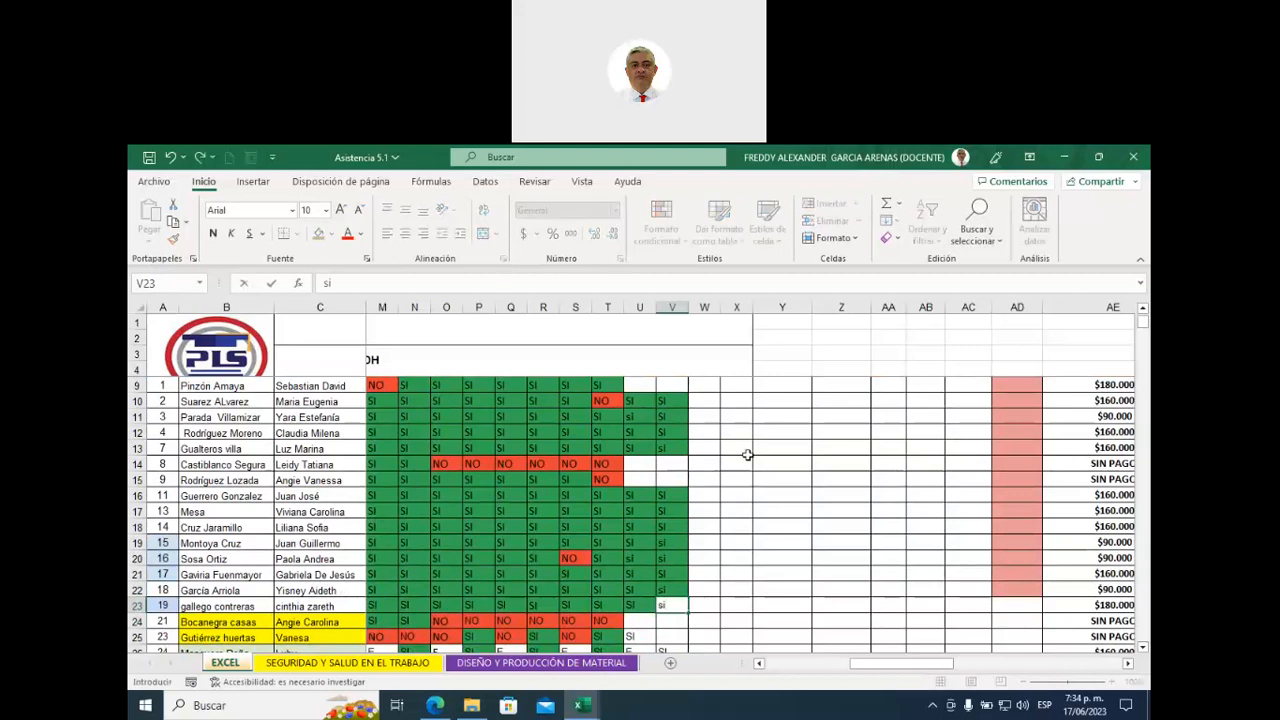
pyautogui.press('Return')
pyautogui.press('Return')
pyautogui.press('Return')
pyautogui.press('Up')
pyautogui.scroll(-1, 747, 455)
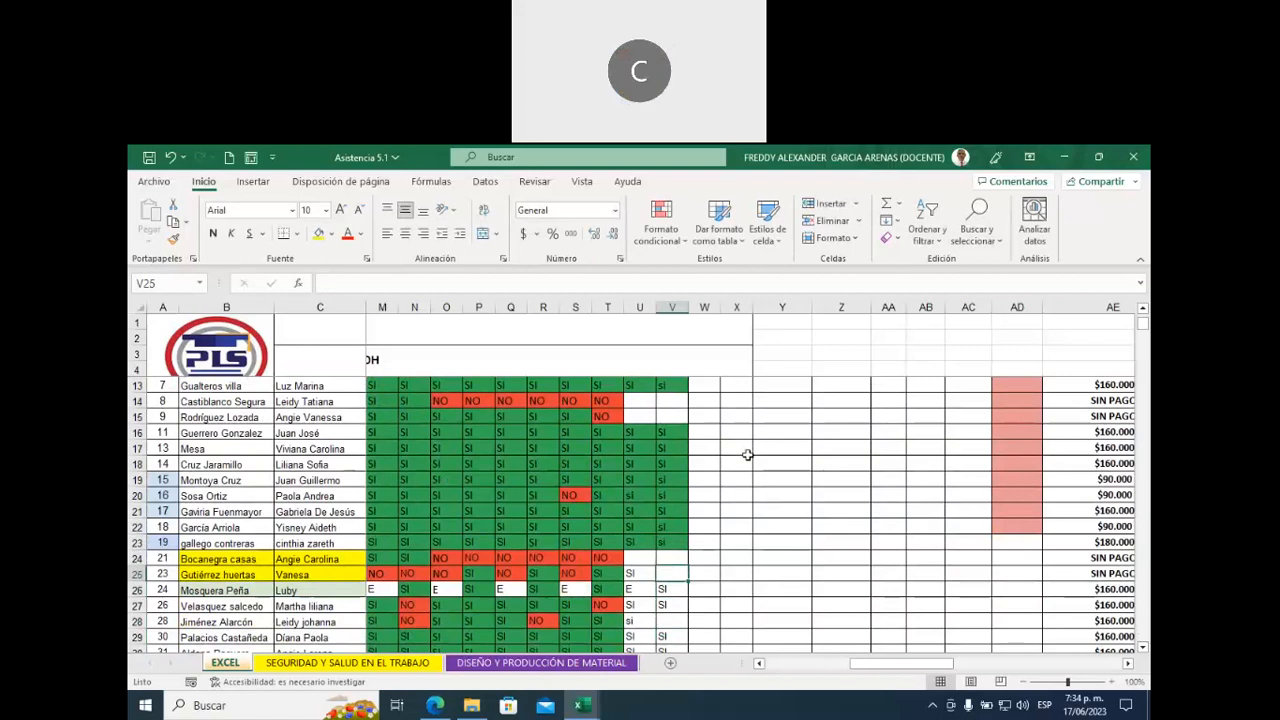
# - Mark the day 17 attendance of student number 28 as "si" in cell V28
pyautogui.press('Down')
pyautogui.press('Down')
pyautogui.press('Down')
pyautogui.press('Down')
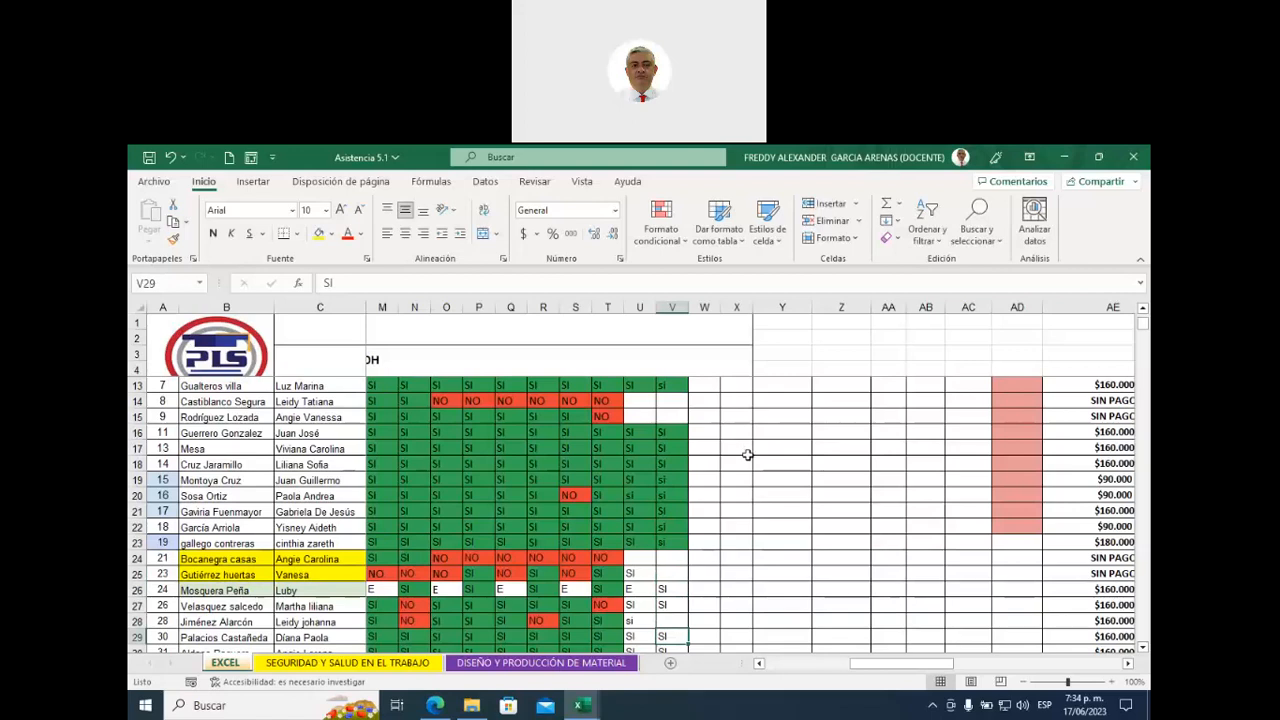
pyautogui.press('Down')
pyautogui.press('Down')
pyautogui.press('Up')
pyautogui.press('Up')
pyautogui.press('Up')
pyautogui.press('Up')
pyautogui.press('Down')
pyautogui.press('Up')
pyautogui.press('Down')
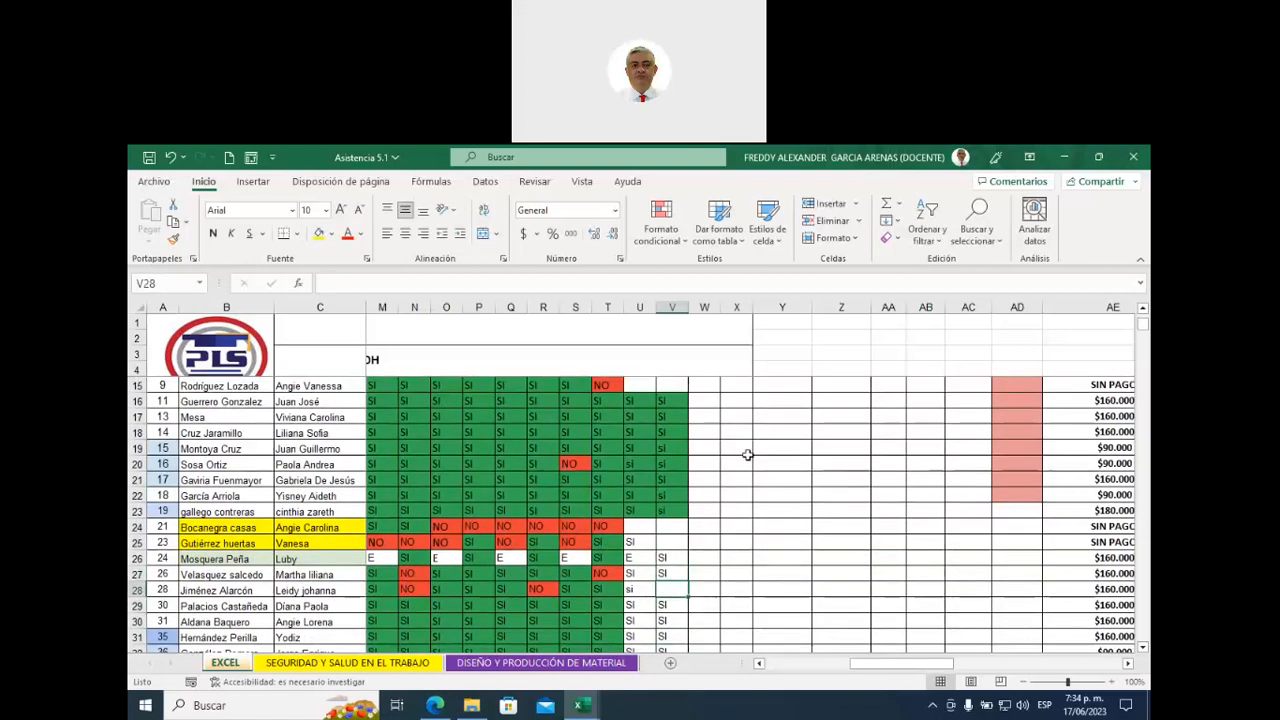
pyautogui.write('si')
# - Check the day 17 attendance entries through the rest of the list and return to the first students
pyautogui.press('Down')
pyautogui.press('Down')
pyautogui.press('Down')
pyautogui.press('Down')
pyautogui.press('Down')
pyautogui.press('Down')
pyautogui.press('Down')
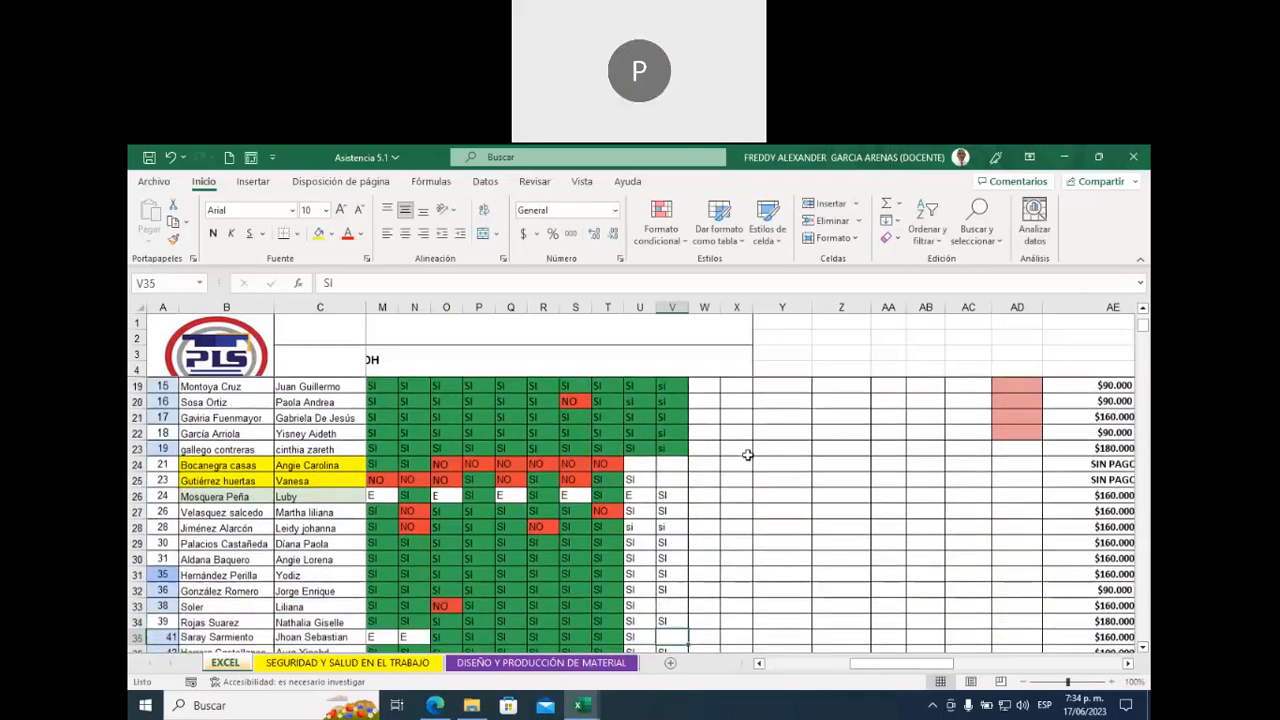
pyautogui.press('Up')
pyautogui.press('Up')
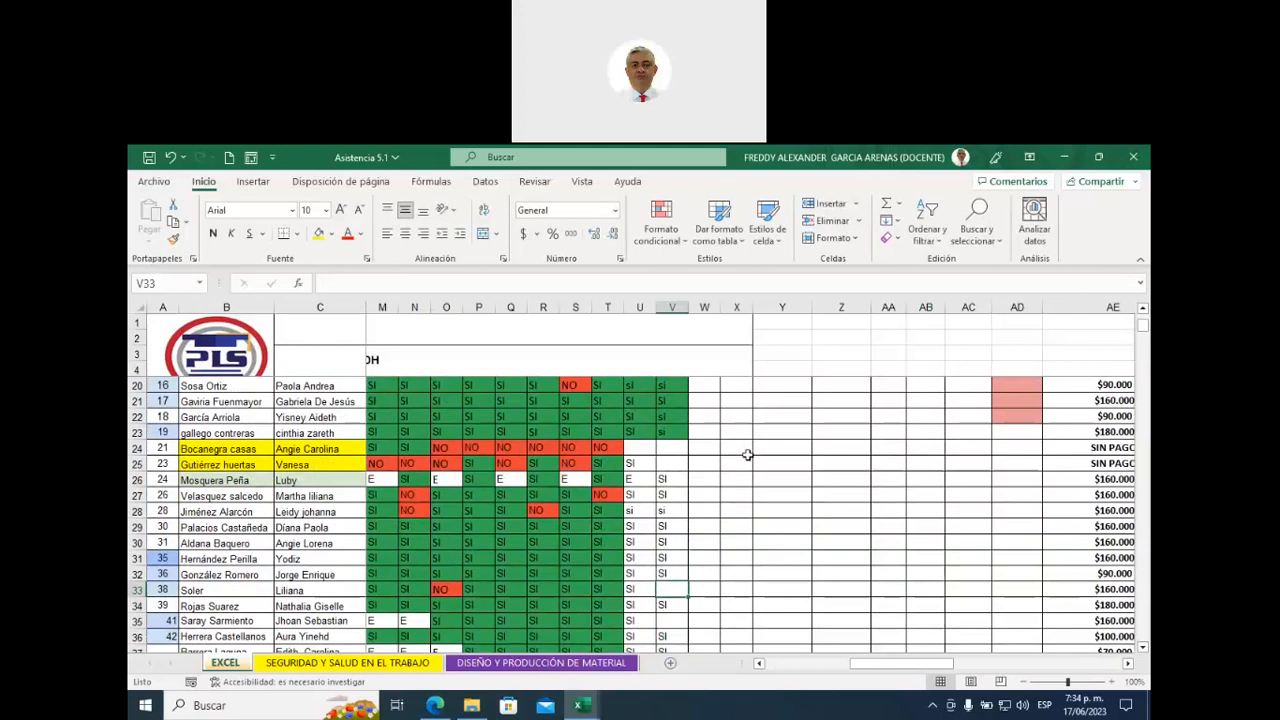
pyautogui.press('Down')
pyautogui.press('Down')
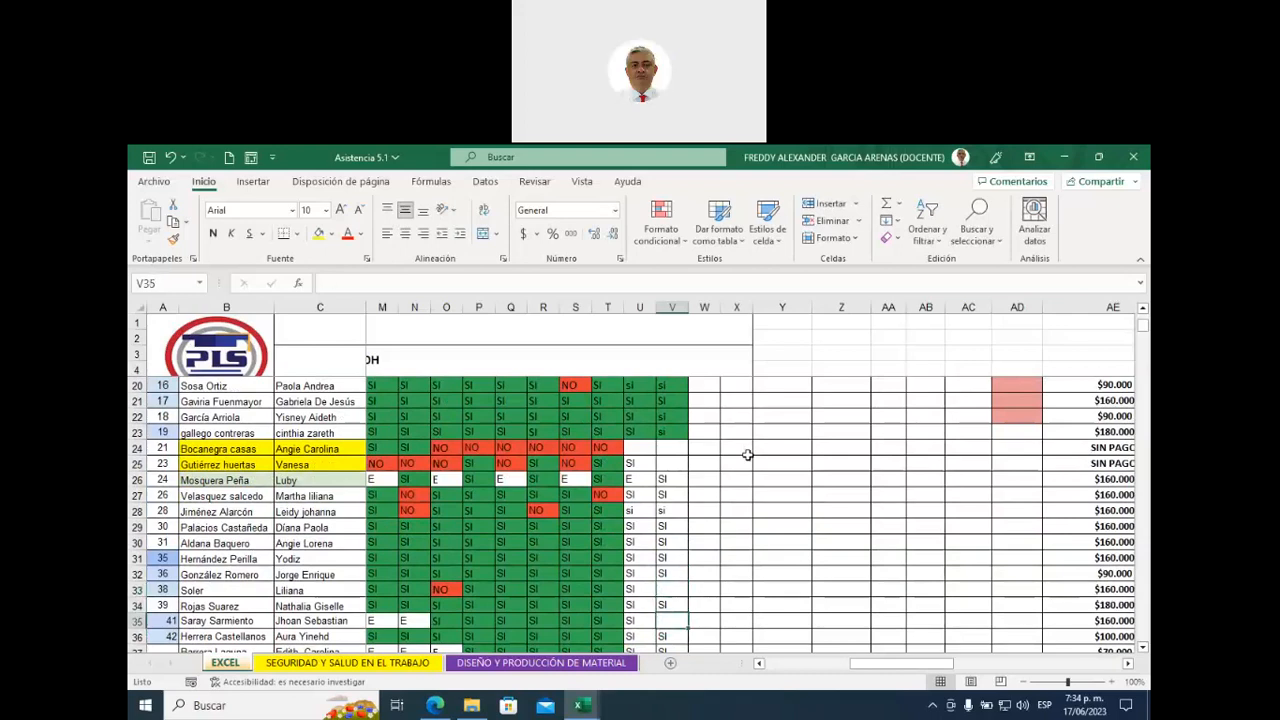
pyautogui.press('Down')
pyautogui.press('Down')
pyautogui.press('Down')
pyautogui.press('Down')
pyautogui.press('Down')
pyautogui.press('Down')
pyautogui.press('Up')
pyautogui.press('Up')
pyautogui.press('Up')
pyautogui.press('Up')
pyautogui.press('Up')
pyautogui.press('Up')
pyautogui.press('Up')
pyautogui.press('Up')
pyautogui.press('Up')
pyautogui.press('Up')
pyautogui.press('Up')
pyautogui.press('Up')
pyautogui.press('Up')
pyautogui.press('Up')
pyautogui.press('Up')
pyautogui.press('Up')
pyautogui.press('Up')
pyautogui.press('Up')
pyautogui.press('Up')
pyautogui.press('Up')
pyautogui.press('Up')
pyautogui.press('Up')
pyautogui.press('Up')
pyautogui.press('Up')
pyautogui.press('Up')
pyautogui.press('Up')
pyautogui.press('Up')
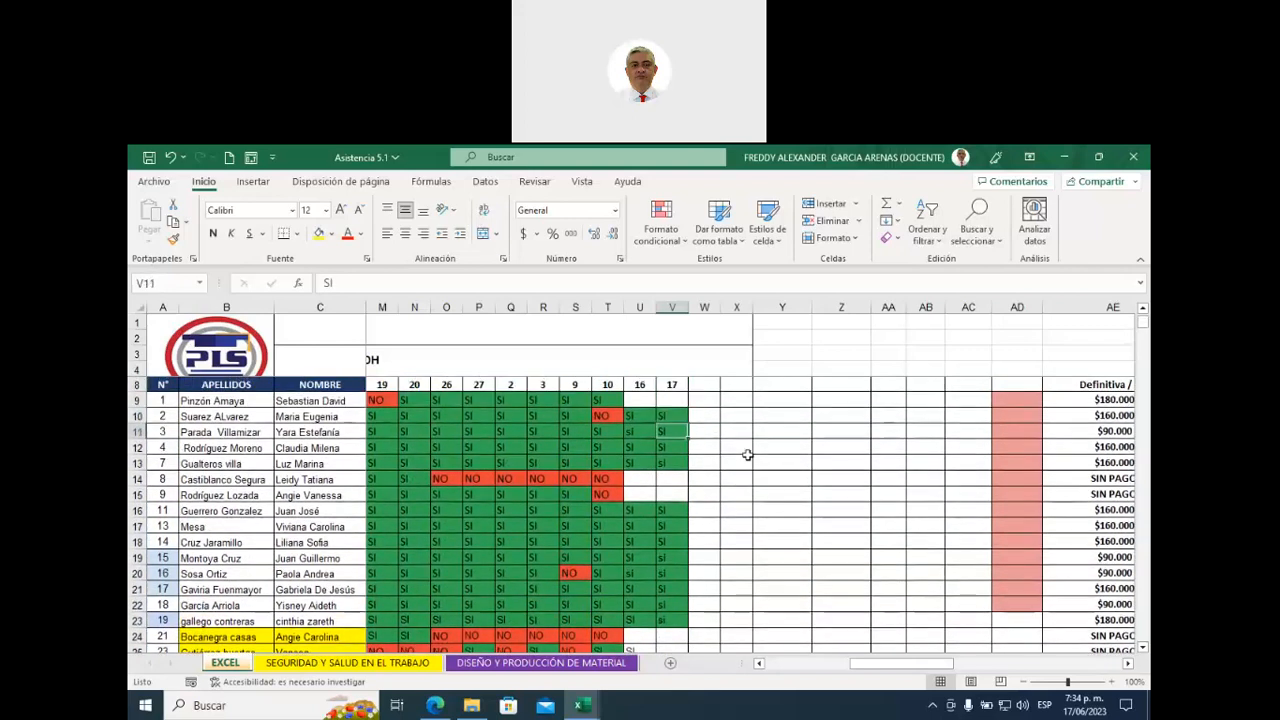
# - Save the attendance workbook and minimize its window
pyautogui.hotkey('ctrl', 's')
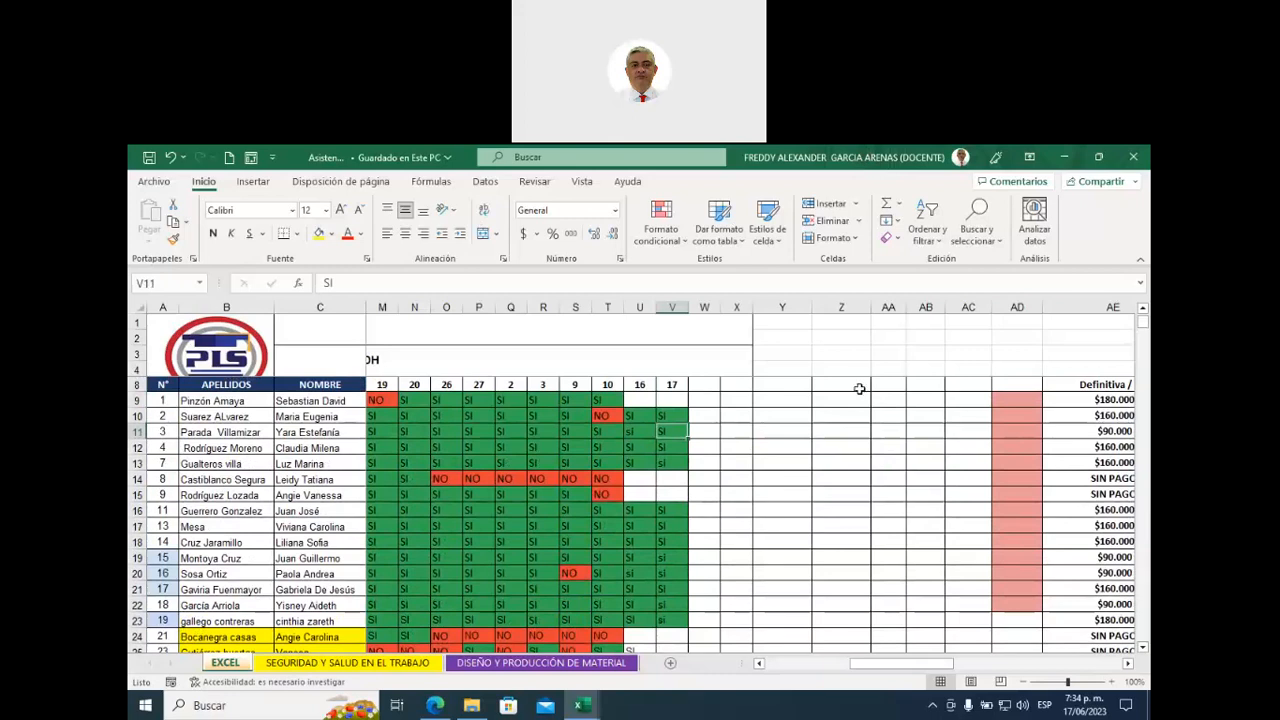
pyautogui.click(790, 366)
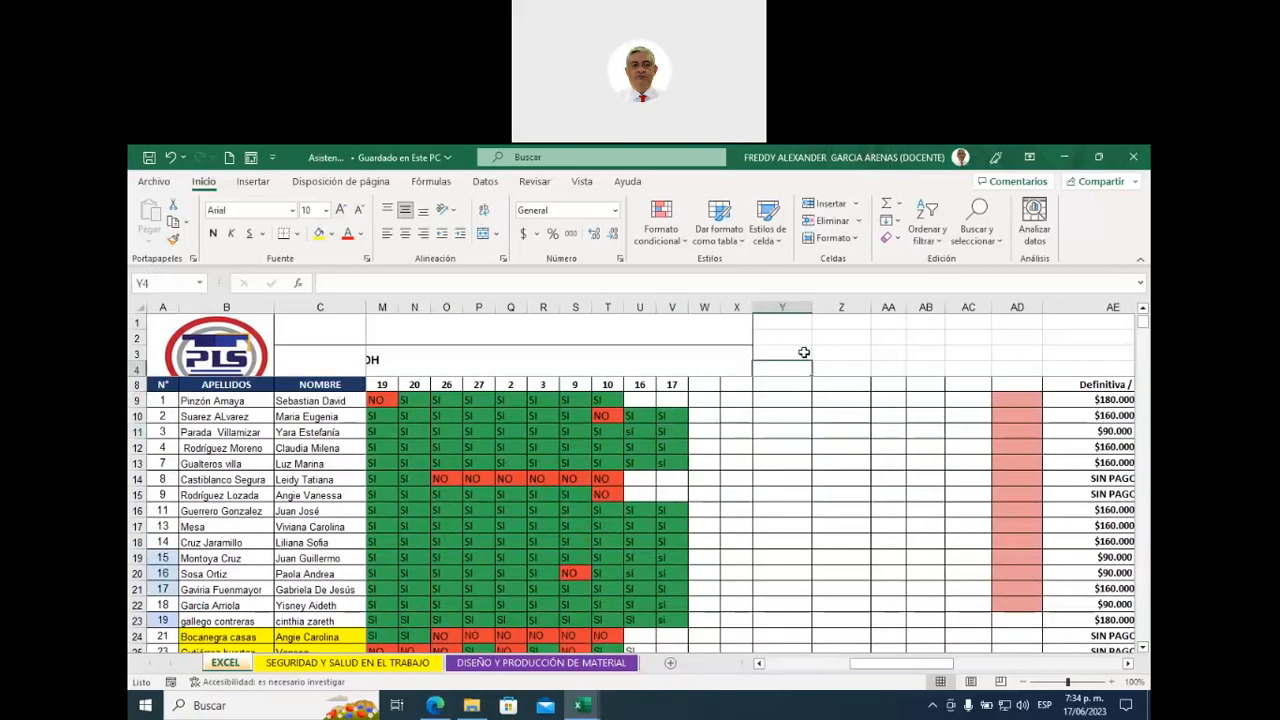
pyautogui.click(1066, 158)
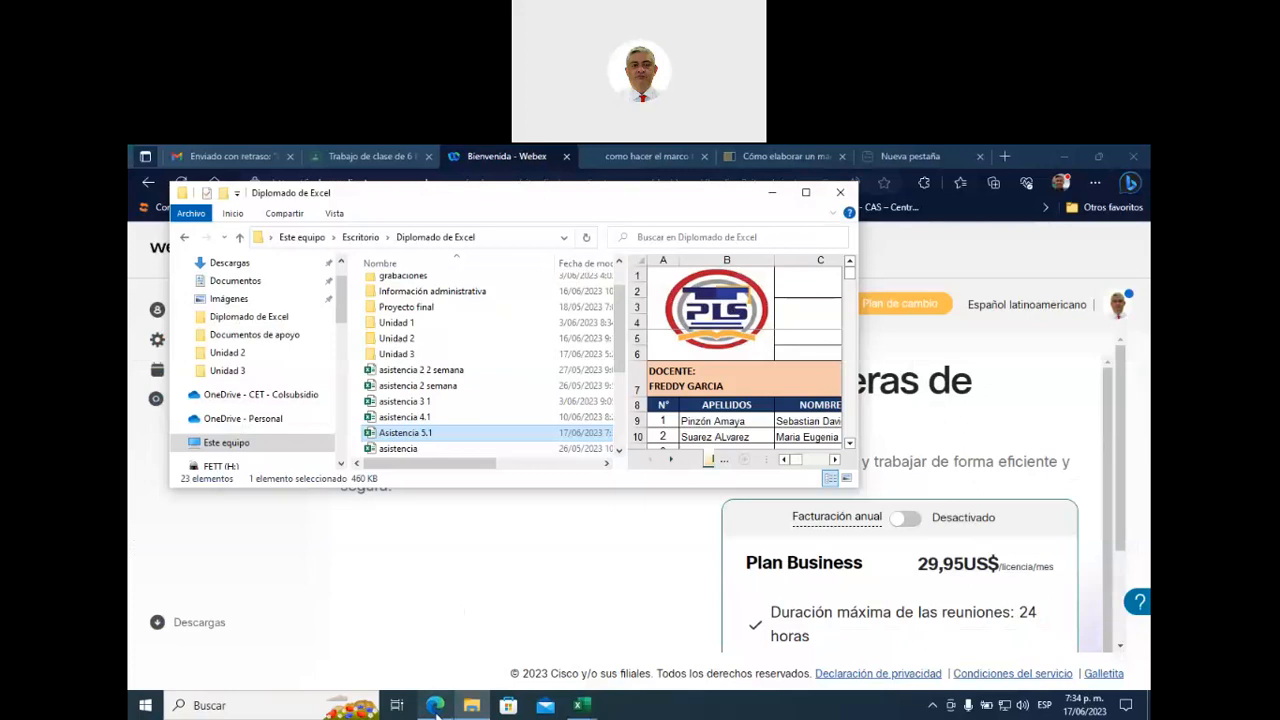
# - Switch to Edge and expand the Avance 2 del proyecto assignment in the Classroom classwork list
pyautogui.moveTo(437, 706)
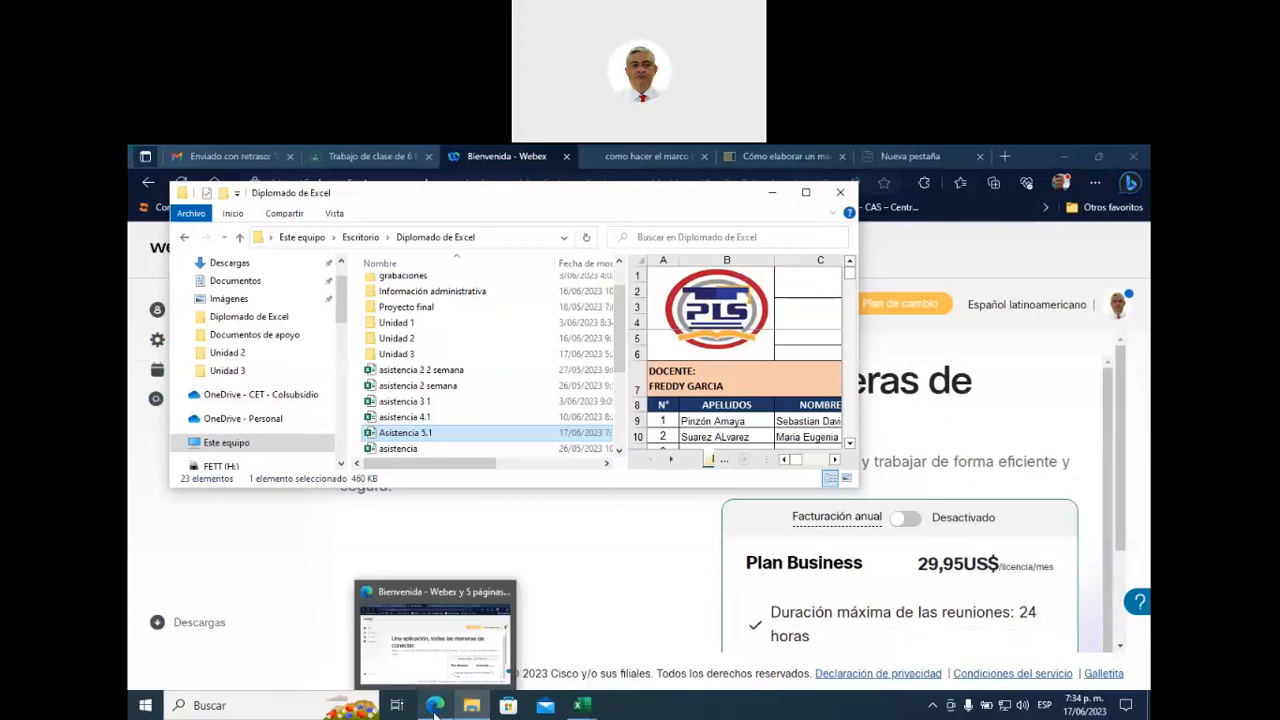
pyautogui.click(588, 580)
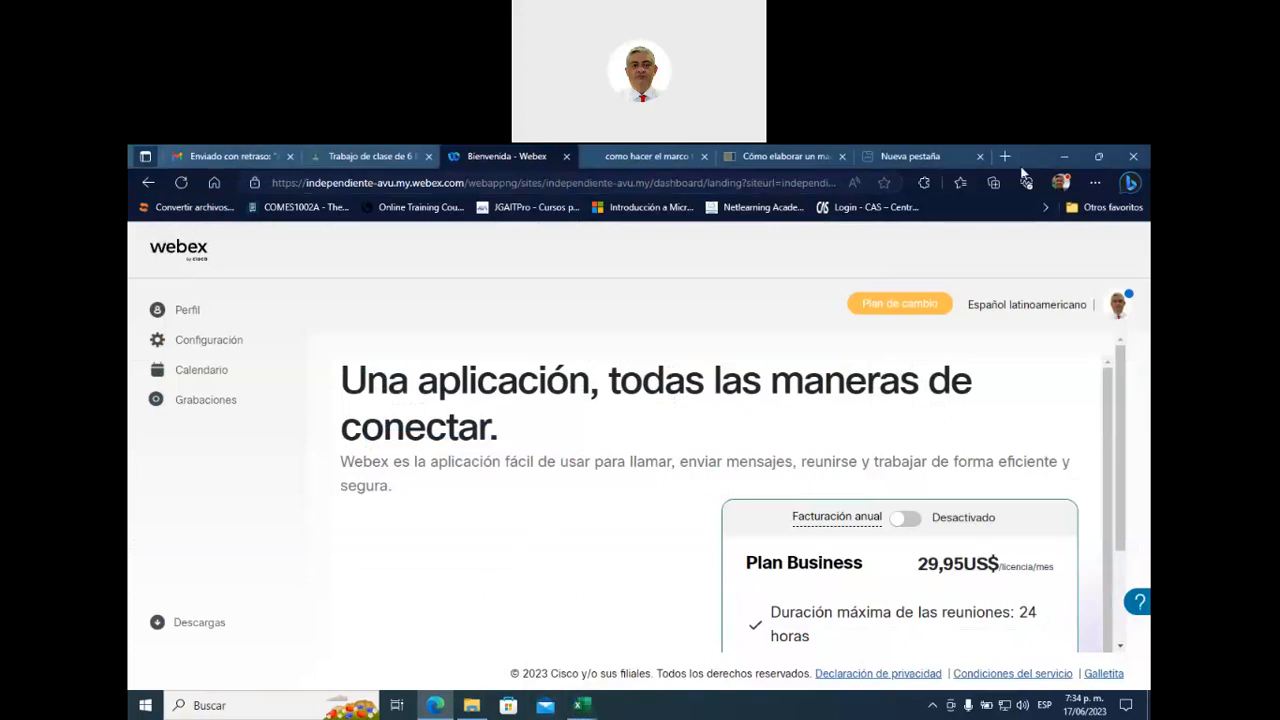
pyautogui.click(383, 157)
pyautogui.scroll(-2, 541, 446)
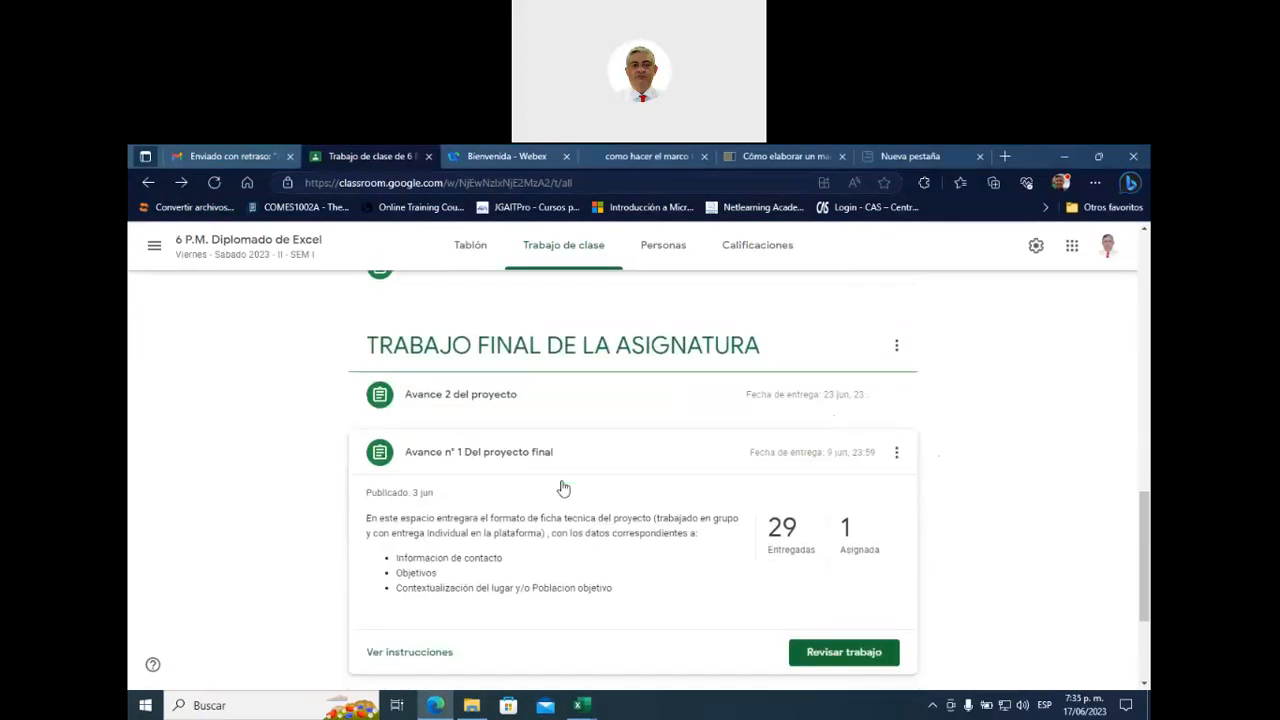
pyautogui.click(475, 369)
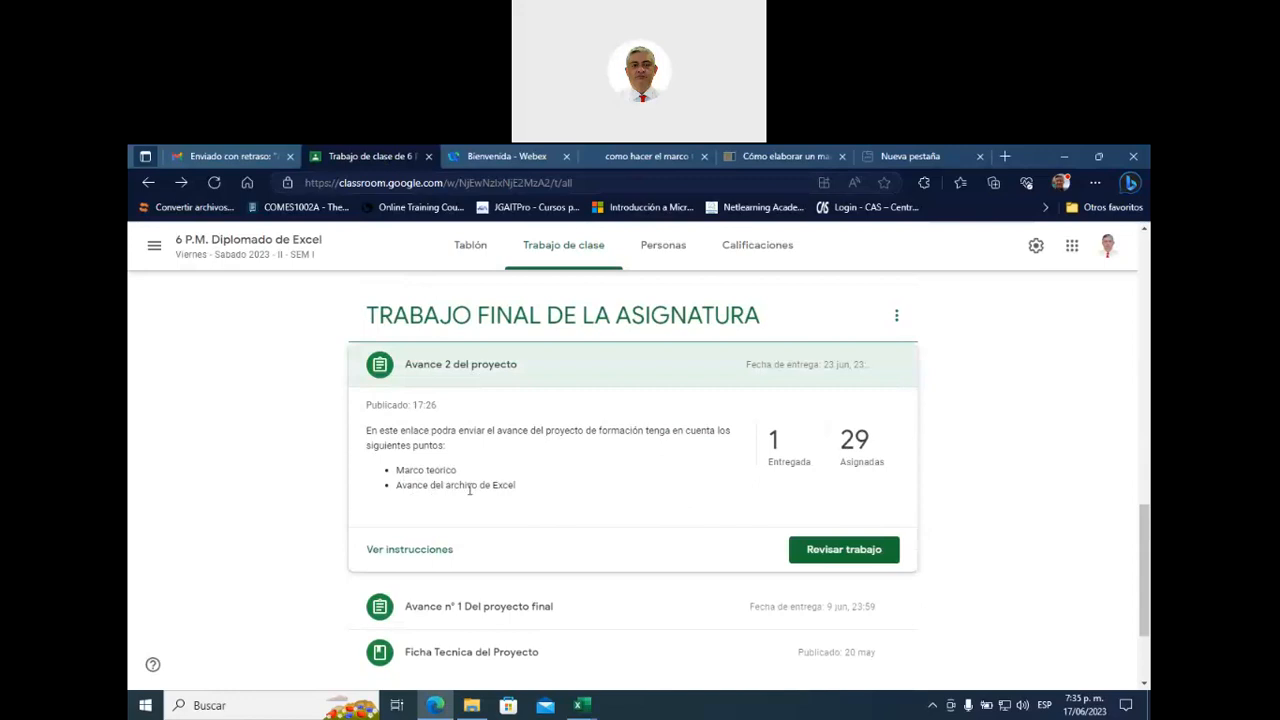
# - Show the Duoc UC page "Cómo elaborar un marco teórico" in a maximized browser window
pyautogui.doubleClick(1029, 158)
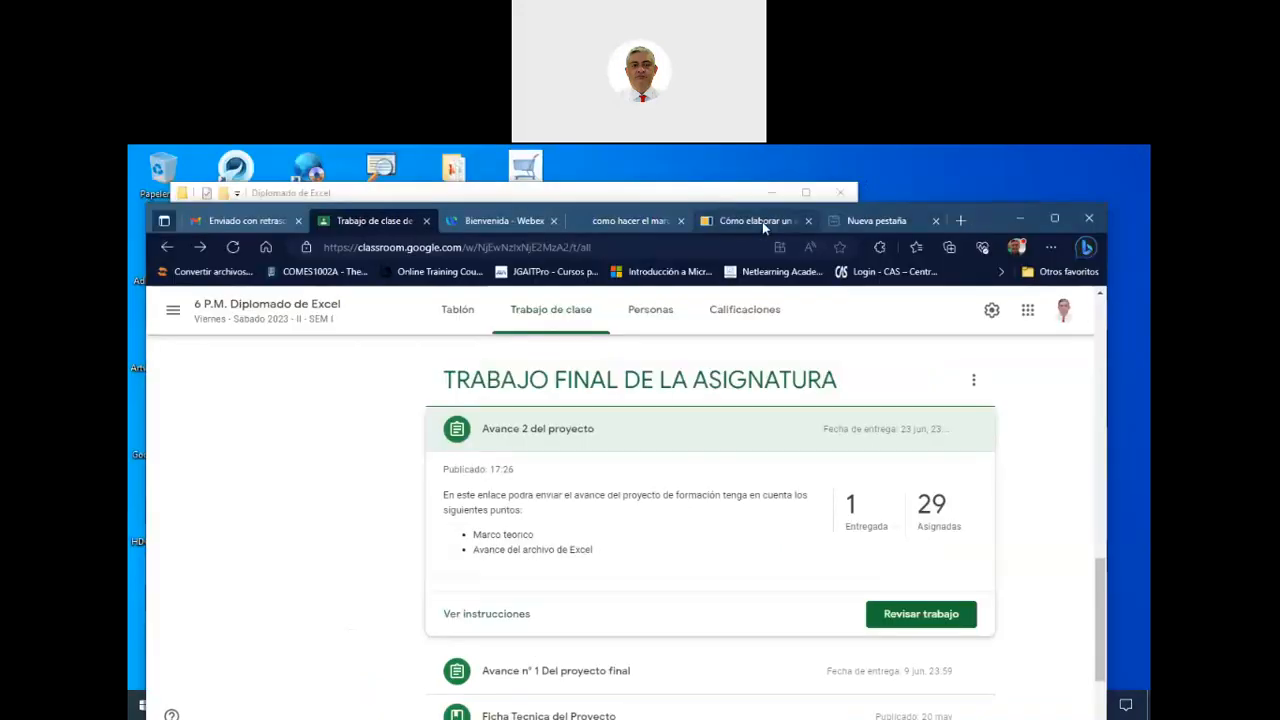
pyautogui.click(735, 220)
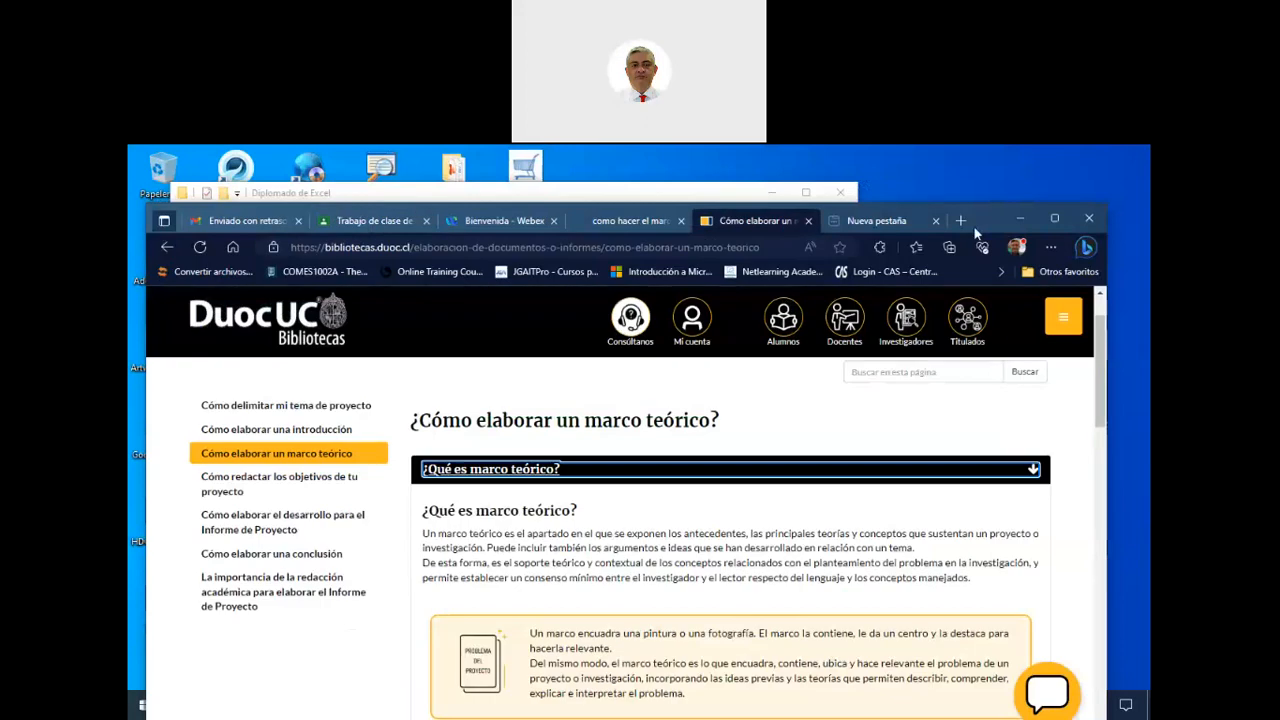
pyautogui.doubleClick(975, 232)
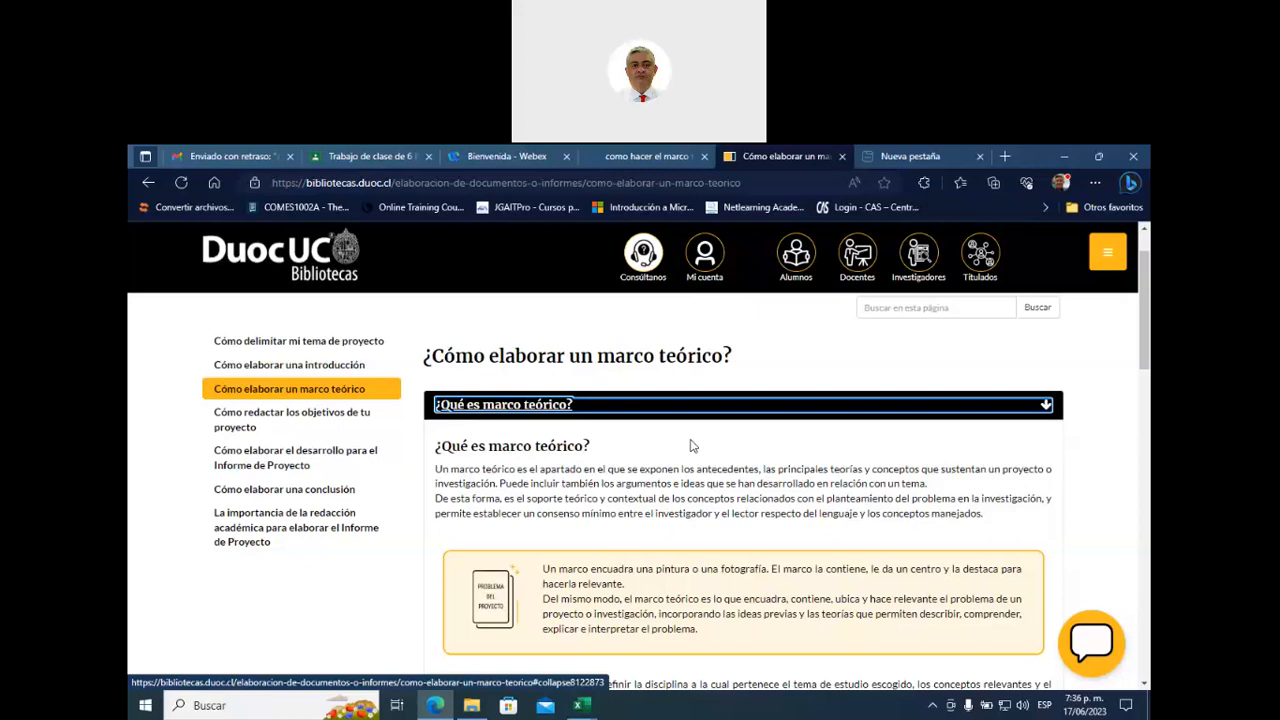
# - Expand the section "¿Cómo organizar un marco teórico?" and read through its guidance
pyautogui.scroll(-3, 672, 472)
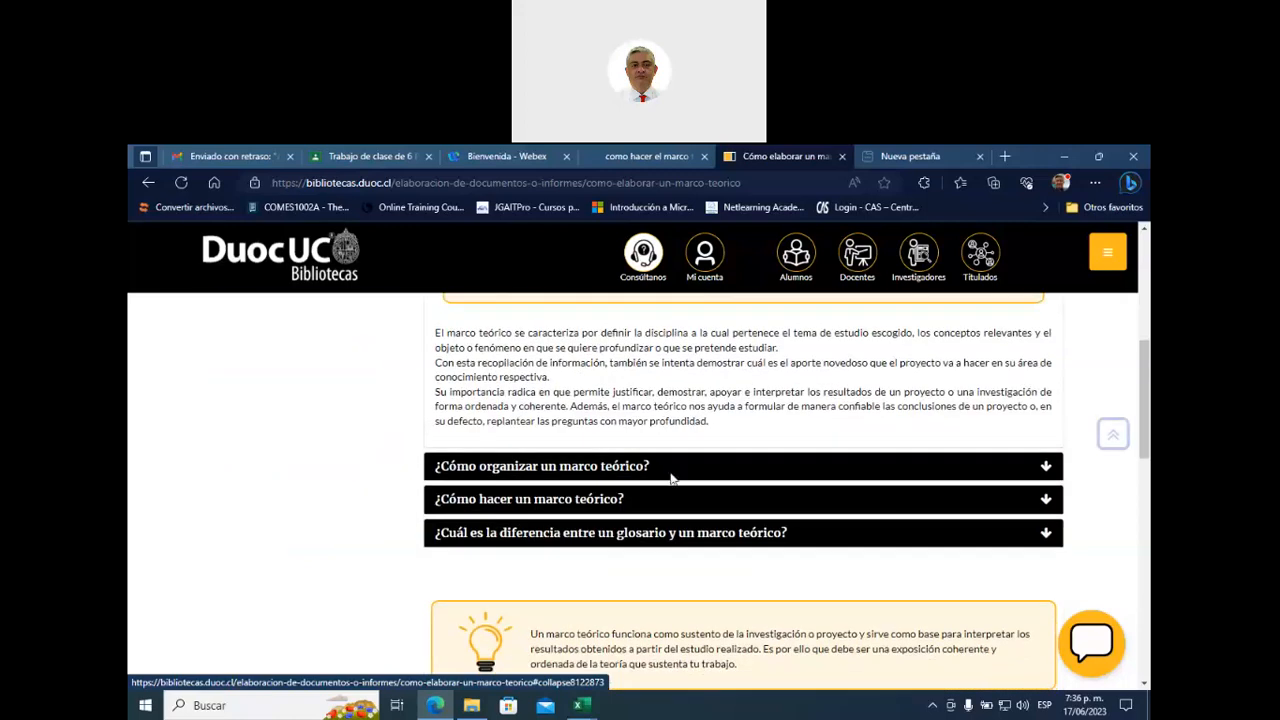
pyautogui.click(595, 464)
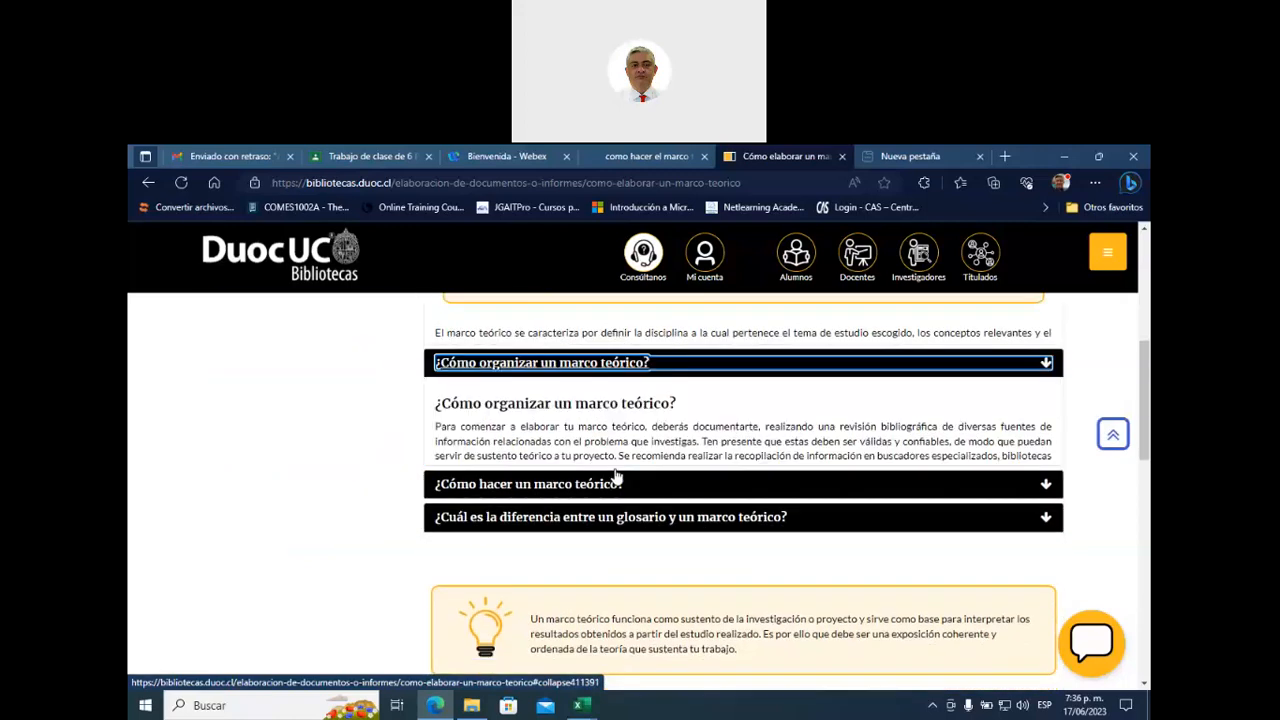
pyautogui.scroll(5, 633, 487)
pyautogui.scroll(-2, 658, 495)
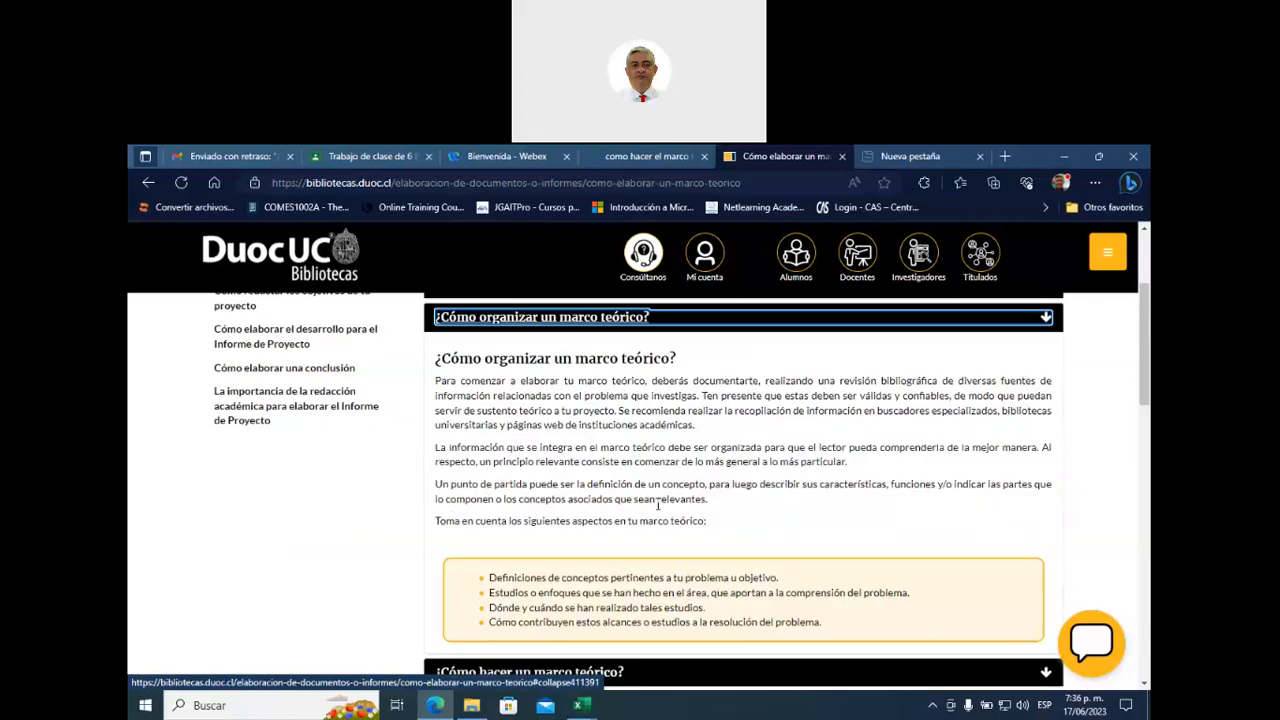
pyautogui.scroll(2, 655, 501)
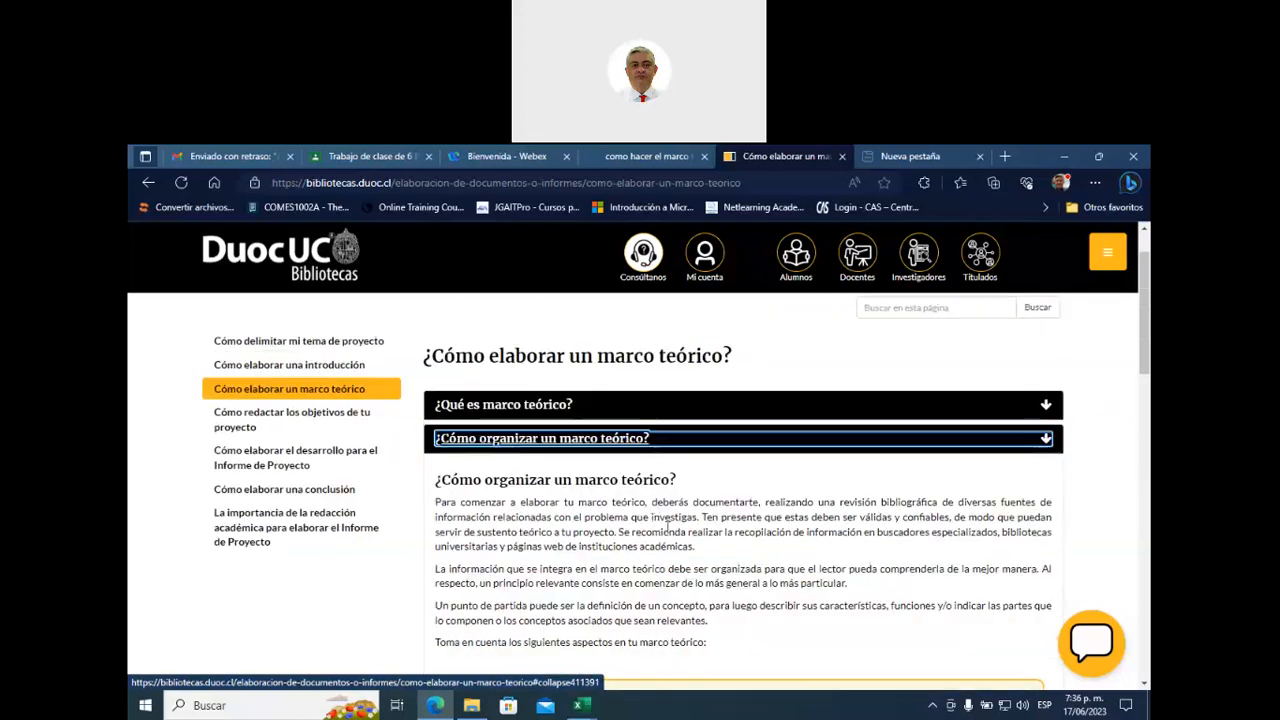
pyautogui.scroll(-1, 668, 530)
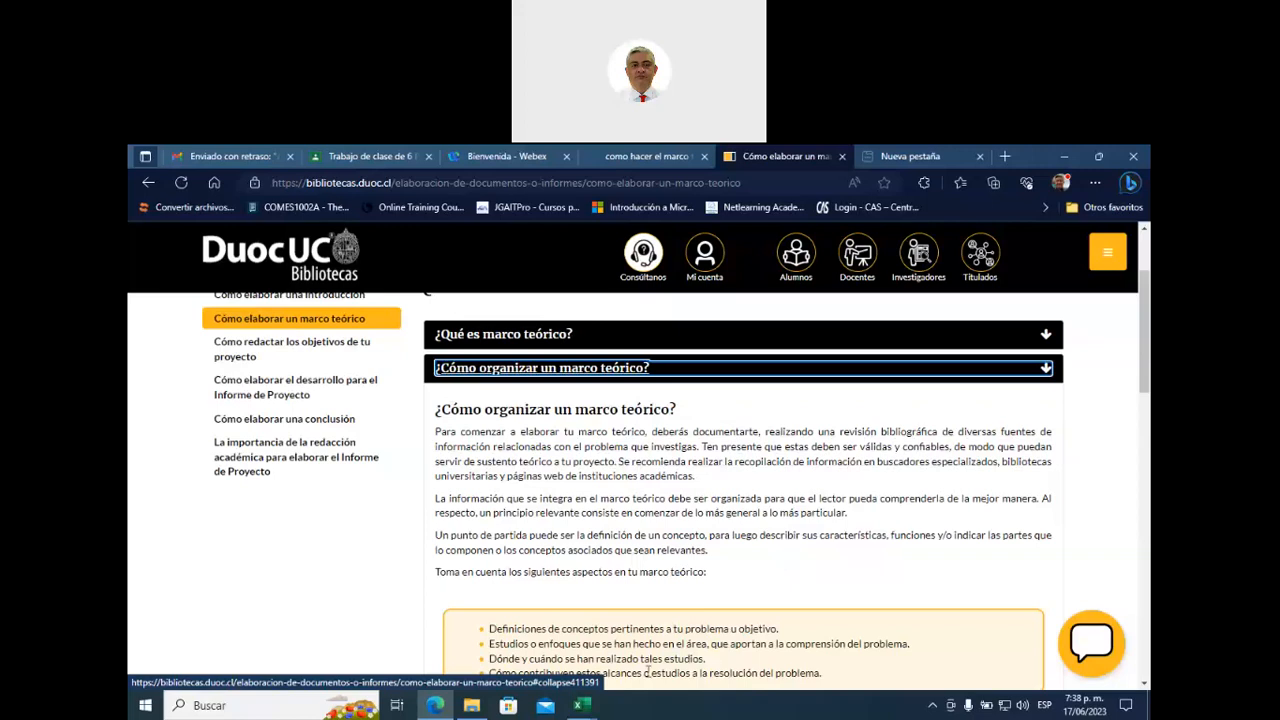
# - Switch to the Unidad 3 Ejercicio 1 workbook in Excel to show the EJERCICIO 1 sheet
pyautogui.click(581, 705)
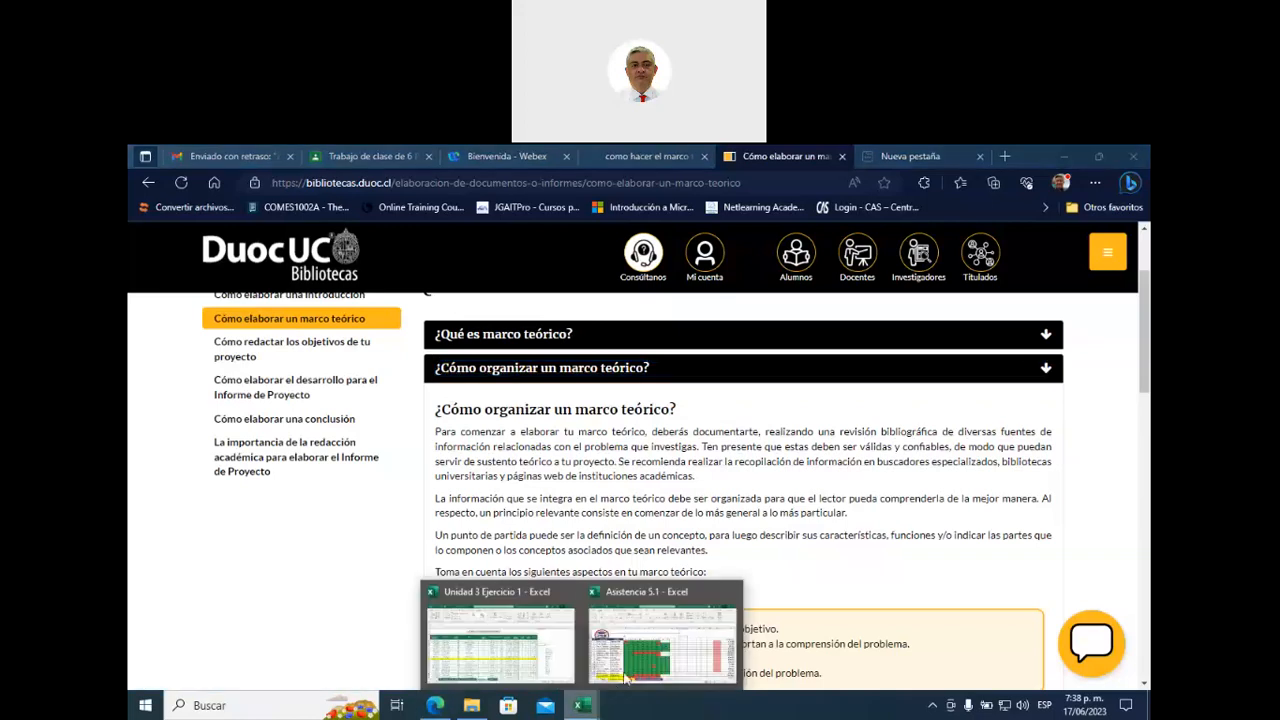
pyautogui.click(558, 675)
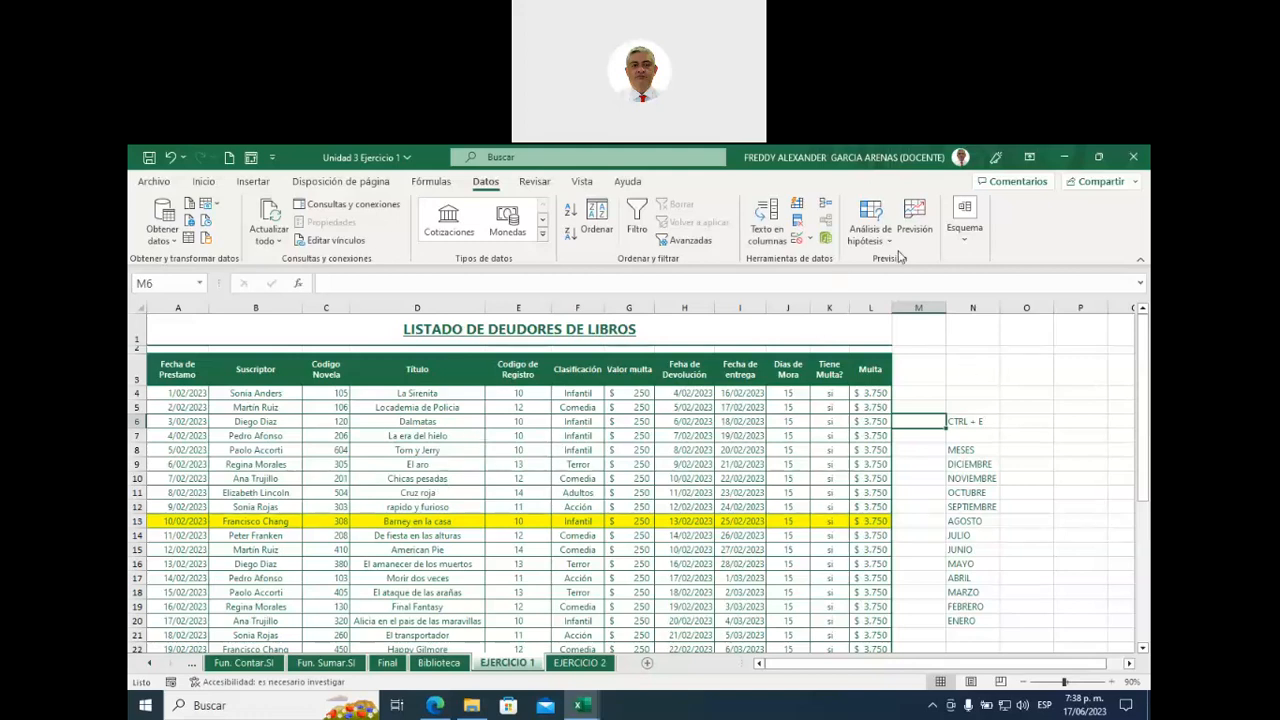
# - Switch back to Edge and open the Calificaciones page of the Diplomado de Excel class in a maximized window
pyautogui.click(435, 705)
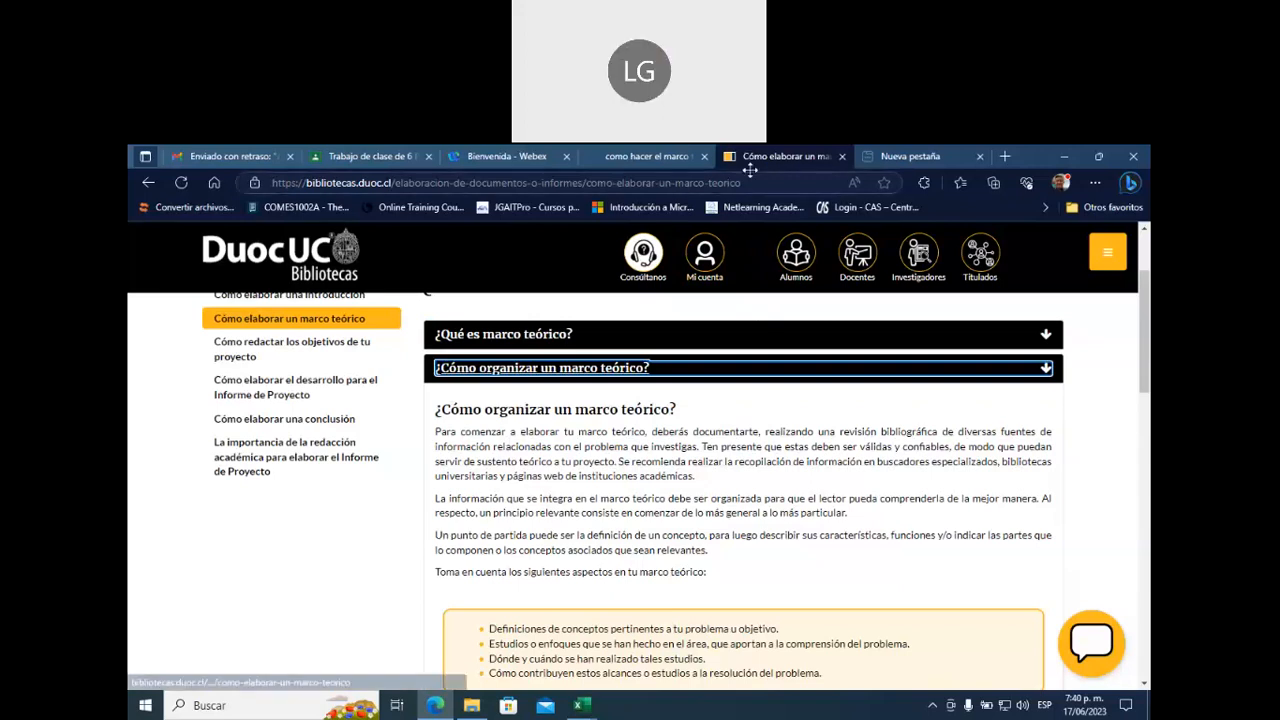
pyautogui.moveTo(782, 157); pyautogui.dragTo(536, 199)
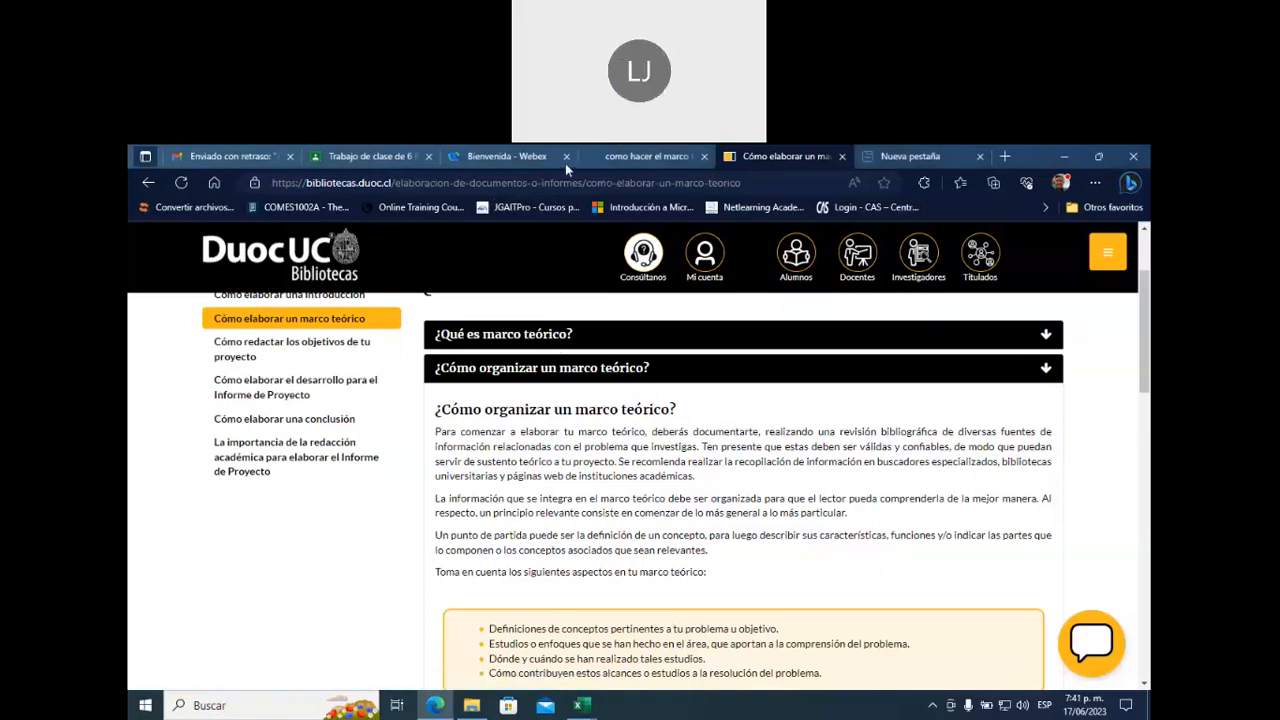
pyautogui.click(228, 157)
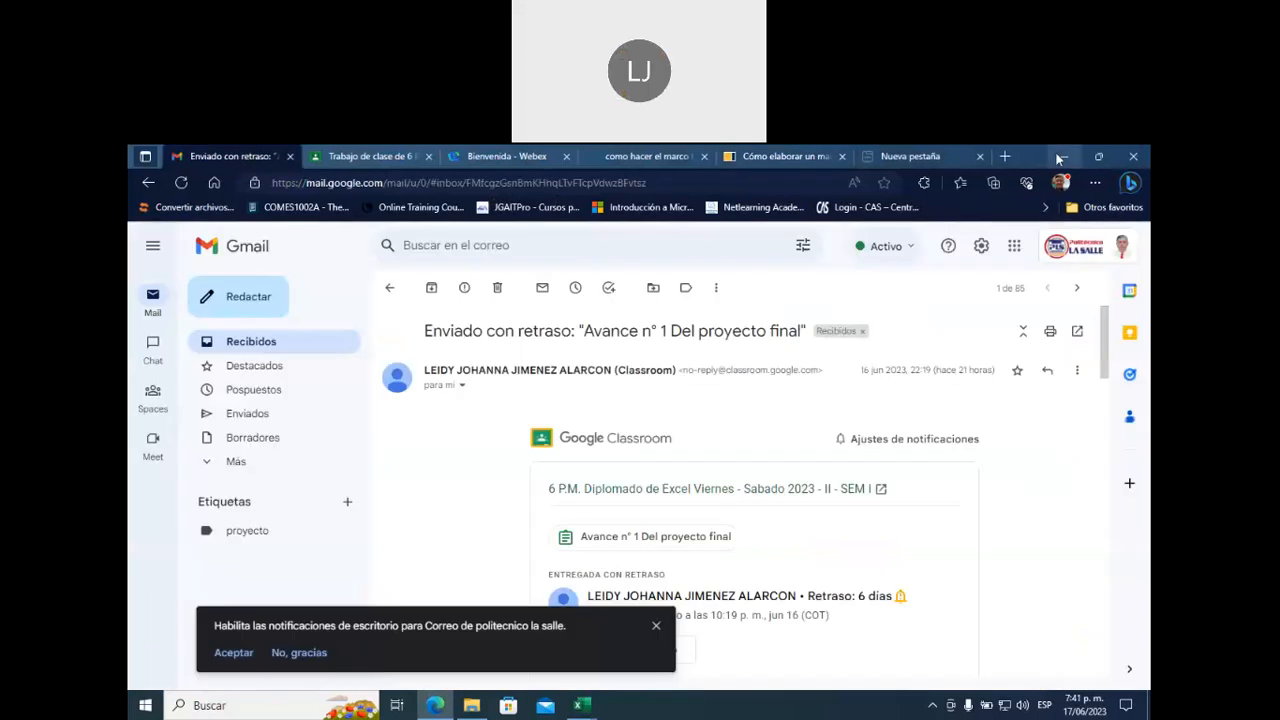
pyautogui.moveTo(1030, 153); pyautogui.dragTo(1004, 265)
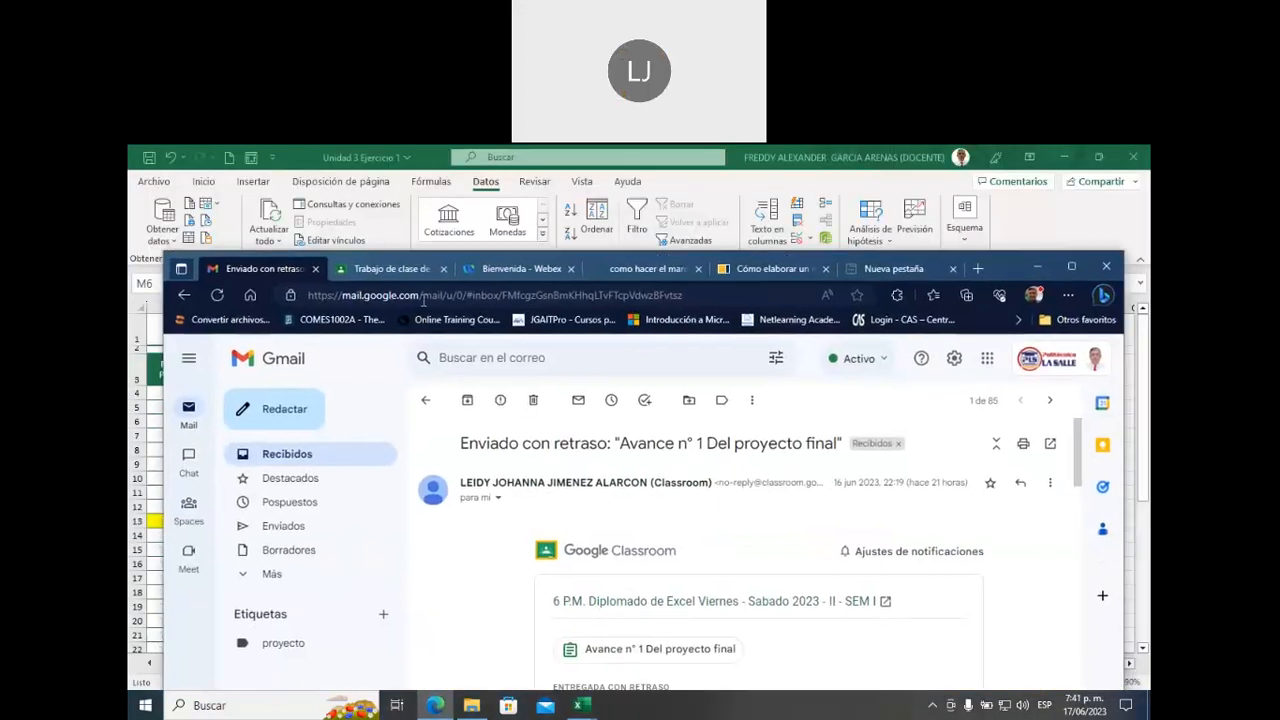
pyautogui.click(405, 270)
pyautogui.click(762, 357)
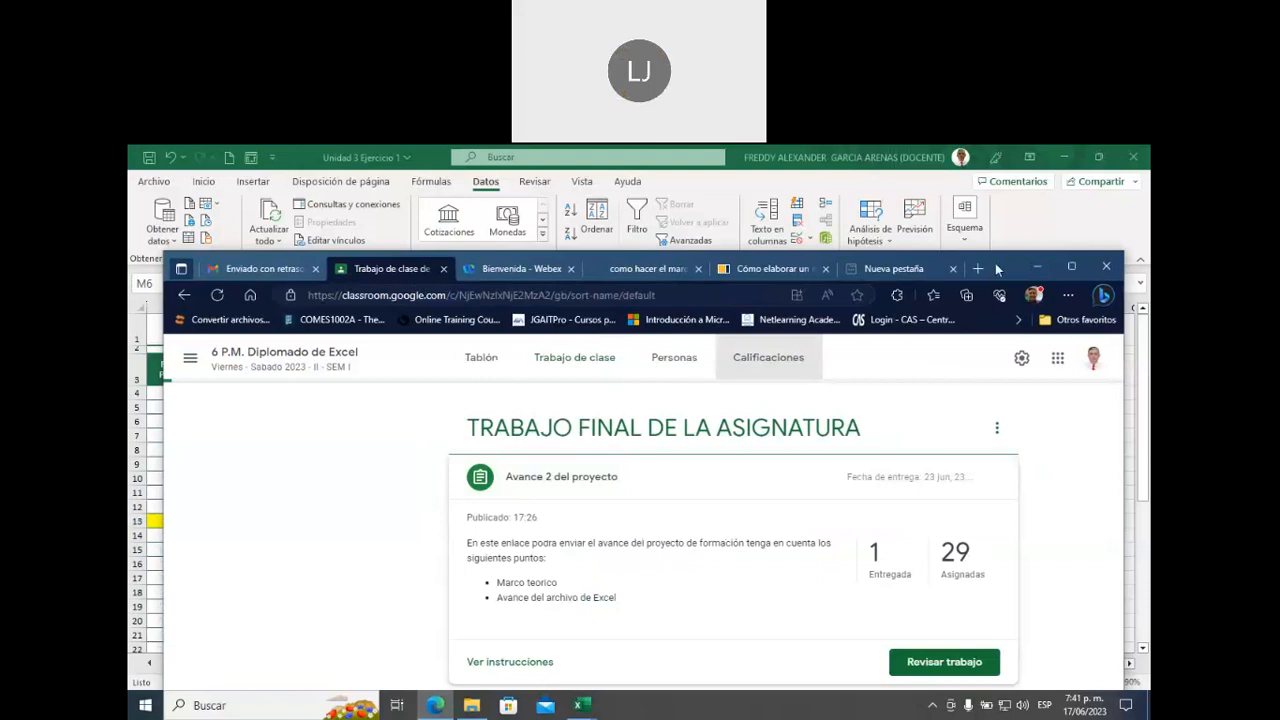
pyautogui.doubleClick(1004, 263)
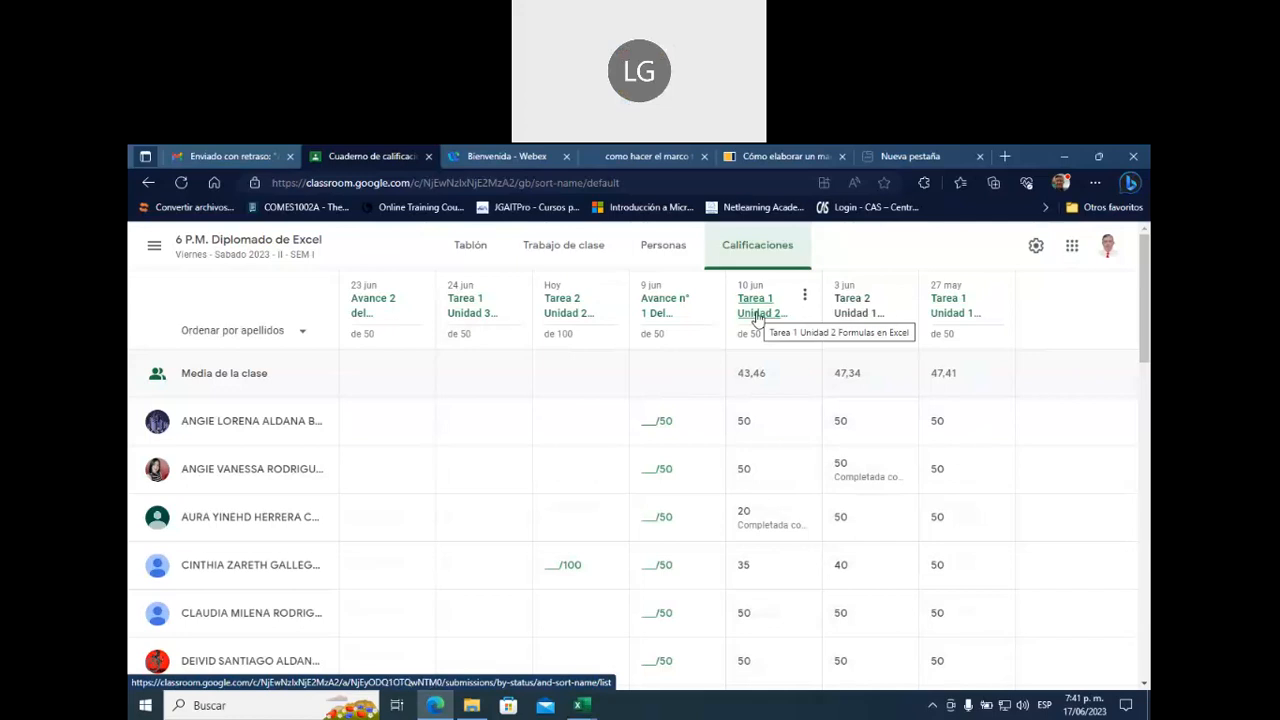
# - Examine the students' grades and pending submissions for the class assignments, especially Tarea 1 Unidad 2
pyautogui.scroll(-3, 760, 365)
pyautogui.scroll(-3, 760, 380)
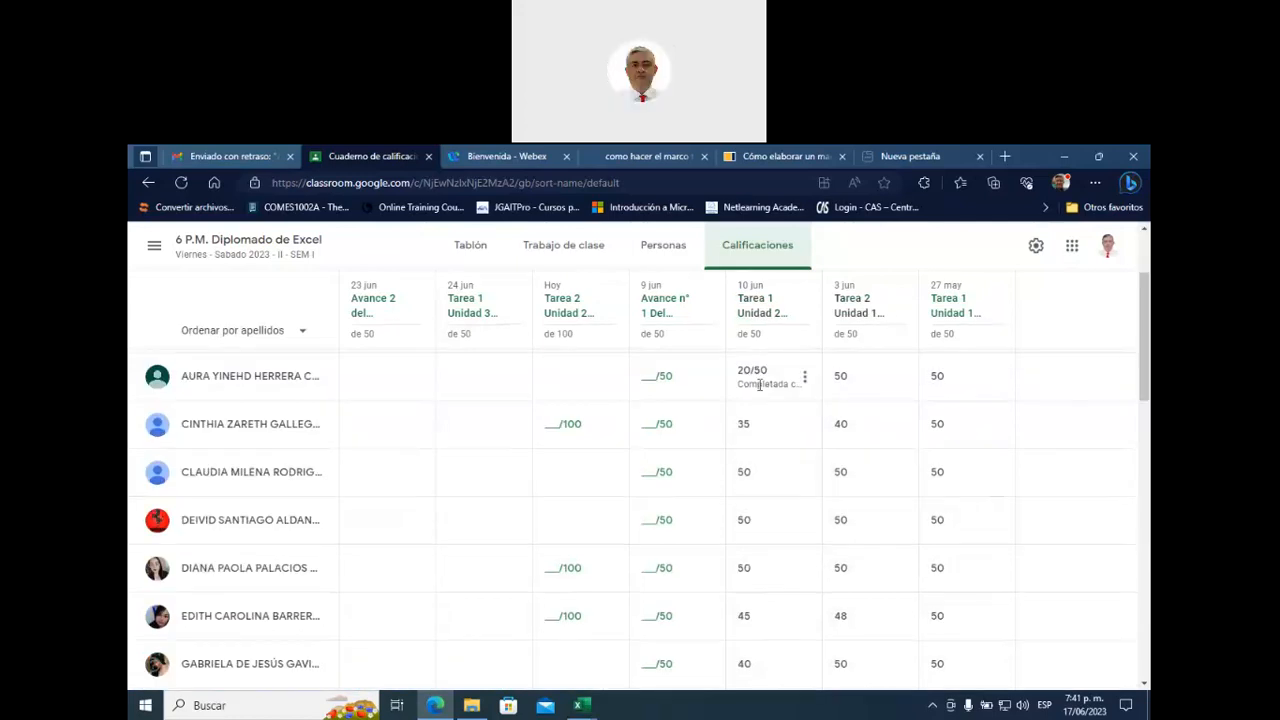
pyautogui.scroll(-5, 760, 386)
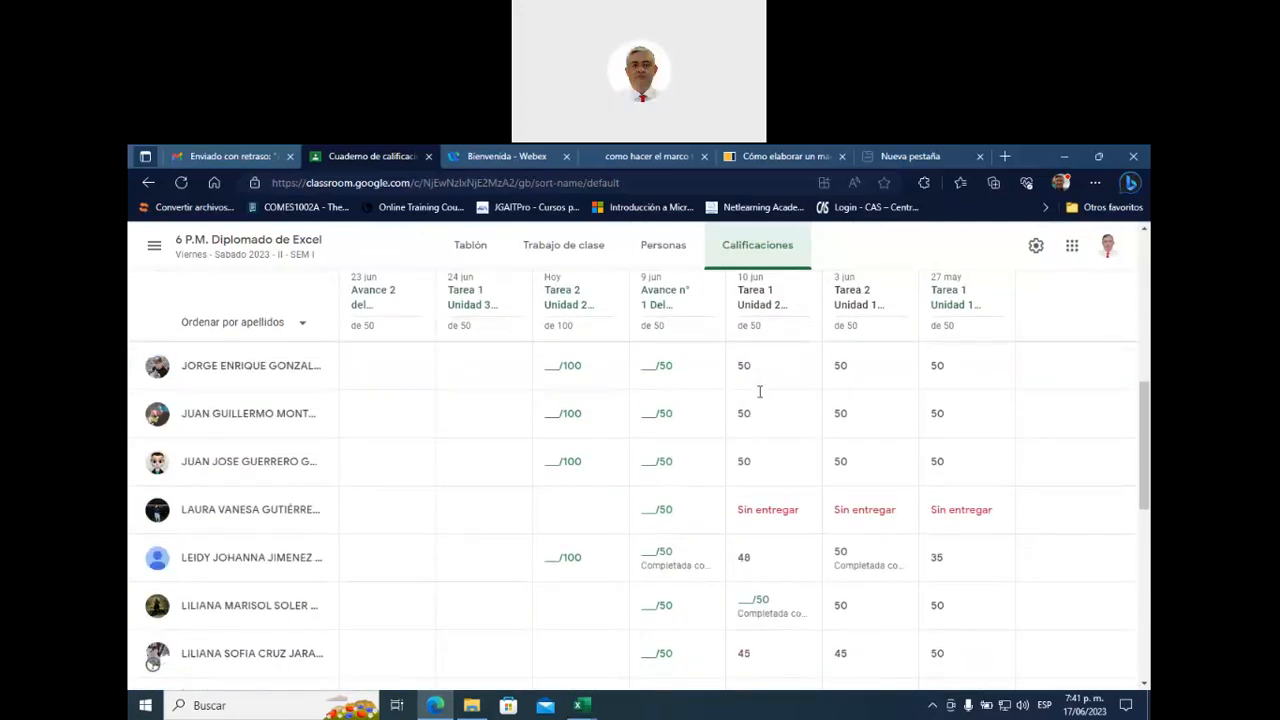
pyautogui.scroll(-1, 766, 490)
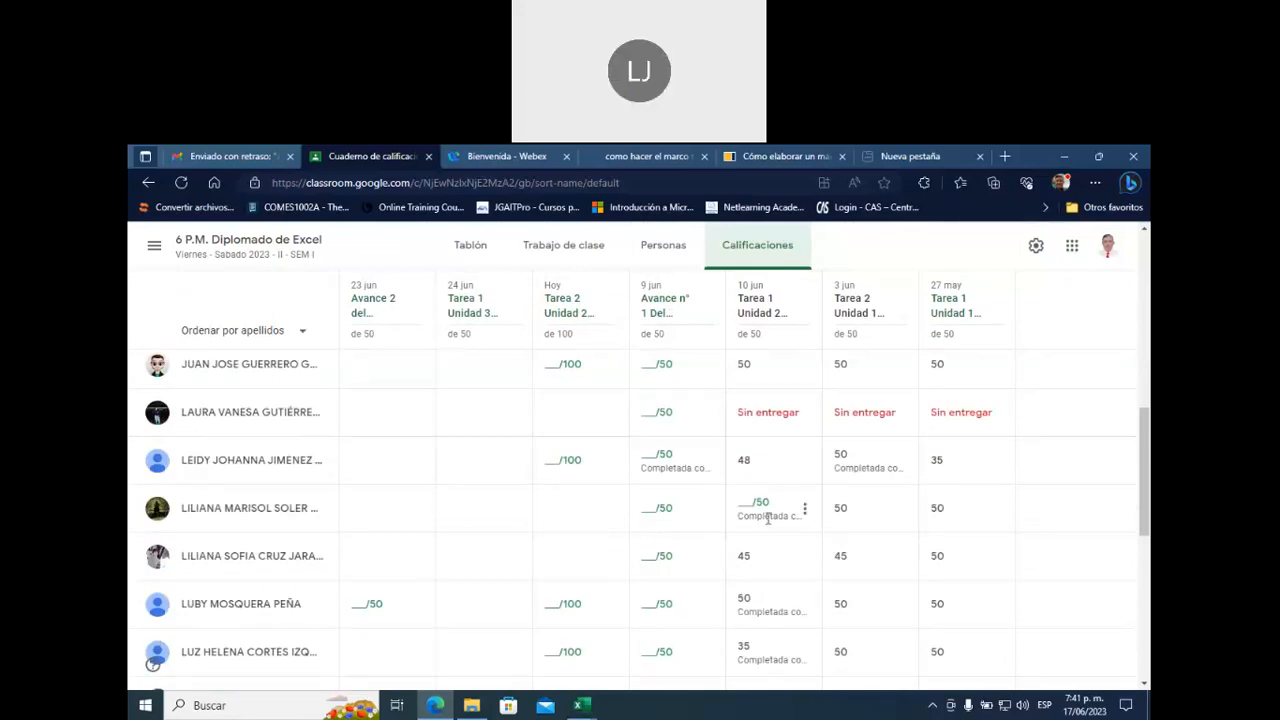
pyautogui.scroll(-1, 768, 517)
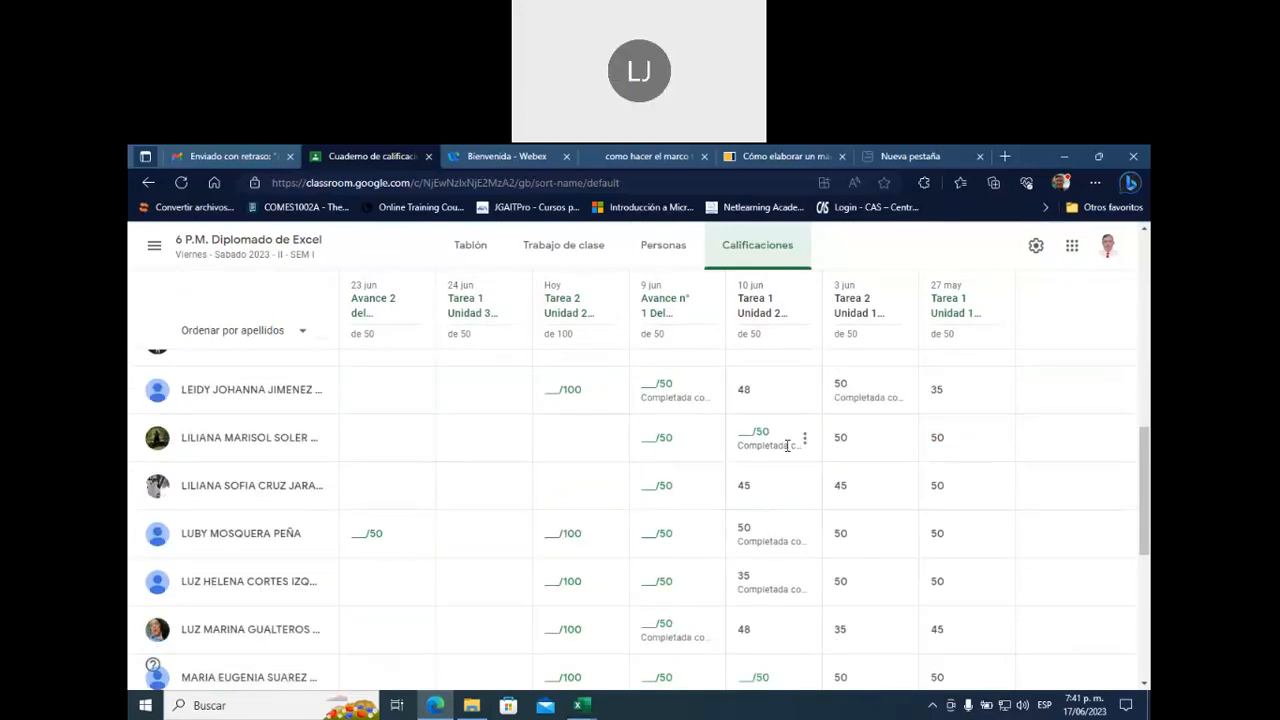
# - Review the Tarea 1 Unidad 2 column across the whole student list for submissions still lacking a grade
pyautogui.scroll(1, 780, 460)
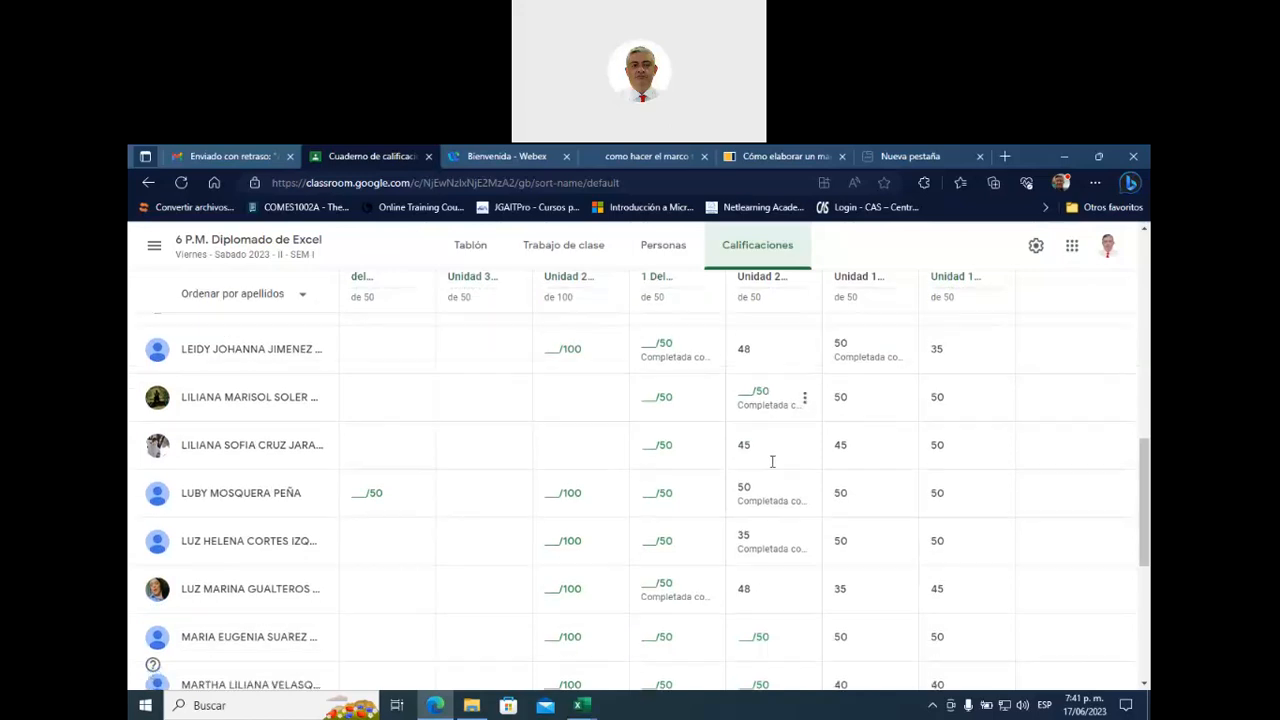
pyautogui.scroll(-1, 772, 474)
pyautogui.scroll(1, 772, 474)
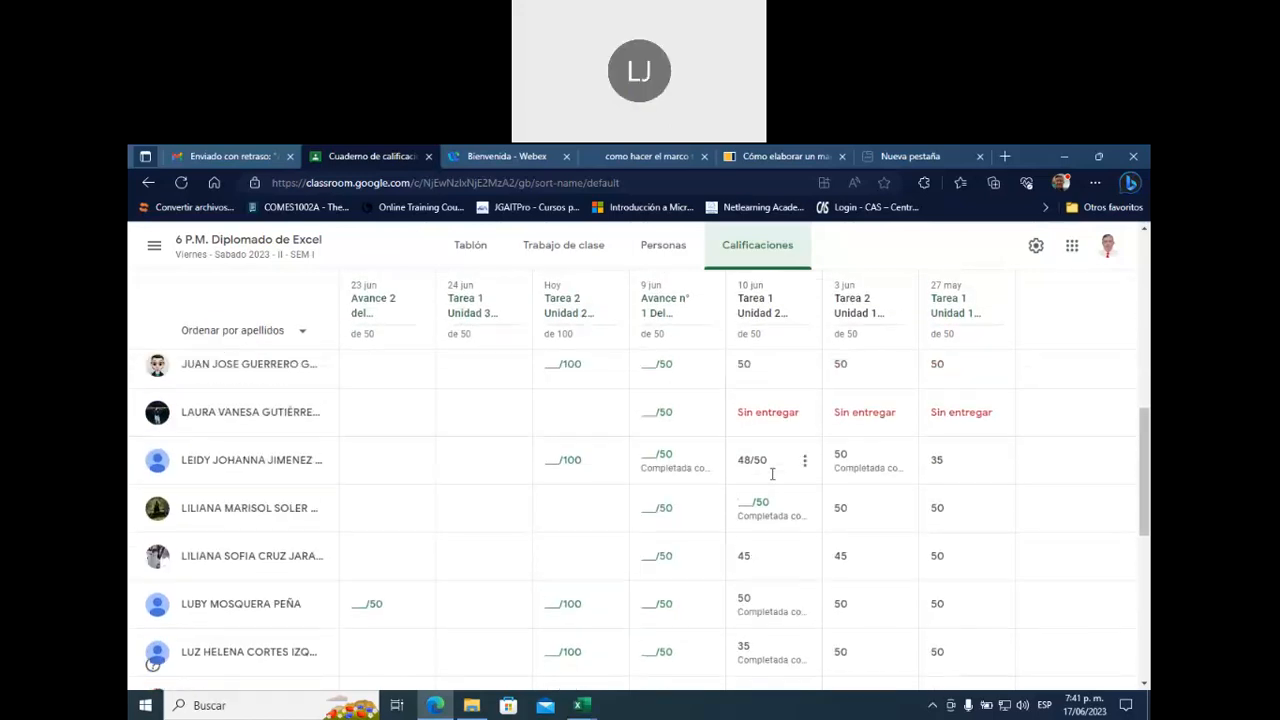
pyautogui.scroll(-2, 772, 474)
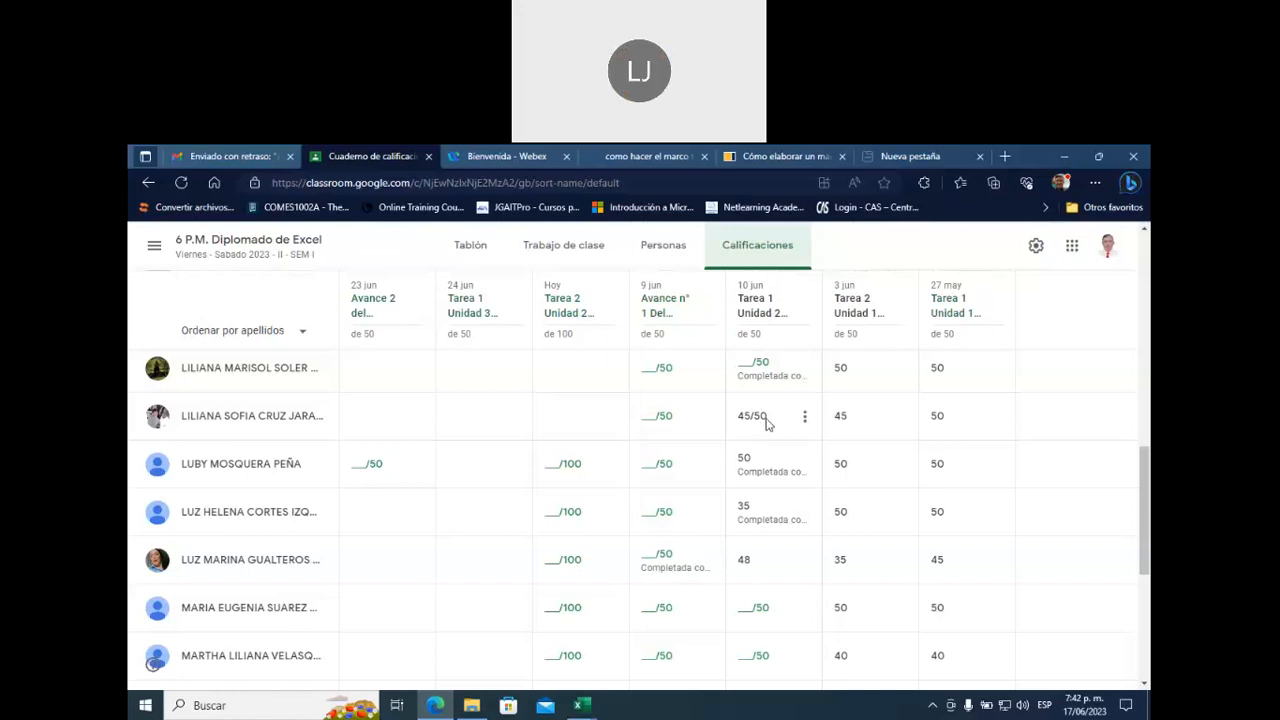
pyautogui.scroll(1, 778, 407)
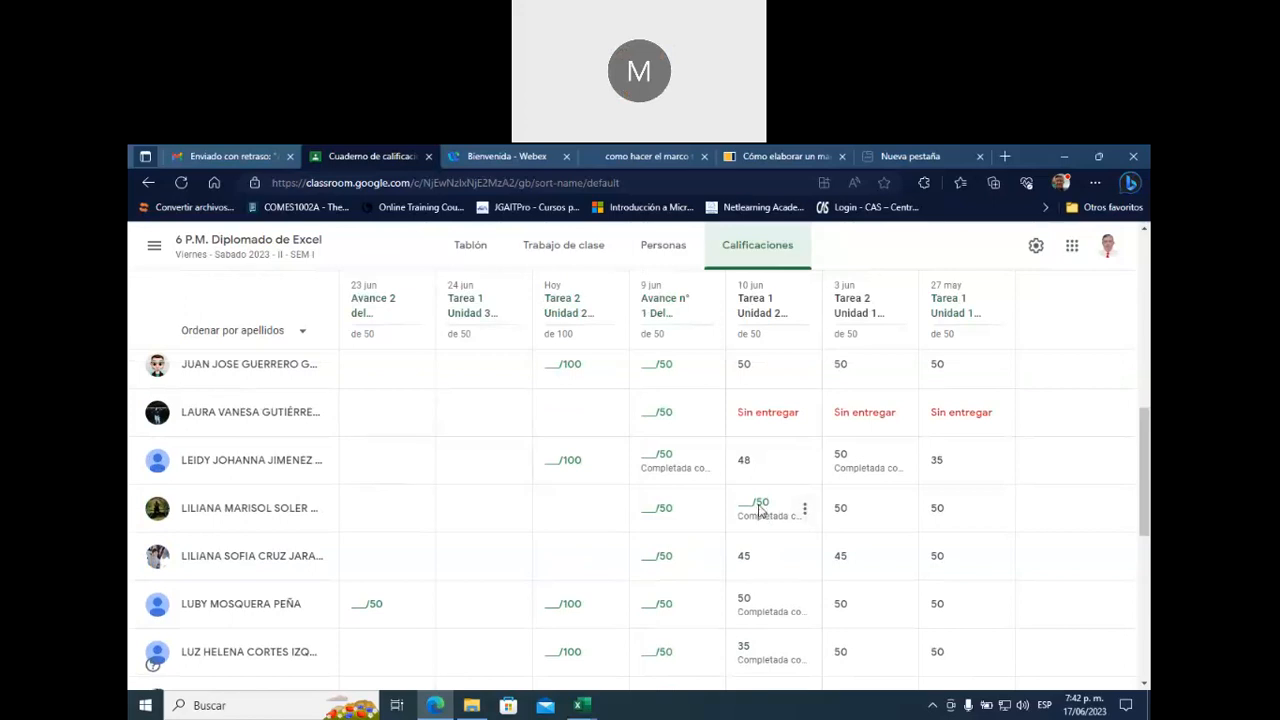
pyautogui.scroll(2, 776, 482)
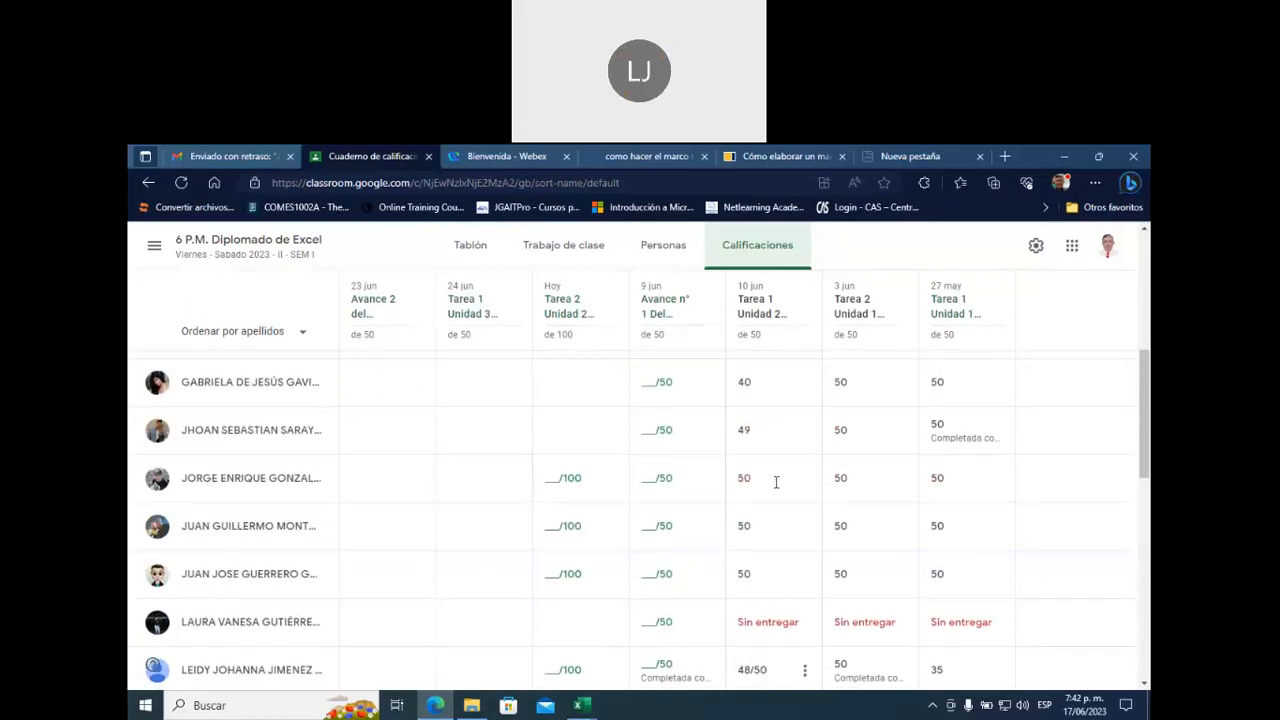
pyautogui.scroll(4, 776, 482)
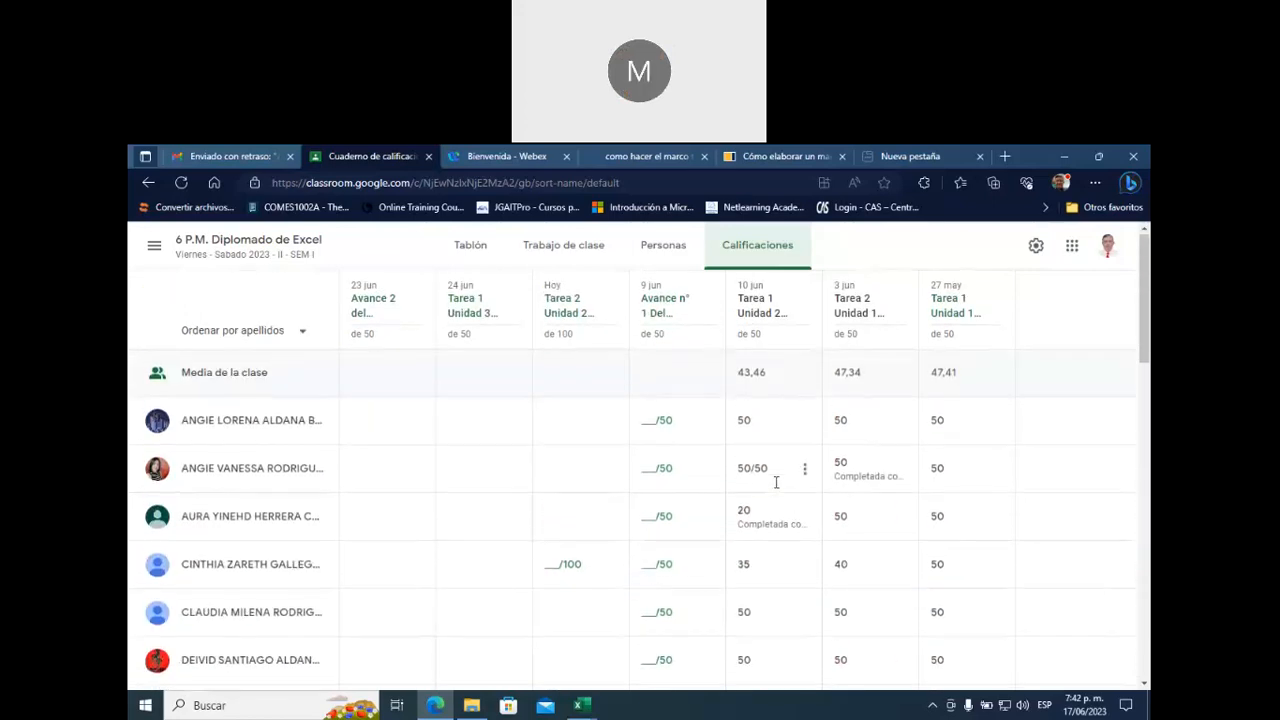
pyautogui.scroll(-2, 776, 482)
pyautogui.scroll(-10, 776, 482)
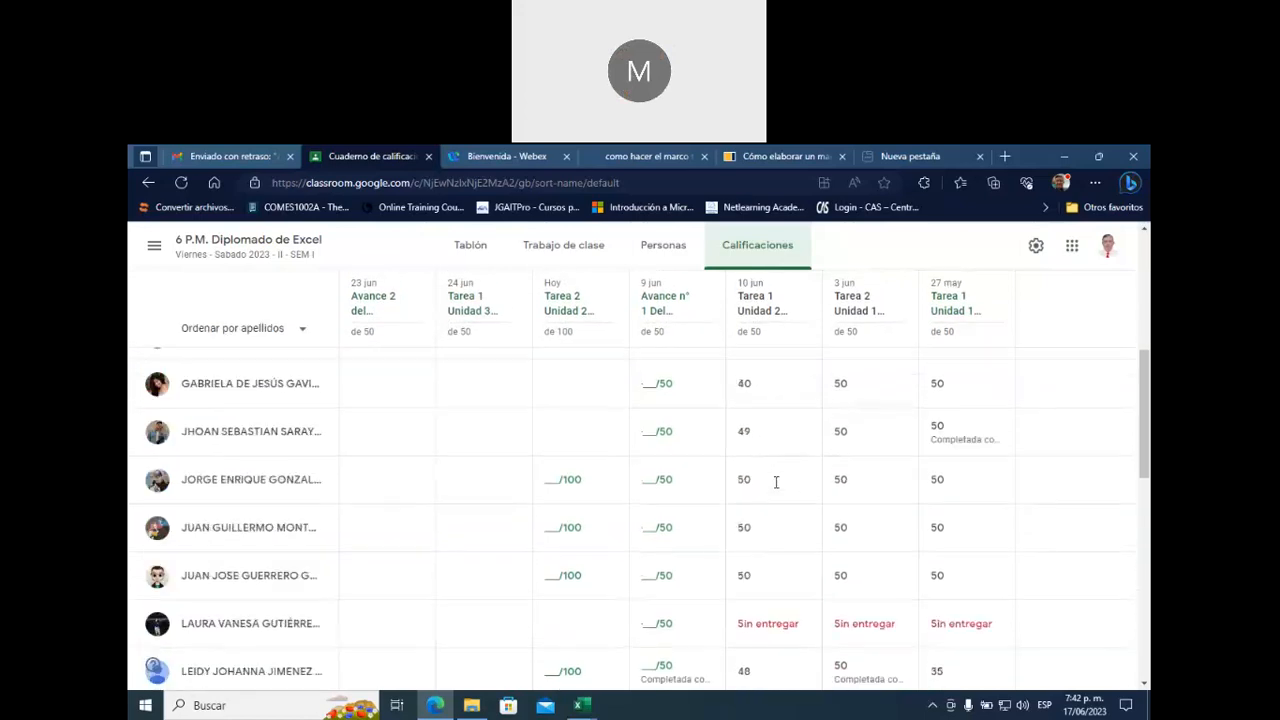
pyautogui.scroll(-3, 776, 482)
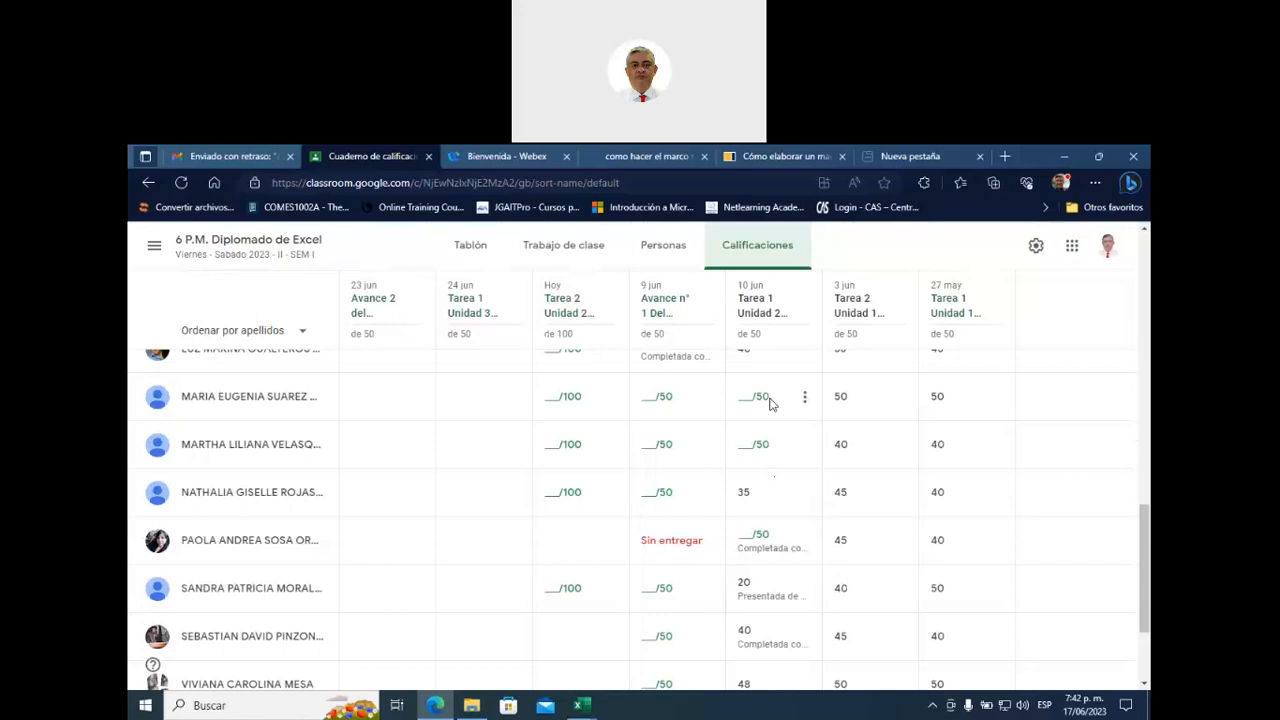
# - Check the options of an ungraded Tarea 1 Unidad 2 submission, then open the student work for that assignment
pyautogui.click(806, 403)
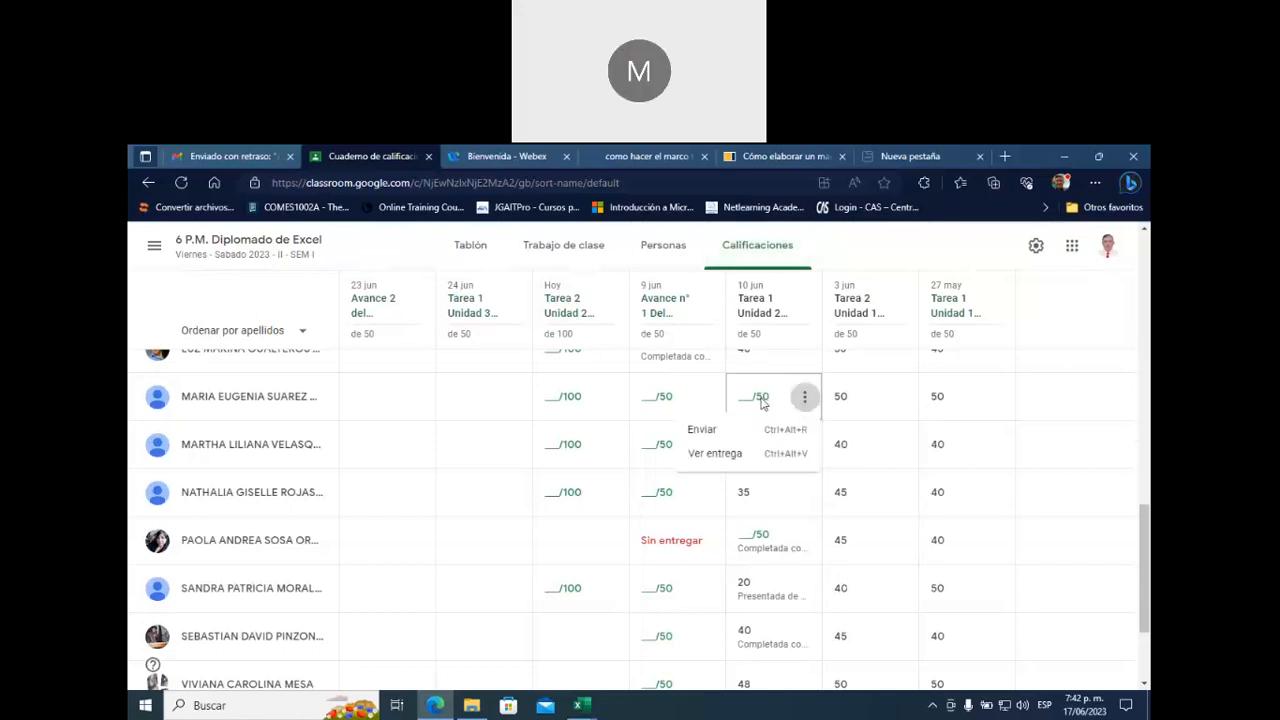
pyautogui.click(761, 399)
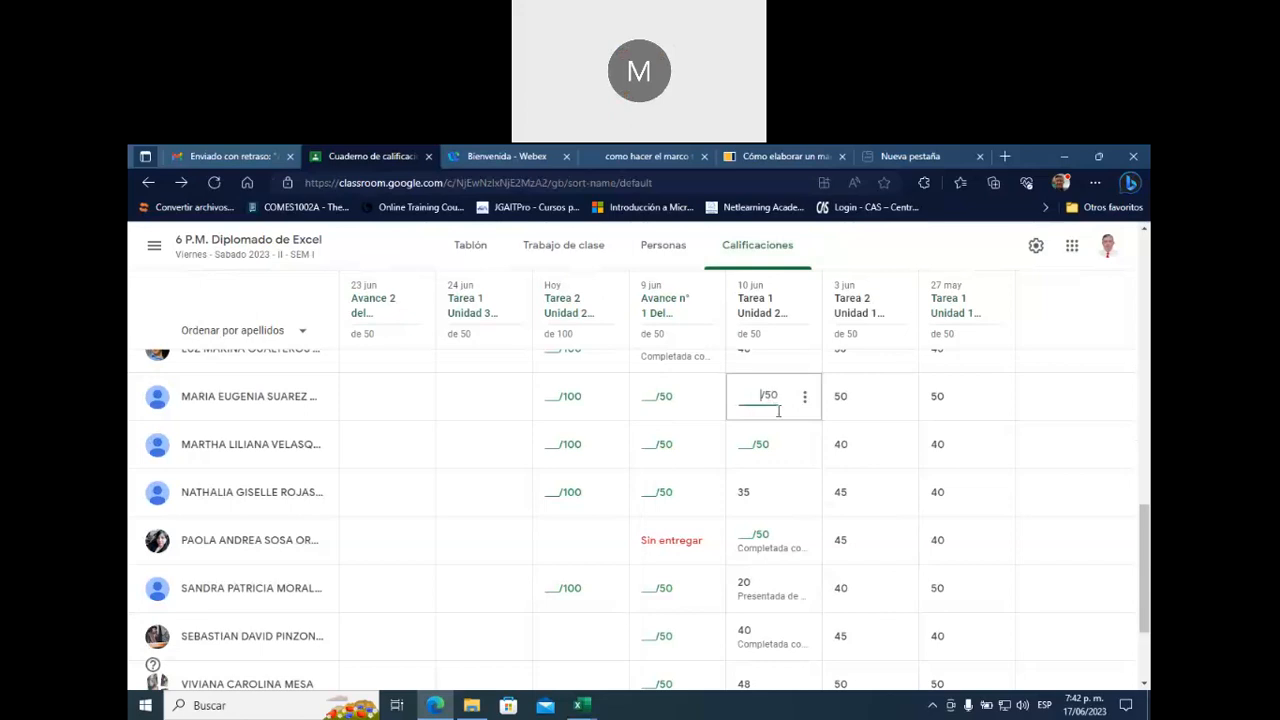
pyautogui.scroll(2, 1025, 412)
pyautogui.click(762, 313)
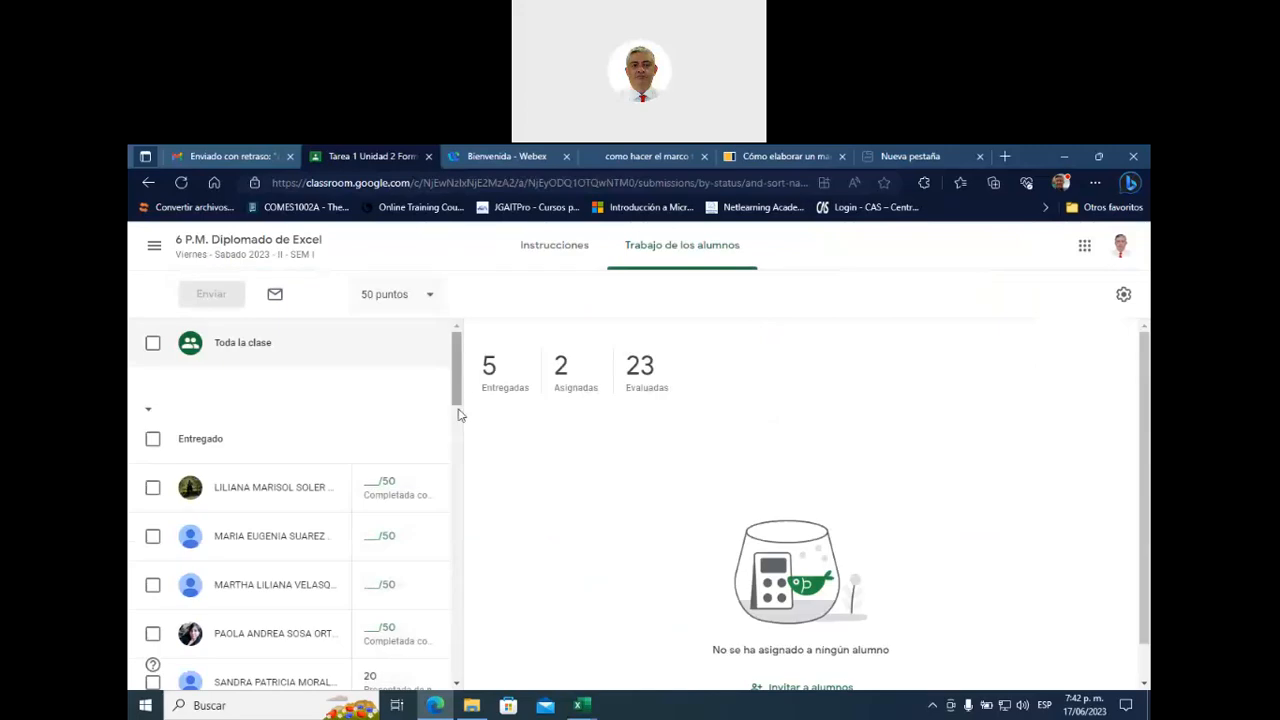
# - Examine the students' attached files and delivery status for Tarea 1 Unidad 2 Formulas en Excel
pyautogui.scroll(-1, 694, 428)
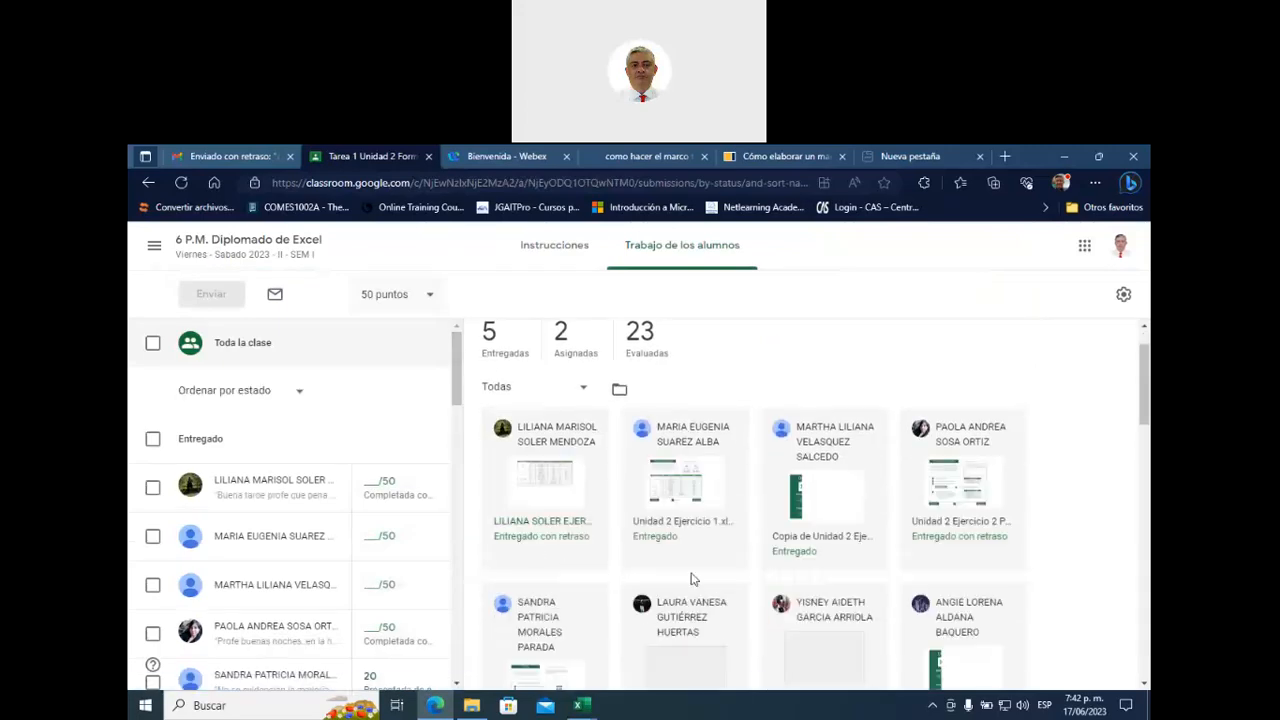
pyautogui.scroll(-1, 693, 578)
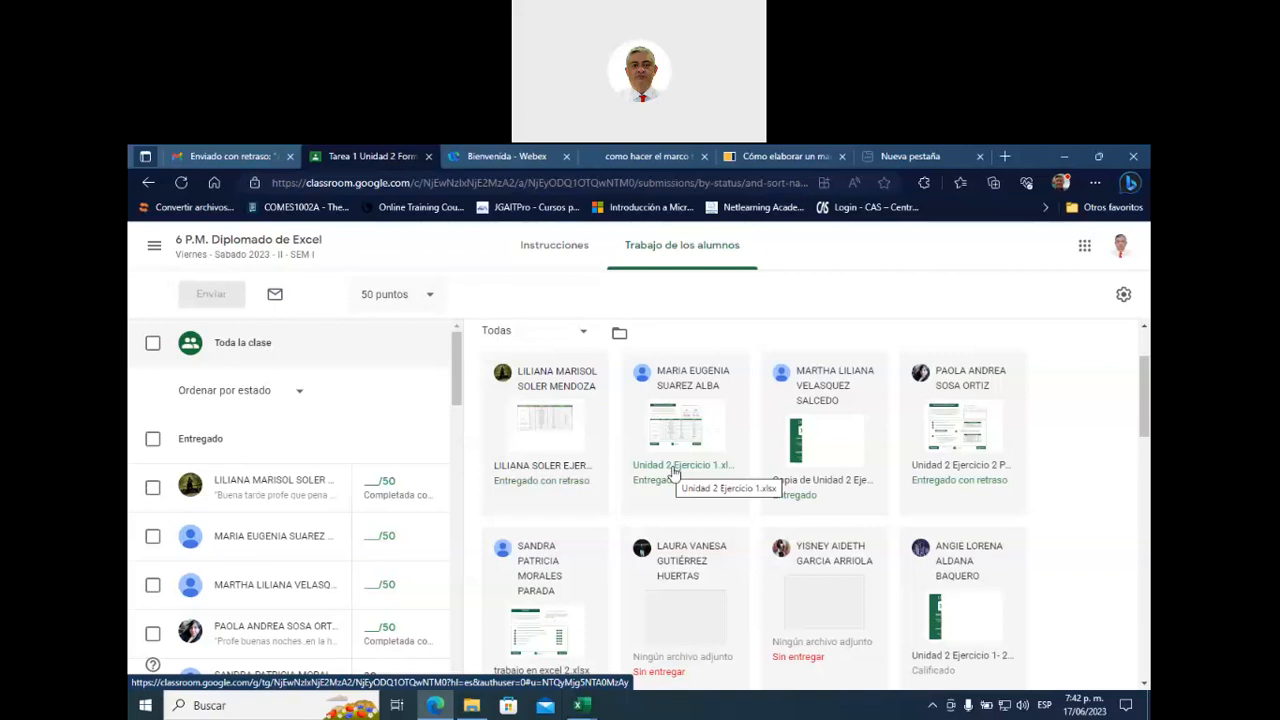
pyautogui.scroll(-1, 675, 473)
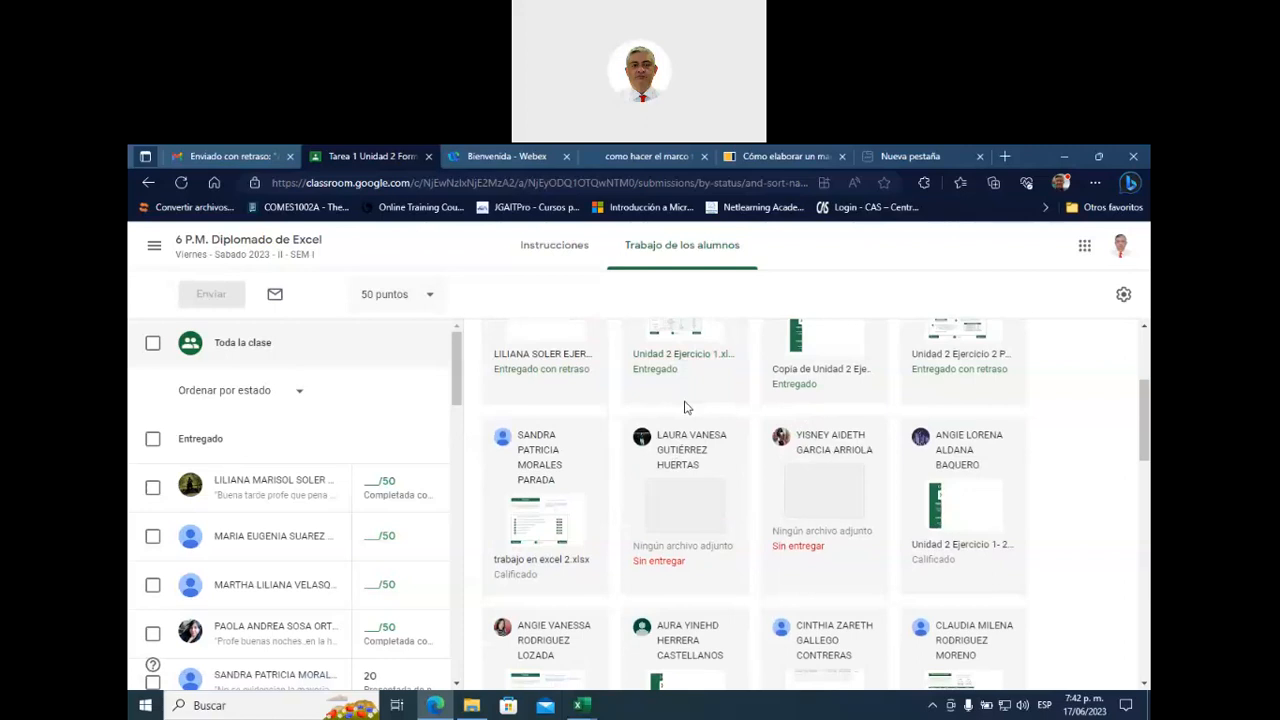
pyautogui.scroll(2, 686, 407)
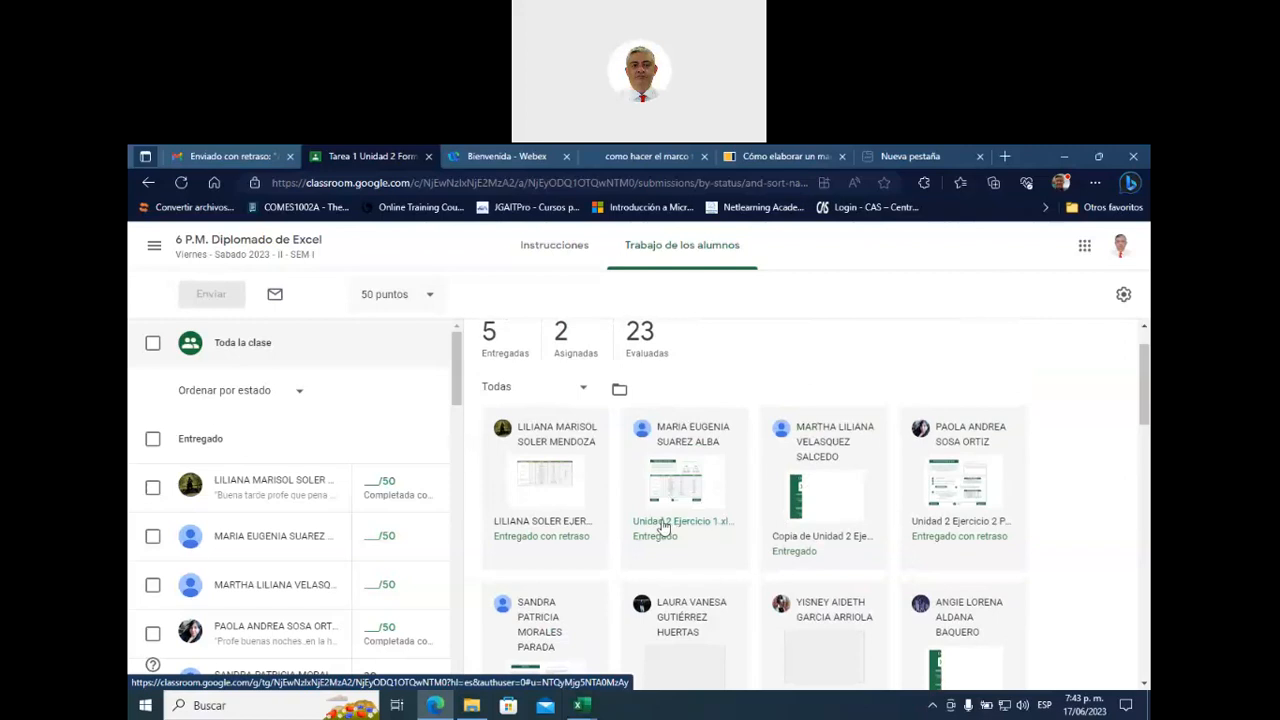
pyautogui.scroll(-1, 668, 527)
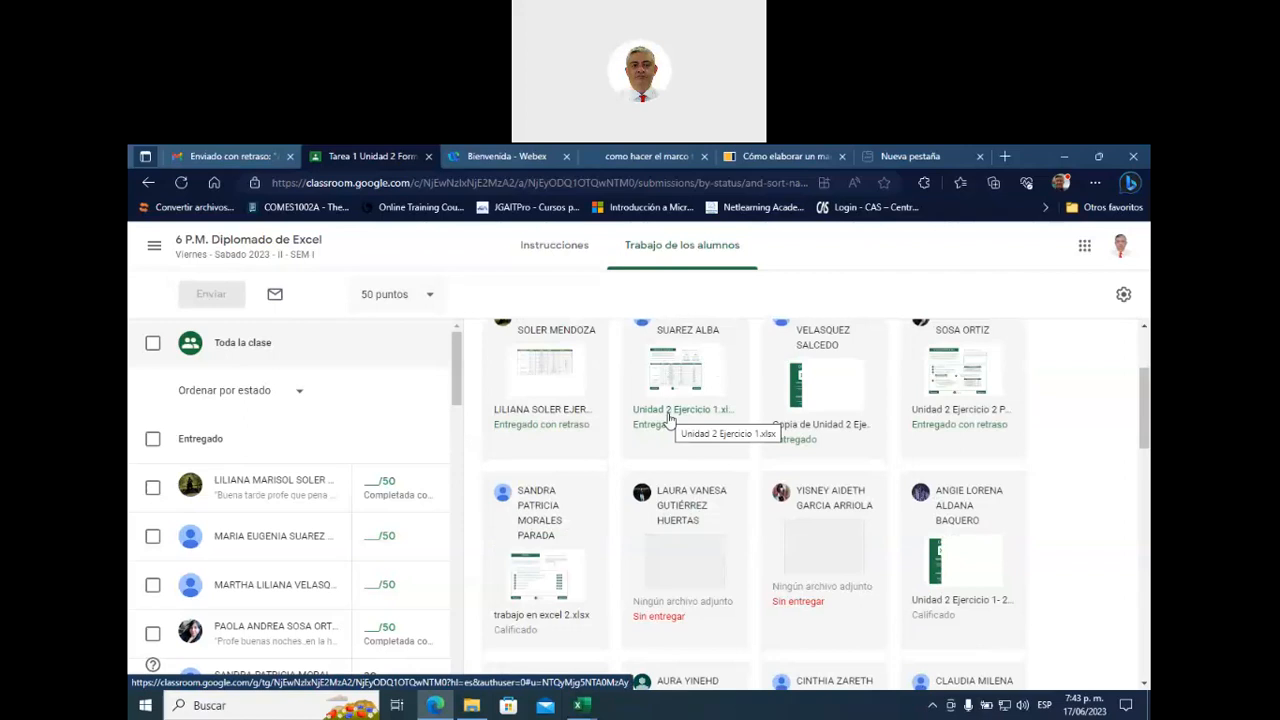
pyautogui.scroll(-3, 670, 425)
pyautogui.scroll(5, 685, 432)
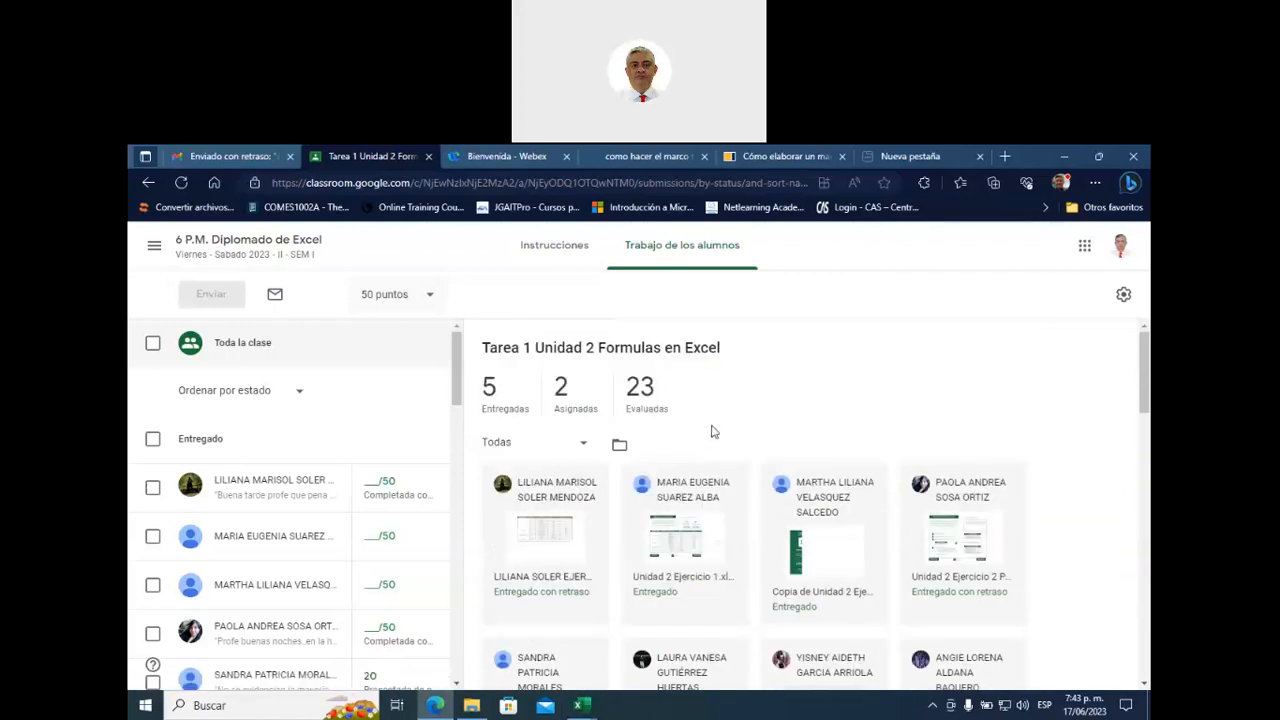
# - Show the instructions of Tarea 1 Unidad 2 Formulas en Excel and restore the browser window to a smaller size
pyautogui.click(148, 183)
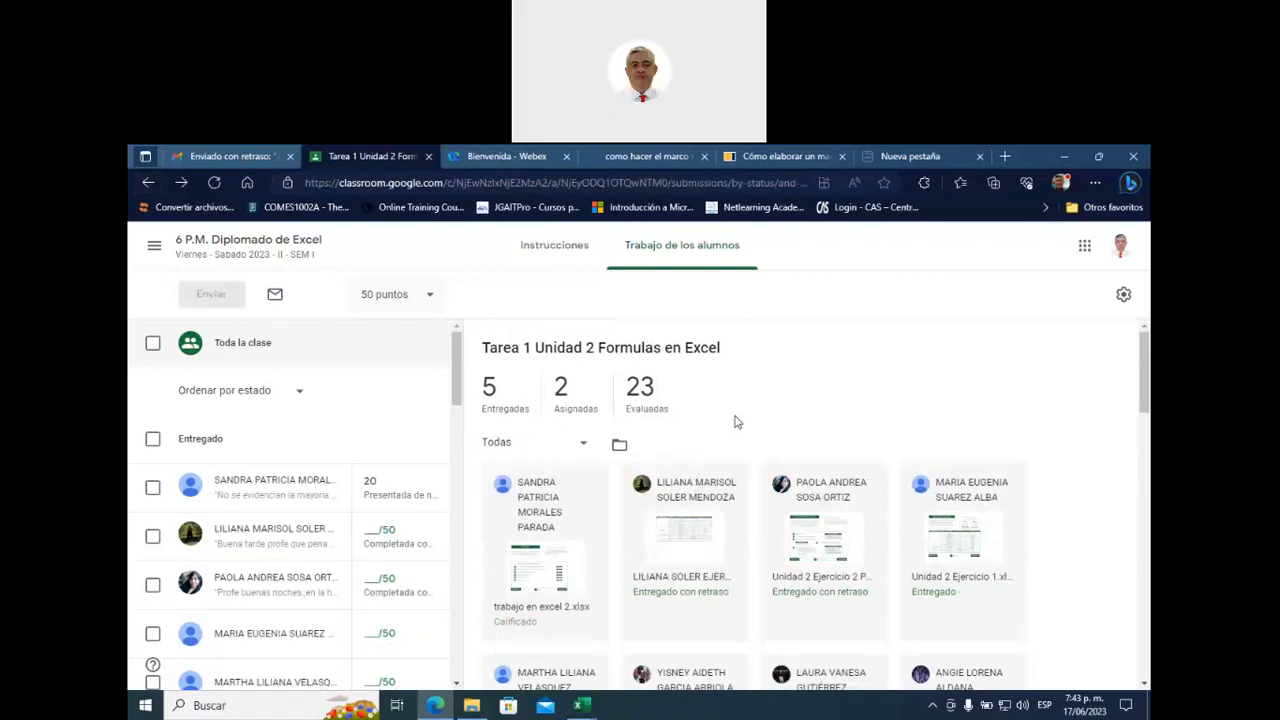
pyautogui.click(574, 251)
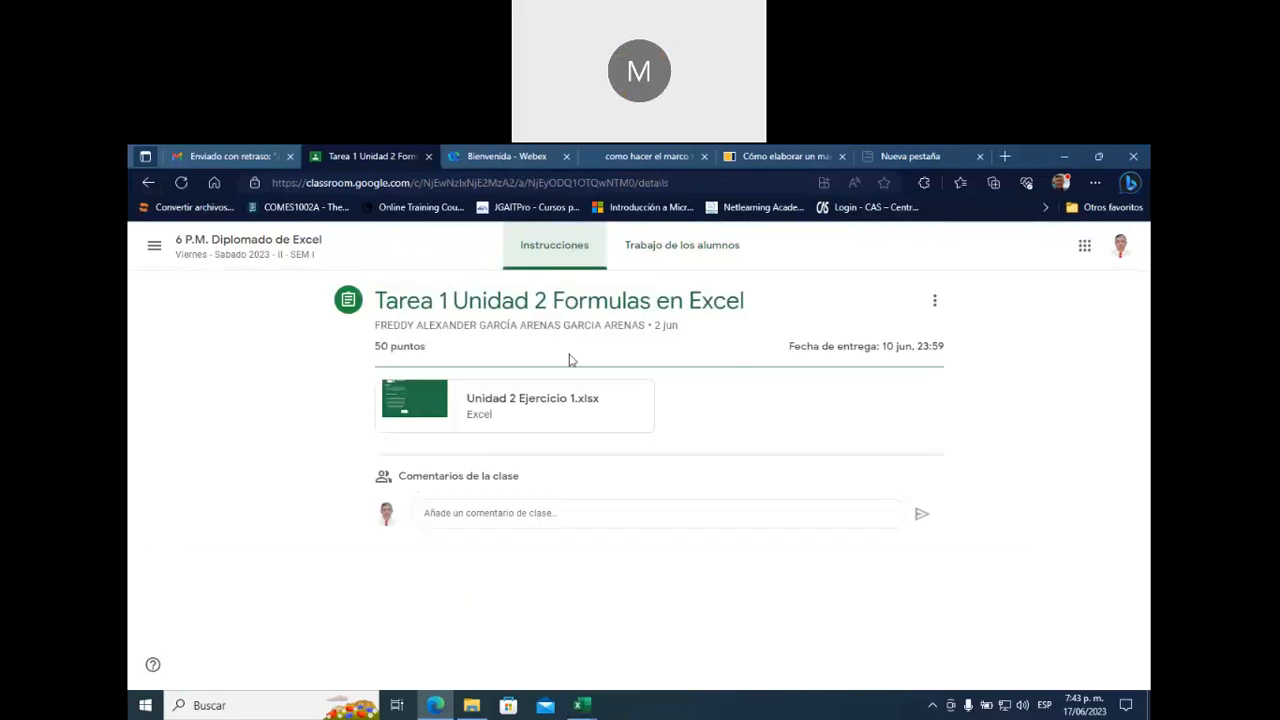
pyautogui.click(1098, 157)
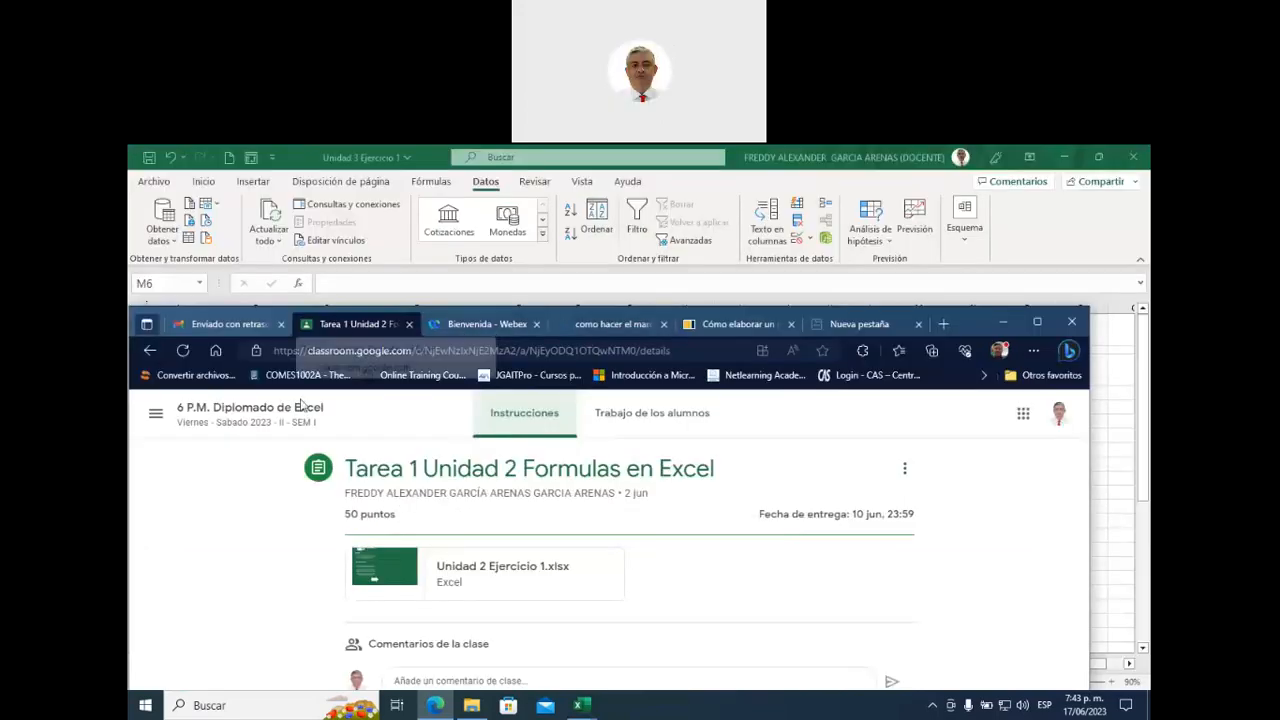
# - Return to the 6 P.M. Diplomado de Excel class through the class list and open its Calificaciones in a maximized window
pyautogui.click(157, 414)
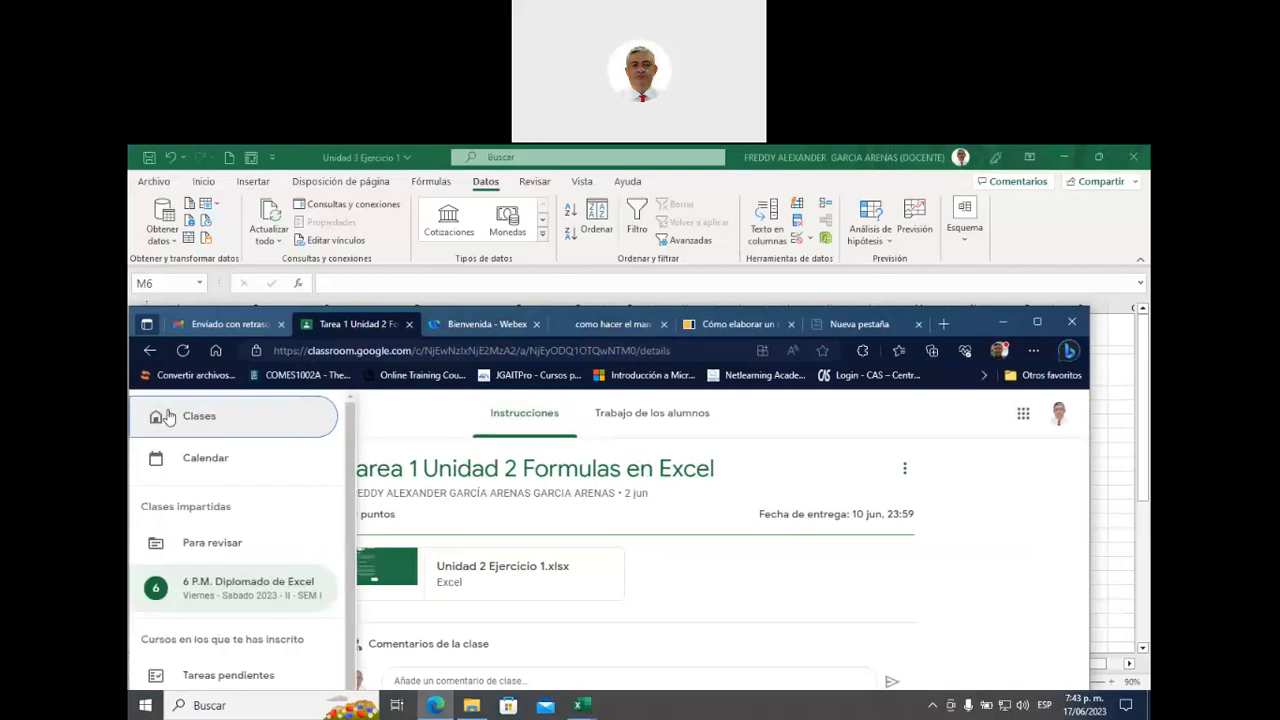
pyautogui.click(220, 428)
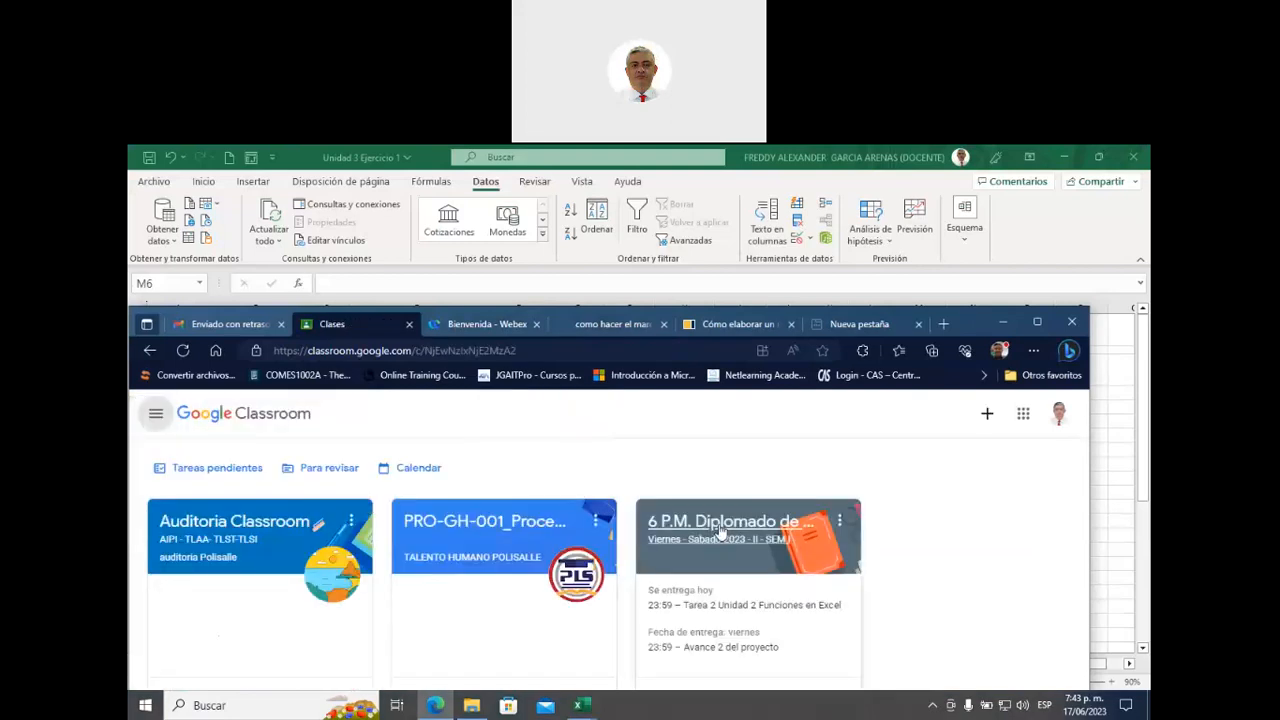
pyautogui.click(720, 532)
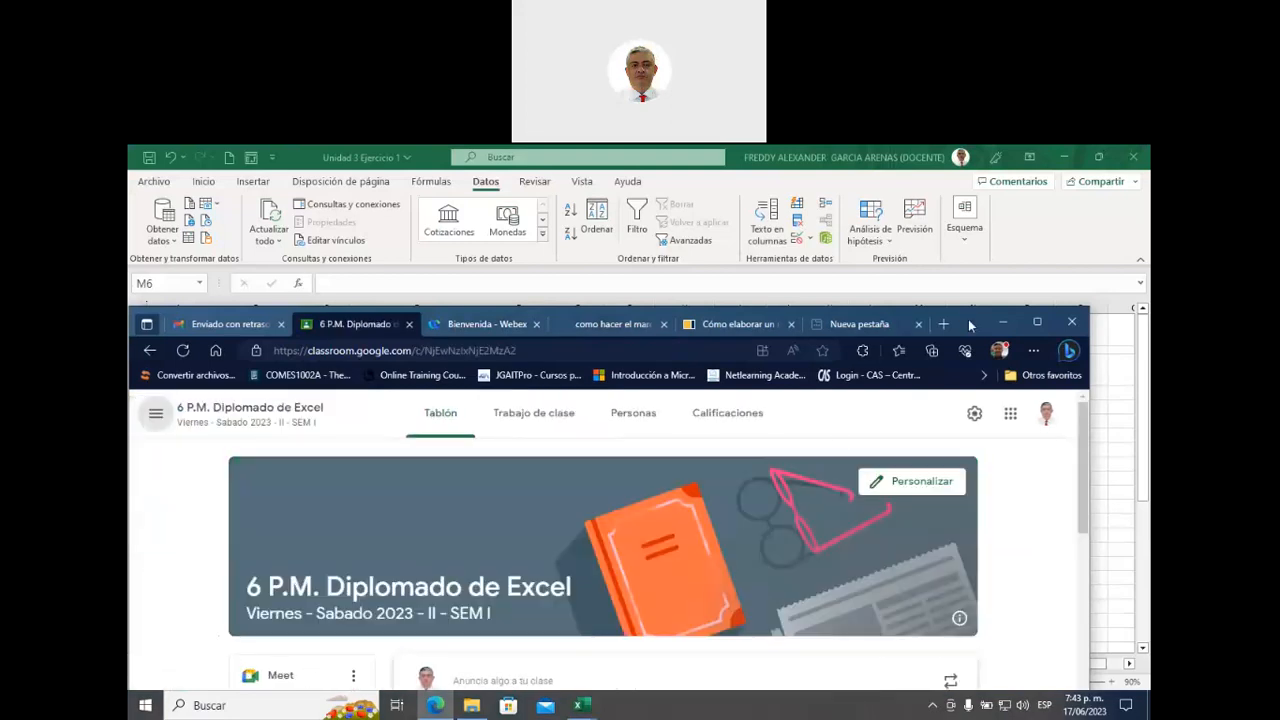
pyautogui.doubleClick(969, 325)
pyautogui.scroll(-1, 714, 557)
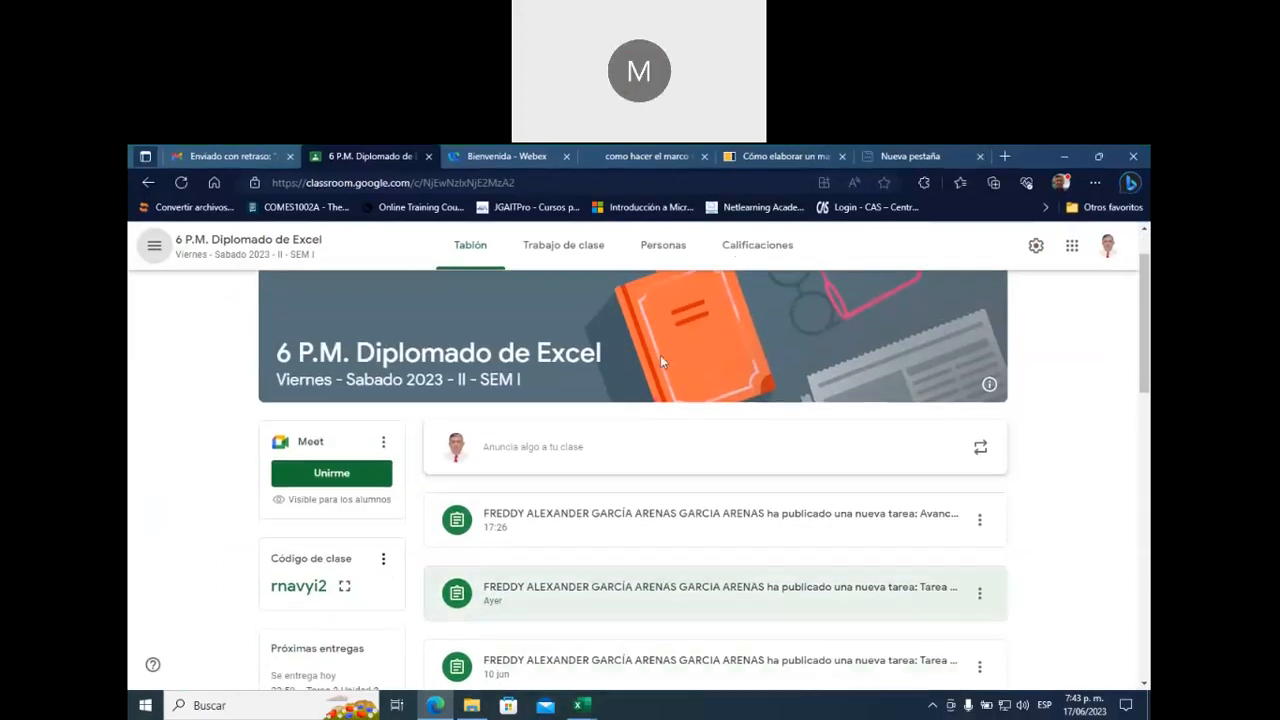
pyautogui.click(757, 245)
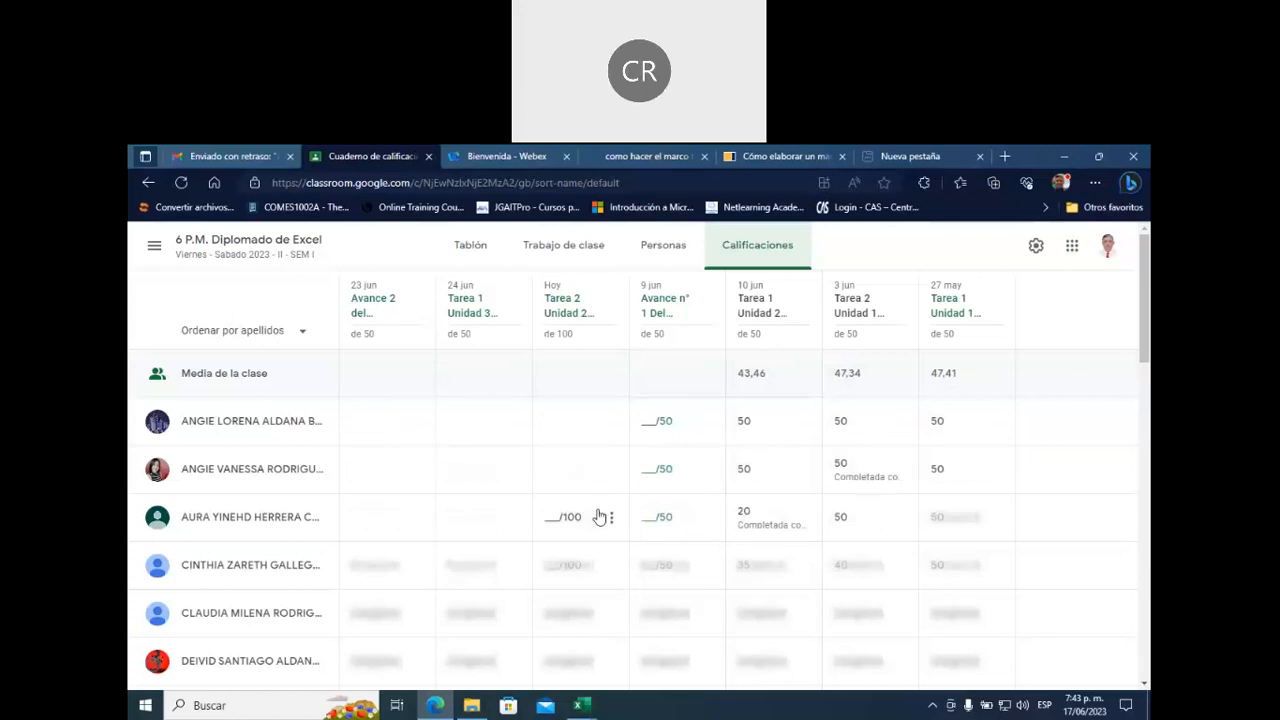
# - Look through the gradebook for the pending Tarea 1 Unidad 2 submissions and check the options available for one of them
pyautogui.scroll(-3, 1037, 475)
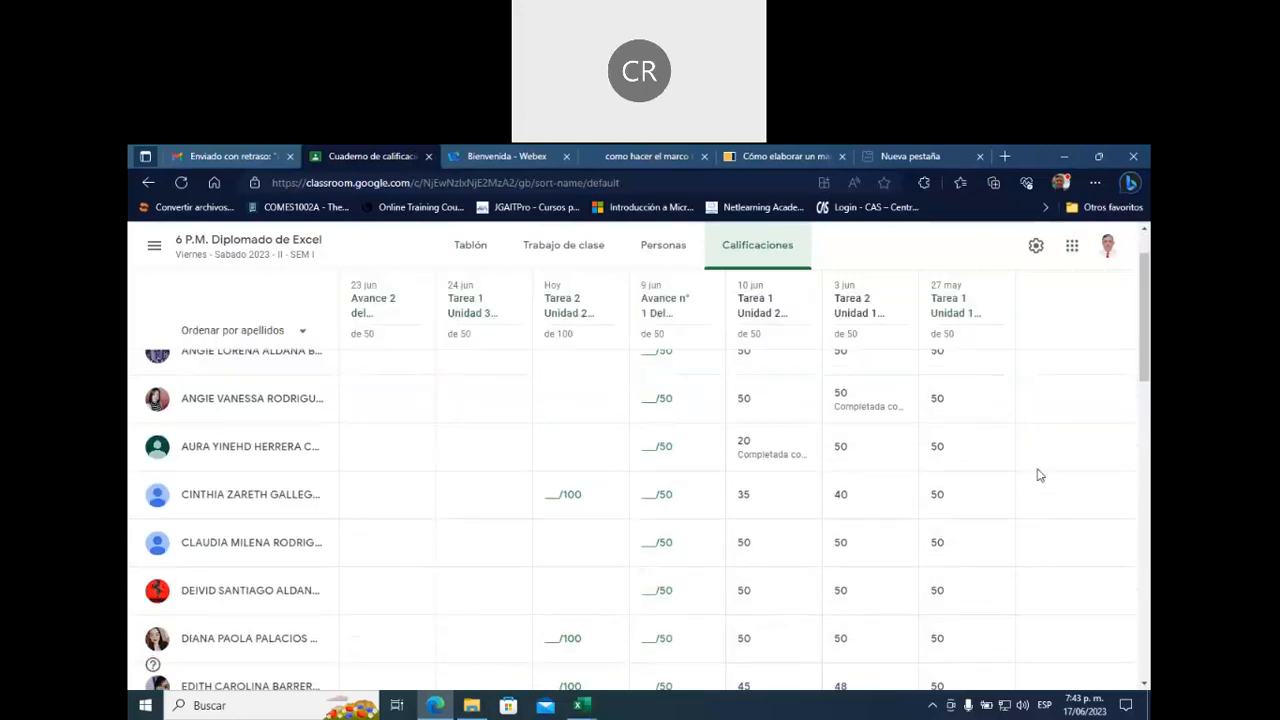
pyautogui.scroll(-4, 1037, 476)
pyautogui.scroll(-1, 1037, 476)
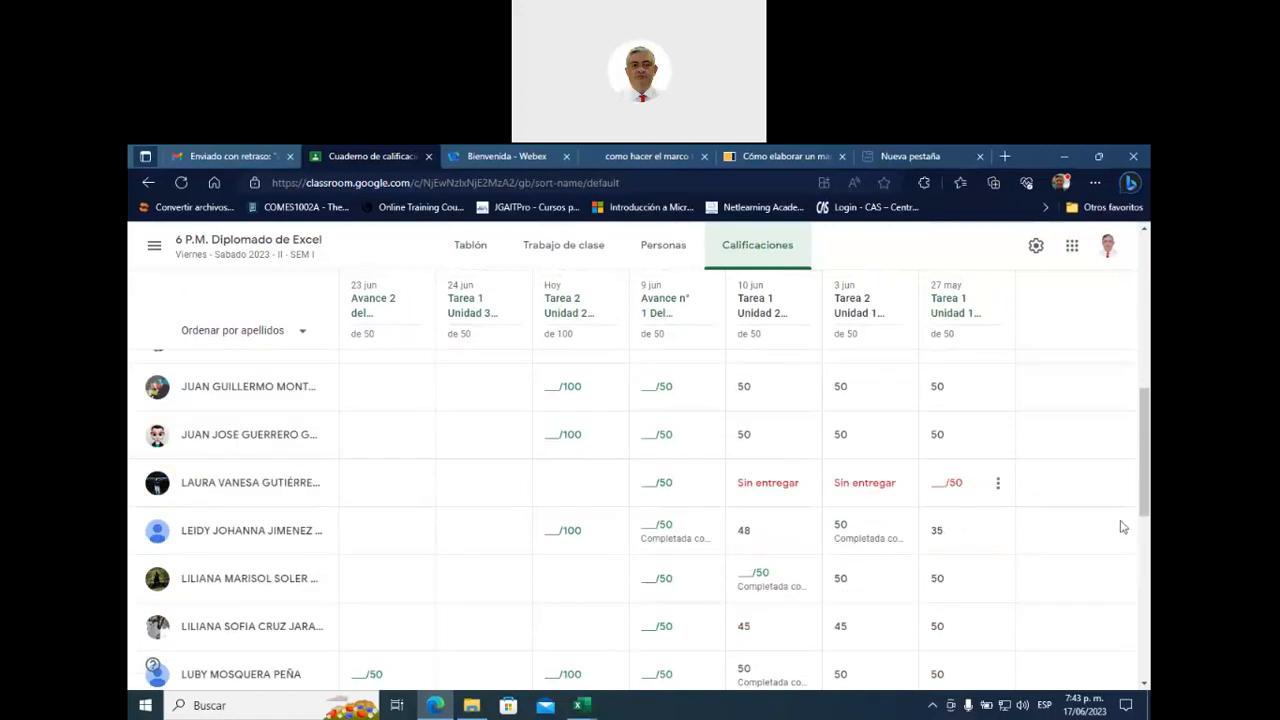
pyautogui.scroll(-1, 1093, 520)
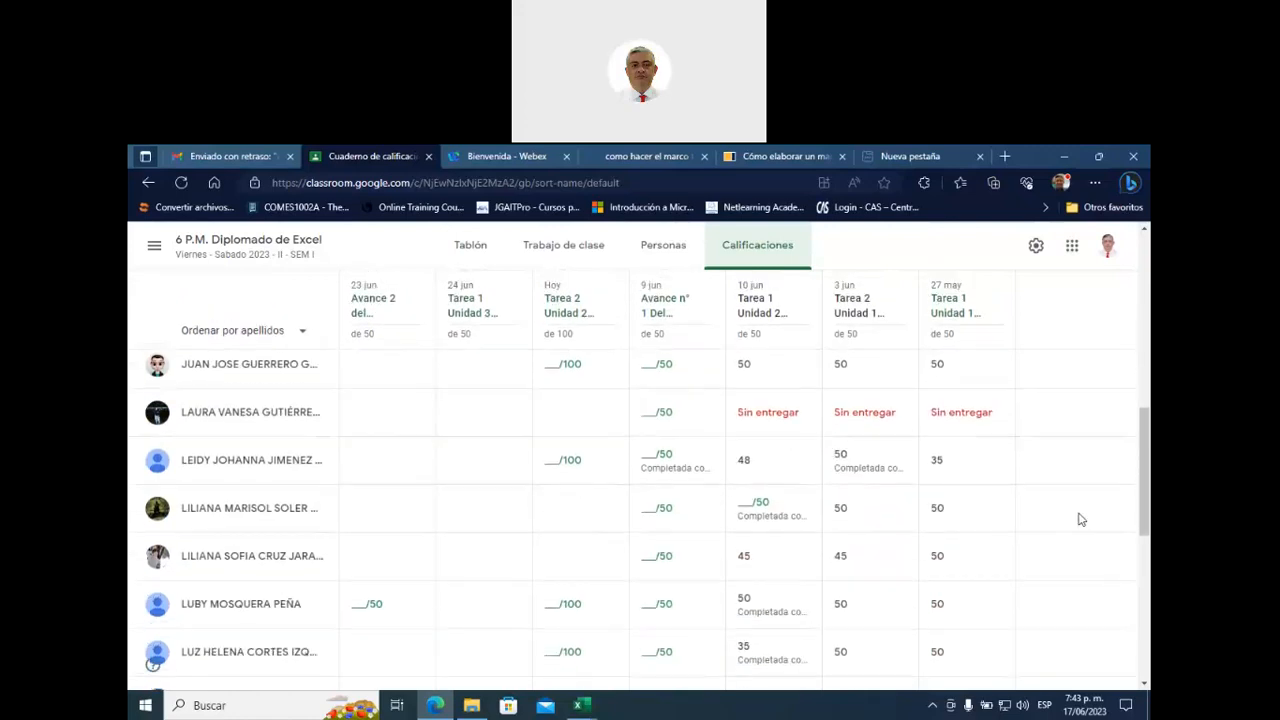
pyautogui.scroll(-4, 1080, 518)
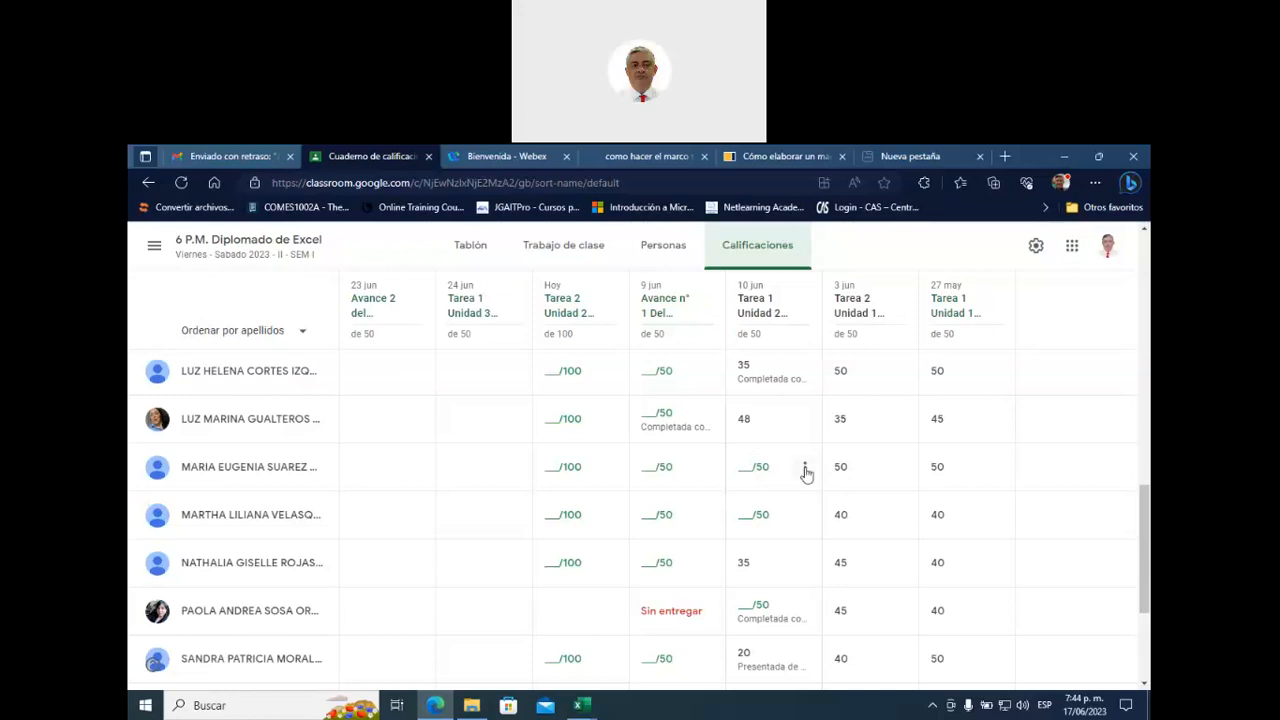
pyautogui.click(805, 468)
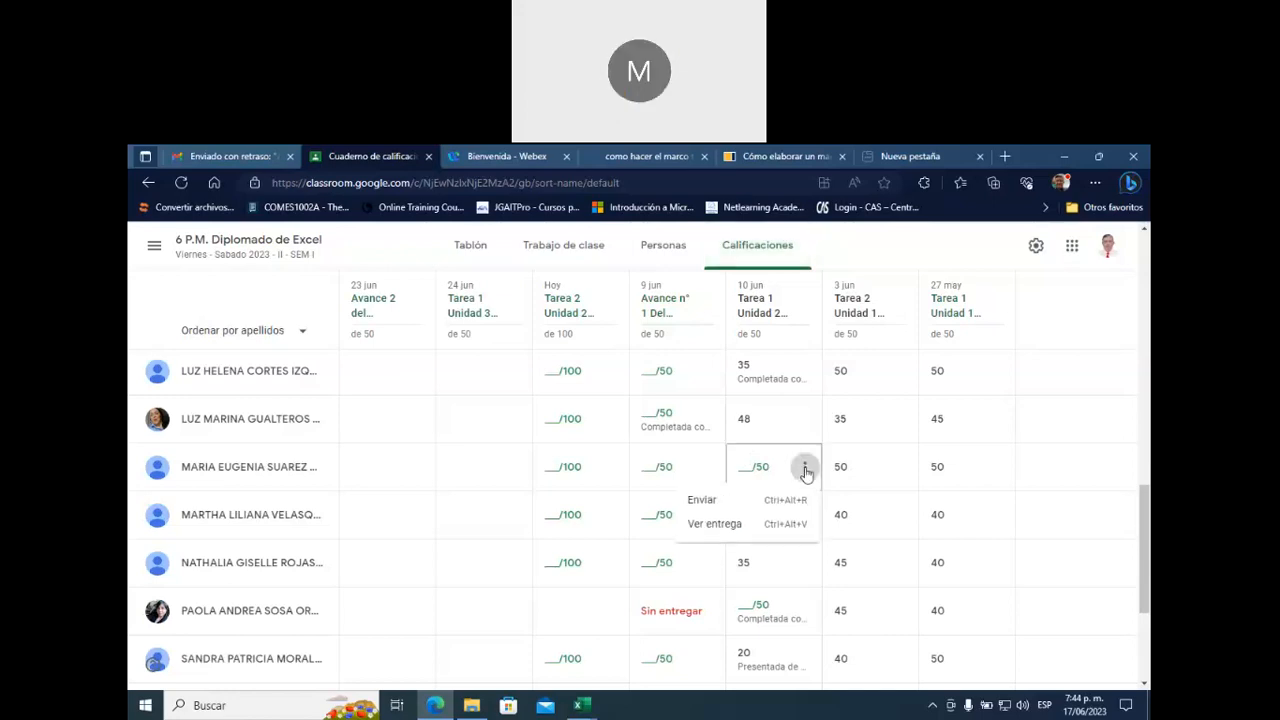
pyautogui.click(1058, 465)
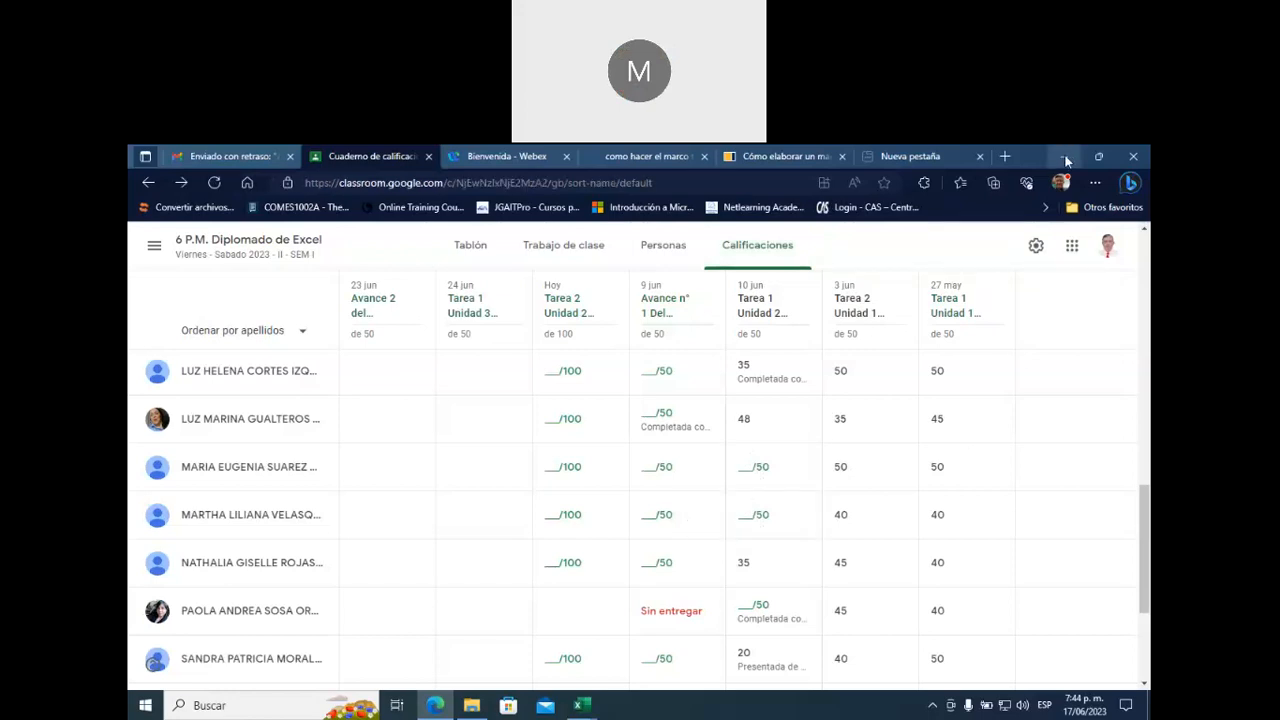
# - Minimize the browser to show the Unidad 3 Ejercicio 1 workbook in Excel and select cell N3 on the EJERCICIO 1 sheet
pyautogui.click(1066, 157)
pyautogui.click(972, 368)
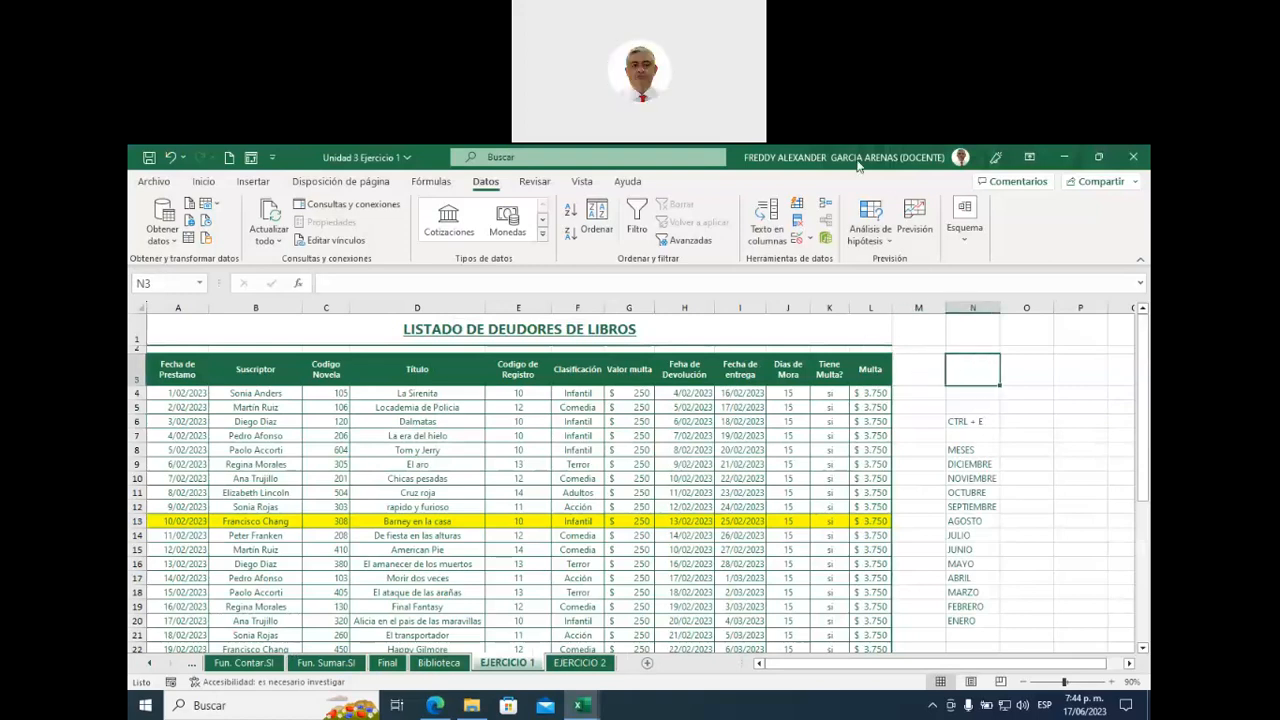
pyautogui.click(982, 171)
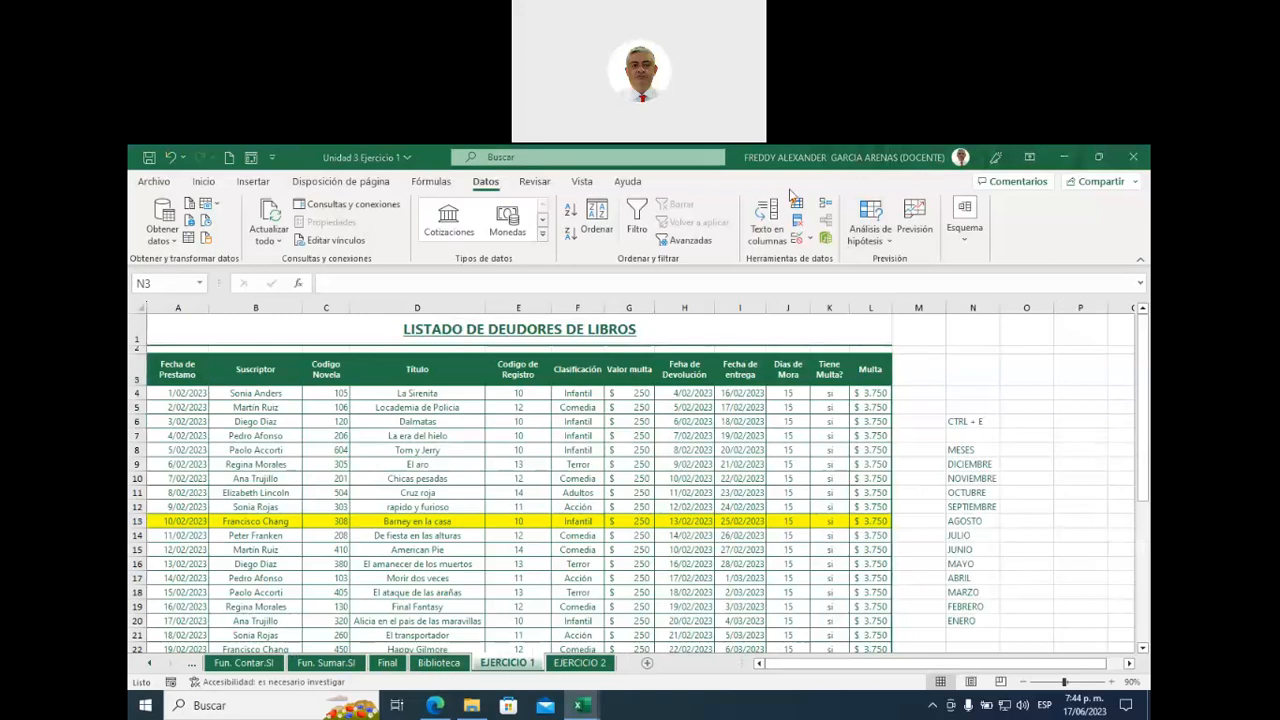